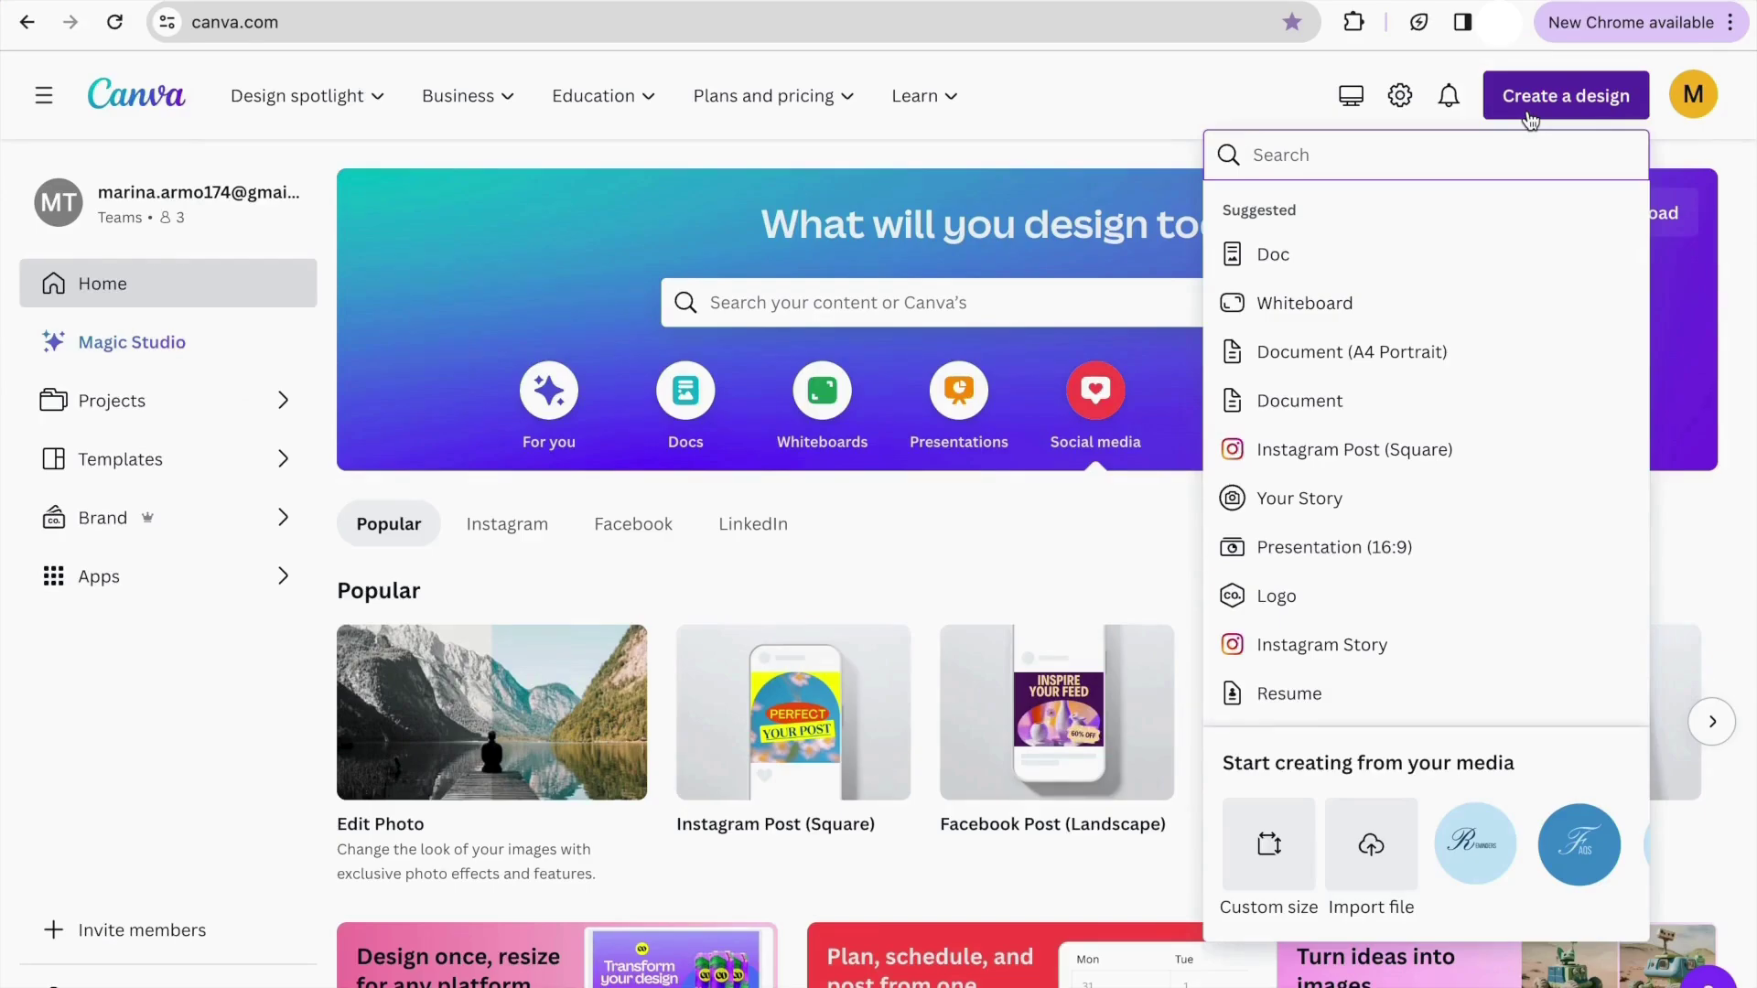
Search the design types for an Instagram story and create a blank 1080 x 1920 px Instagram Story design
{"action": "type", "text": "instgram"}
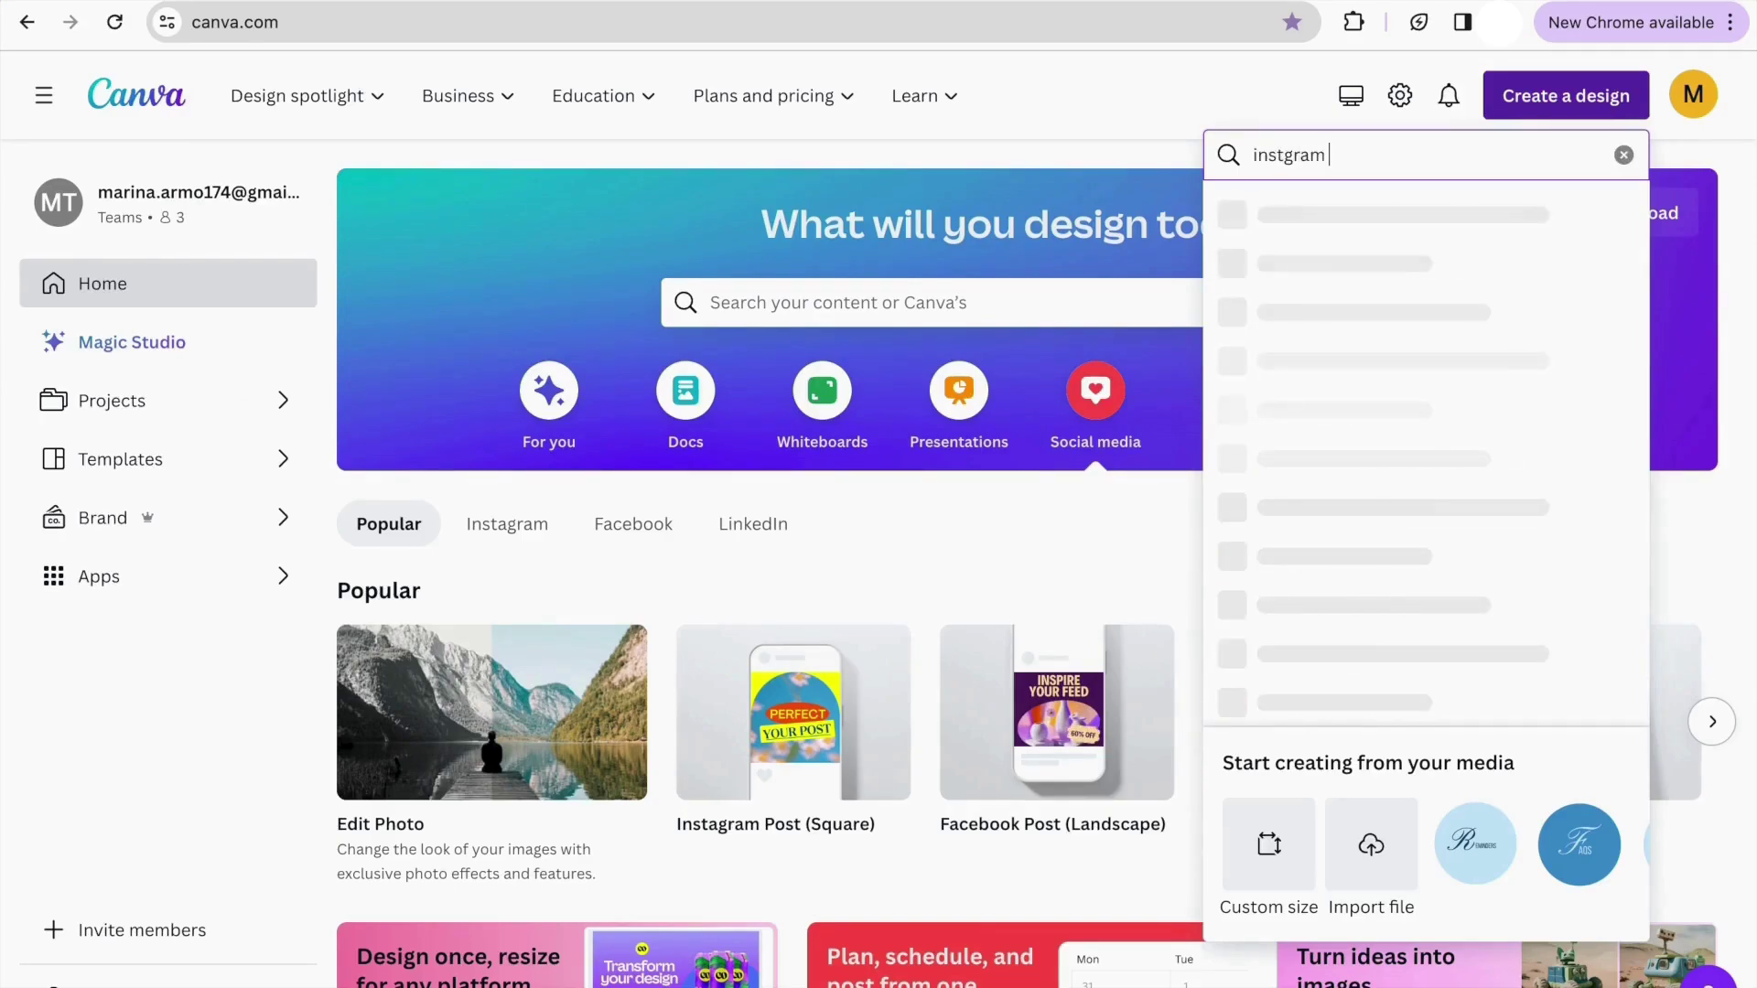
{"action": "type", "text": " story"}
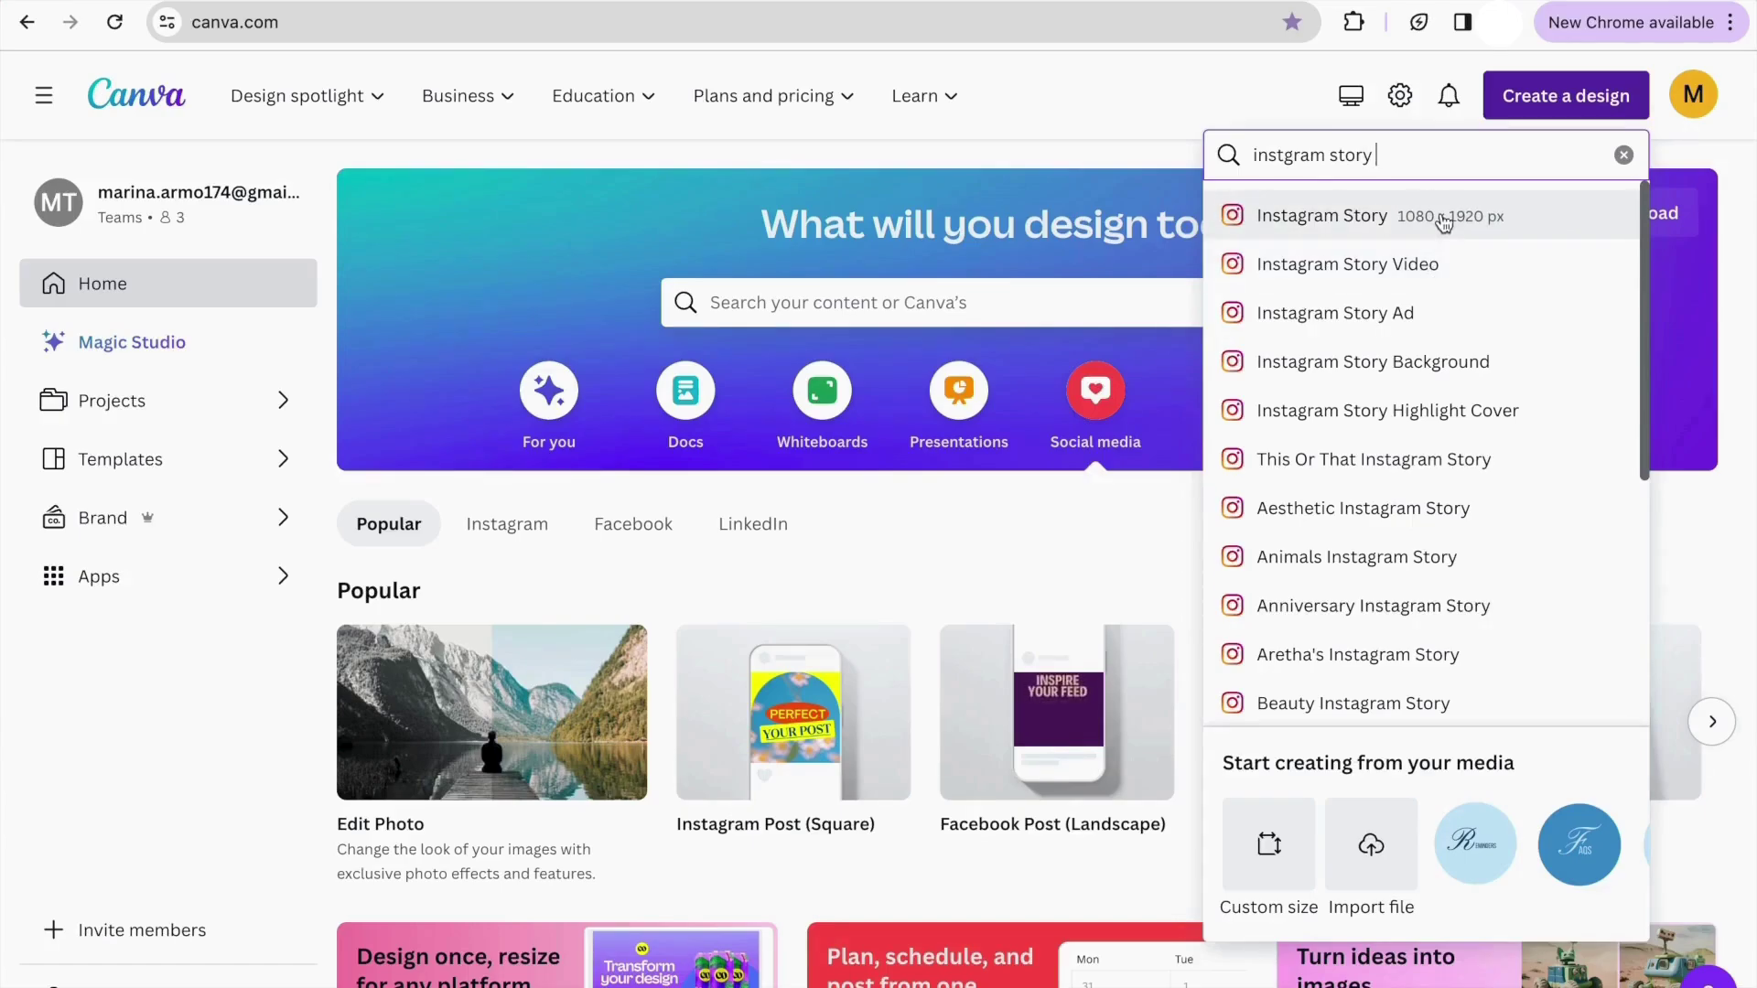
{"action": "left_click", "coordinate": [1443, 223]}
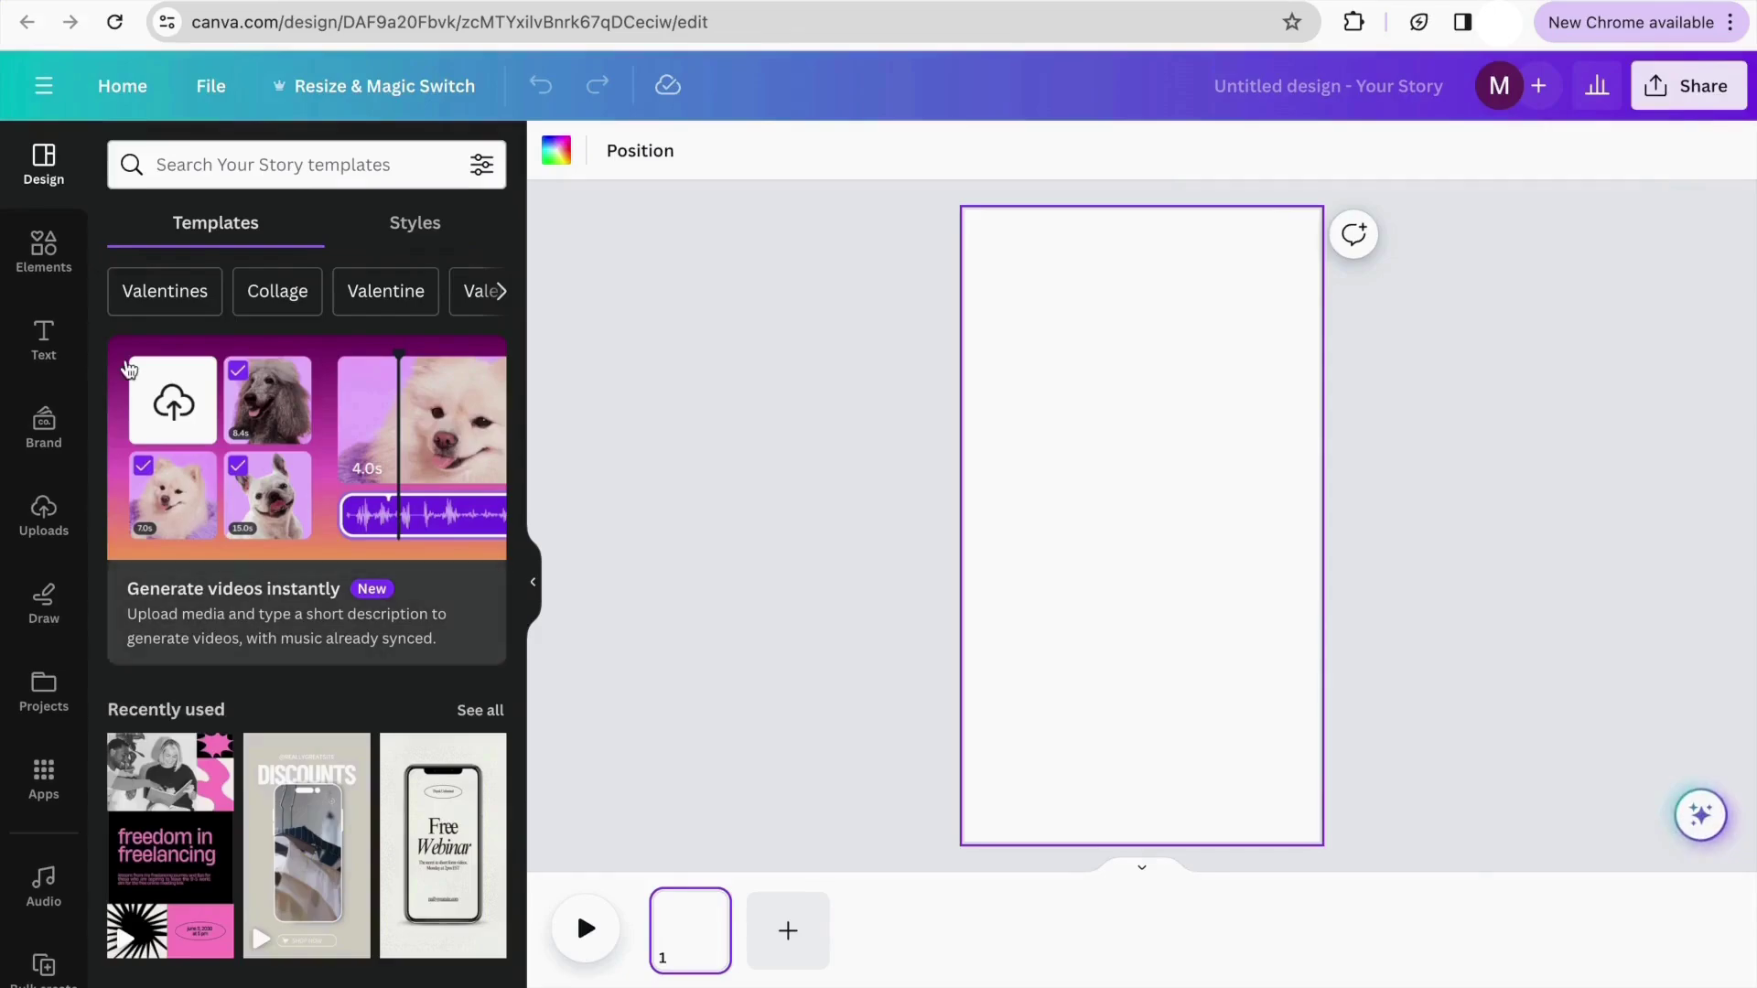
Add a circular image frame, shrink it and place it in the upper left area of the page as the profile picture
{"action": "left_click", "coordinate": [47, 258]}
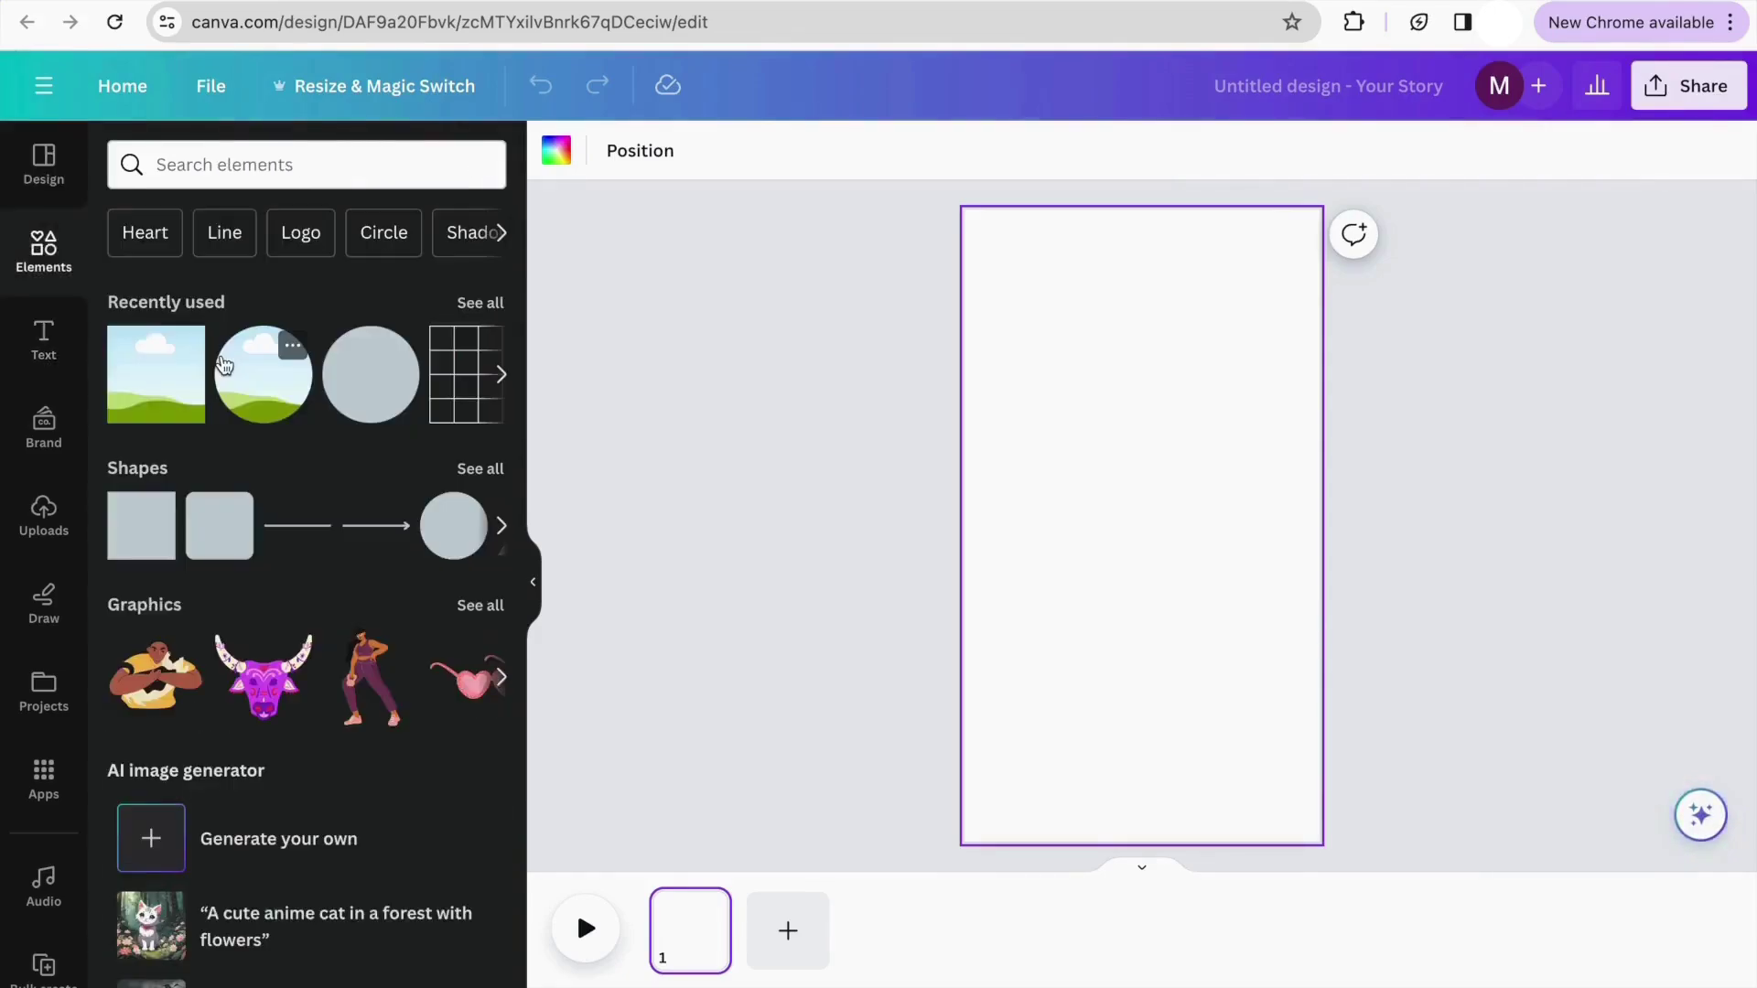
{"action": "left_click", "coordinate": [261, 374]}
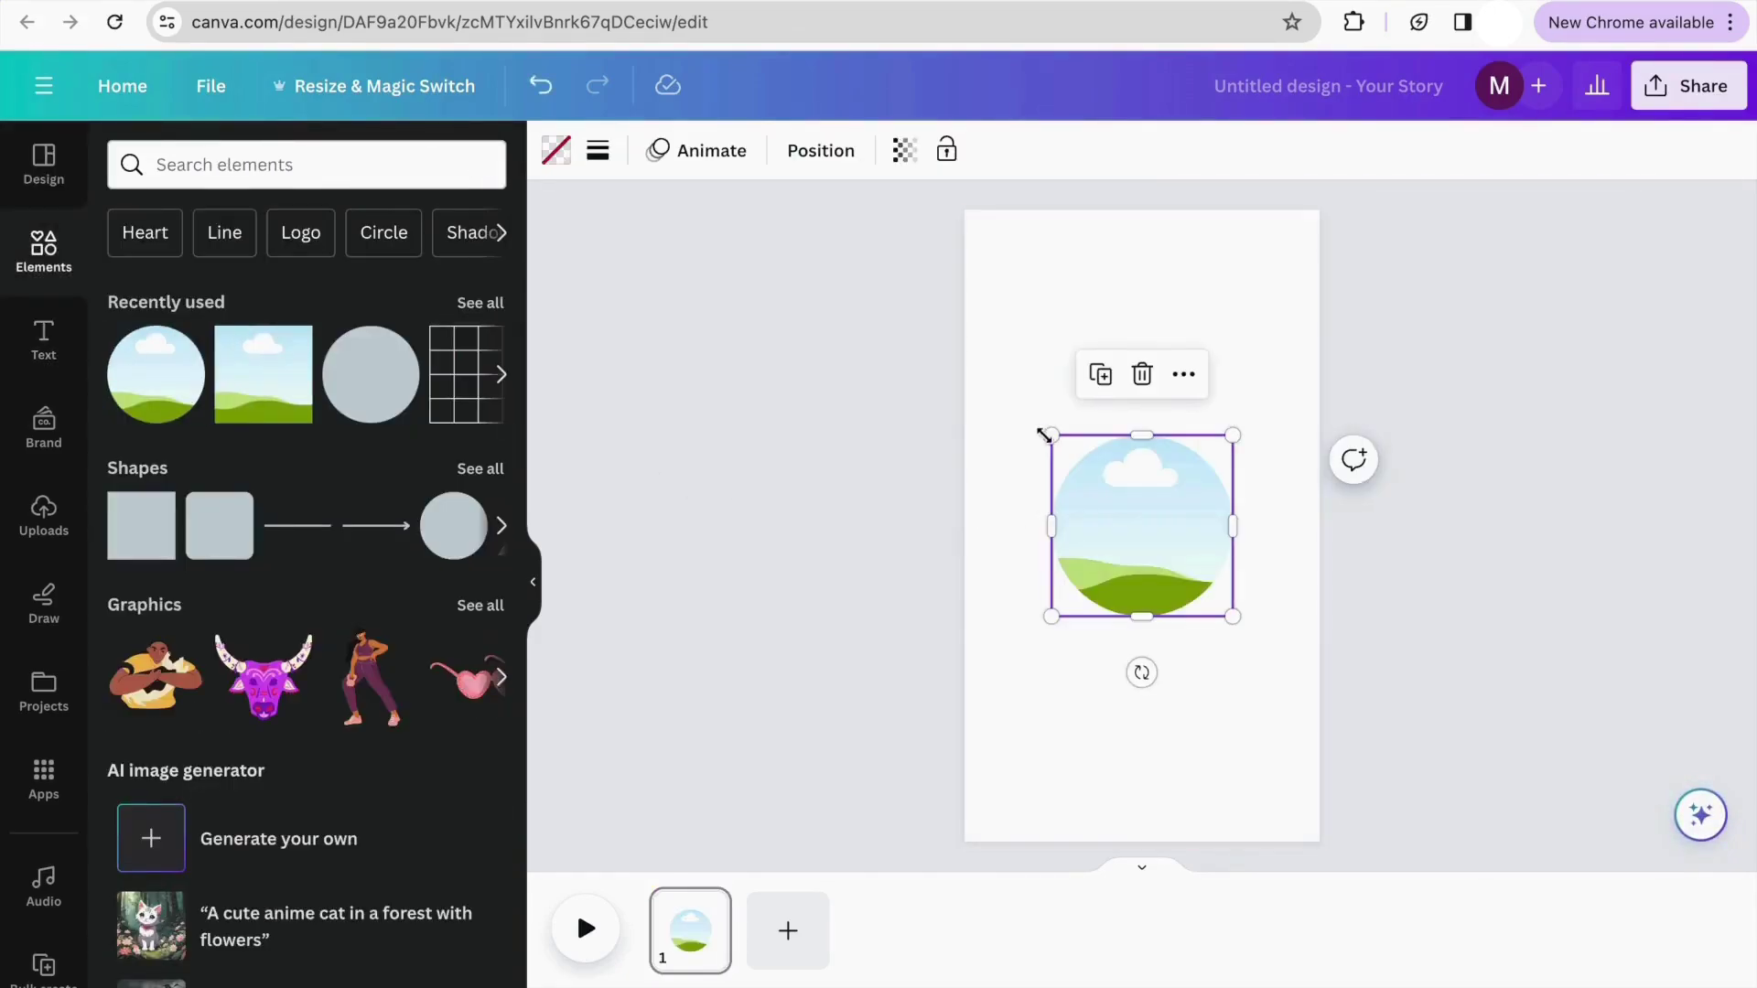
{"action": "left_click_drag", "start_coordinate": [1045, 435], "coordinate": [1121, 502]}
{"action": "left_click_drag", "start_coordinate": [1186, 553], "coordinate": [1070, 298]}
Add a small square image frame below the circle and copy it to form an evenly spaced row of three
{"action": "left_click", "coordinate": [264, 374]}
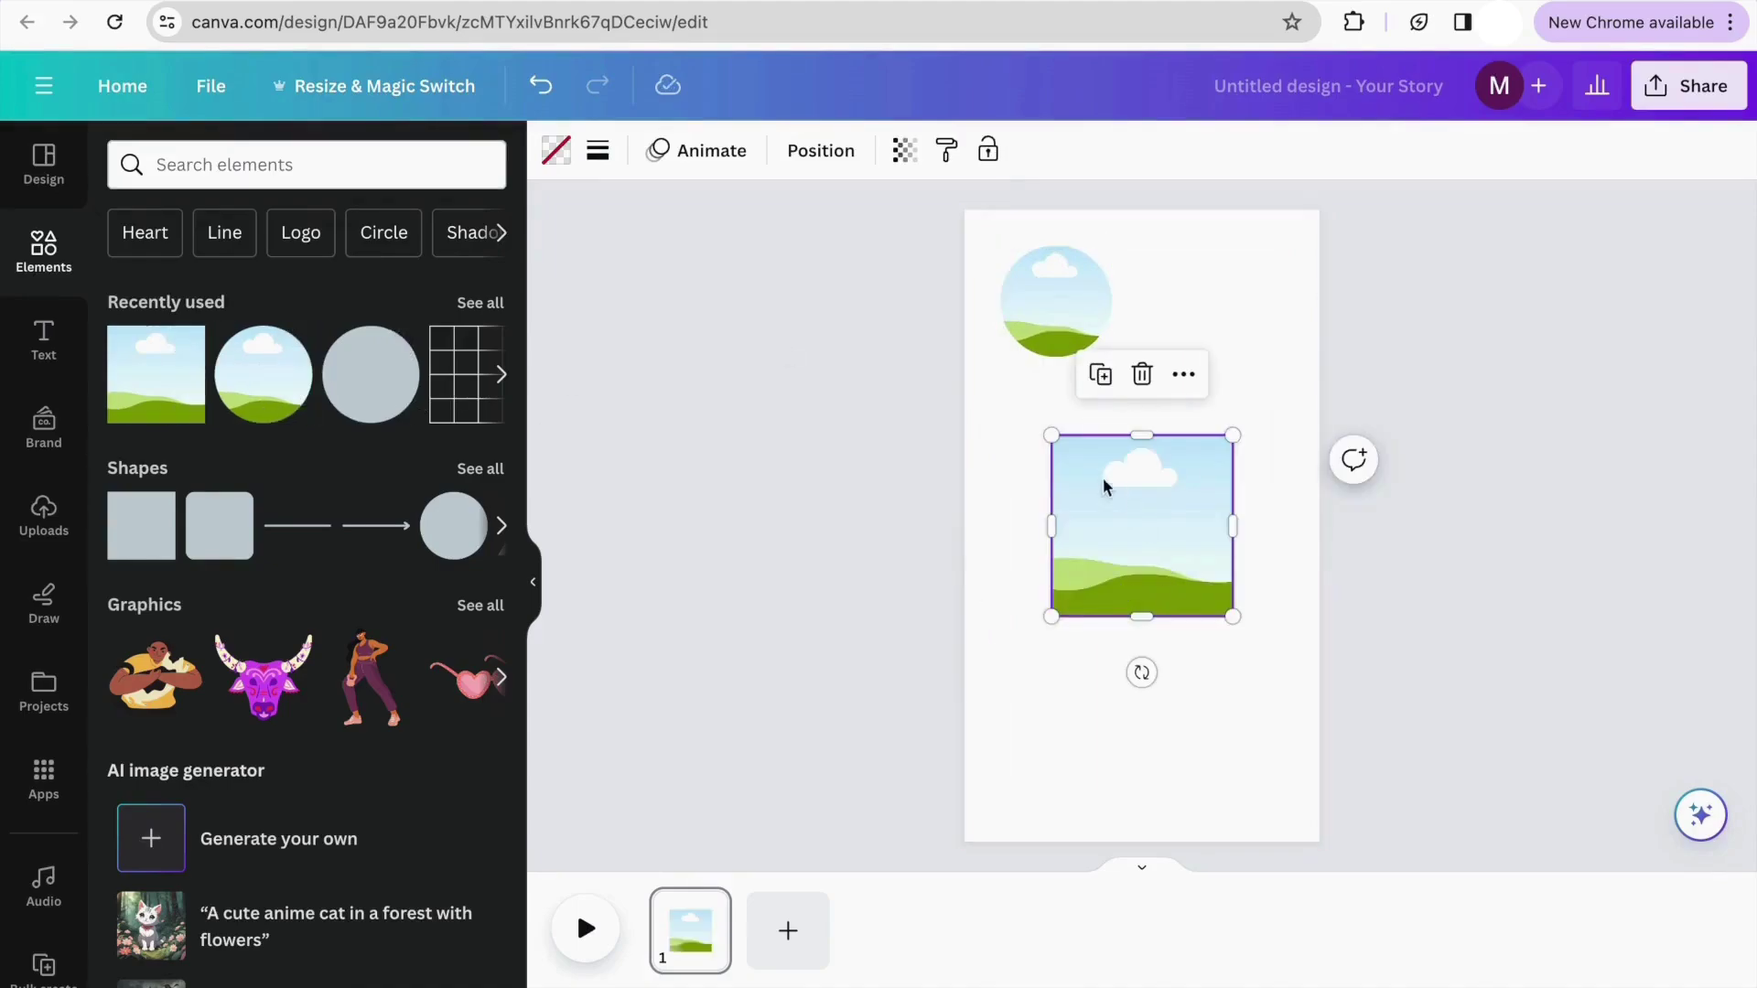
{"action": "left_click_drag", "start_coordinate": [1051, 435], "coordinate": [1211, 451]}
{"action": "left_click", "coordinate": [1014, 366]}
{"action": "left_click", "coordinate": [1144, 553]}
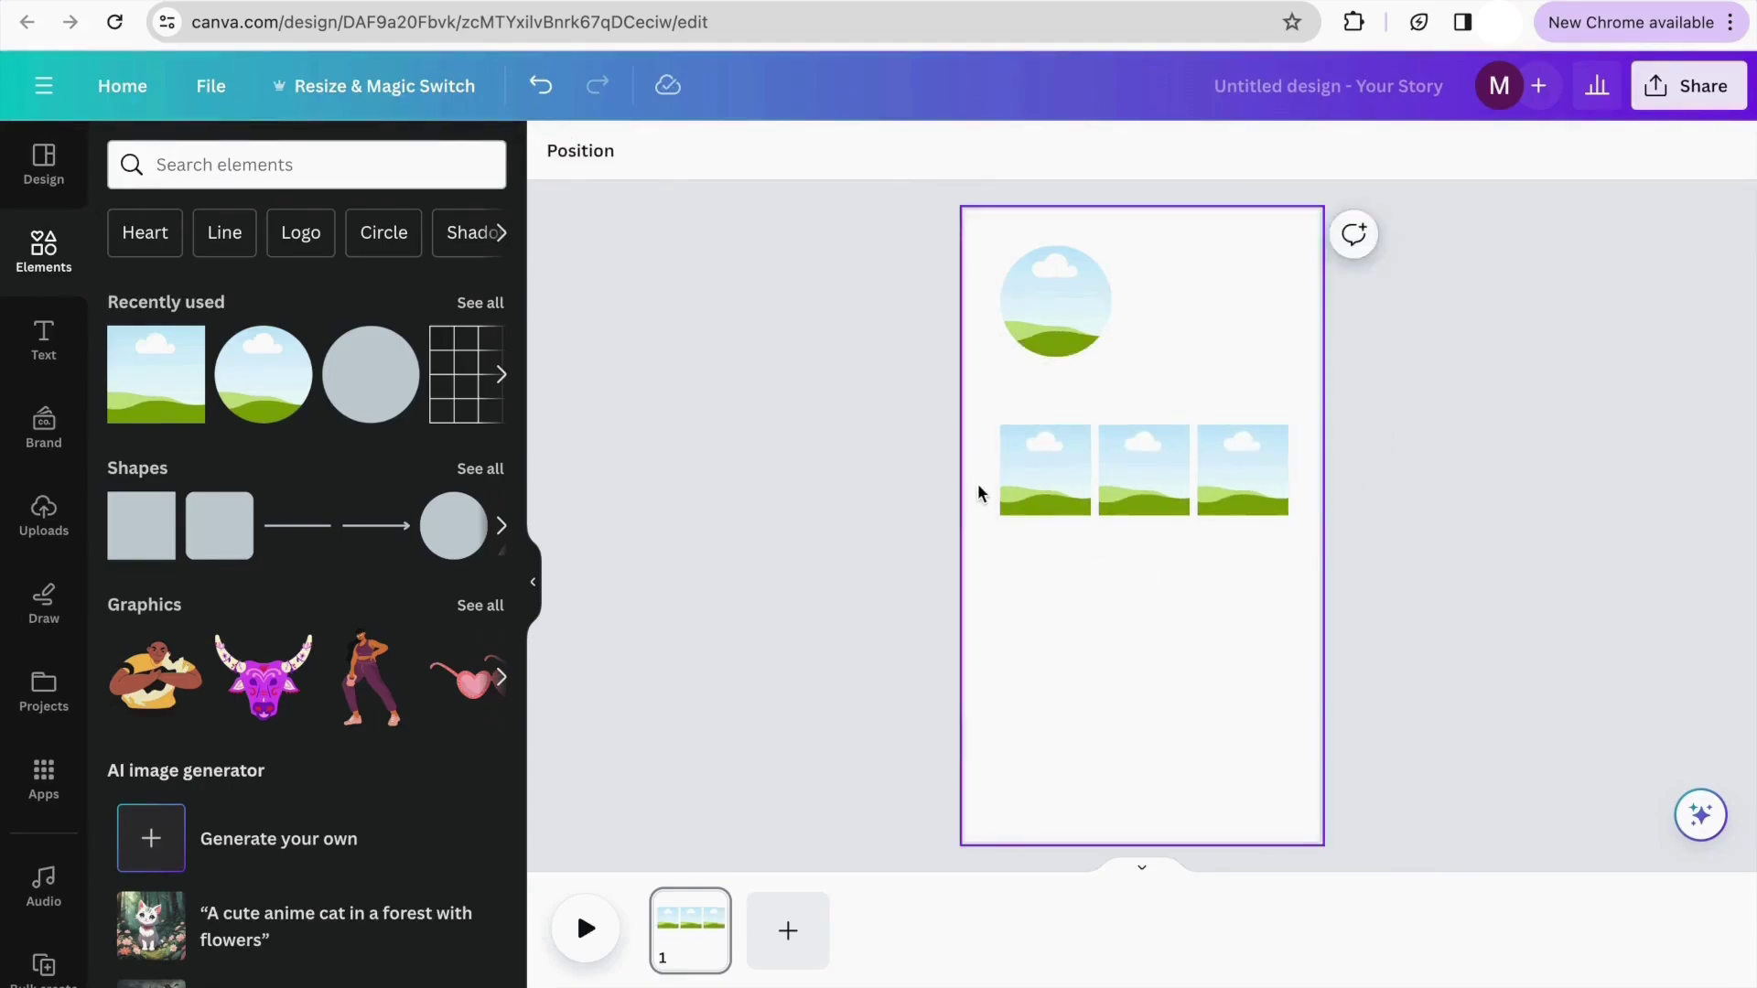
Duplicate the row of three square frames into a 3 by 3 grid, then slightly enlarge and lower the whole grid
{"action": "left_click", "coordinate": [954, 482]}
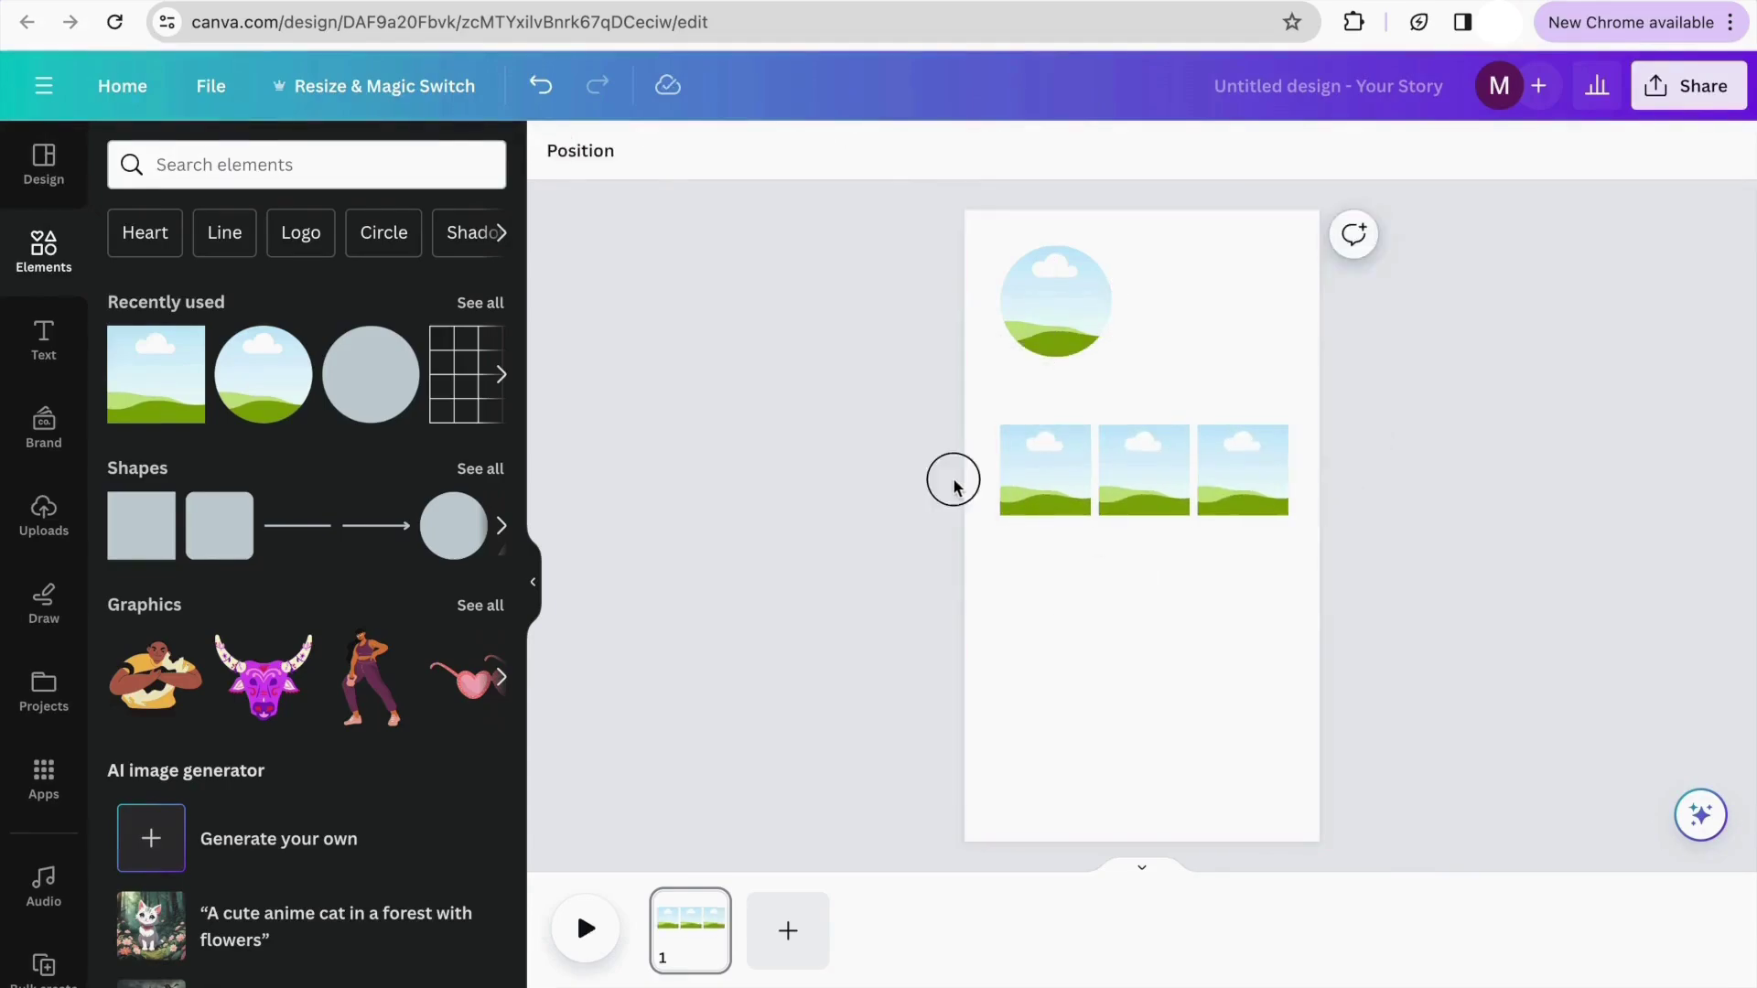
{"action": "left_click_drag", "start_coordinate": [954, 473], "coordinate": [1247, 586]}
{"action": "left_click", "coordinate": [1140, 364]}
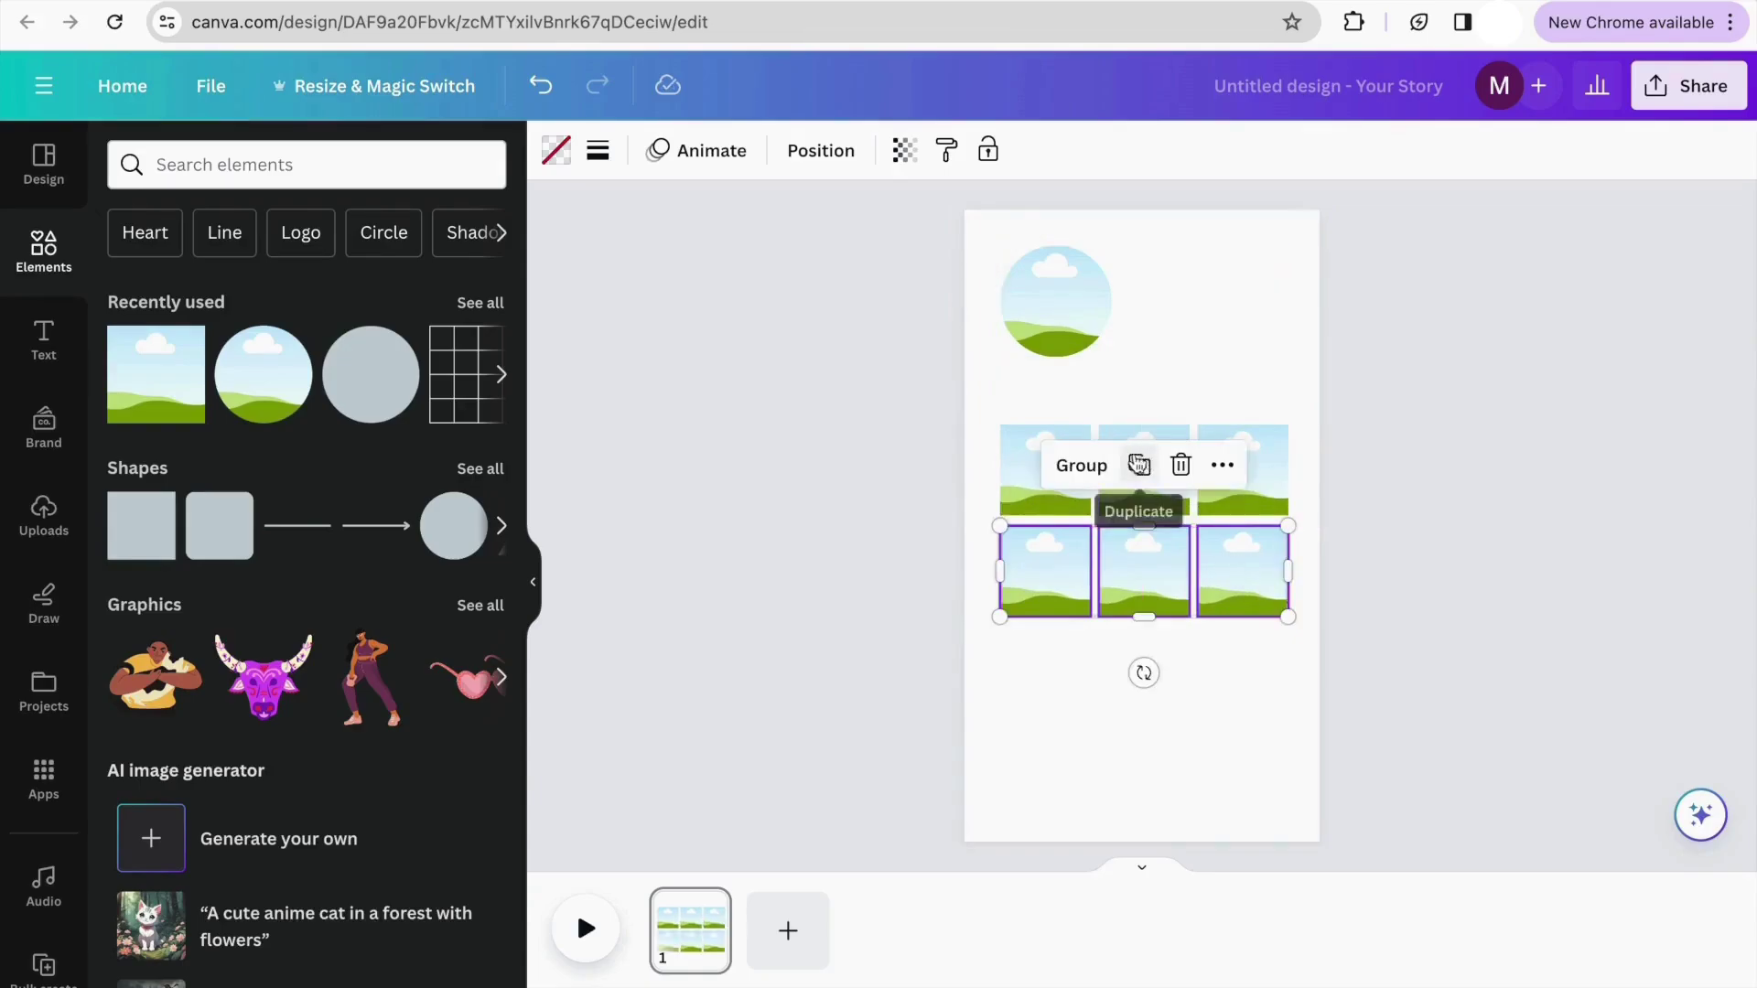
{"action": "left_click", "coordinate": [1139, 464]}
{"action": "left_click_drag", "start_coordinate": [945, 439], "coordinate": [1217, 679]}
{"action": "left_click", "coordinate": [1223, 650]}
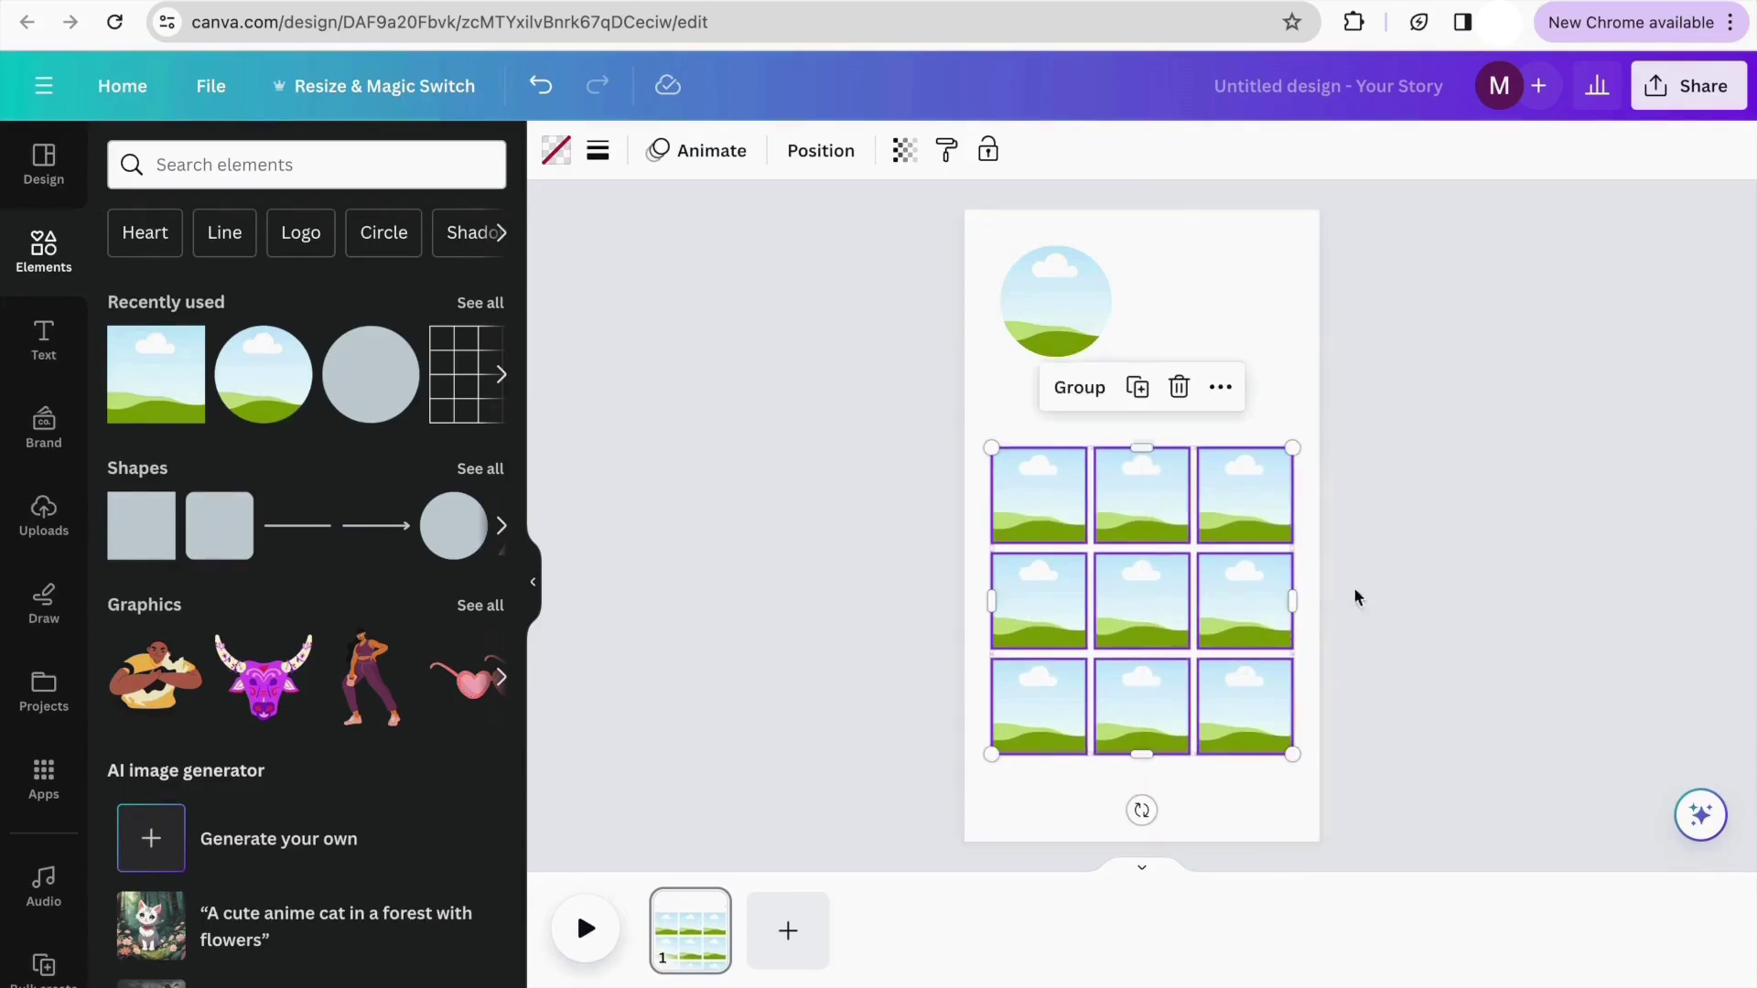
Move the circular frame slightly up and create a row of four small circular copies between it and the grid
{"action": "left_click", "coordinate": [1311, 542]}
{"action": "left_click", "coordinate": [1058, 297]}
{"action": "left_click_drag", "start_coordinate": [1059, 297], "coordinate": [1060, 304]}
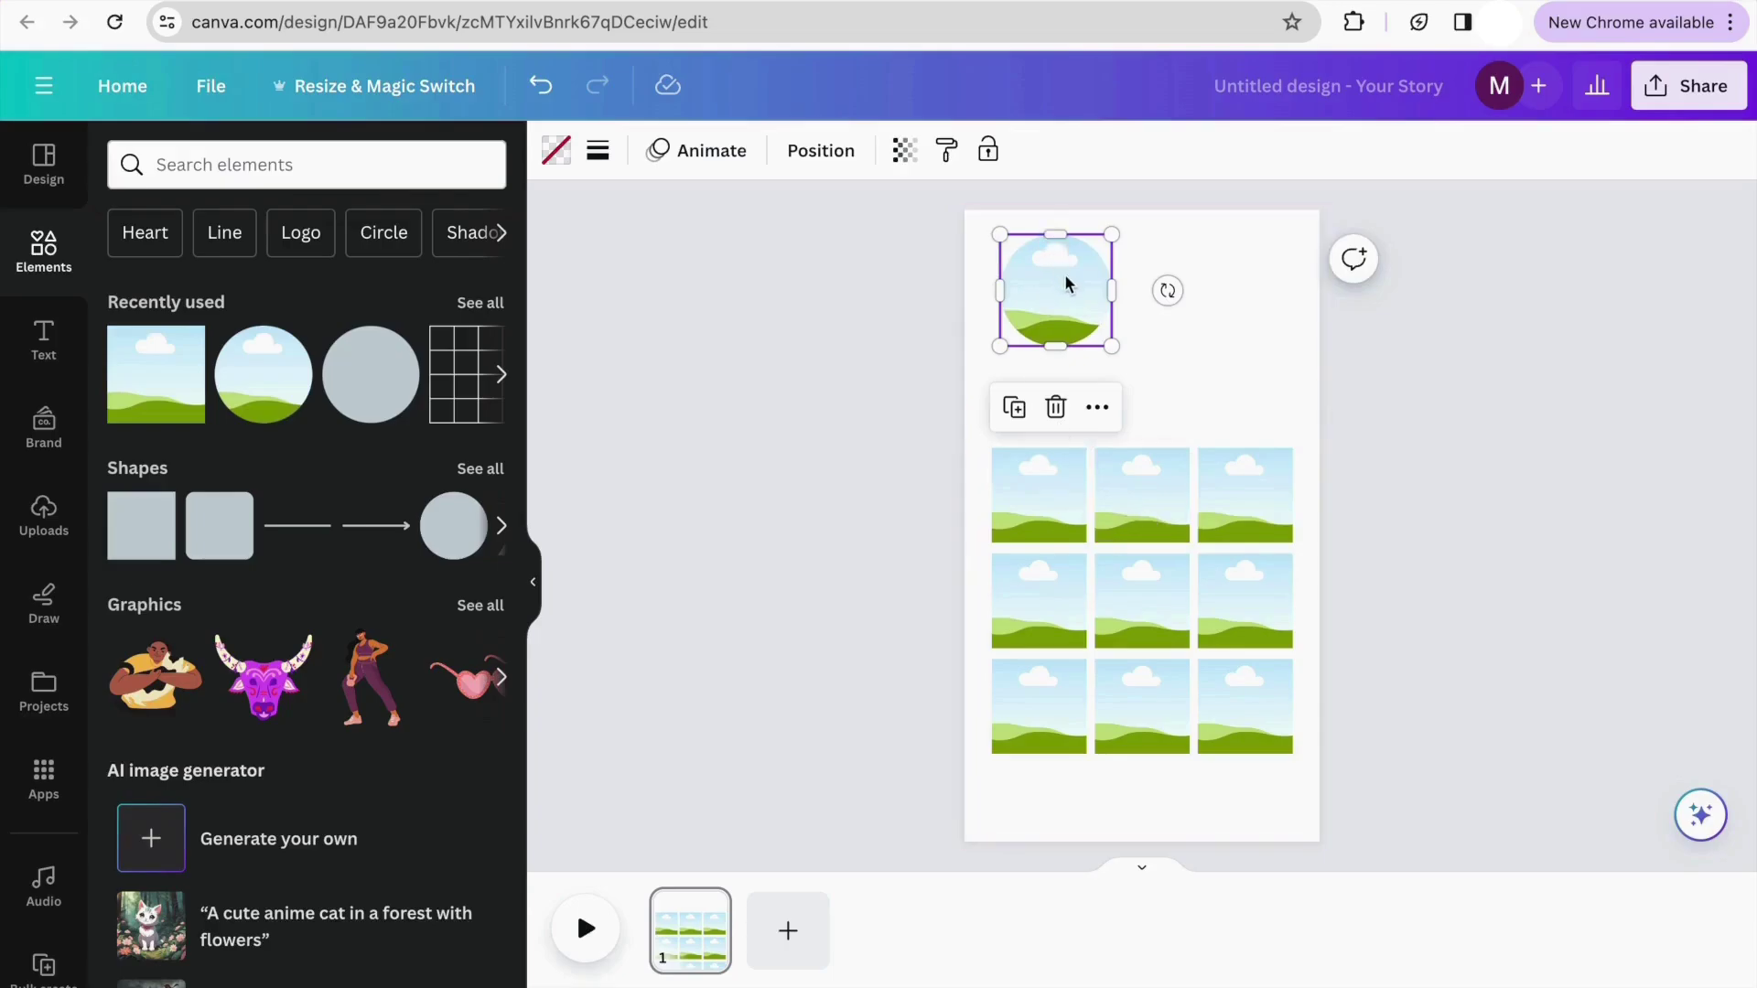
{"action": "left_click", "coordinate": [1153, 321]}
{"action": "left_click", "coordinate": [1044, 302]}
{"action": "left_click_drag", "start_coordinate": [1040, 345], "coordinate": [1031, 398]}
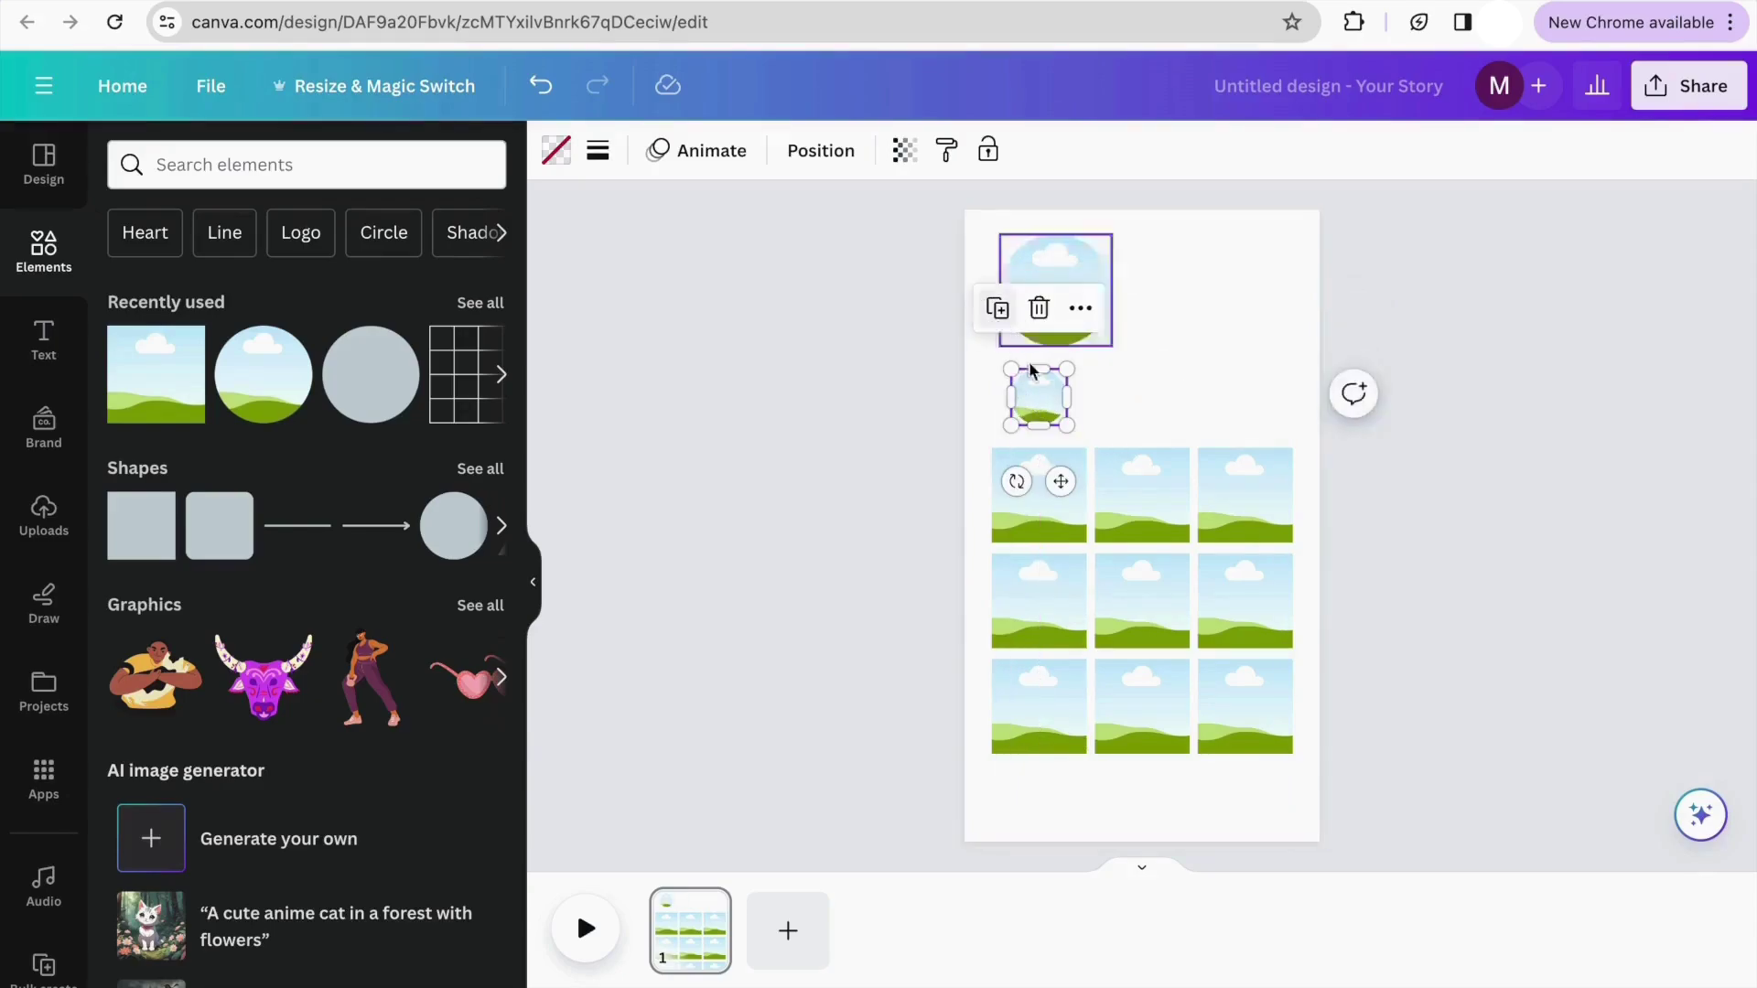
{"action": "left_click", "coordinate": [998, 307]}
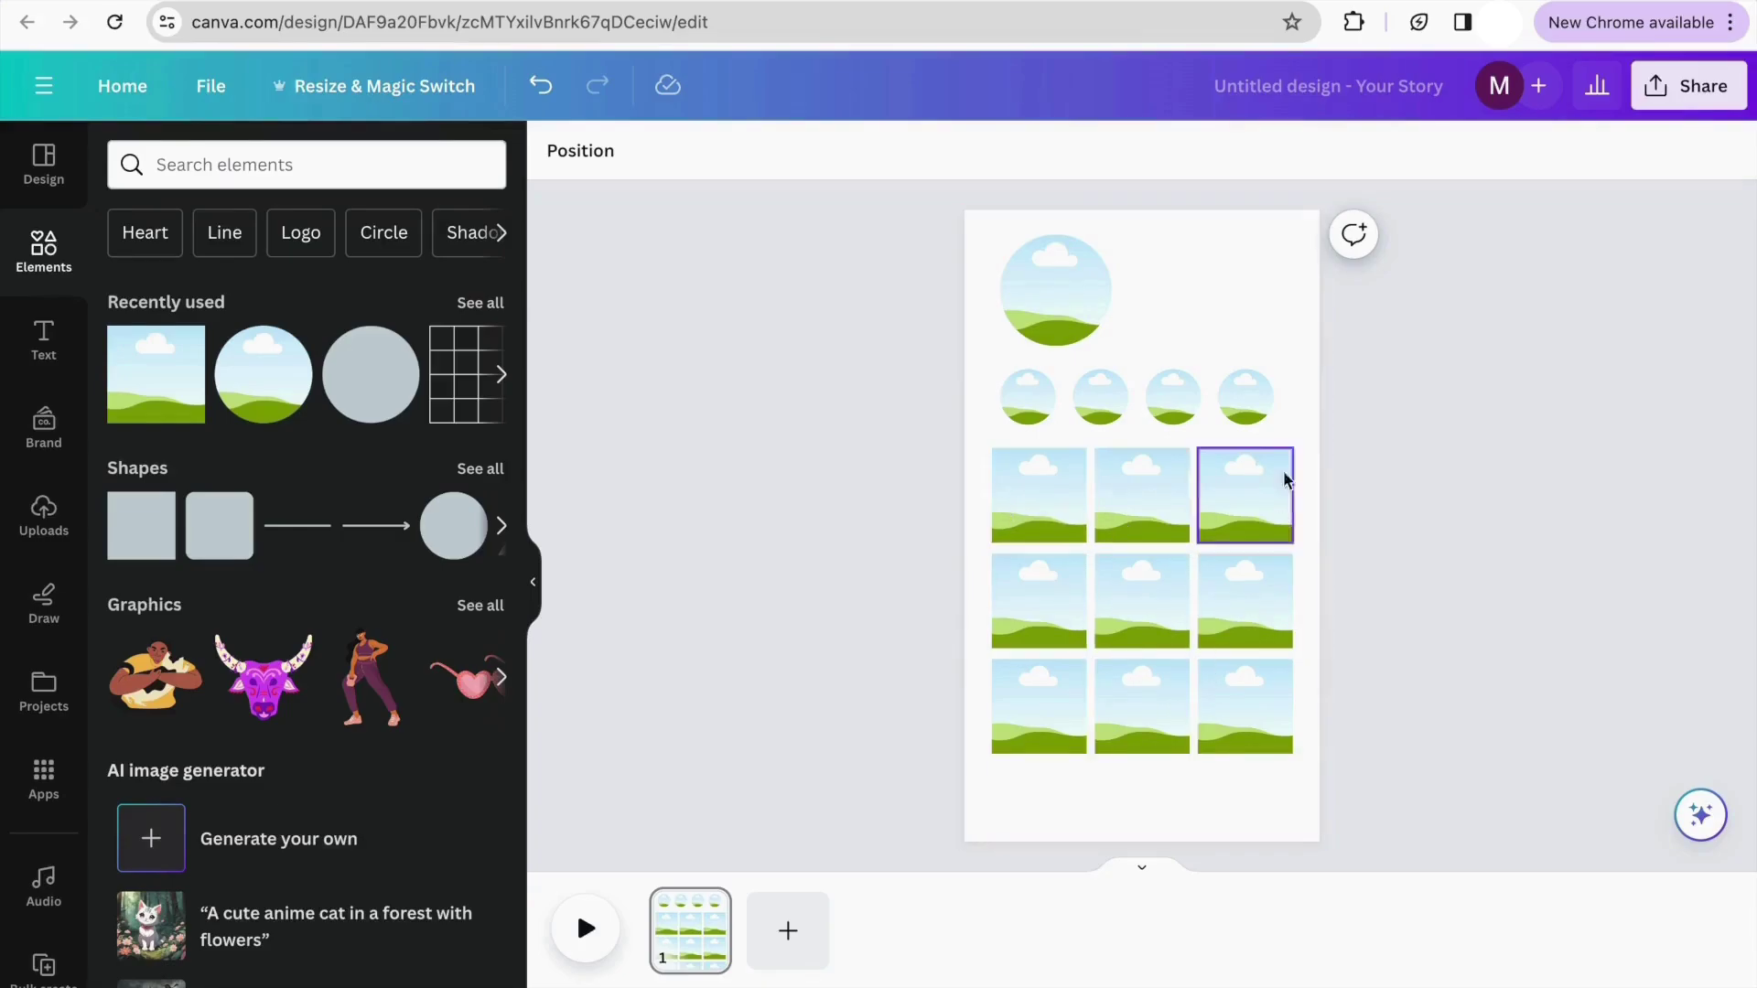
{"action": "left_click", "coordinate": [765, 638]}
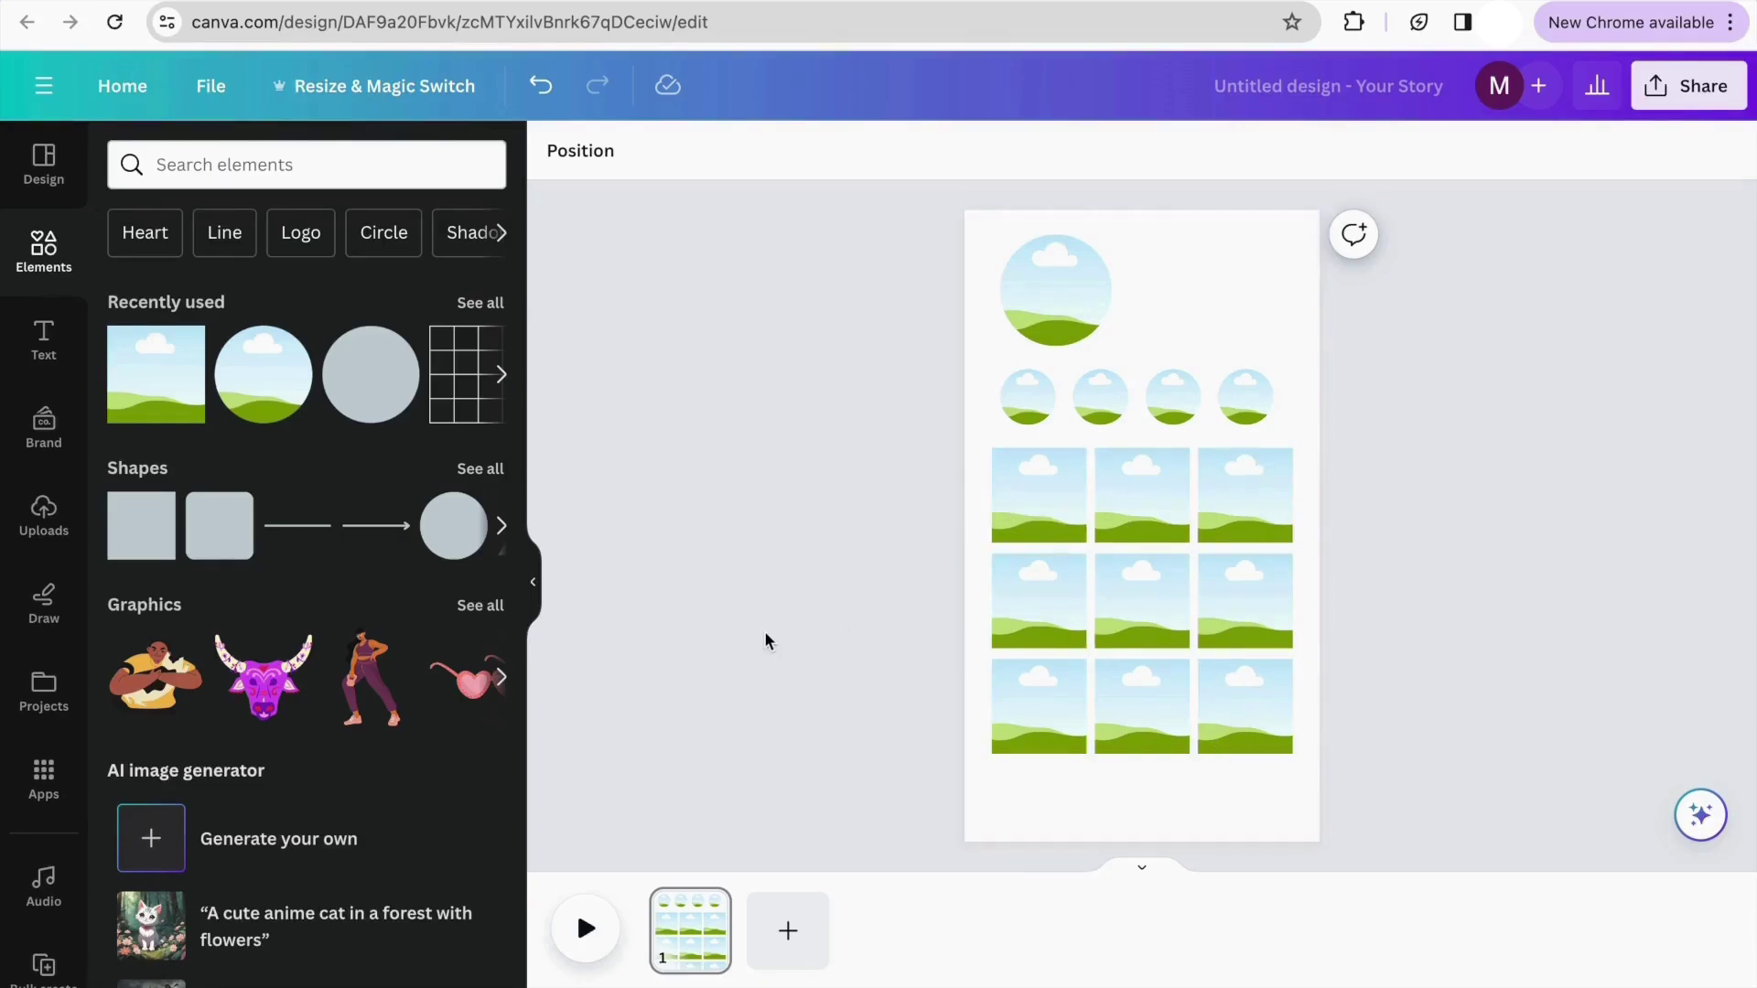
Add the text DENTAL.SMILE, shrink it and place it beside the large circular frame
{"action": "left_click", "coordinate": [44, 340]}
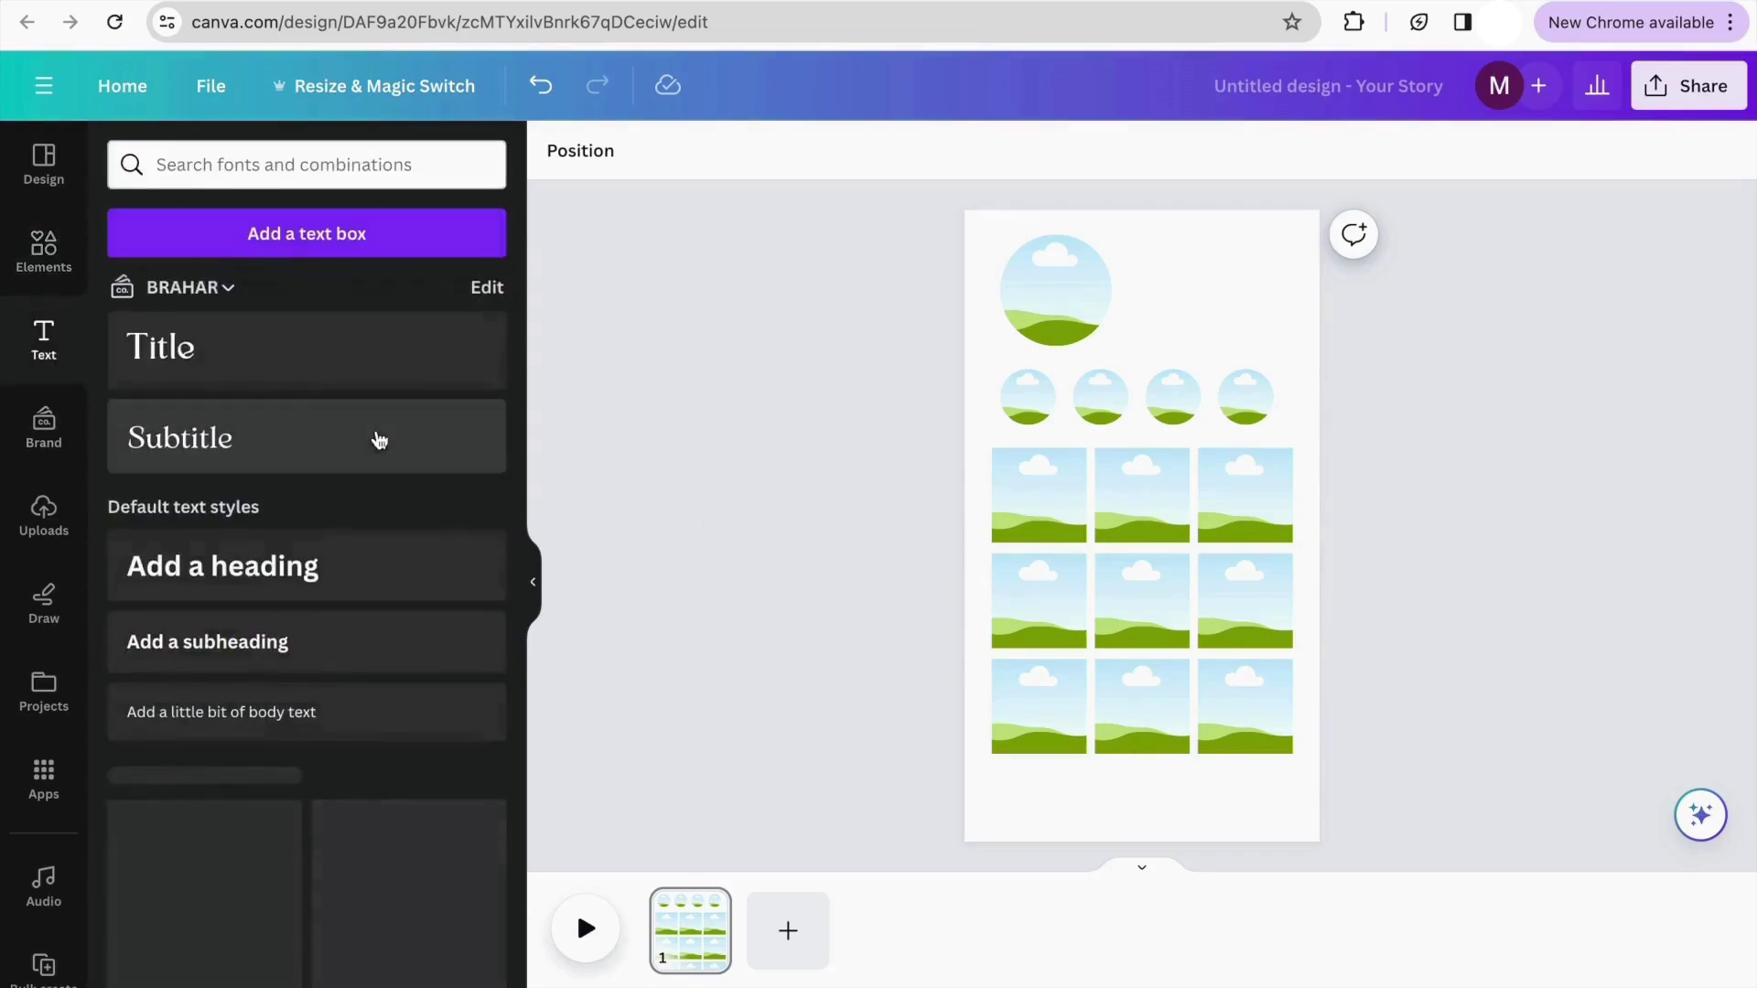
{"action": "type", "text": "tDENTA"}
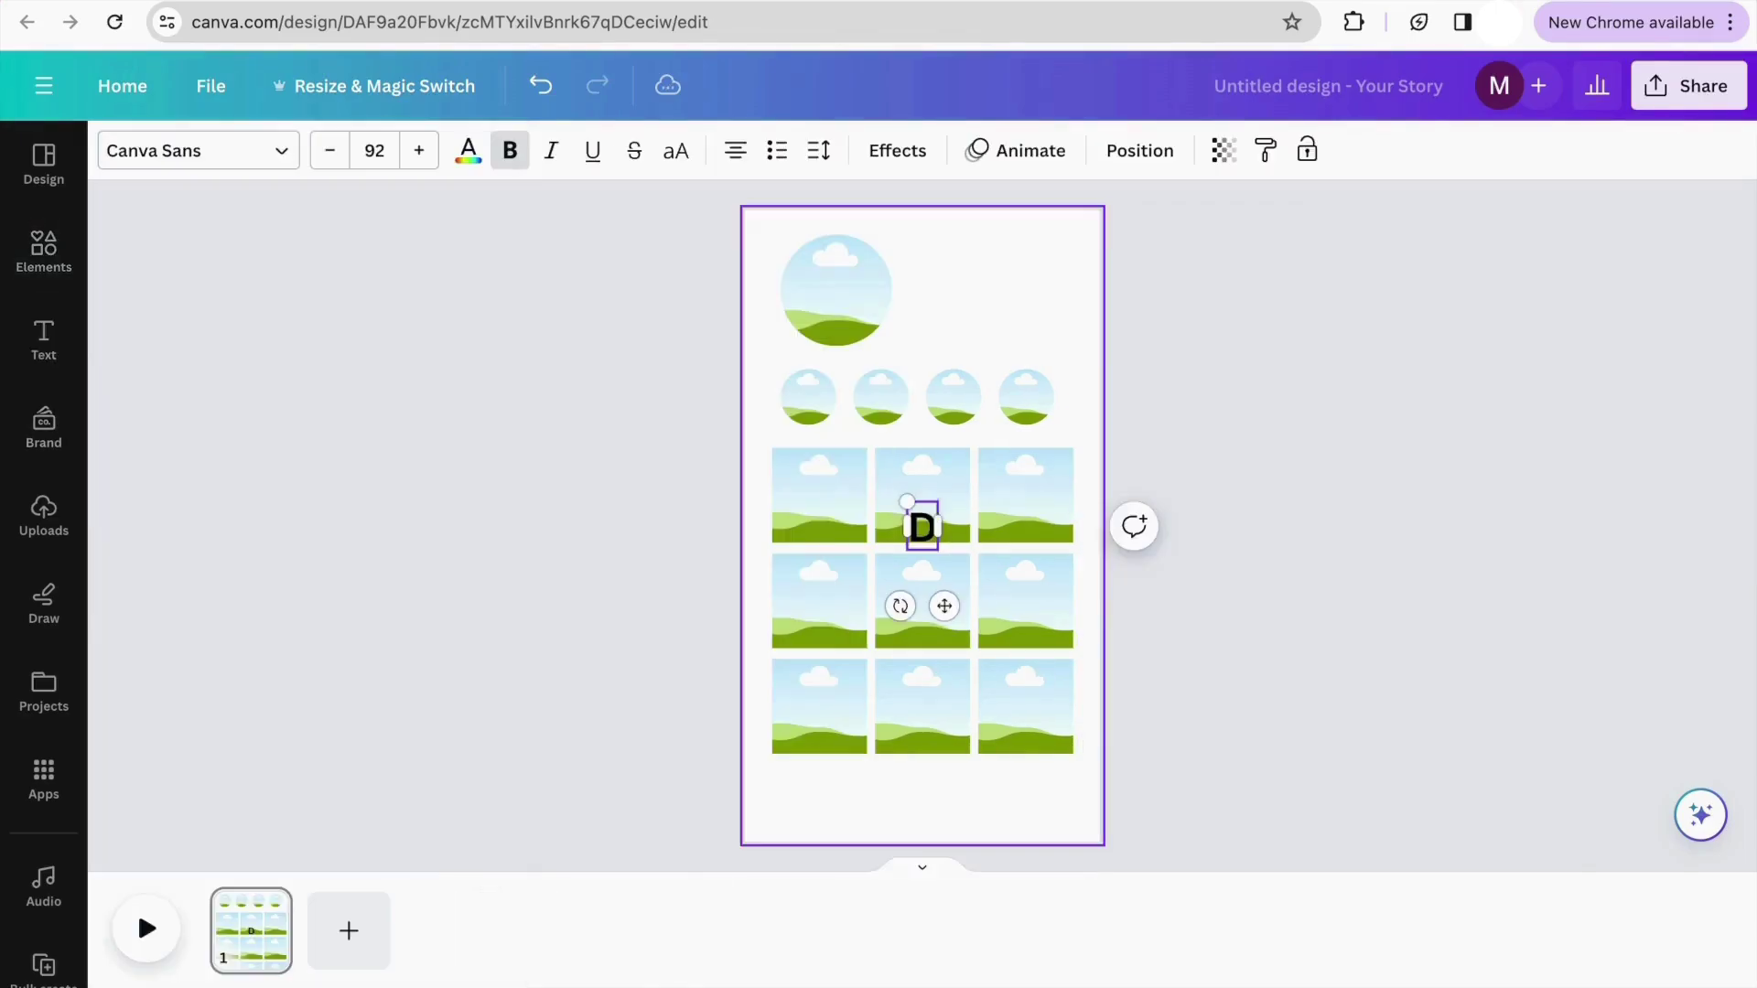
{"action": "type", "text": "L."}
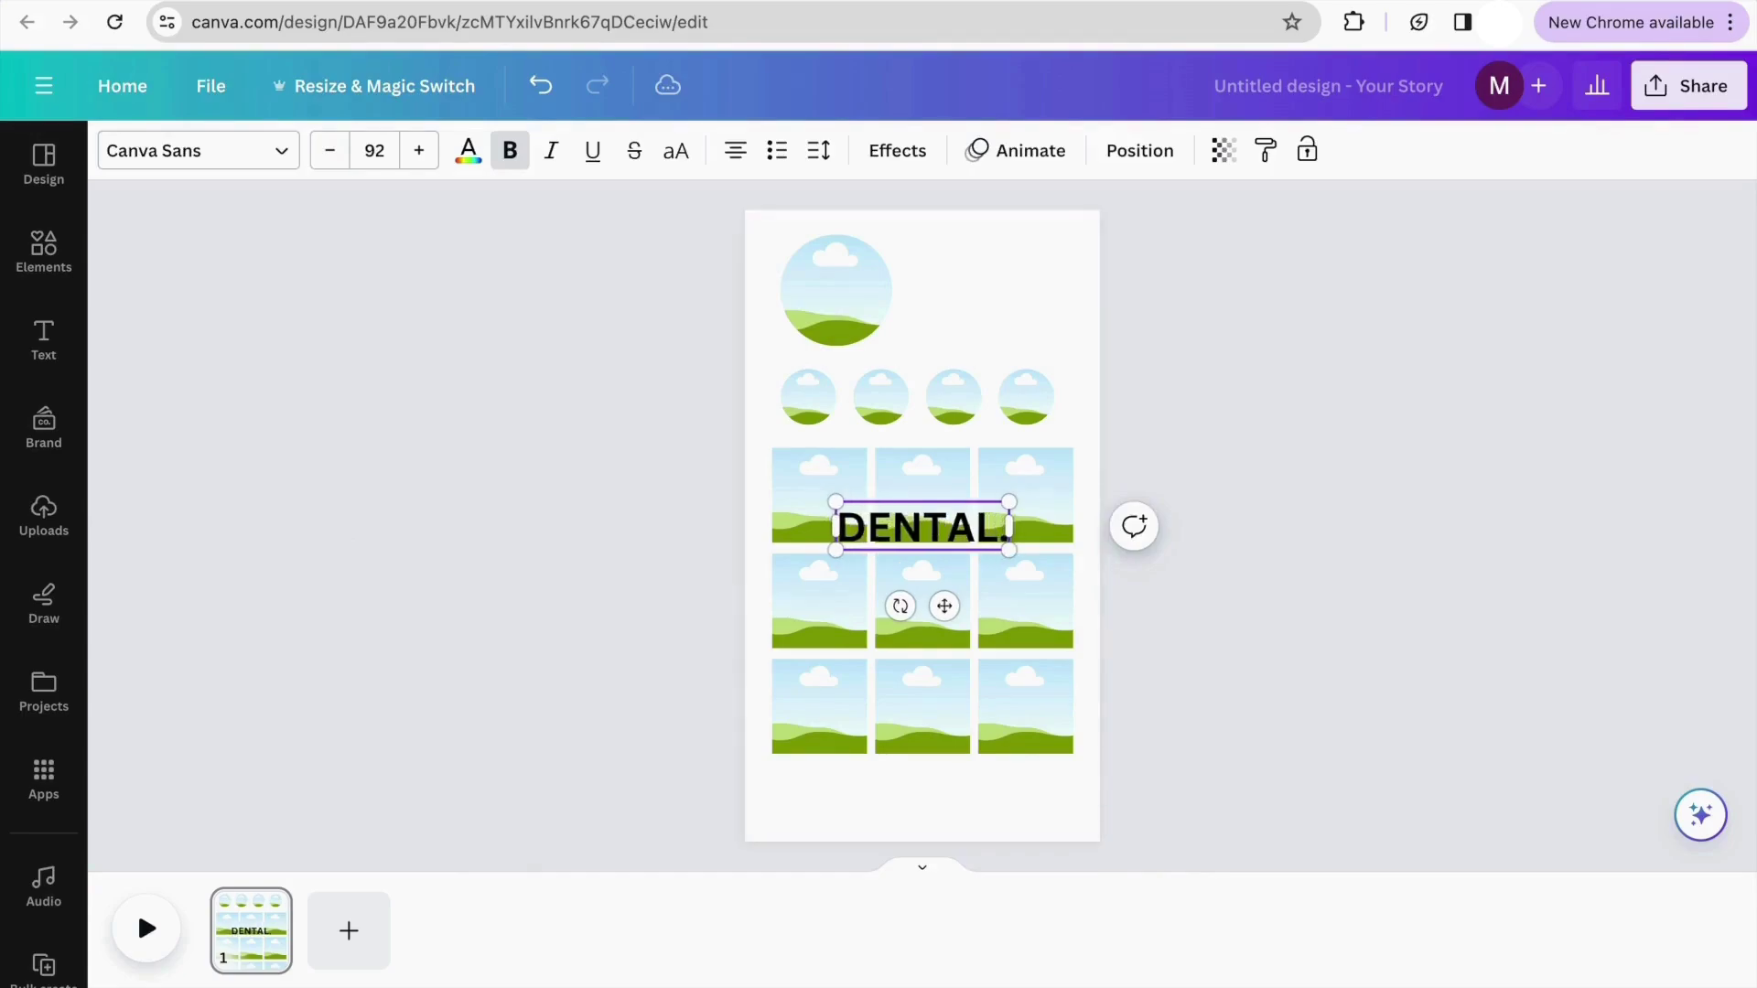
{"action": "type", "text": "SMILE"}
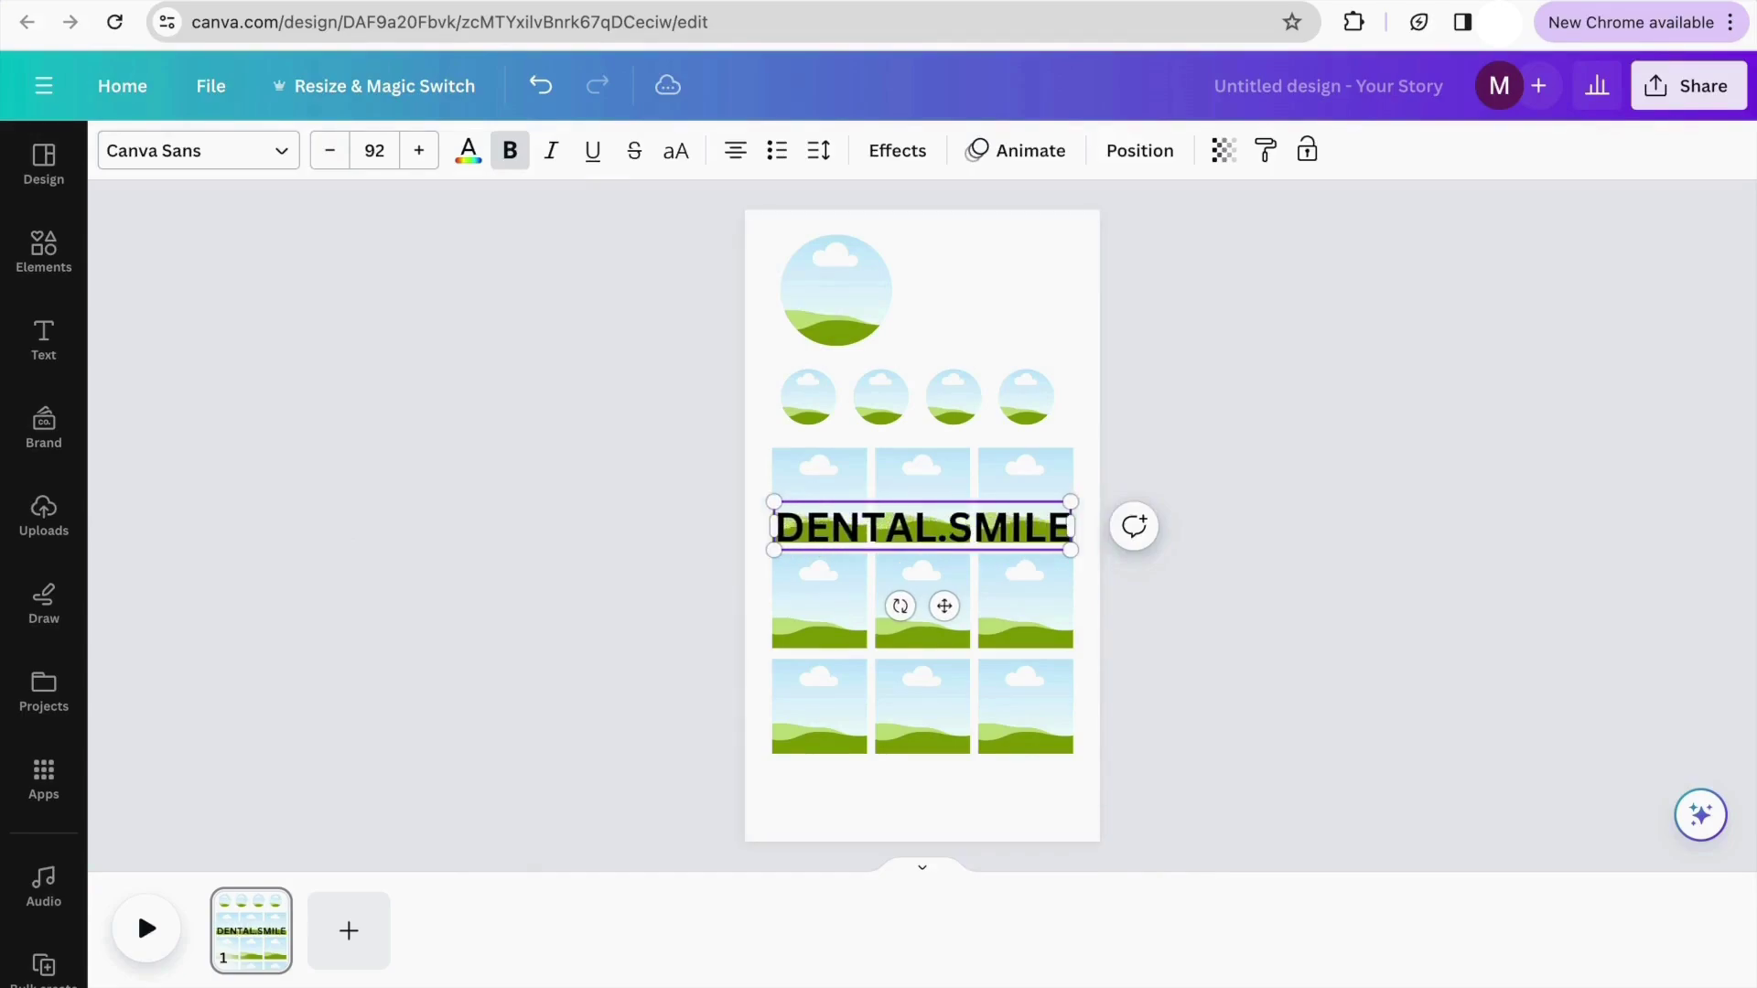
{"action": "left_click", "coordinate": [1145, 384]}
{"action": "left_click", "coordinate": [835, 540]}
{"action": "left_click_drag", "start_coordinate": [771, 502], "coordinate": [906, 527]}
{"action": "left_click_drag", "start_coordinate": [979, 529], "coordinate": [982, 266]}
{"action": "left_click", "coordinate": [1194, 371]}
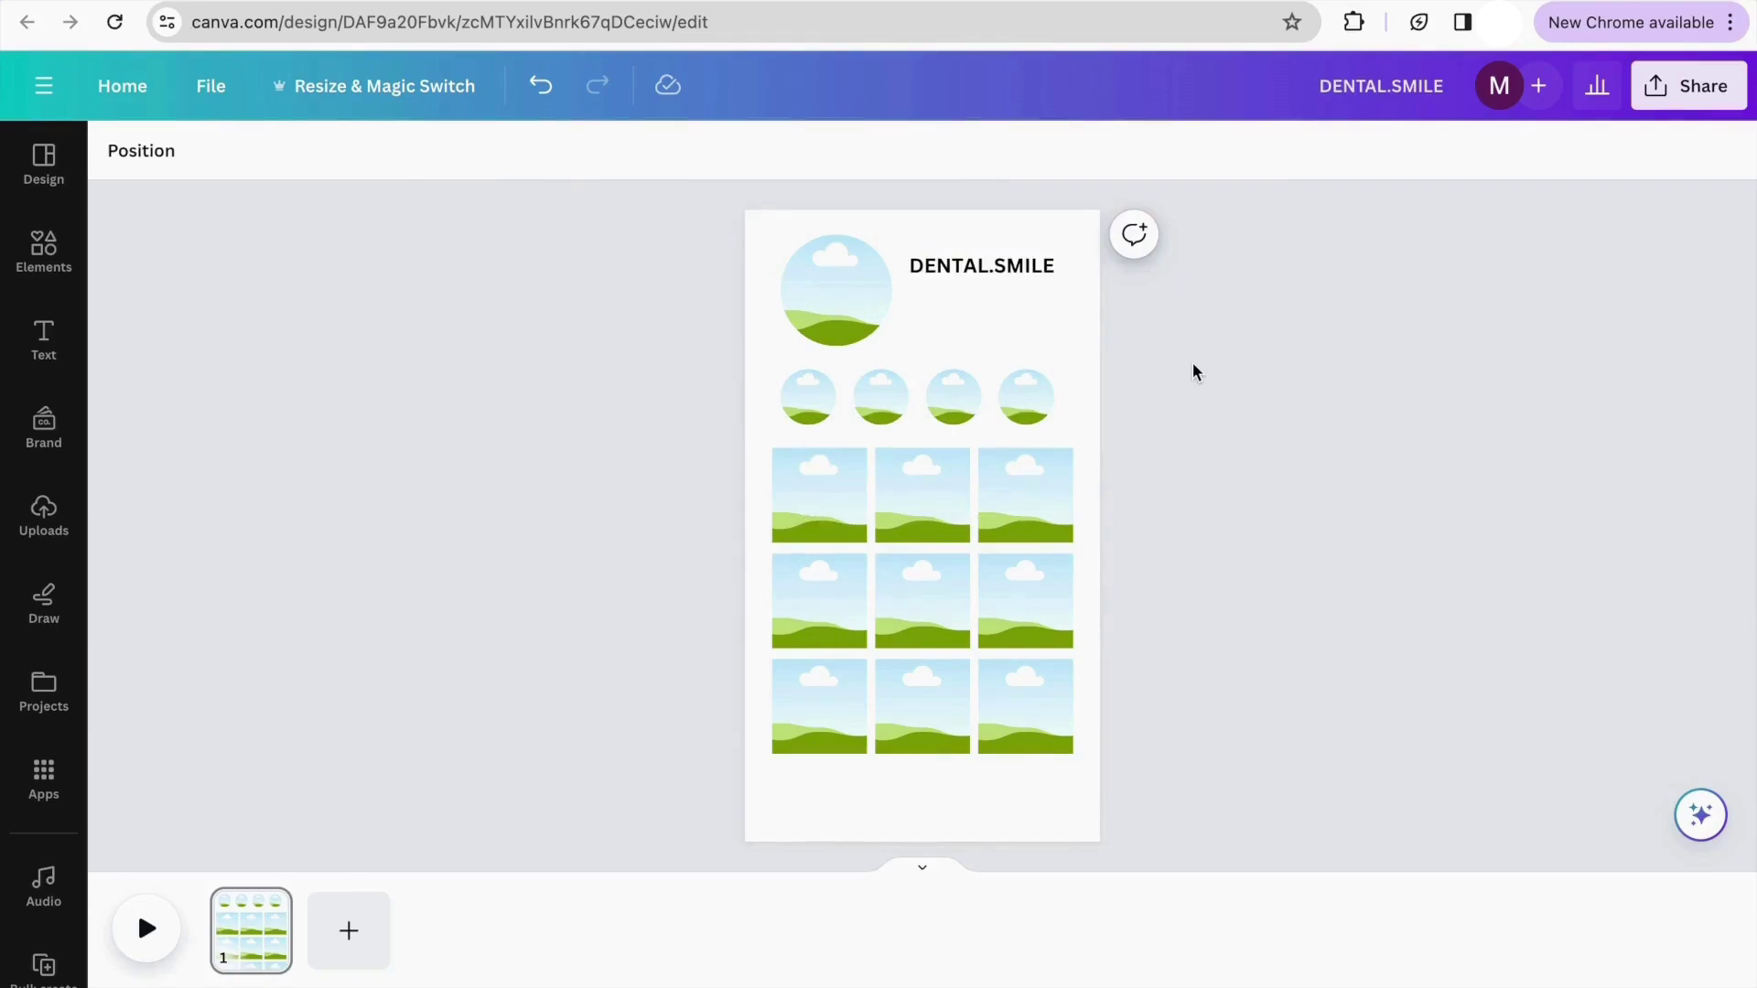
Add a second page and fill it with the DENTAL_SMILE profile layout from the "about me" project, leaving all its grid frames empty
{"action": "key", "text": "ctrl+Return"}
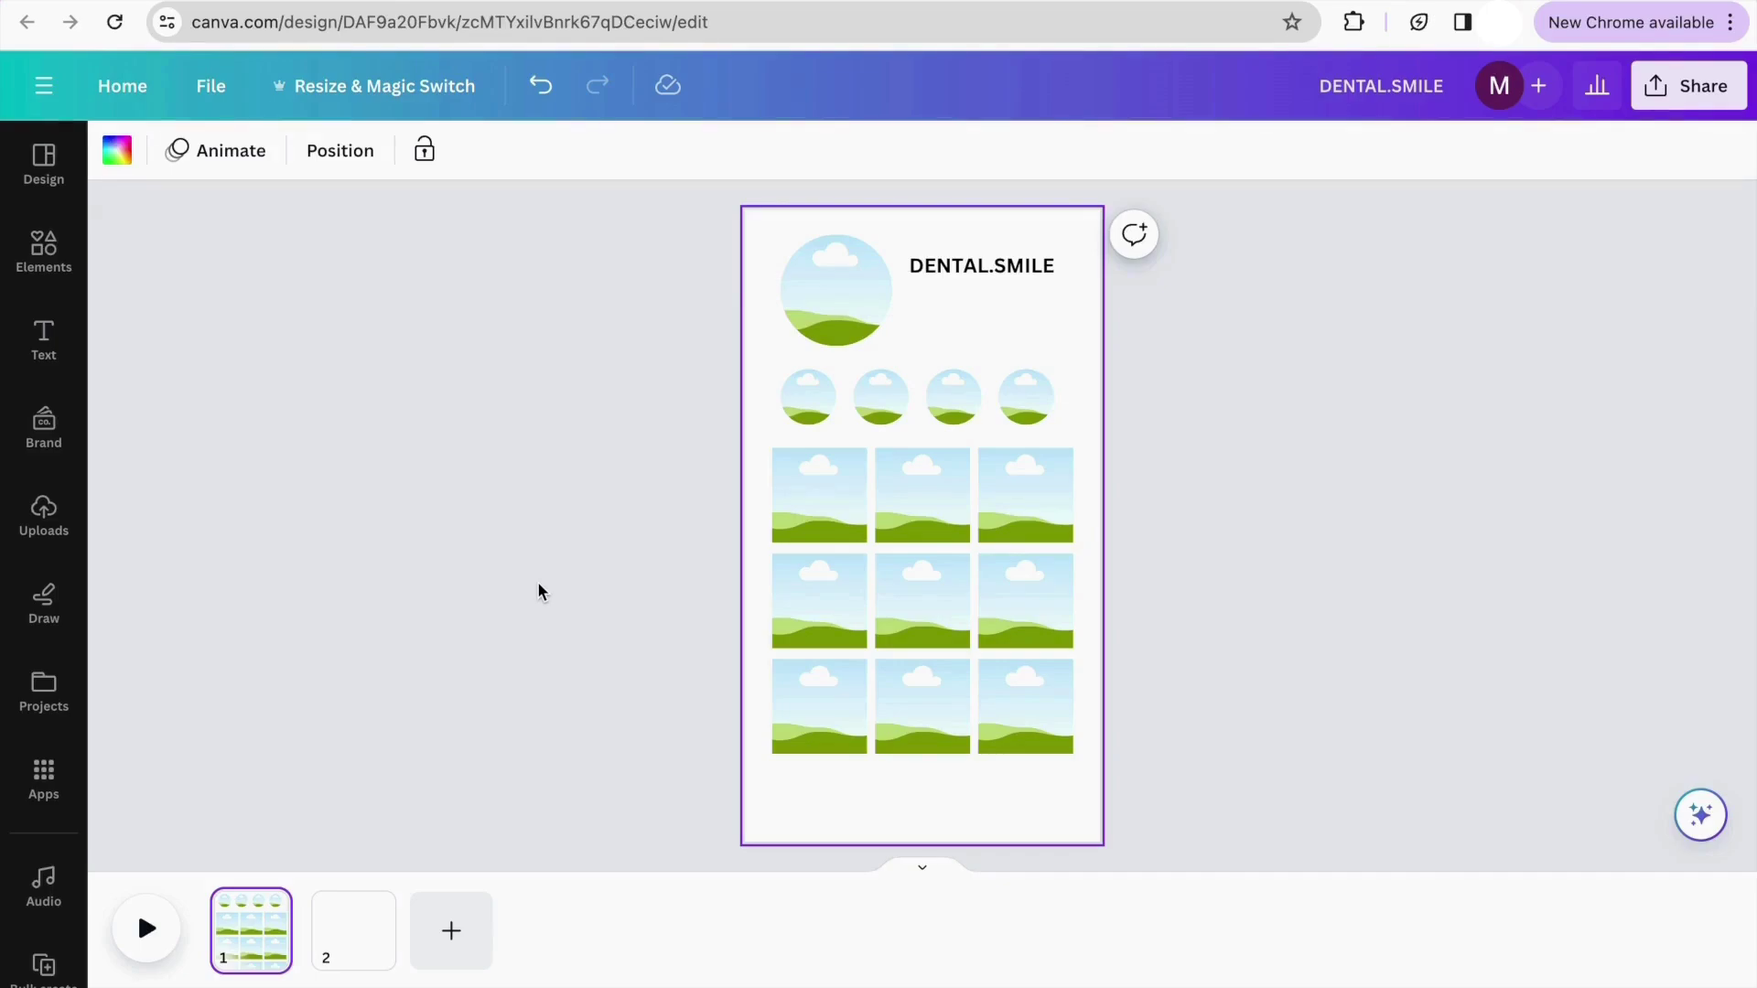
{"action": "key", "text": "ctrl+z"}
{"action": "left_click", "coordinate": [330, 953]}
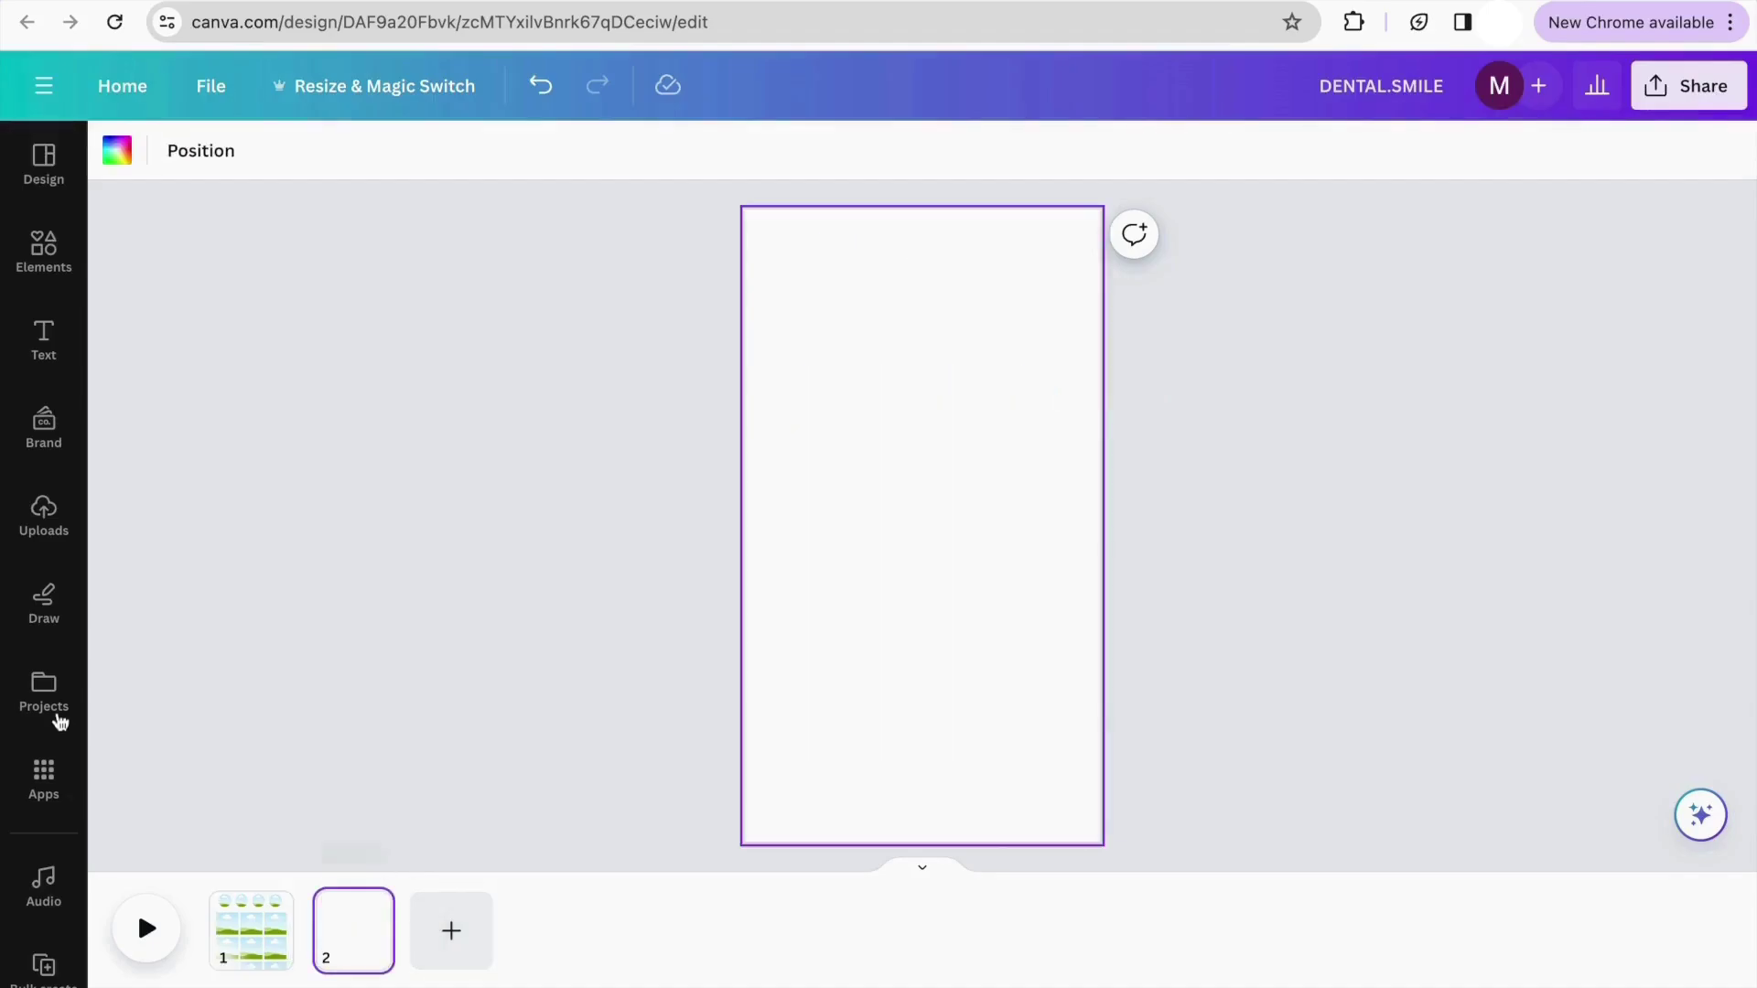
{"action": "left_click", "coordinate": [44, 695]}
{"action": "left_click", "coordinate": [352, 428]}
{"action": "left_click", "coordinate": [352, 428]}
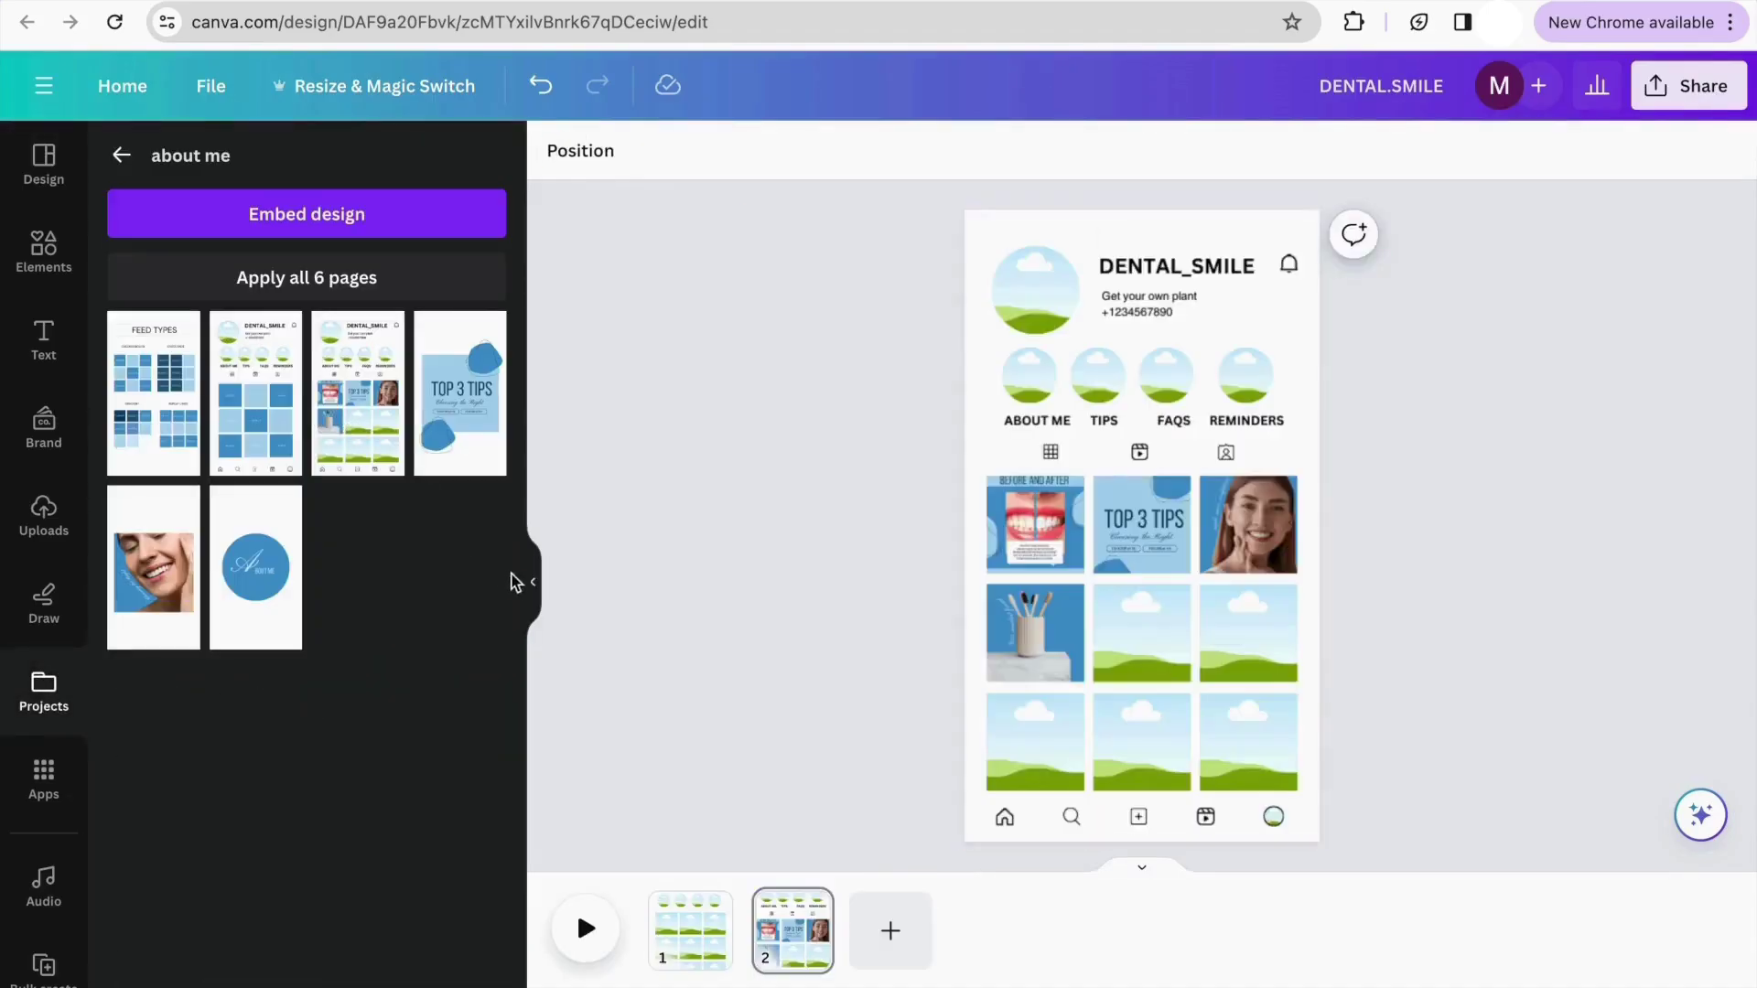
{"action": "left_click", "coordinate": [534, 593]}
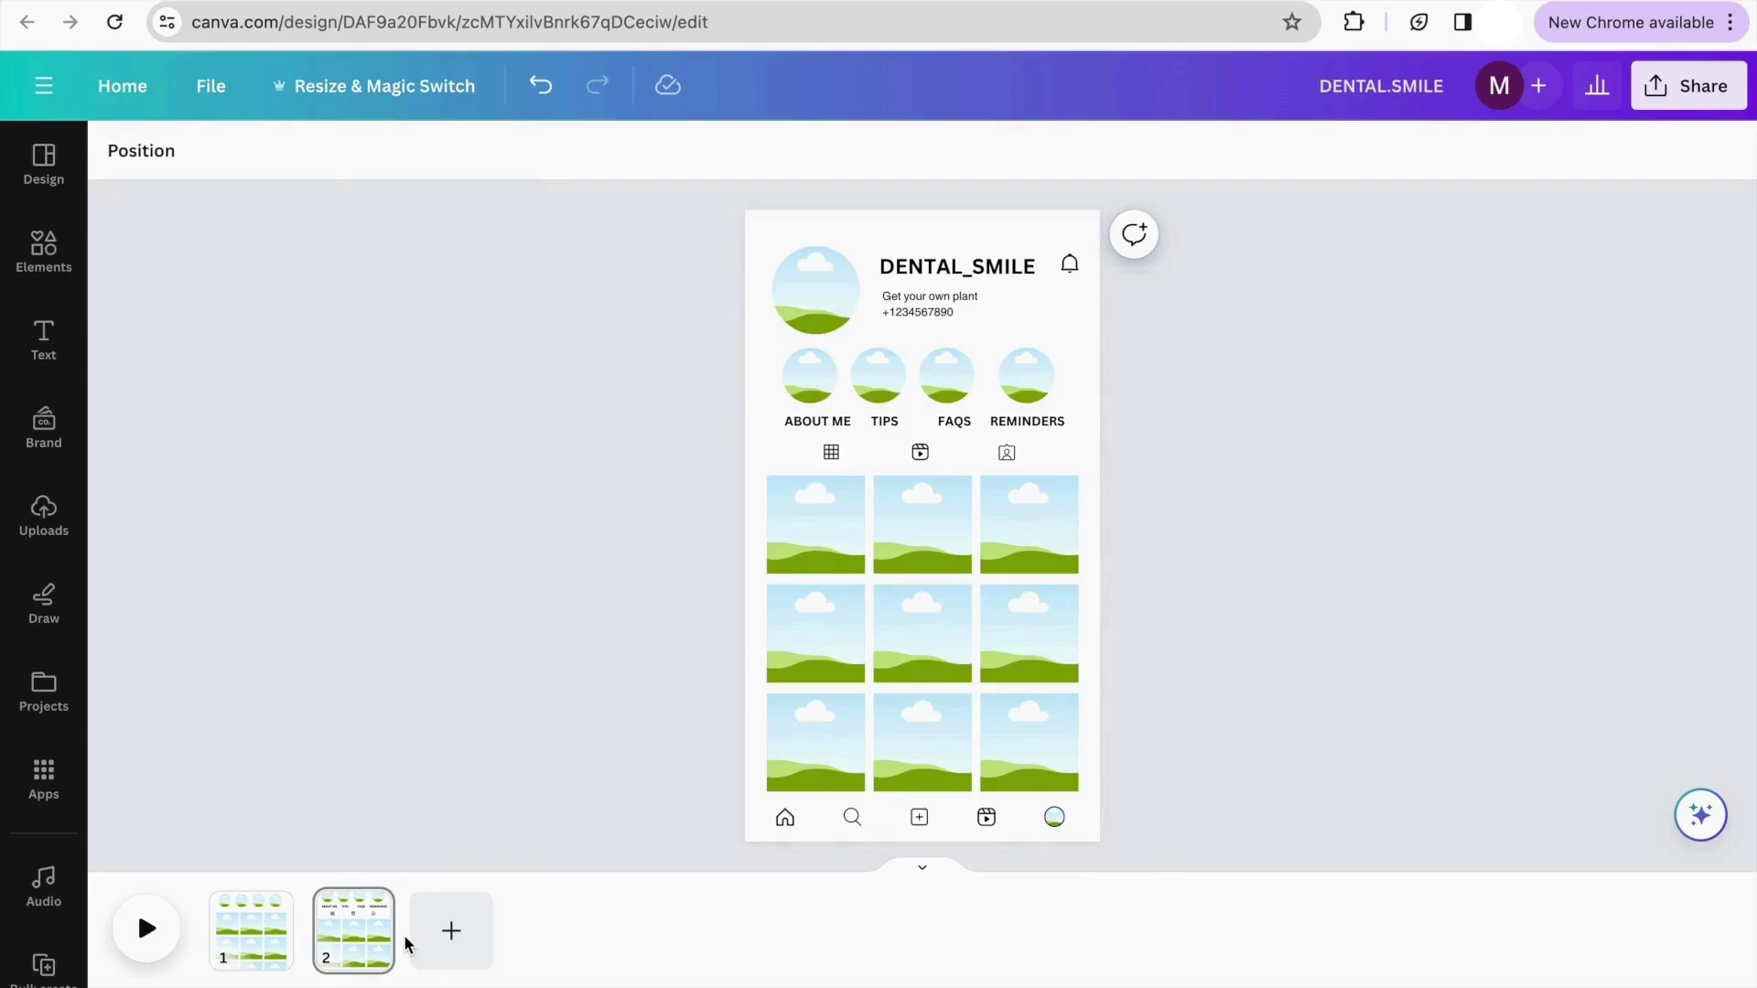
Compare the two pages and delete the first page with the hand-built DENTAL.SMILE layout
{"action": "left_click", "coordinate": [252, 938]}
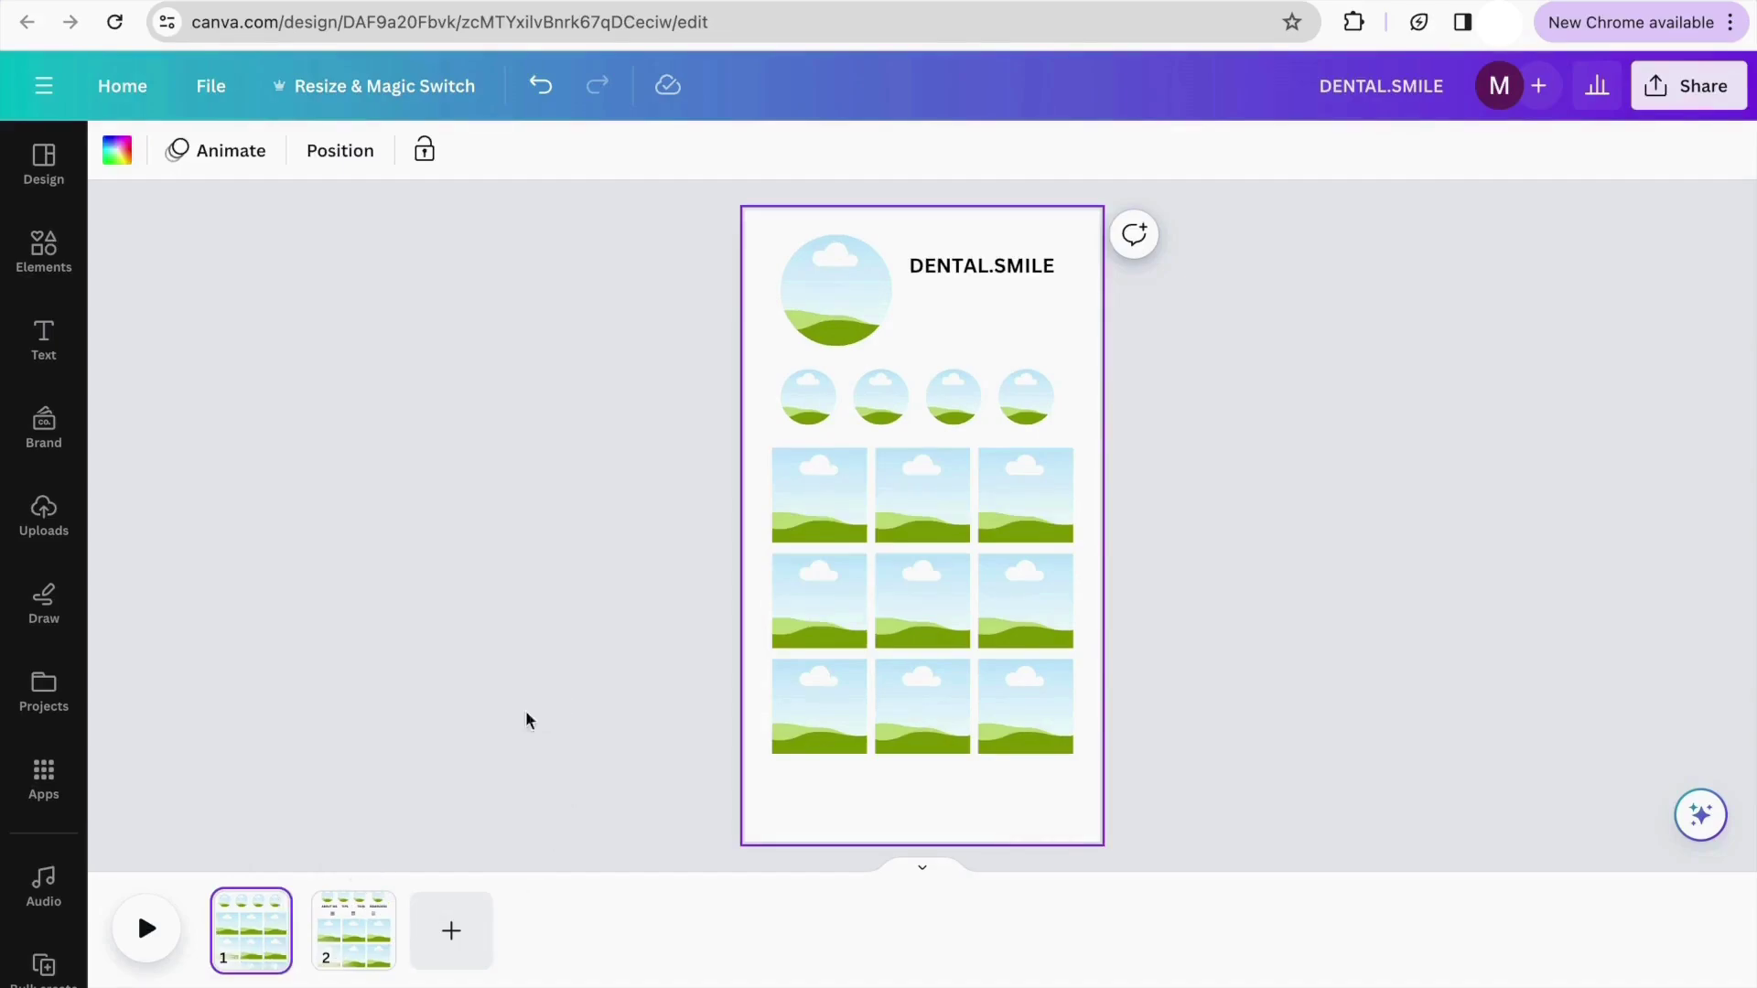
{"action": "left_click", "coordinate": [357, 920]}
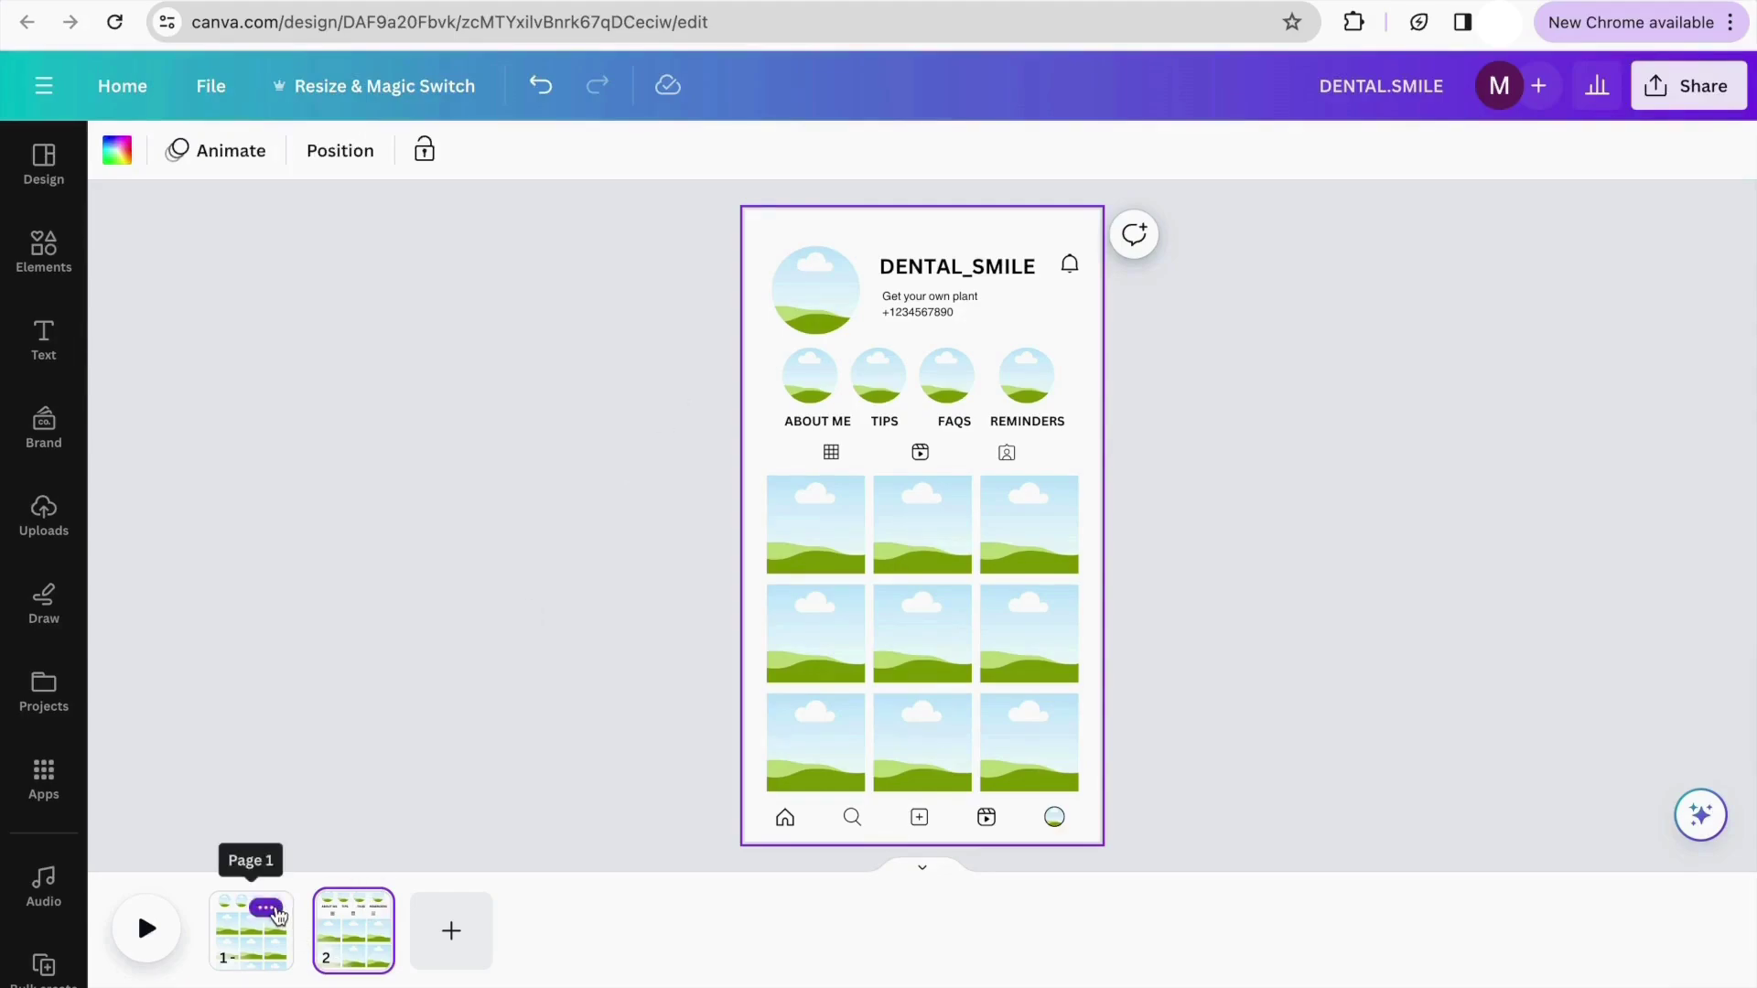
{"action": "left_click", "coordinate": [266, 908]}
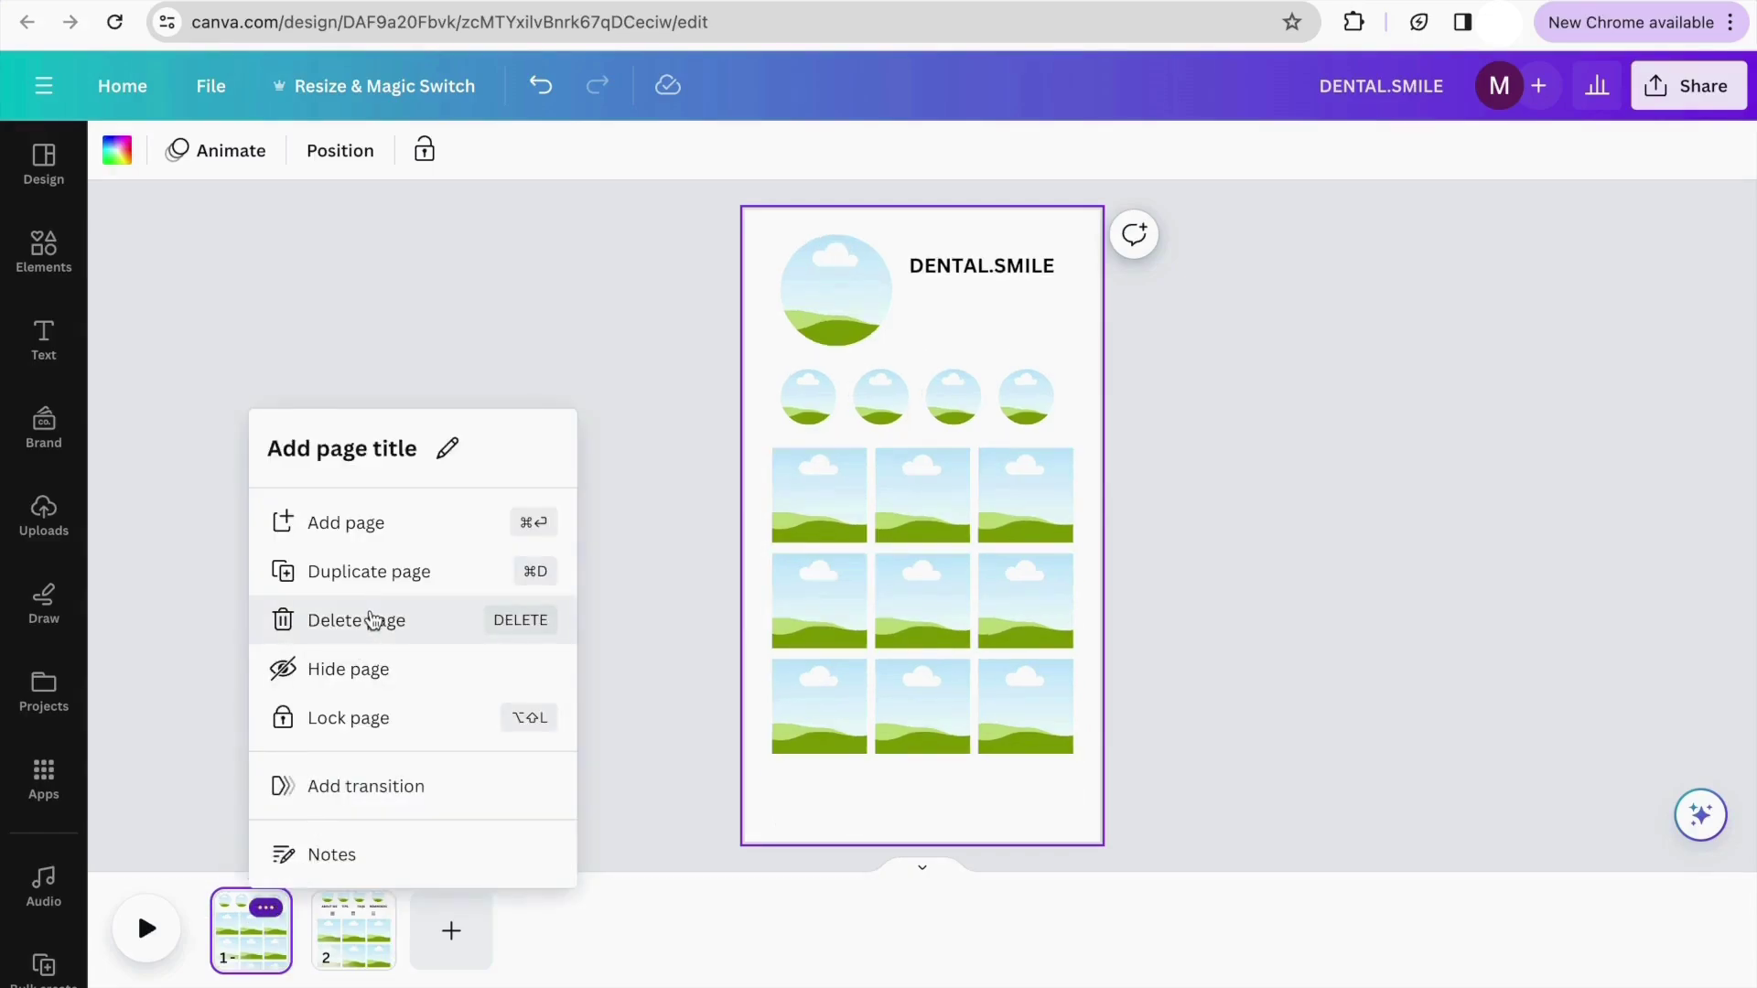
{"action": "left_click", "coordinate": [357, 616]}
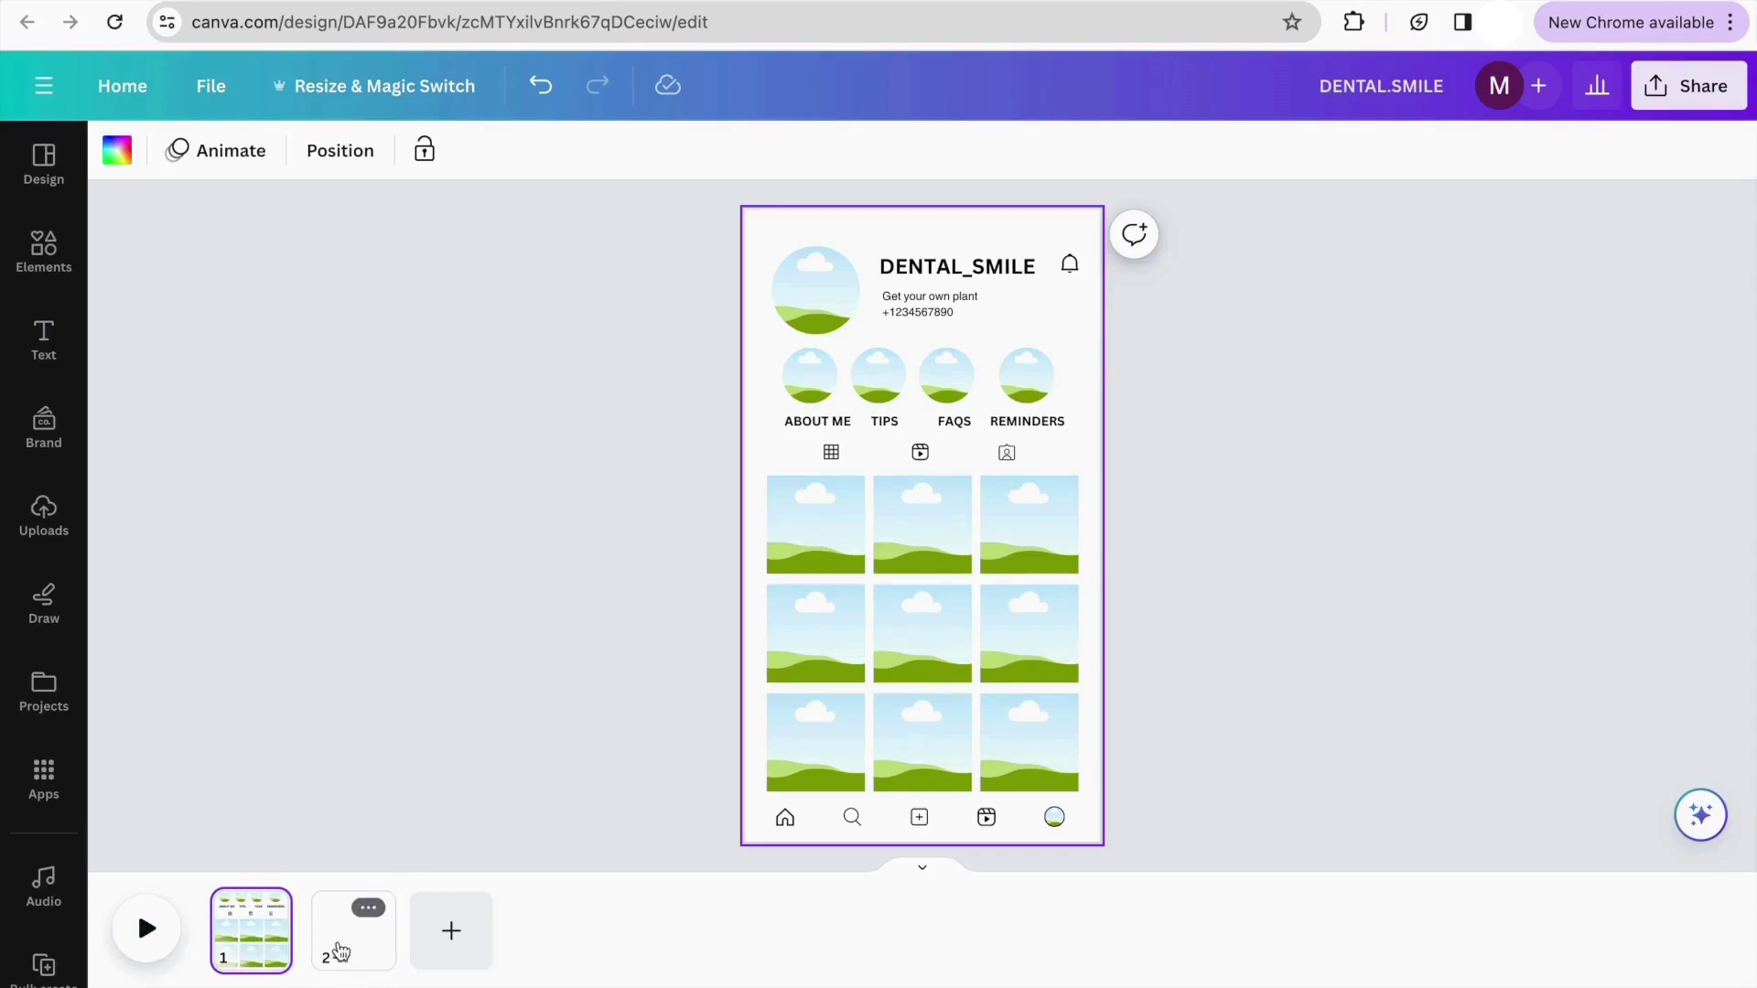
Fill the blank second page with the FEED TYPES layout from the "about me" project
{"action": "left_click", "coordinate": [334, 950]}
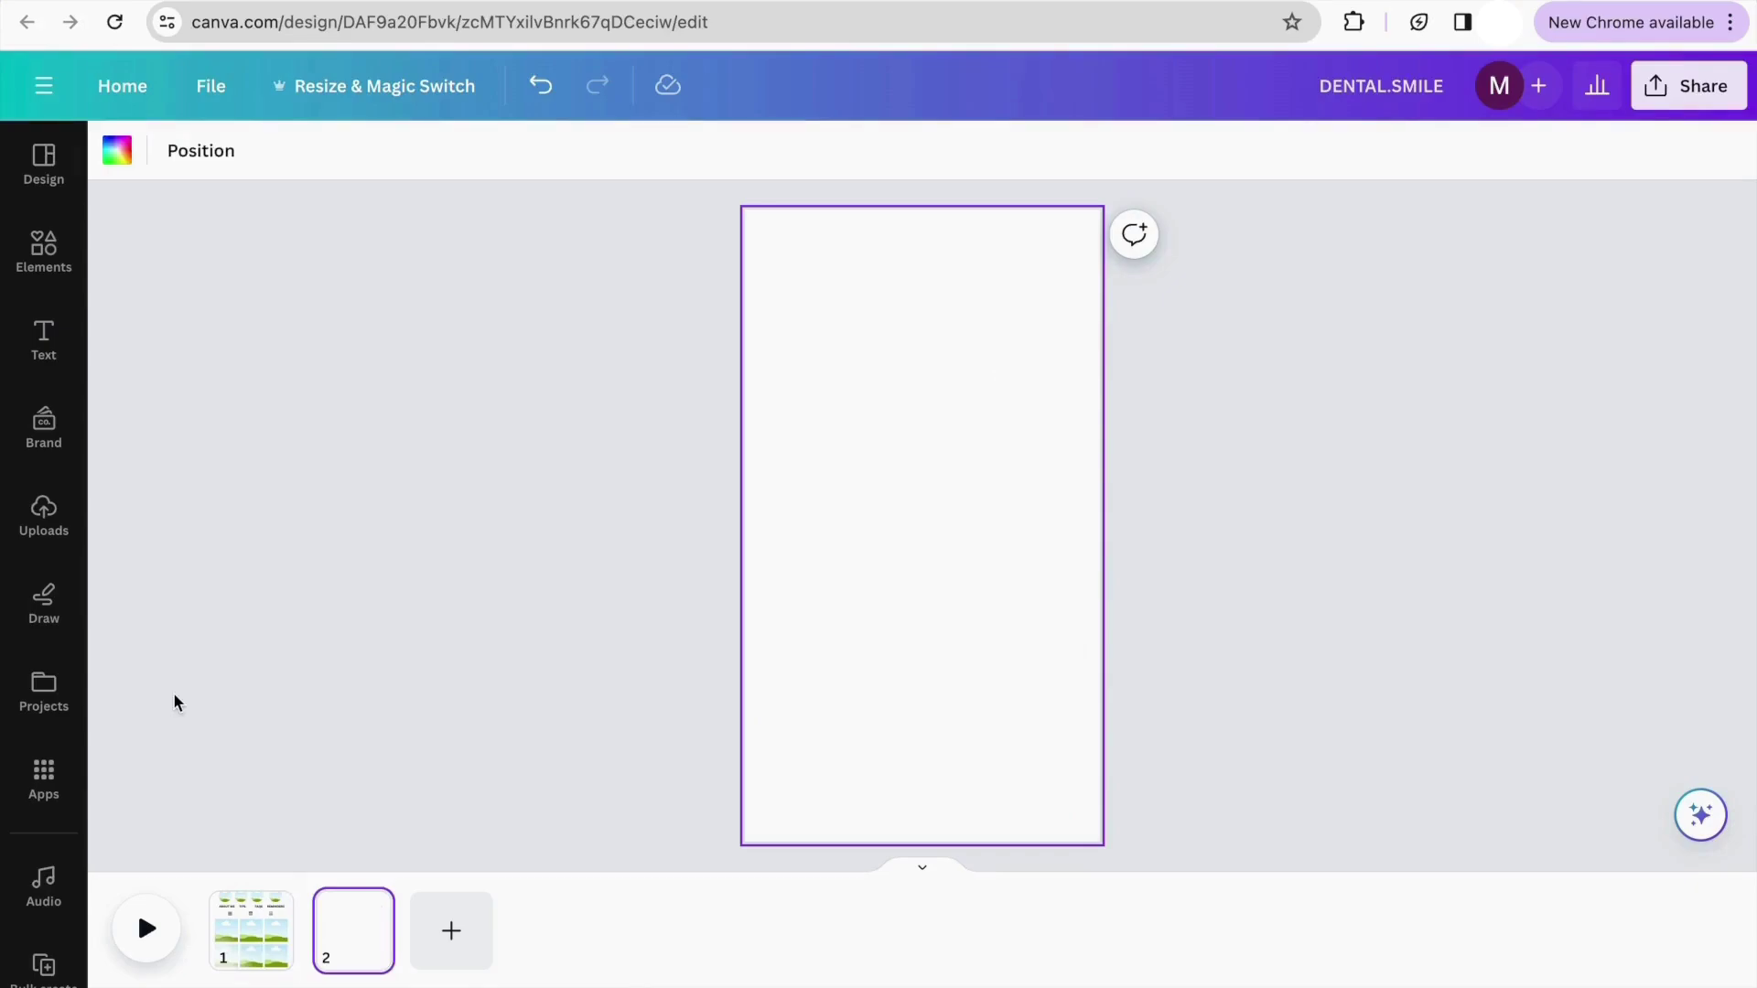
{"action": "left_click", "coordinate": [261, 920]}
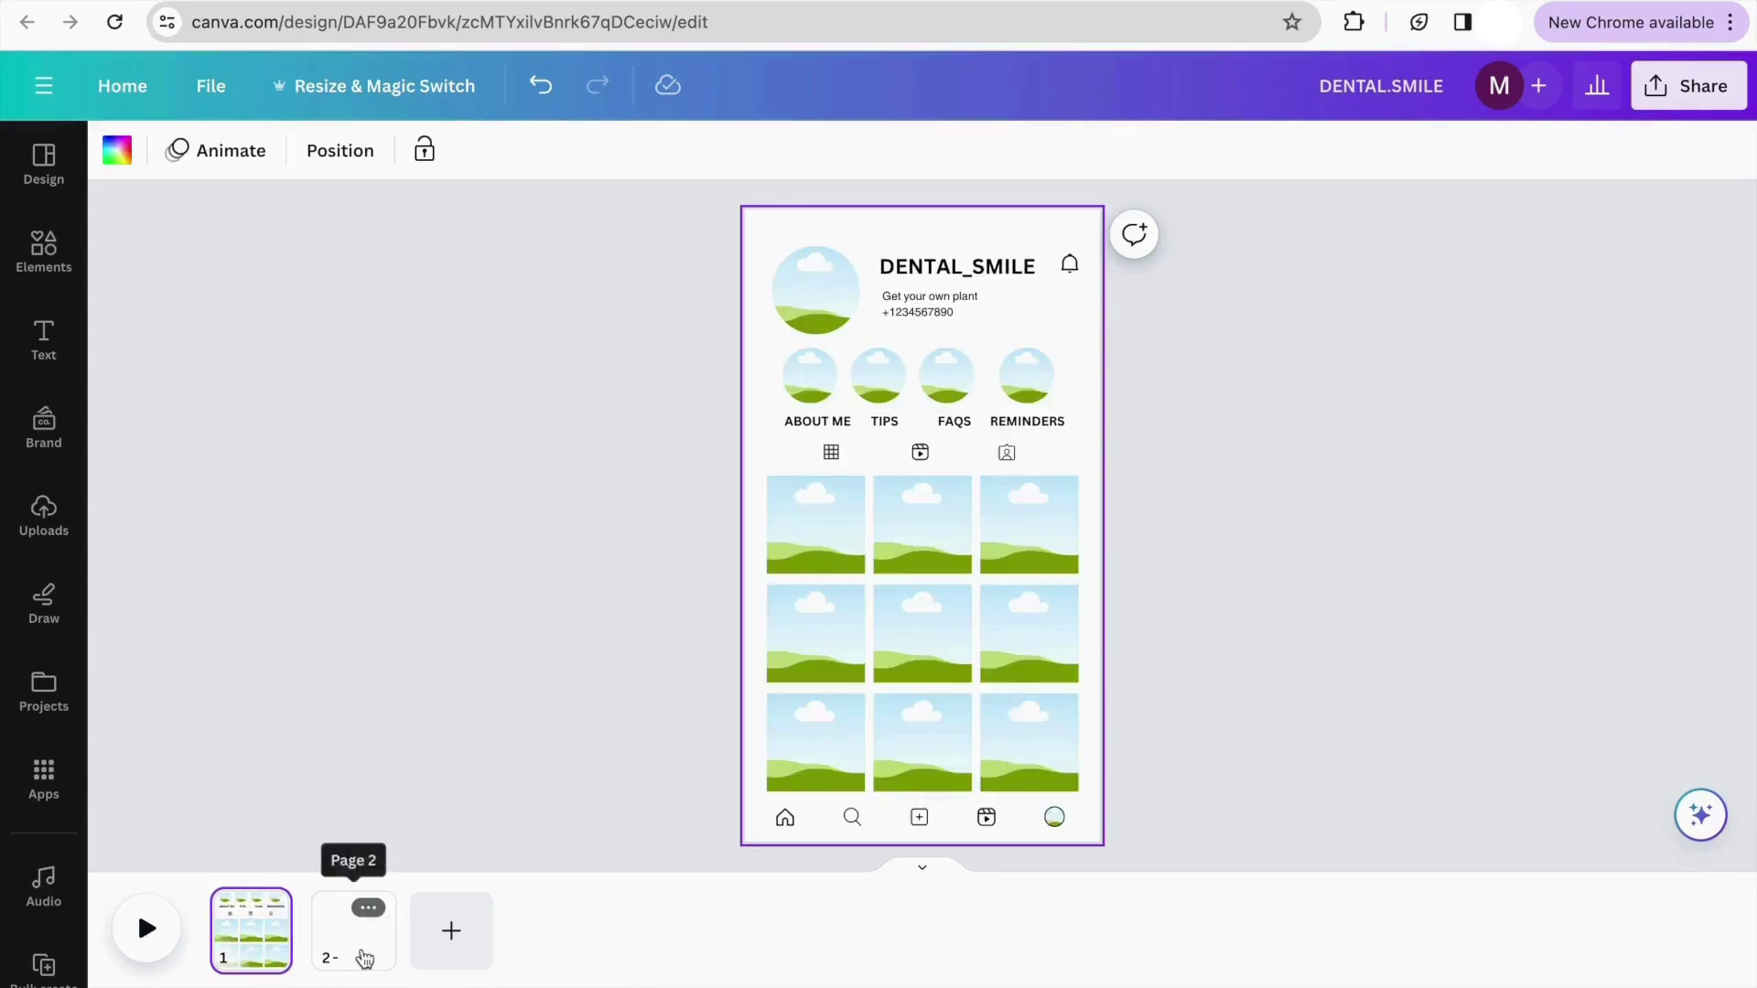
{"action": "left_click", "coordinate": [364, 954]}
{"action": "left_click", "coordinate": [45, 786]}
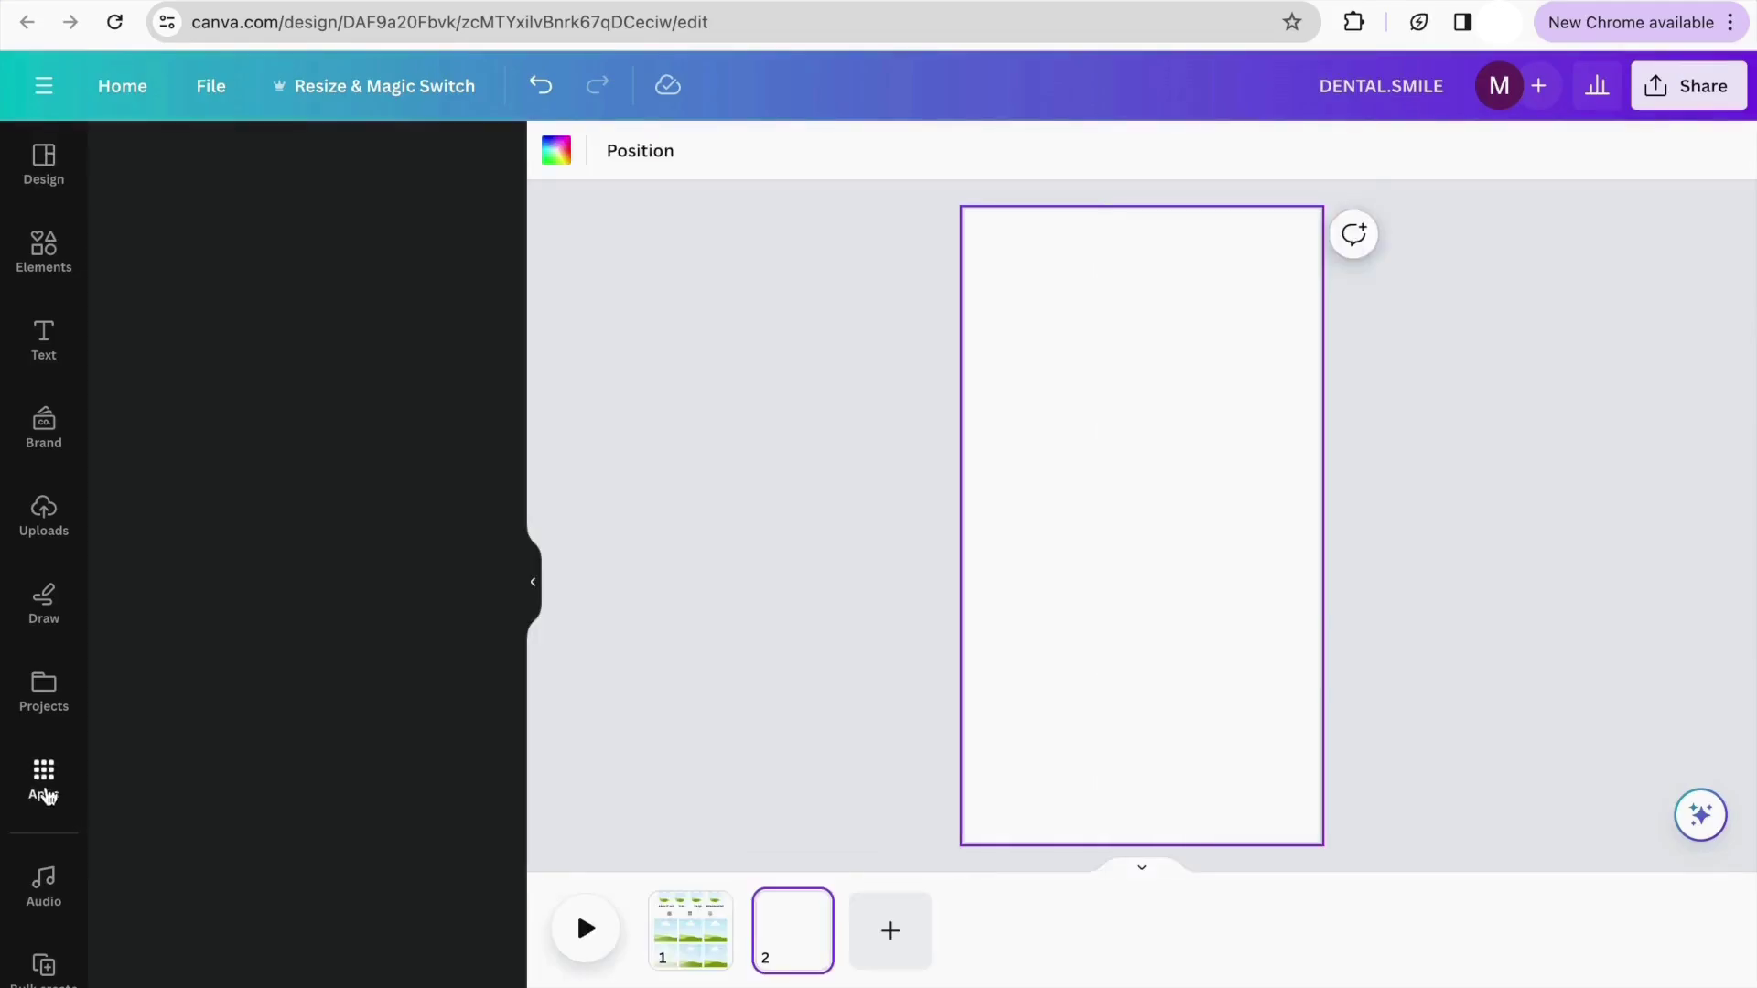
{"action": "left_click", "coordinate": [50, 684]}
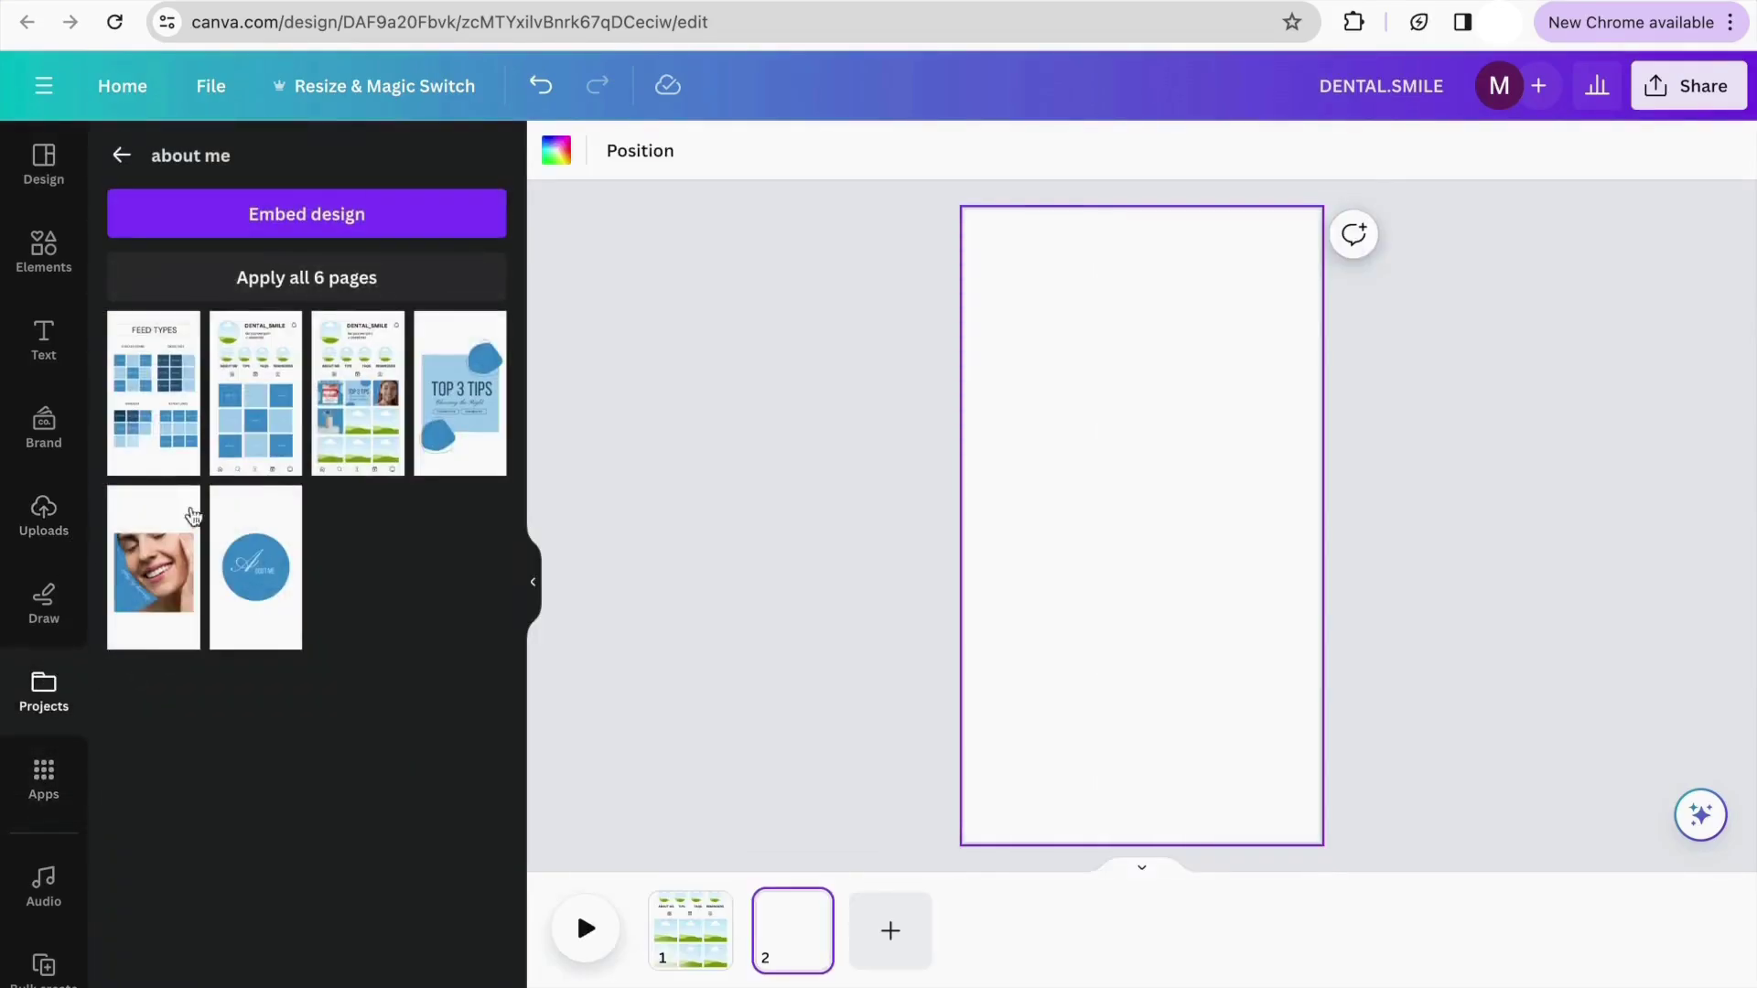
{"action": "left_click", "coordinate": [157, 415]}
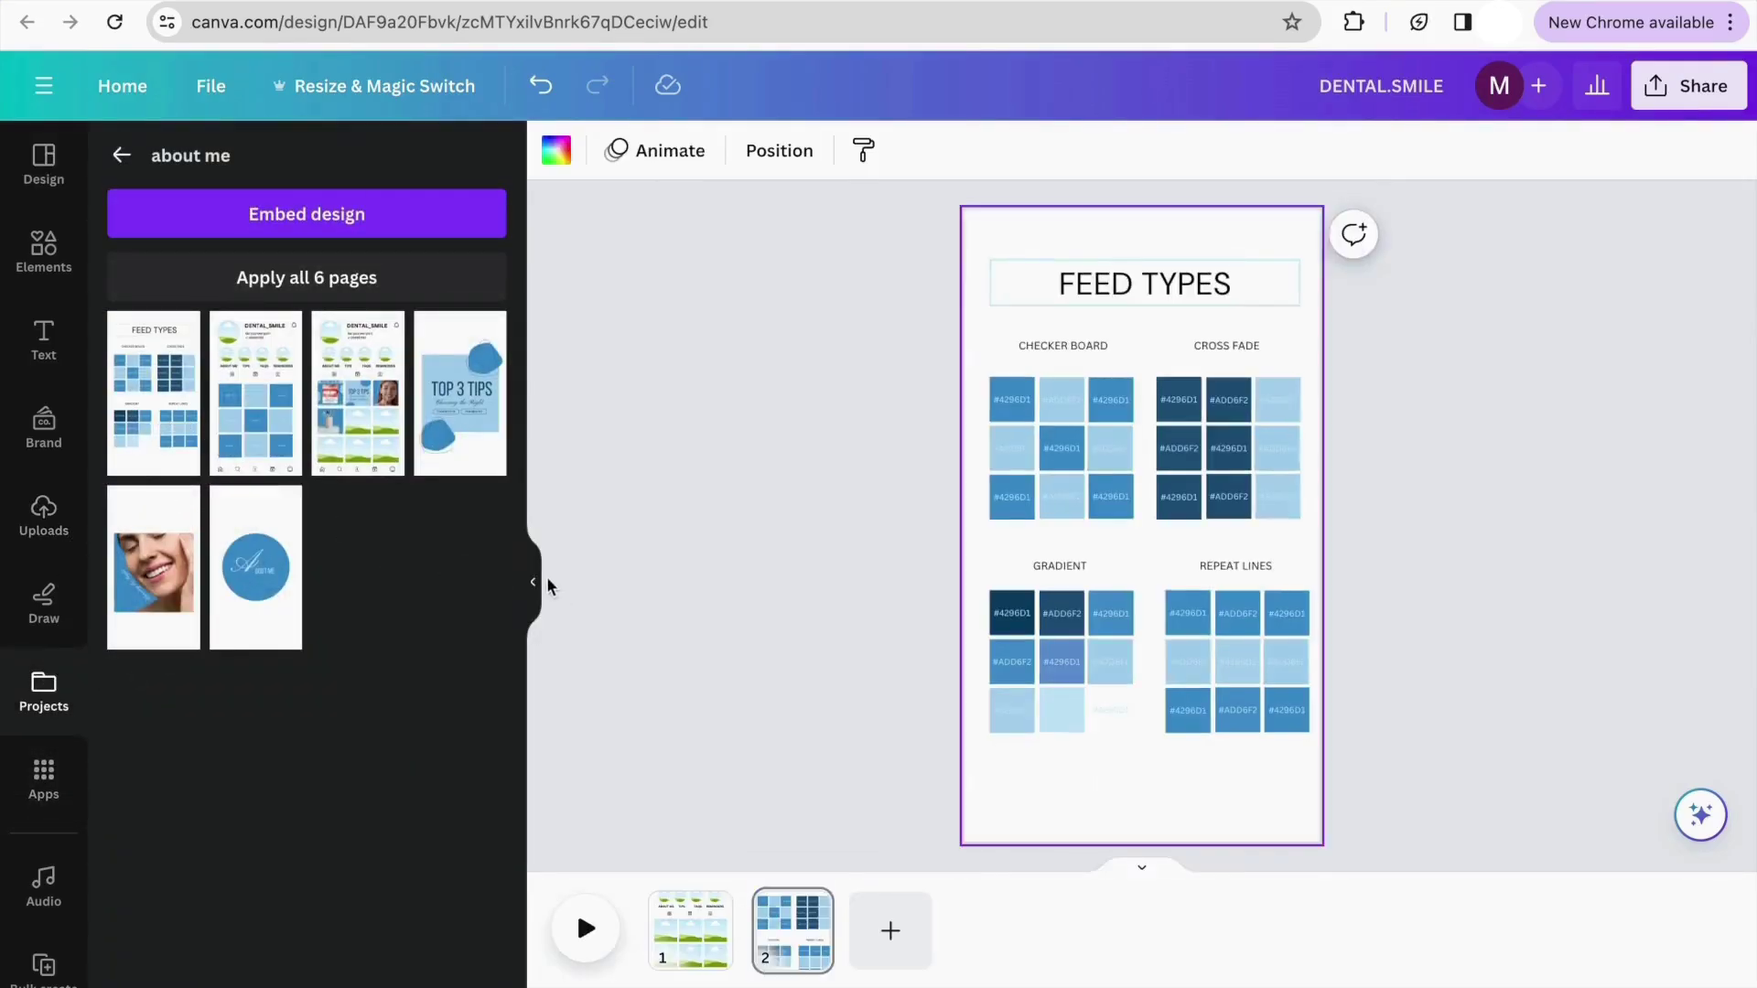
{"action": "left_click", "coordinate": [533, 582]}
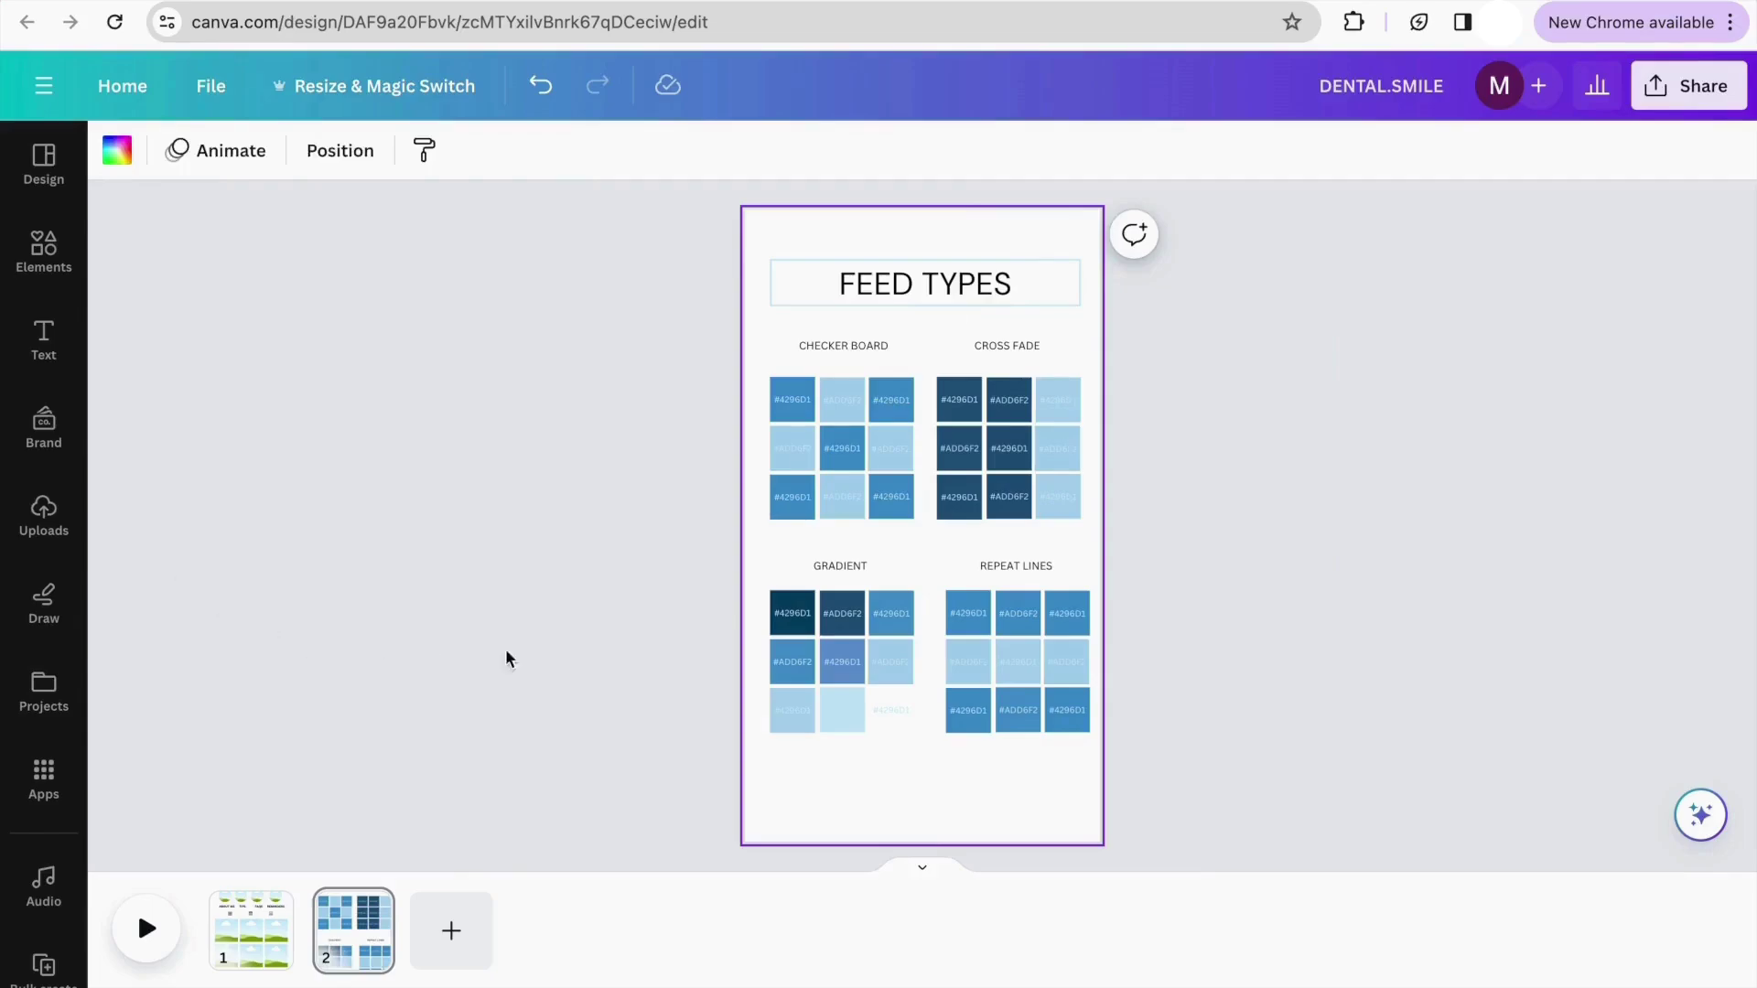
Move the FEED TYPES page ahead of the DENTAL_SMILE profile page
{"action": "left_click_drag", "start_coordinate": [354, 929], "coordinate": [251, 935]}
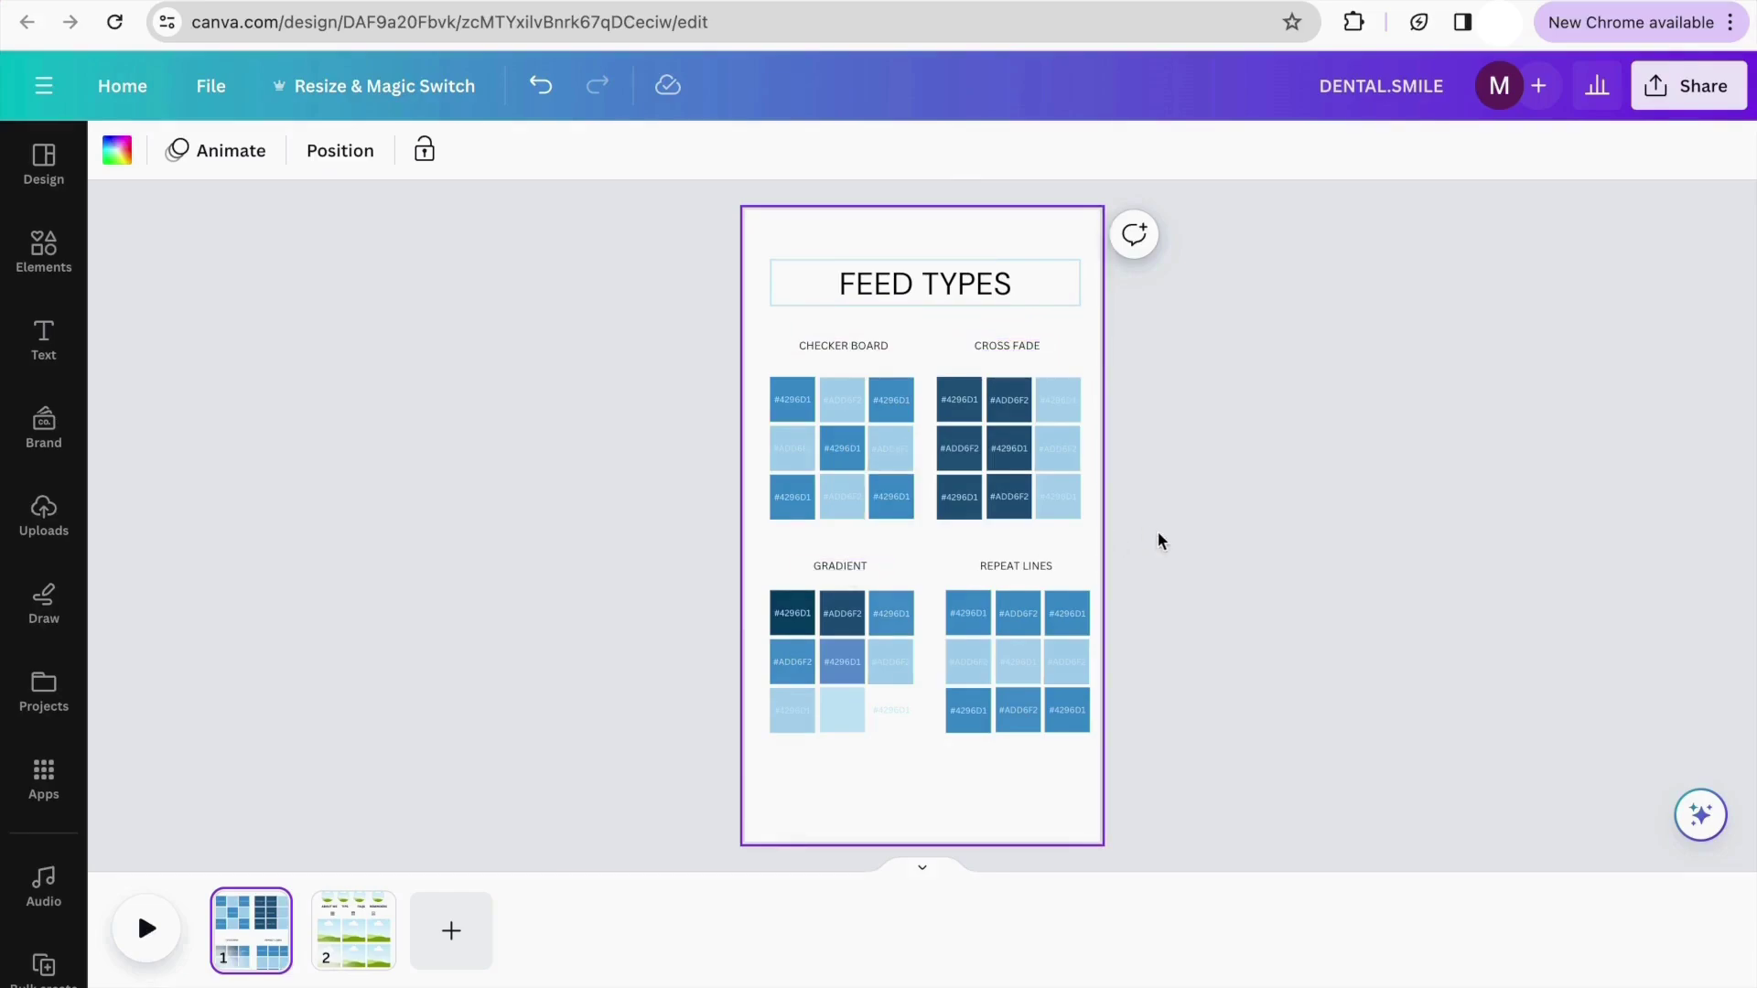
Duplicate the DENTAL_SMILE profile page and delete the nine grid frames from the copy
{"action": "left_click", "coordinate": [367, 908]}
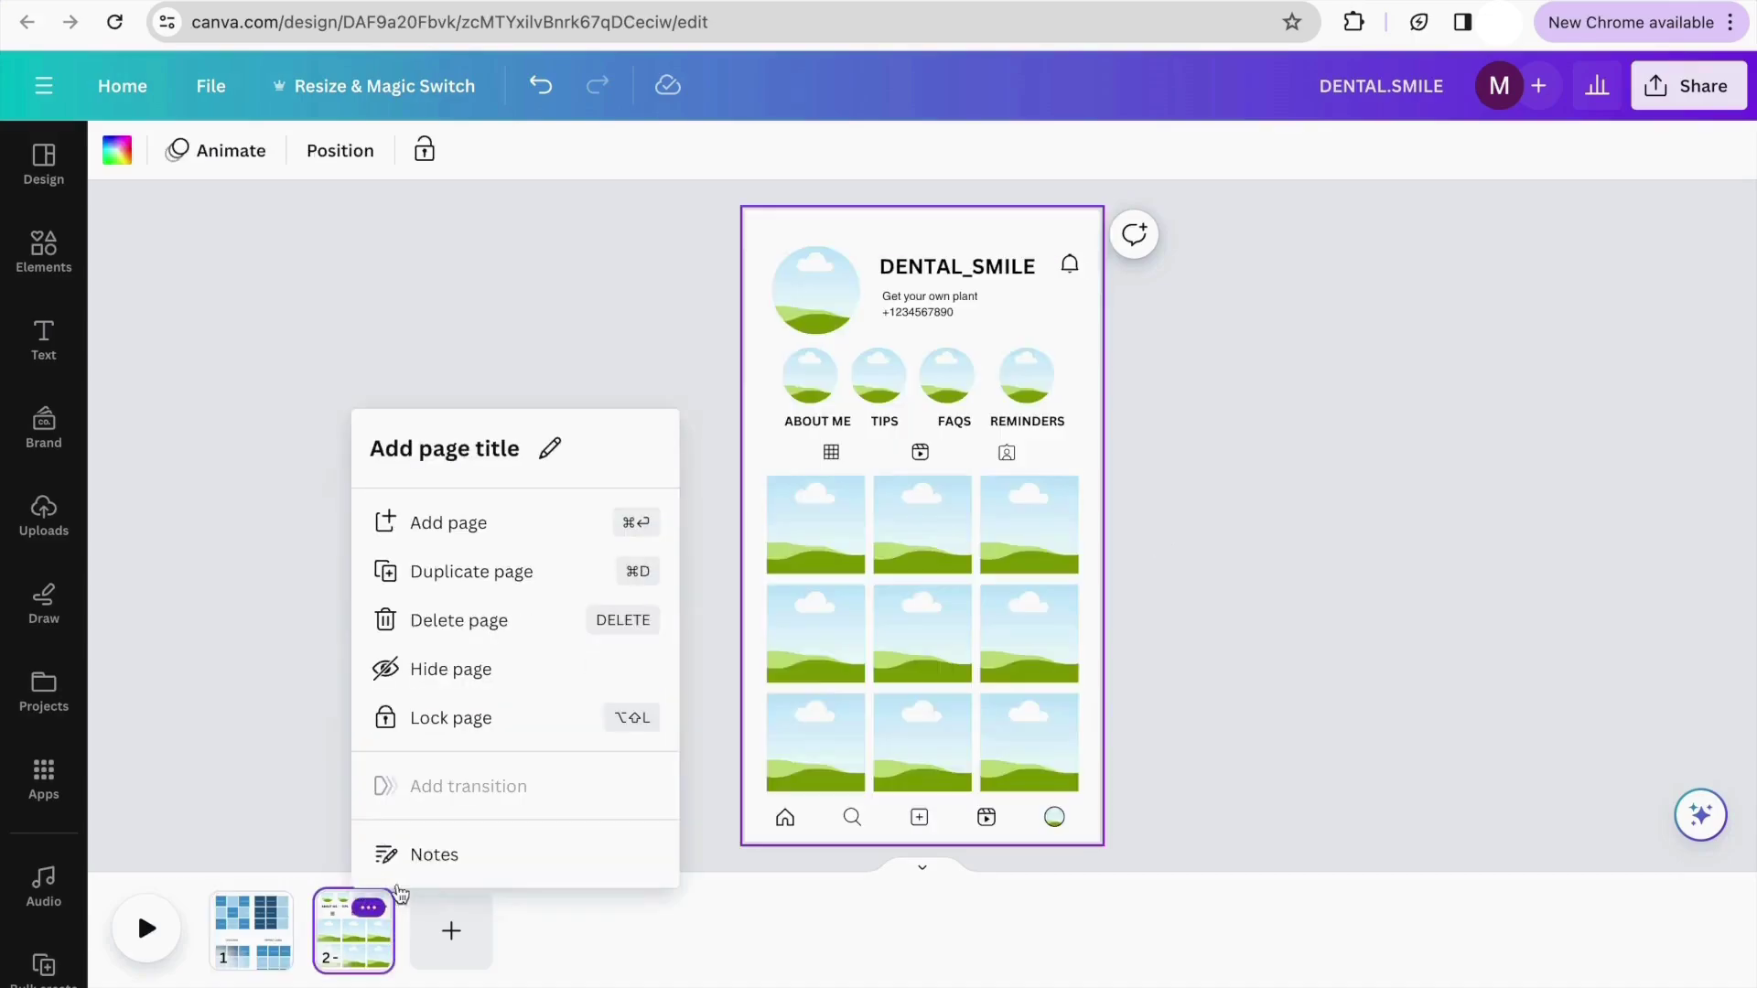
{"action": "left_click", "coordinate": [568, 575]}
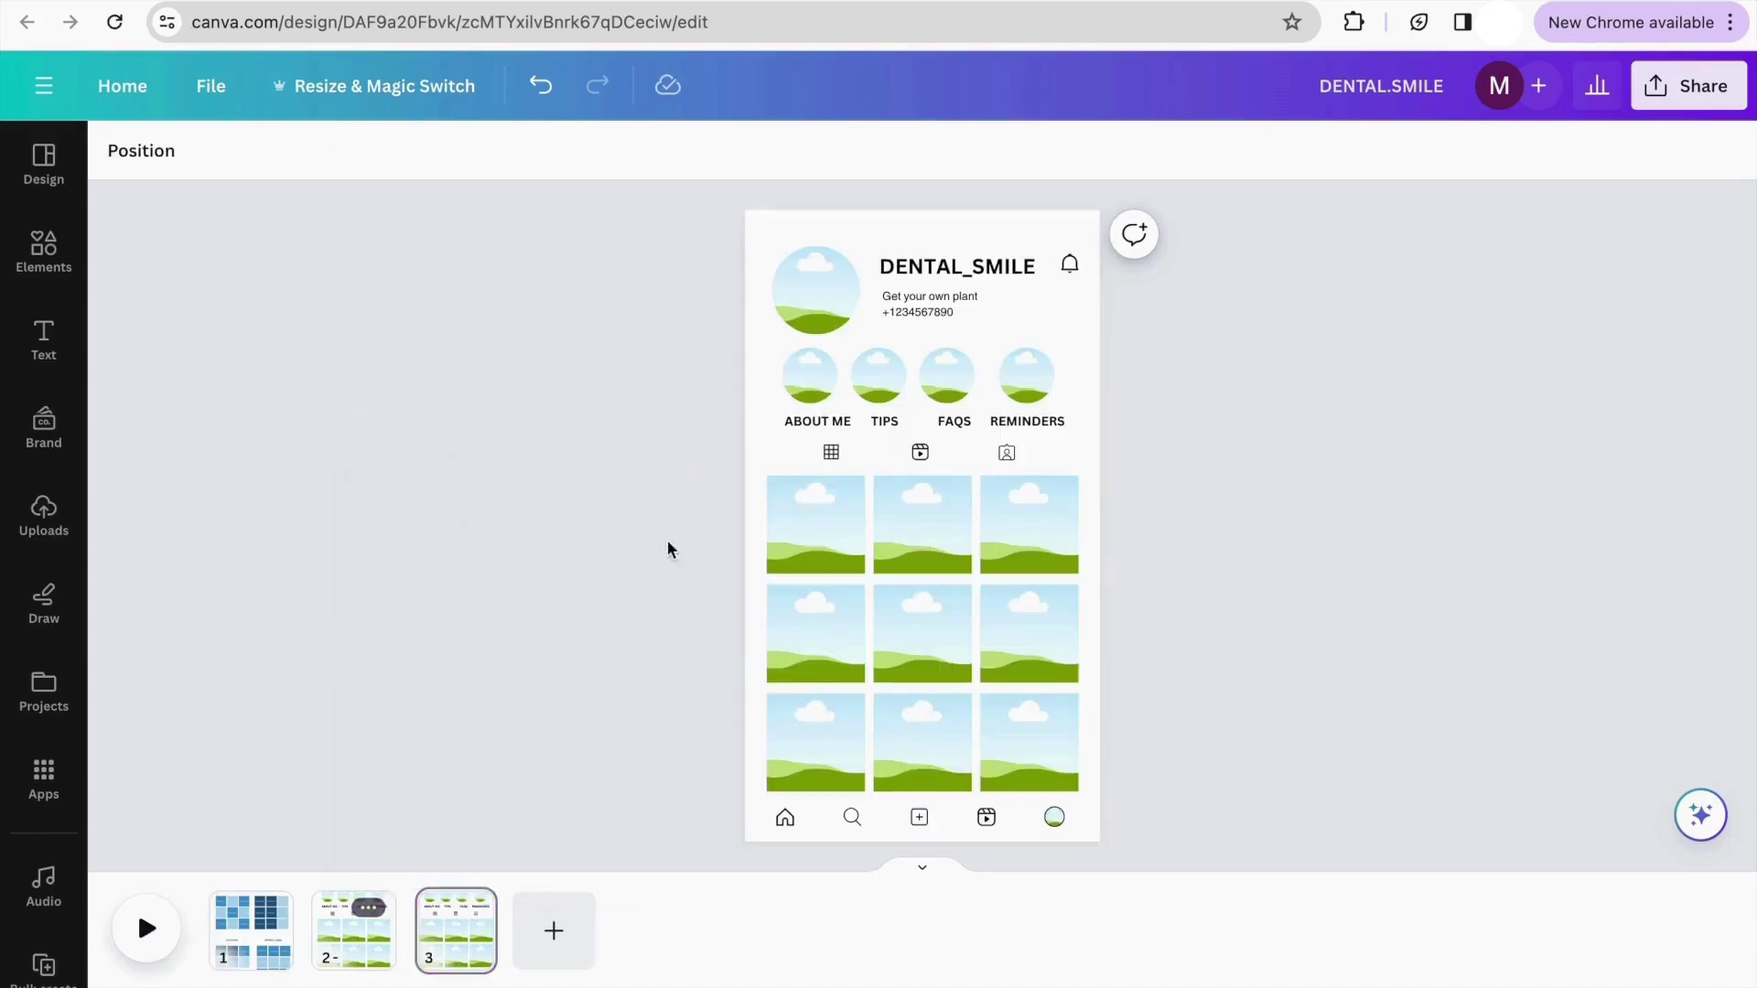
{"action": "left_click_drag", "start_coordinate": [683, 504], "coordinate": [1066, 764]}
{"action": "key", "text": "Delete"}
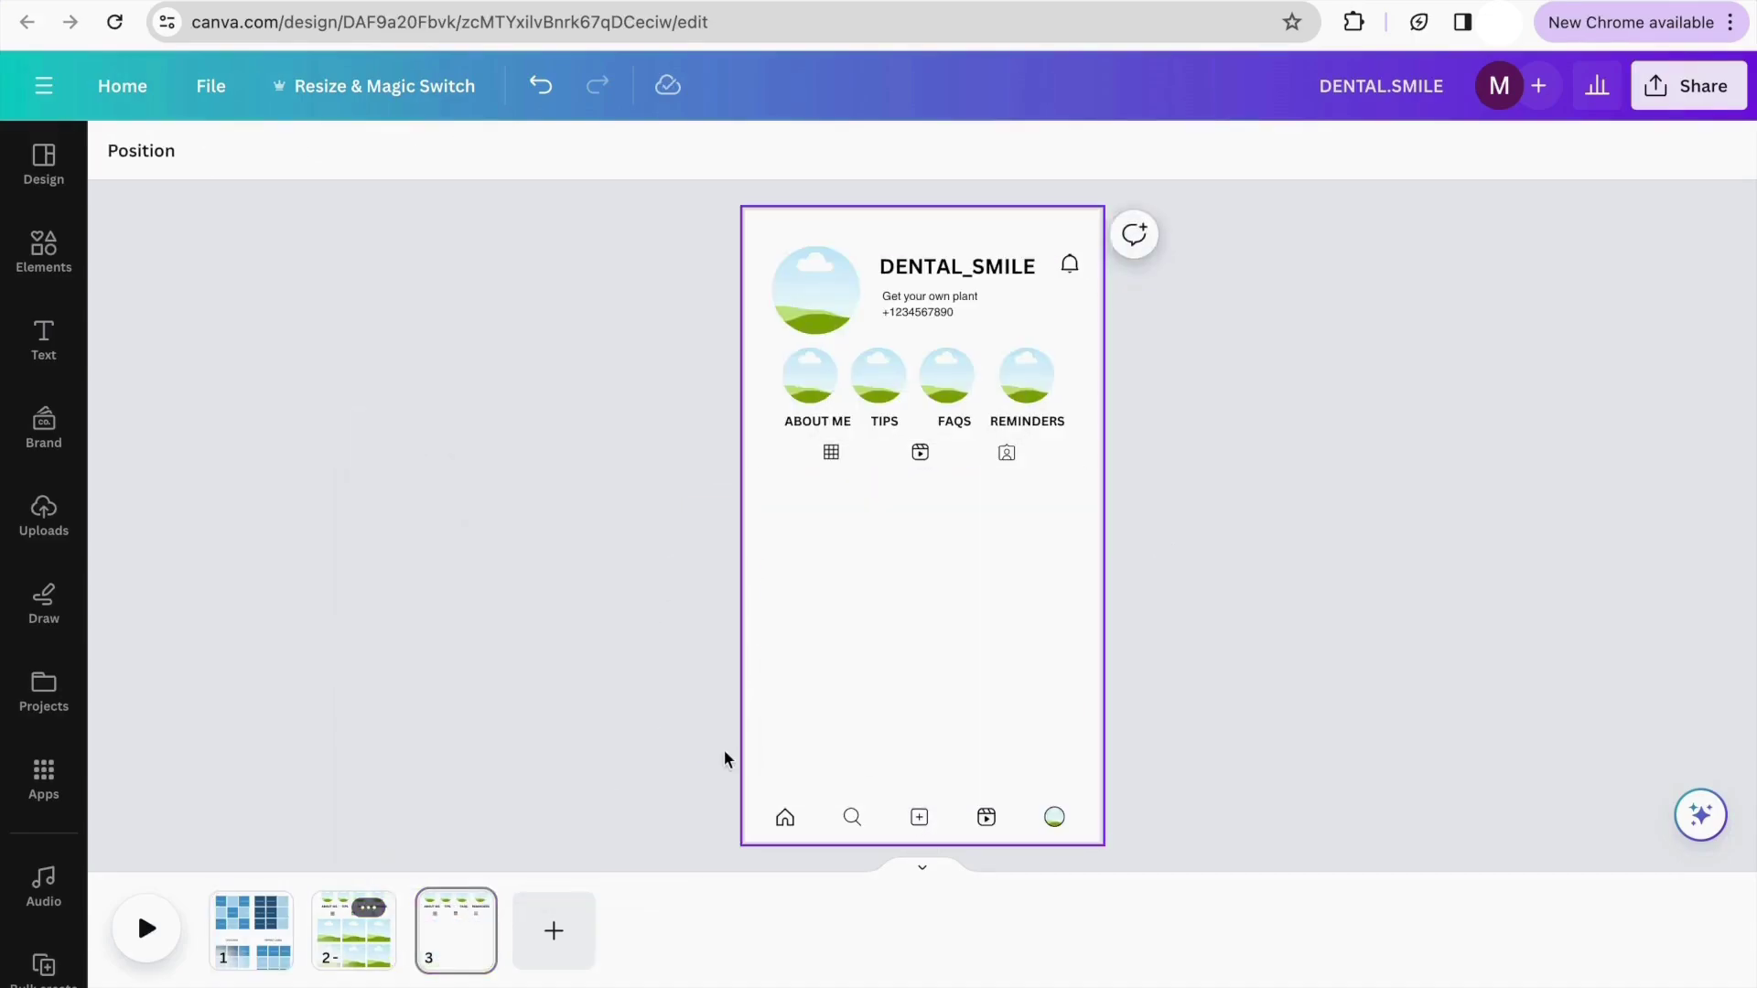
Copy the nine CHECKER BOARD squares from the FEED TYPES page onto the cleared profile page and enlarge them to fill the feed area
{"action": "left_click", "coordinate": [236, 961]}
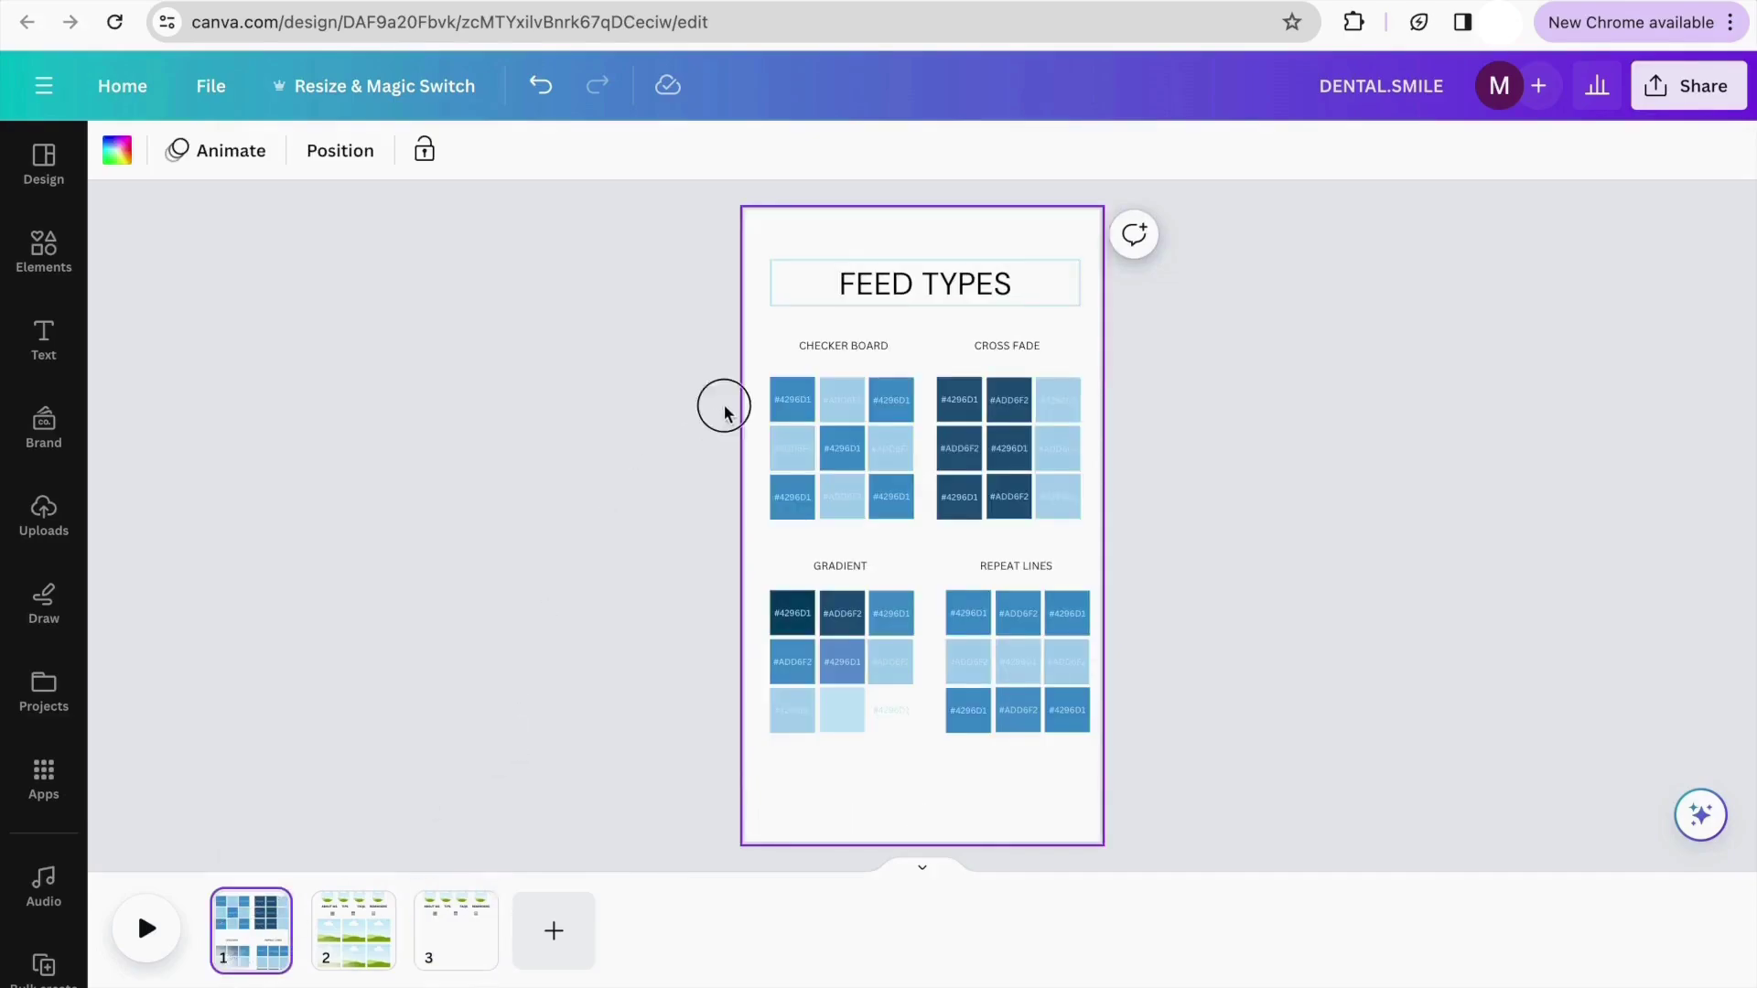
{"action": "left_click_drag", "start_coordinate": [724, 406], "coordinate": [906, 518]}
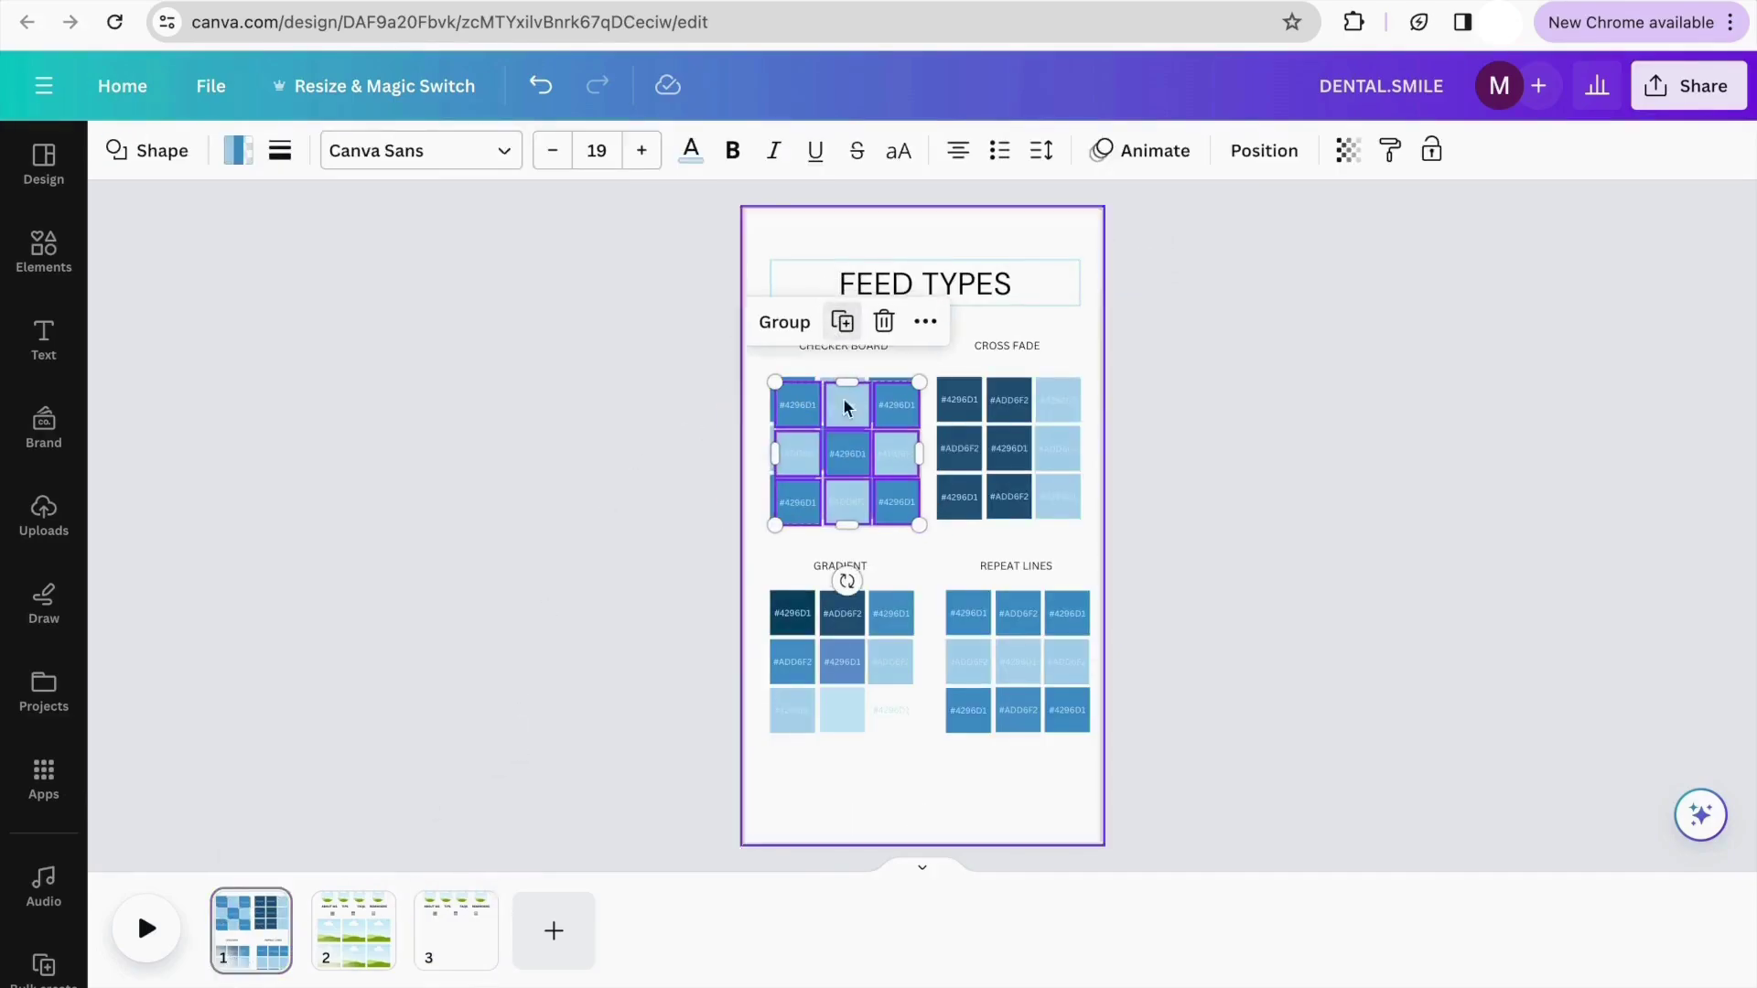
{"action": "left_click_drag", "start_coordinate": [846, 407], "coordinate": [439, 915]}
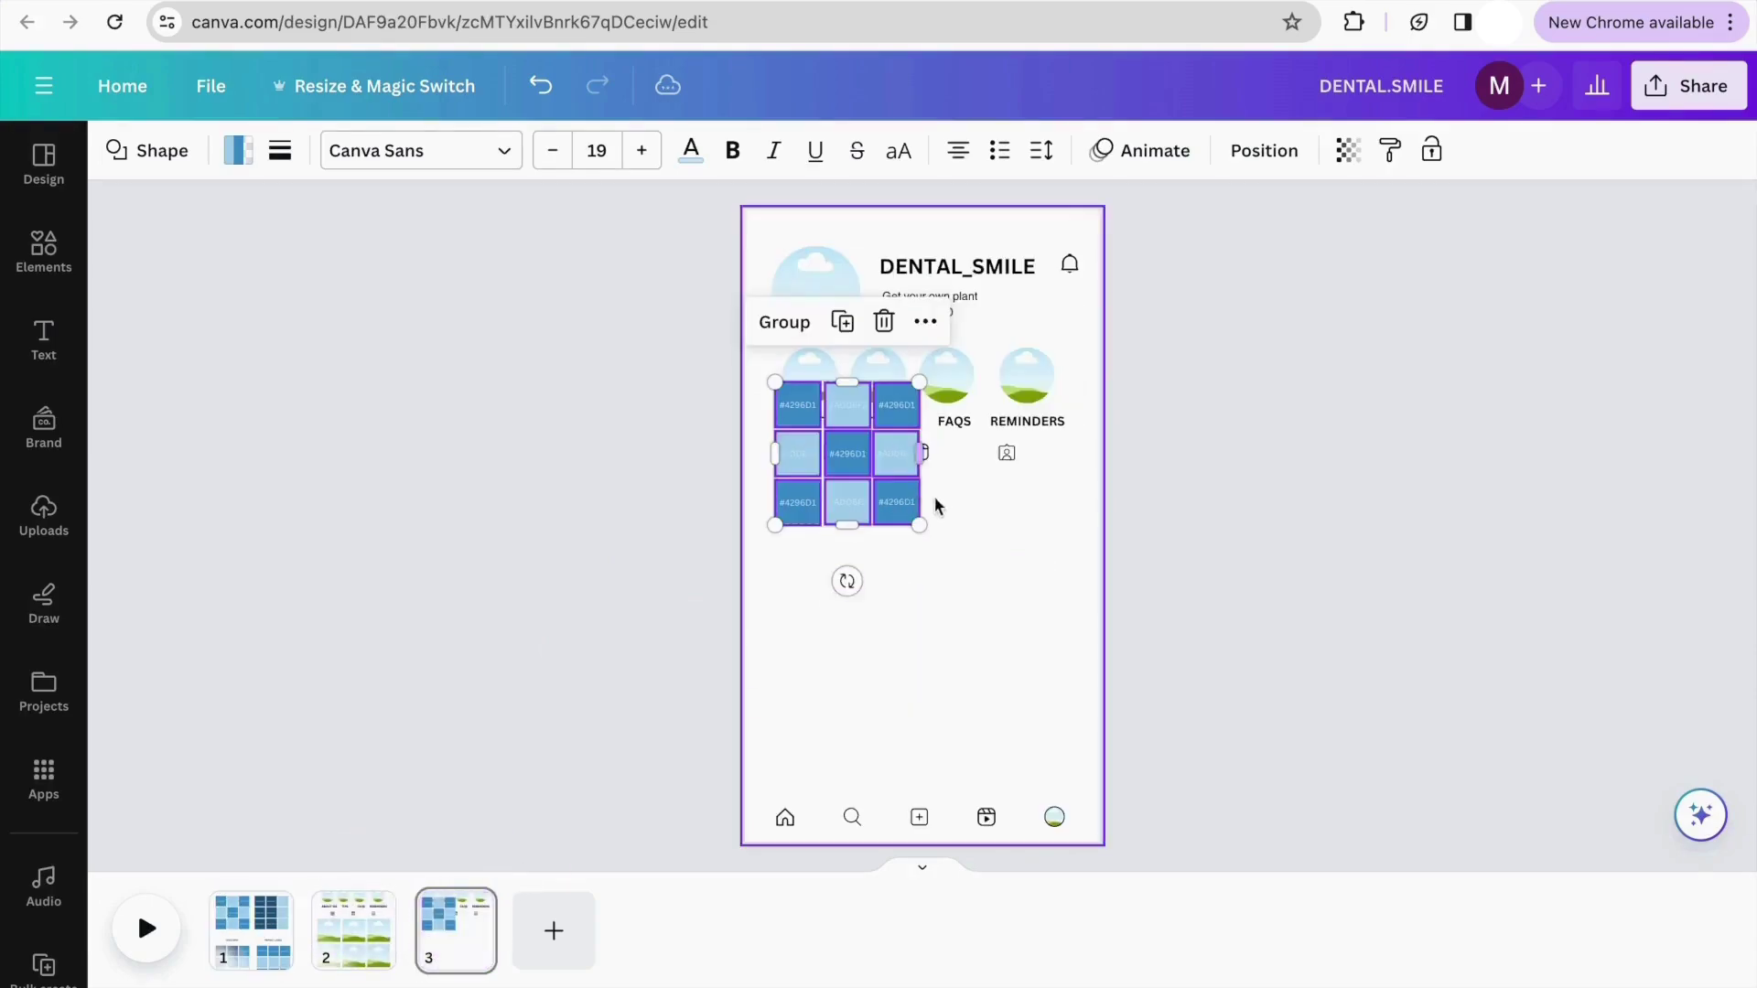
{"action": "left_click_drag", "start_coordinate": [917, 525], "coordinate": [1051, 655]}
{"action": "left_click_drag", "start_coordinate": [961, 553], "coordinate": [969, 635]}
Move the checkerboard profile page ahead of the empty-frame profile page and compare the two pages
{"action": "left_click", "coordinate": [525, 871]}
{"action": "left_click", "coordinate": [458, 939]}
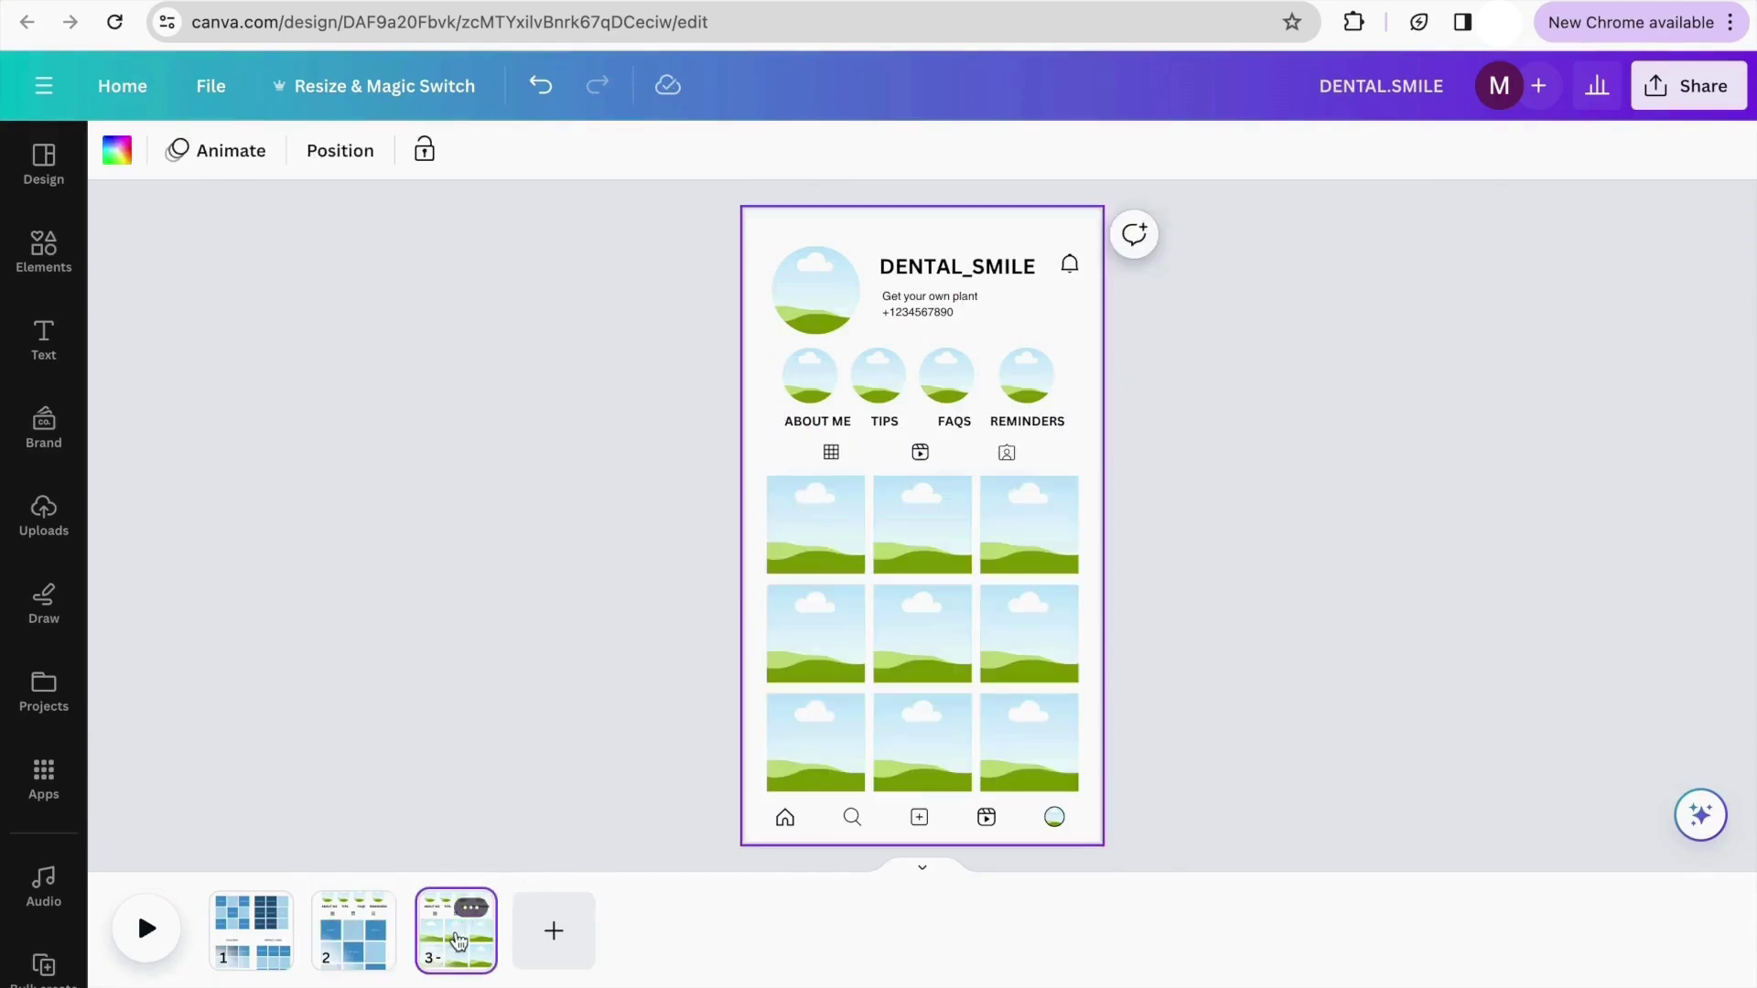
{"action": "left_click", "coordinate": [352, 919]}
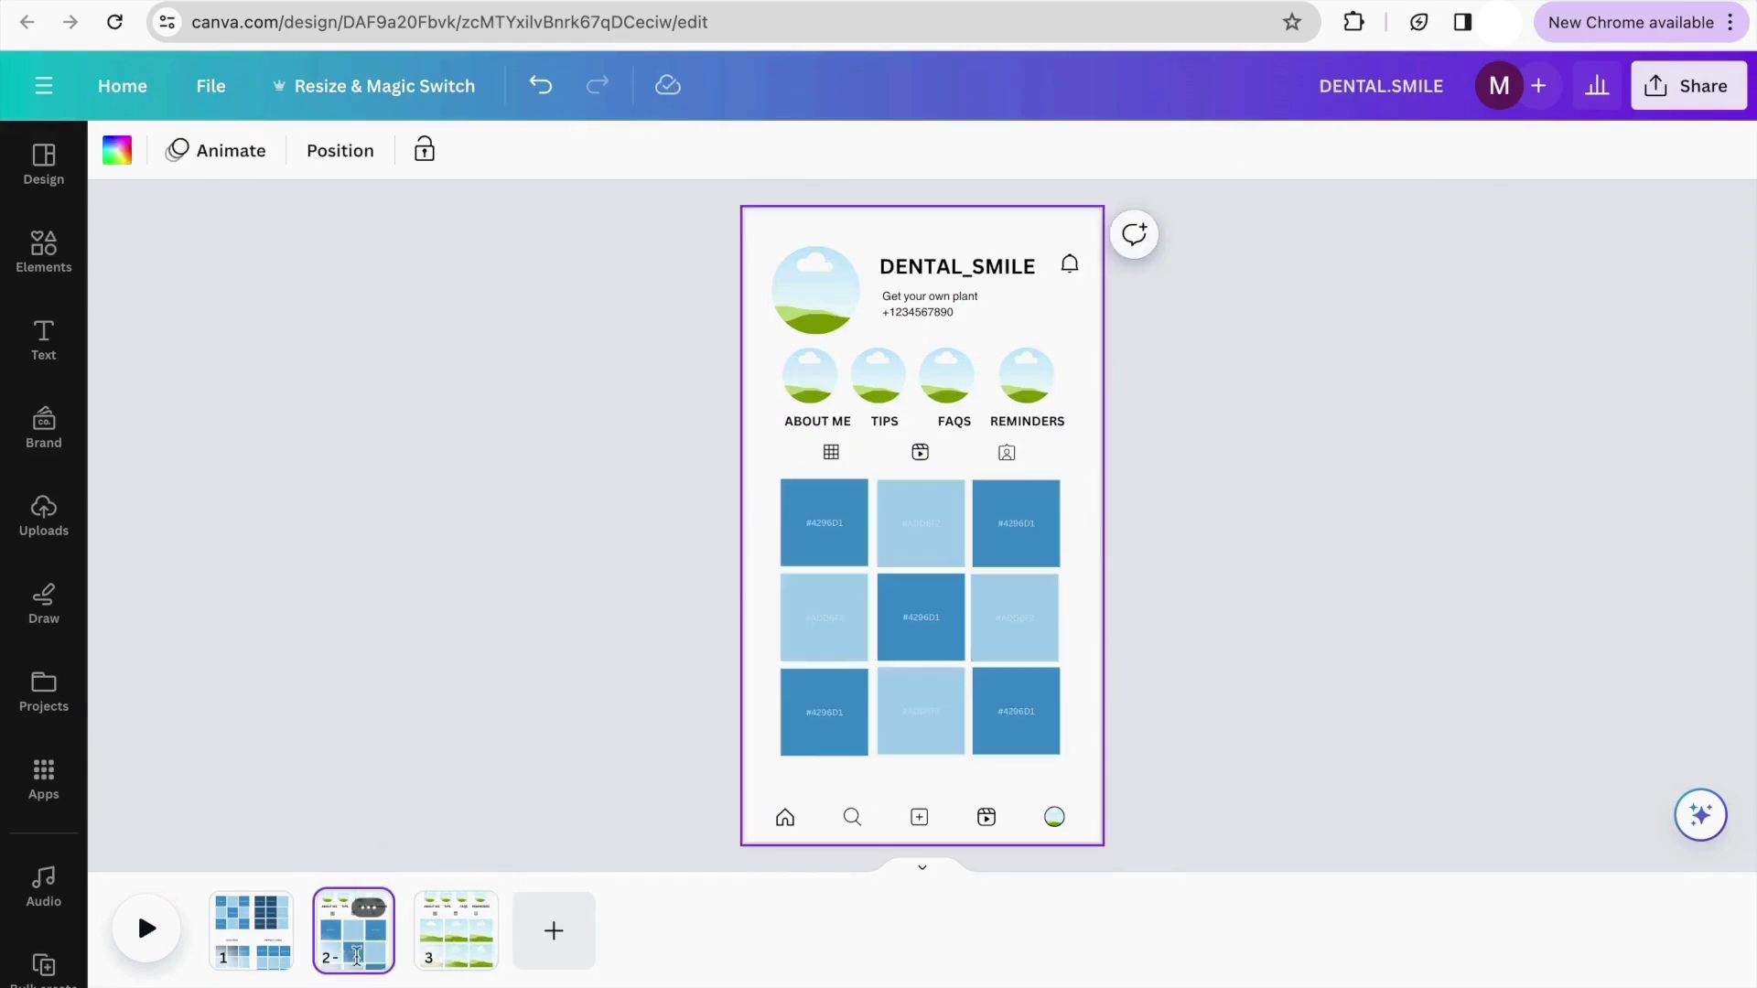
{"action": "left_click", "coordinate": [458, 926]}
{"action": "left_click", "coordinate": [357, 924]}
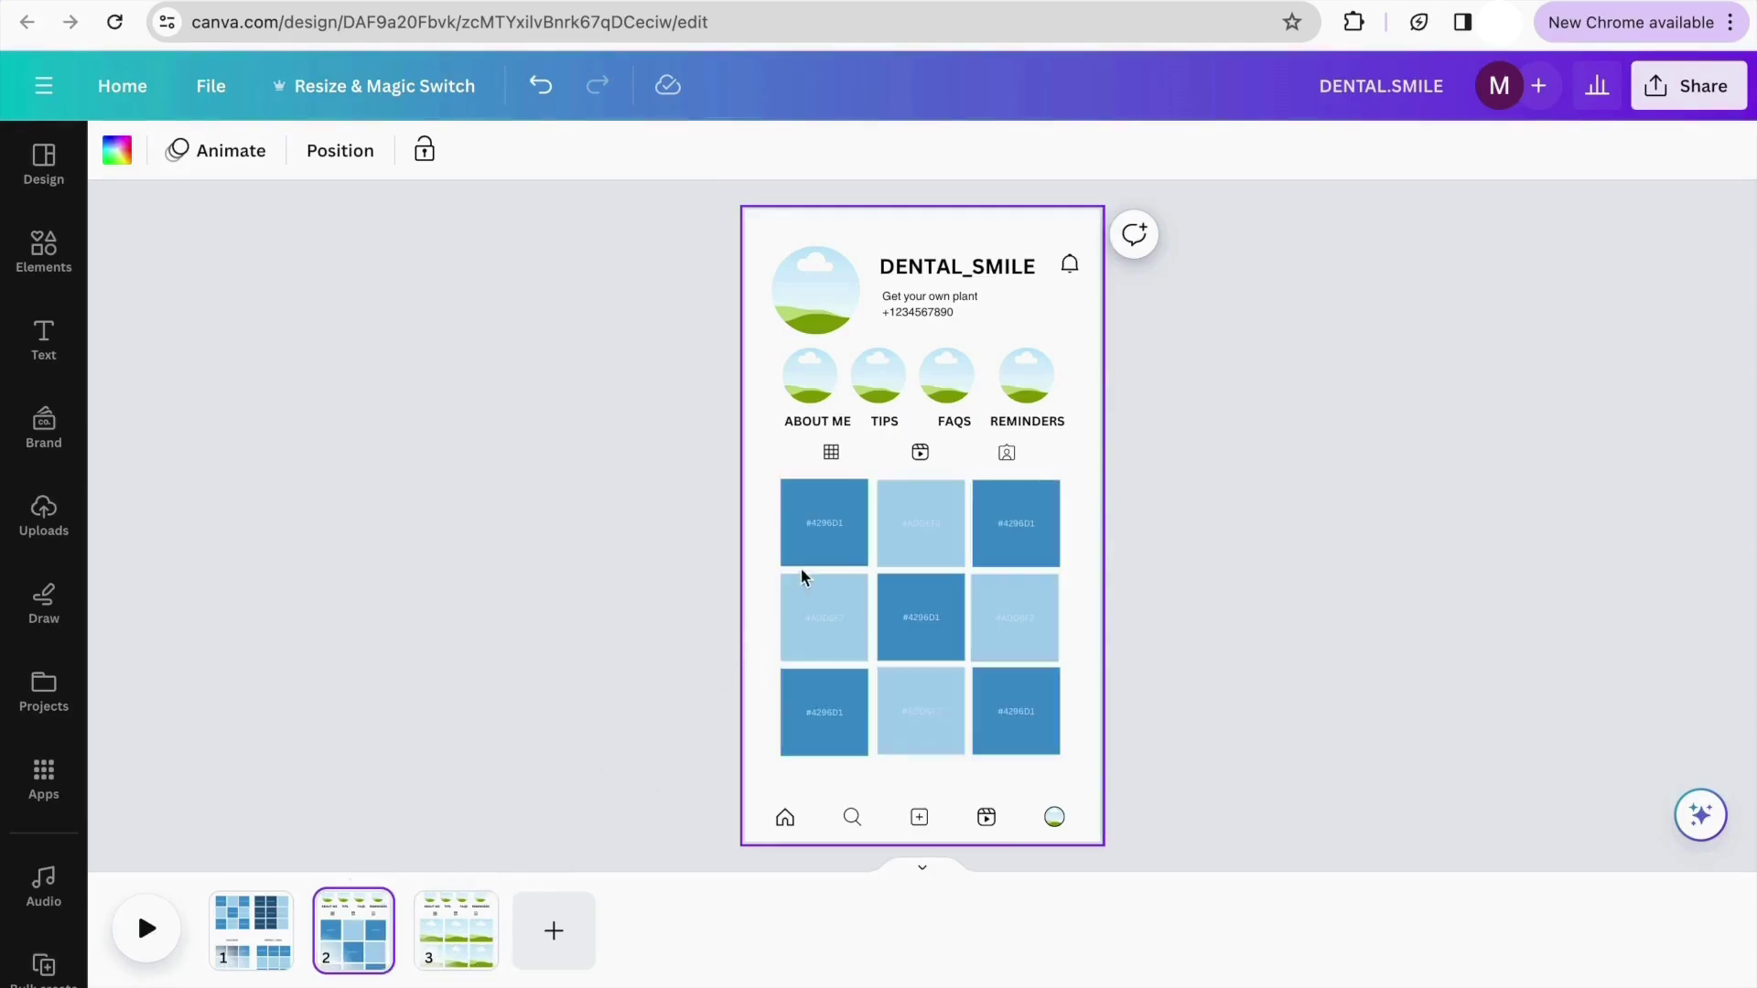
{"action": "left_click", "coordinate": [463, 947]}
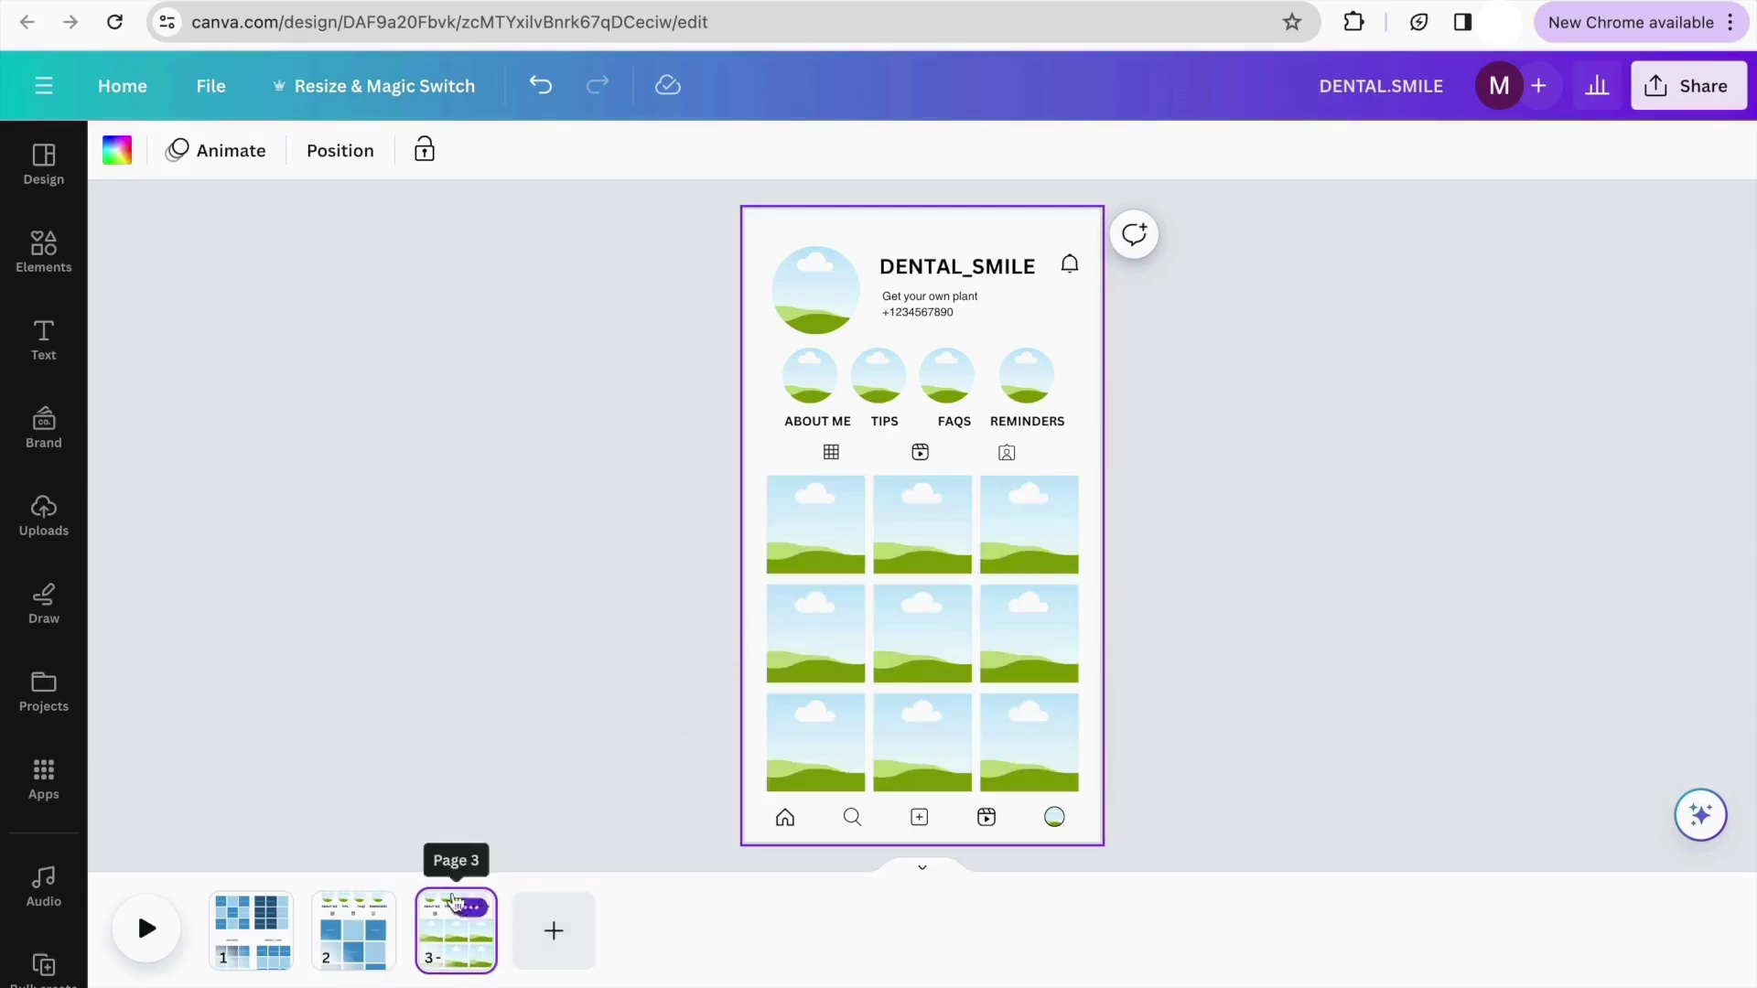
{"action": "left_click", "coordinate": [39, 715]}
{"action": "left_click", "coordinate": [43, 517]}
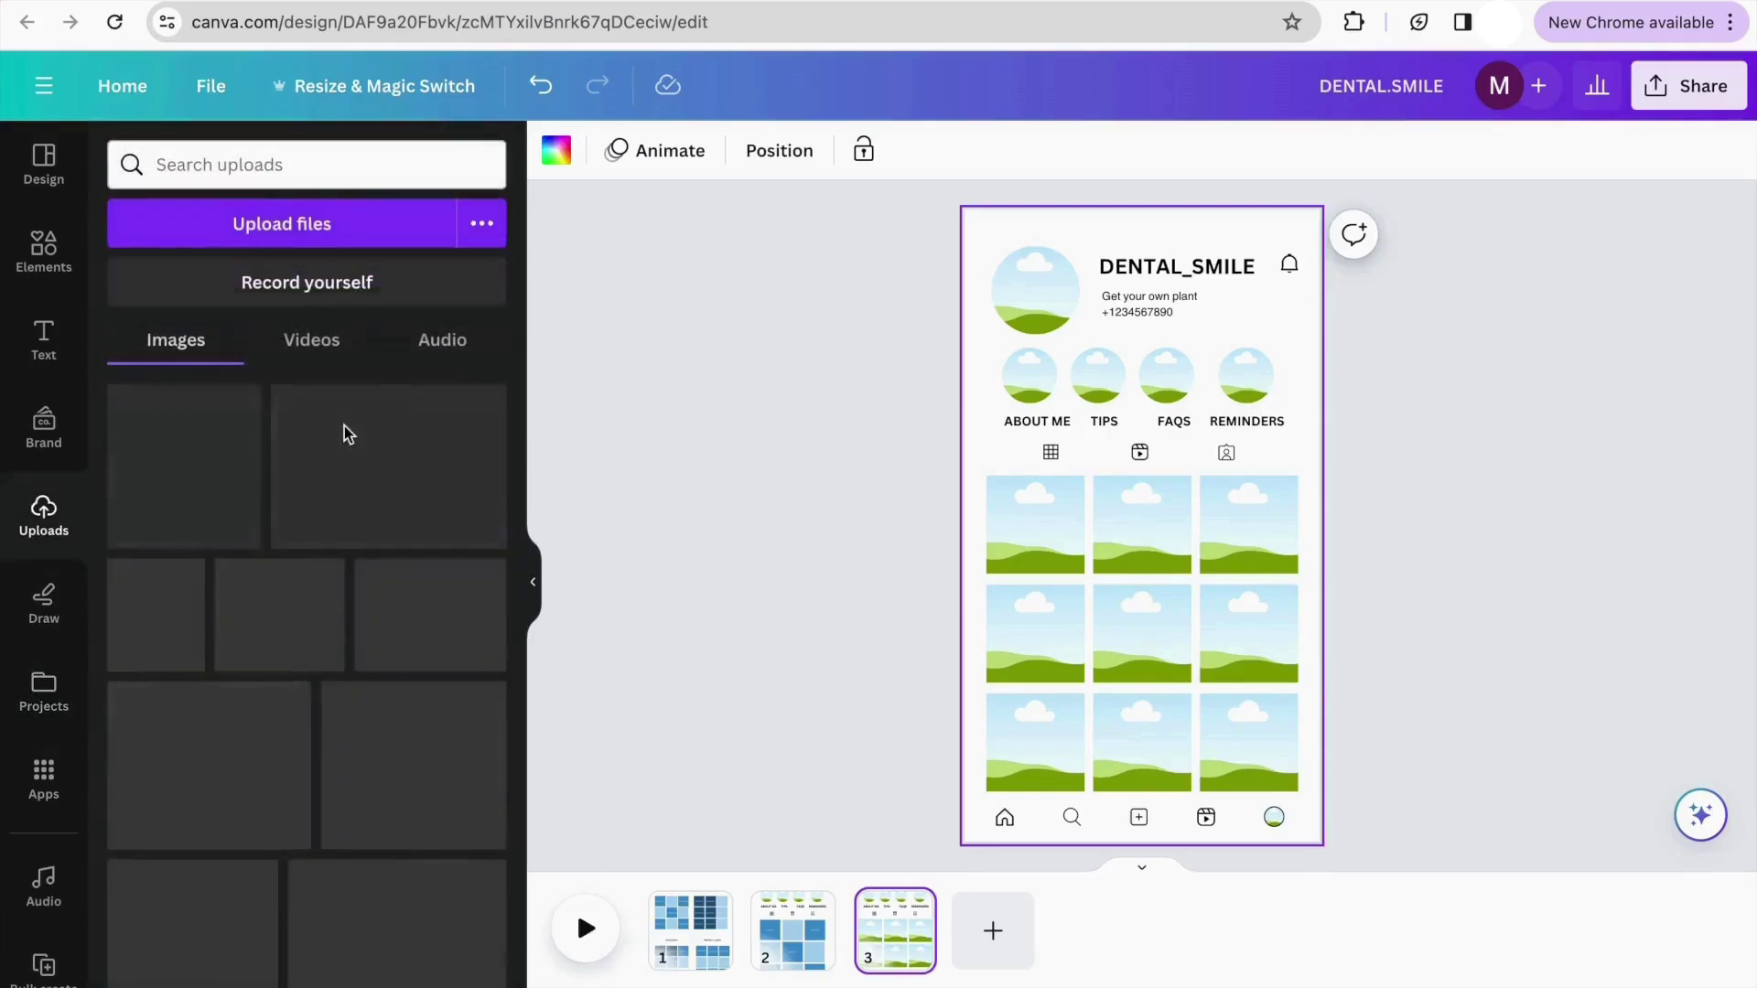
{"action": "left_click", "coordinate": [530, 597]}
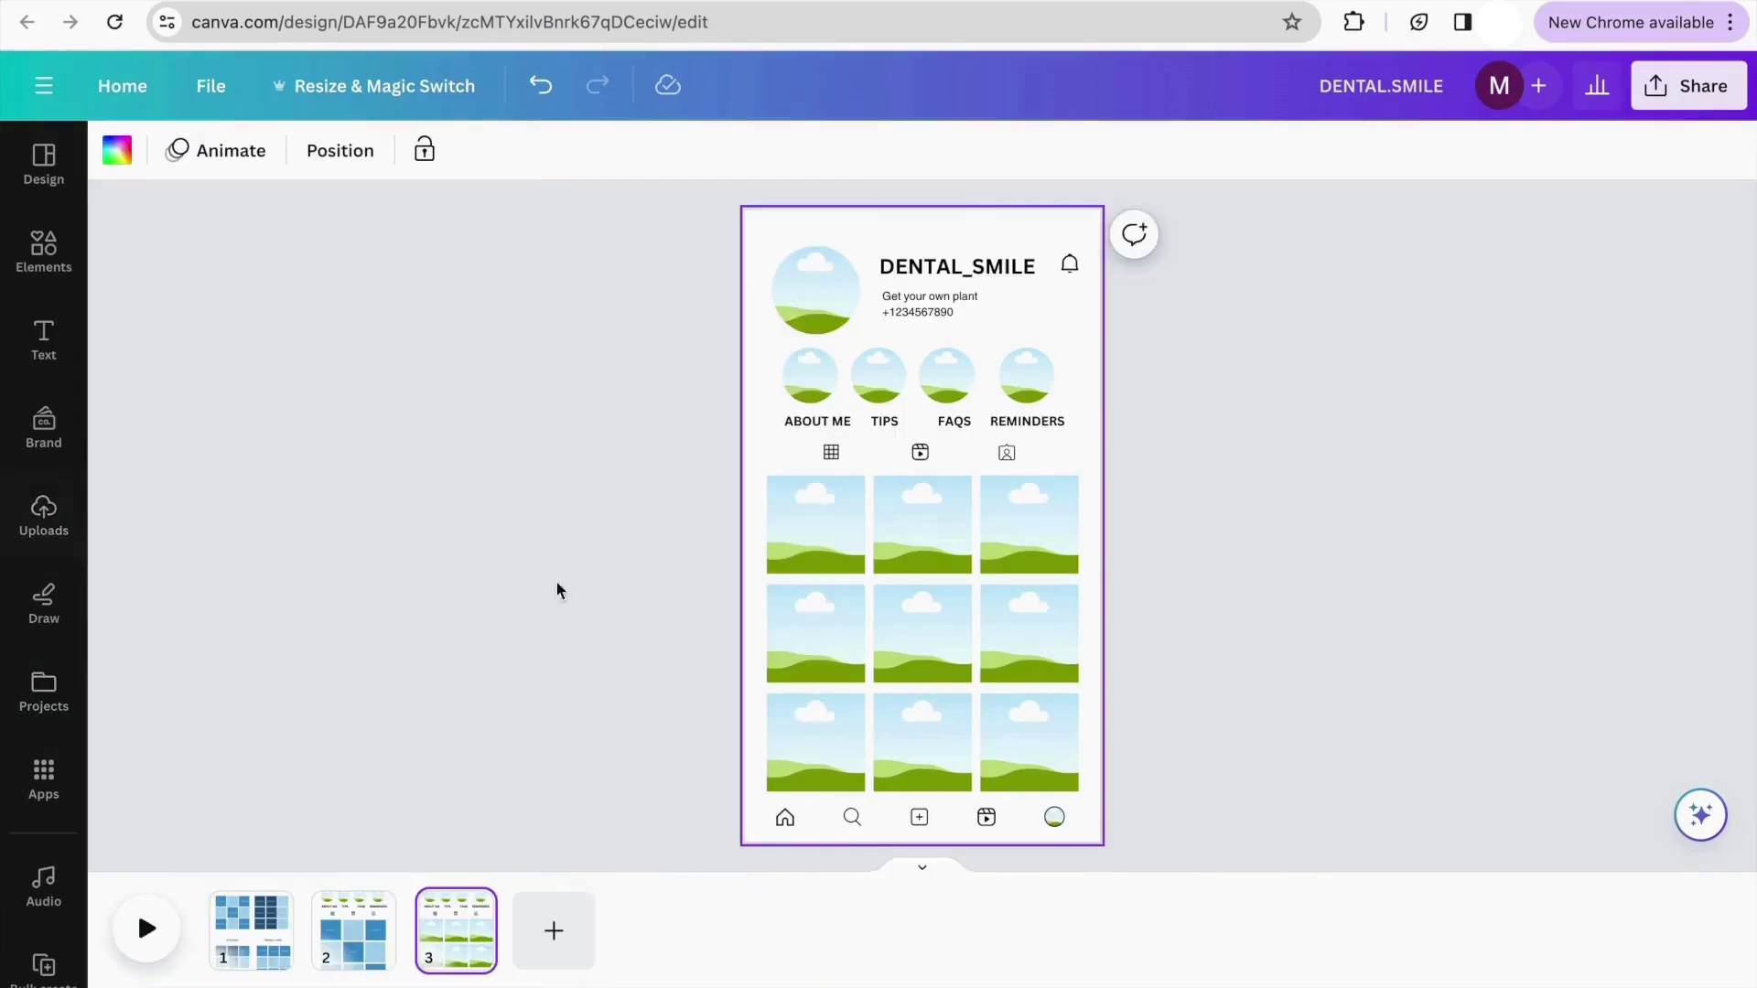
Add a blank fourth page at the end of the design
{"action": "left_click", "coordinate": [590, 931]}
{"action": "left_click", "coordinate": [361, 947]}
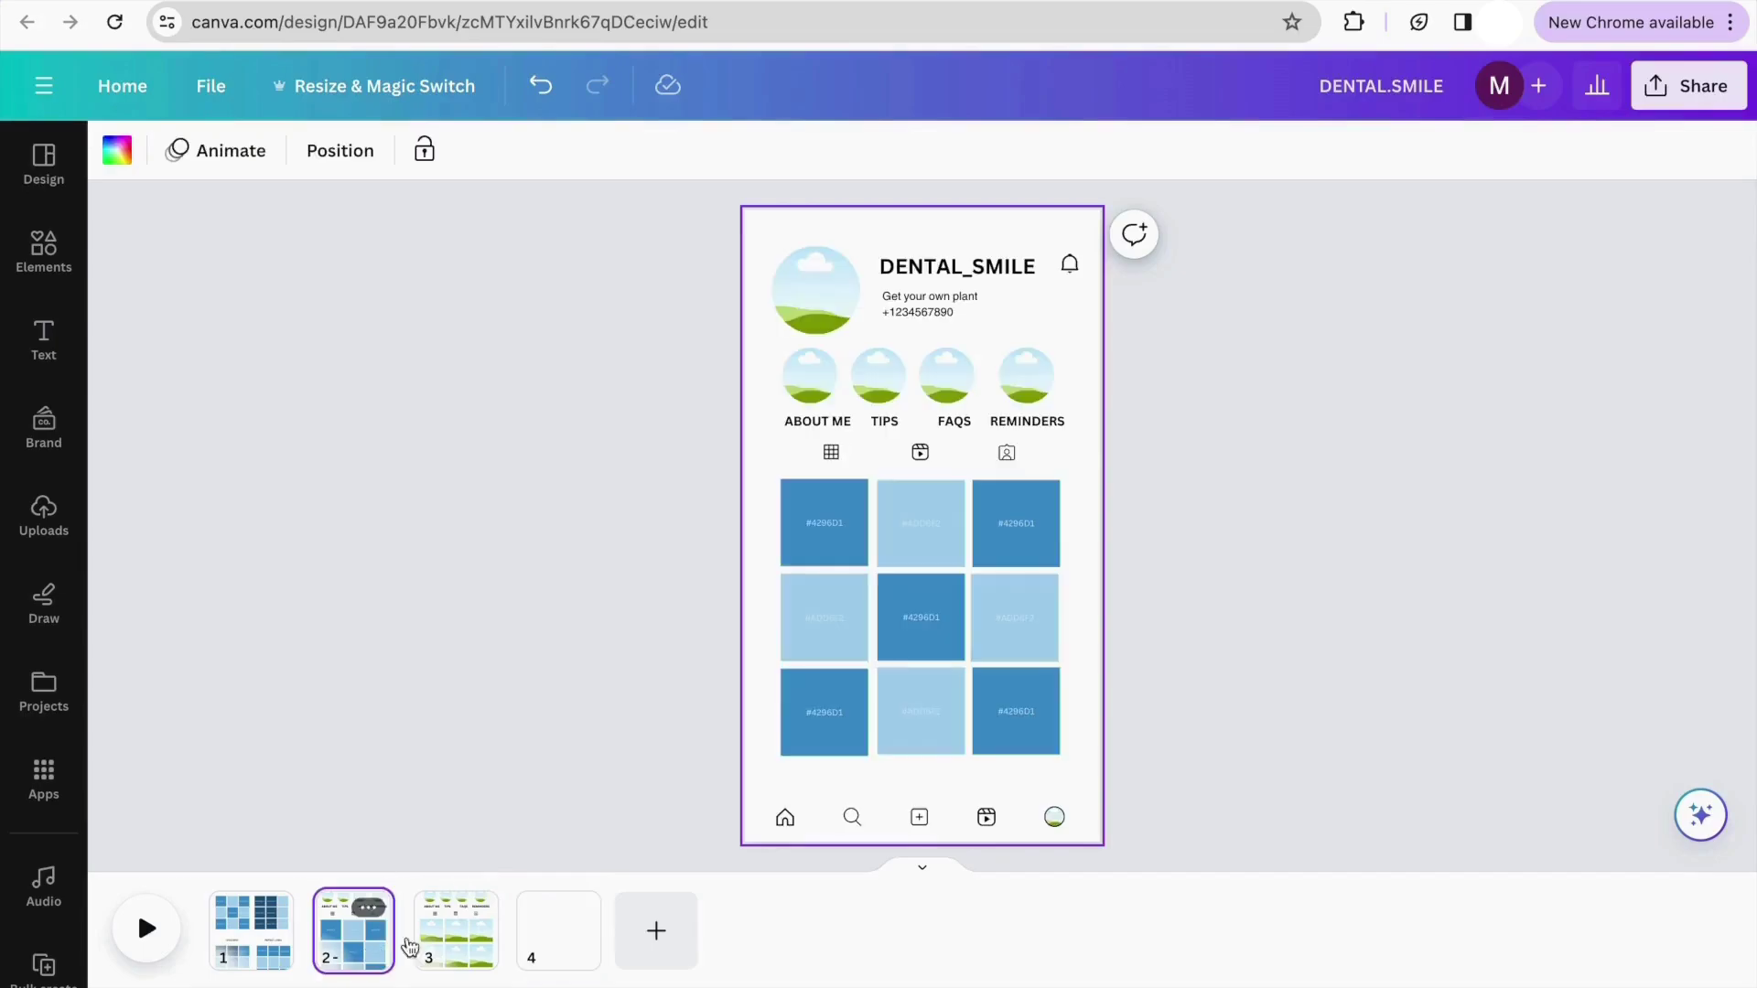
{"action": "left_click", "coordinate": [554, 943]}
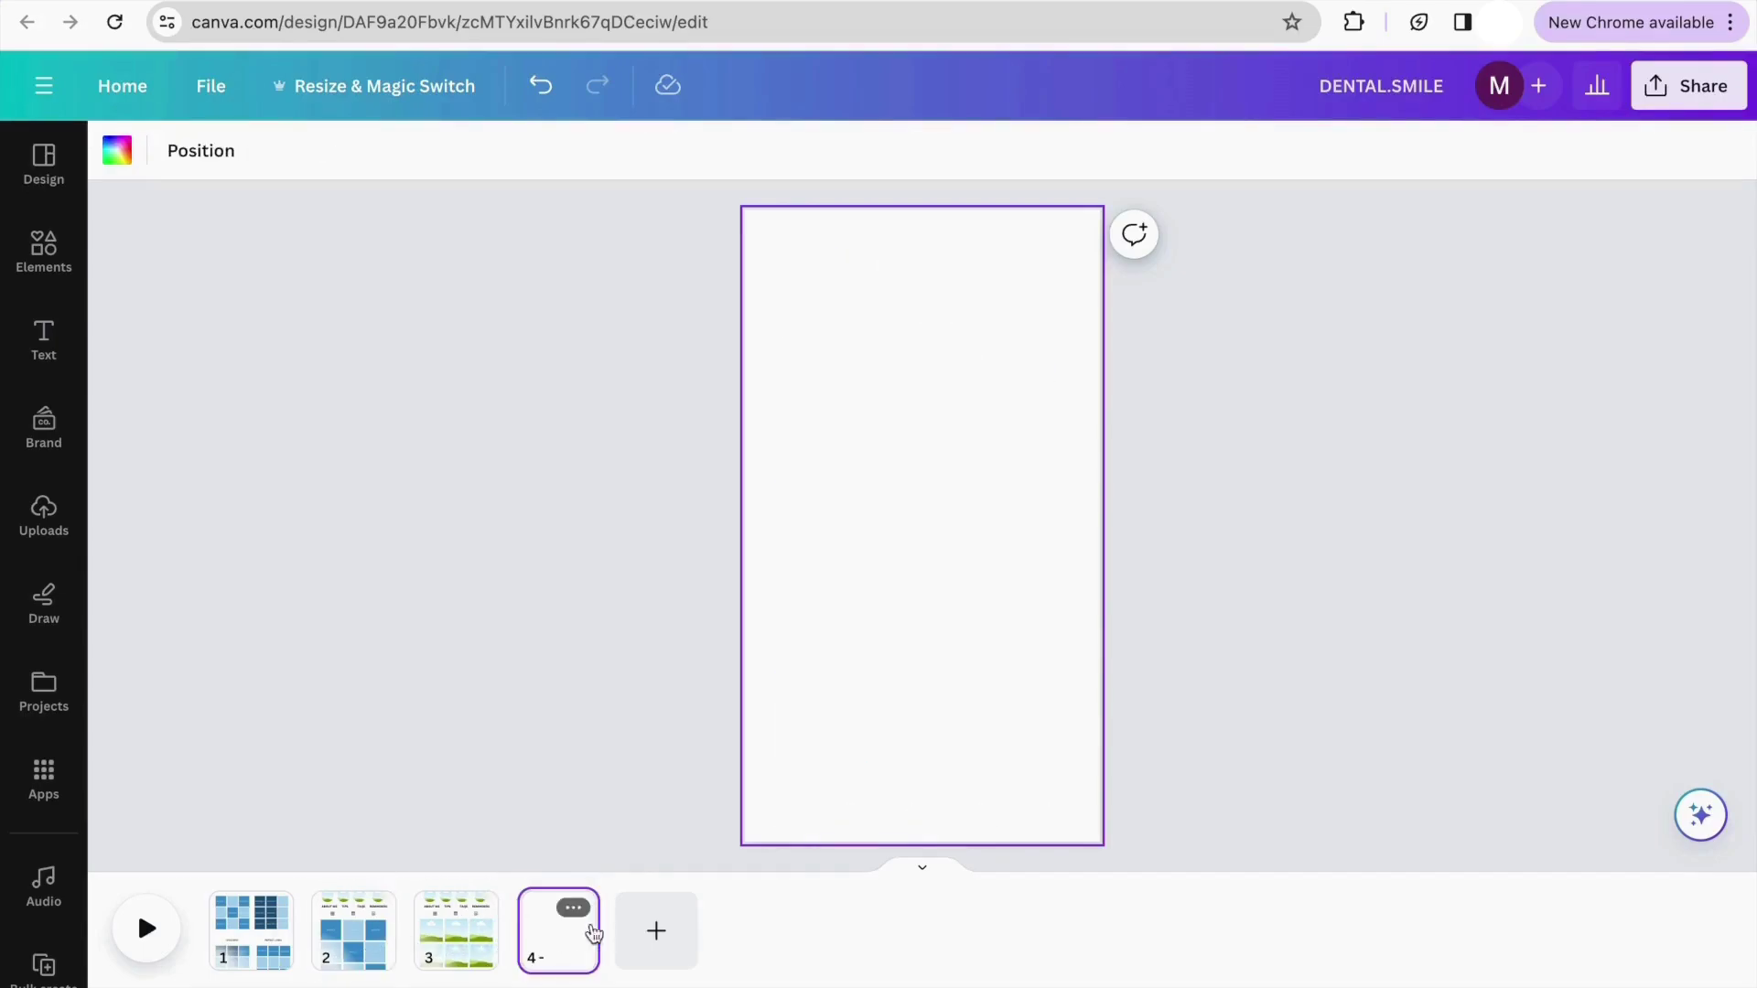
Place a copy of the checkerboard's first dark blue square on the blank fourth page, enlarged to nearly page width and centered horizontally
{"action": "left_click", "coordinate": [353, 931]}
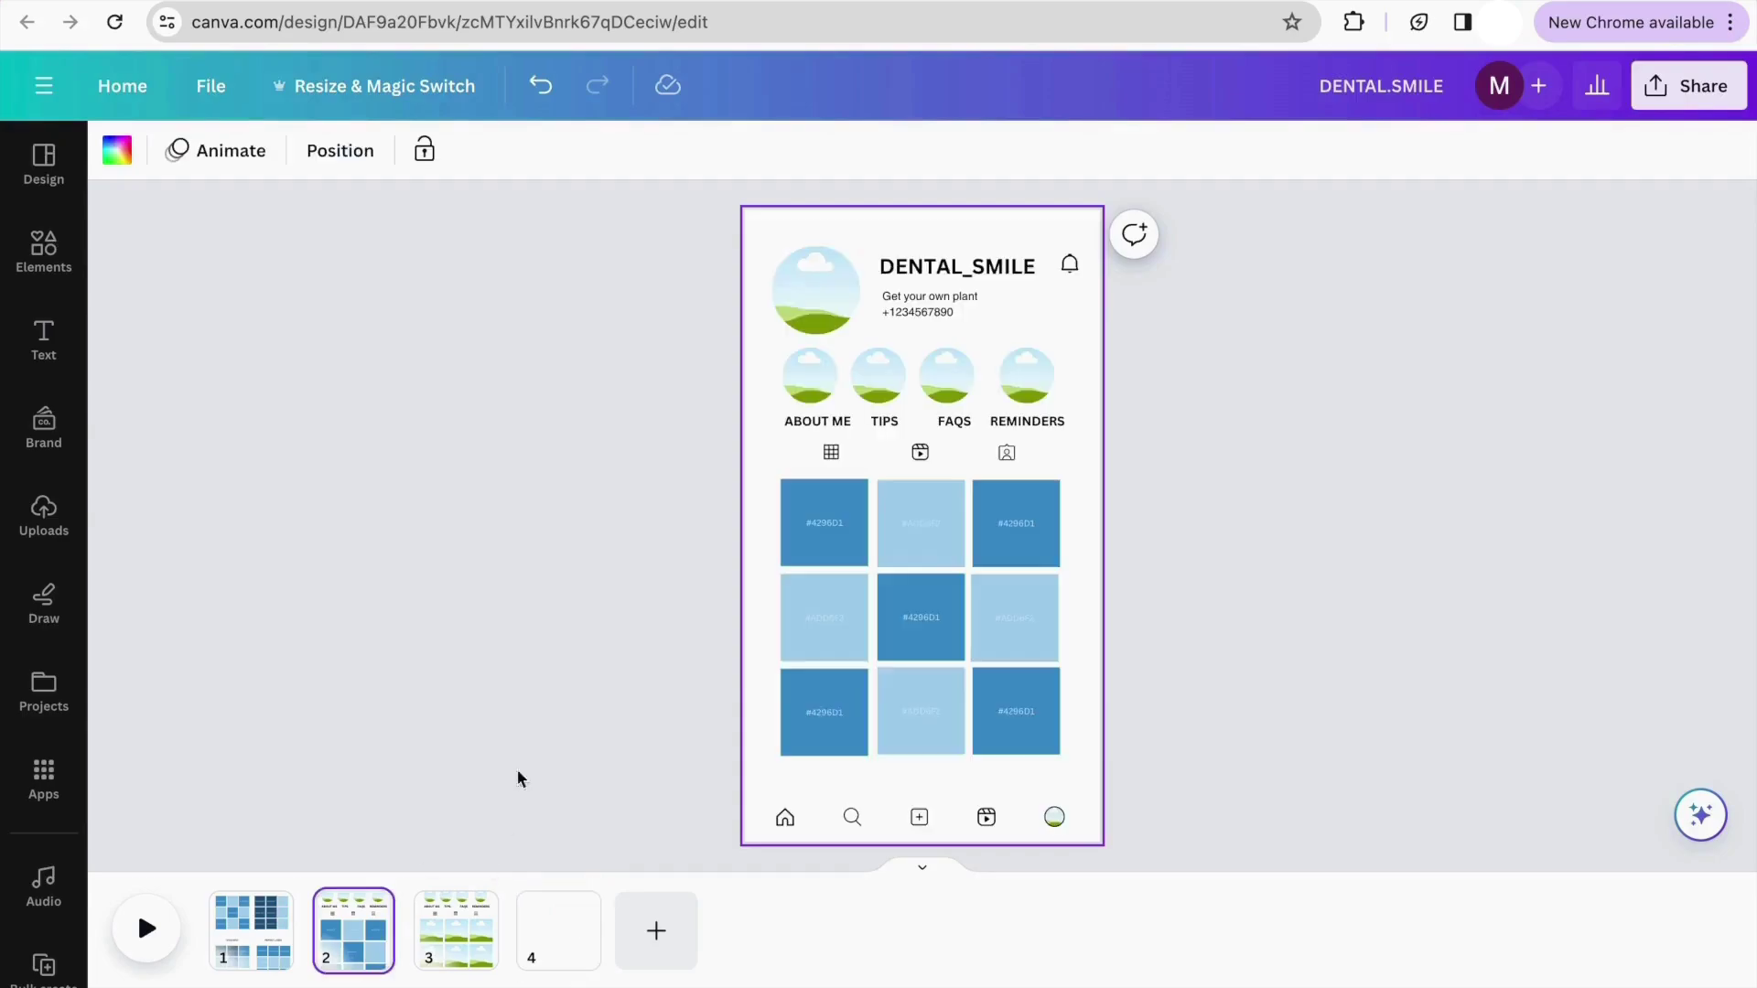
{"action": "left_click", "coordinate": [798, 485]}
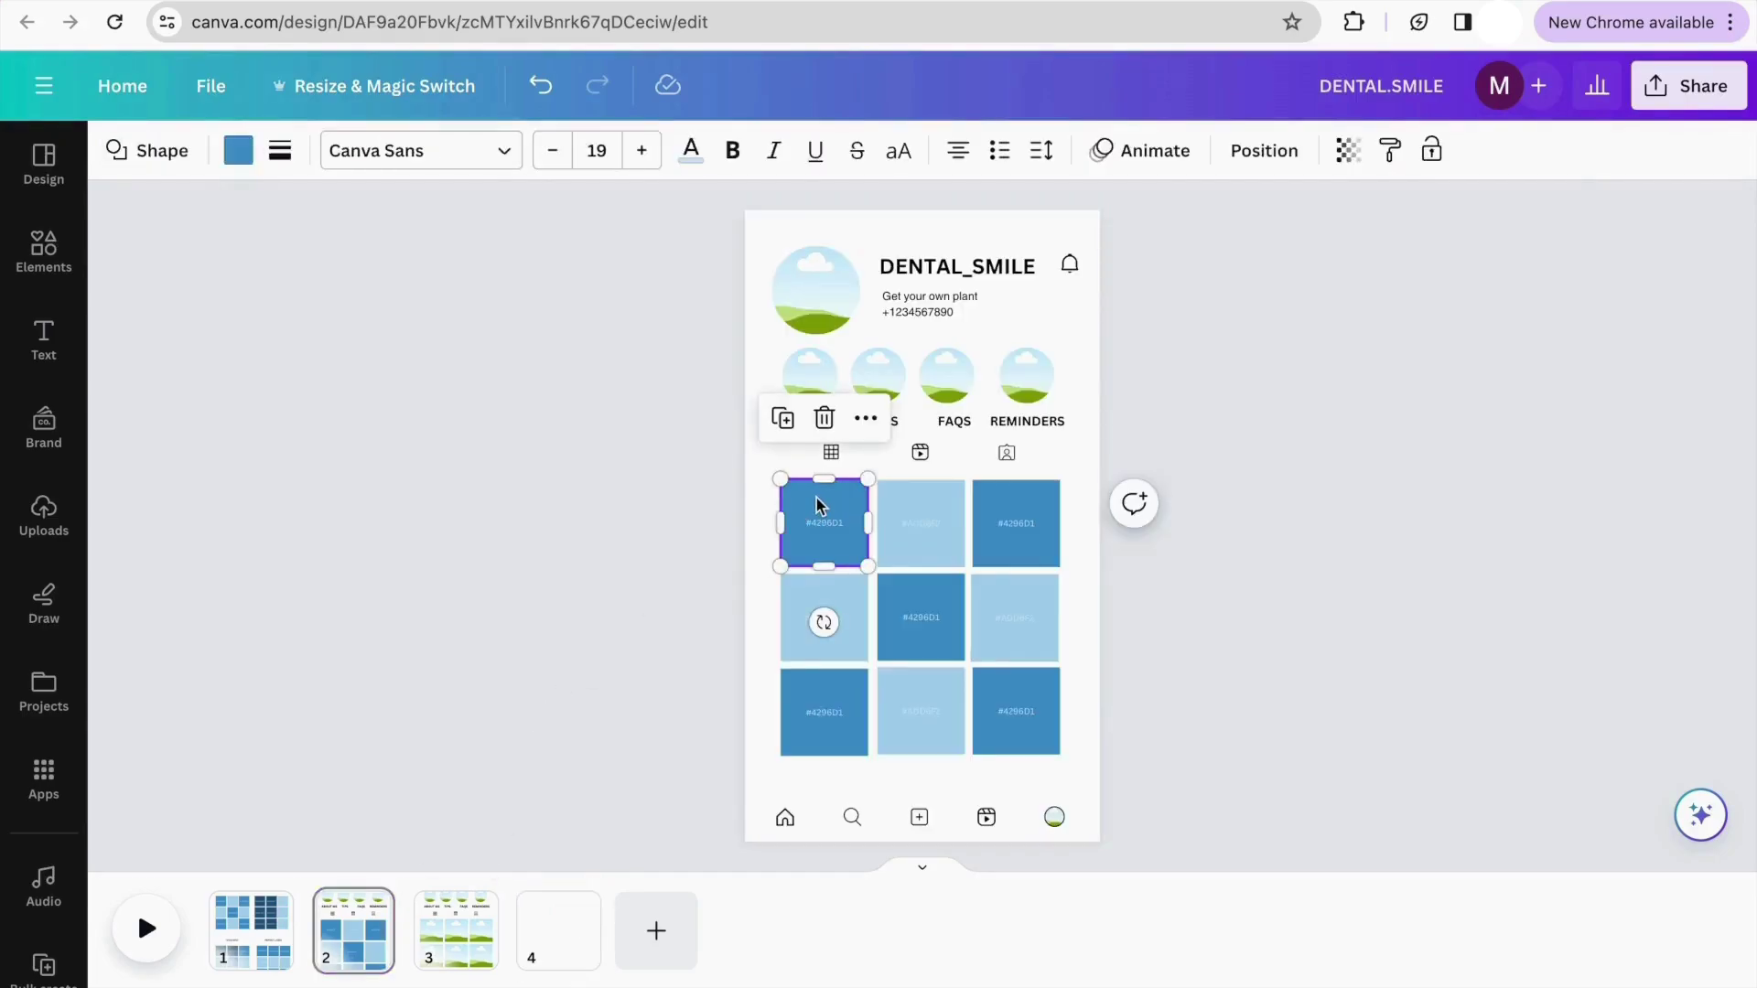
{"action": "left_click", "coordinate": [787, 422]}
{"action": "left_click_drag", "start_coordinate": [832, 521], "coordinate": [561, 926]}
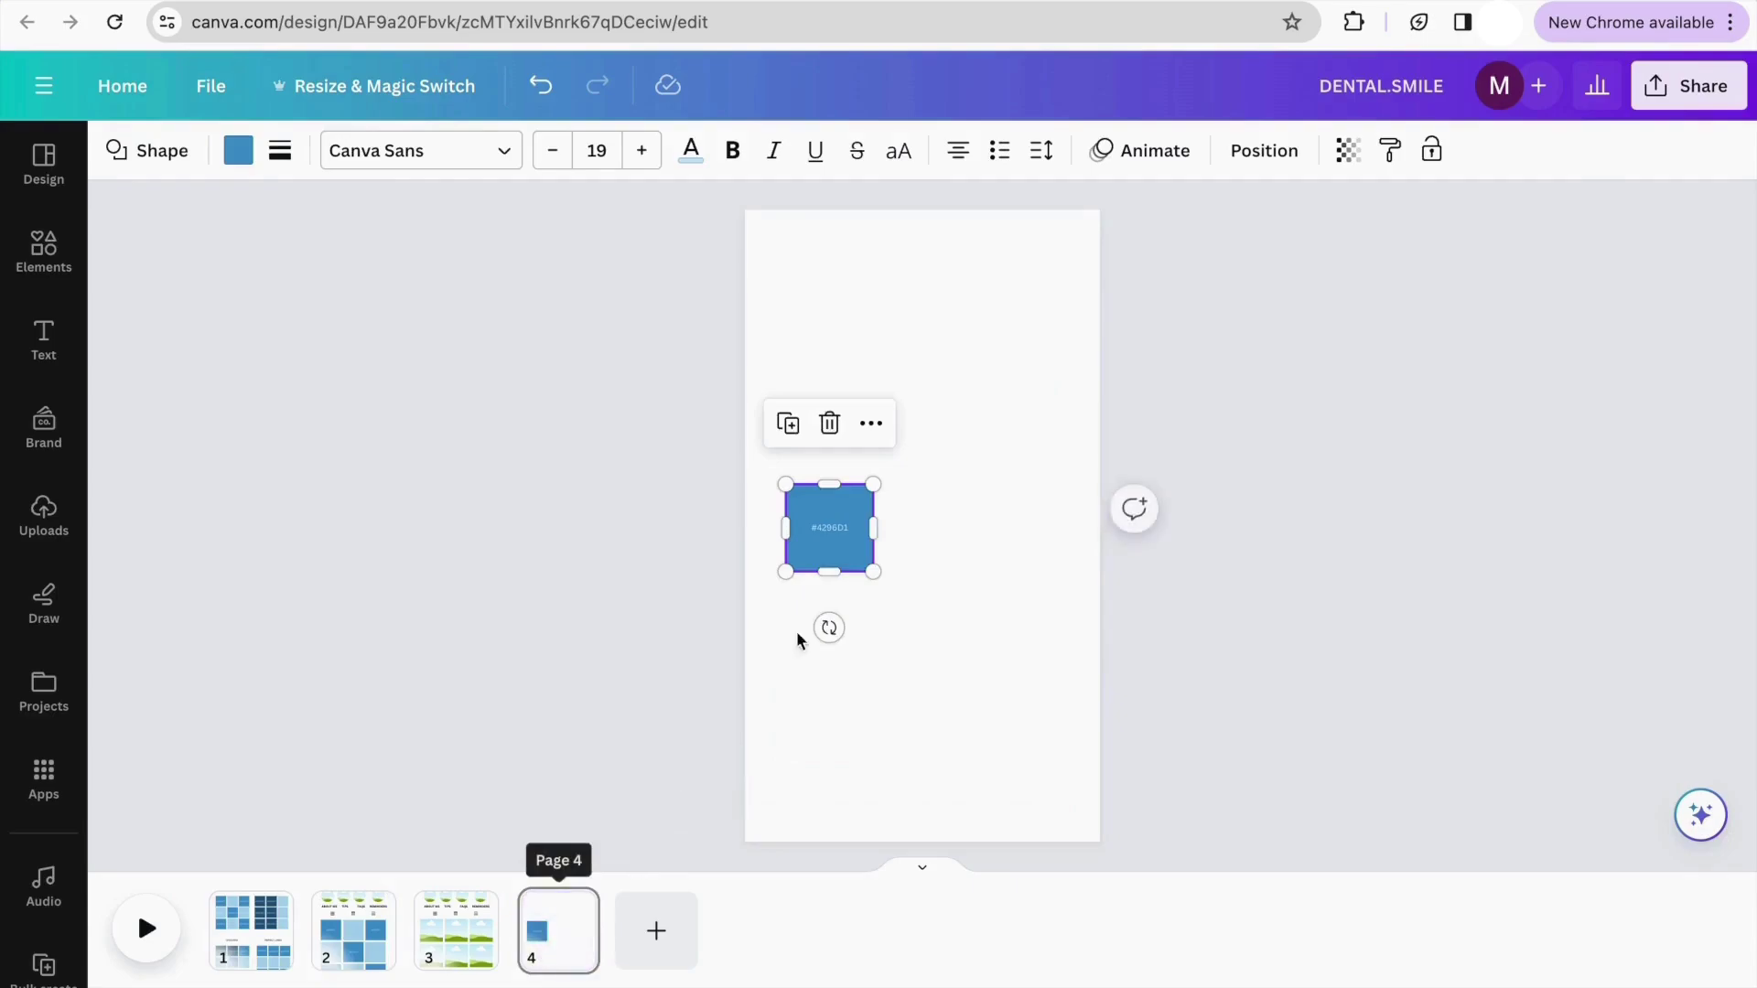
{"action": "left_click_drag", "start_coordinate": [867, 576], "coordinate": [1071, 745]}
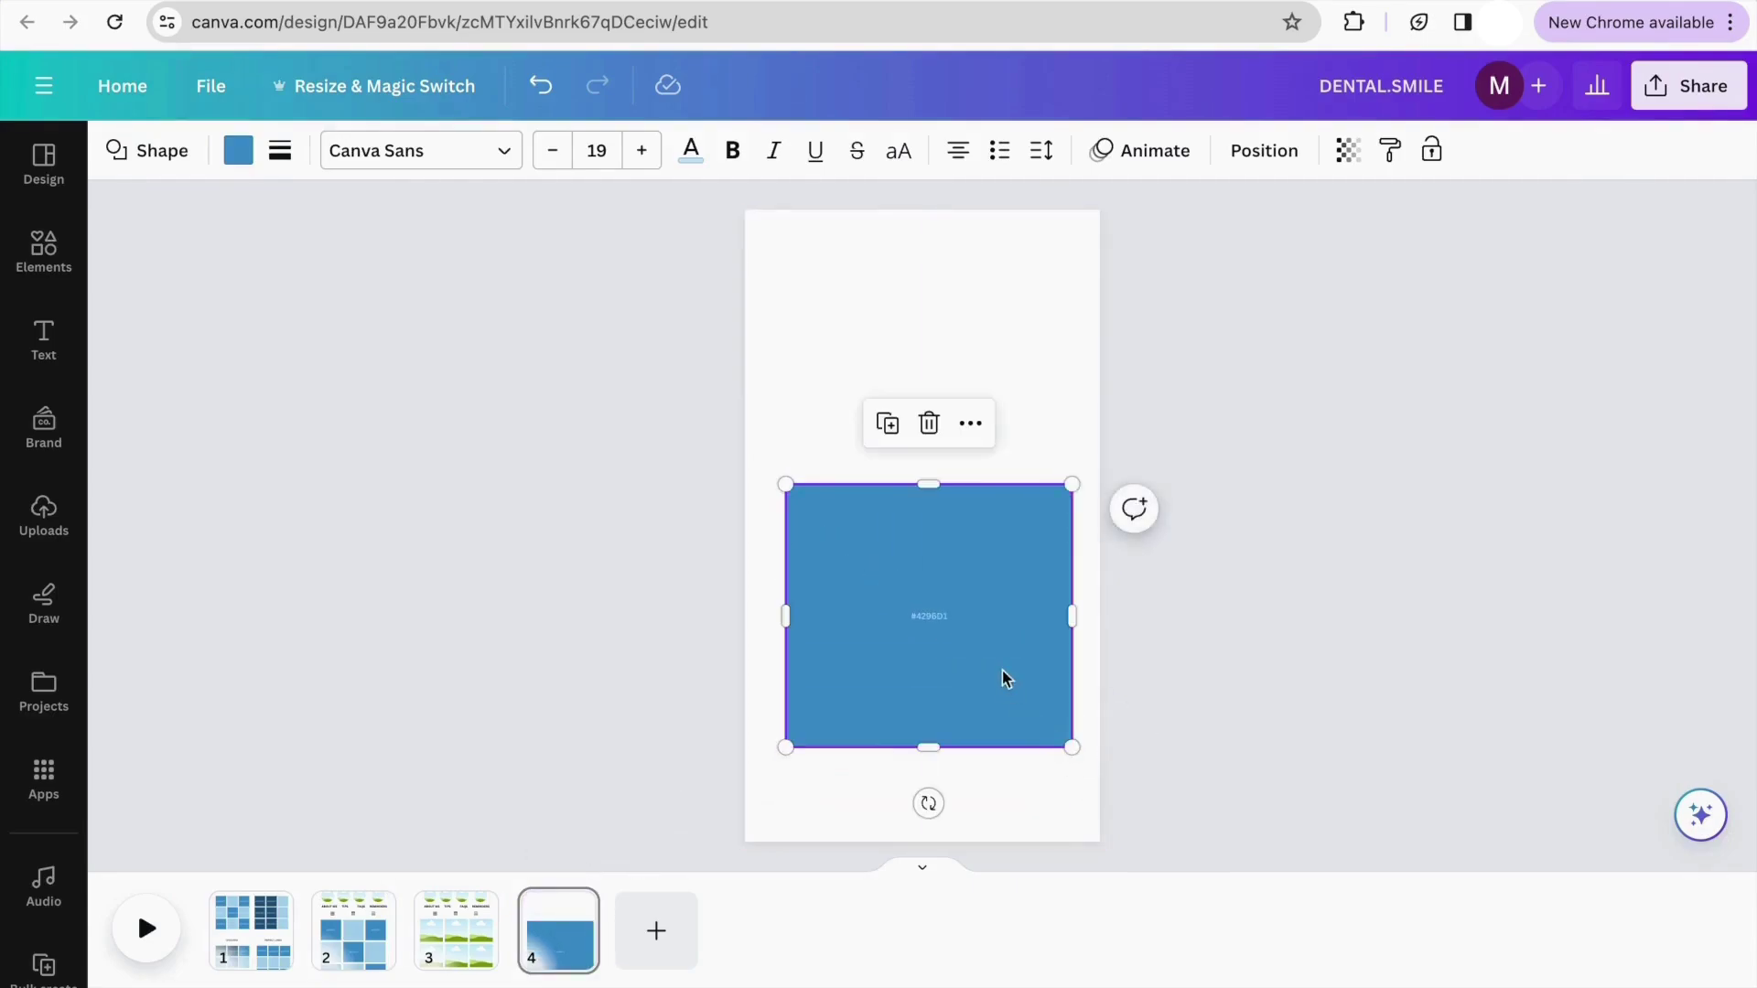
{"action": "left_click_drag", "start_coordinate": [1004, 674], "coordinate": [990, 613]}
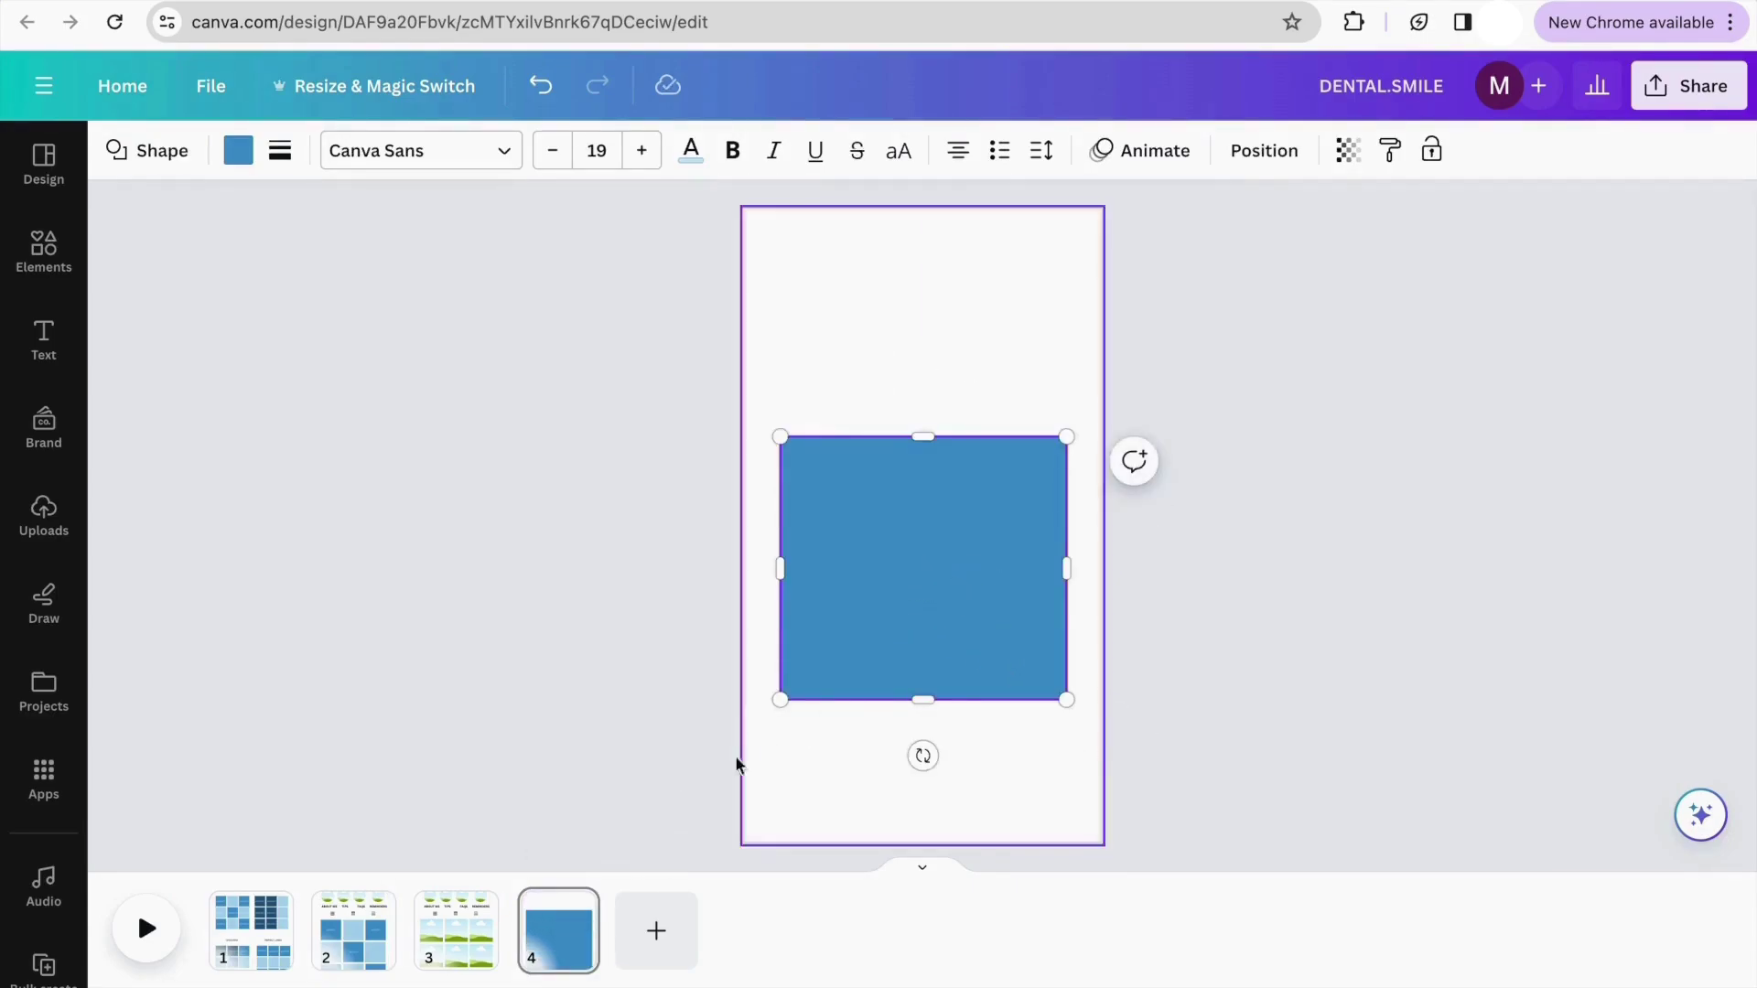
Add a blank fifth page and place a copy of the checkerboard's light blue top-middle square on it
{"action": "left_click", "coordinate": [636, 949]}
{"action": "left_click", "coordinate": [382, 939]}
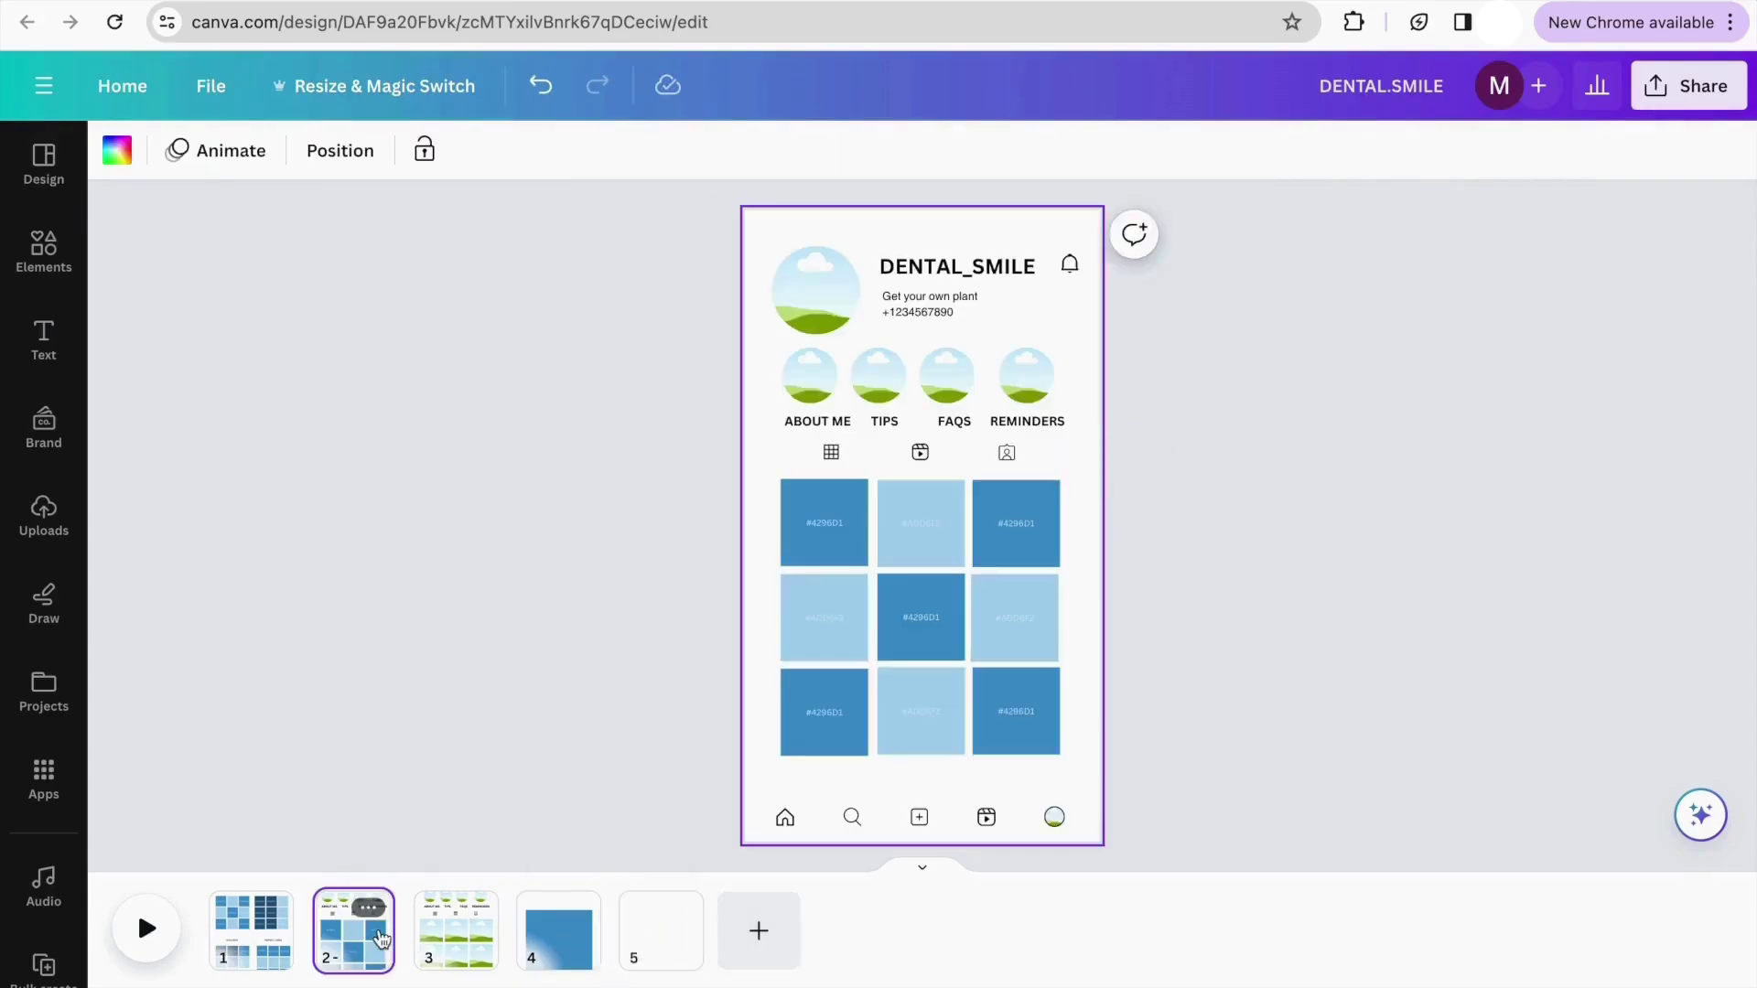
{"action": "left_click", "coordinate": [915, 542]}
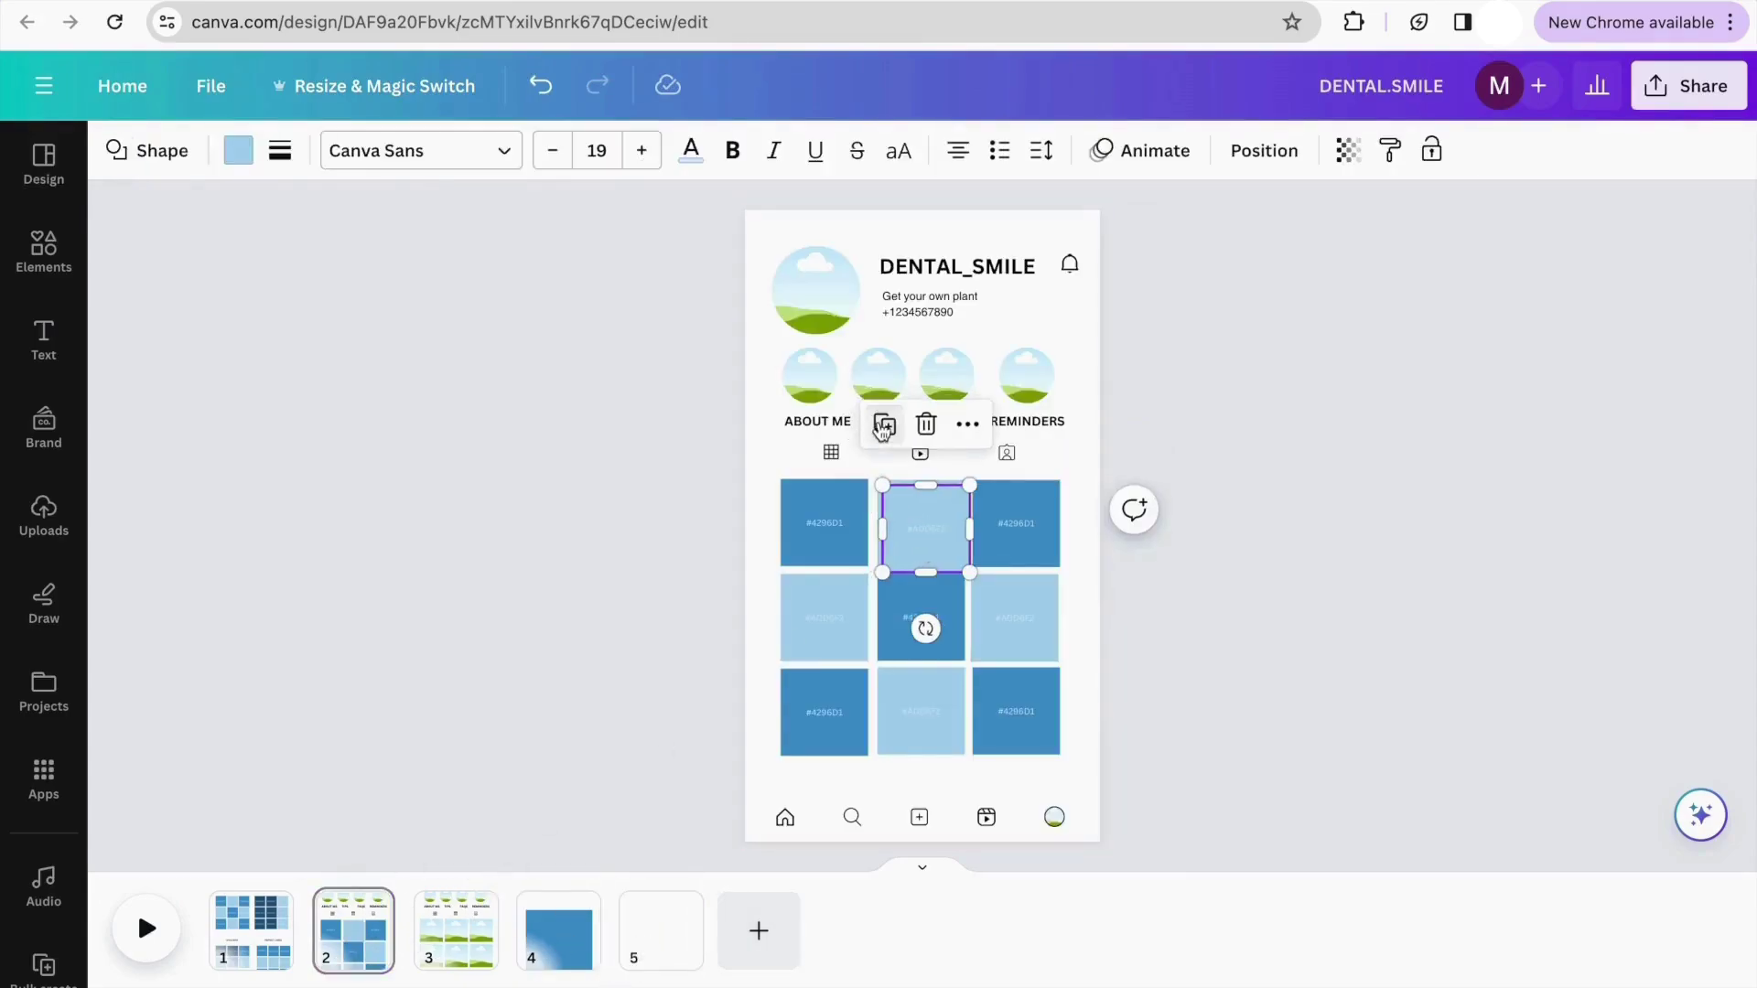
{"action": "left_click_drag", "start_coordinate": [916, 521], "coordinate": [646, 920]}
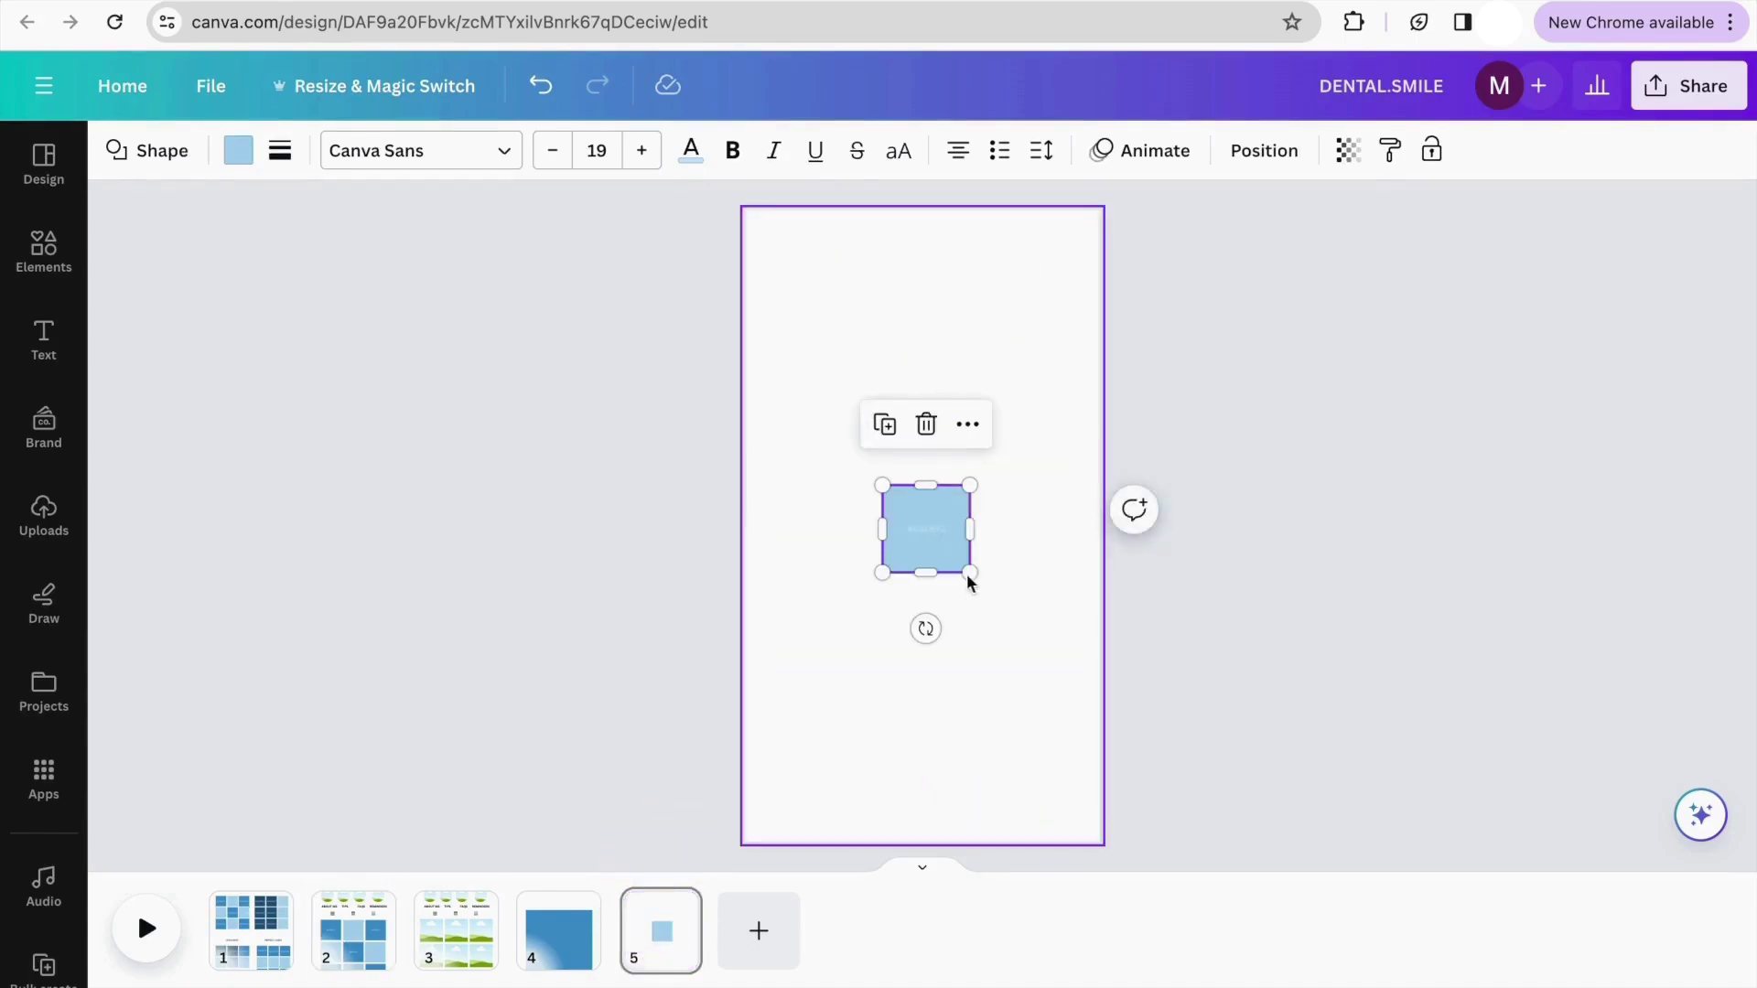
Enlarge the light blue square on page 5 to most of the page width and center it on the page
{"action": "left_click_drag", "start_coordinate": [970, 572], "coordinate": [1094, 706]}
{"action": "left_click_drag", "start_coordinate": [977, 632], "coordinate": [911, 626]}
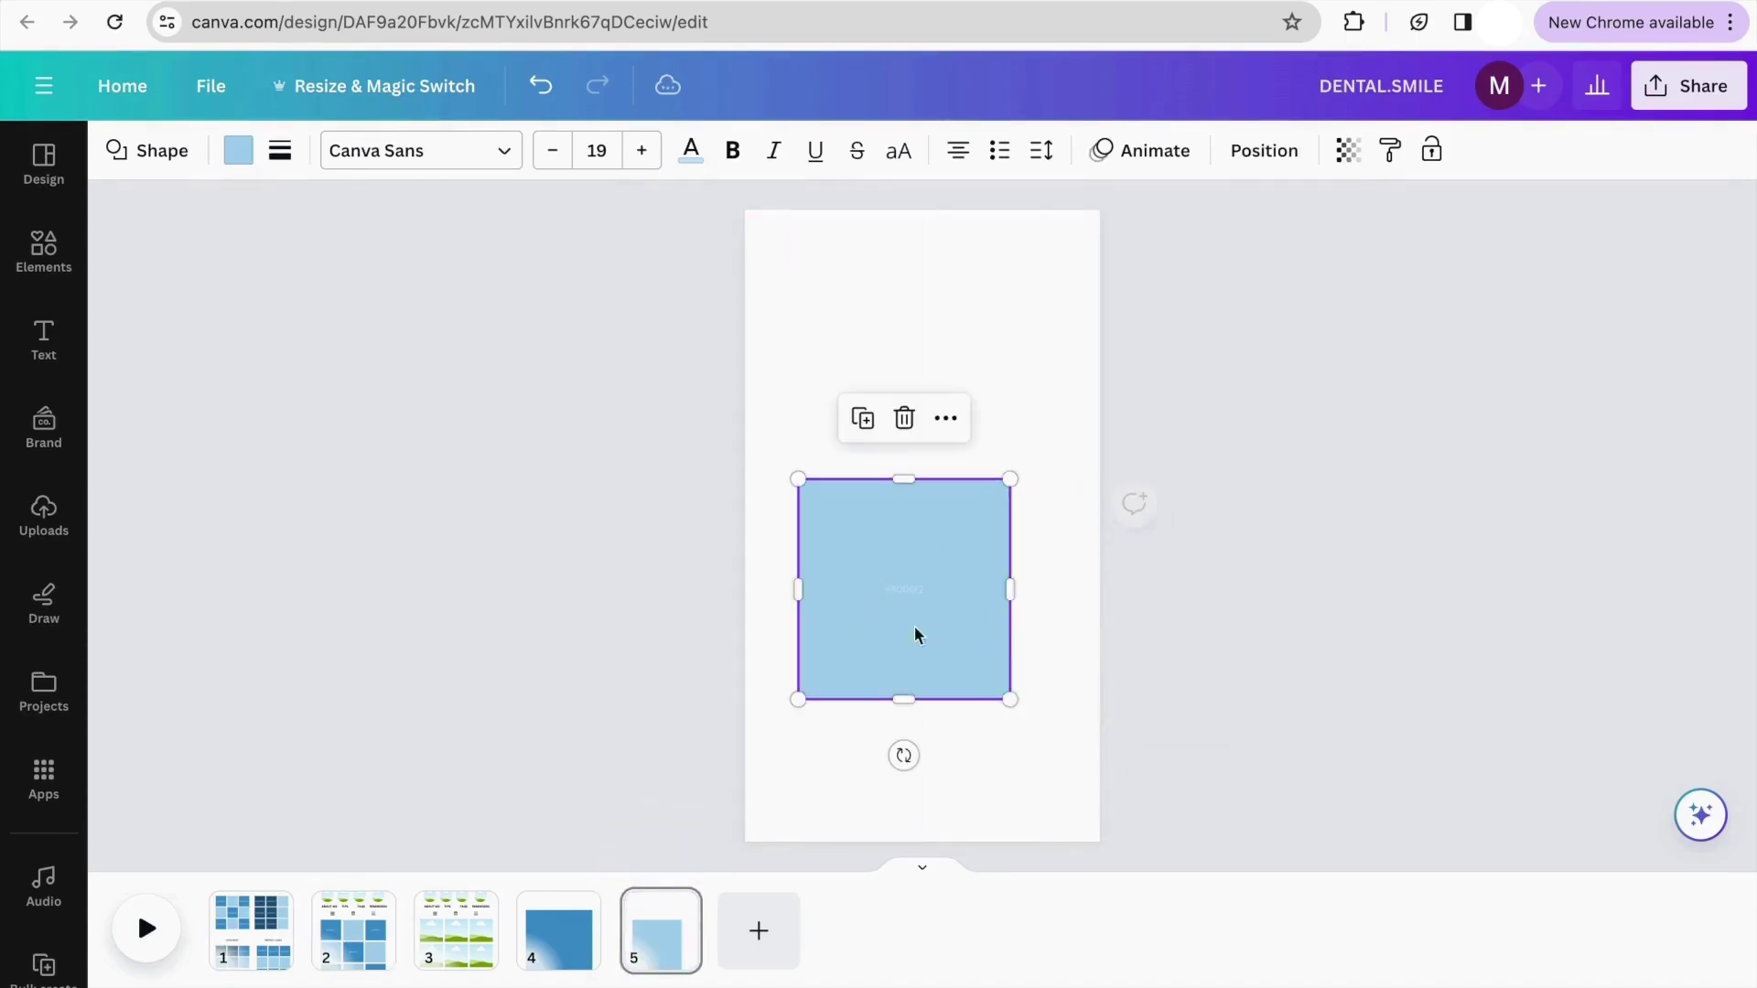
{"action": "left_click_drag", "start_coordinate": [1011, 589], "coordinate": [1065, 590]}
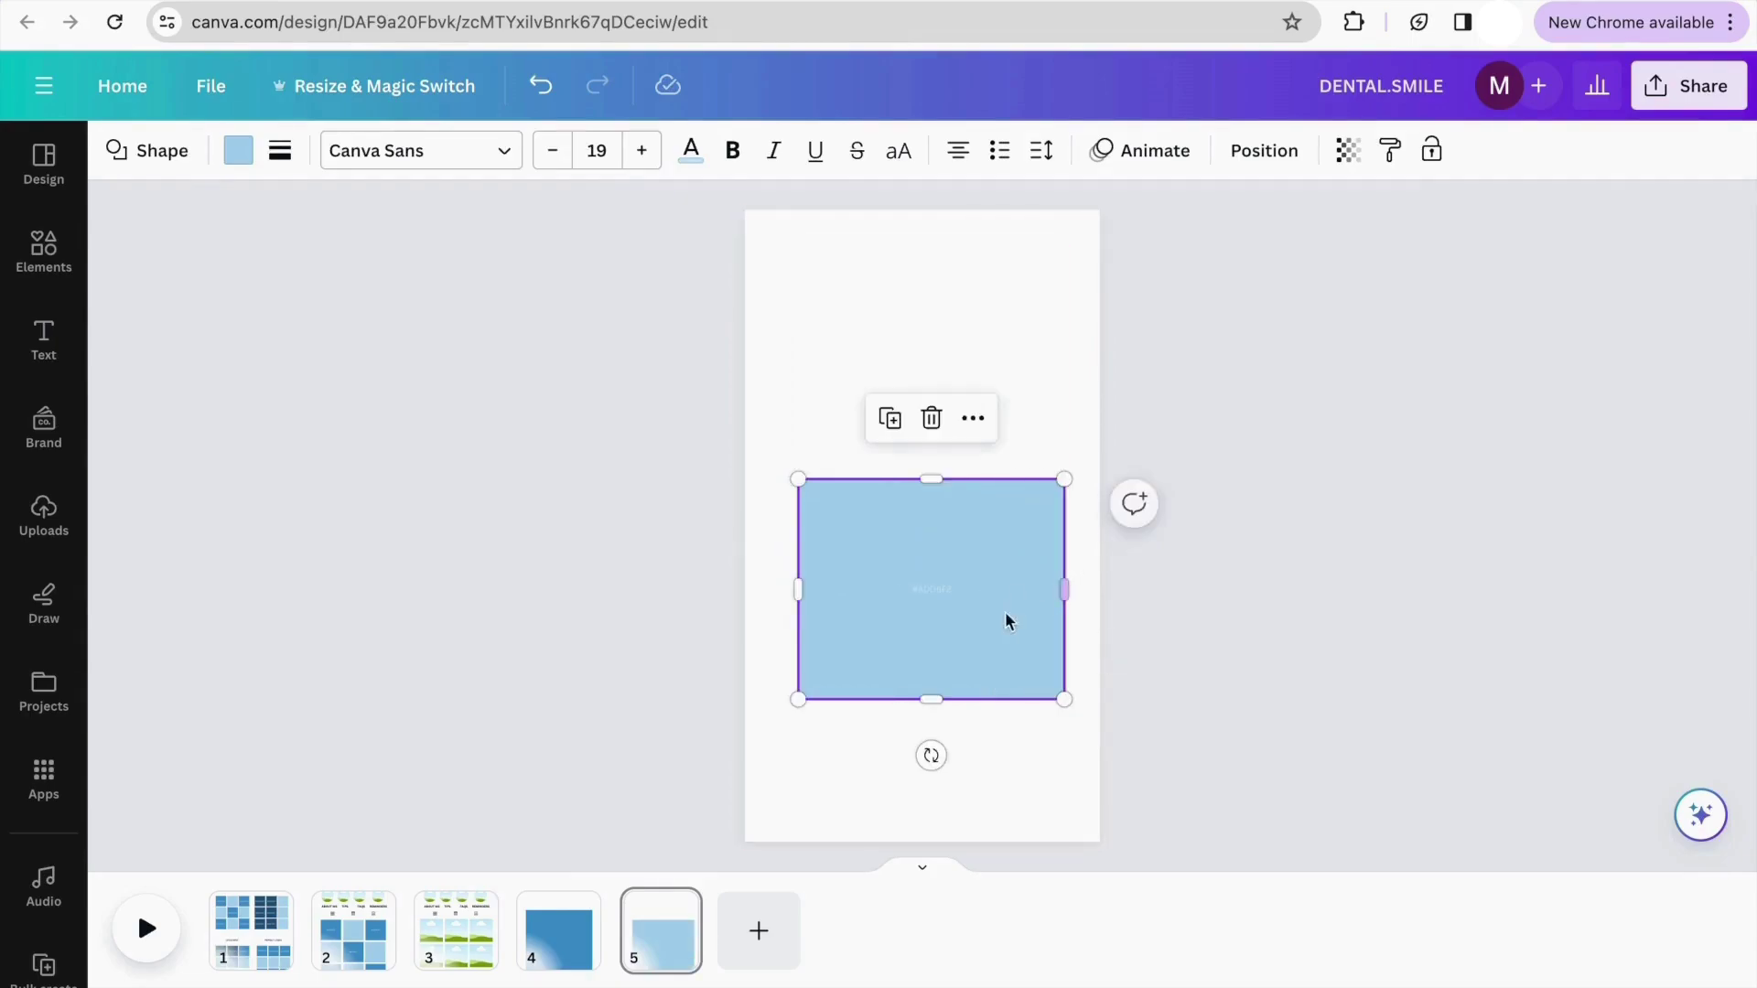
{"action": "left_click_drag", "start_coordinate": [964, 691], "coordinate": [934, 757]}
{"action": "left_click_drag", "start_coordinate": [958, 628], "coordinate": [948, 537]}
{"action": "left_click", "coordinate": [676, 716]}
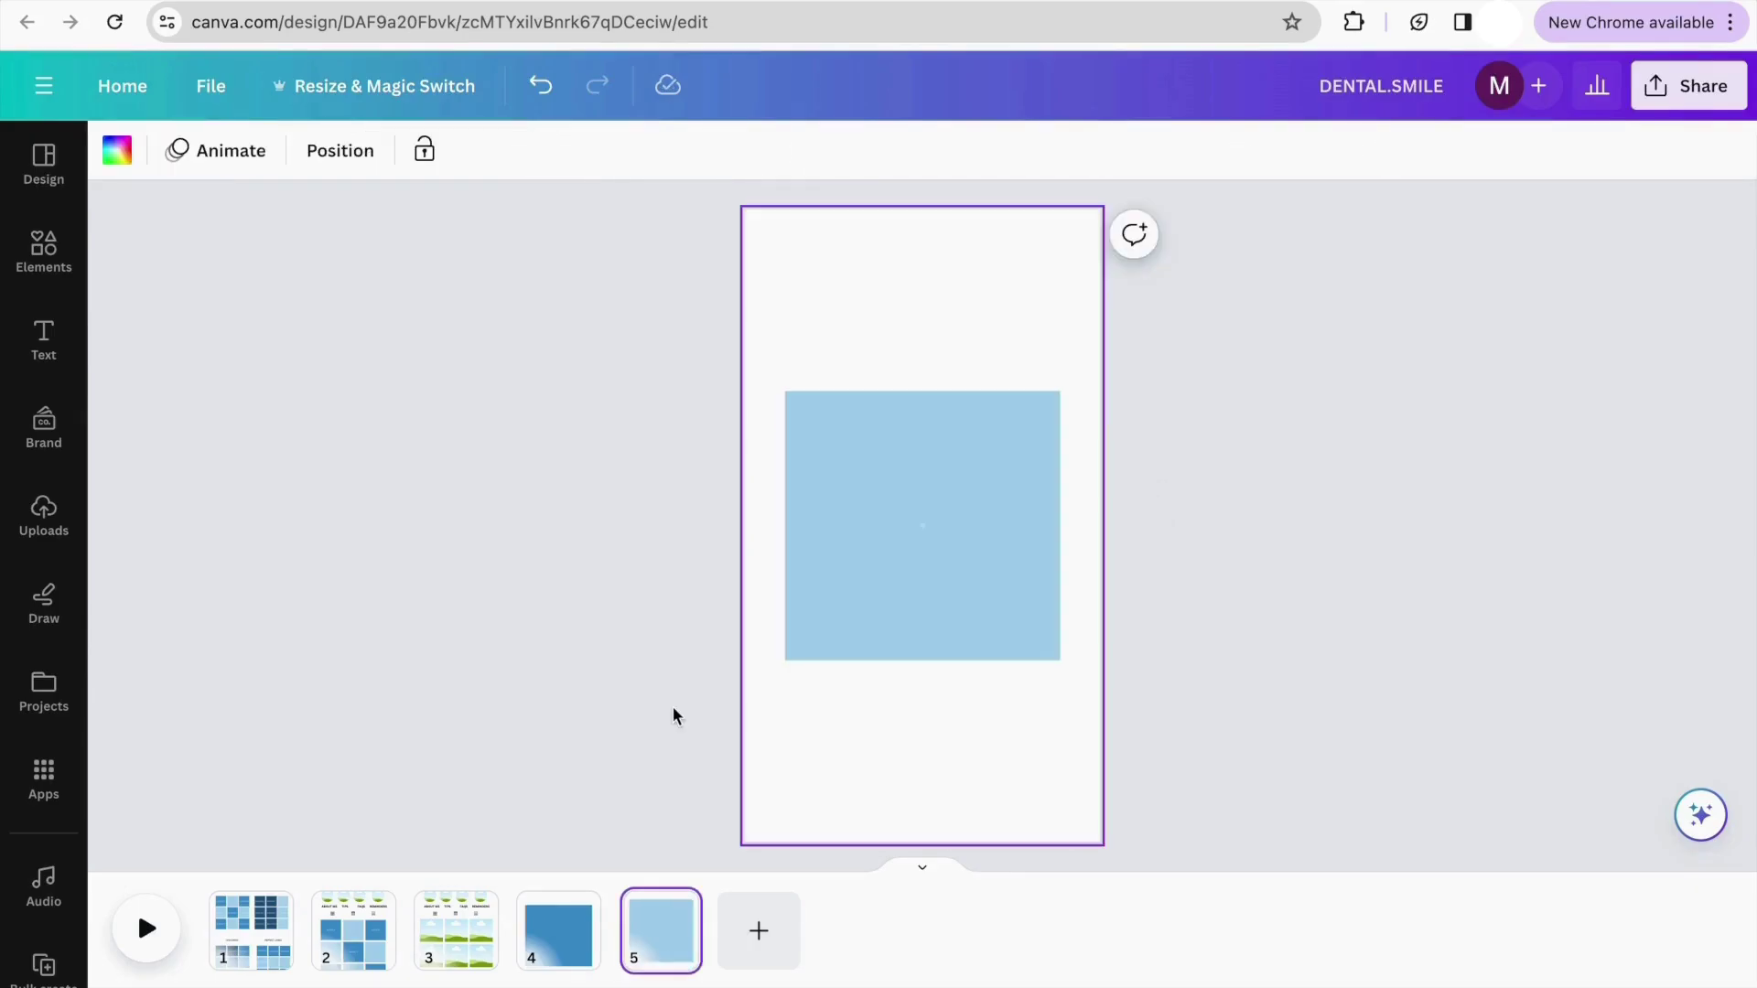
Search the element photos for "SMILE" and add the photo of the smiling woman on a blue-grey background to page 4
{"action": "left_click", "coordinate": [563, 911]}
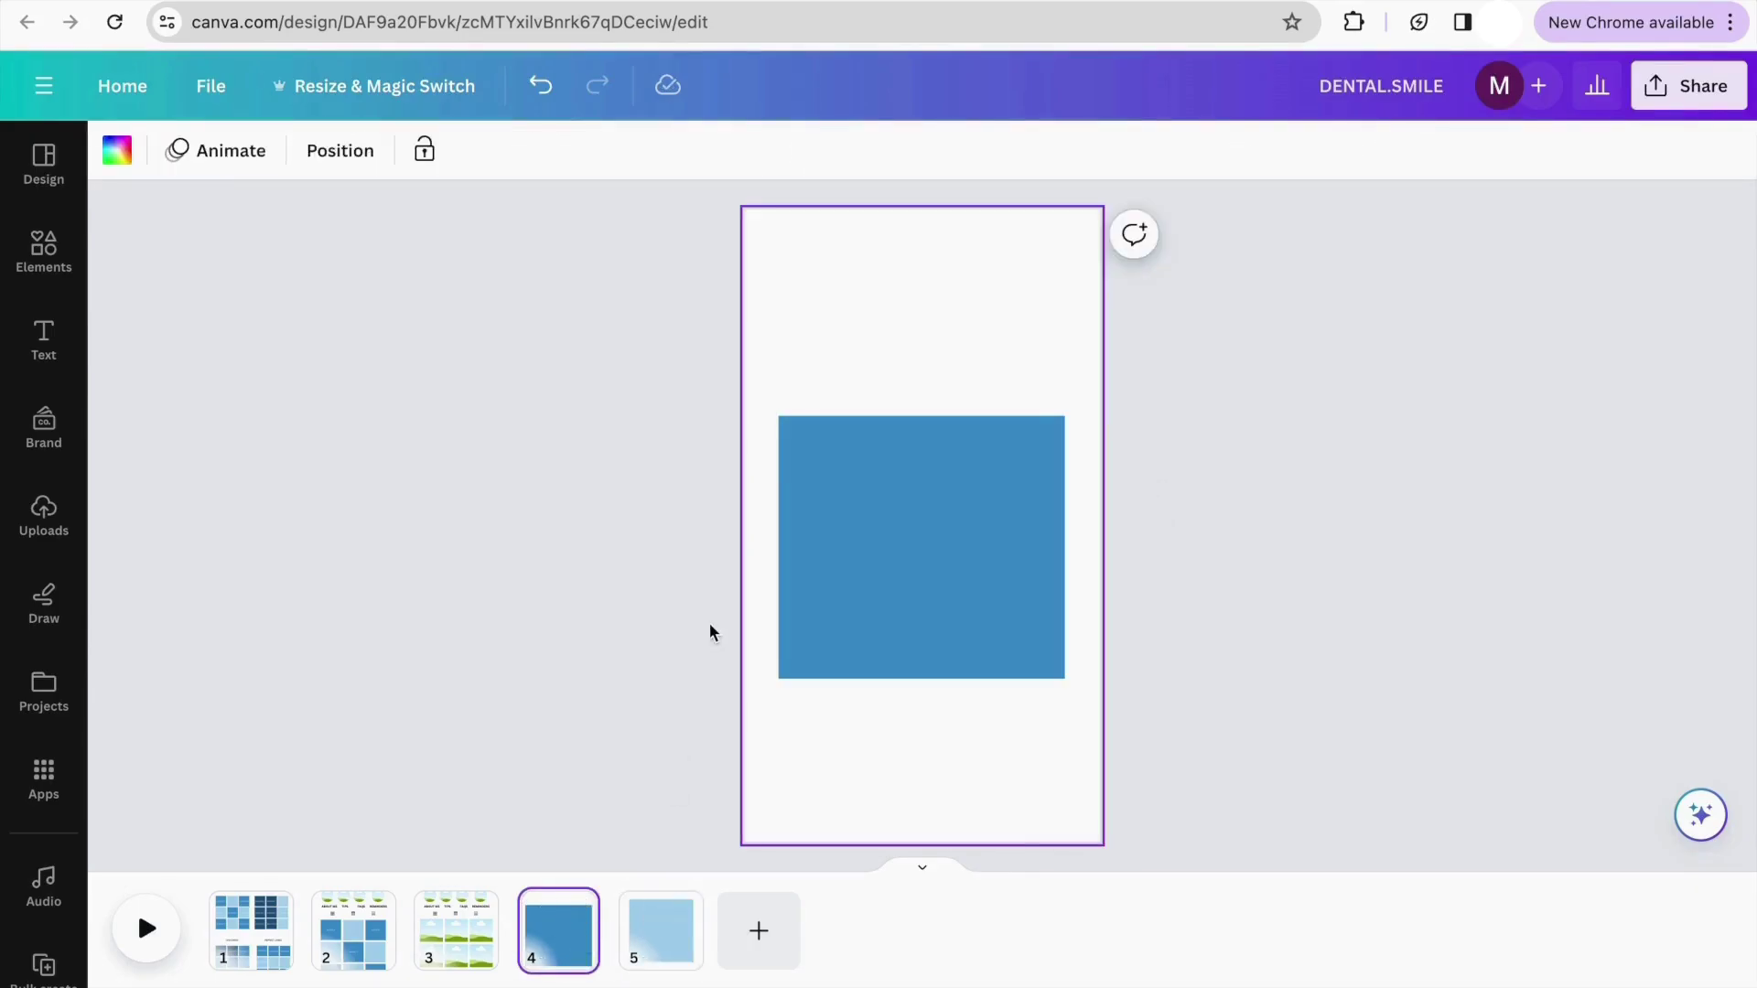
{"action": "left_click", "coordinate": [51, 260]}
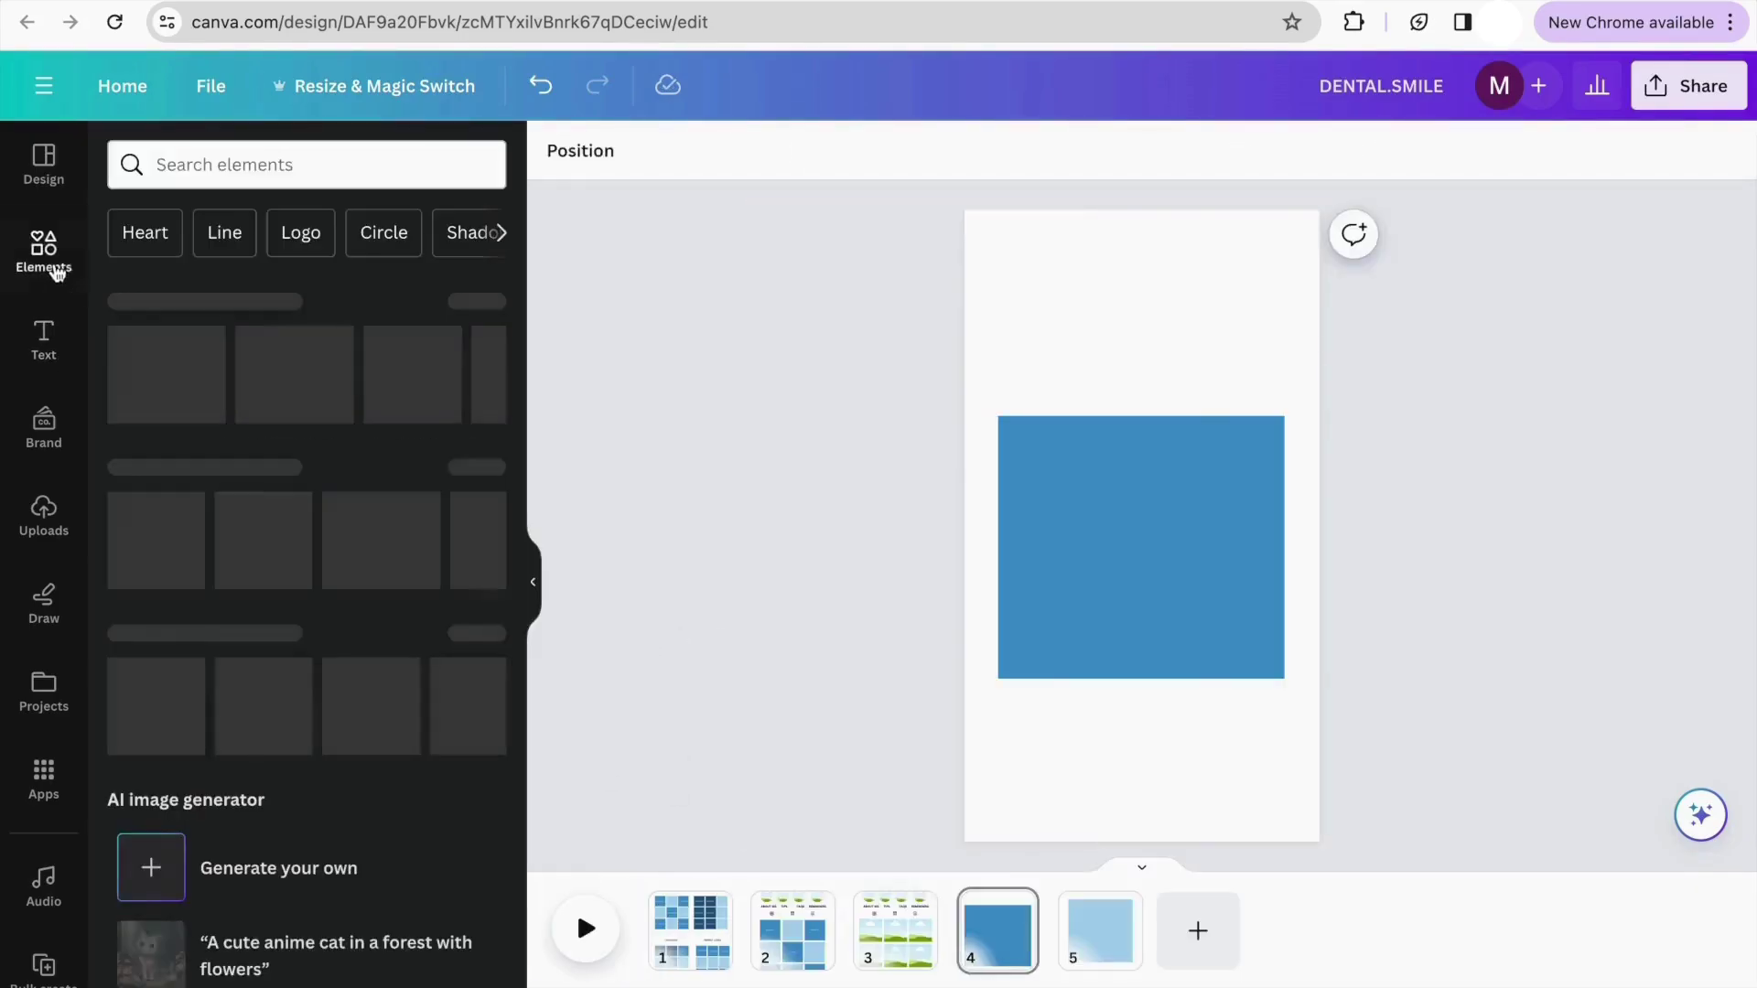
{"action": "left_click", "coordinate": [278, 167]}
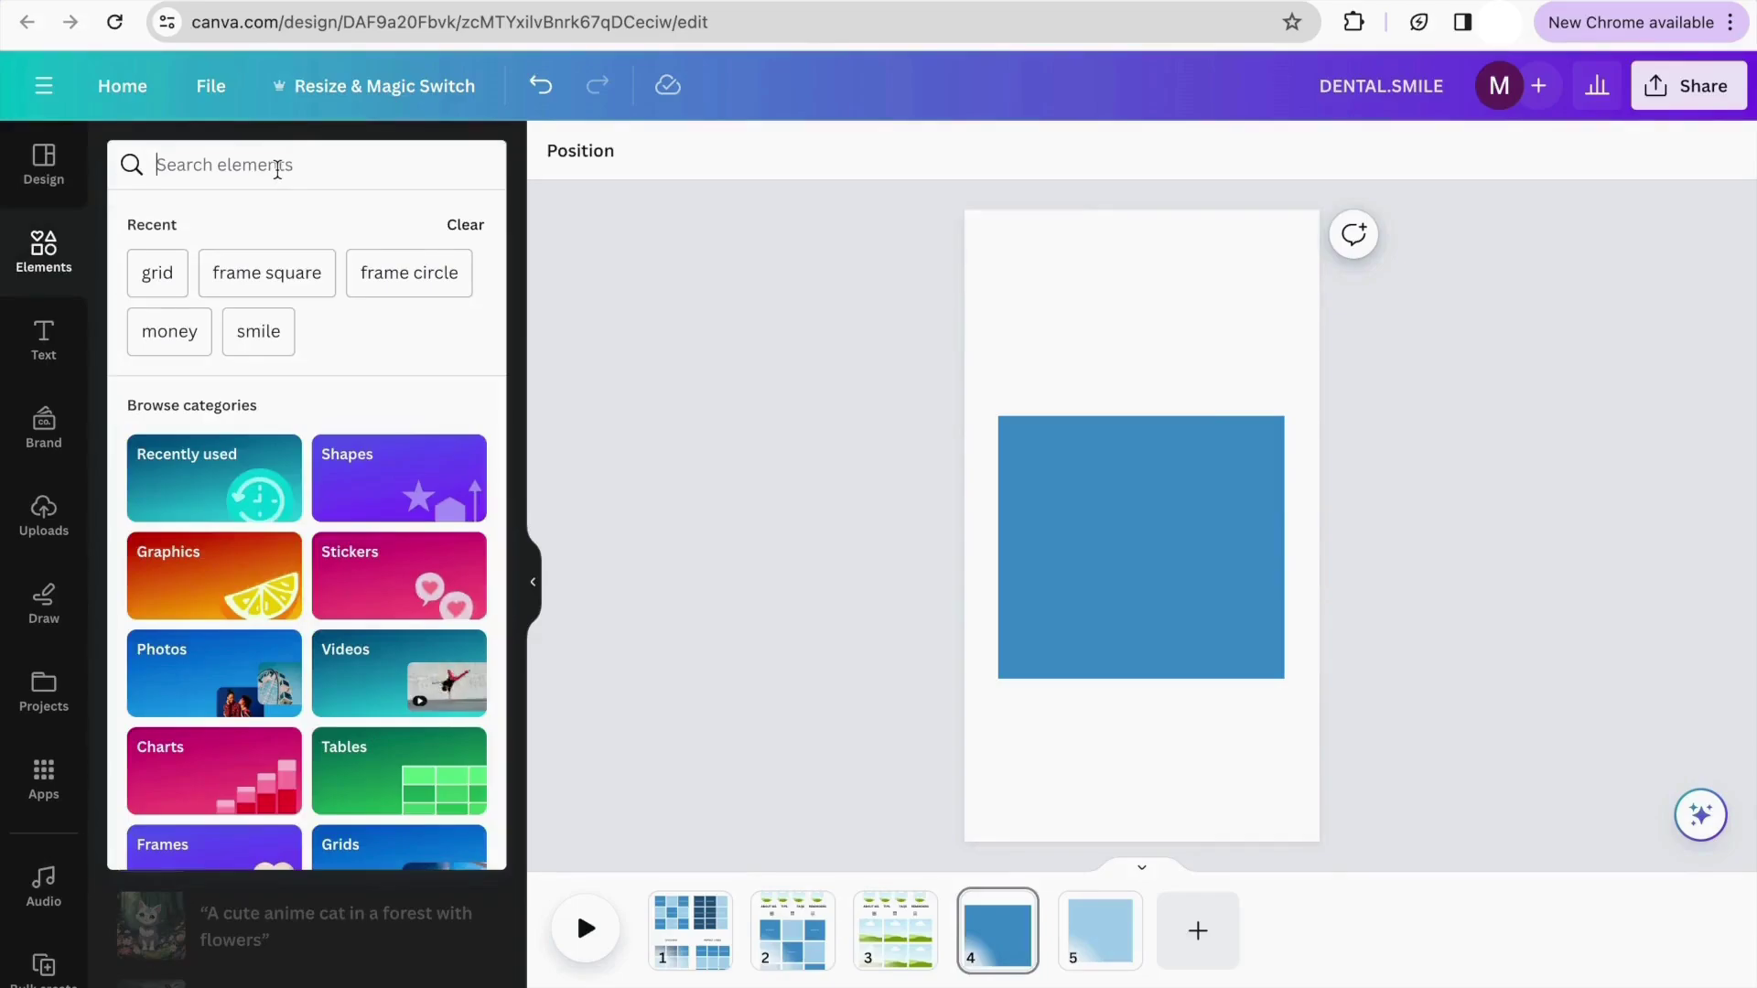
{"action": "type", "text": "SMILE"}
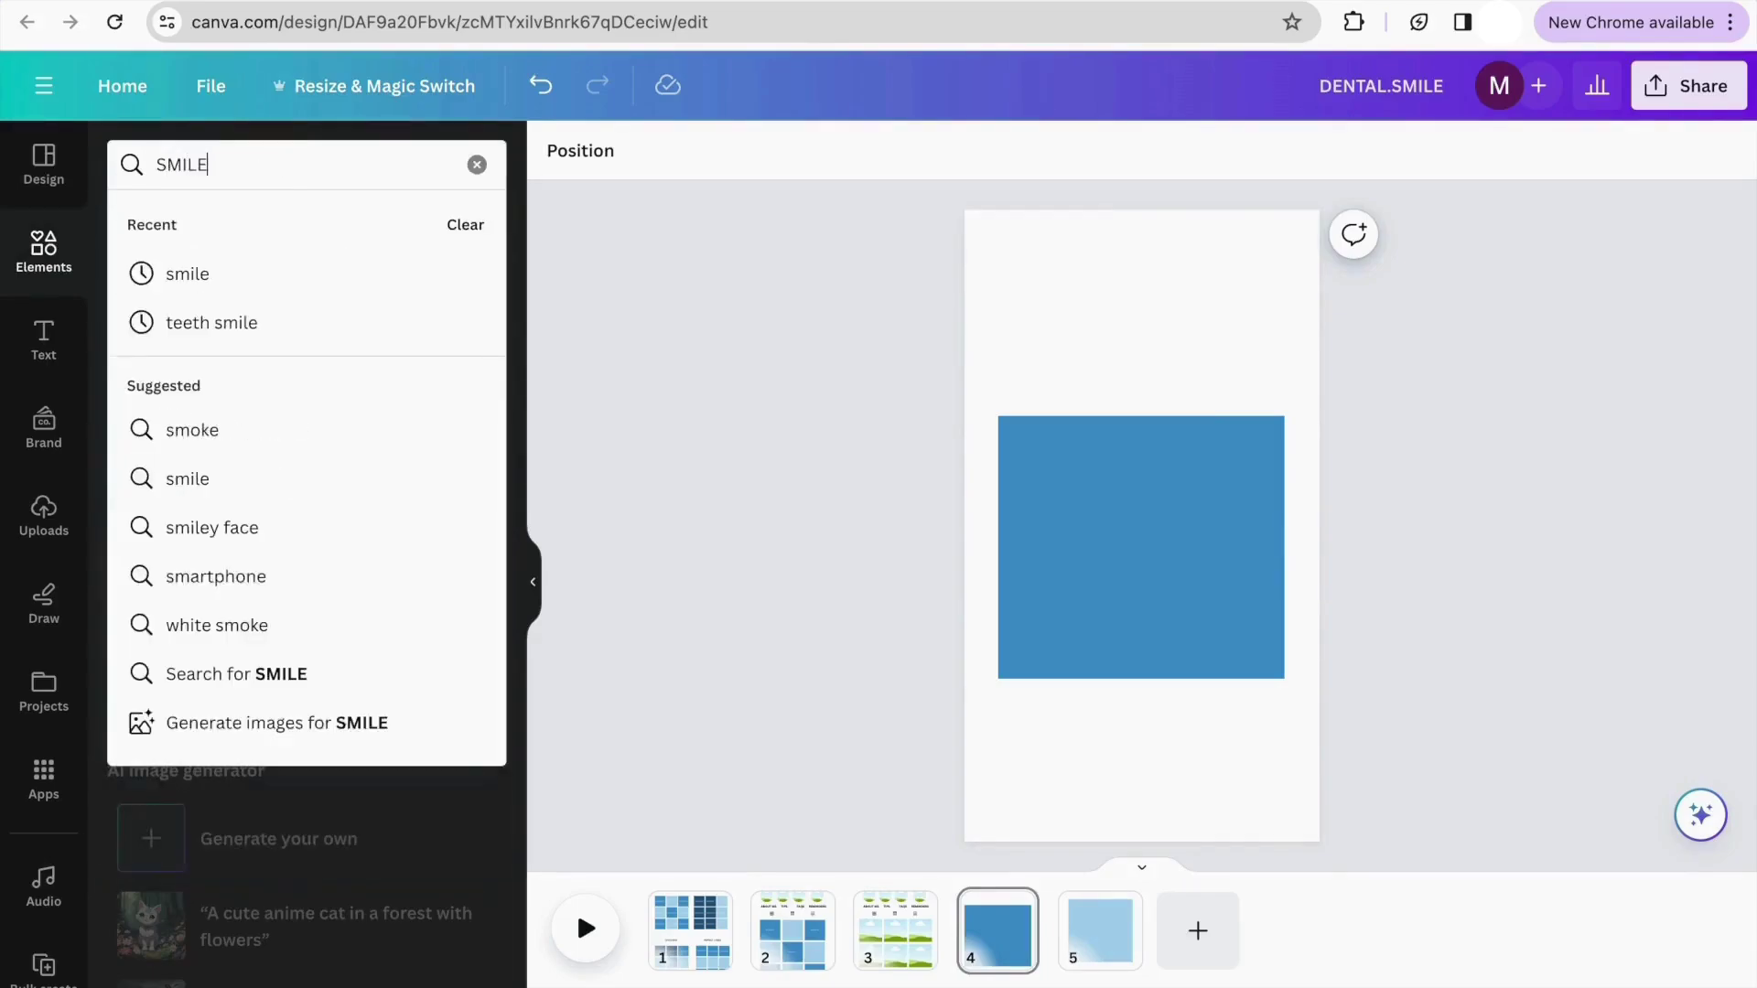
{"action": "key", "text": "Return"}
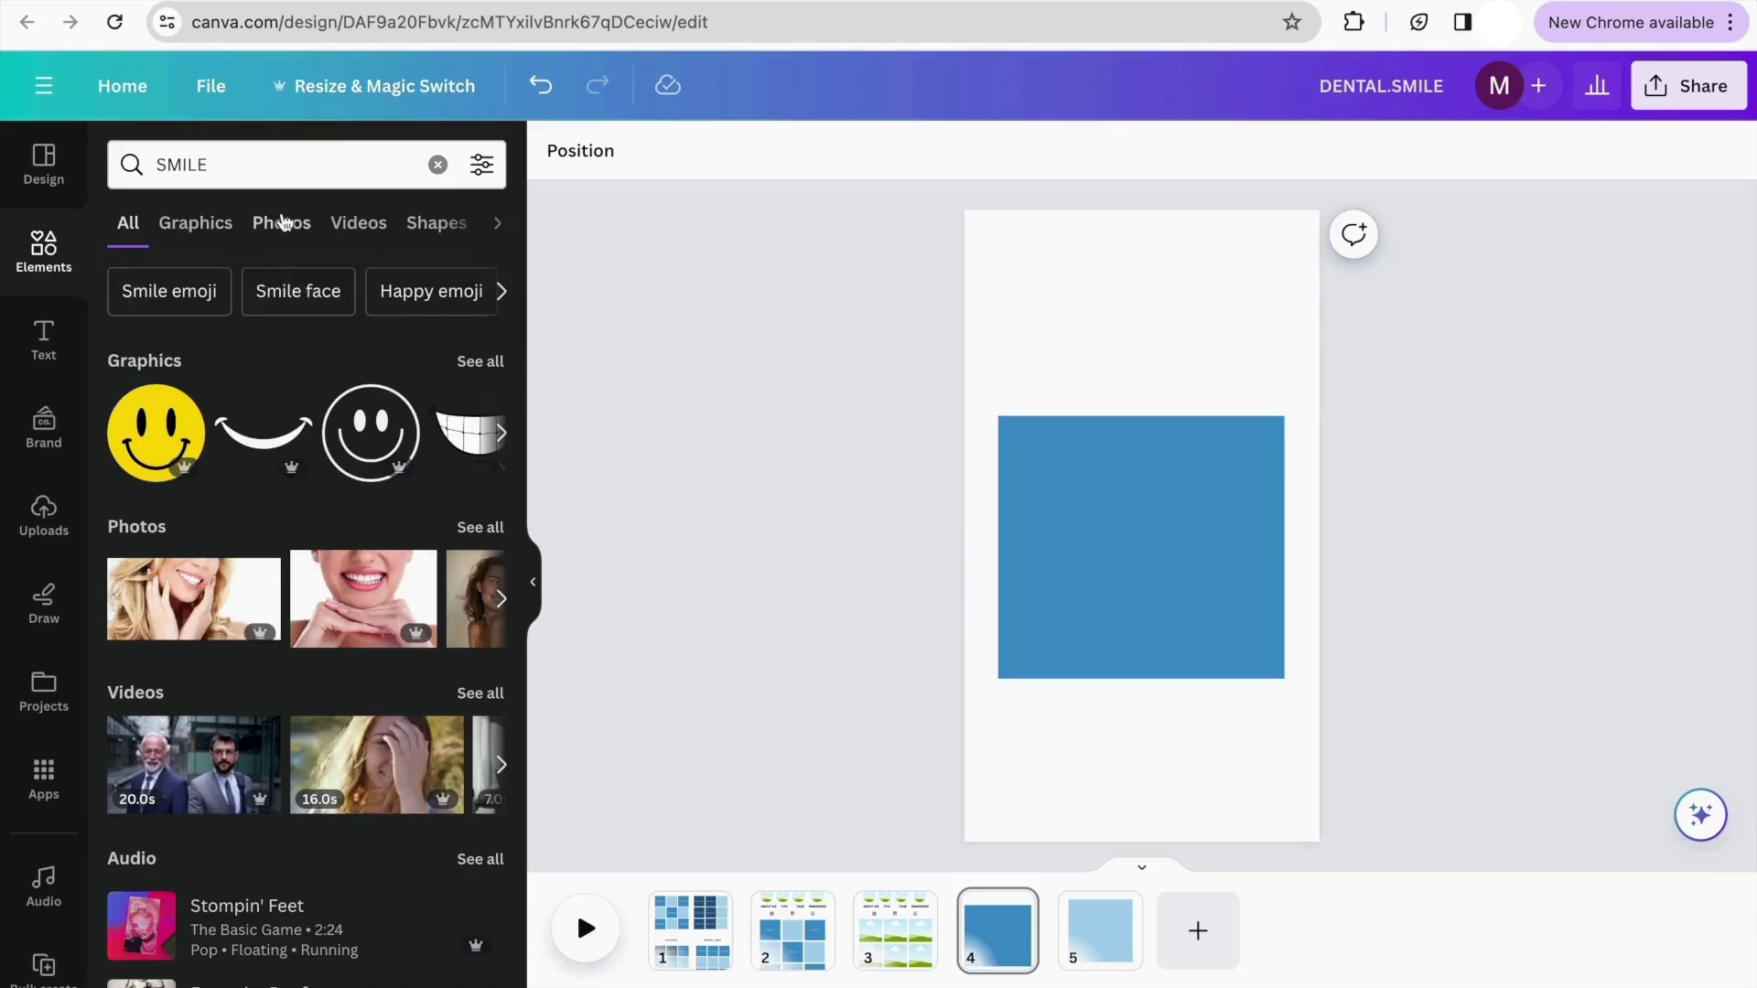
{"action": "left_click", "coordinate": [282, 222]}
{"action": "scroll", "coordinate": [404, 517], "scroll_direction": "down", "scroll_amount": 2}
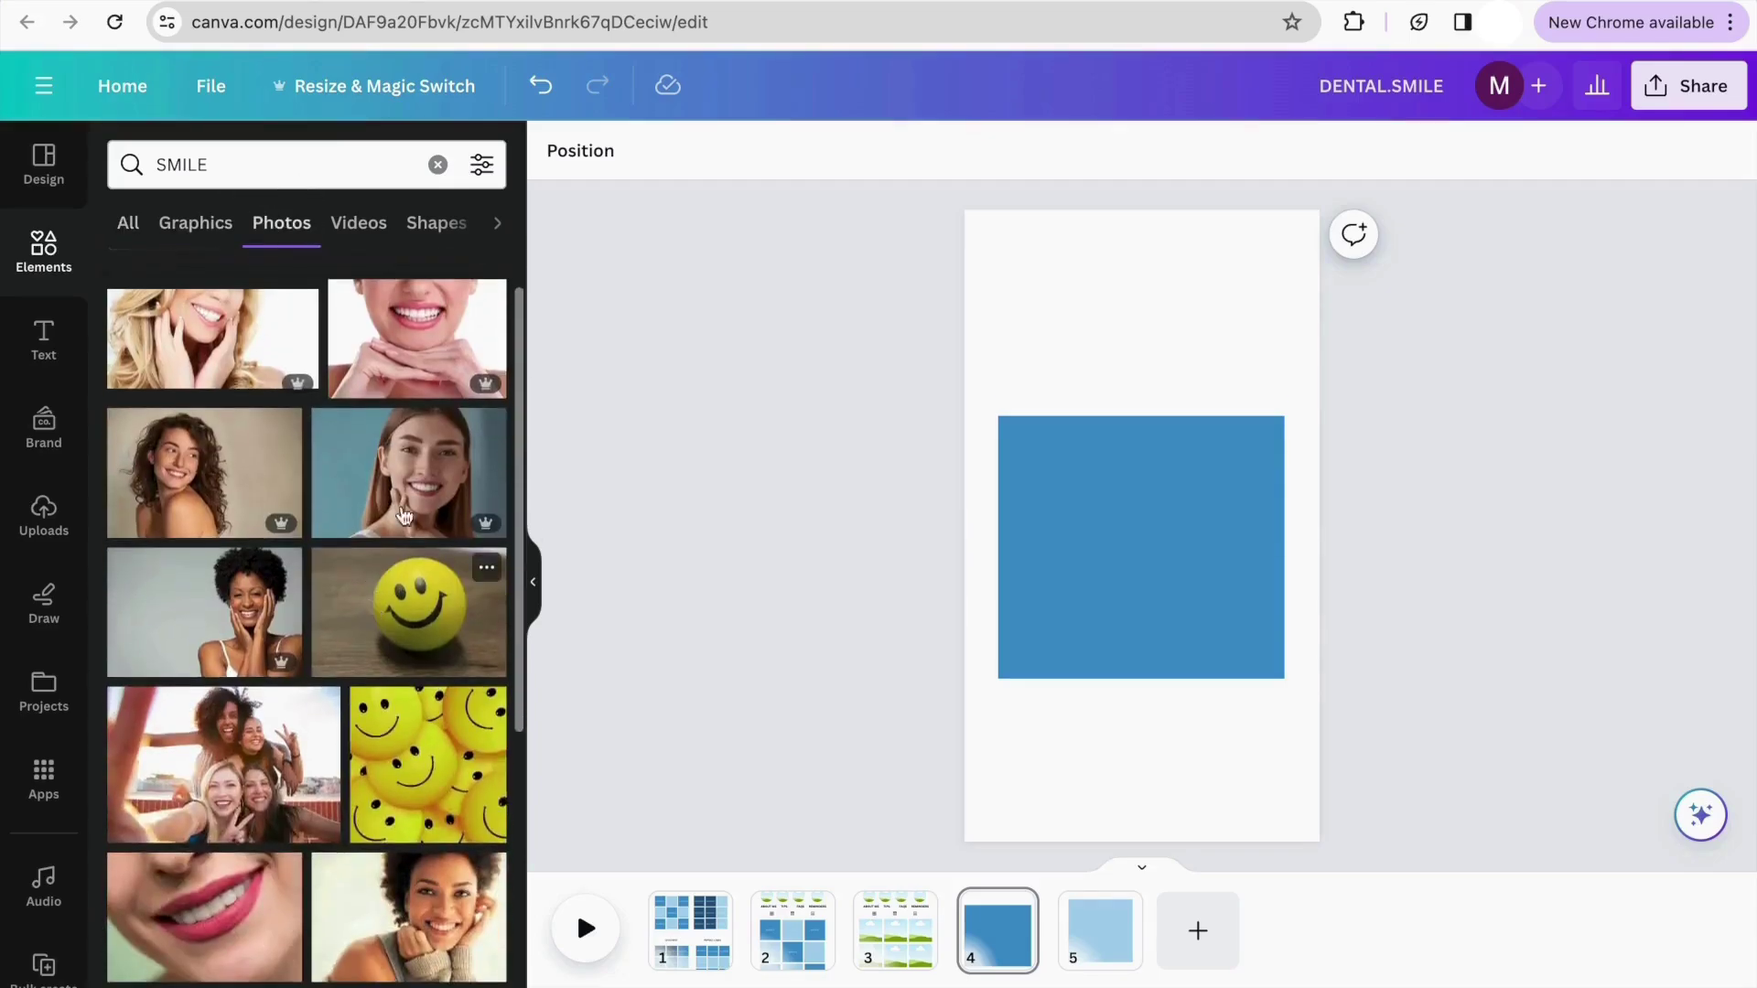
{"action": "left_click", "coordinate": [458, 521]}
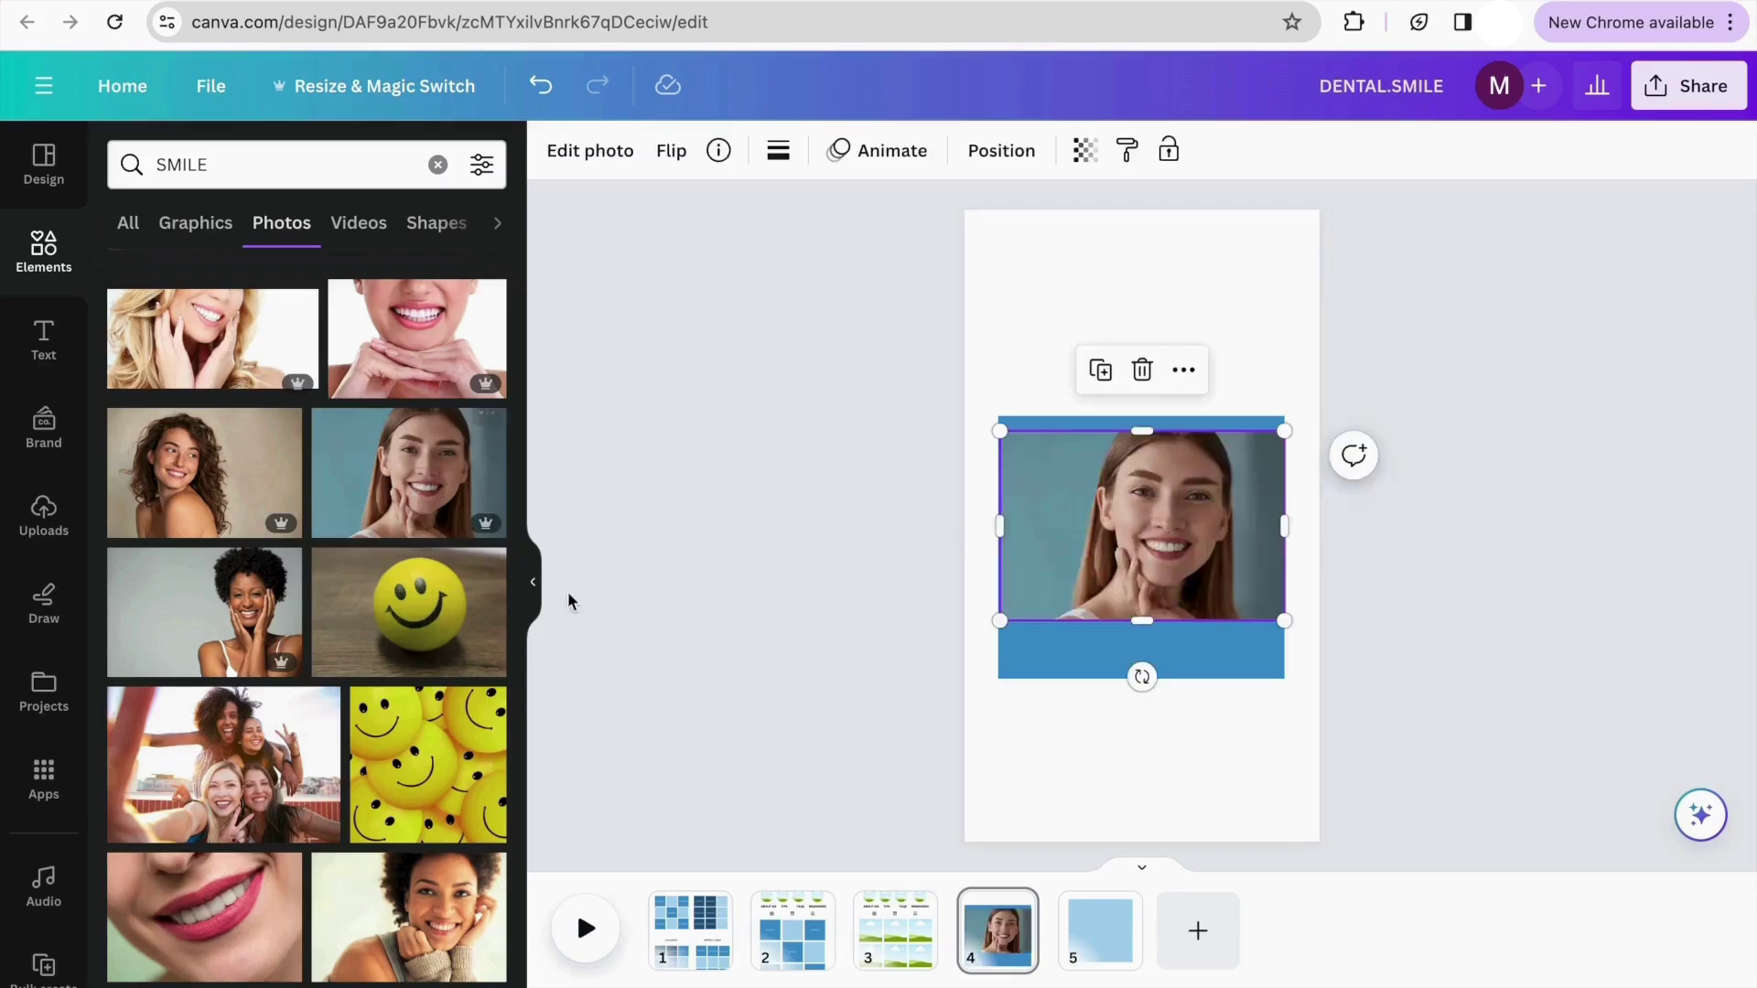
Apply BG Remover to the smiling woman photo on page 4
{"action": "left_click", "coordinate": [533, 582]}
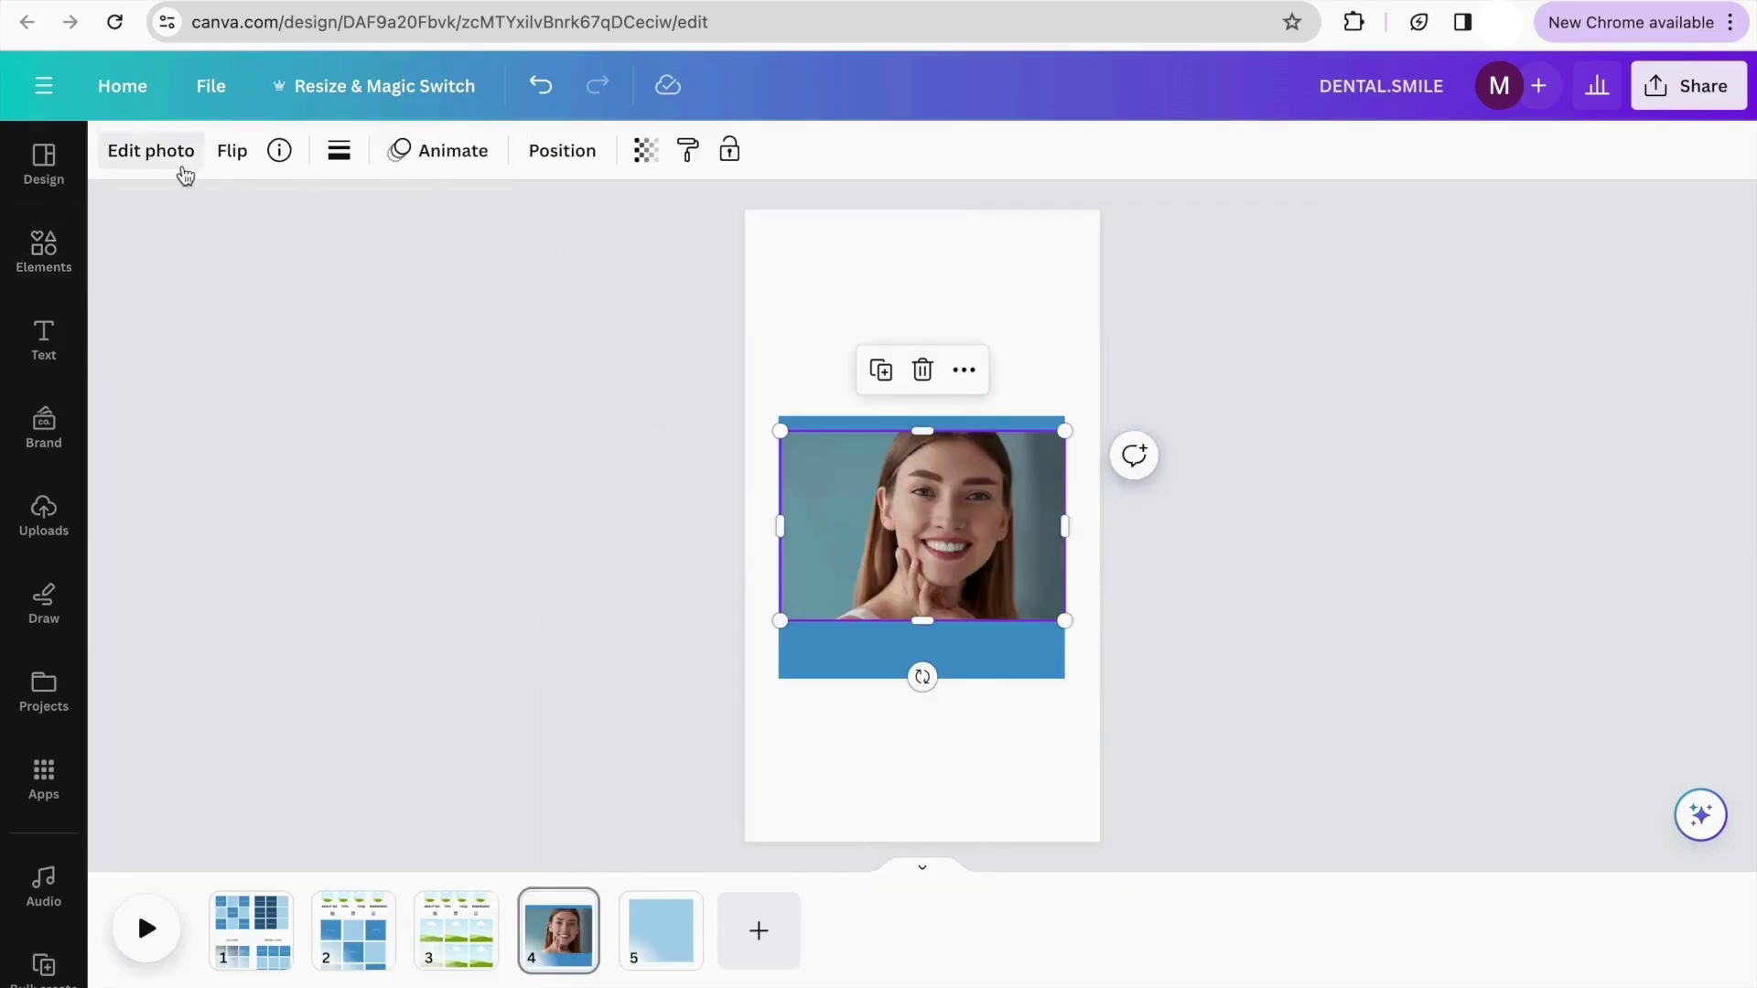
{"action": "left_click", "coordinate": [176, 157]}
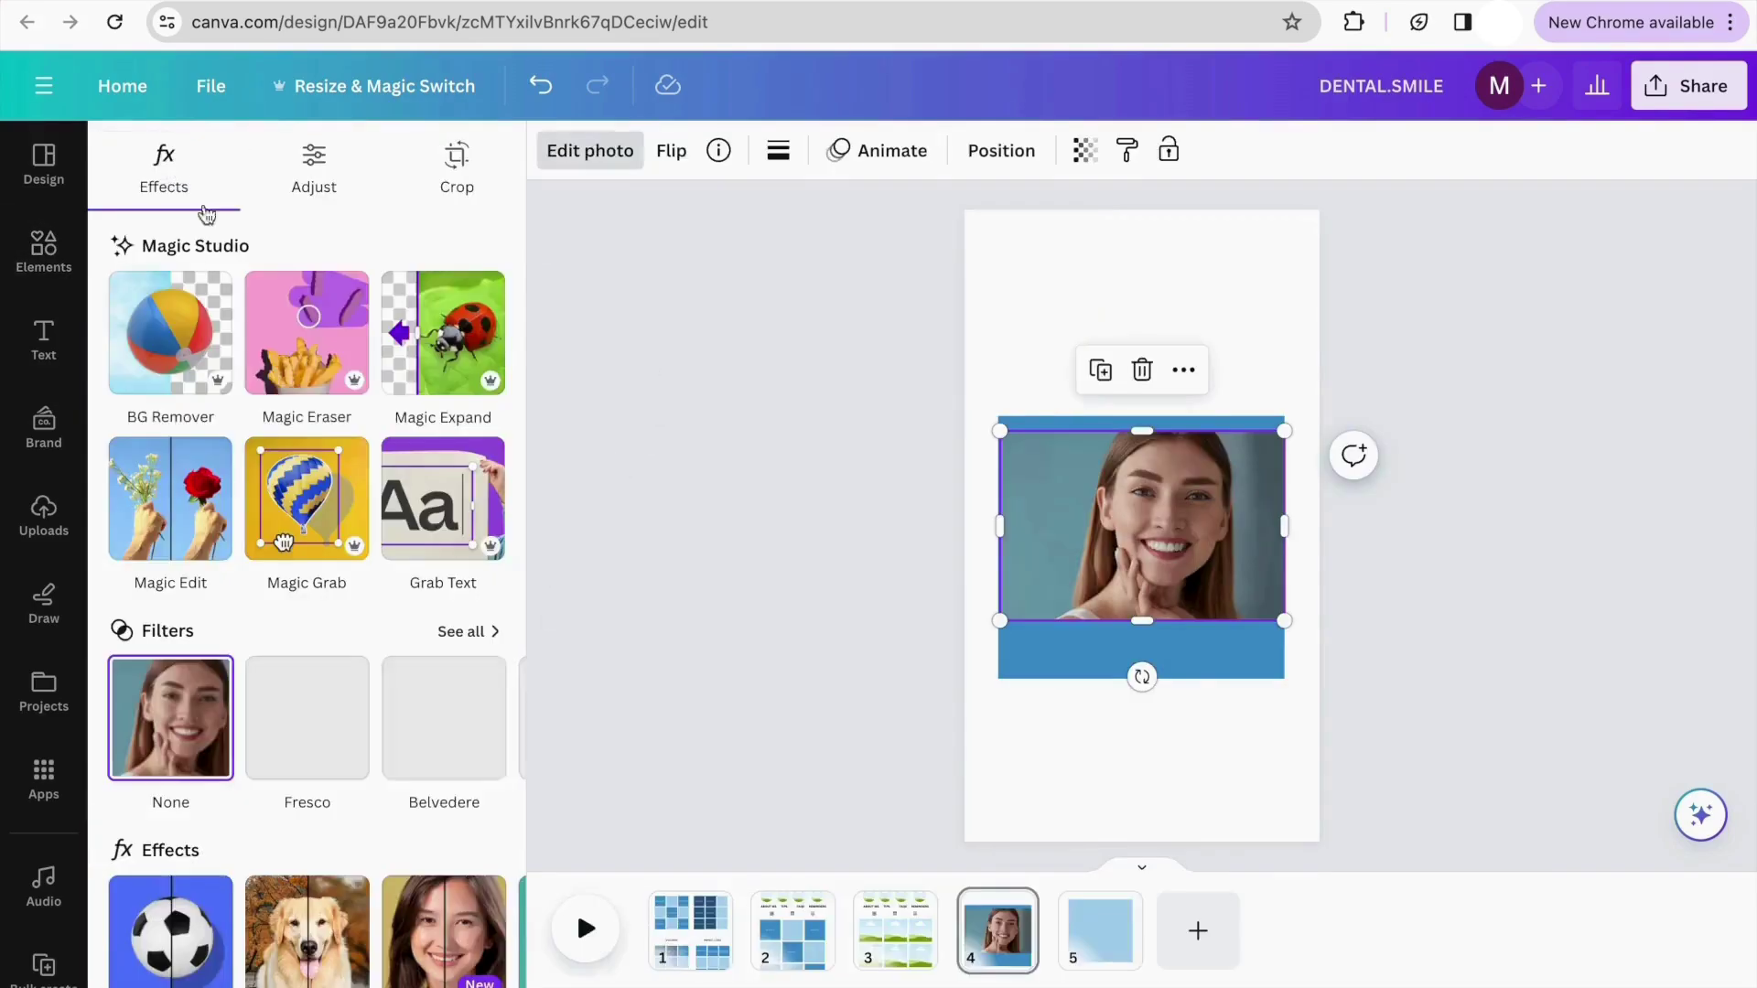
{"action": "left_click", "coordinate": [179, 318]}
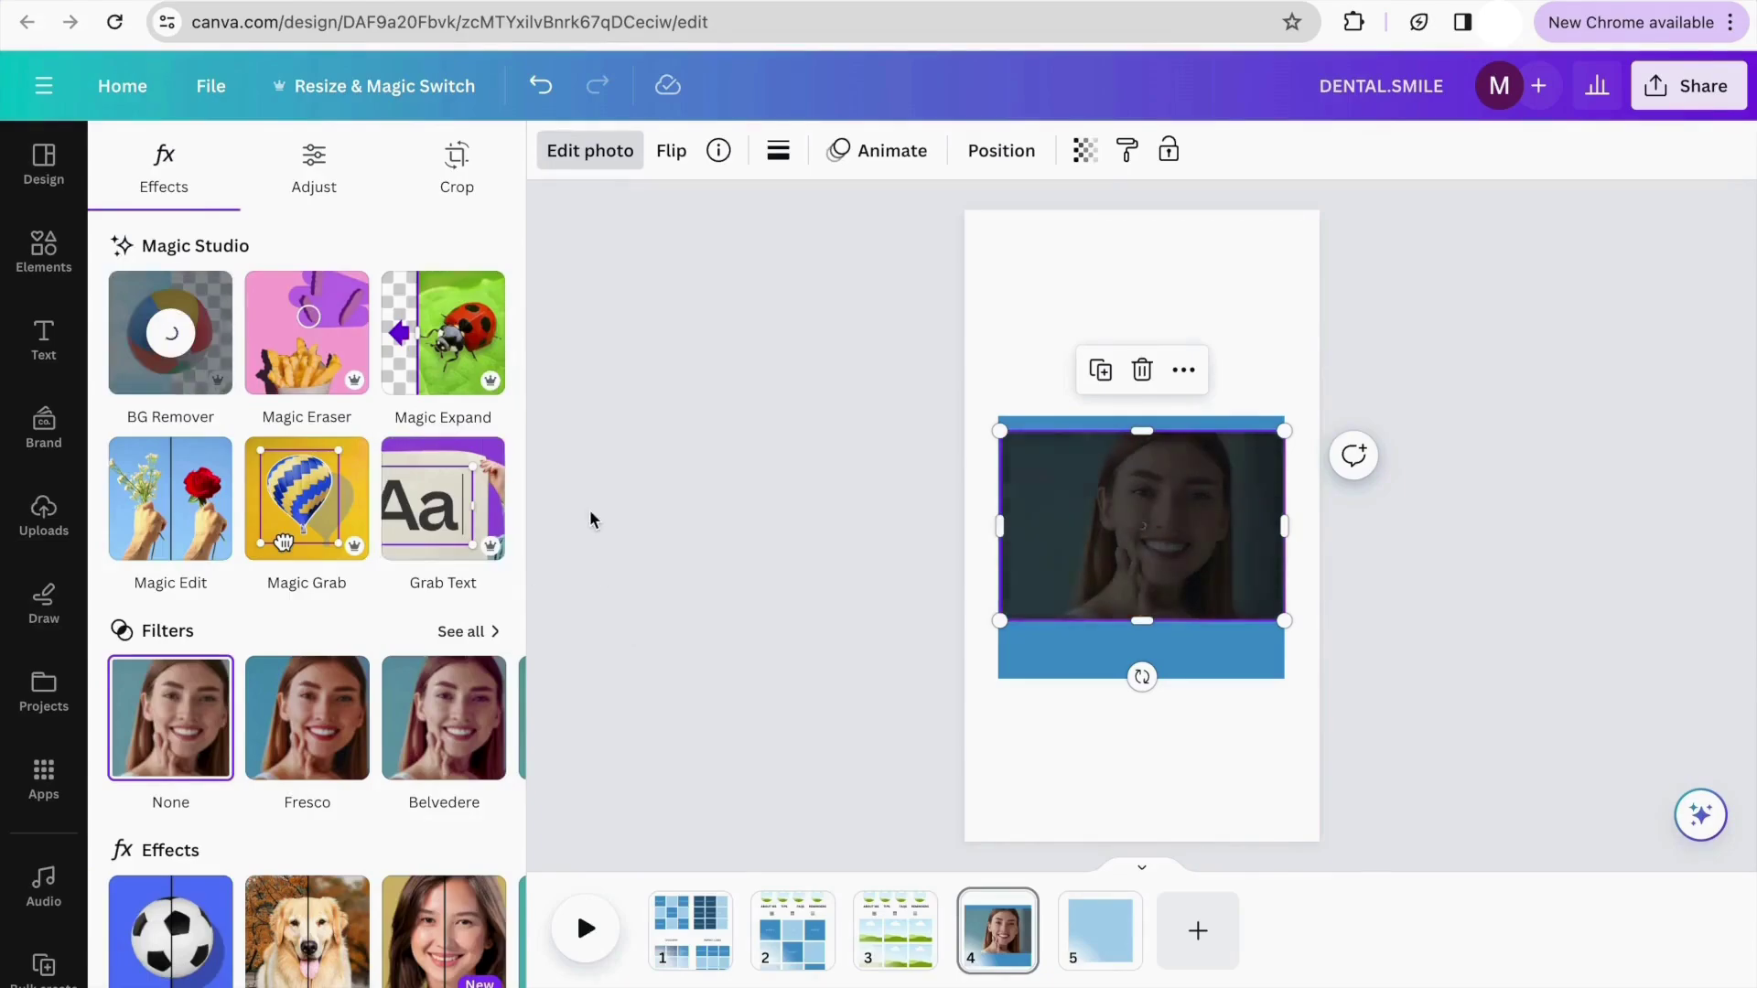
Enlarge the cut-out woman photo on page 4 to the full height of the blue square and center it horizontally
{"action": "left_click", "coordinate": [535, 497]}
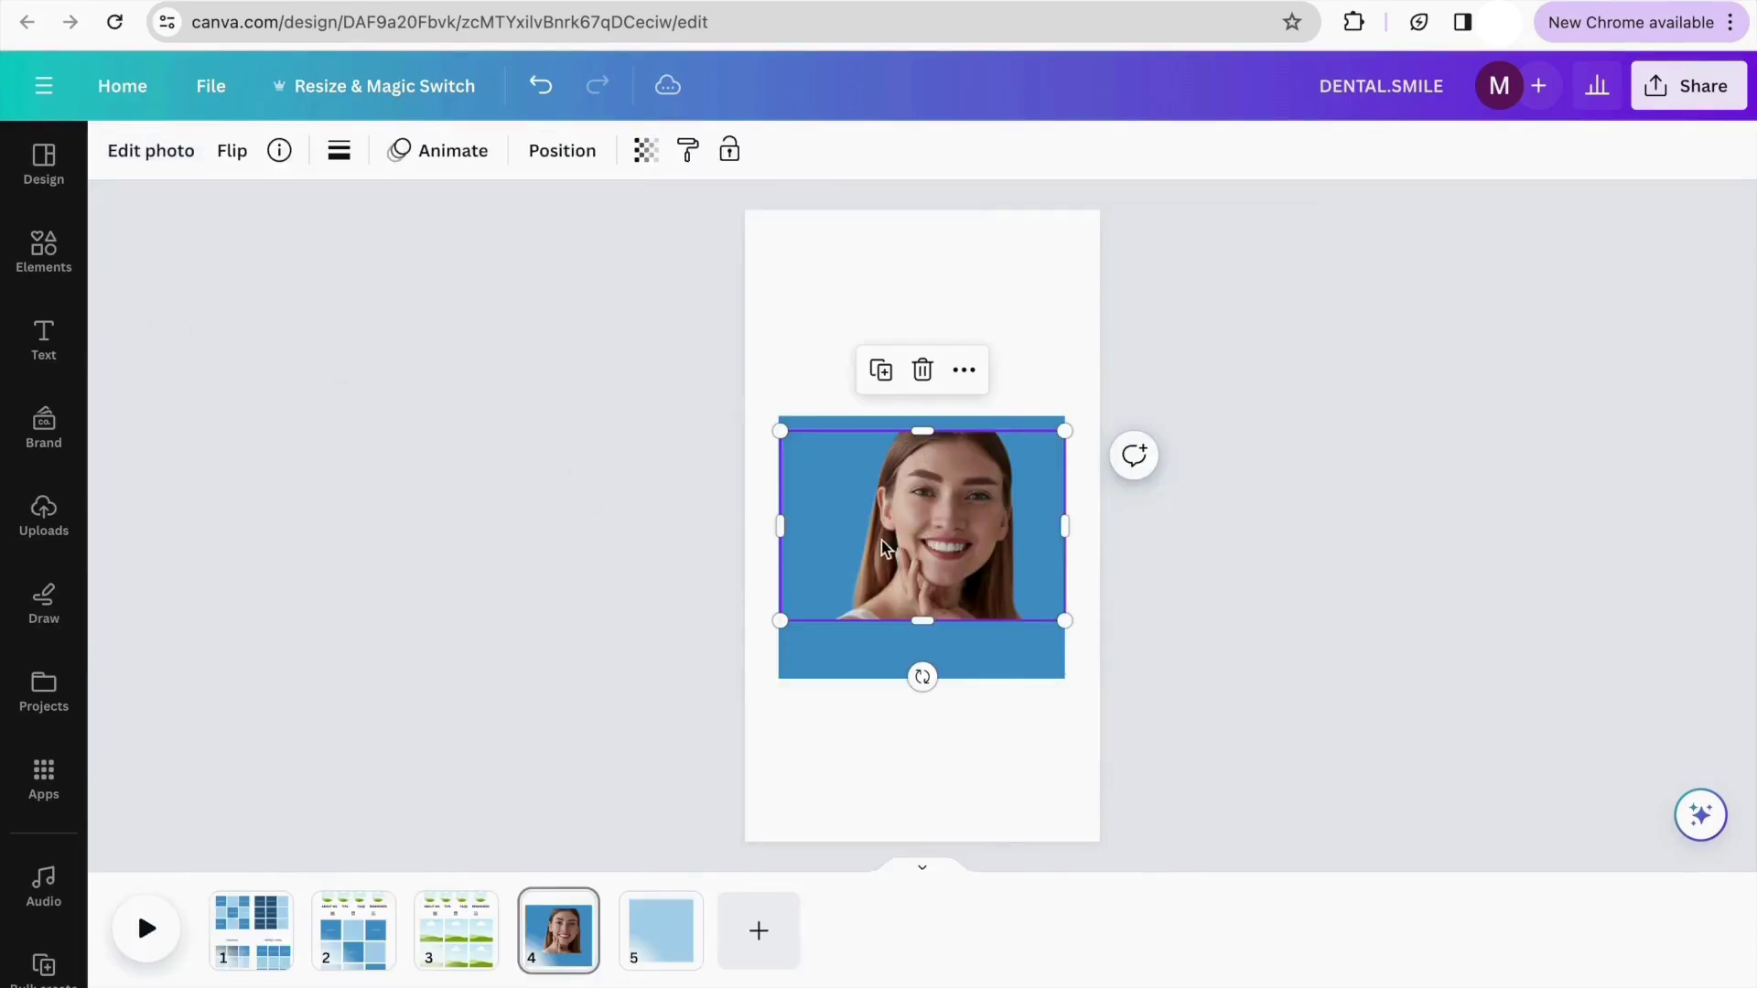
{"action": "left_click_drag", "start_coordinate": [772, 621], "coordinate": [710, 695]}
{"action": "left_click_drag", "start_coordinate": [973, 448], "coordinate": [1019, 446]}
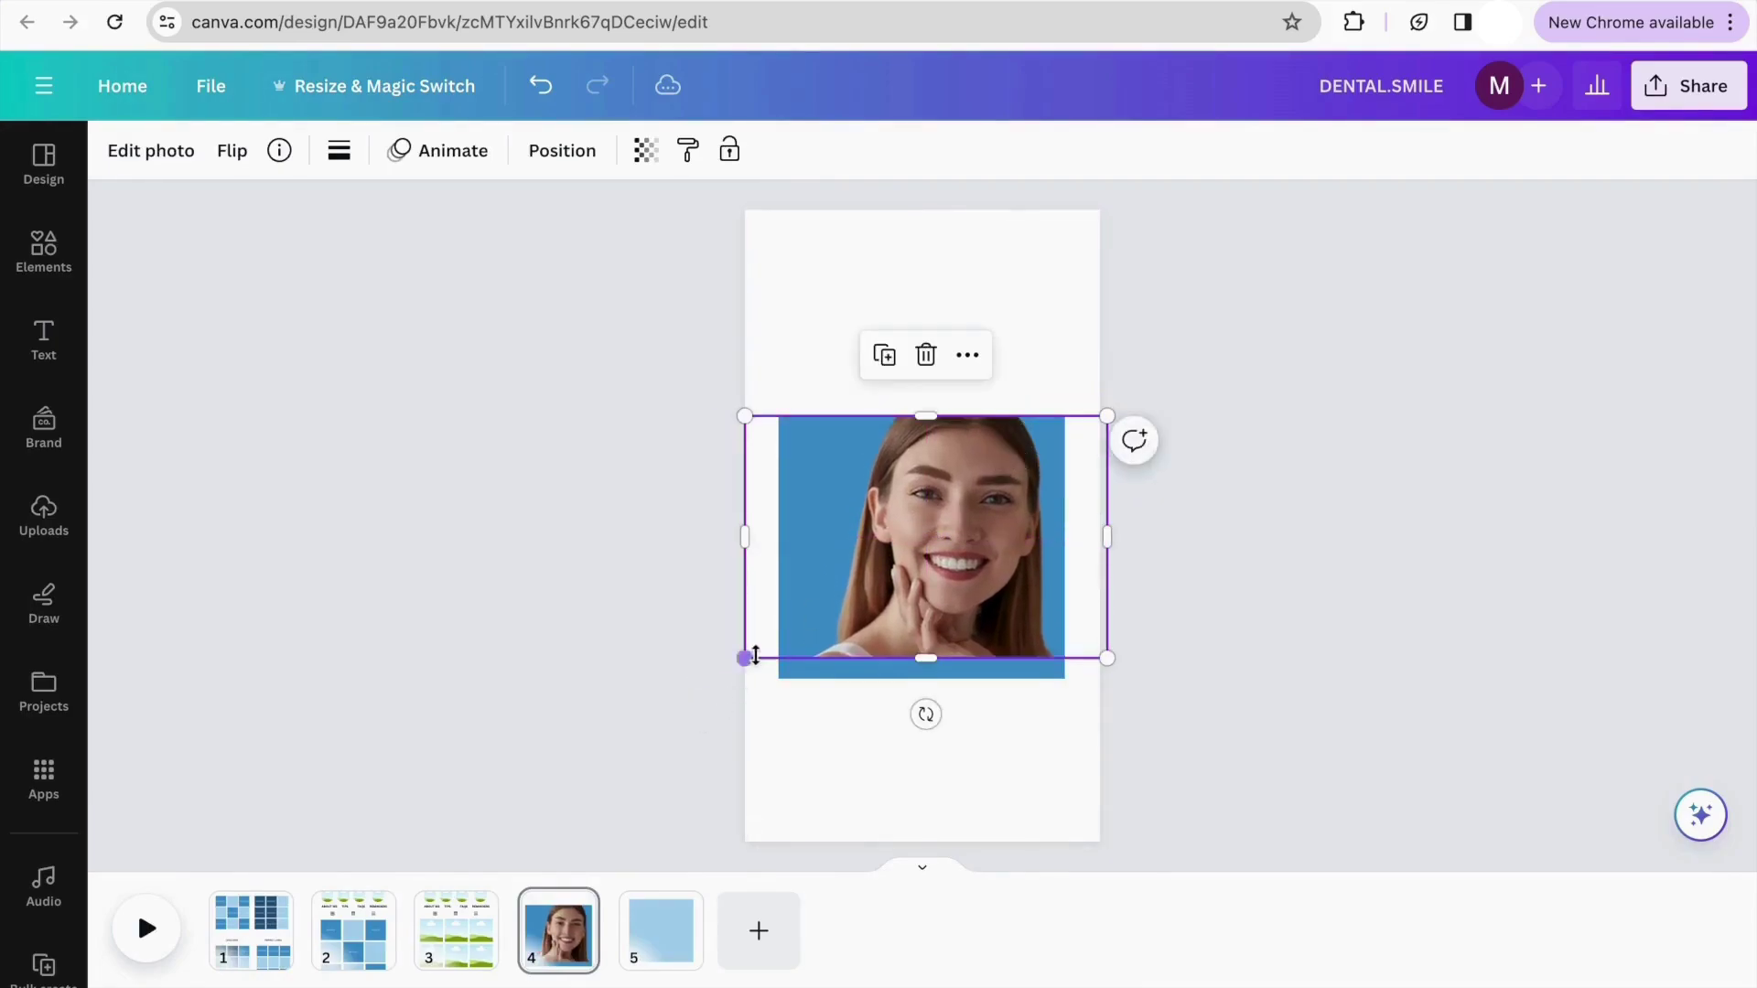
{"action": "left_click_drag", "start_coordinate": [740, 656], "coordinate": [713, 679]}
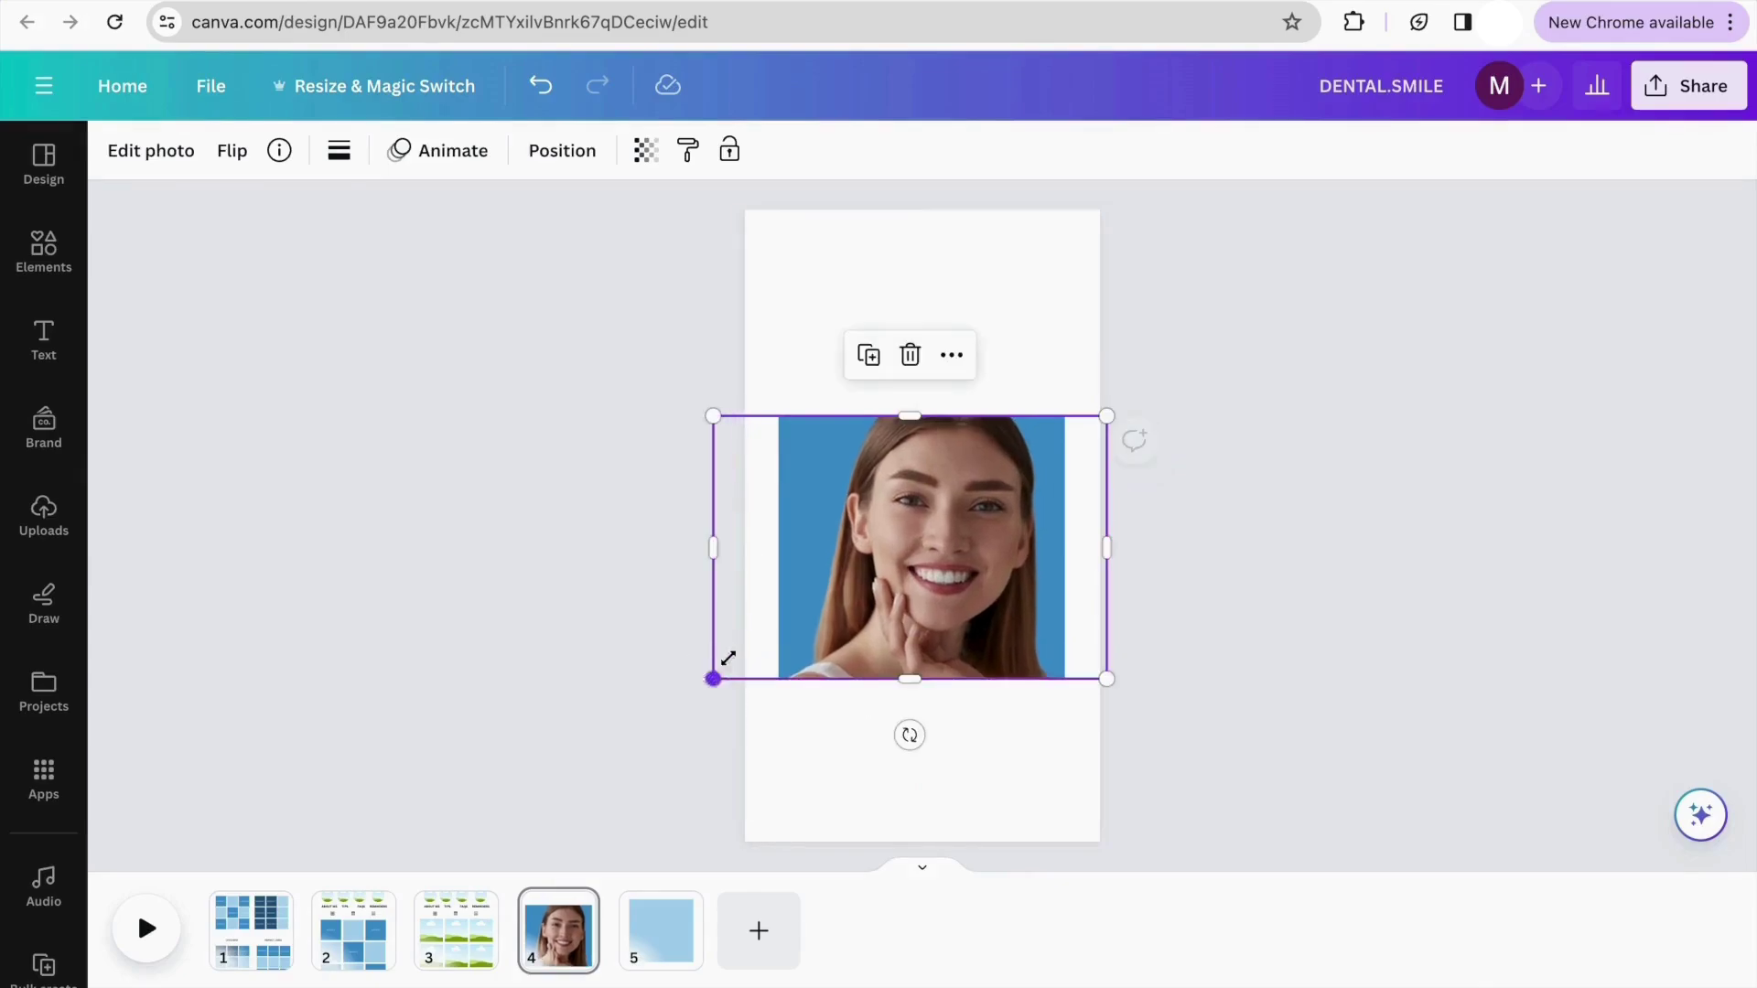
{"action": "left_click_drag", "start_coordinate": [933, 549], "coordinate": [947, 554]}
{"action": "left_click", "coordinate": [1259, 499]}
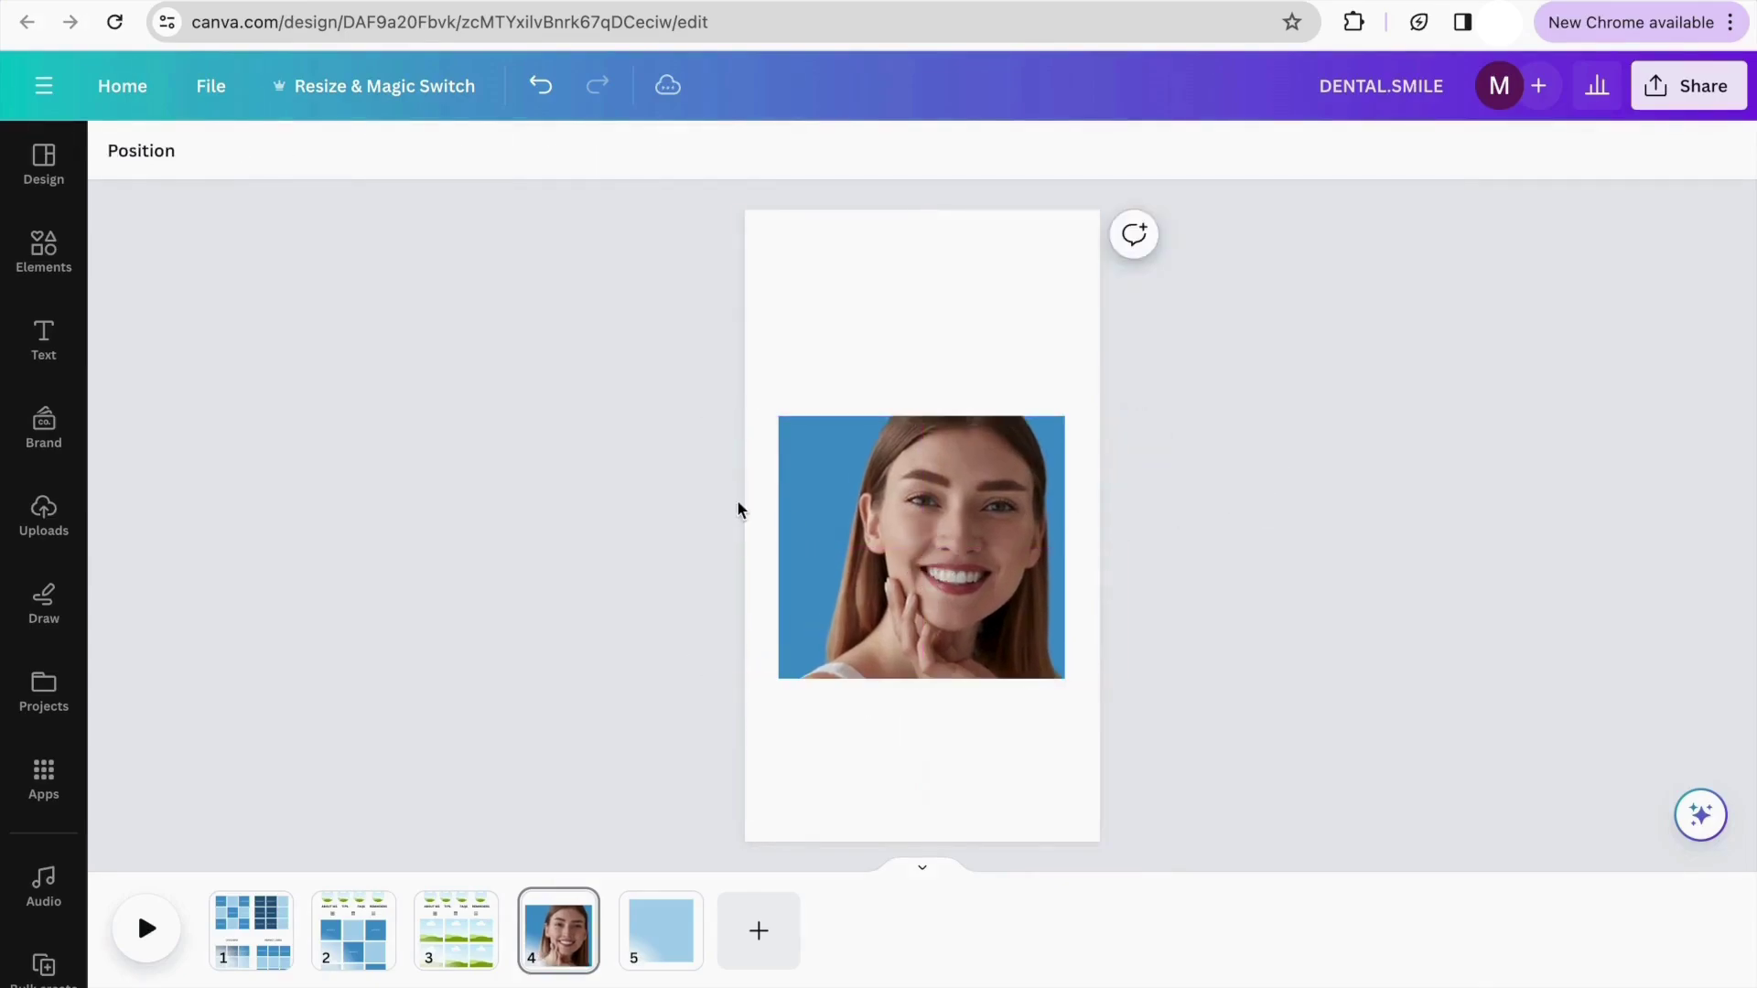
Add a text reading "get a brilliant smile" at size 66.5 across the woman photo on page 4
{"action": "left_click", "coordinate": [44, 249]}
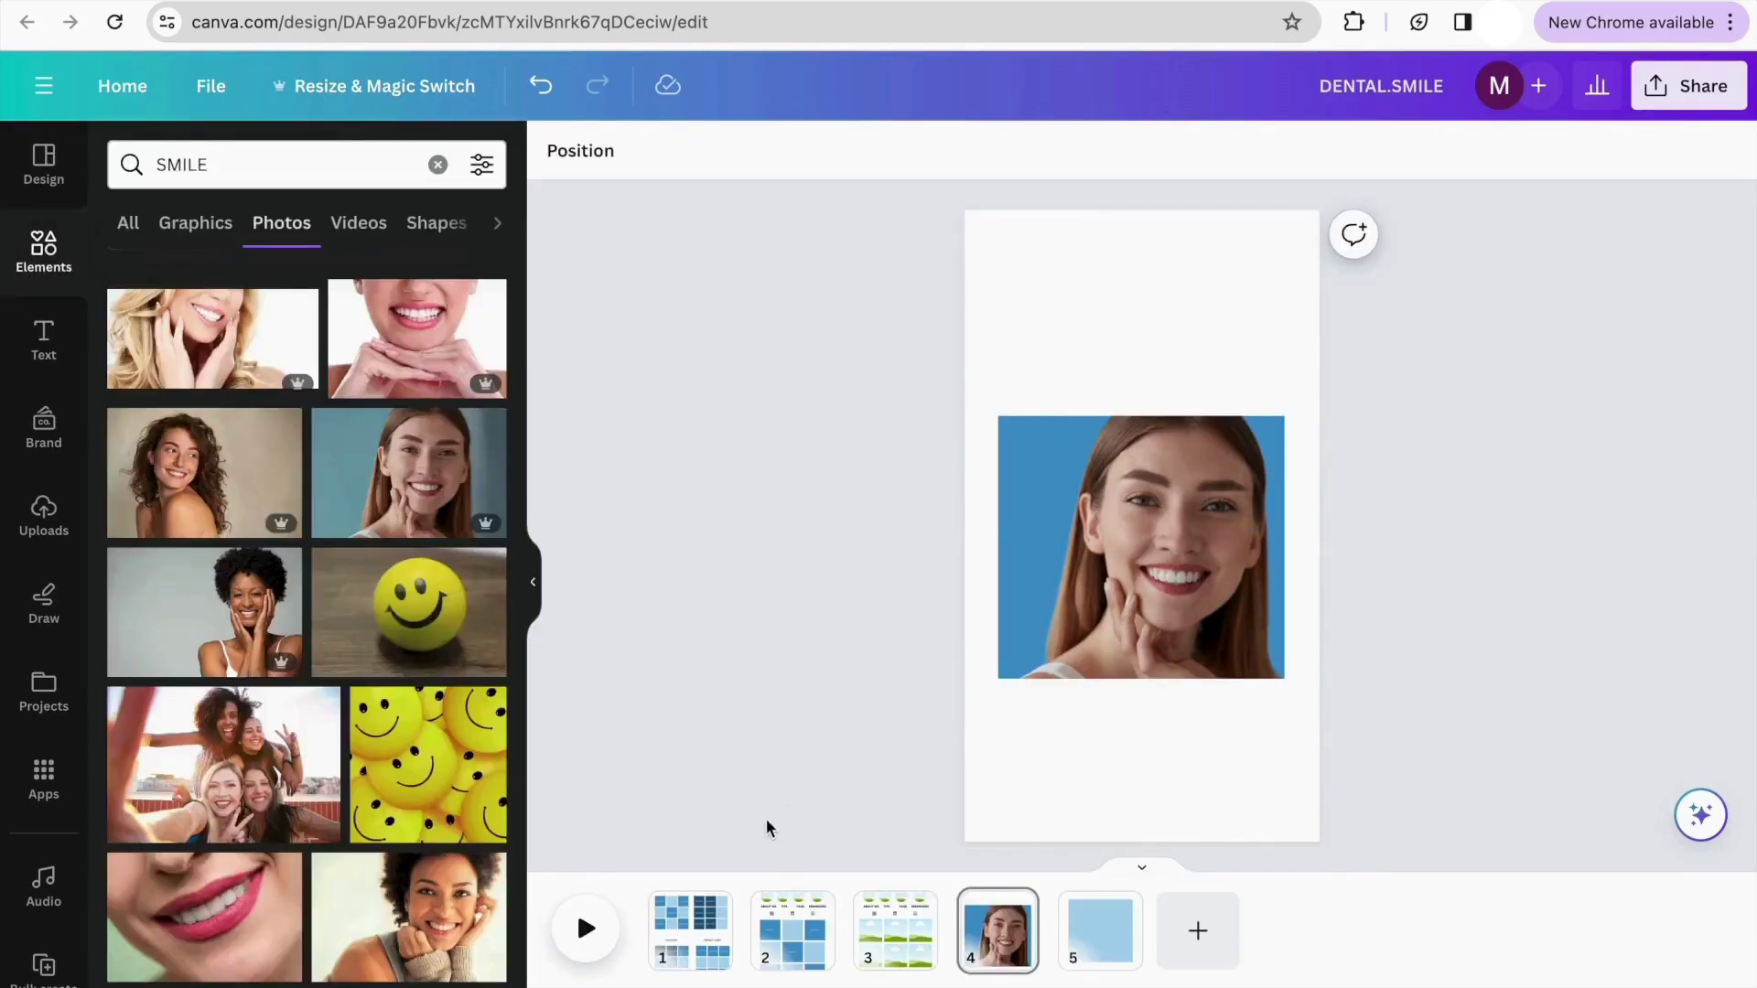
{"action": "key", "text": "t"}
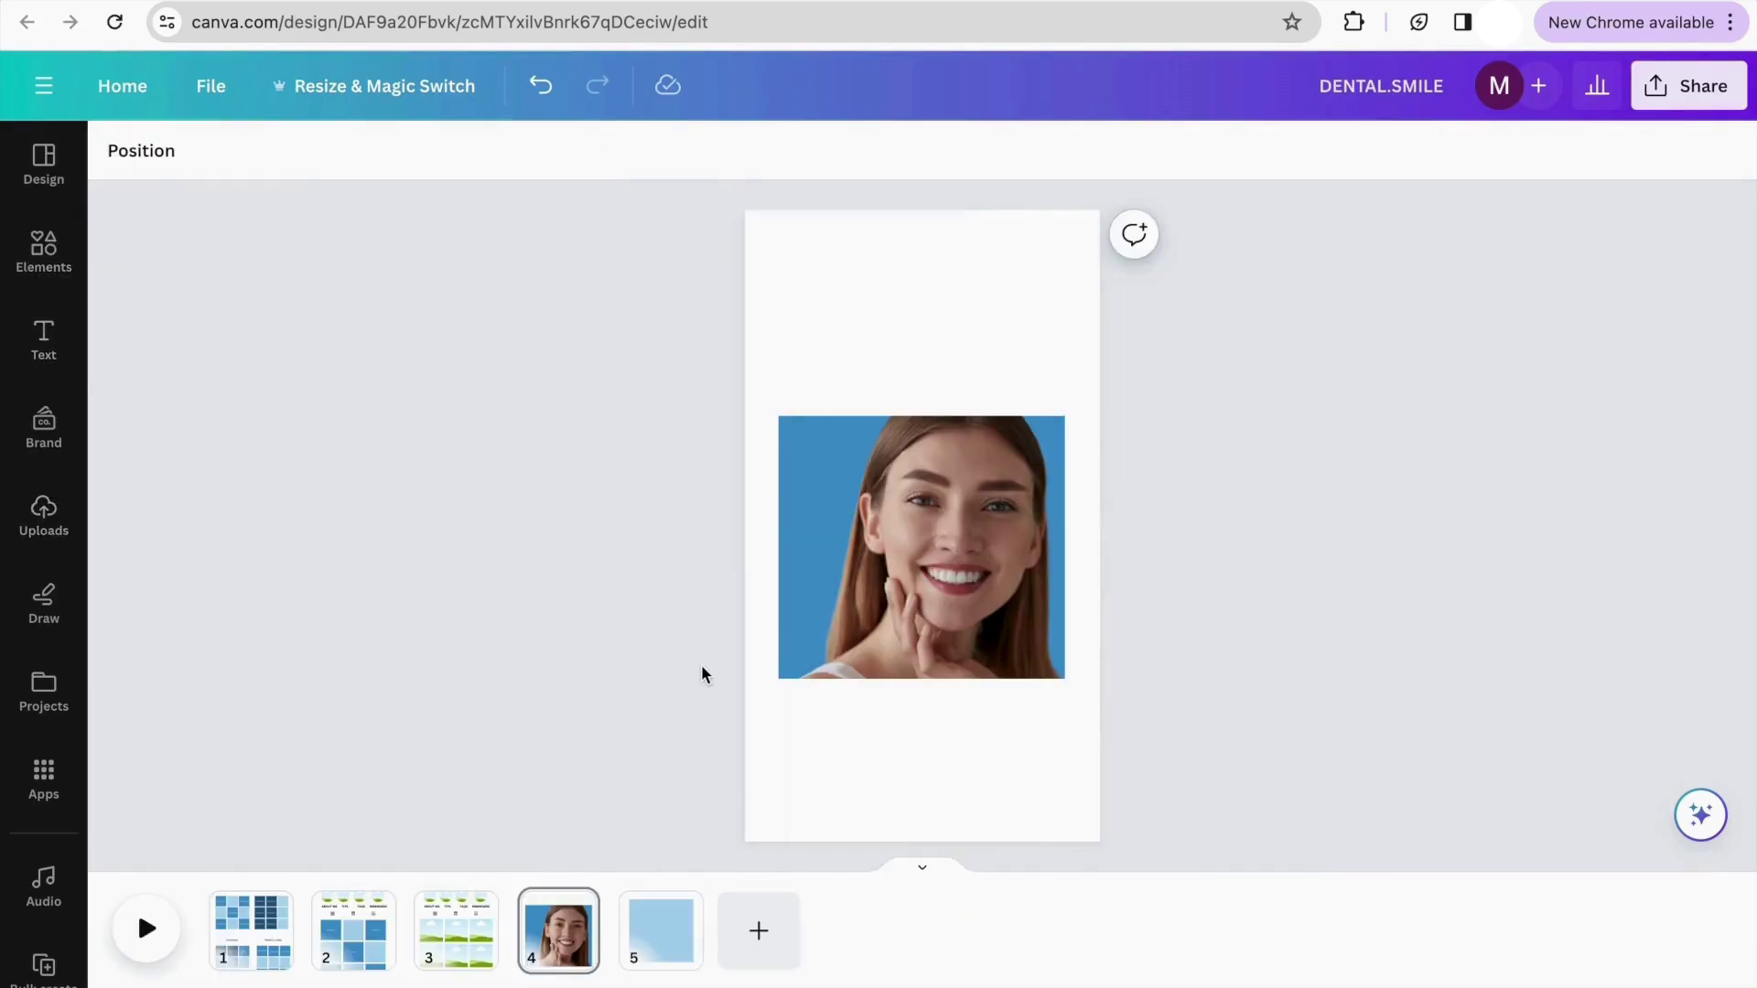
{"action": "key", "text": "BackSpace"}
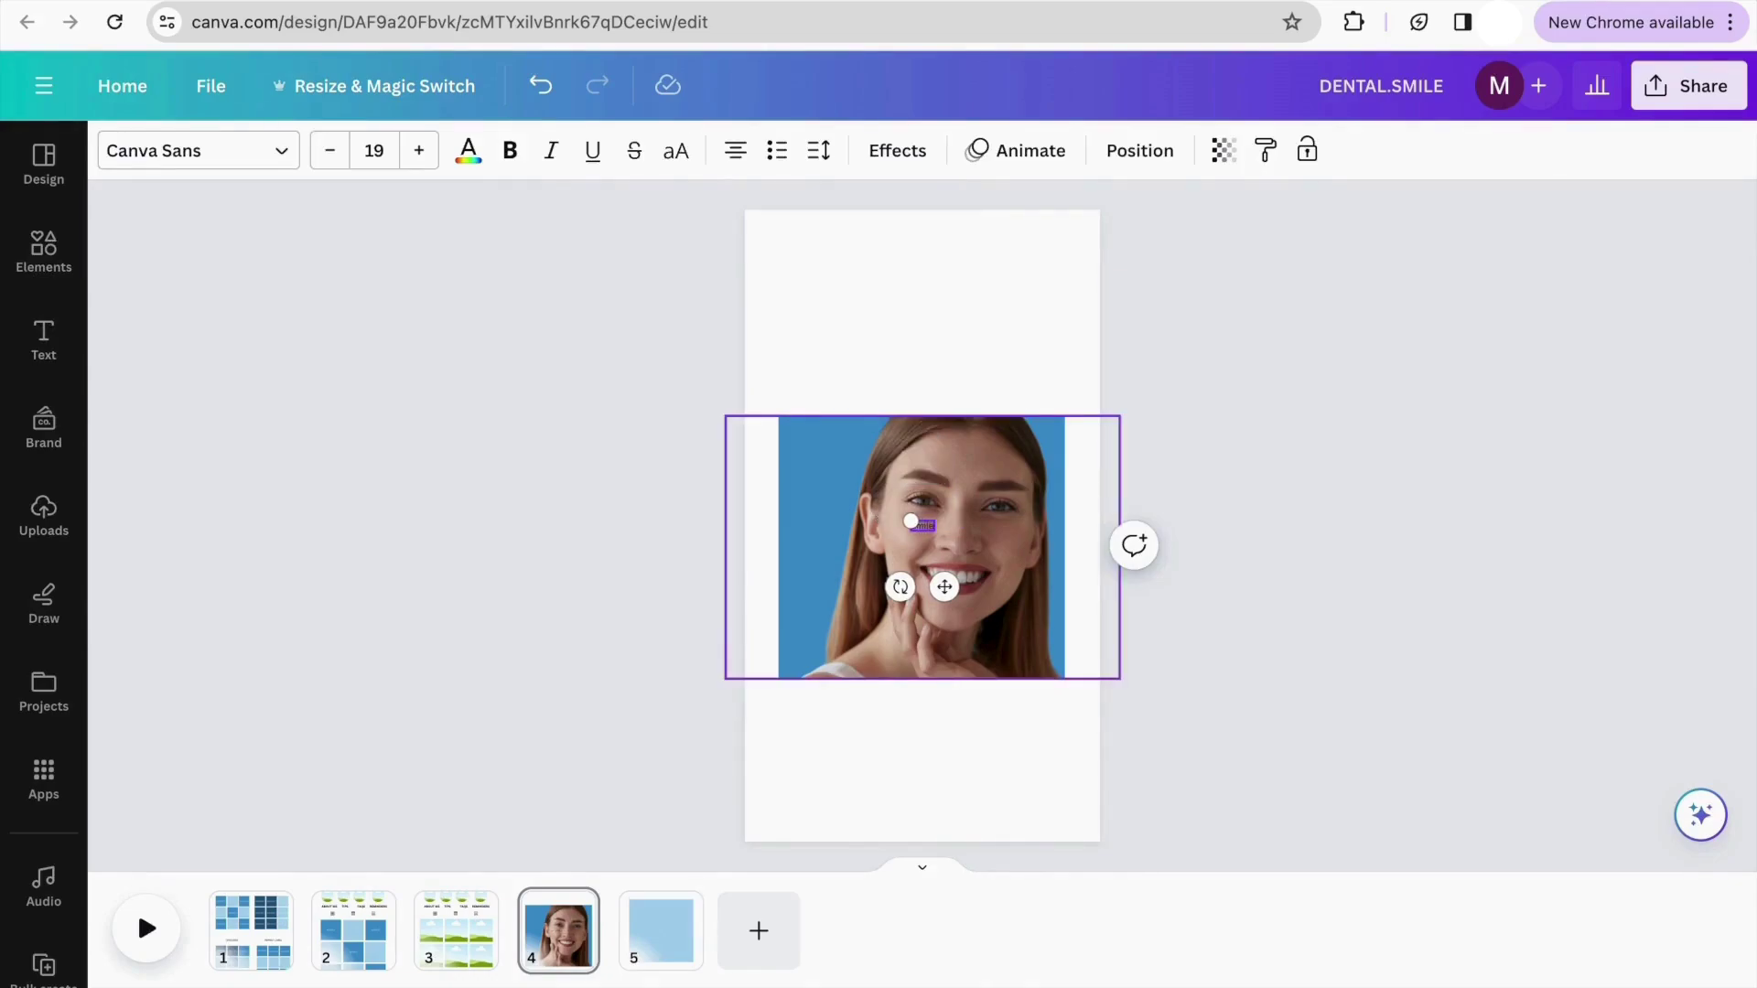
{"action": "left_click_drag", "start_coordinate": [989, 534], "coordinate": [1045, 514]}
Set the smile text in the Pinyon Script font, reading "Get a brilliant smile"
{"action": "left_click", "coordinate": [256, 165]}
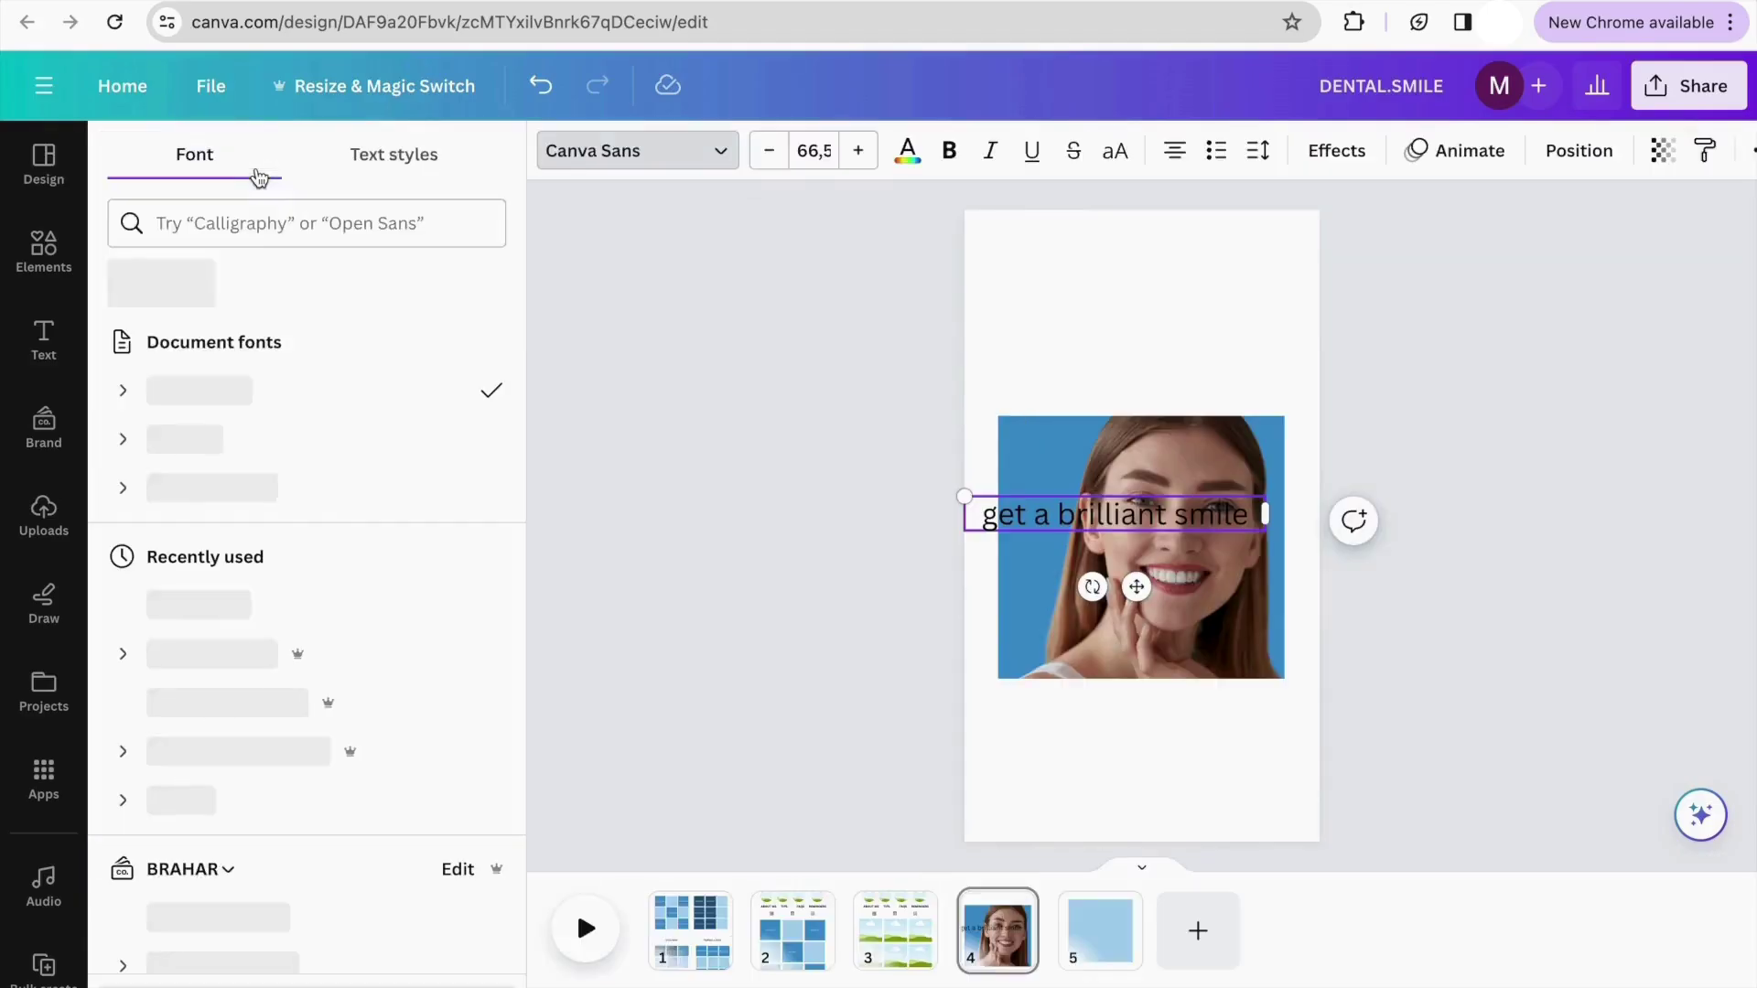
{"action": "scroll", "coordinate": [282, 725], "scroll_direction": "down", "scroll_amount": 3}
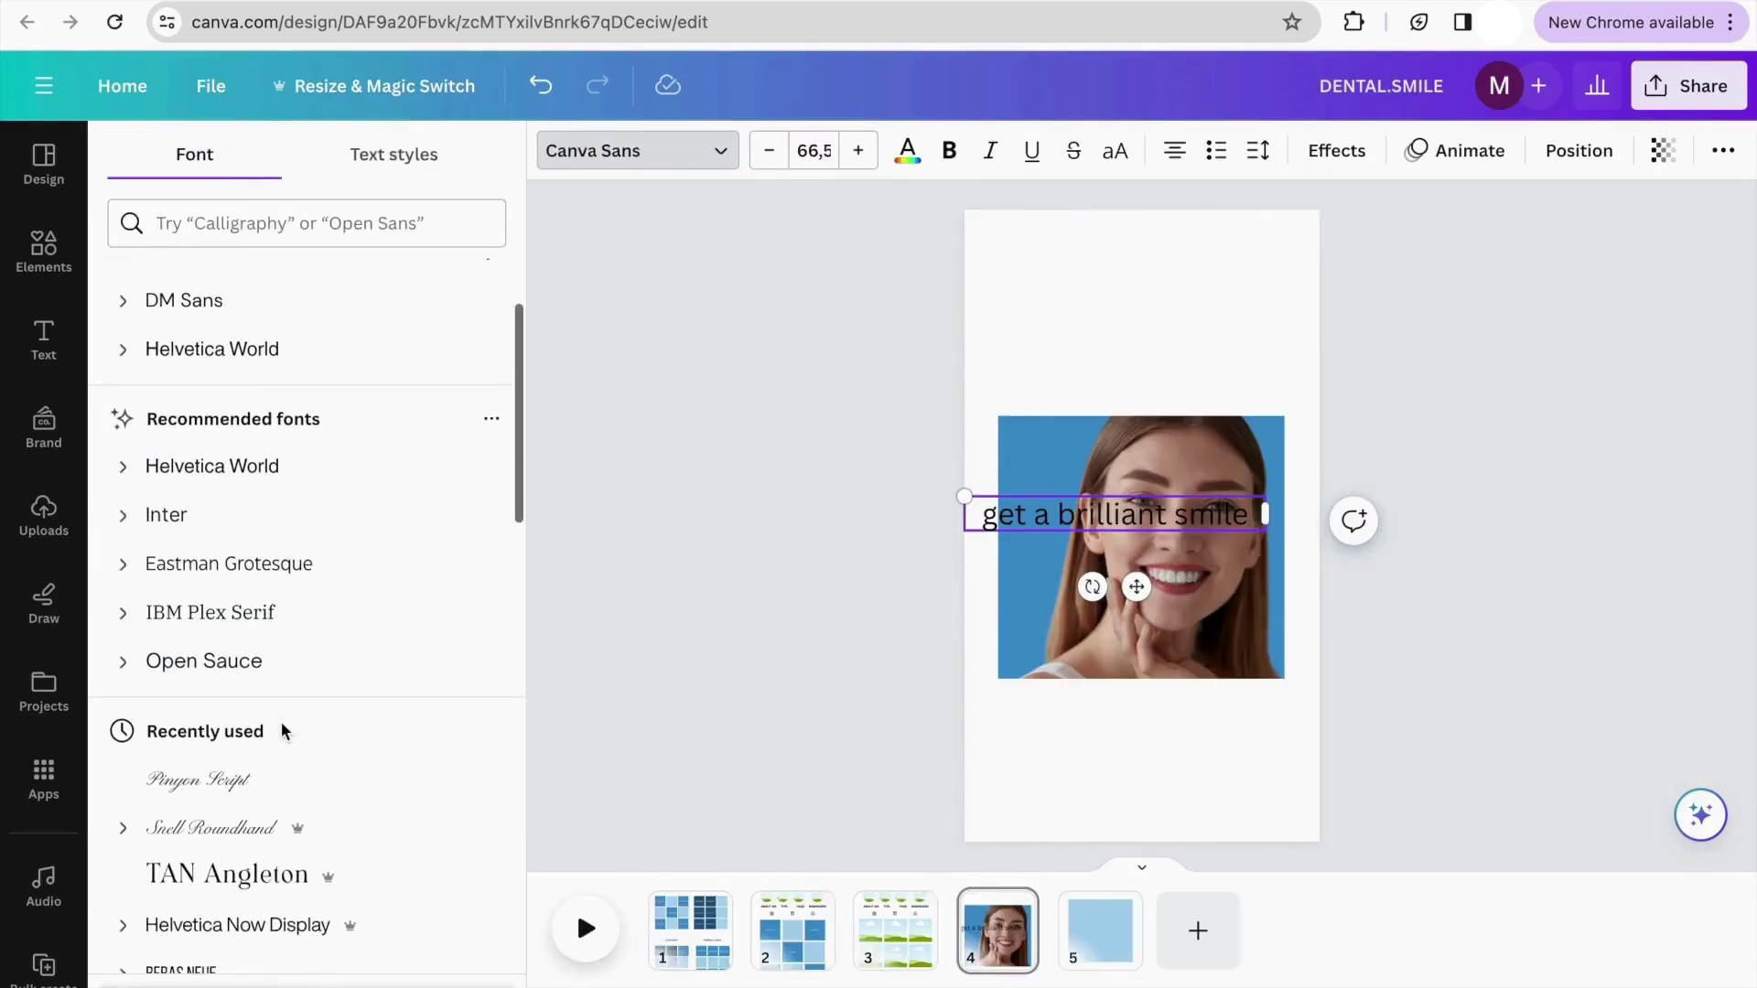
{"action": "left_click", "coordinate": [278, 768]}
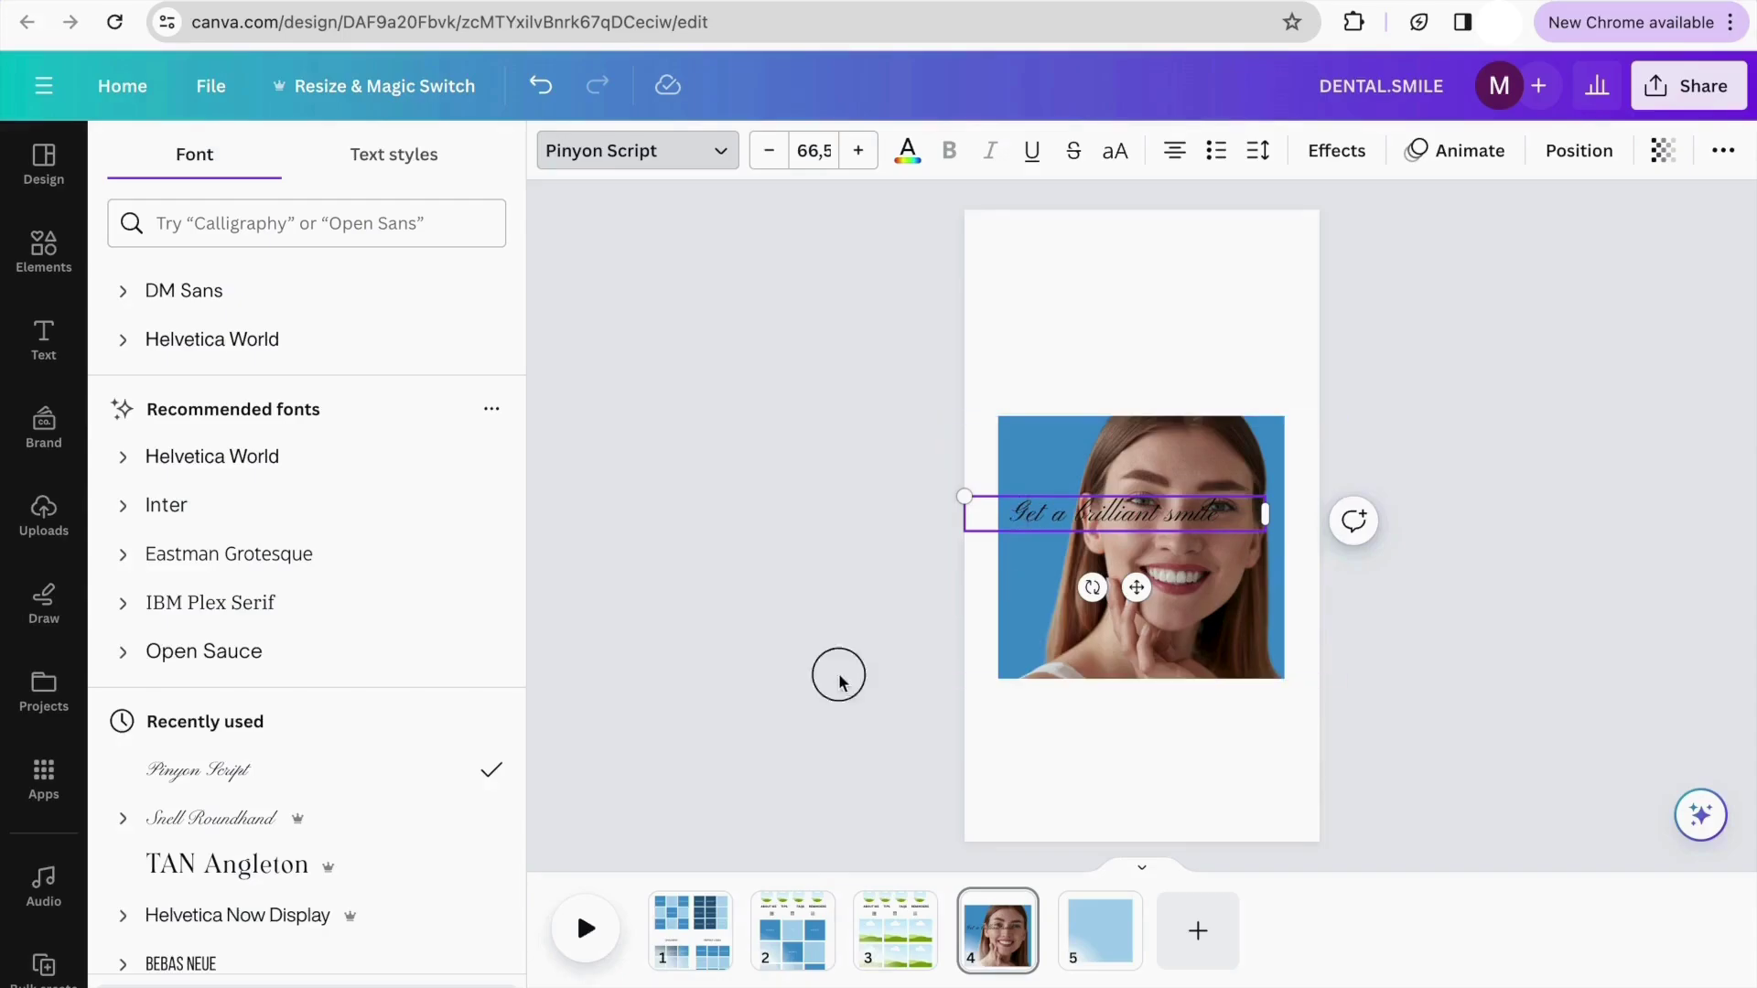
{"action": "left_click", "coordinate": [531, 618]}
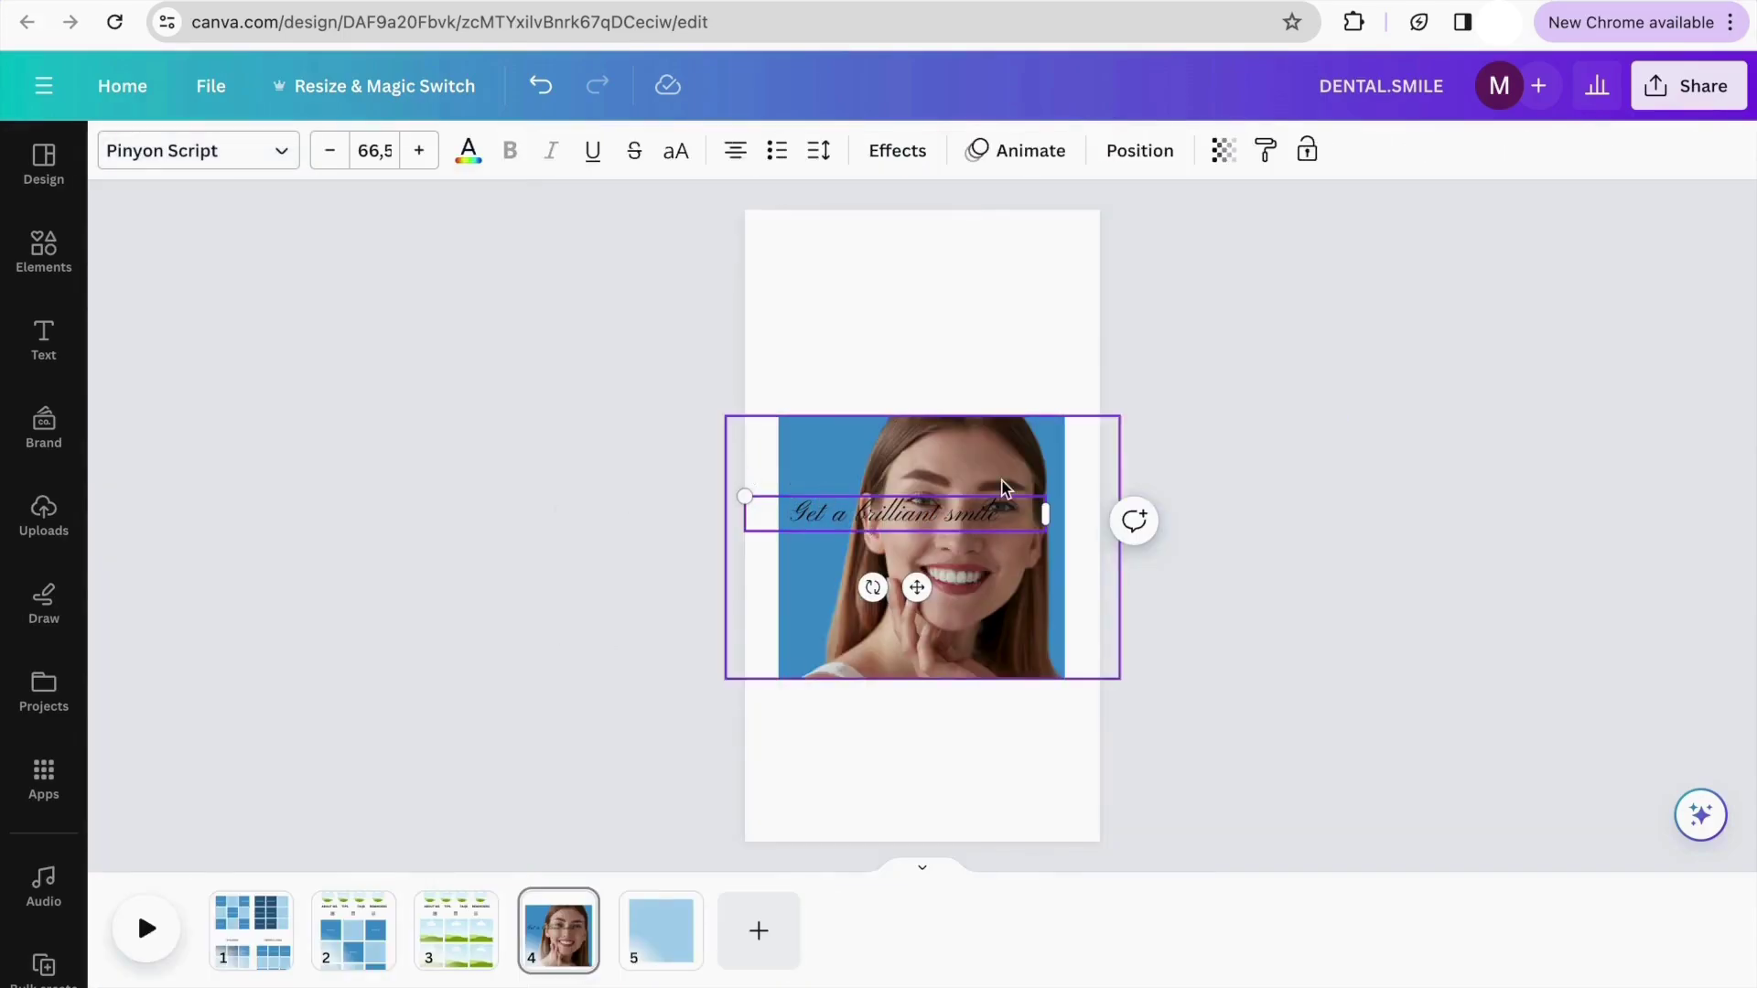
Color the "Get a brilliant smile" text with the palest light blue of the document colors
{"action": "left_click_drag", "start_coordinate": [1029, 518], "coordinate": [757, 513]}
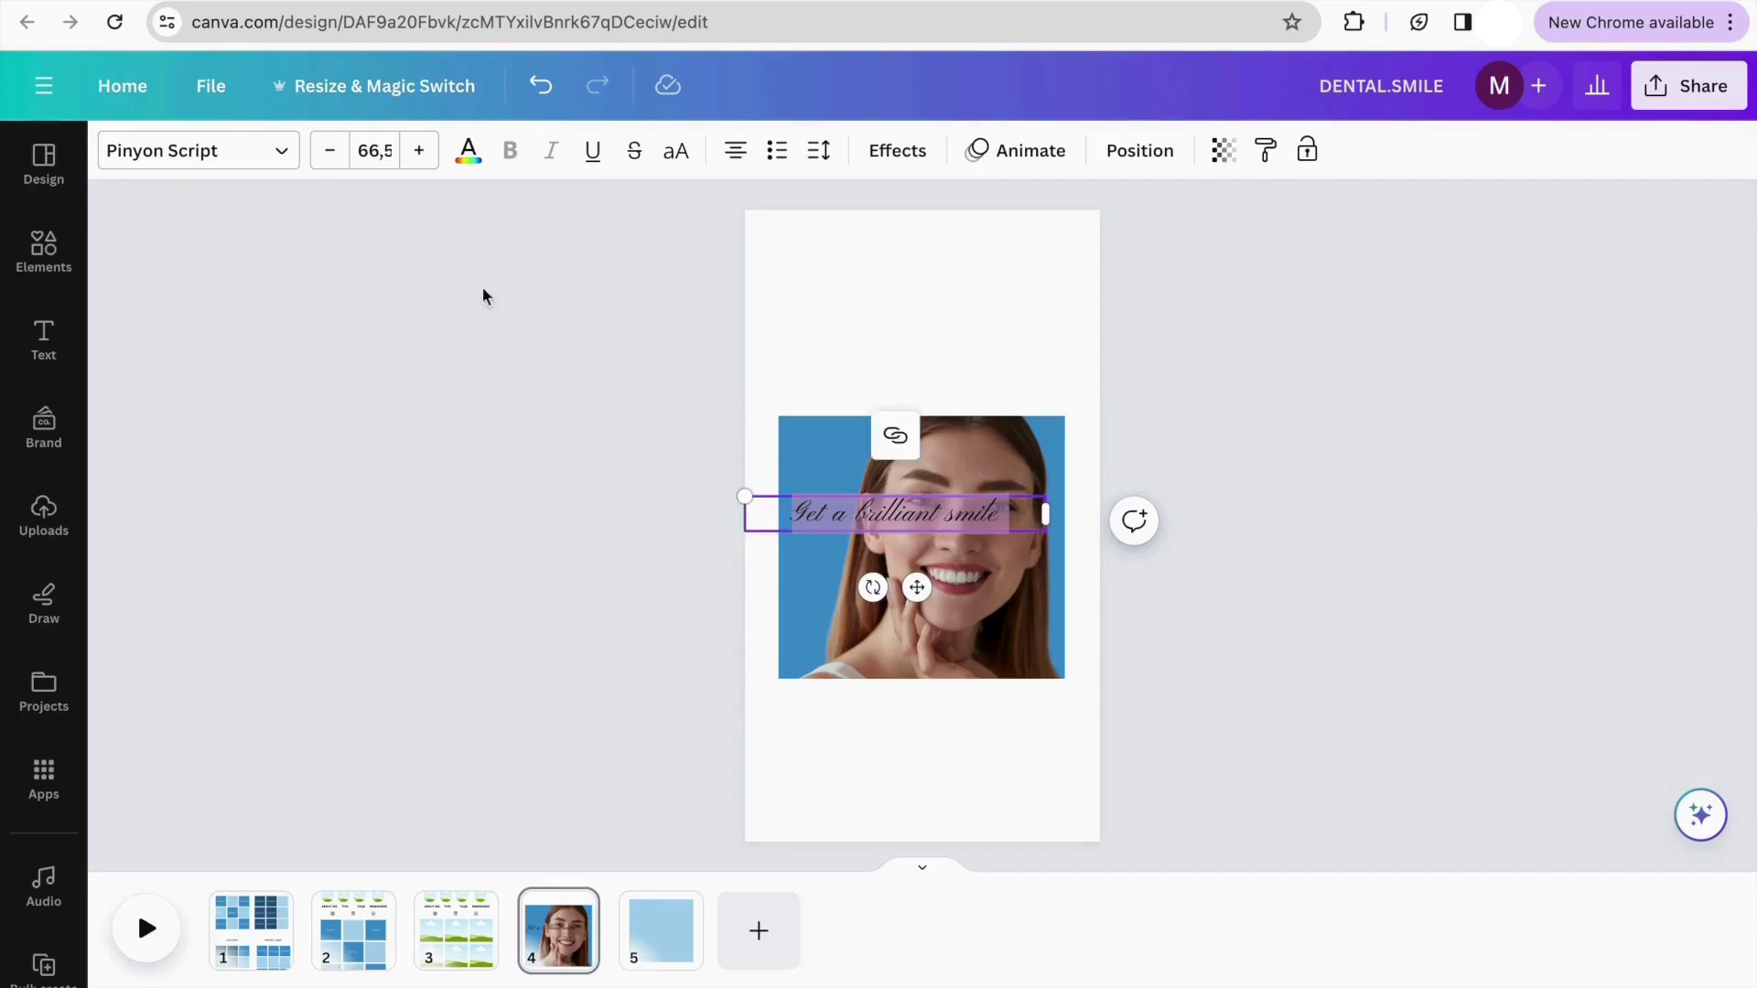
{"action": "left_click", "coordinate": [468, 152]}
{"action": "left_click", "coordinate": [410, 368]}
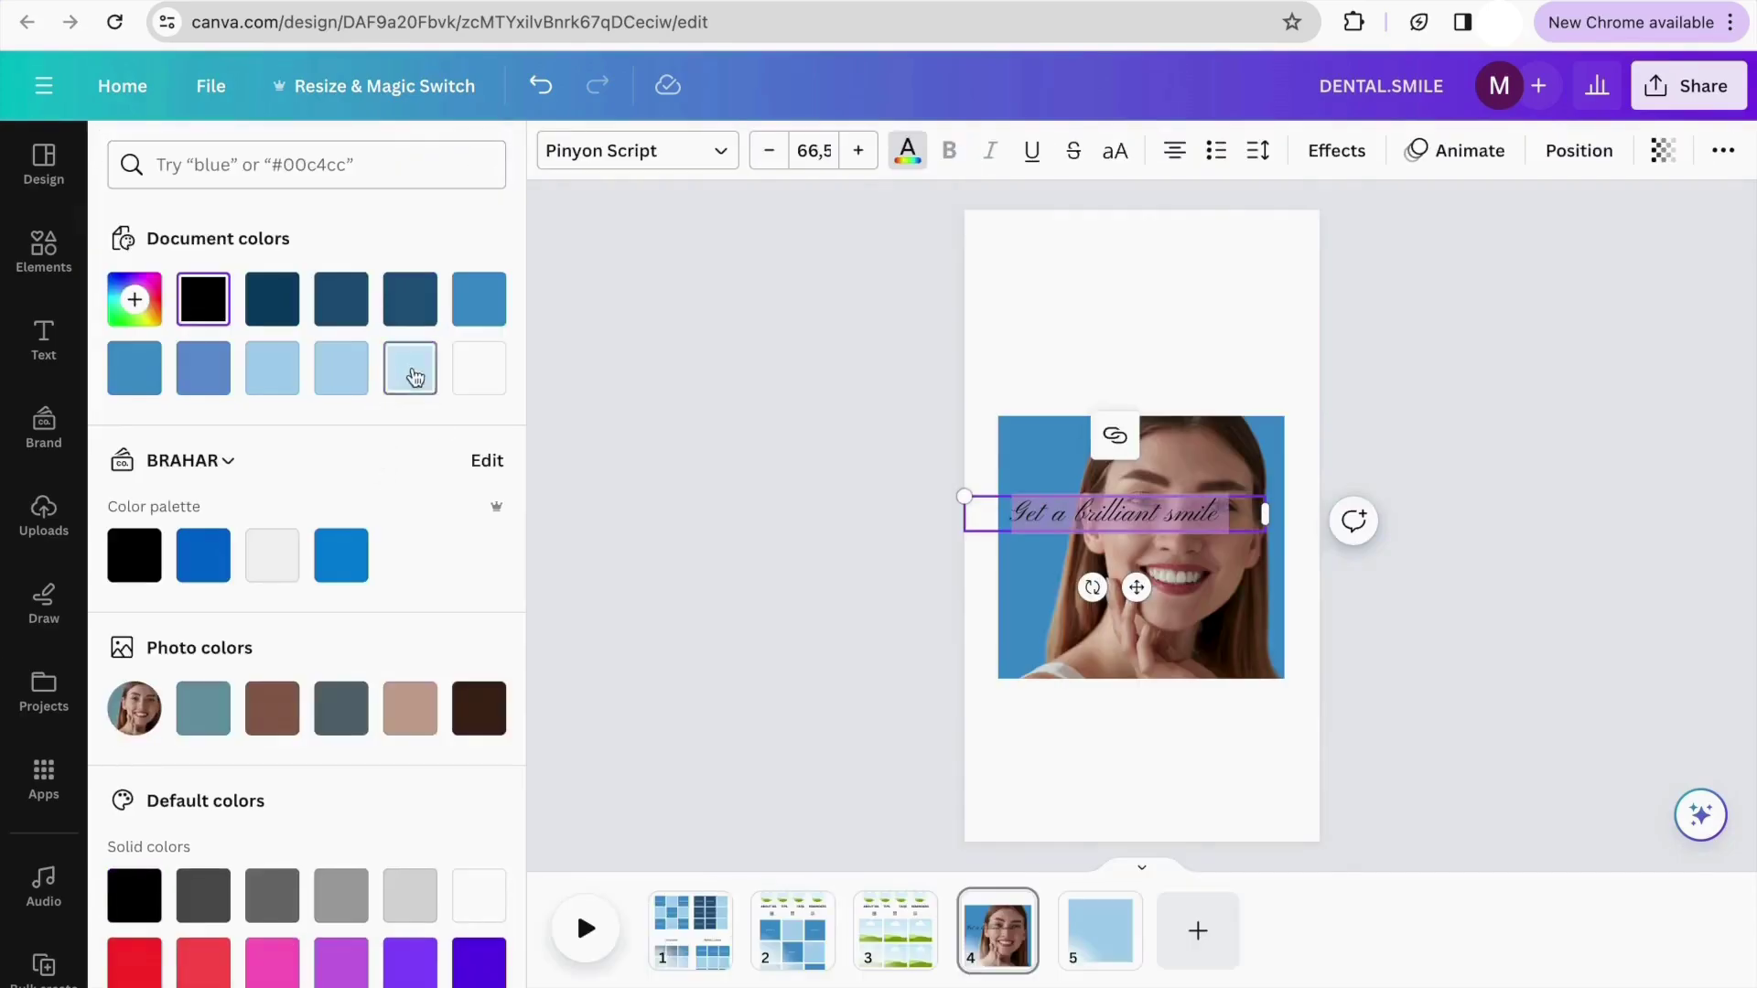
{"action": "left_click", "coordinate": [801, 604]}
{"action": "left_click", "coordinate": [717, 560]}
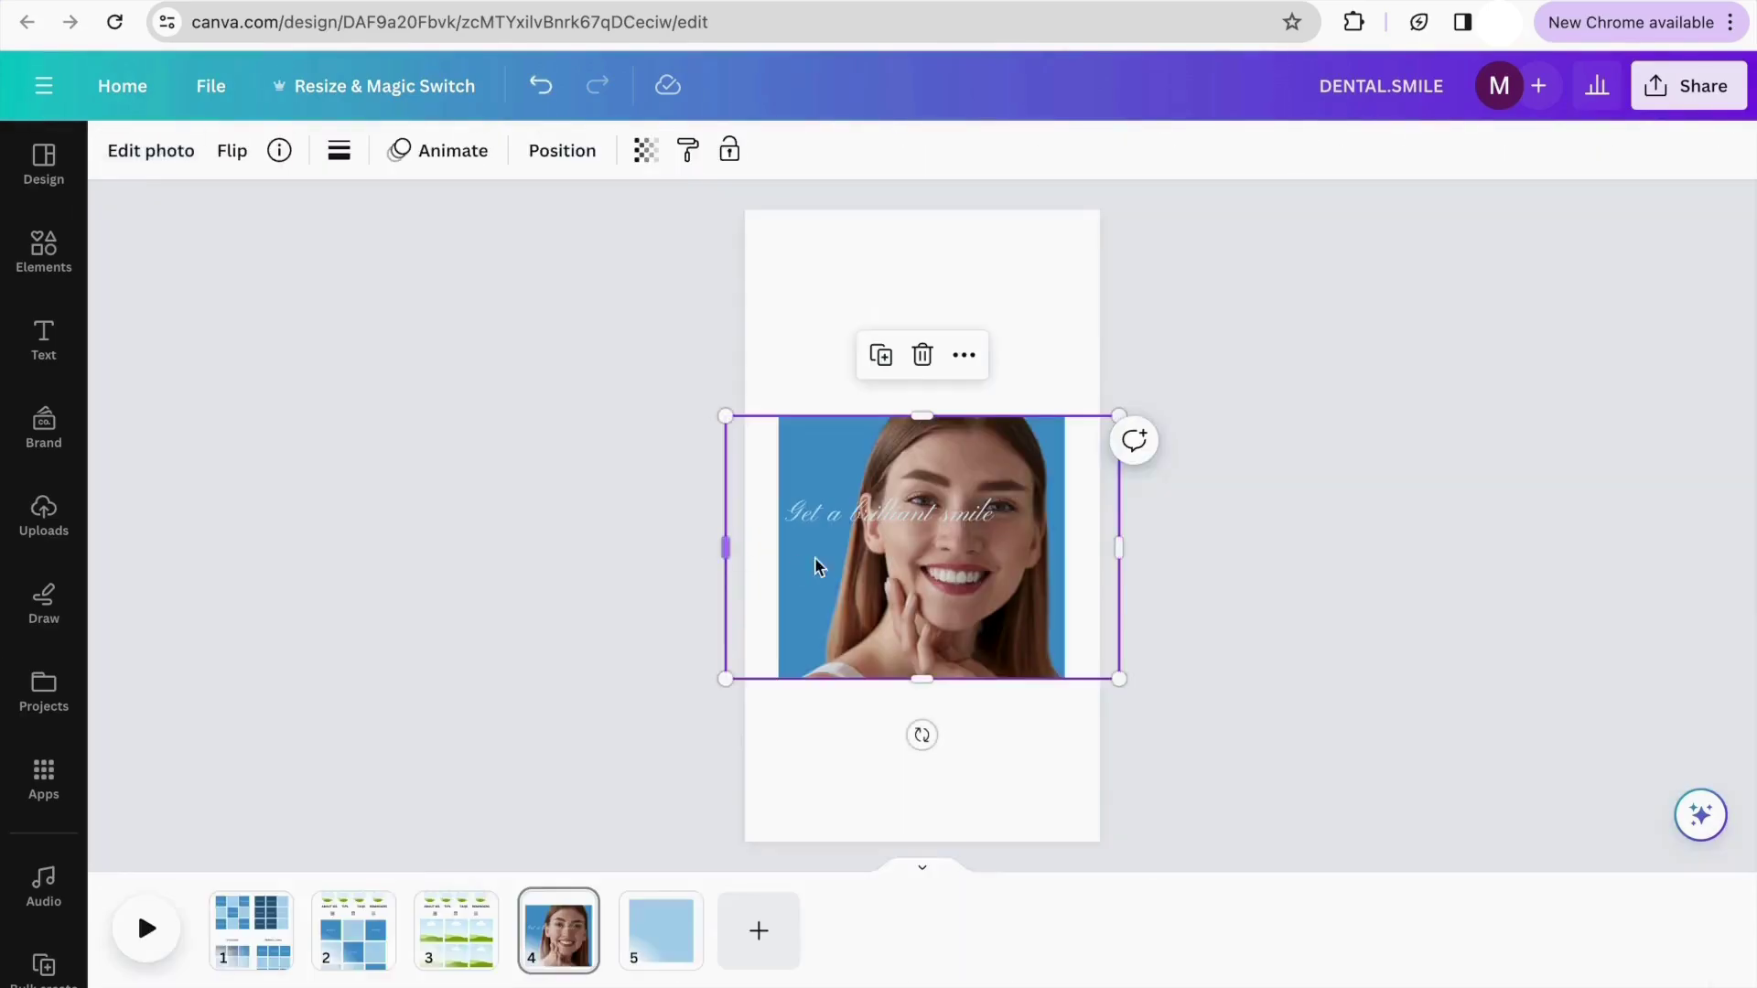
Rotate the smile text almost upright beside the woman's hair and apply the Curve shape effect at 26
{"action": "left_click", "coordinate": [890, 510]}
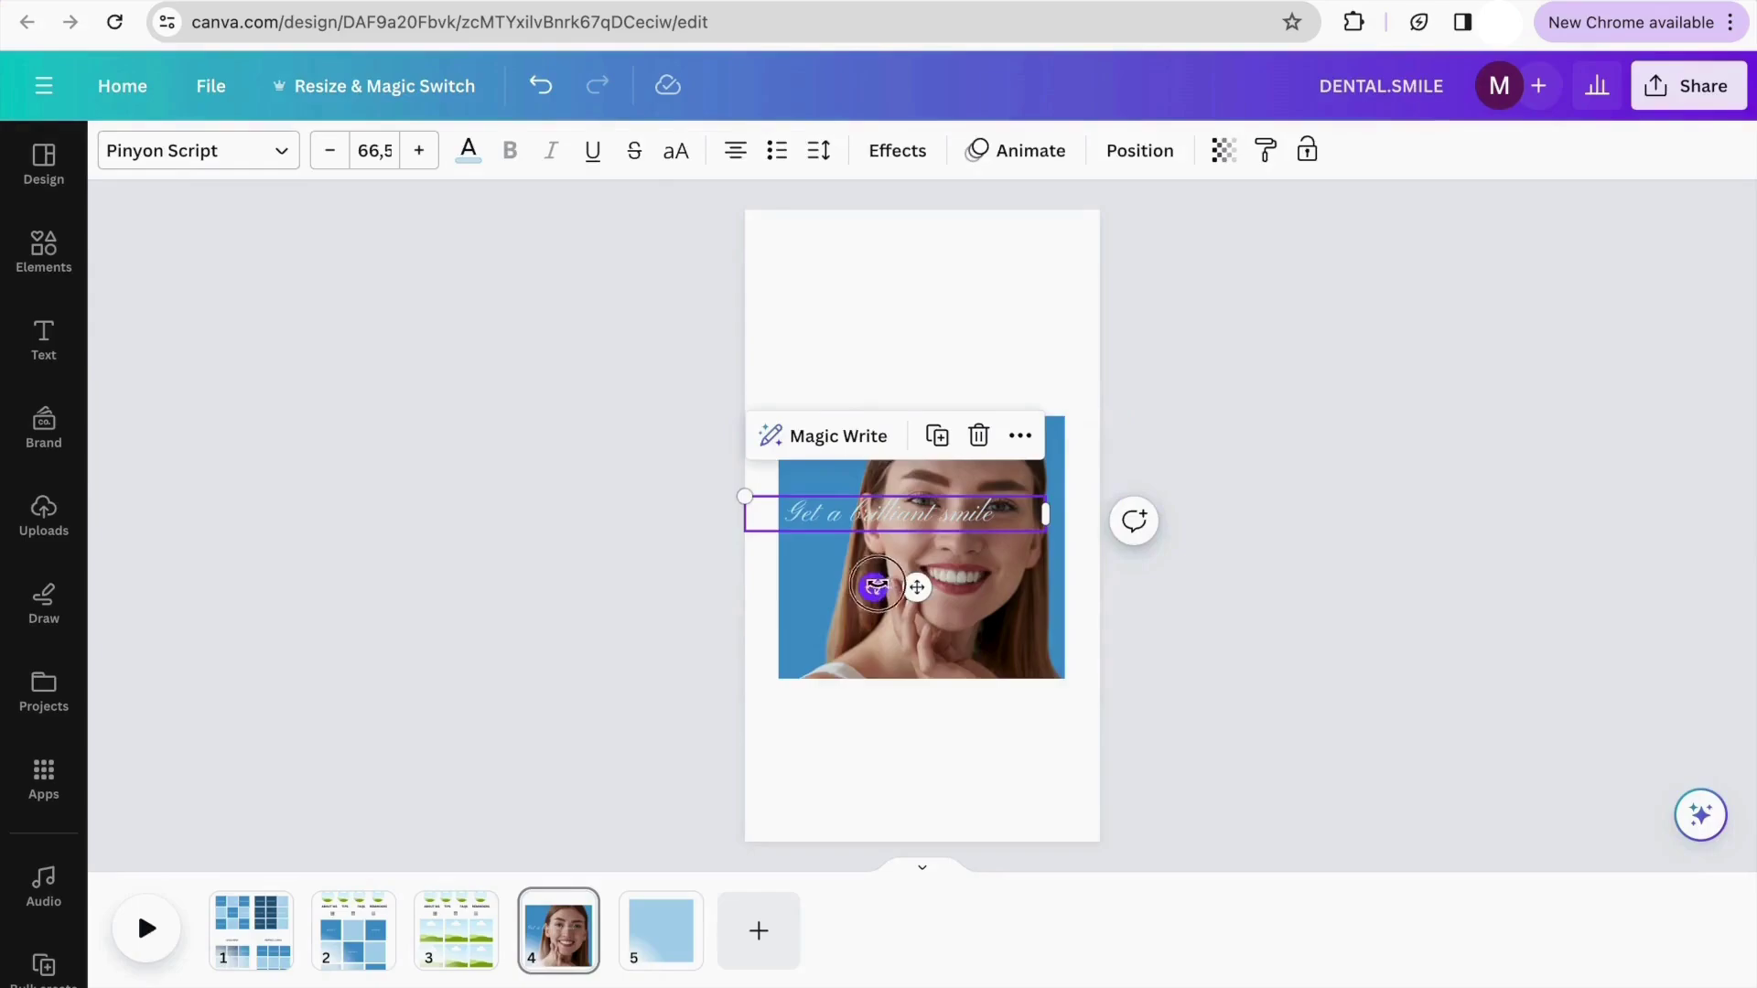
{"action": "left_click_drag", "start_coordinate": [880, 584], "coordinate": [858, 488]}
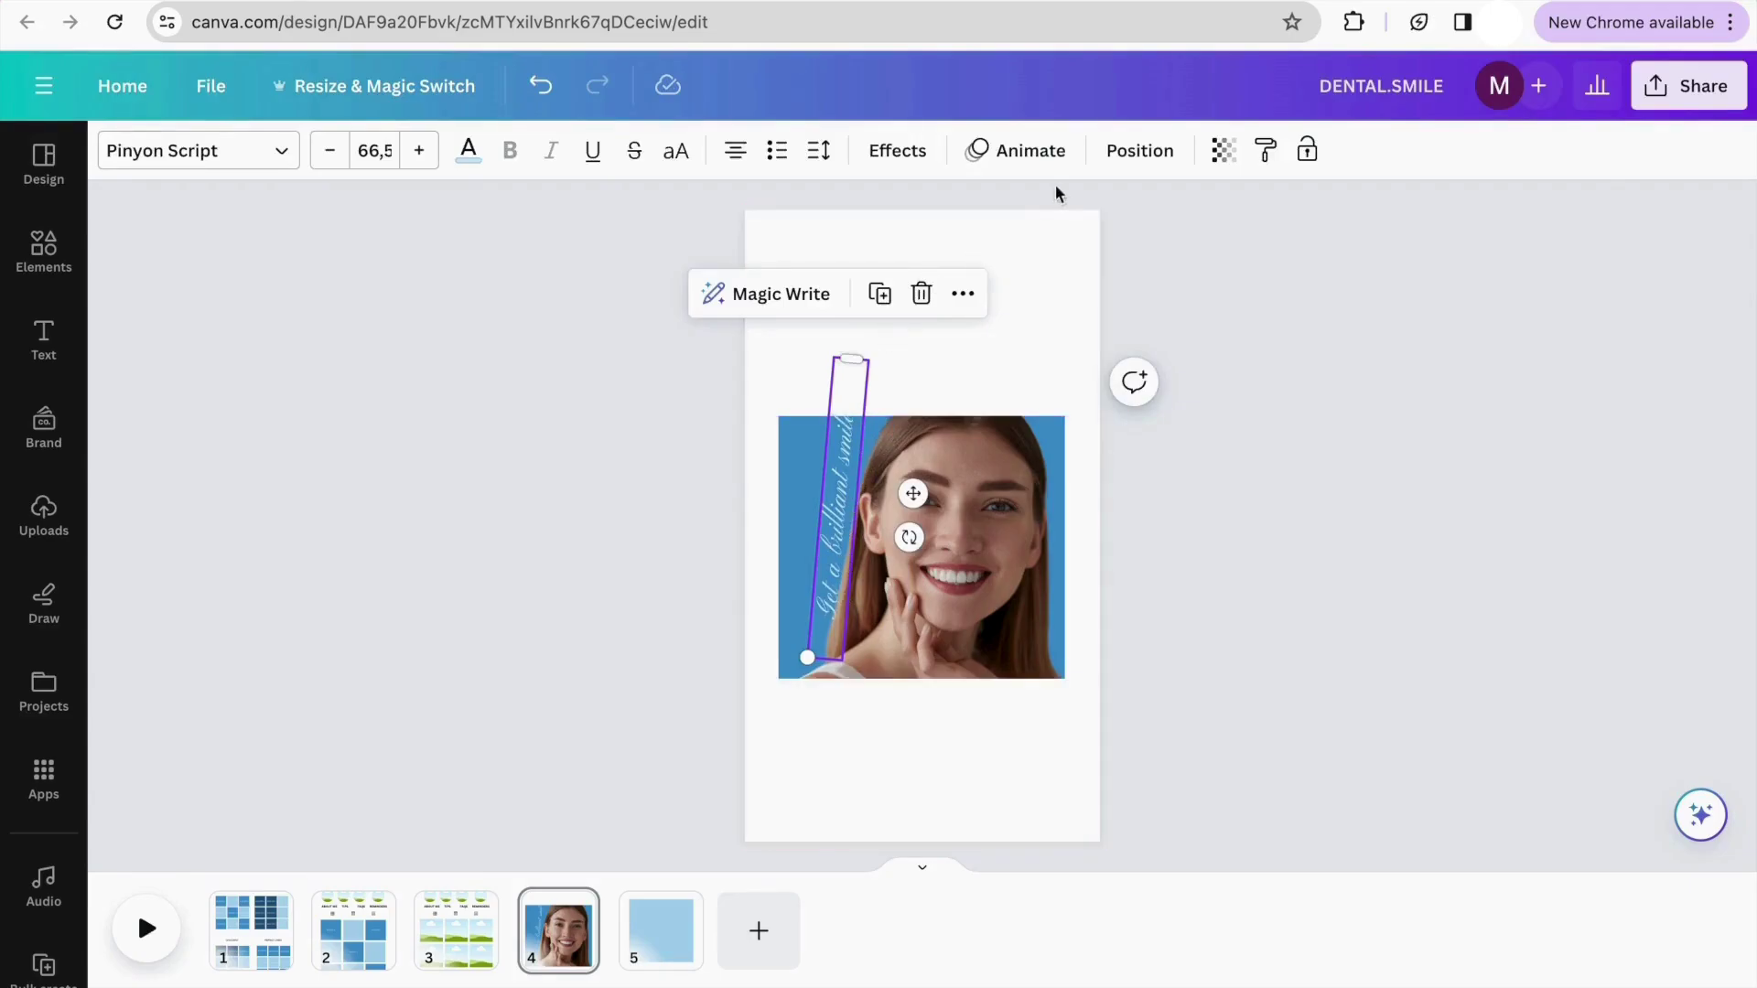
{"action": "left_click", "coordinate": [897, 150]}
{"action": "scroll", "coordinate": [412, 586], "scroll_direction": "down", "scroll_amount": 2}
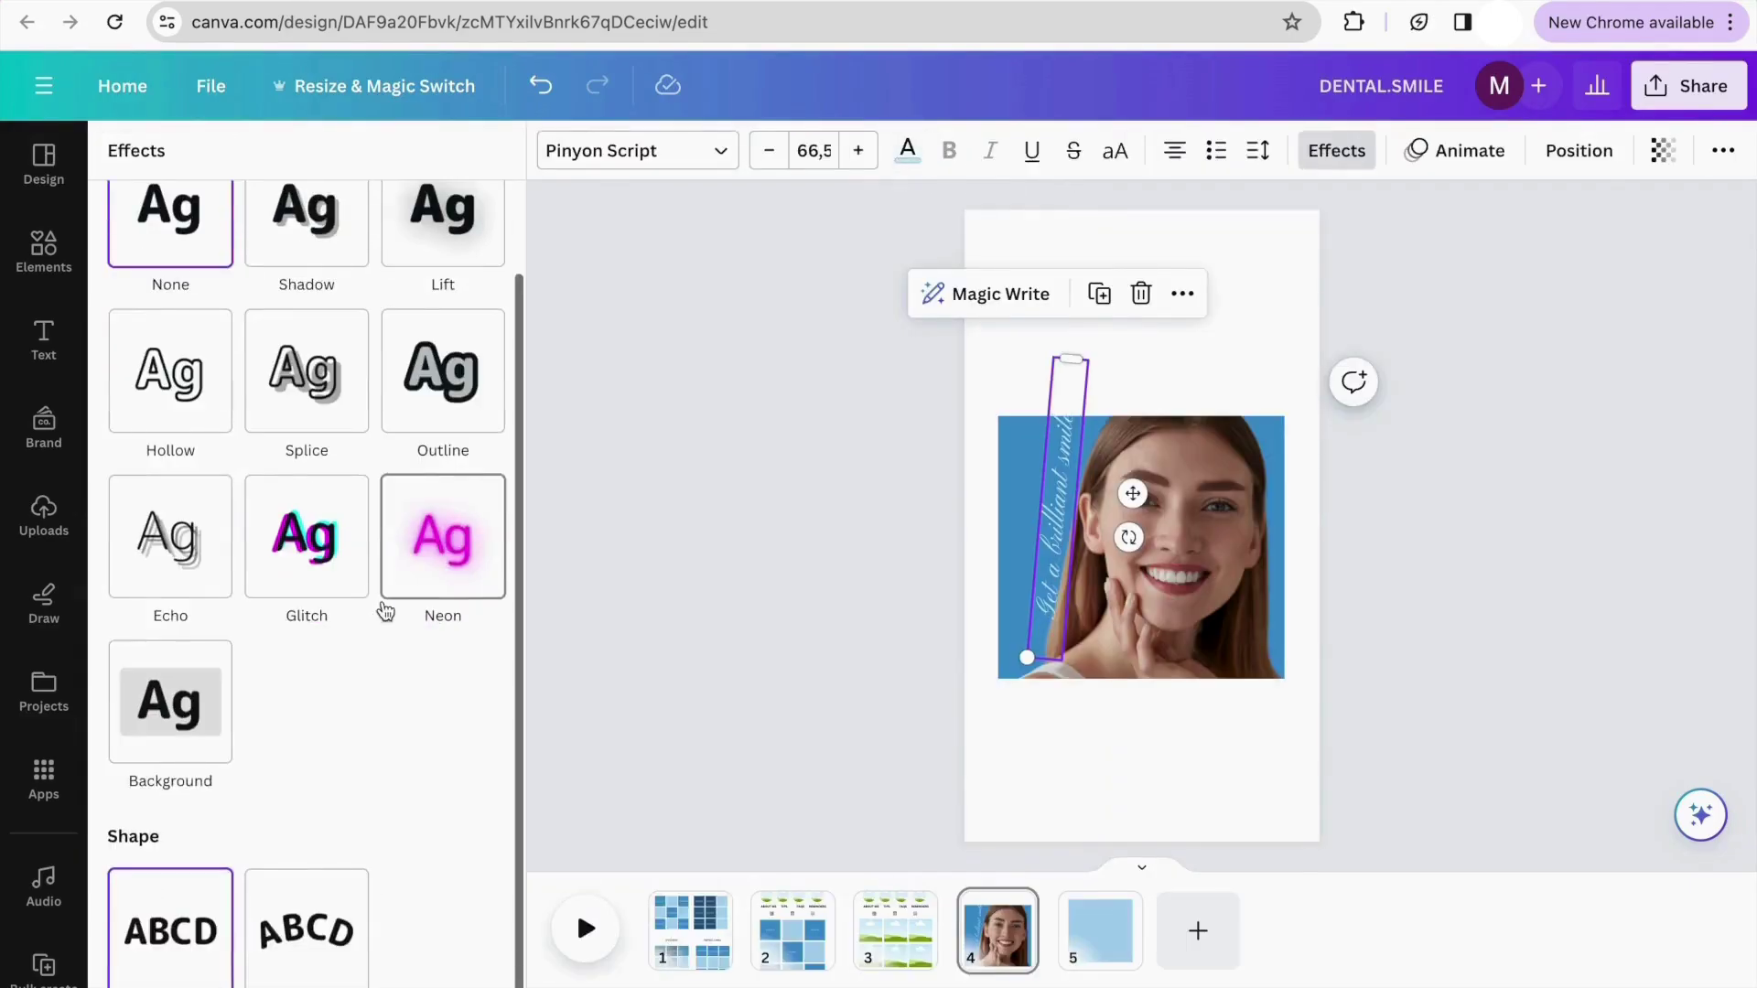
{"action": "left_click", "coordinate": [304, 965]}
{"action": "scroll", "coordinate": [302, 888], "scroll_direction": "down", "scroll_amount": 1}
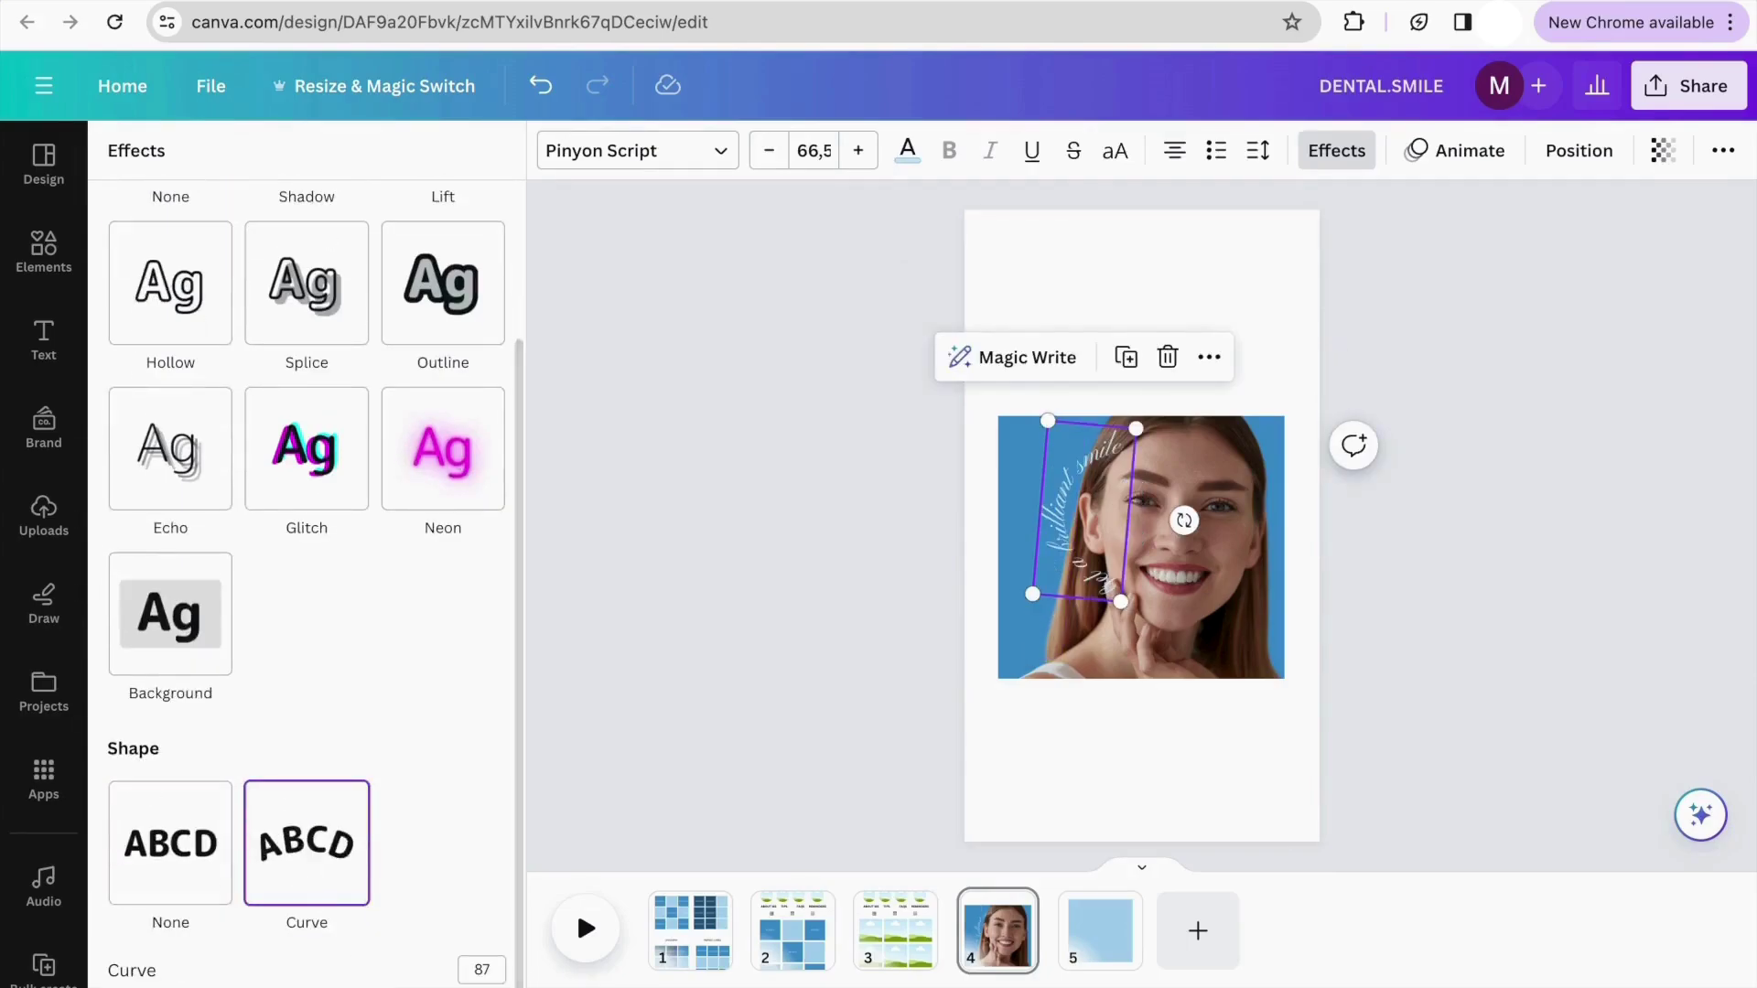
{"action": "left_click_drag", "start_coordinate": [478, 985], "coordinate": [357, 985]}
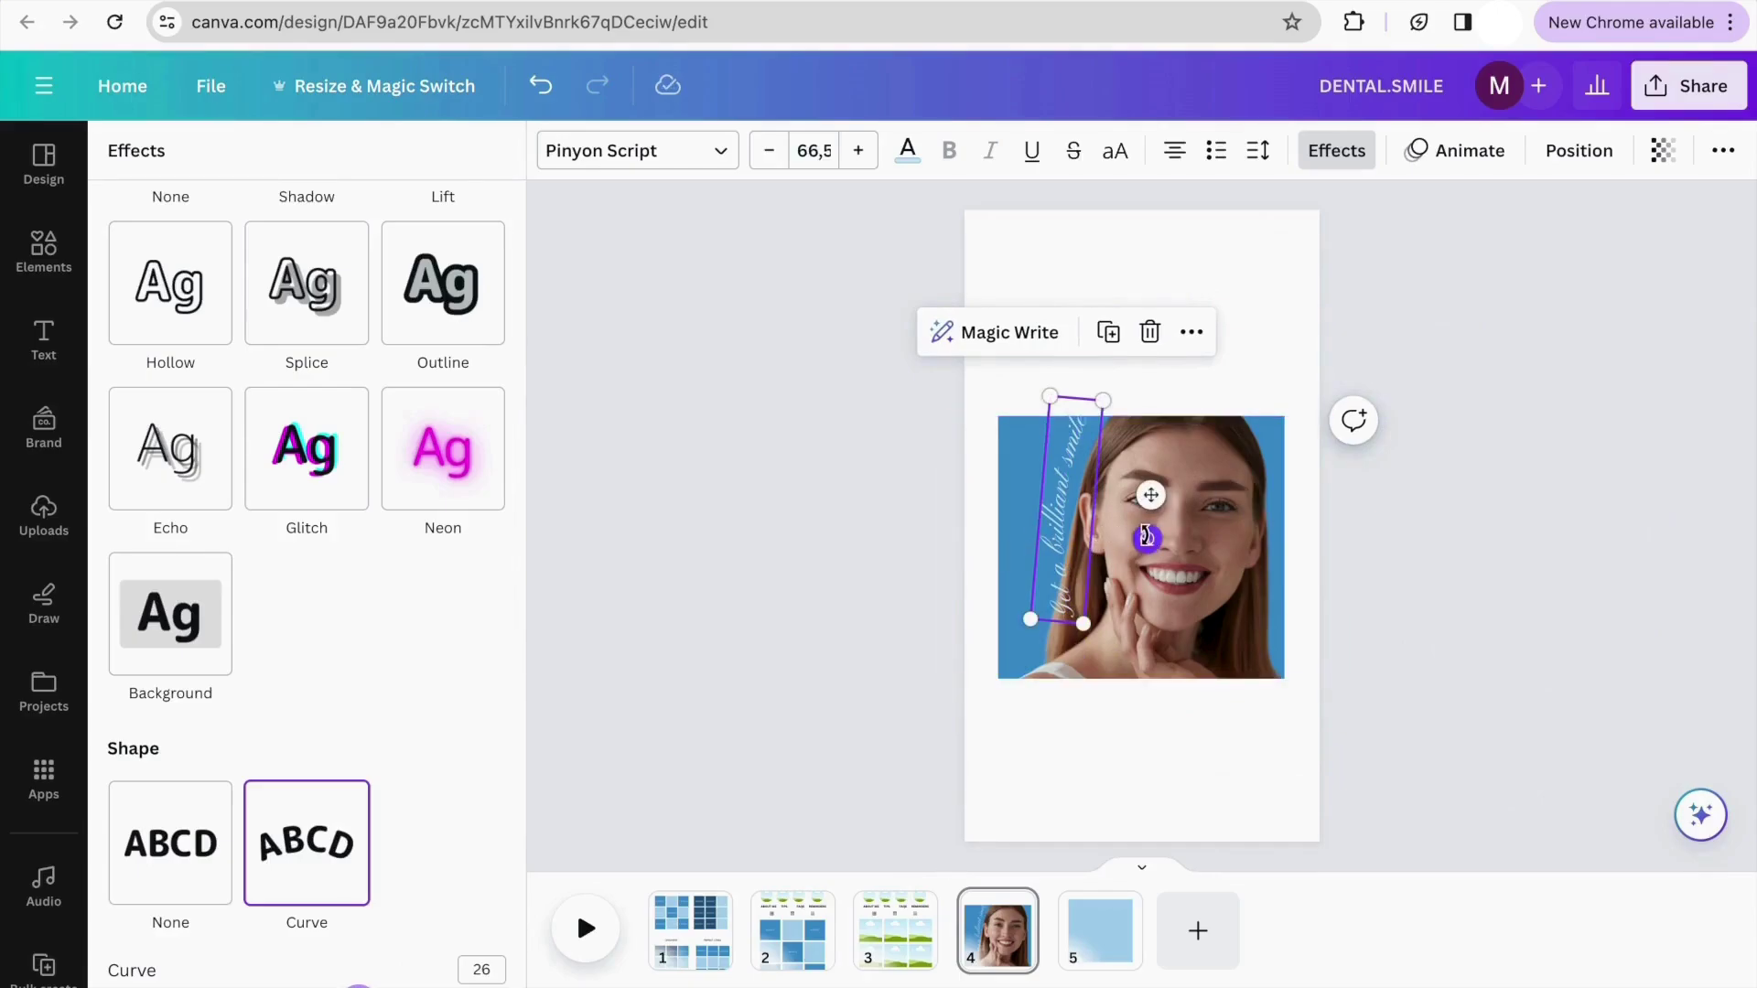
Reduce the smile text to size 58.7 with curve 15 and tilt it to follow the woman's hair inside the blue square
{"action": "left_click_drag", "start_coordinate": [1150, 495], "coordinate": [1065, 496]}
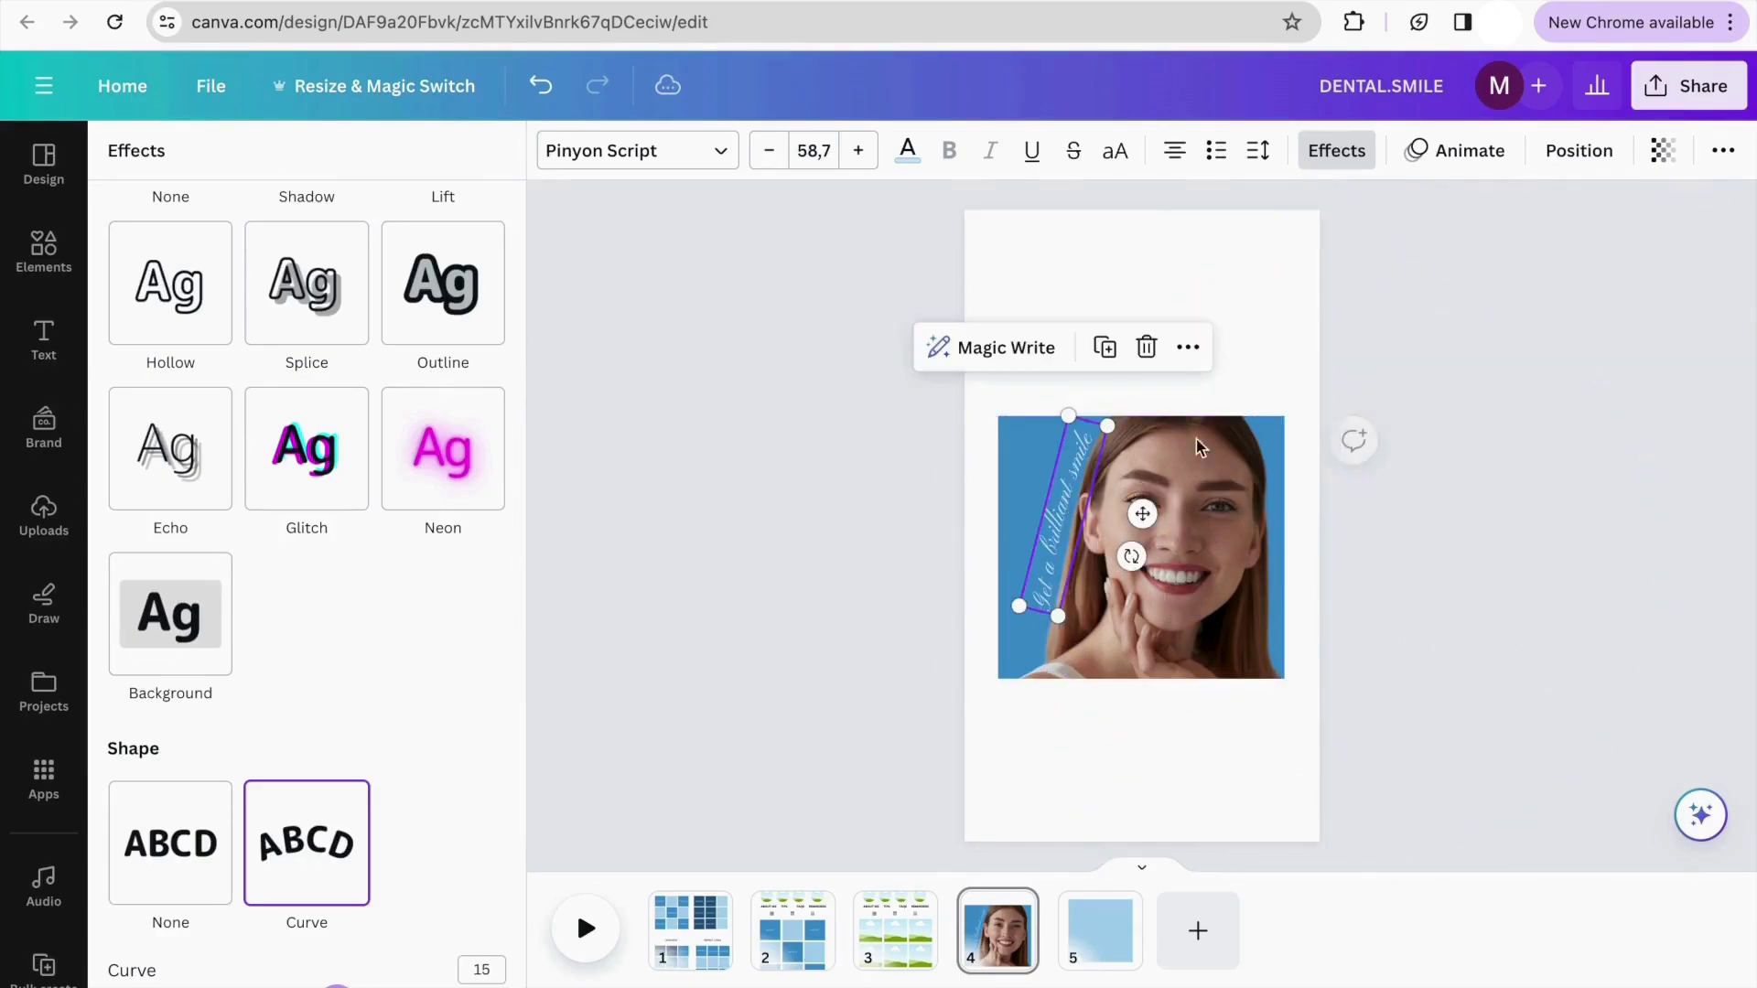
{"action": "left_click", "coordinate": [1443, 435]}
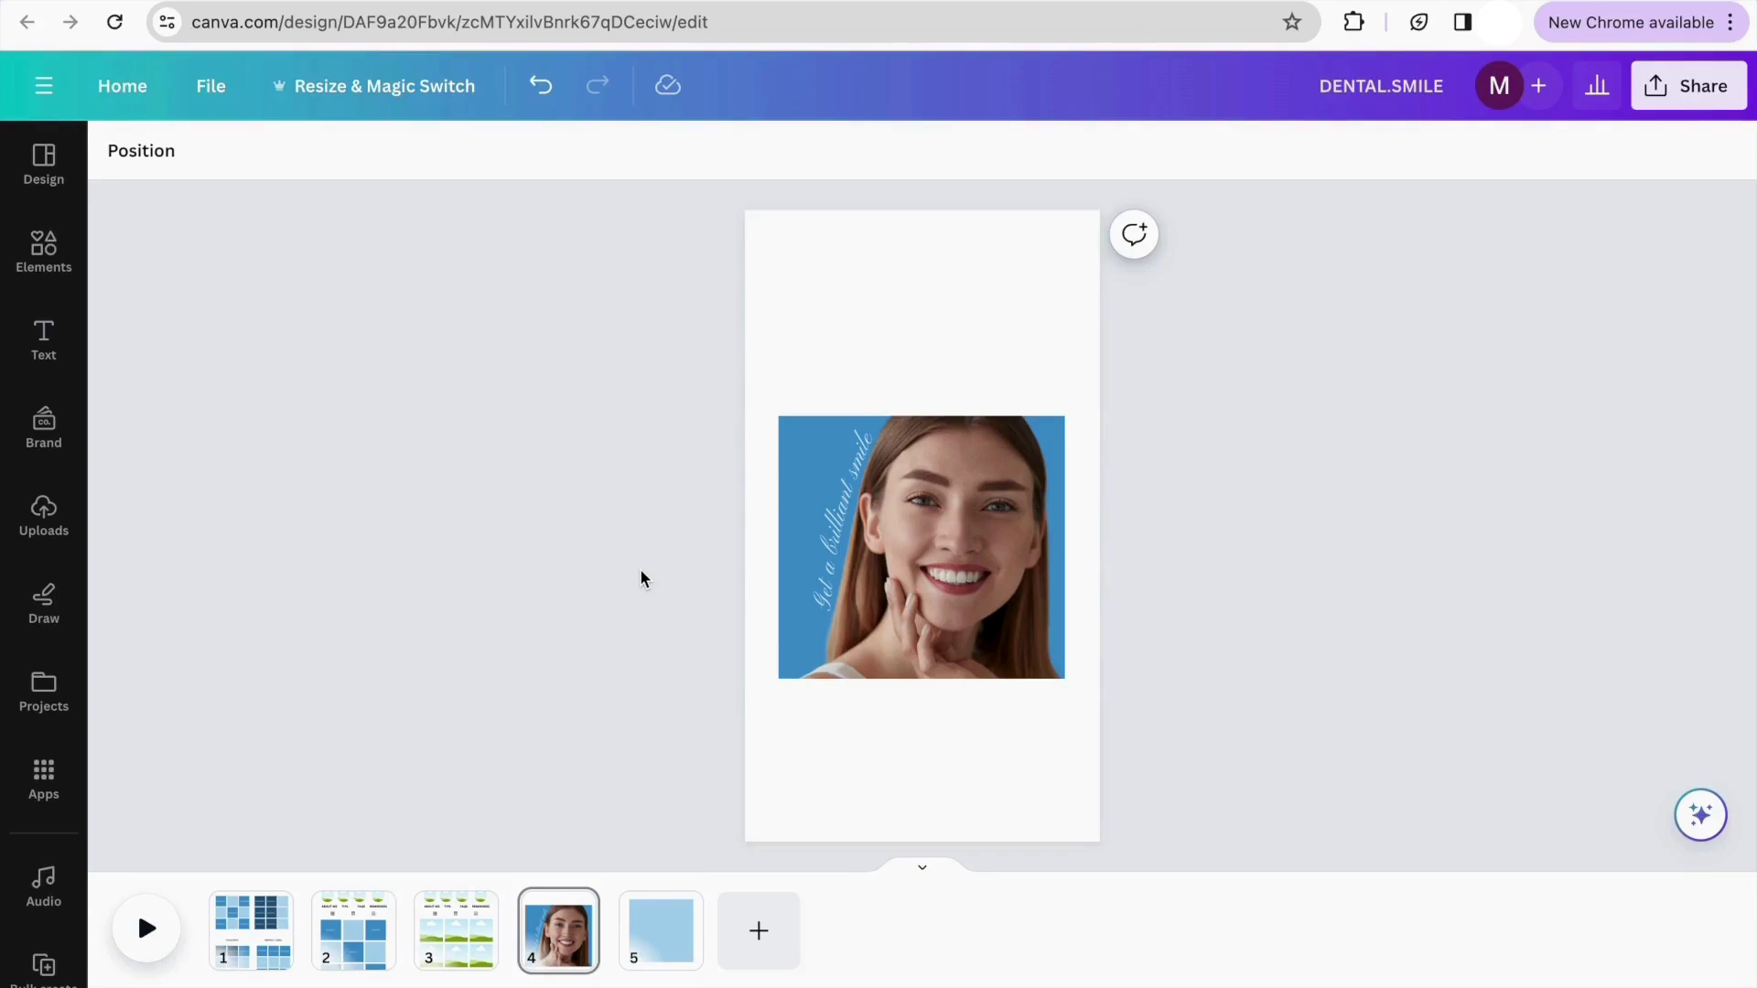
{"action": "left_click", "coordinate": [828, 526]}
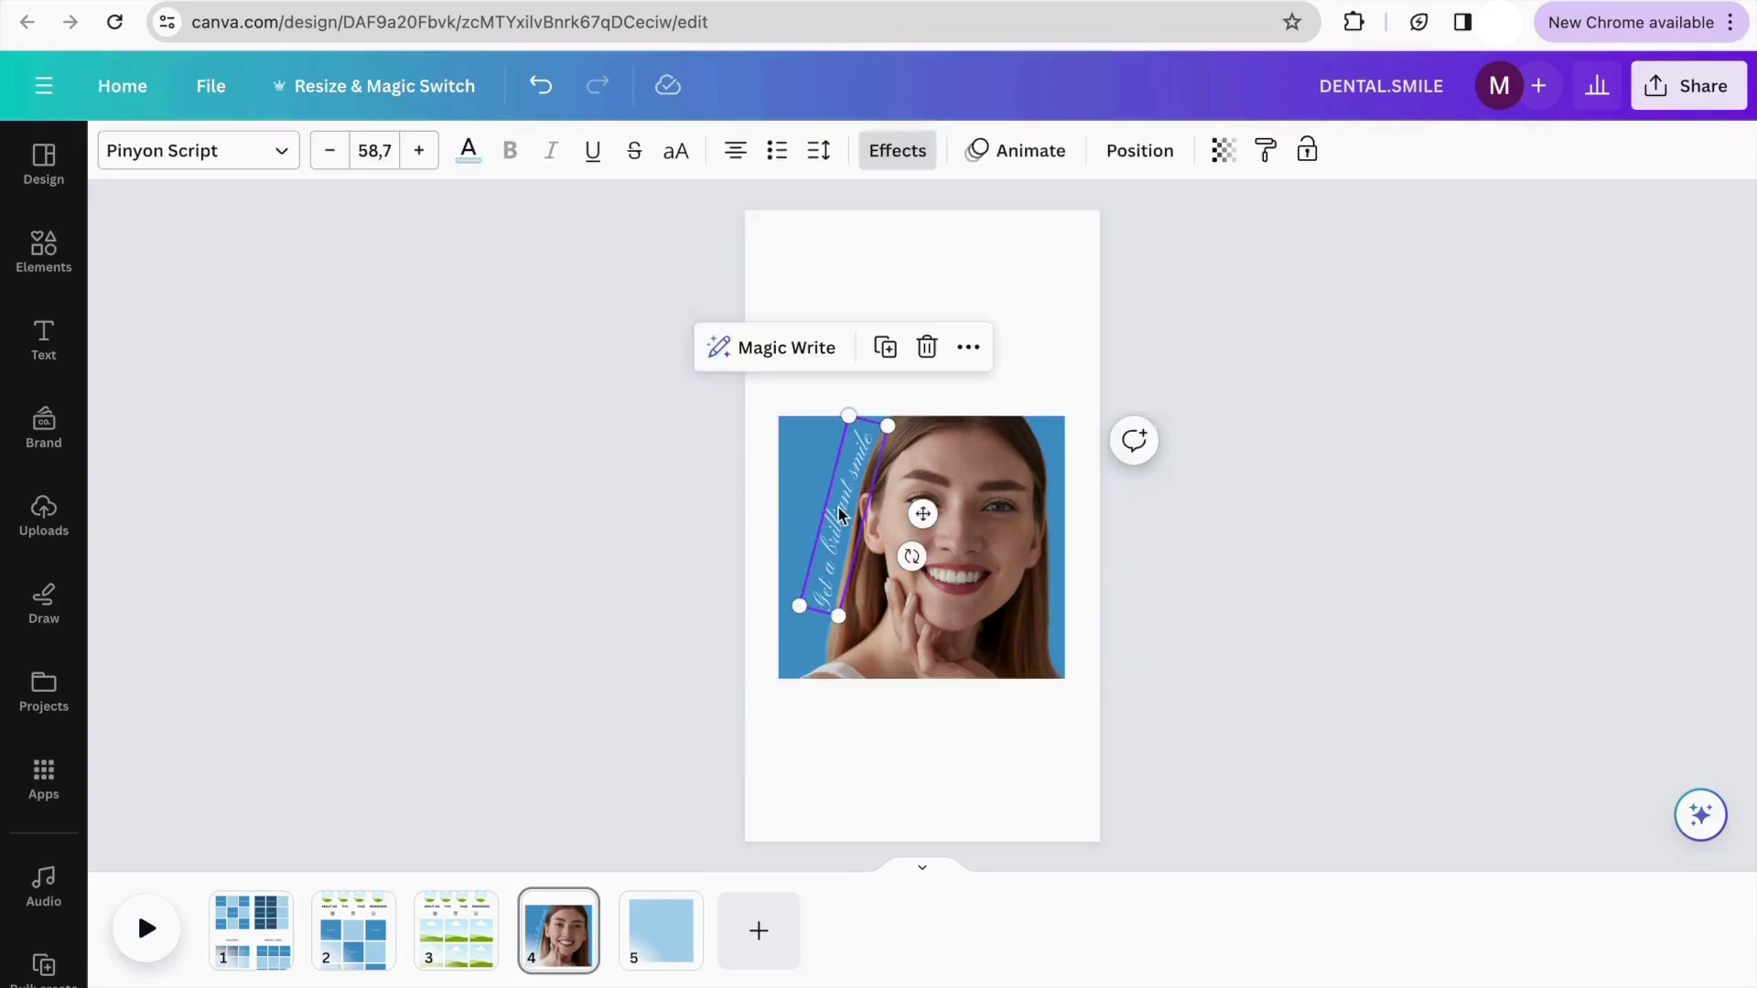
{"action": "left_click_drag", "start_coordinate": [910, 553], "coordinate": [916, 551]}
{"action": "left_click", "coordinate": [949, 399]}
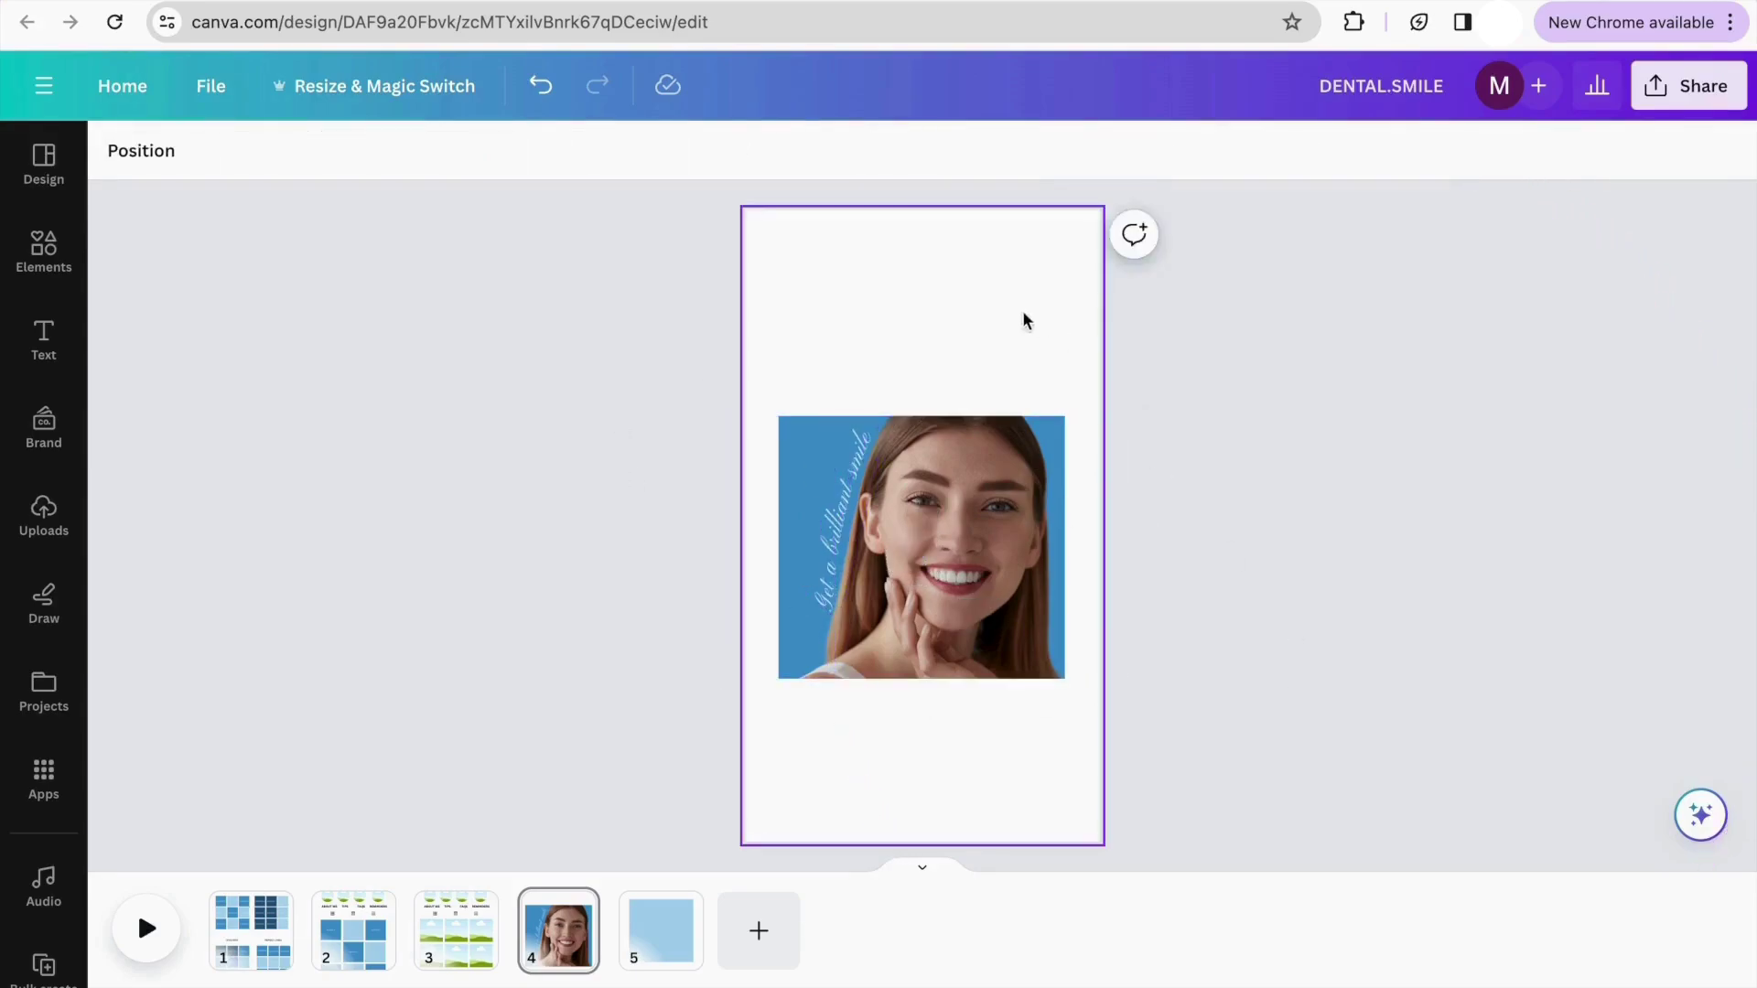
Capture a screenshot of the finished square post on page 4, cropped to the edges of the blue square
{"action": "left_click", "coordinate": [663, 911]}
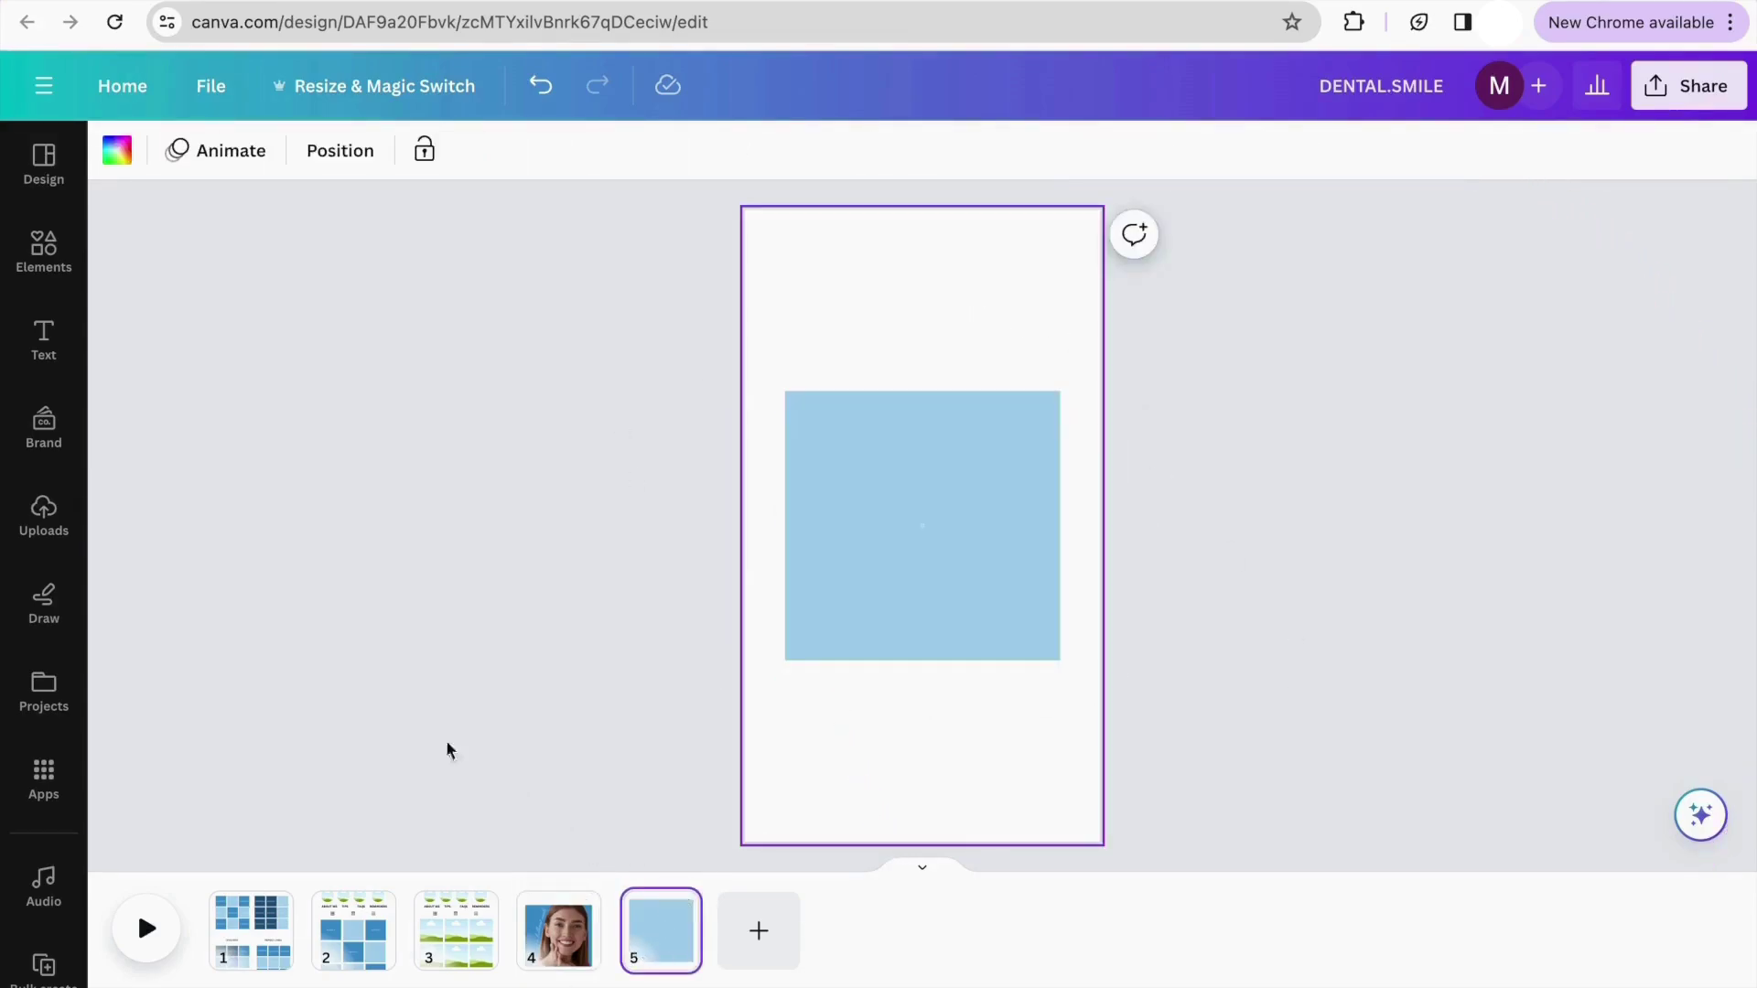
{"action": "left_click", "coordinate": [563, 911]}
{"action": "left_click", "coordinate": [651, 522]}
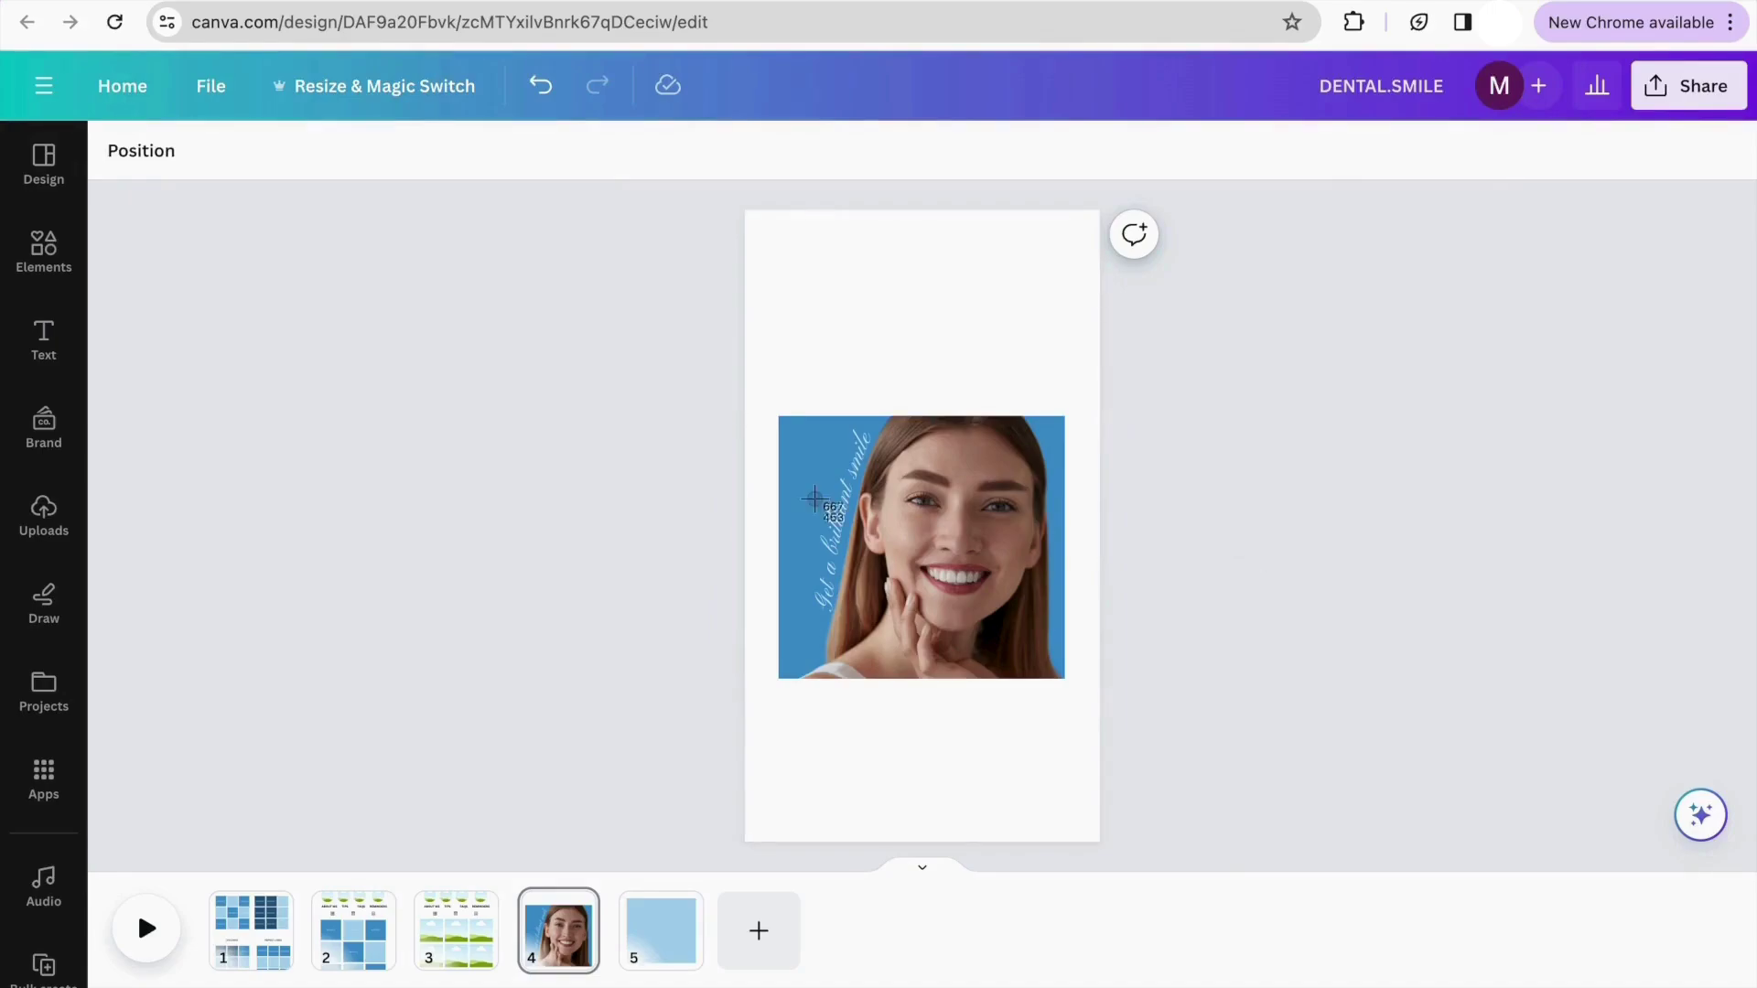
{"action": "left_click_drag", "start_coordinate": [779, 419], "coordinate": [1061, 678]}
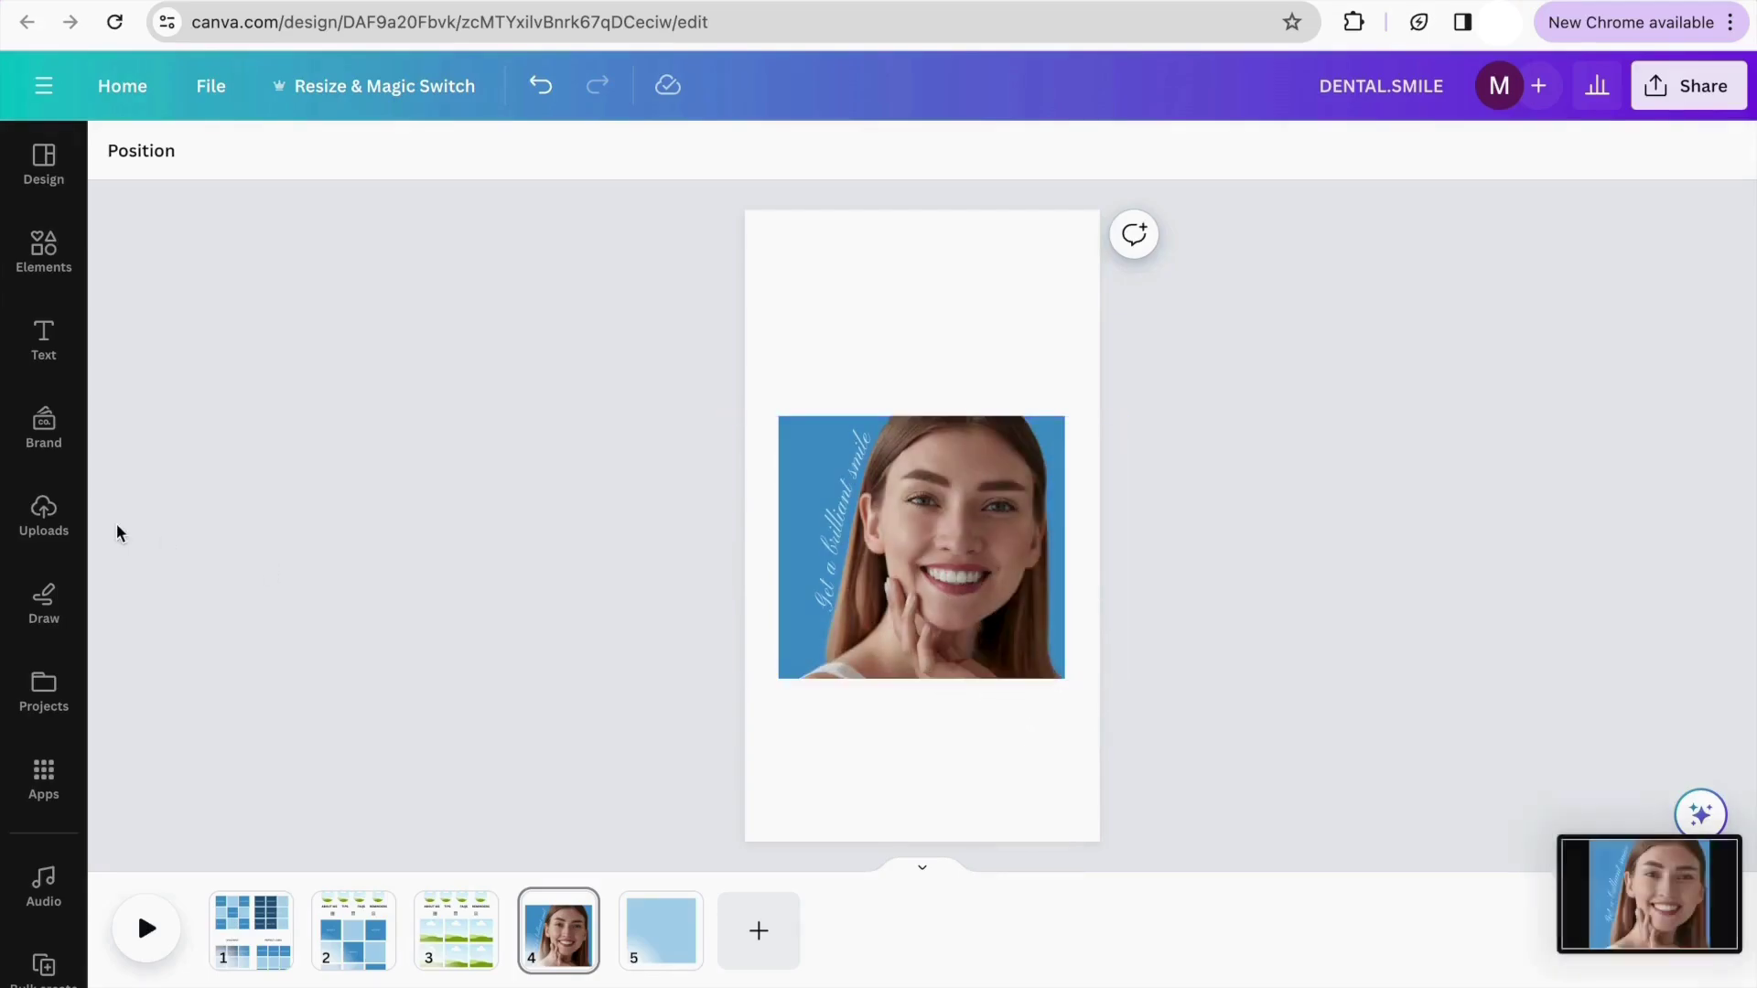
Place the uploaded image of the smiling woman post in the first frame of the post grid on page 3
{"action": "left_click", "coordinate": [50, 515]}
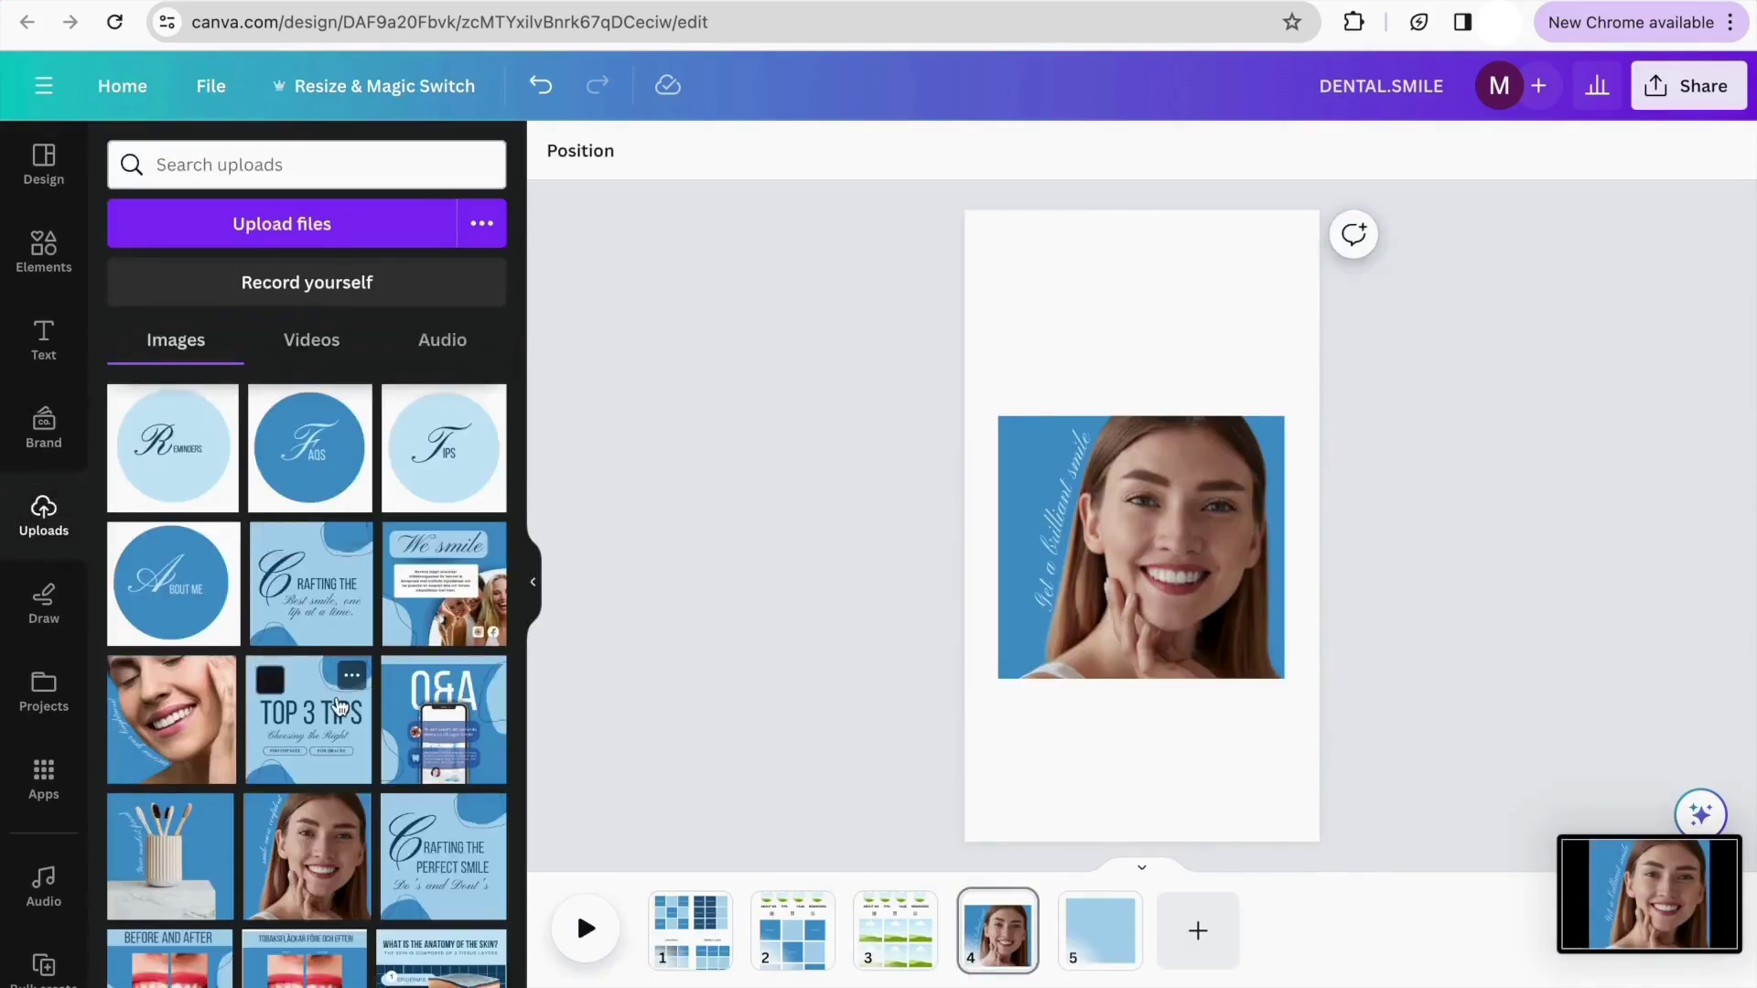
{"action": "scroll", "coordinate": [348, 687], "scroll_direction": "down", "scroll_amount": 2}
{"action": "left_click", "coordinate": [918, 940]}
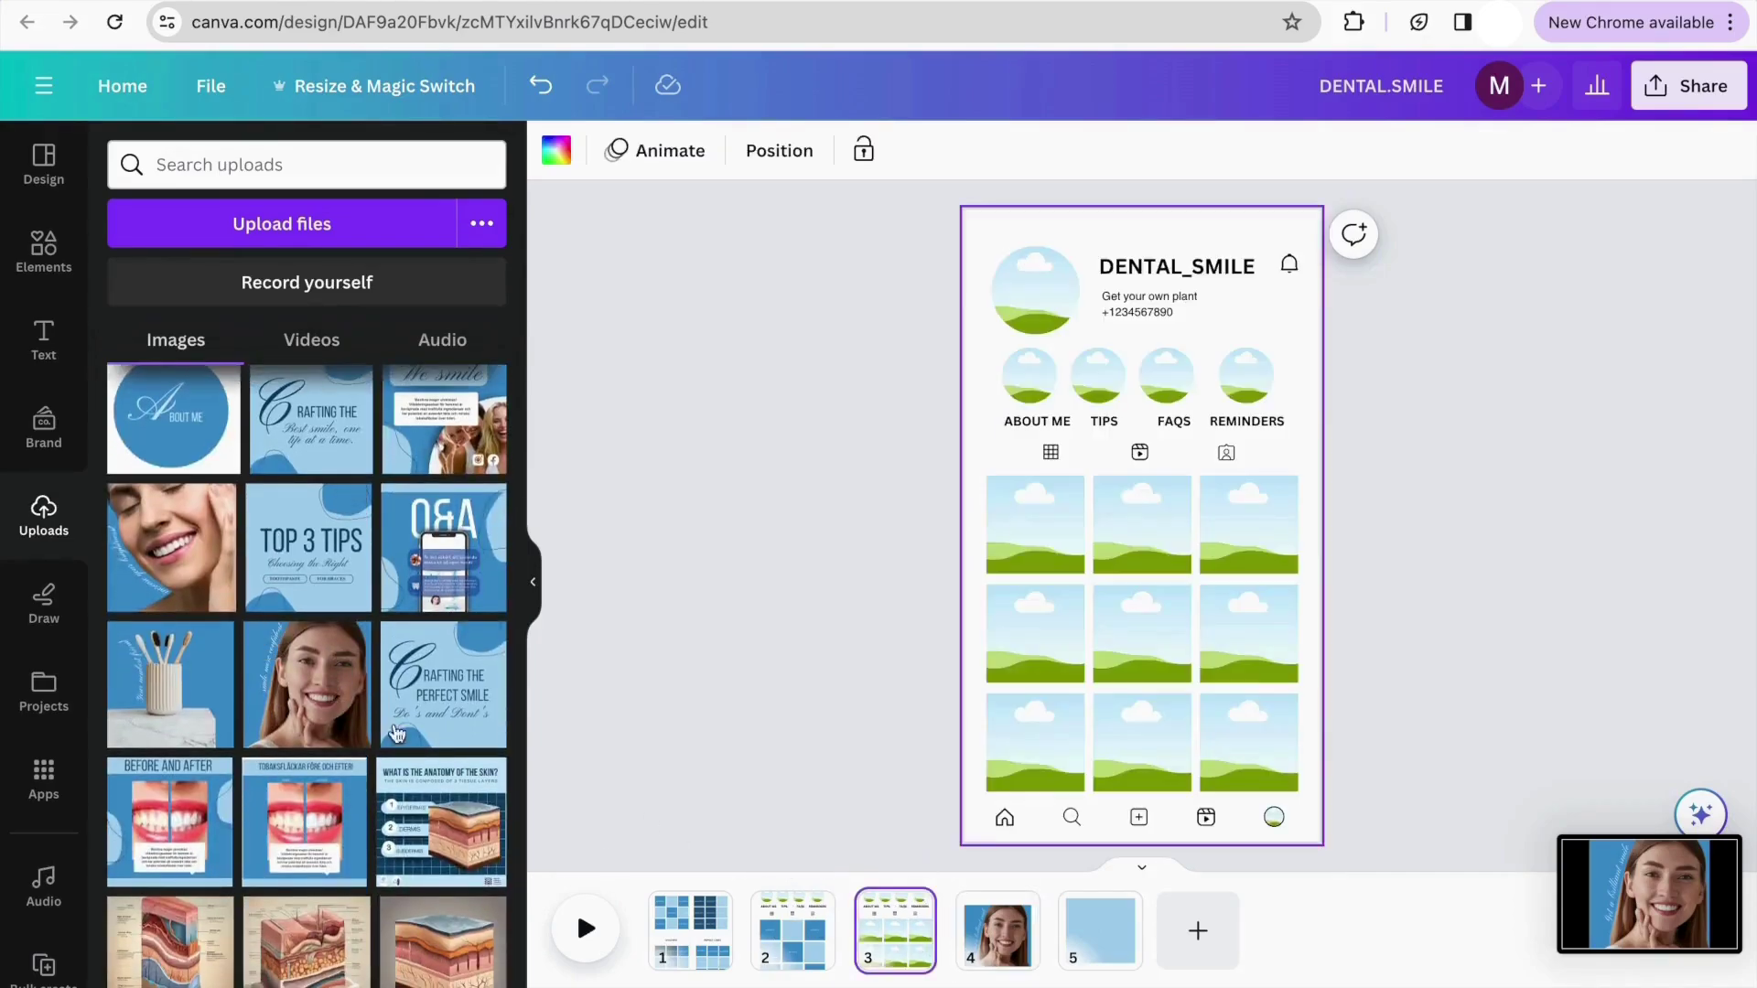
{"action": "left_click_drag", "start_coordinate": [284, 682], "coordinate": [1044, 546]}
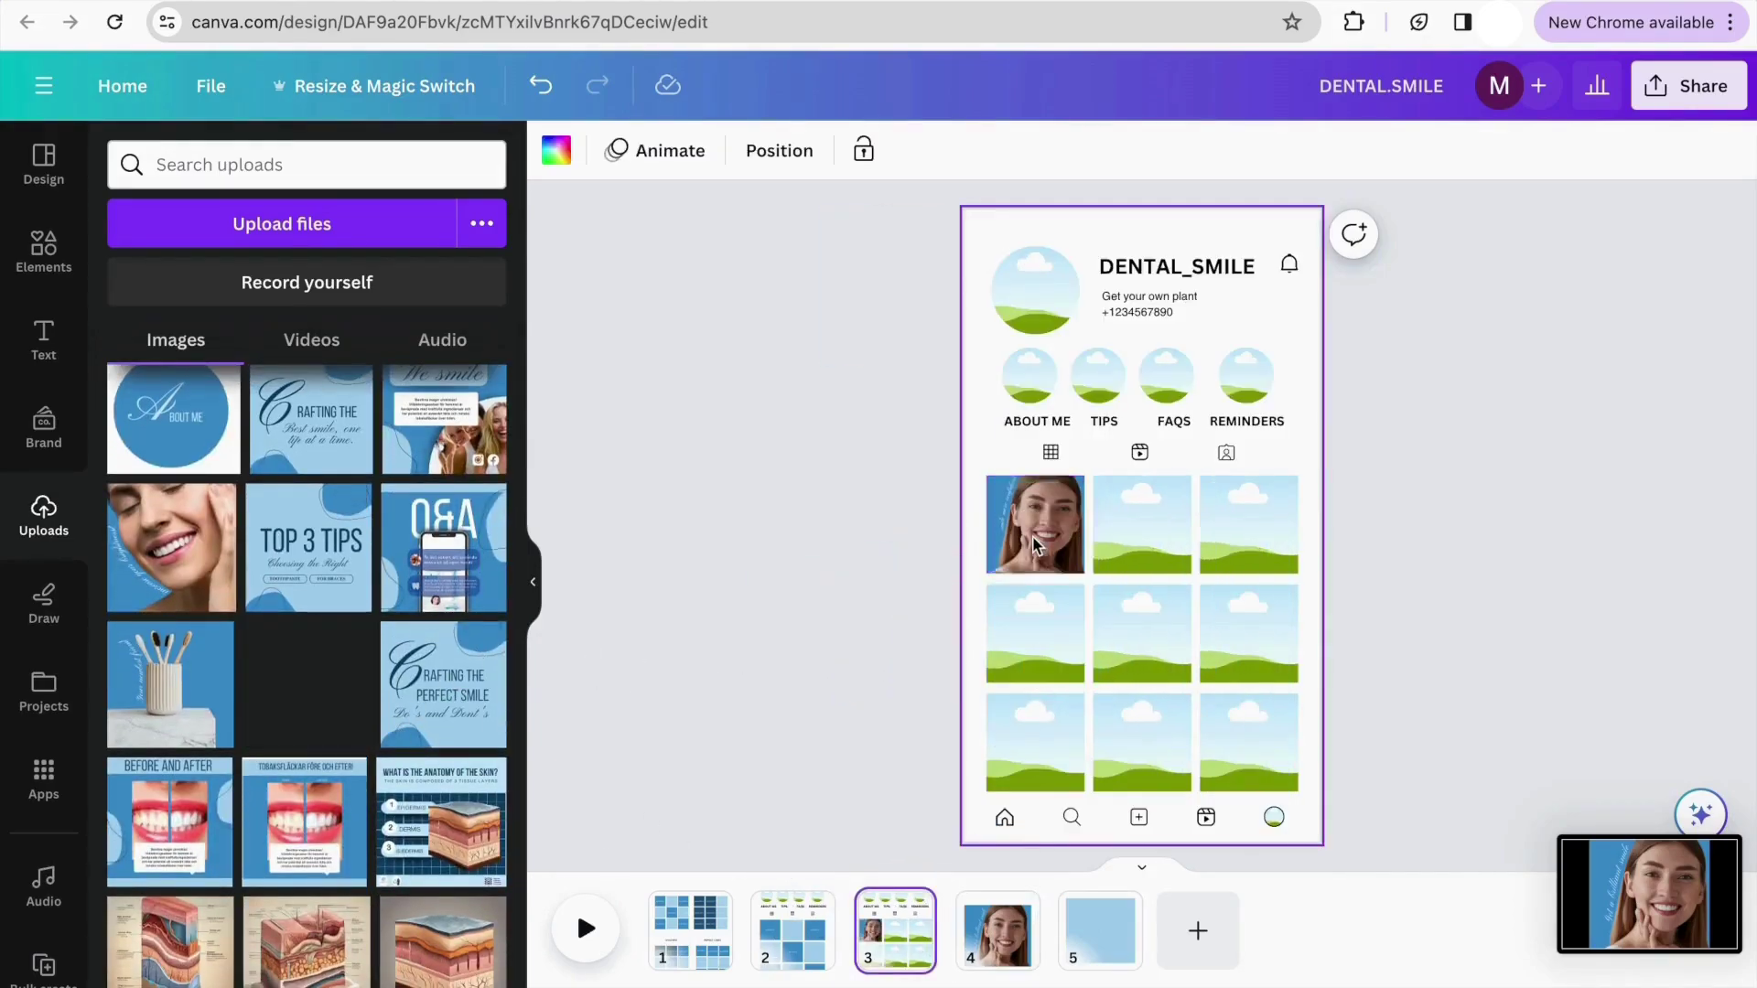
{"action": "left_click", "coordinate": [526, 583]}
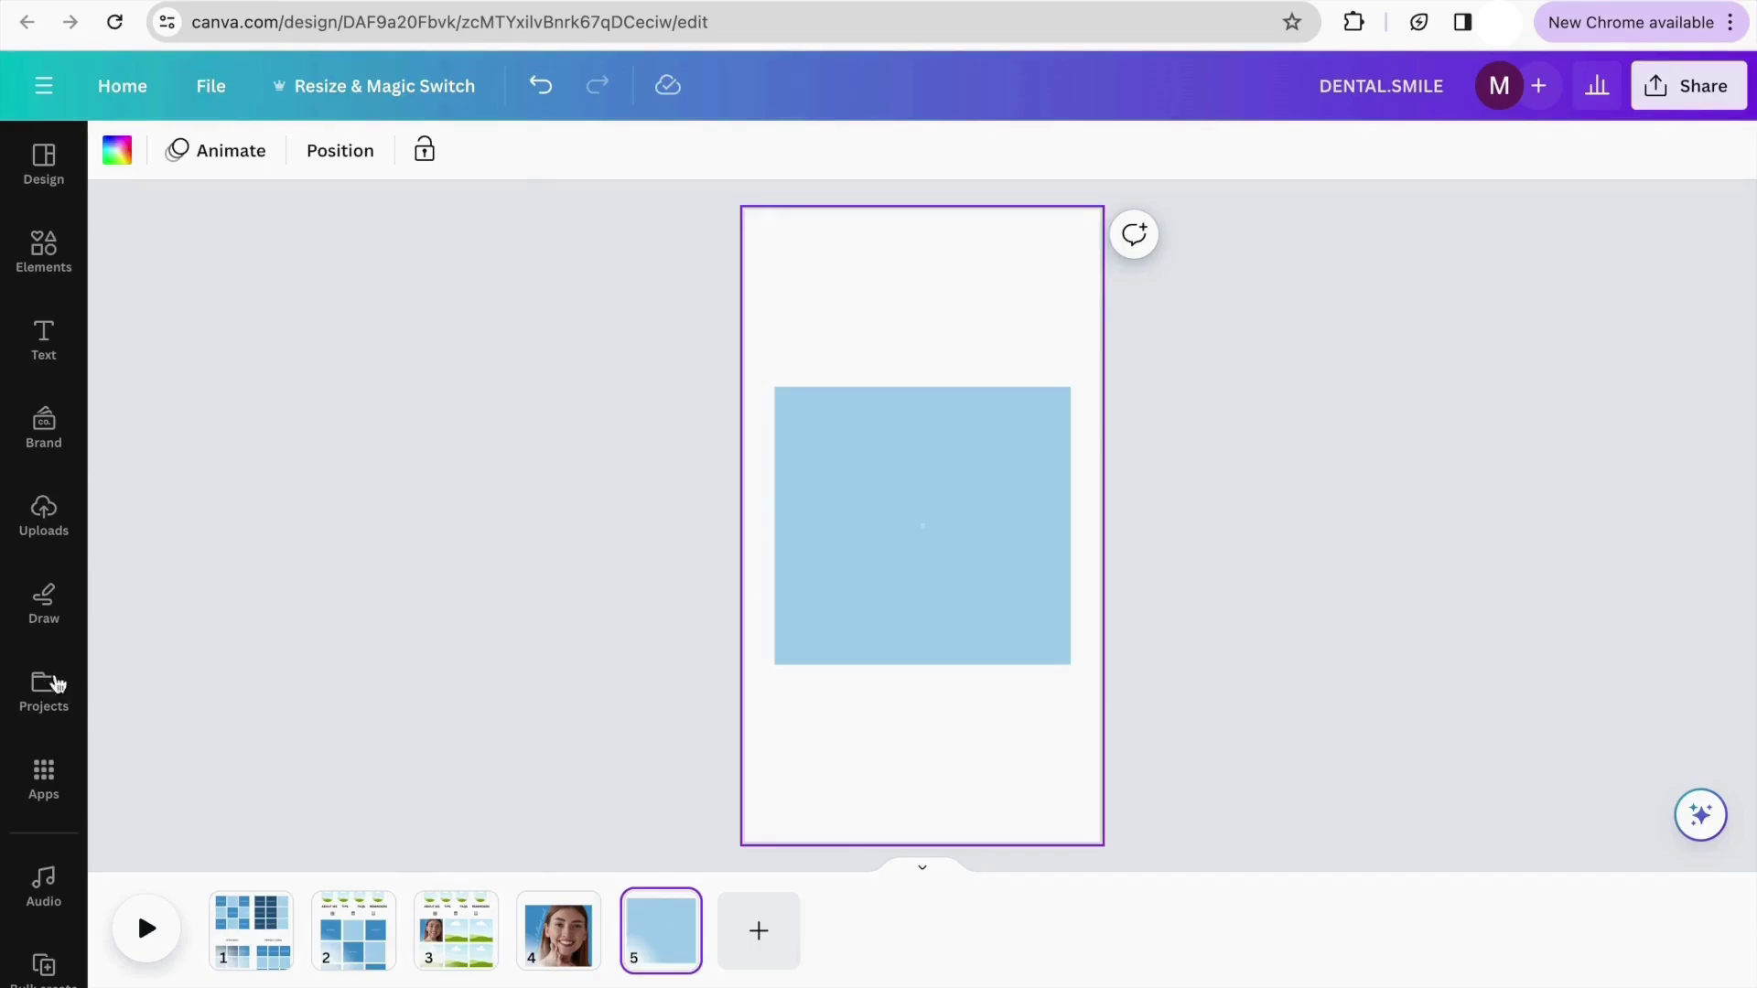
Apply the TOP 3 TIPS page from the "about me" design to page 5 and capture a screenshot of its square
{"action": "left_click", "coordinate": [53, 682]}
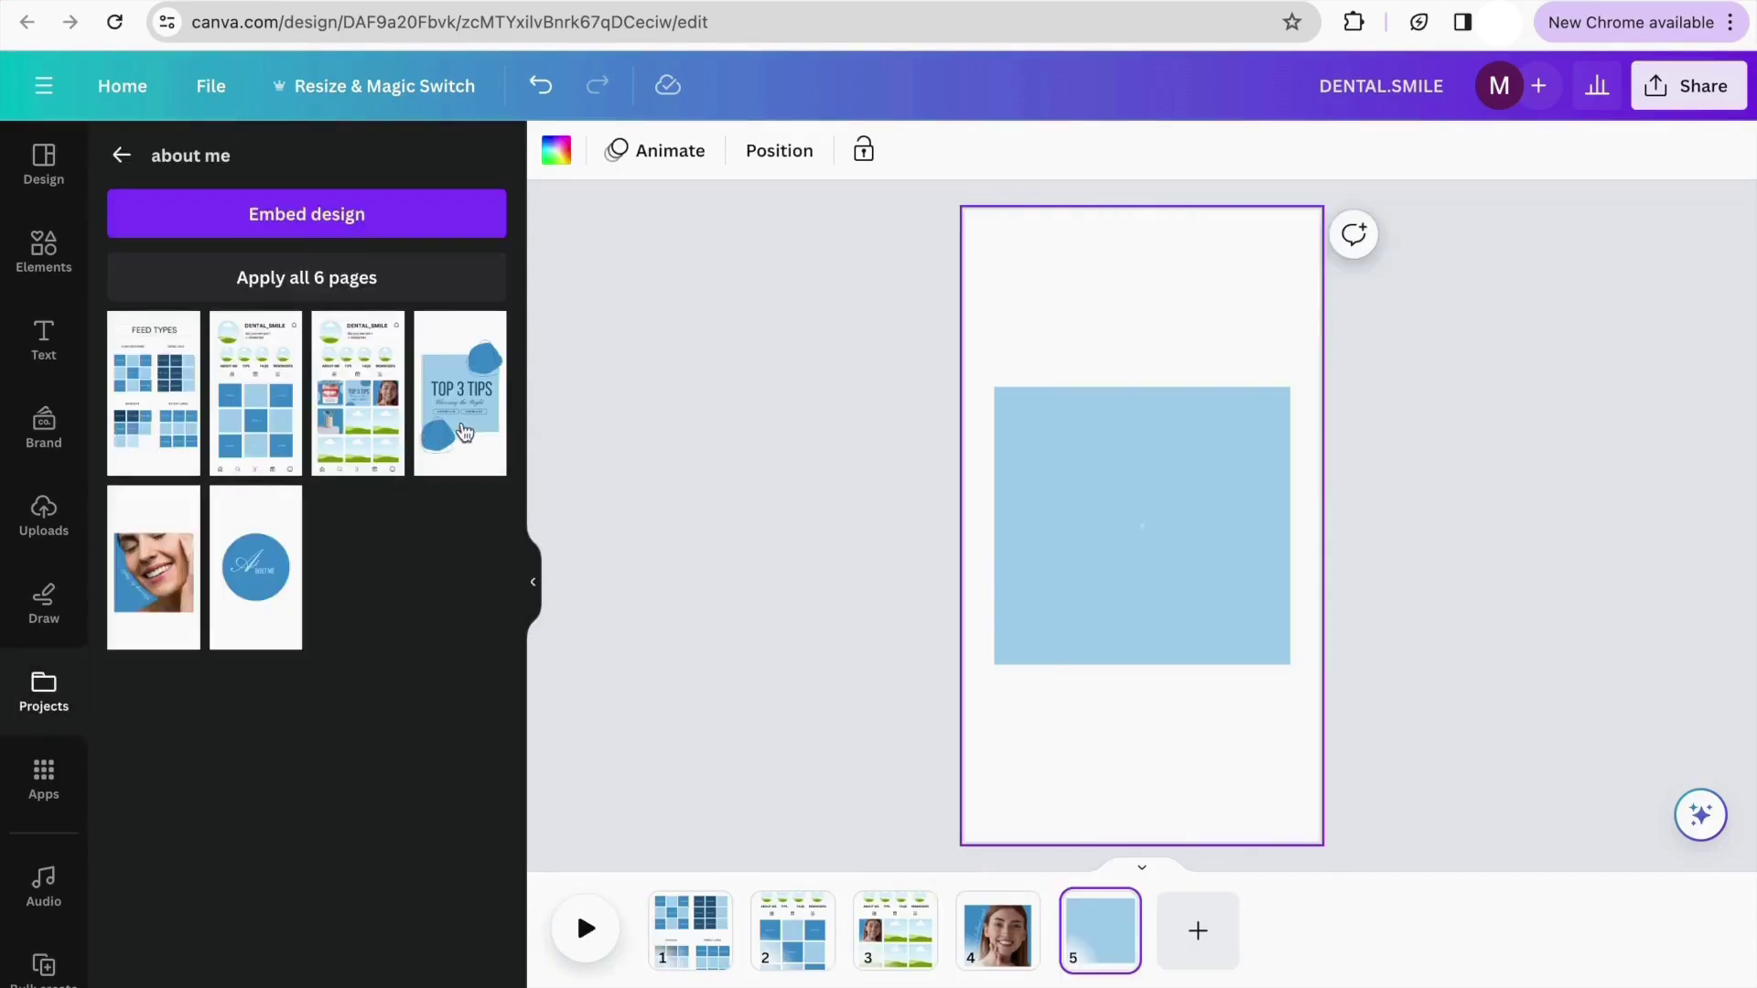
{"action": "left_click", "coordinate": [460, 432]}
{"action": "left_click", "coordinate": [531, 586]}
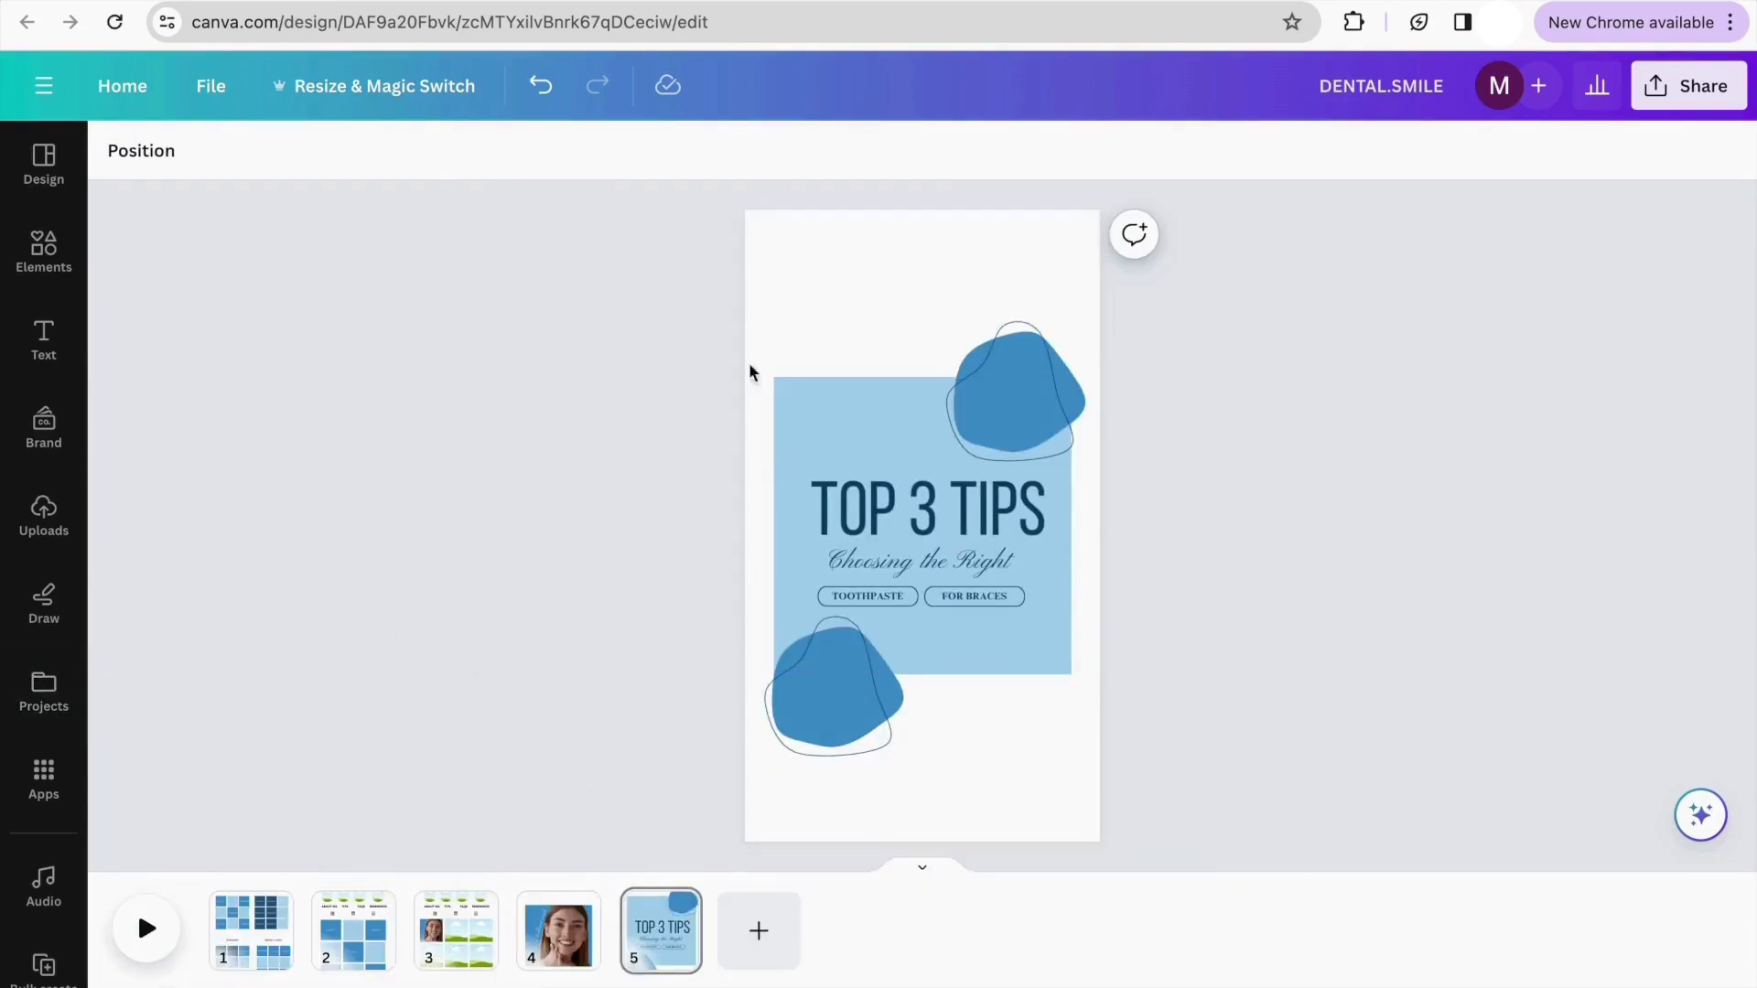
{"action": "key", "text": "super+shift+4"}
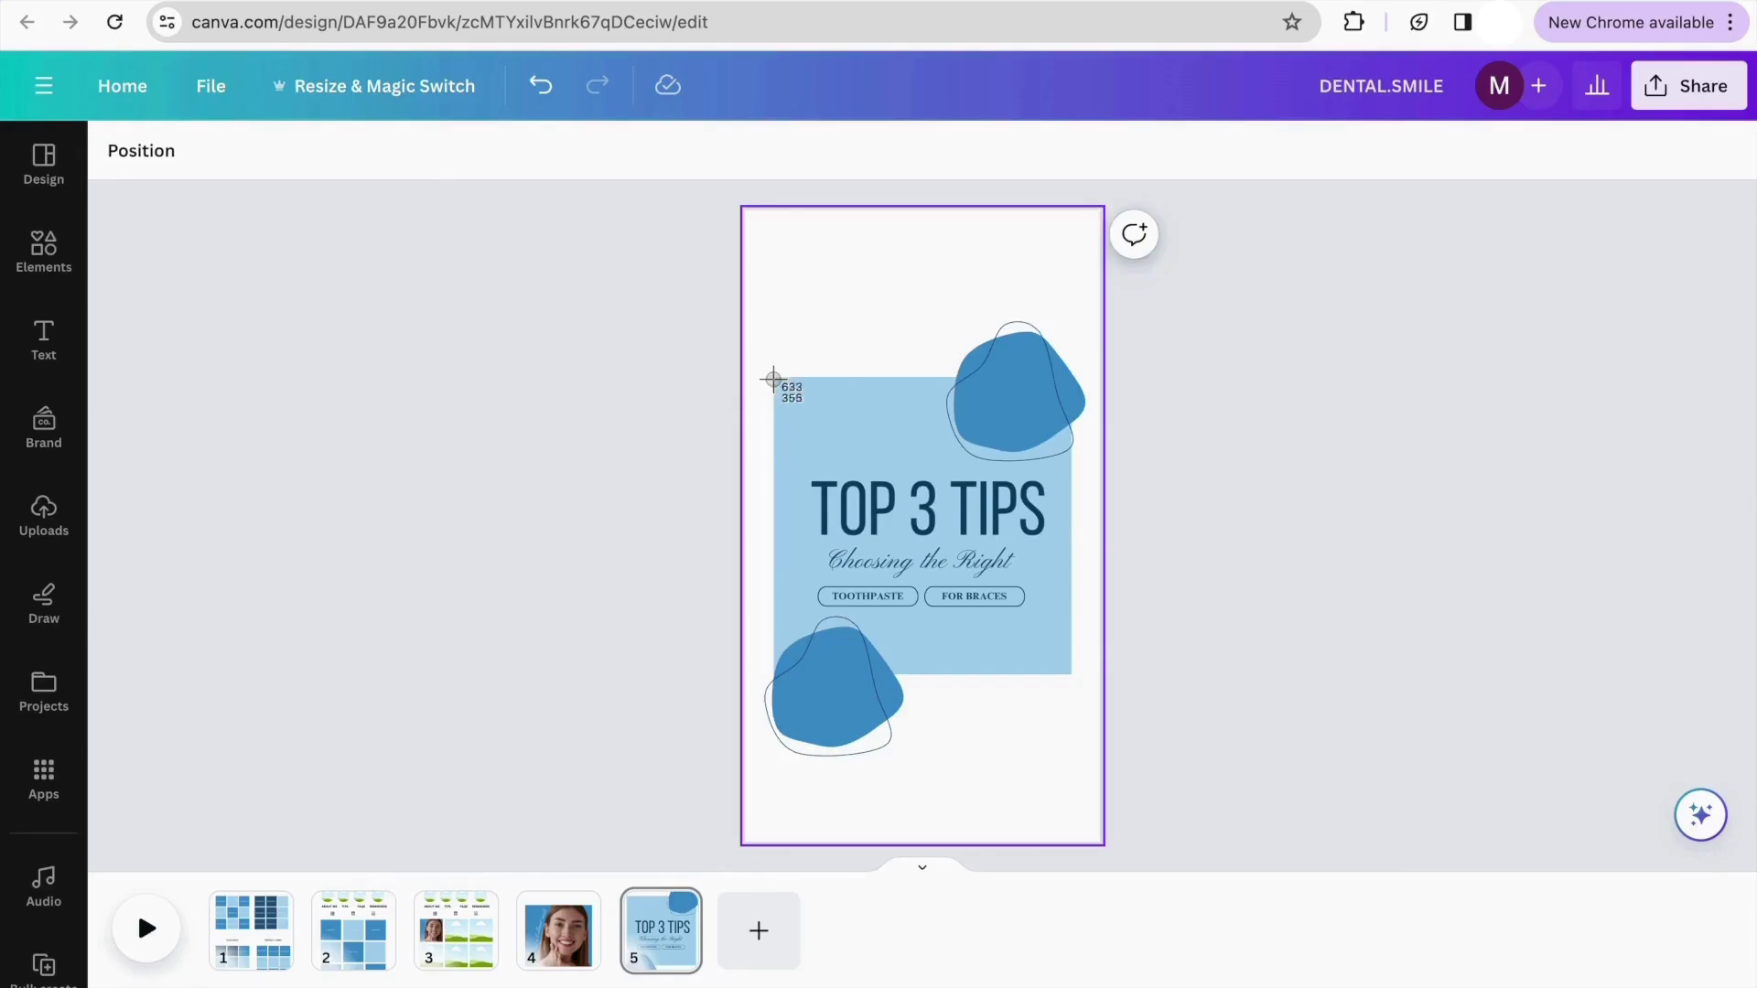
{"action": "left_click_drag", "start_coordinate": [774, 377], "coordinate": [1068, 672]}
Place the uploaded TOP 3 TIPS image in the second frame of the post grid on page 3
{"action": "left_click", "coordinate": [46, 512]}
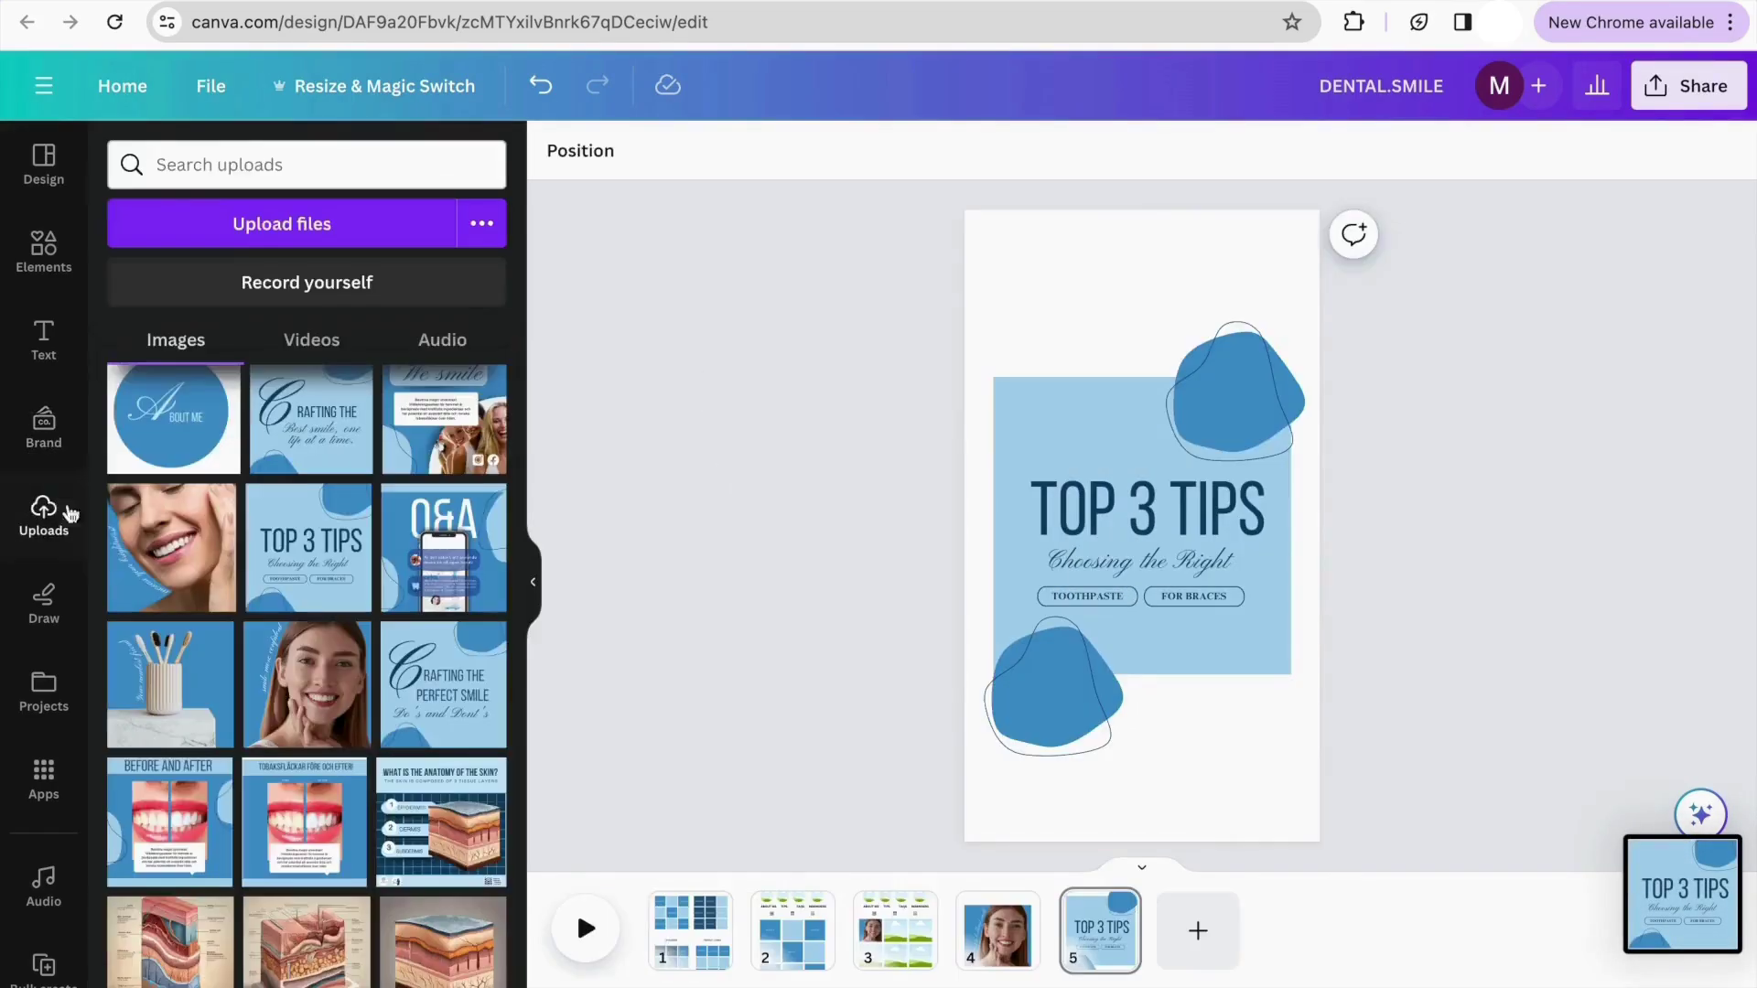
{"action": "left_click", "coordinate": [895, 925]}
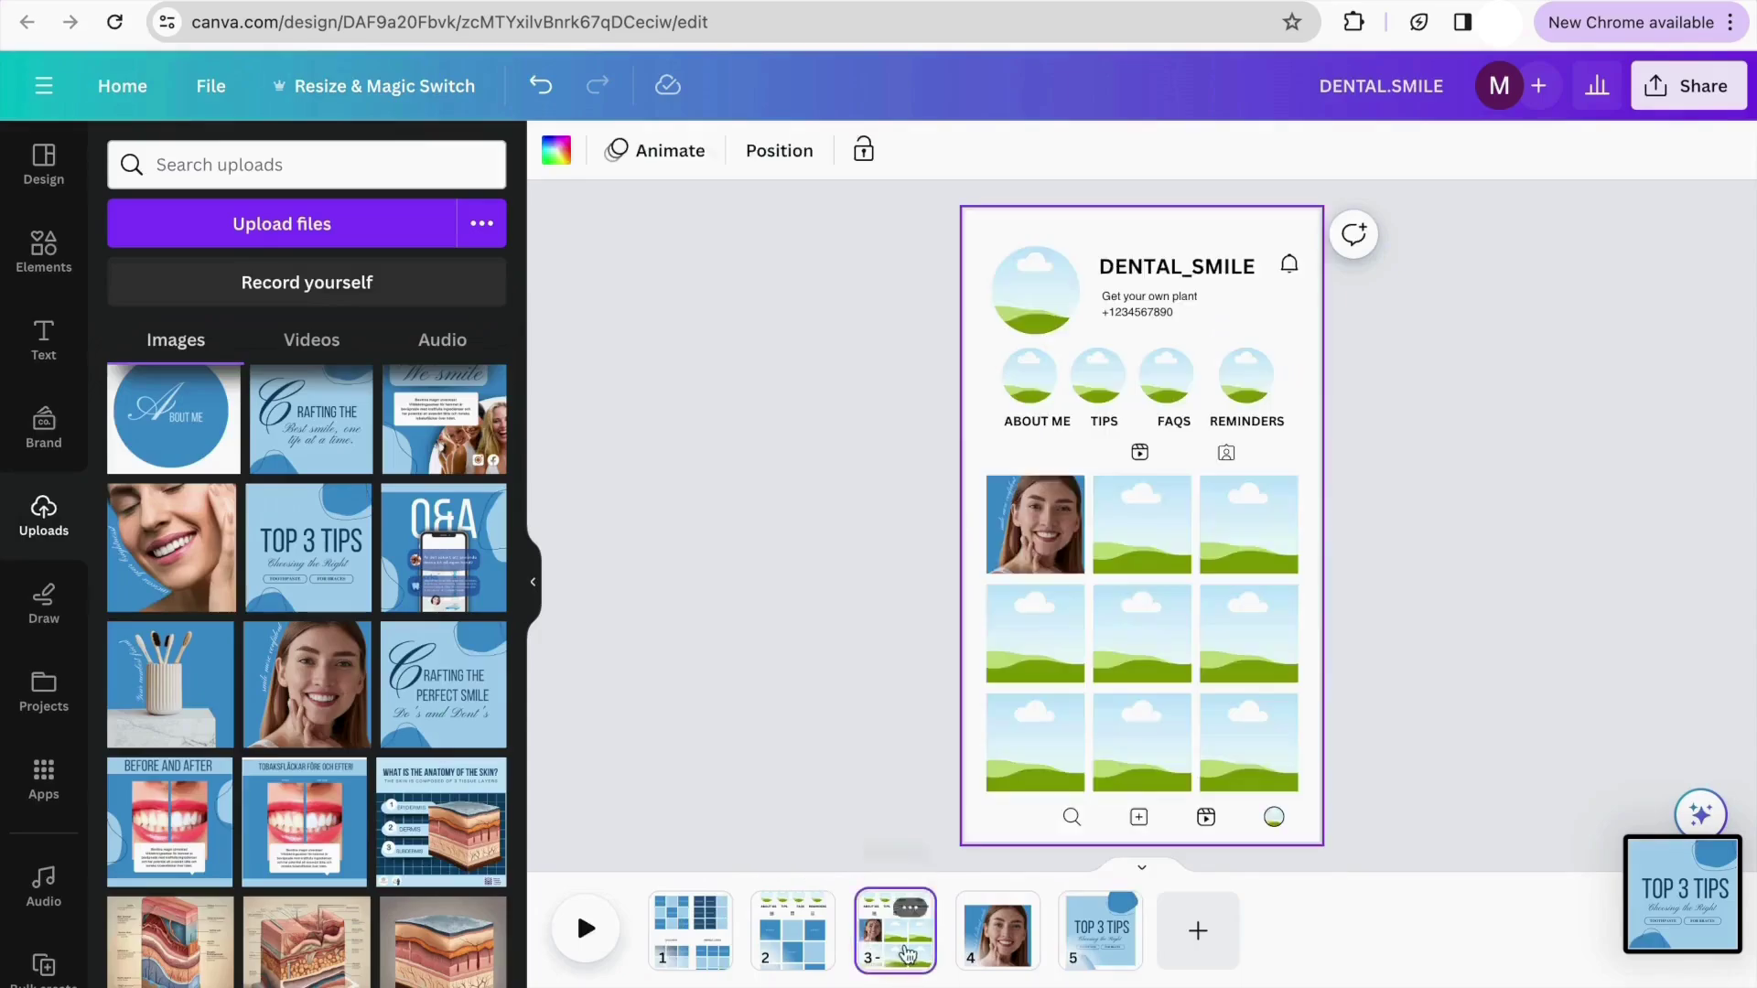
{"action": "left_click_drag", "start_coordinate": [279, 529], "coordinate": [1142, 524]}
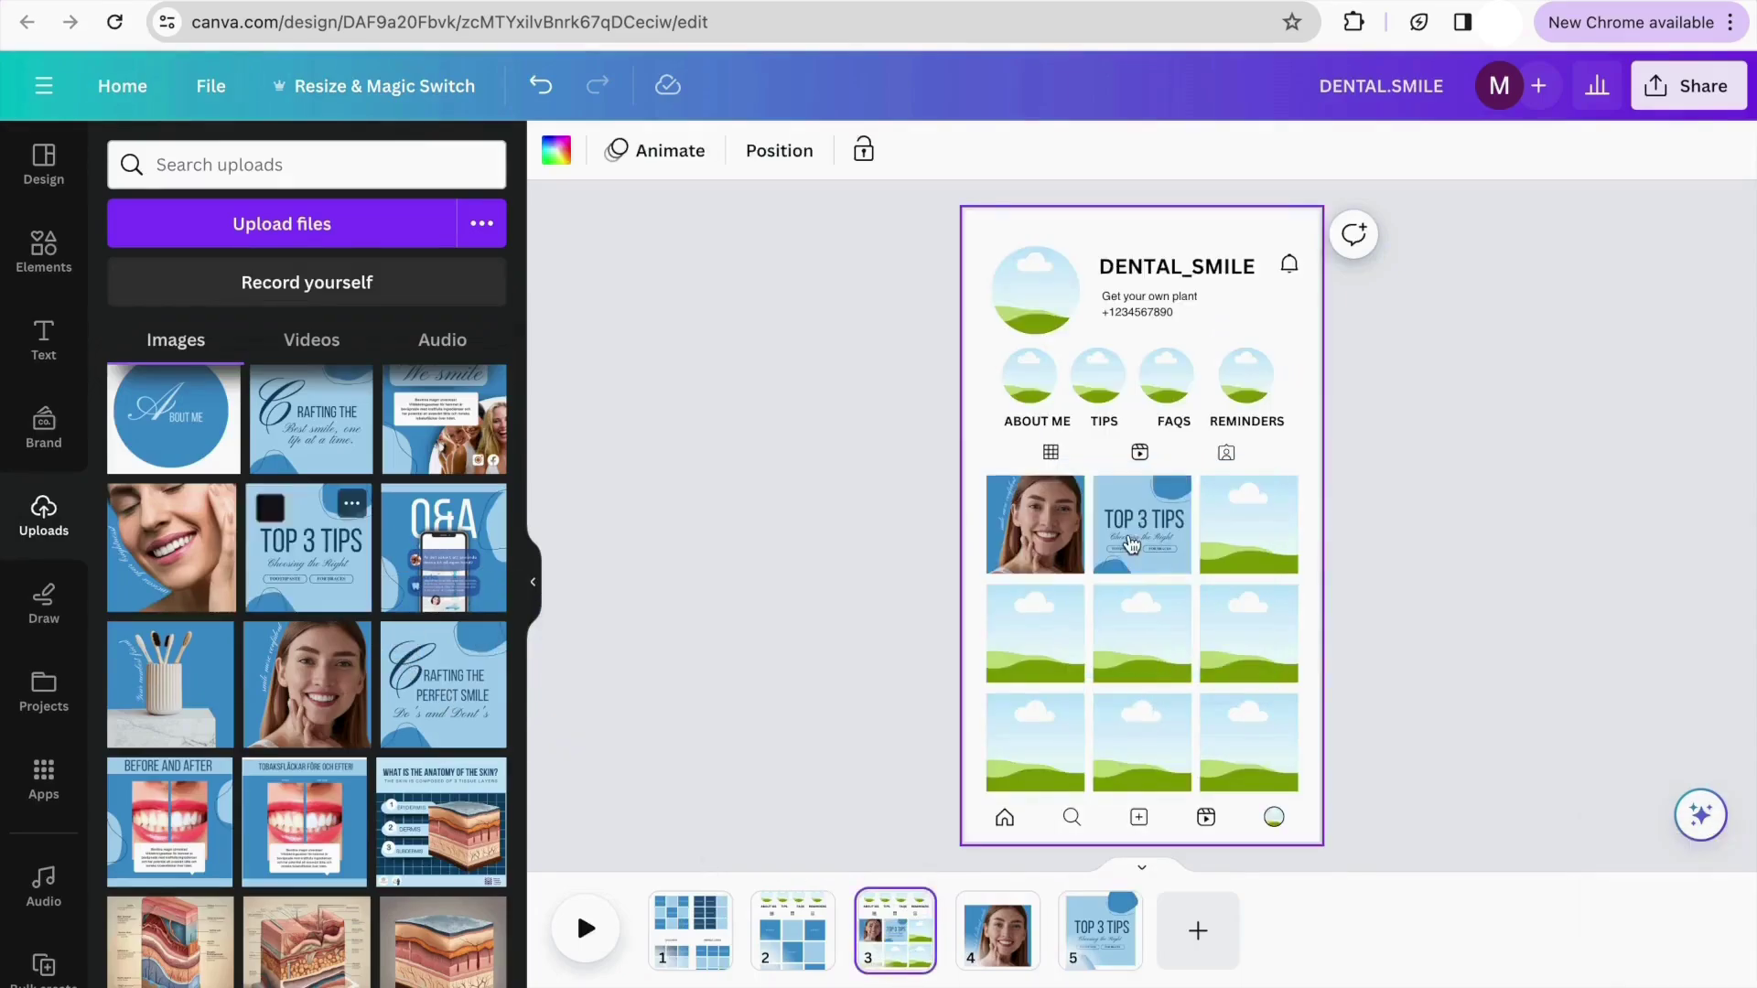
{"action": "left_click", "coordinate": [531, 590]}
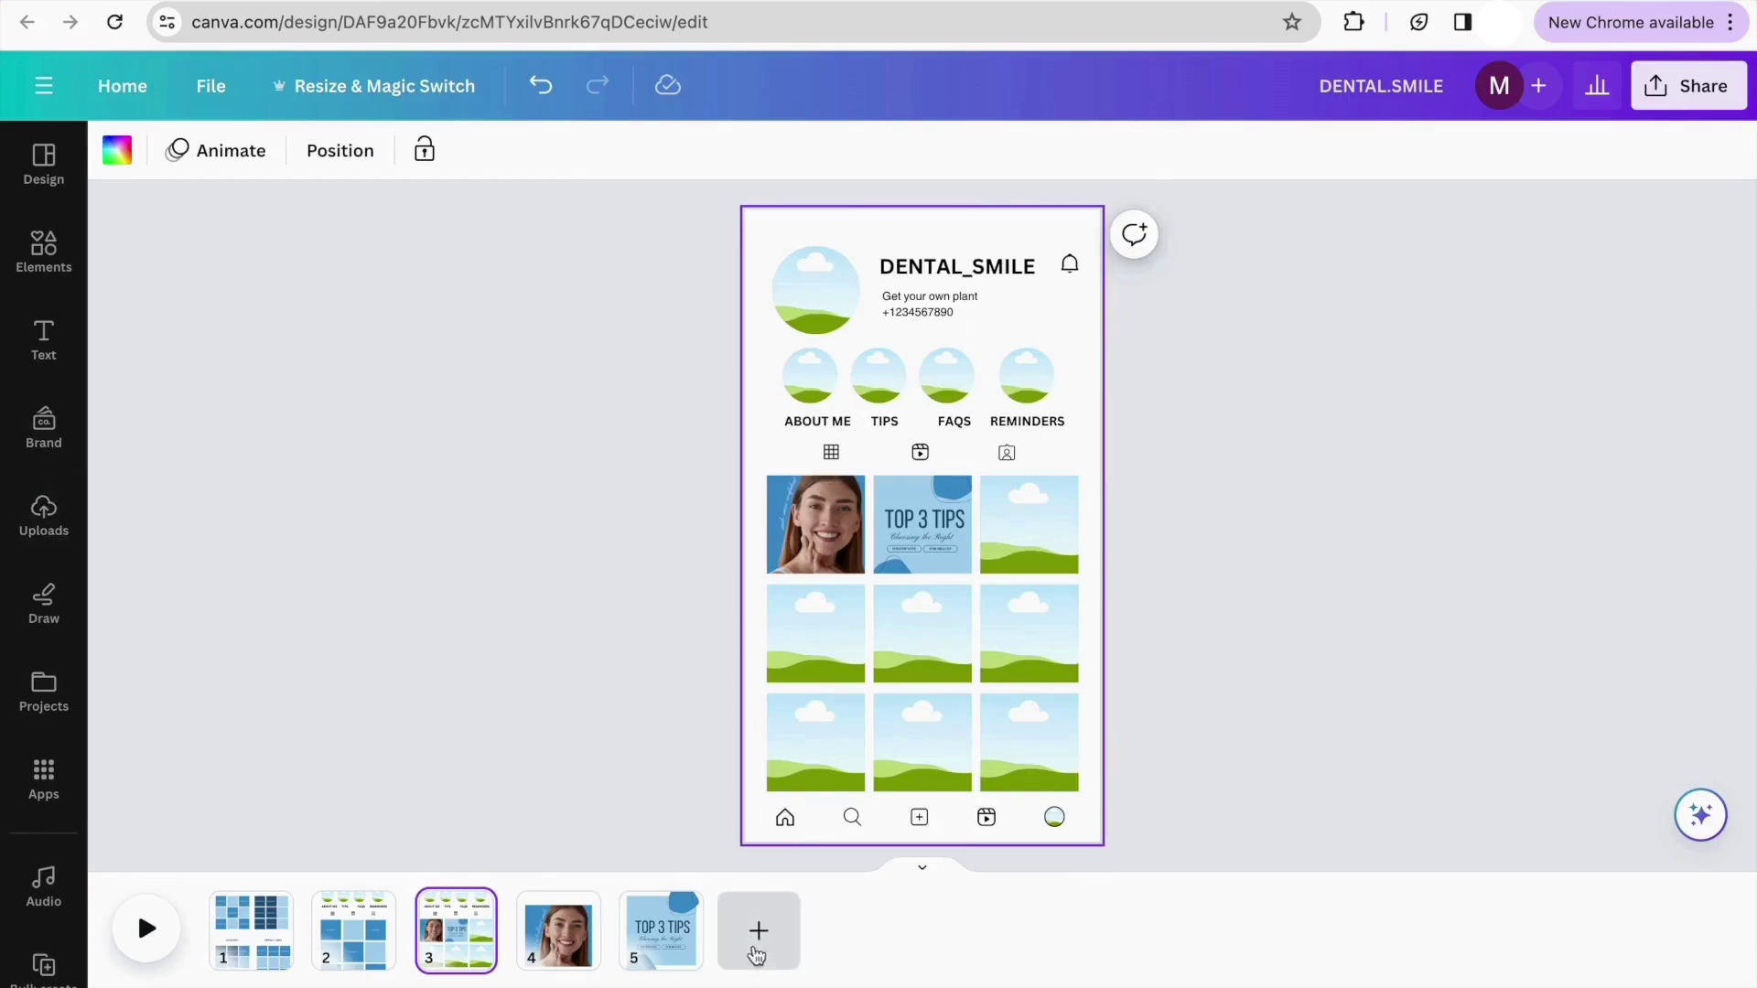
Add a blank page 6 and insert a circle shape on it
{"action": "left_click", "coordinate": [760, 930]}
{"action": "left_click", "coordinate": [457, 929]}
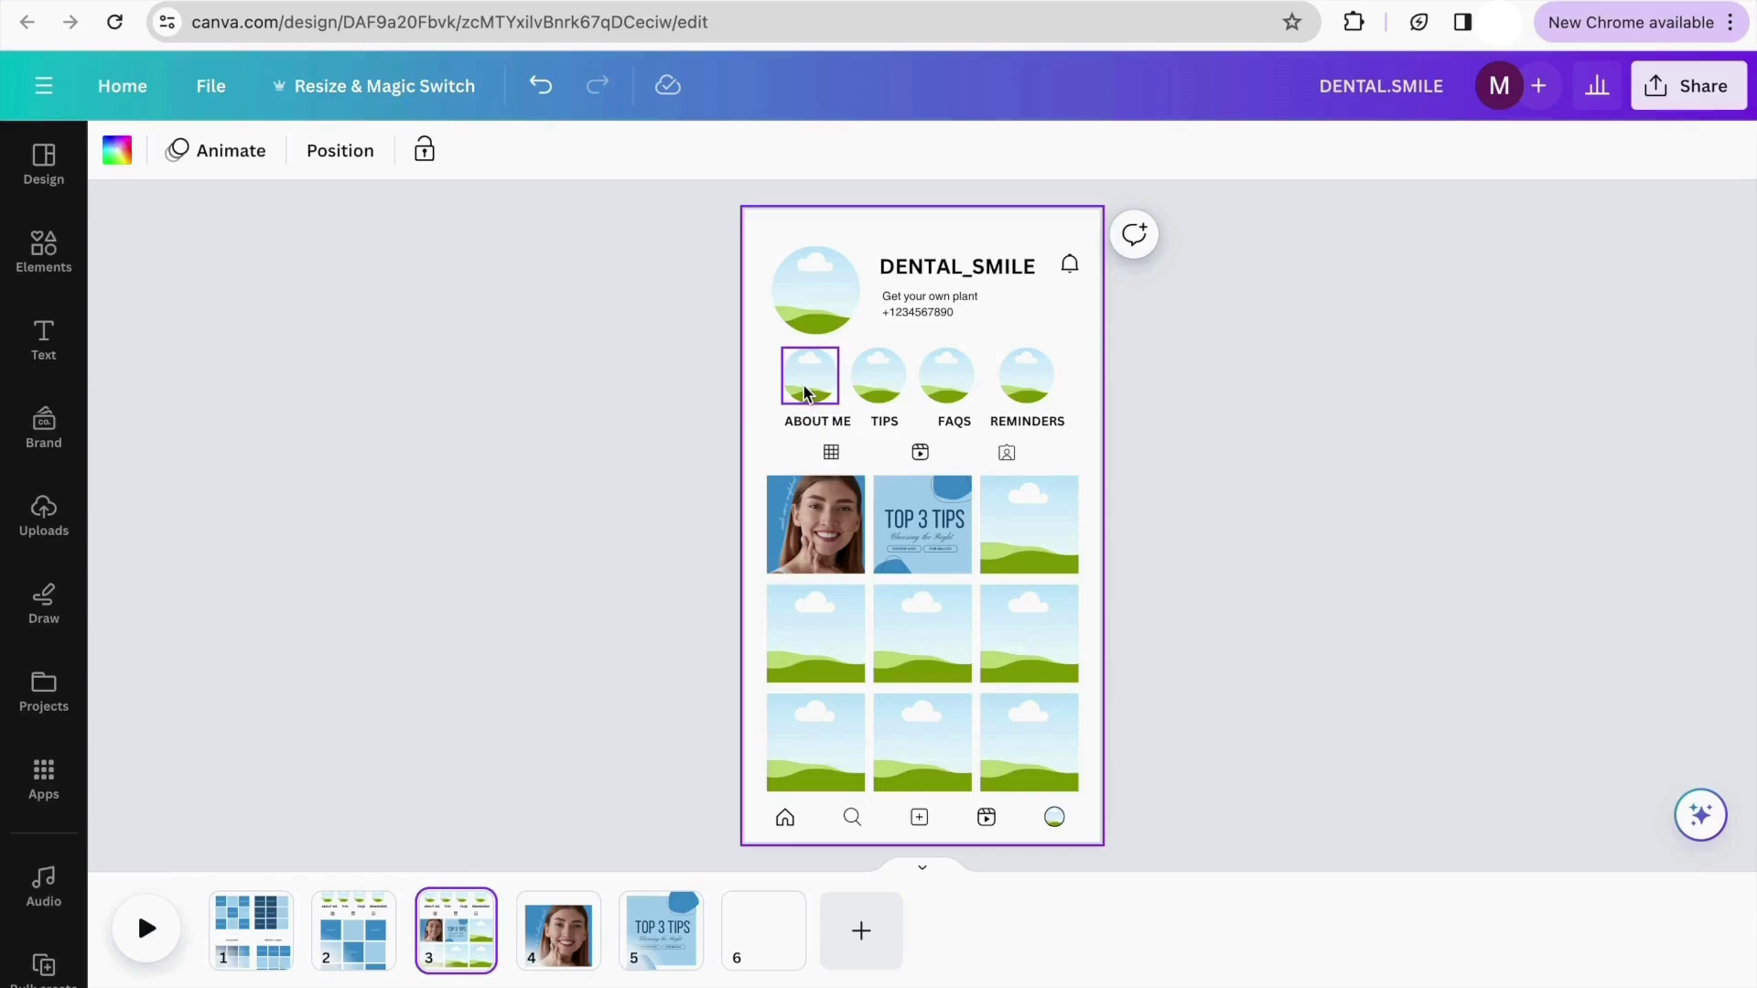
{"action": "left_click", "coordinate": [771, 938]}
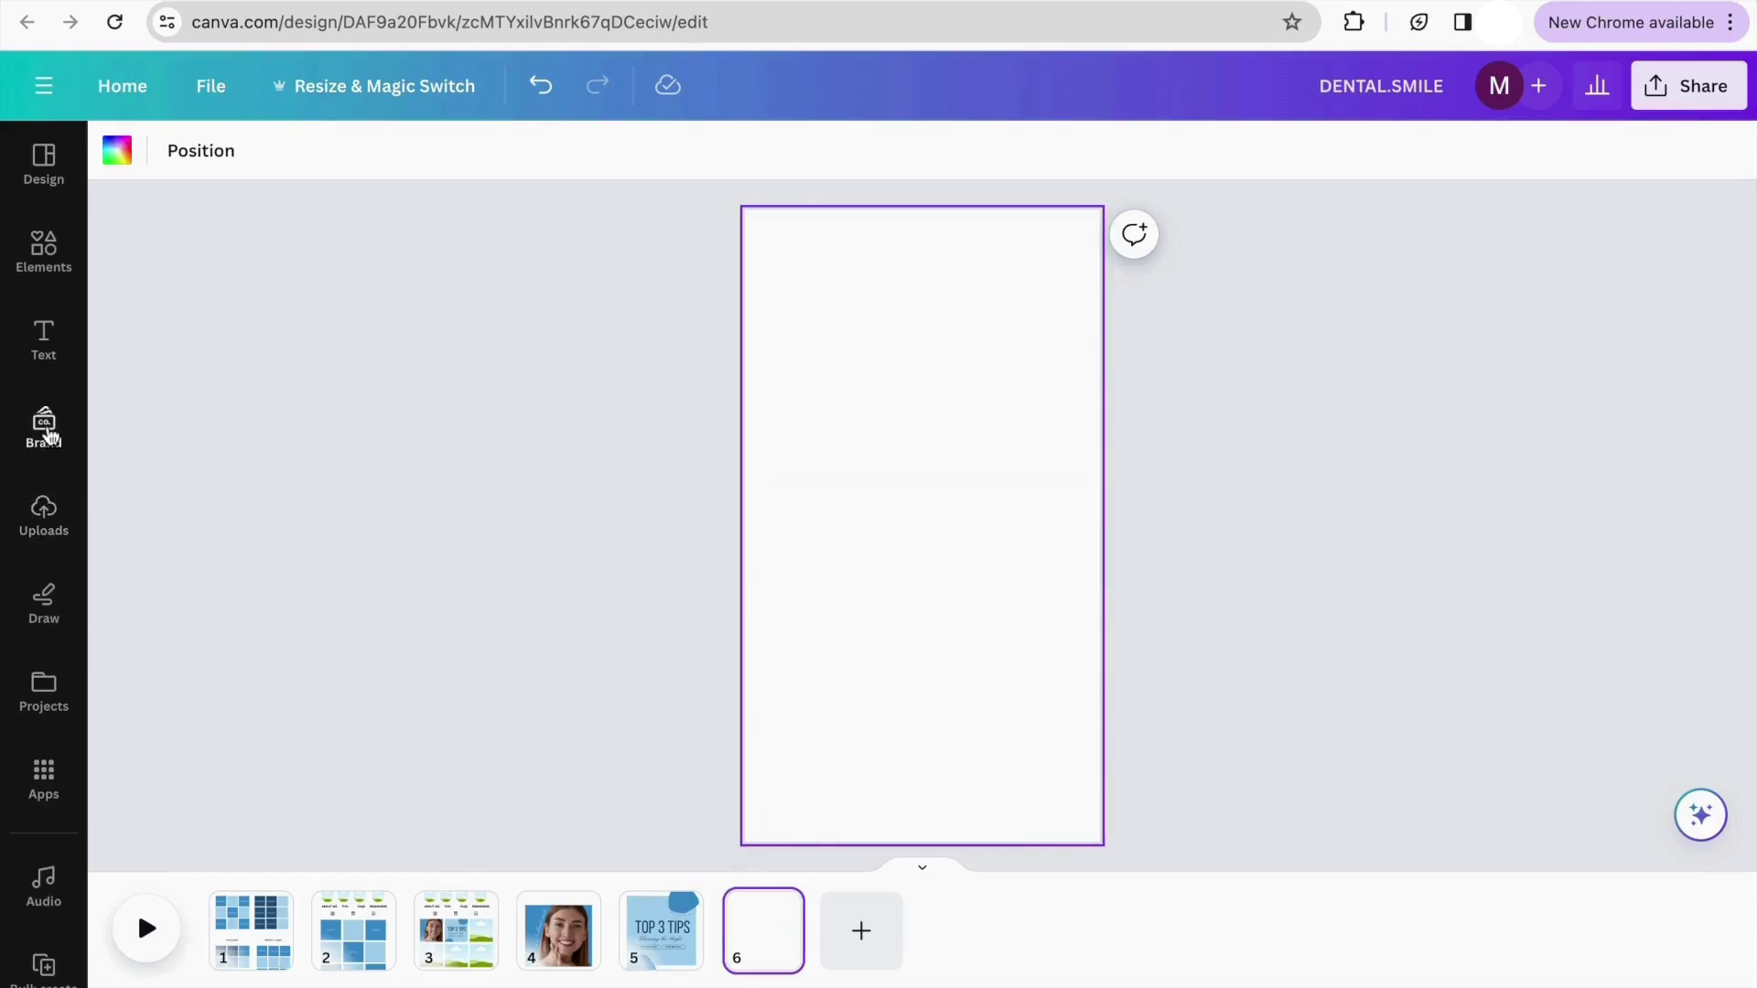
{"action": "left_click", "coordinate": [41, 255]}
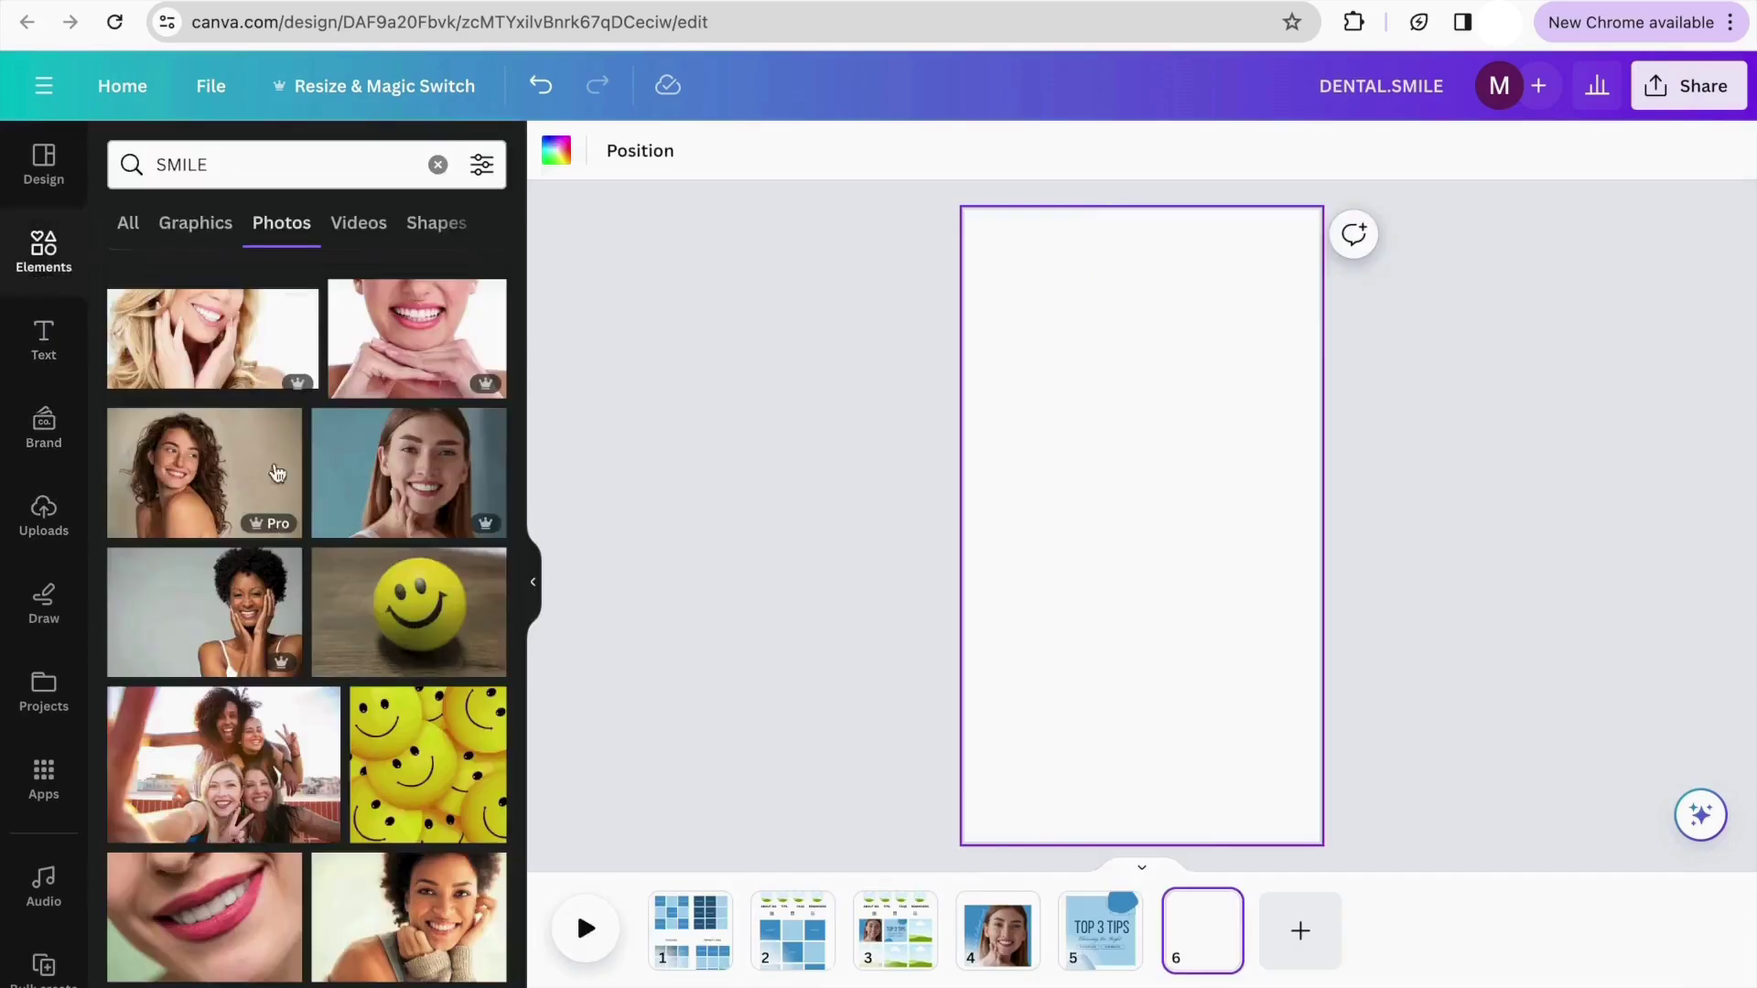
{"action": "left_click", "coordinate": [438, 165]}
{"action": "left_click", "coordinate": [436, 521]}
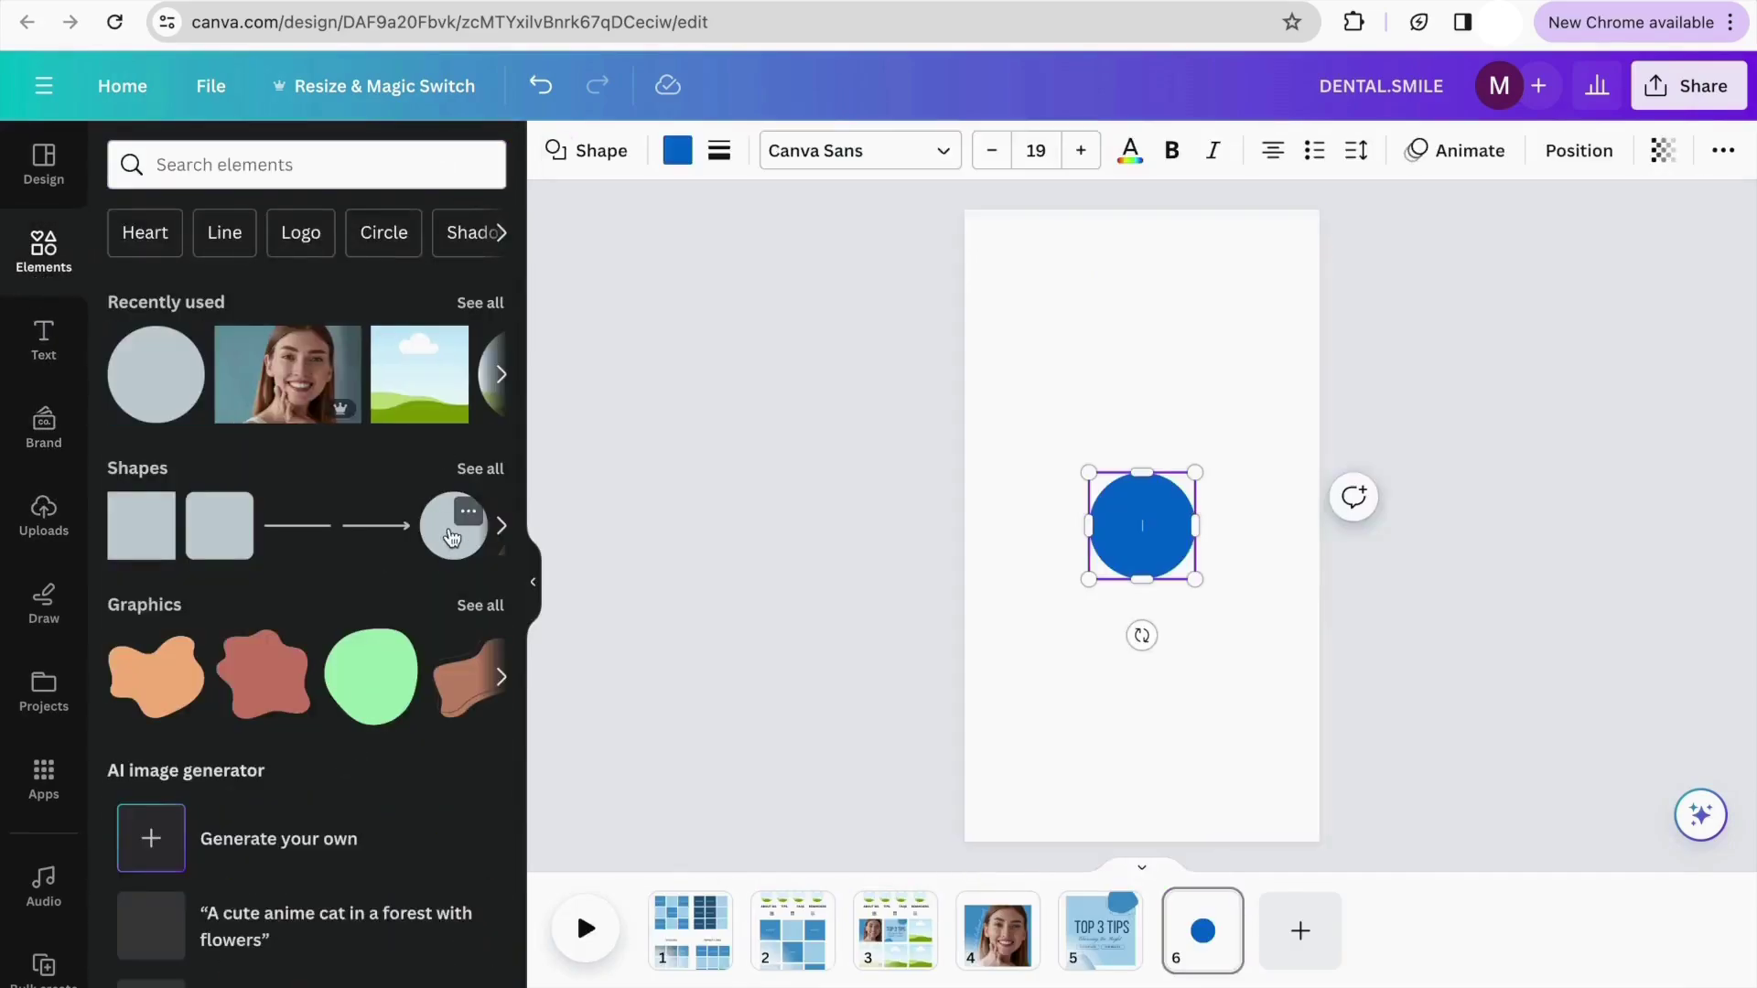
Enlarge the circle to about two thirds of the page width, centre it, and recolour it light blue
{"action": "left_click_drag", "start_coordinate": [1089, 461], "coordinate": [1118, 521]}
{"action": "left_click", "coordinate": [851, 429]}
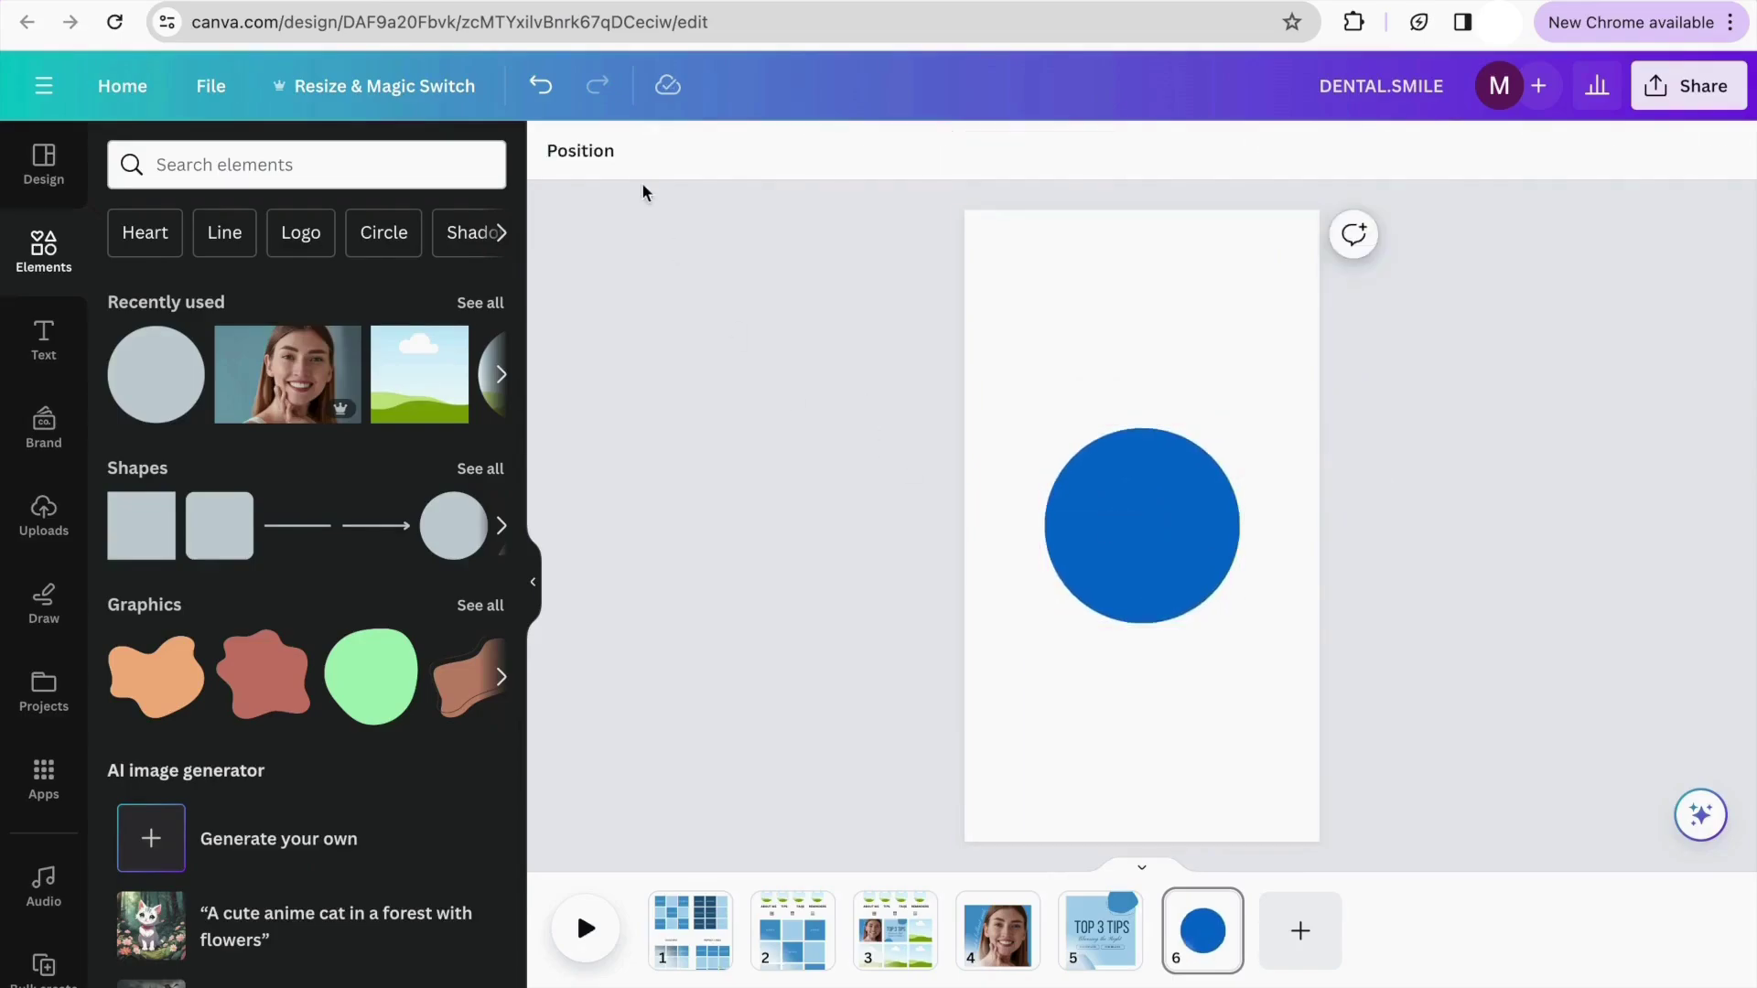
{"action": "left_click", "coordinate": [1144, 513]}
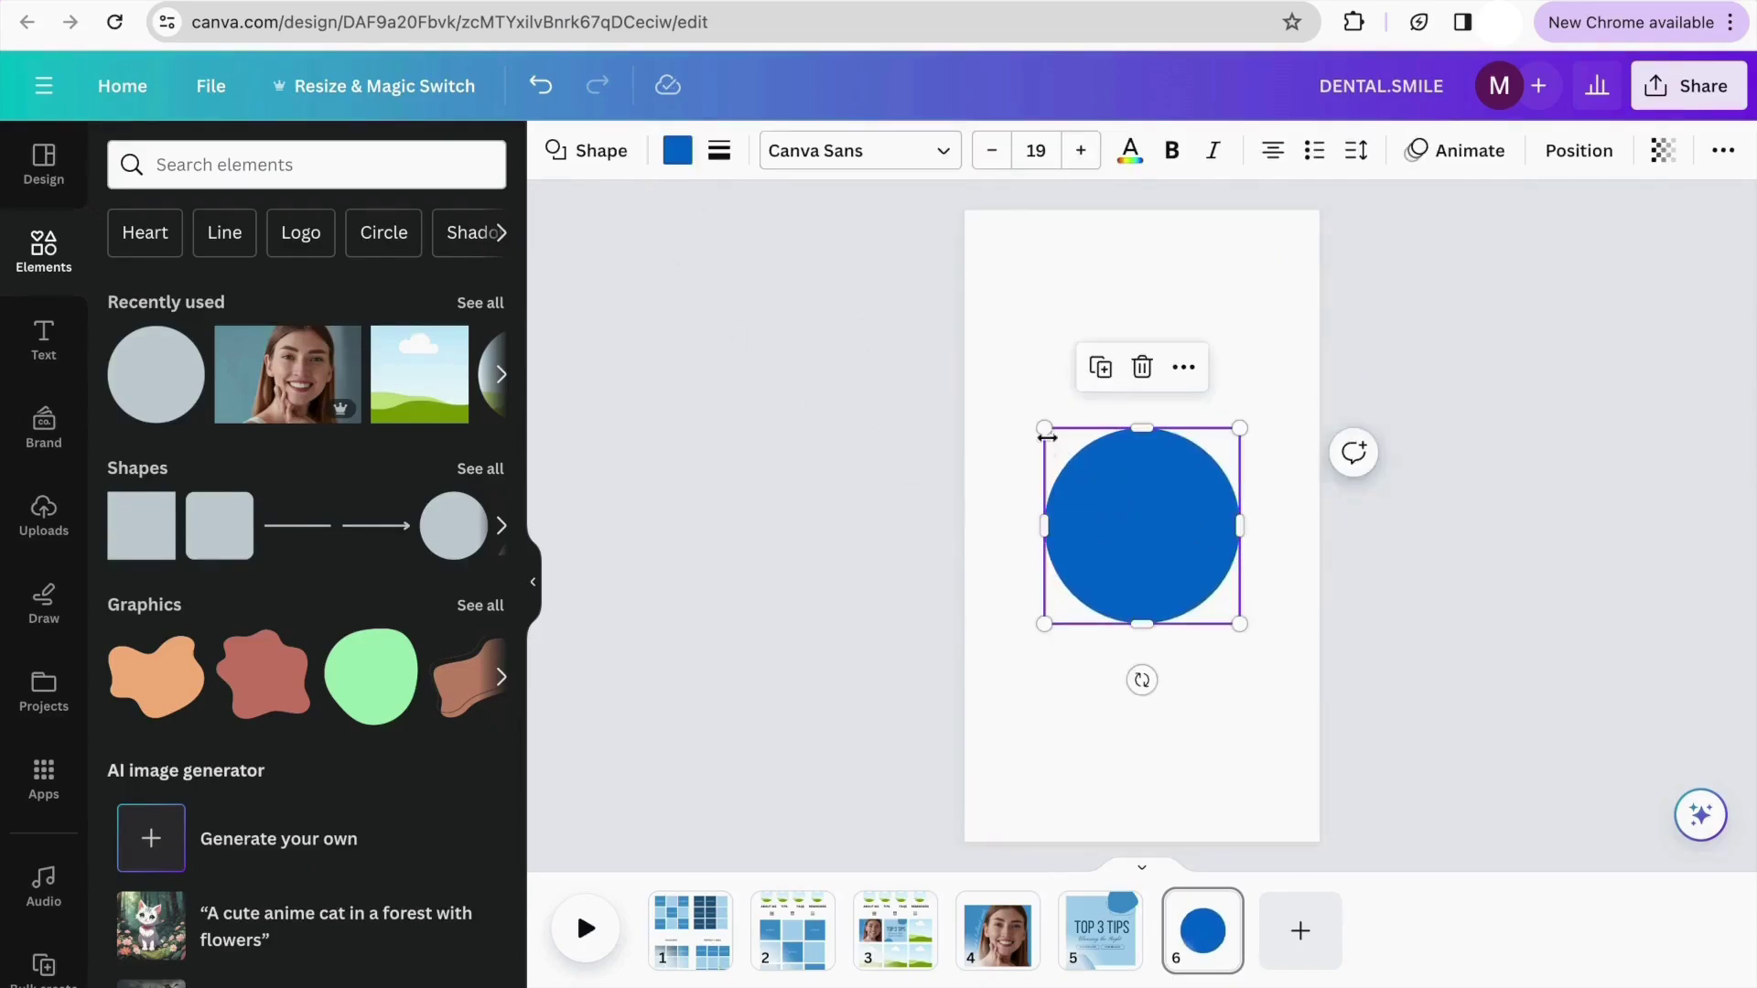
{"action": "left_click_drag", "start_coordinate": [1047, 438], "coordinate": [965, 408]}
{"action": "left_click_drag", "start_coordinate": [1106, 490], "coordinate": [1140, 522]}
{"action": "left_click", "coordinate": [671, 192]}
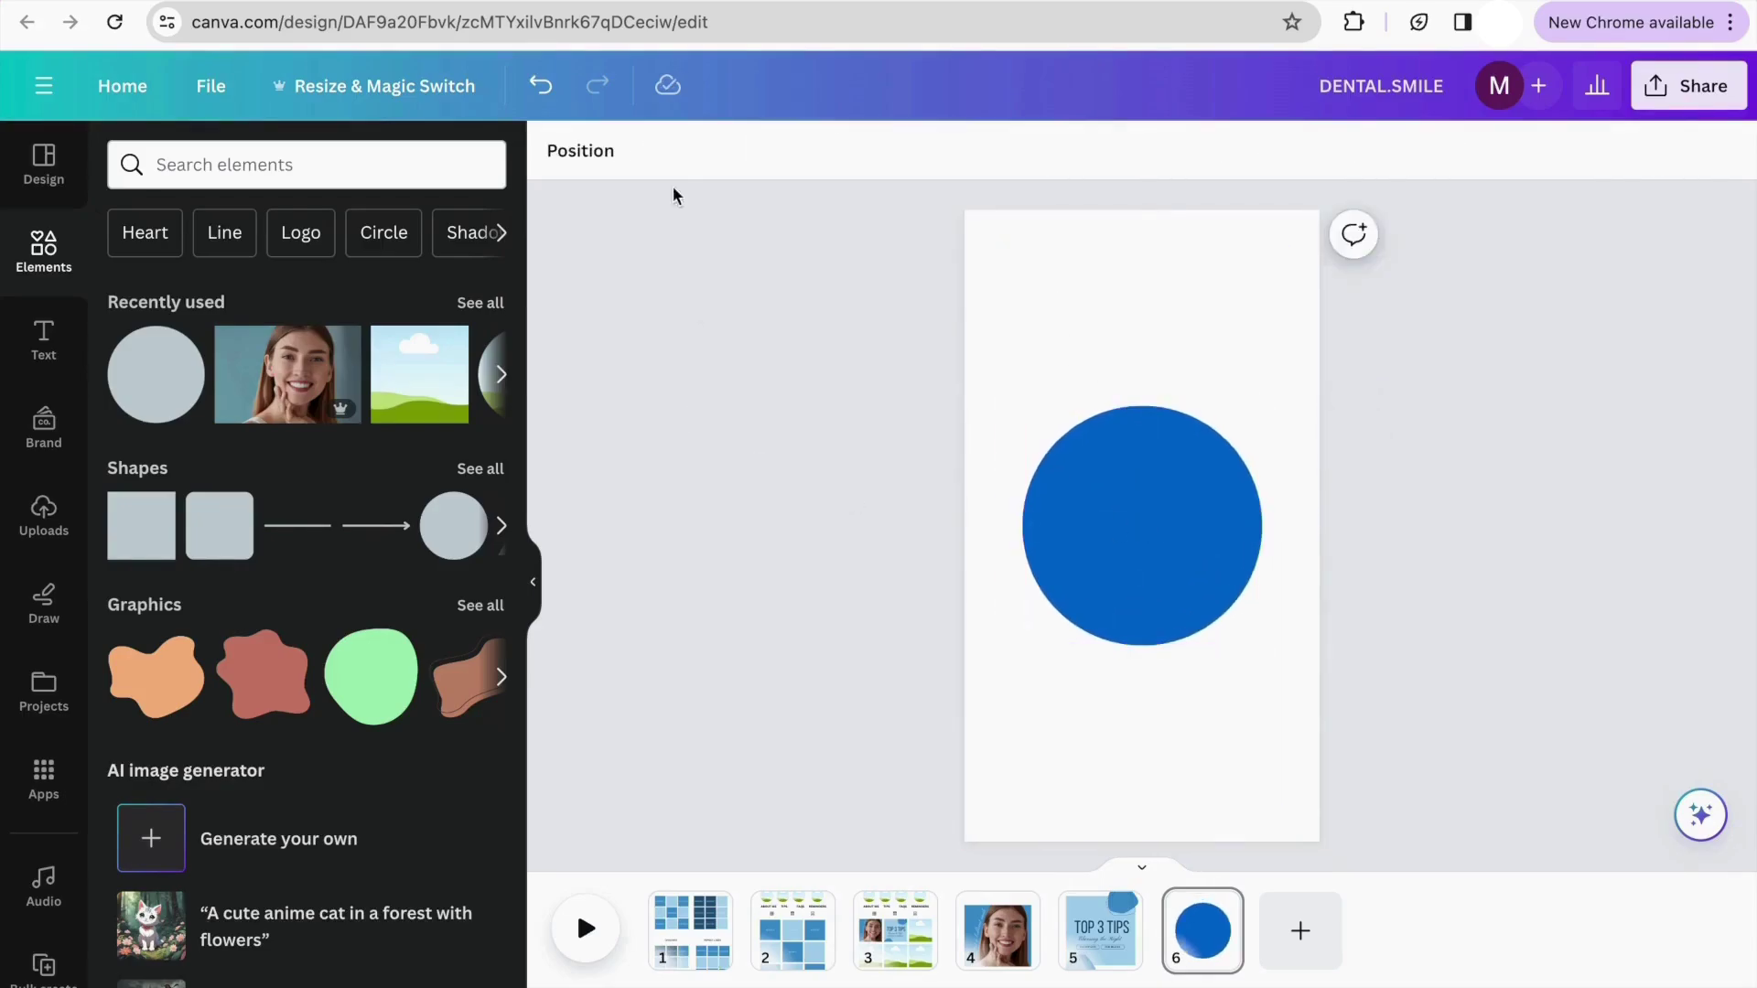
{"action": "left_click", "coordinate": [1083, 518]}
{"action": "left_click", "coordinate": [770, 568]}
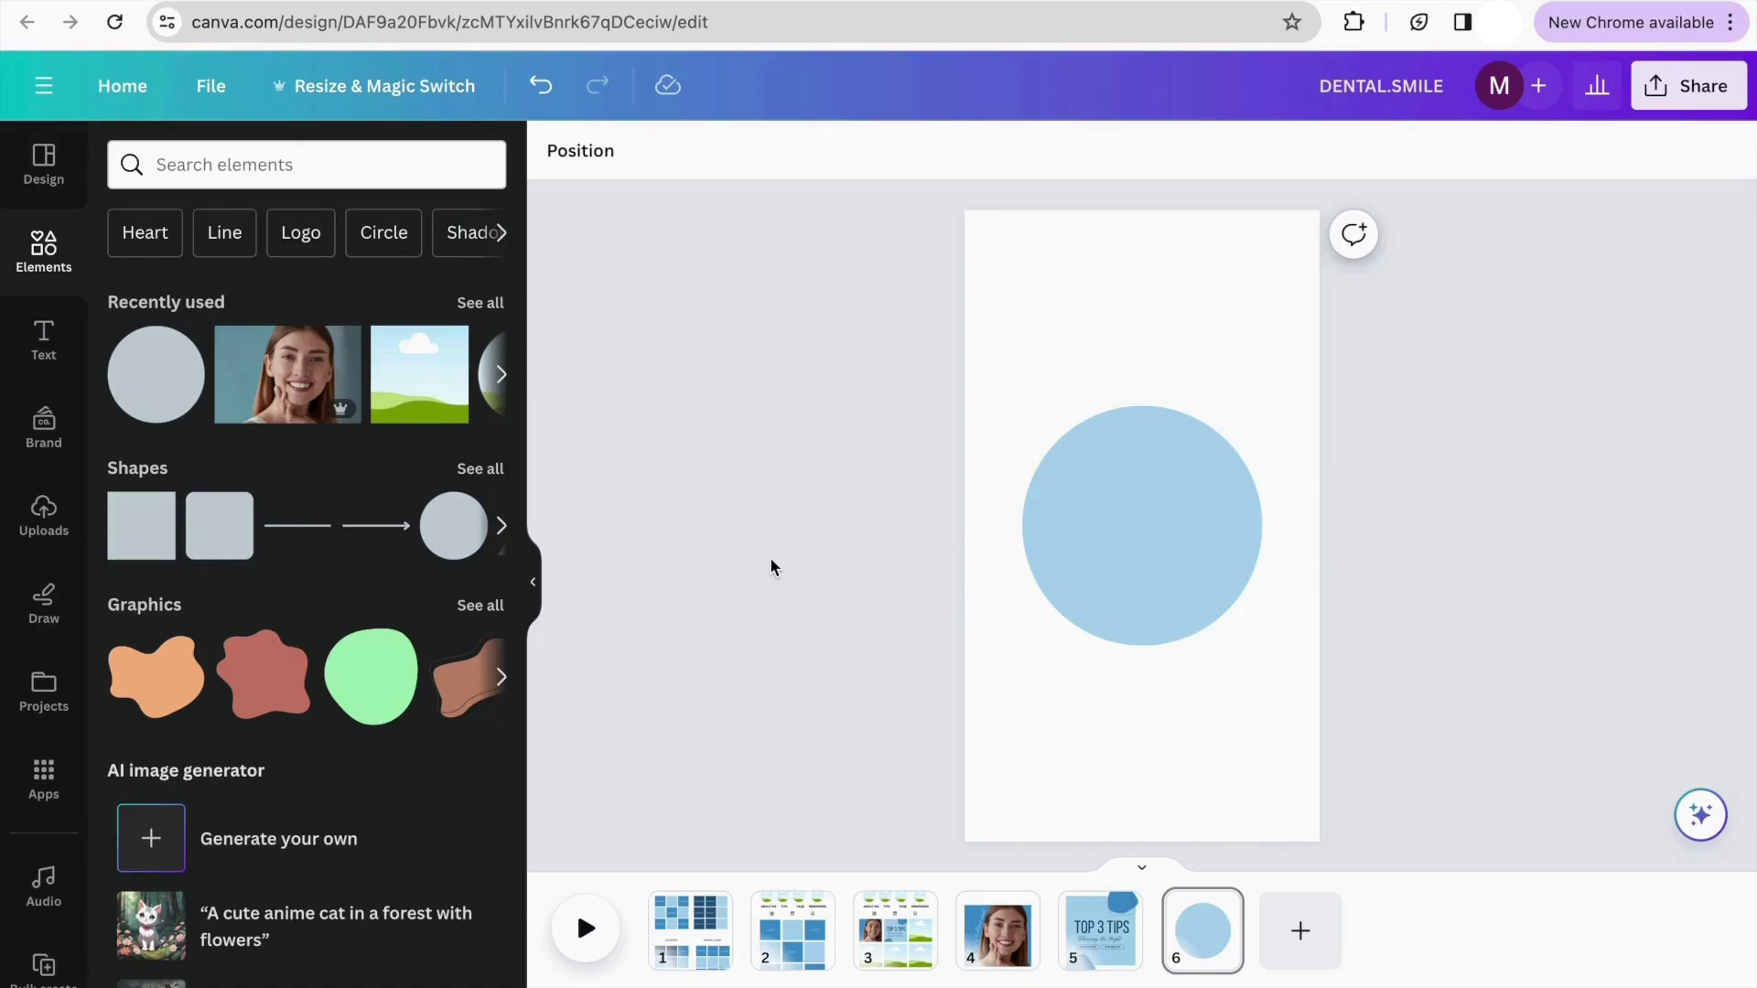
Copy the TOP 3 TIPS heading and the script subtitle from page 5 onto page 6
{"action": "left_click", "coordinate": [1100, 931]}
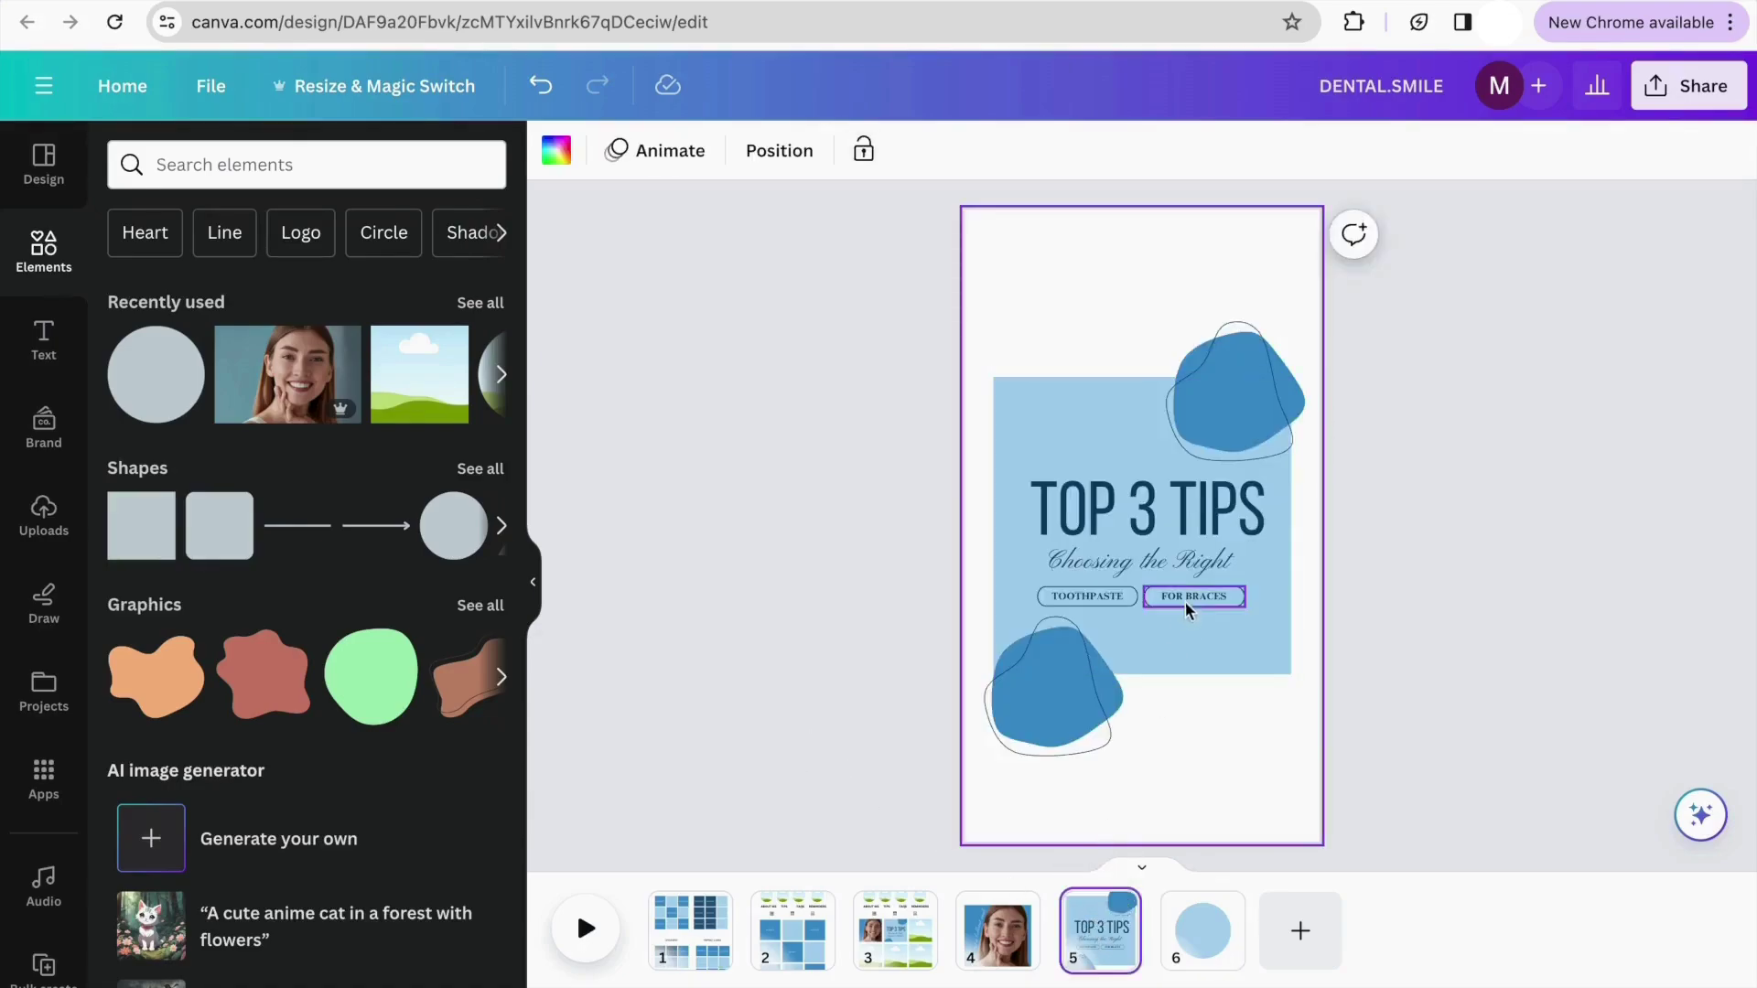
{"action": "left_click", "coordinate": [1179, 570]}
{"action": "left_click", "coordinate": [1196, 486]}
{"action": "left_click_drag", "start_coordinate": [1188, 560], "coordinate": [1201, 927]}
Replace the copied script text with an enlarged letter A and the heading with ABOUT ME, both inside the circle
{"action": "double_click", "coordinate": [1166, 576]}
{"action": "key", "text": "BackSpace"}
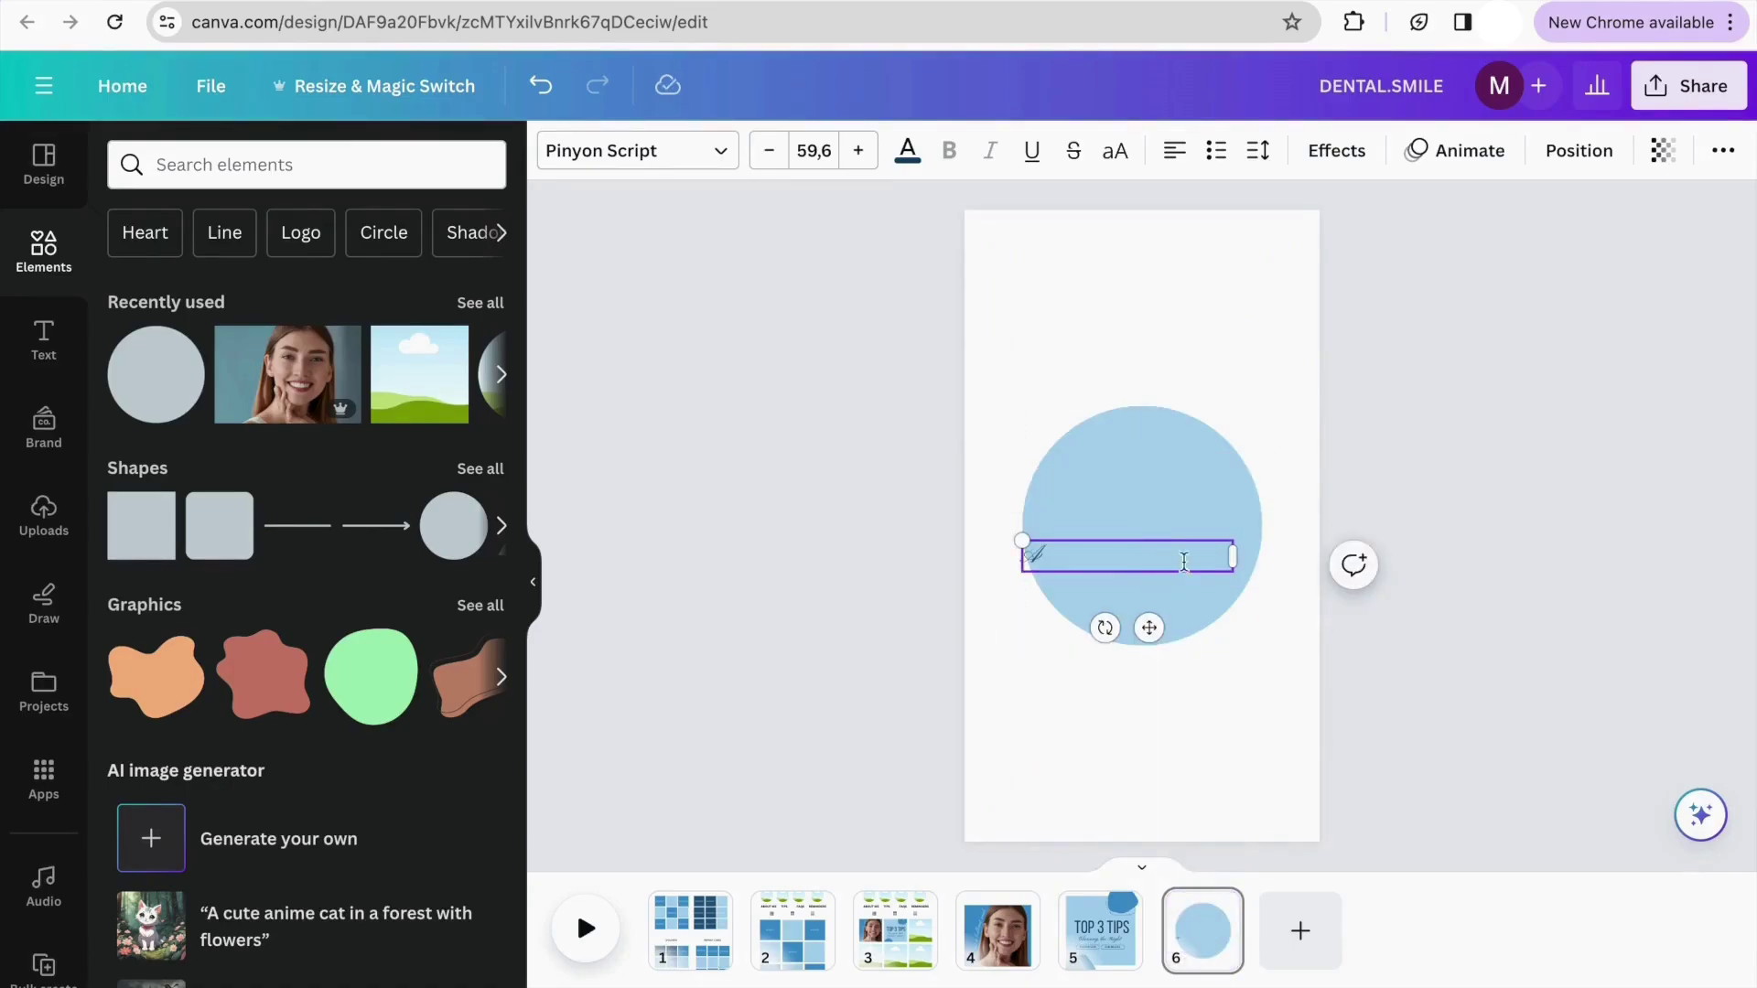
{"action": "left_click_drag", "start_coordinate": [959, 506], "coordinate": [871, 467]}
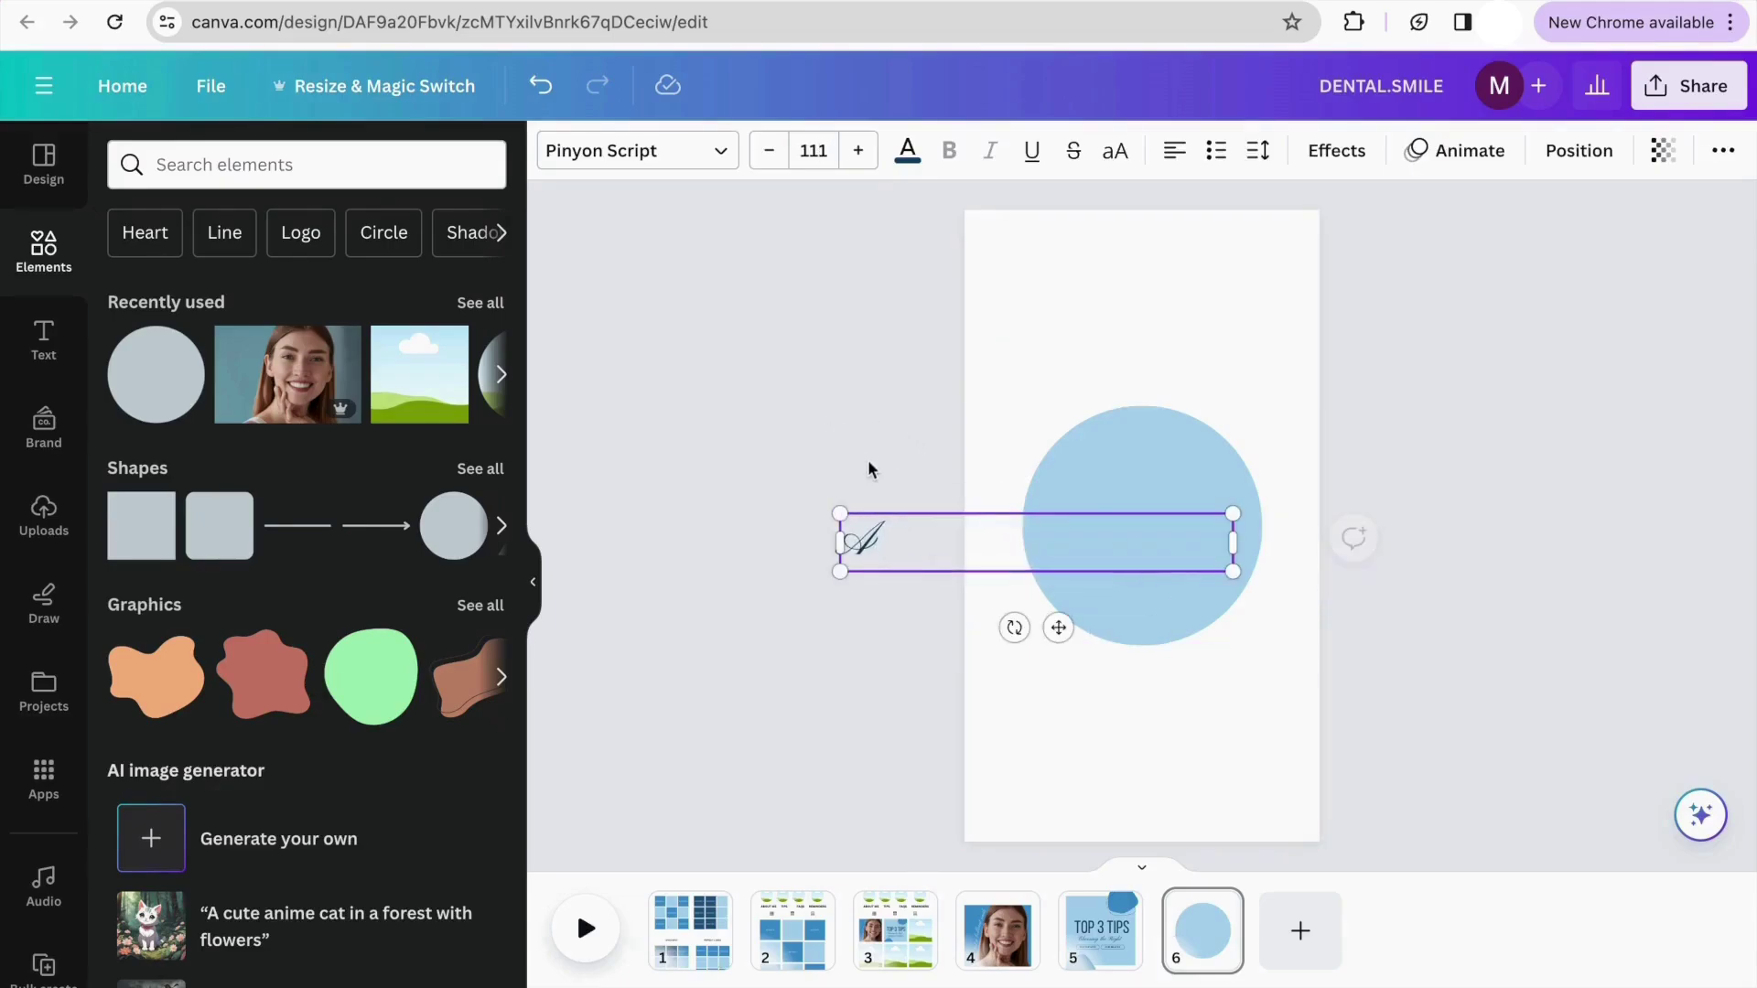
{"action": "type", "text": "A"}
{"action": "type", "text": "ABOUT ME"}
{"action": "left_click", "coordinate": [1434, 395]}
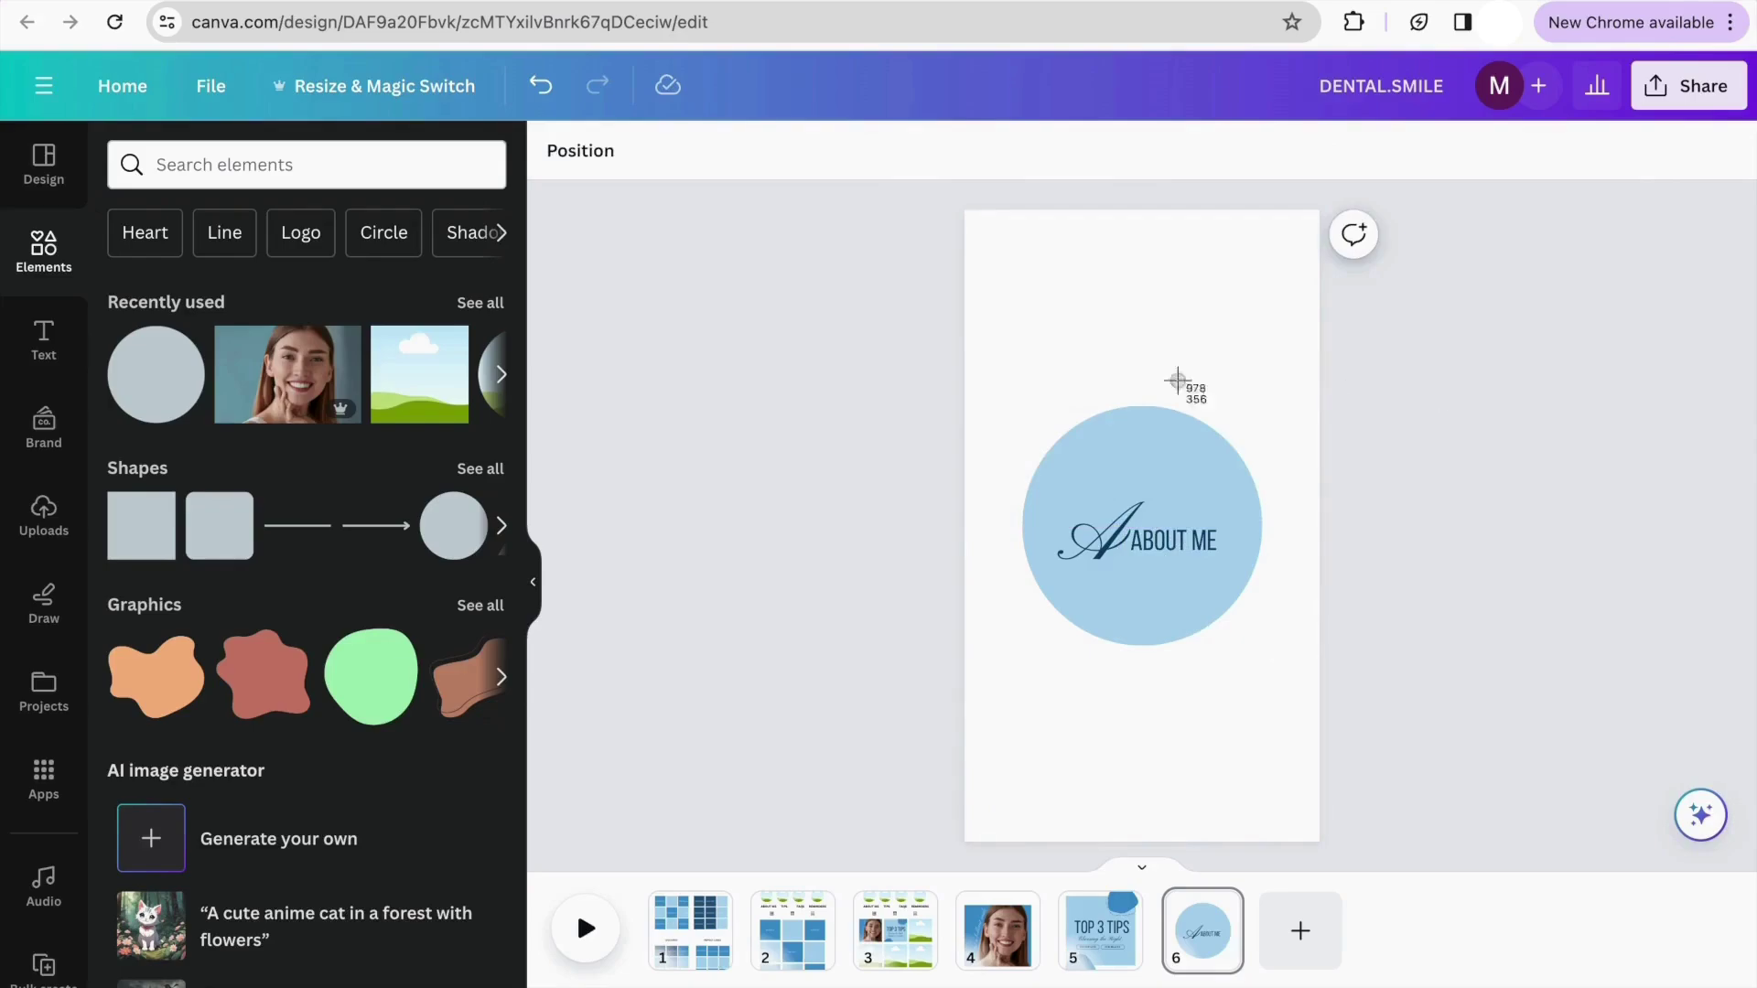
Capture a square screenshot around the ABOUT ME circle and return to the profile mockup on page 3
{"action": "left_click_drag", "start_coordinate": [1007, 379], "coordinate": [1293, 669]}
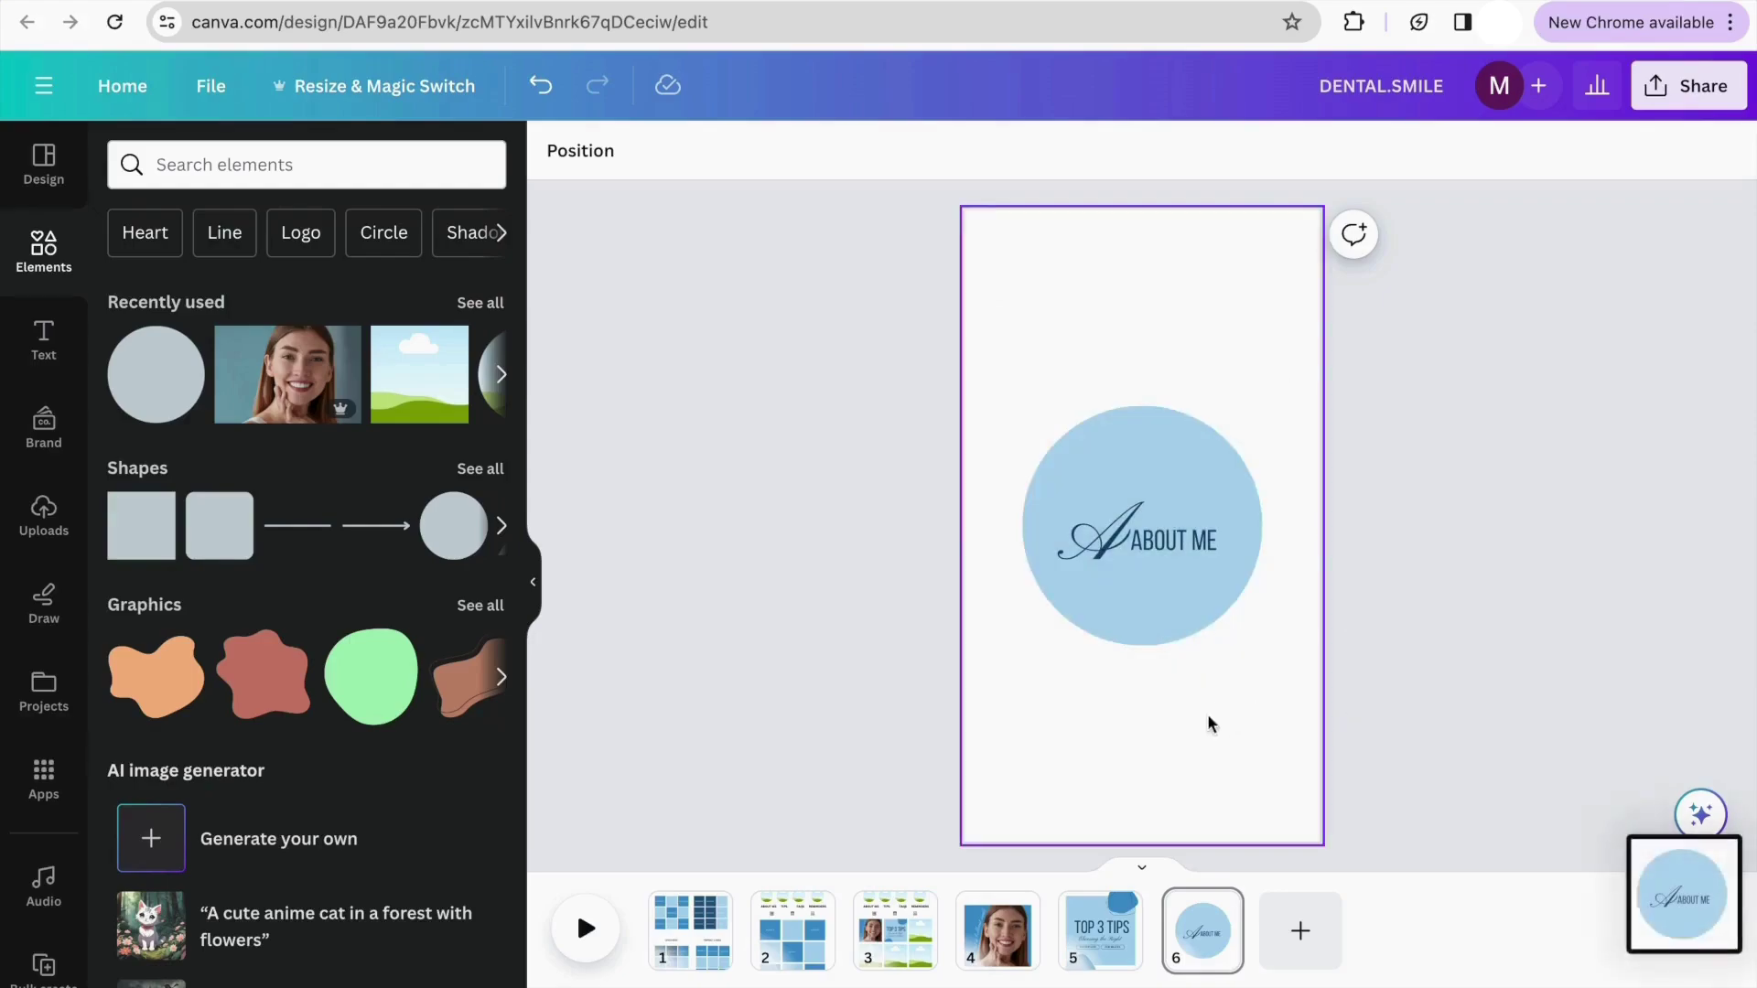
{"action": "left_click", "coordinate": [1104, 932]}
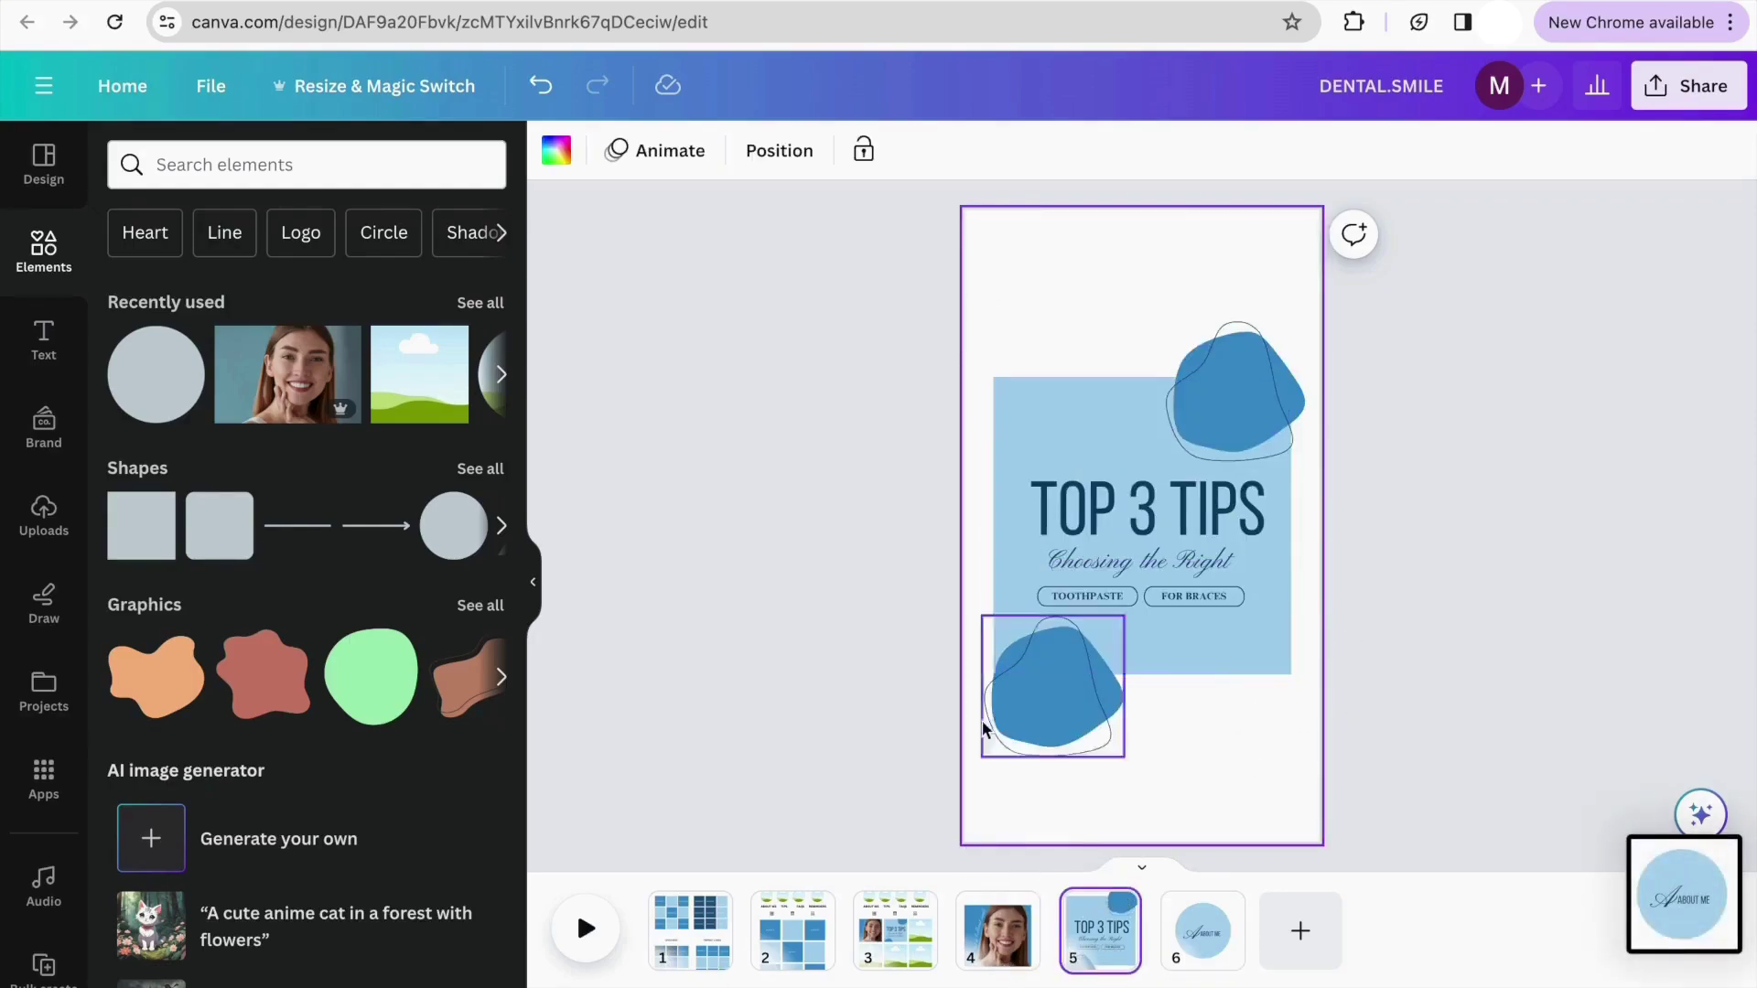
{"action": "left_click", "coordinate": [997, 931]}
{"action": "left_click", "coordinate": [1100, 932]}
{"action": "left_click", "coordinate": [1202, 931]}
{"action": "left_click", "coordinate": [932, 951]}
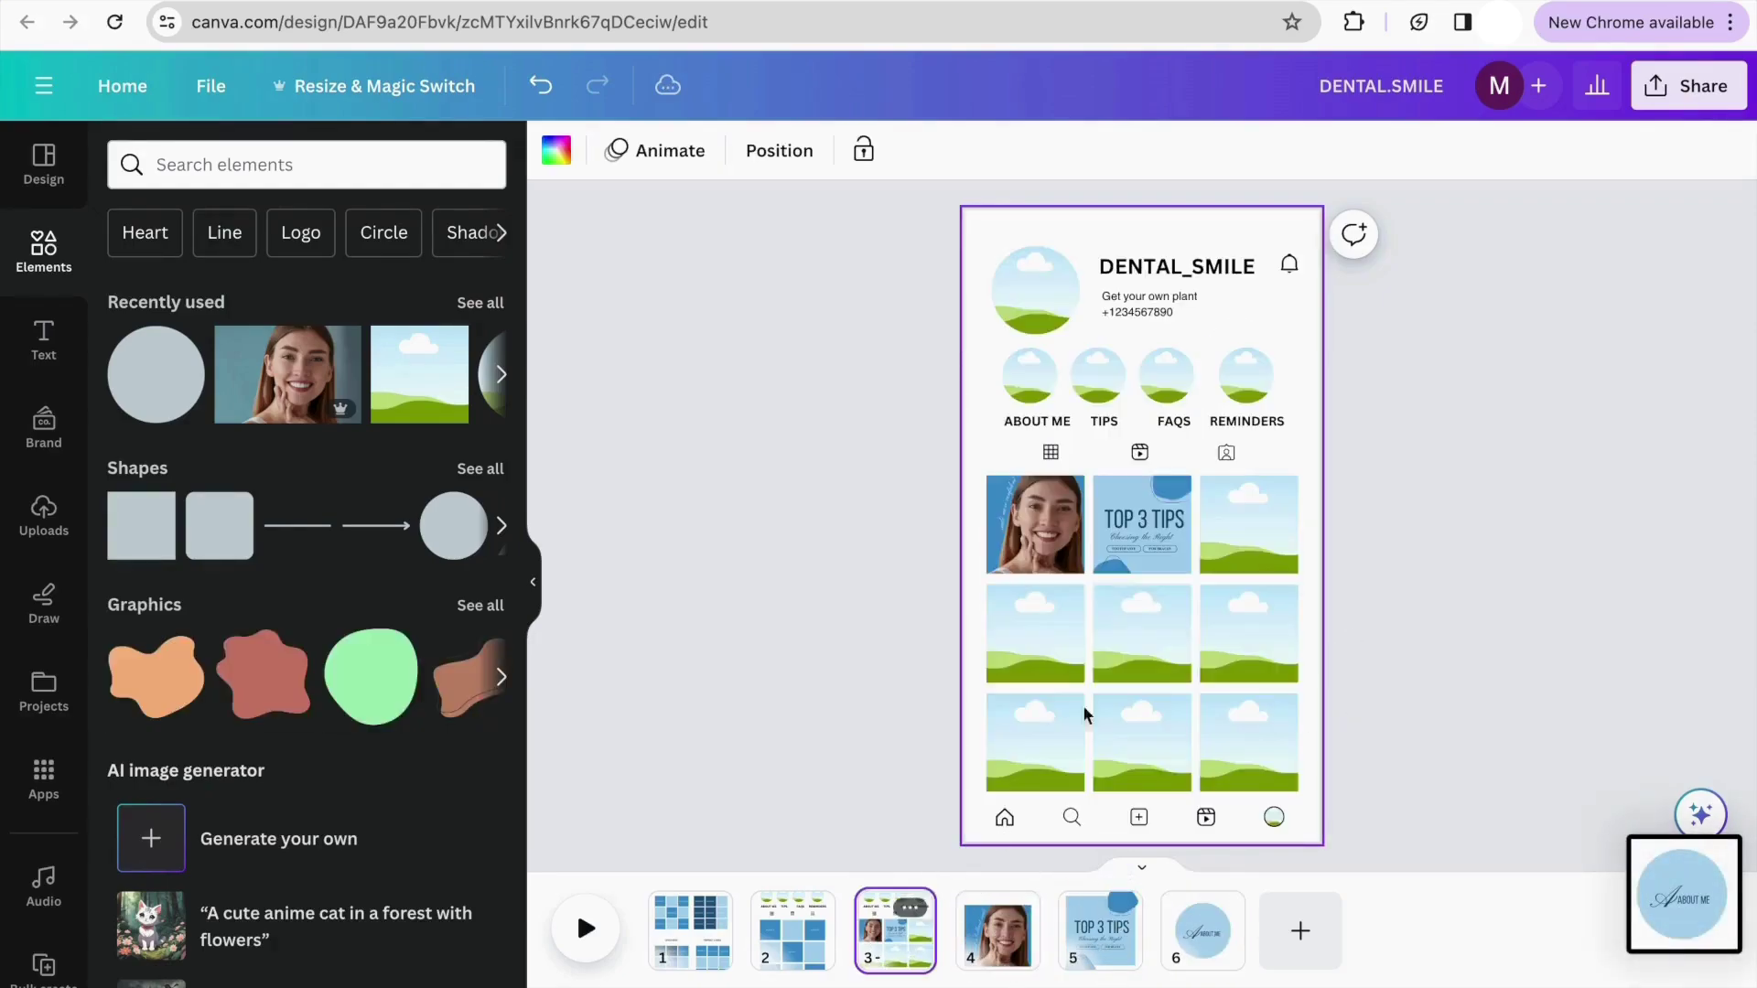
Place the uploaded dark blue ABOUT ME image in the circular highlight frame above the ABOUT ME label
{"action": "left_click", "coordinate": [48, 522]}
{"action": "left_click", "coordinate": [186, 434]}
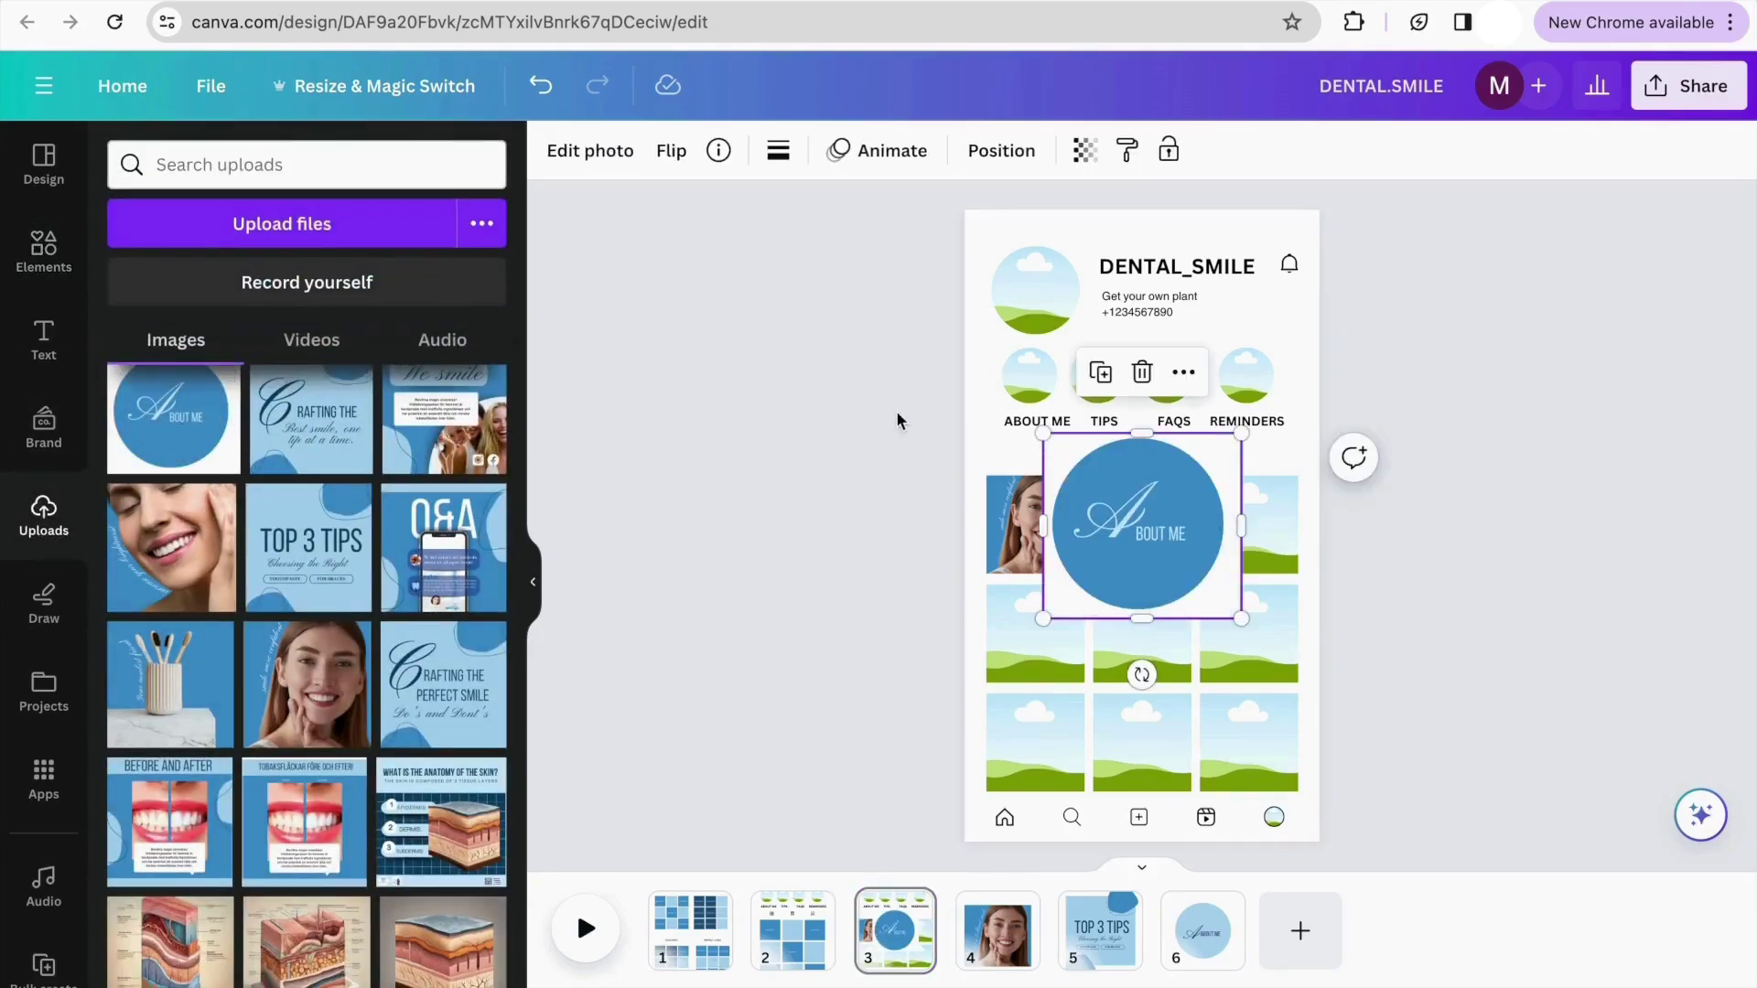
{"action": "left_click_drag", "start_coordinate": [1128, 515], "coordinate": [1030, 375]}
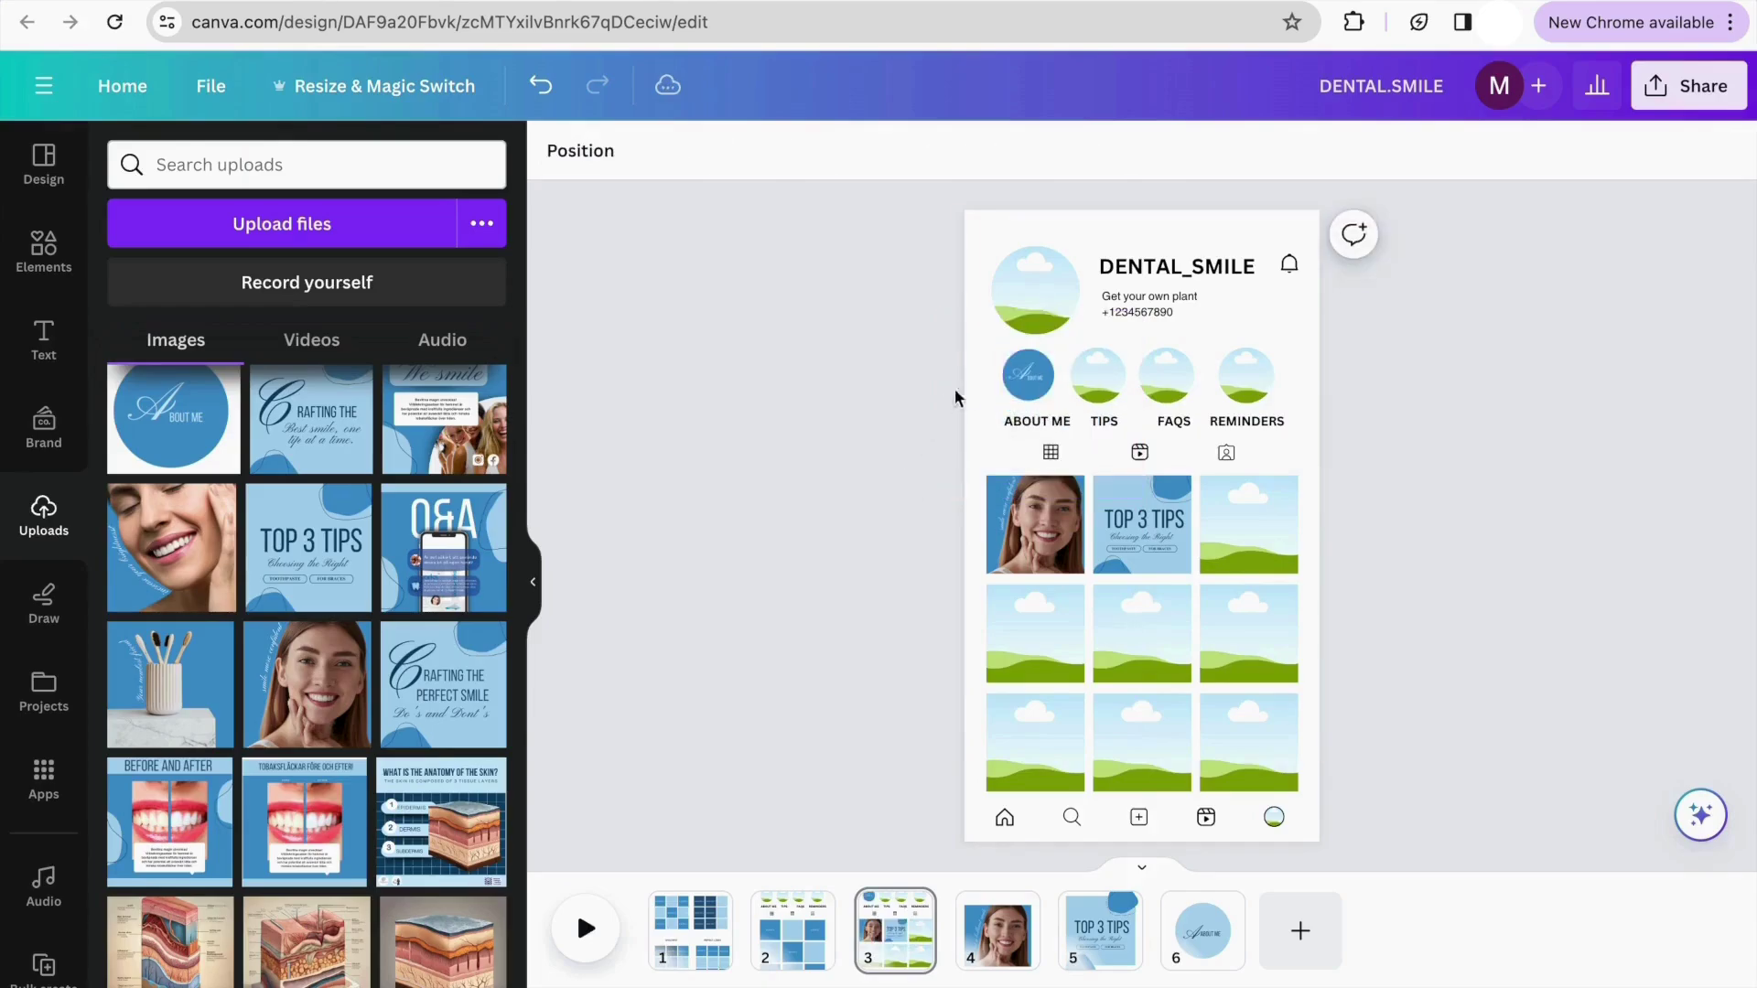
Enlarge the ABOUT ME image slightly within its highlight frame so the blue circle fills the frame
{"action": "left_click", "coordinate": [1023, 373]}
{"action": "double_click", "coordinate": [1024, 373]}
{"action": "left_click", "coordinate": [902, 416]}
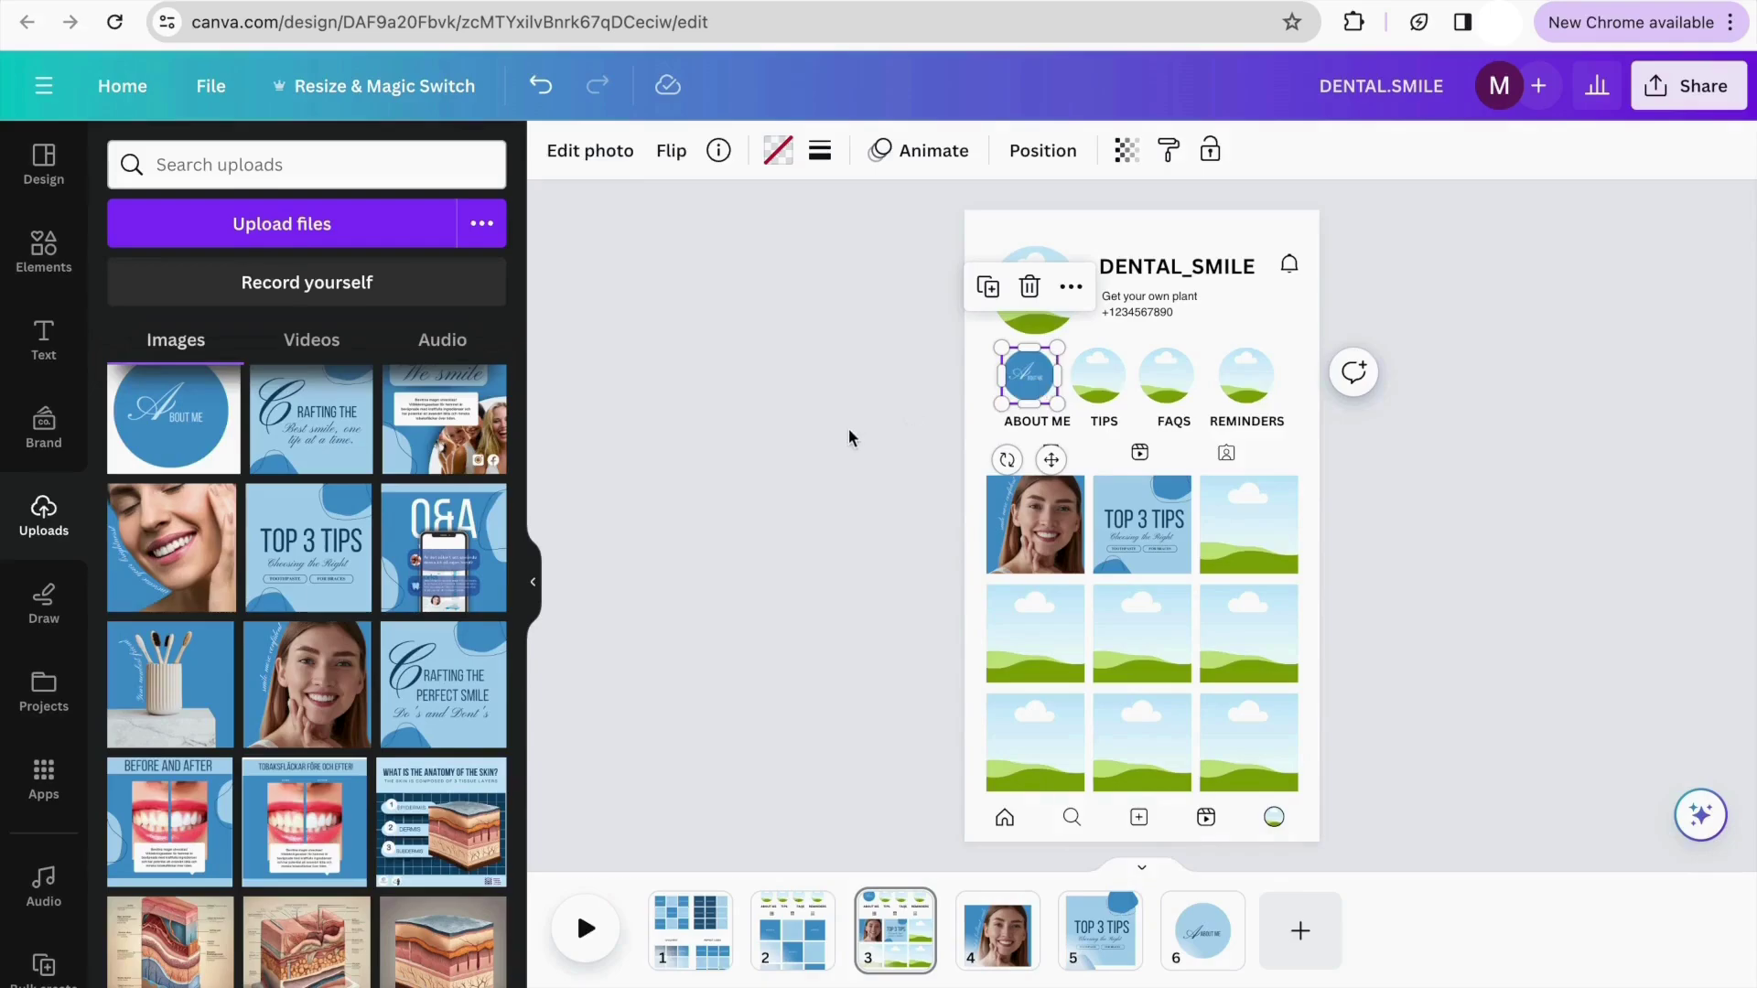
{"action": "left_click_drag", "start_coordinate": [1027, 374], "coordinate": [1032, 376]}
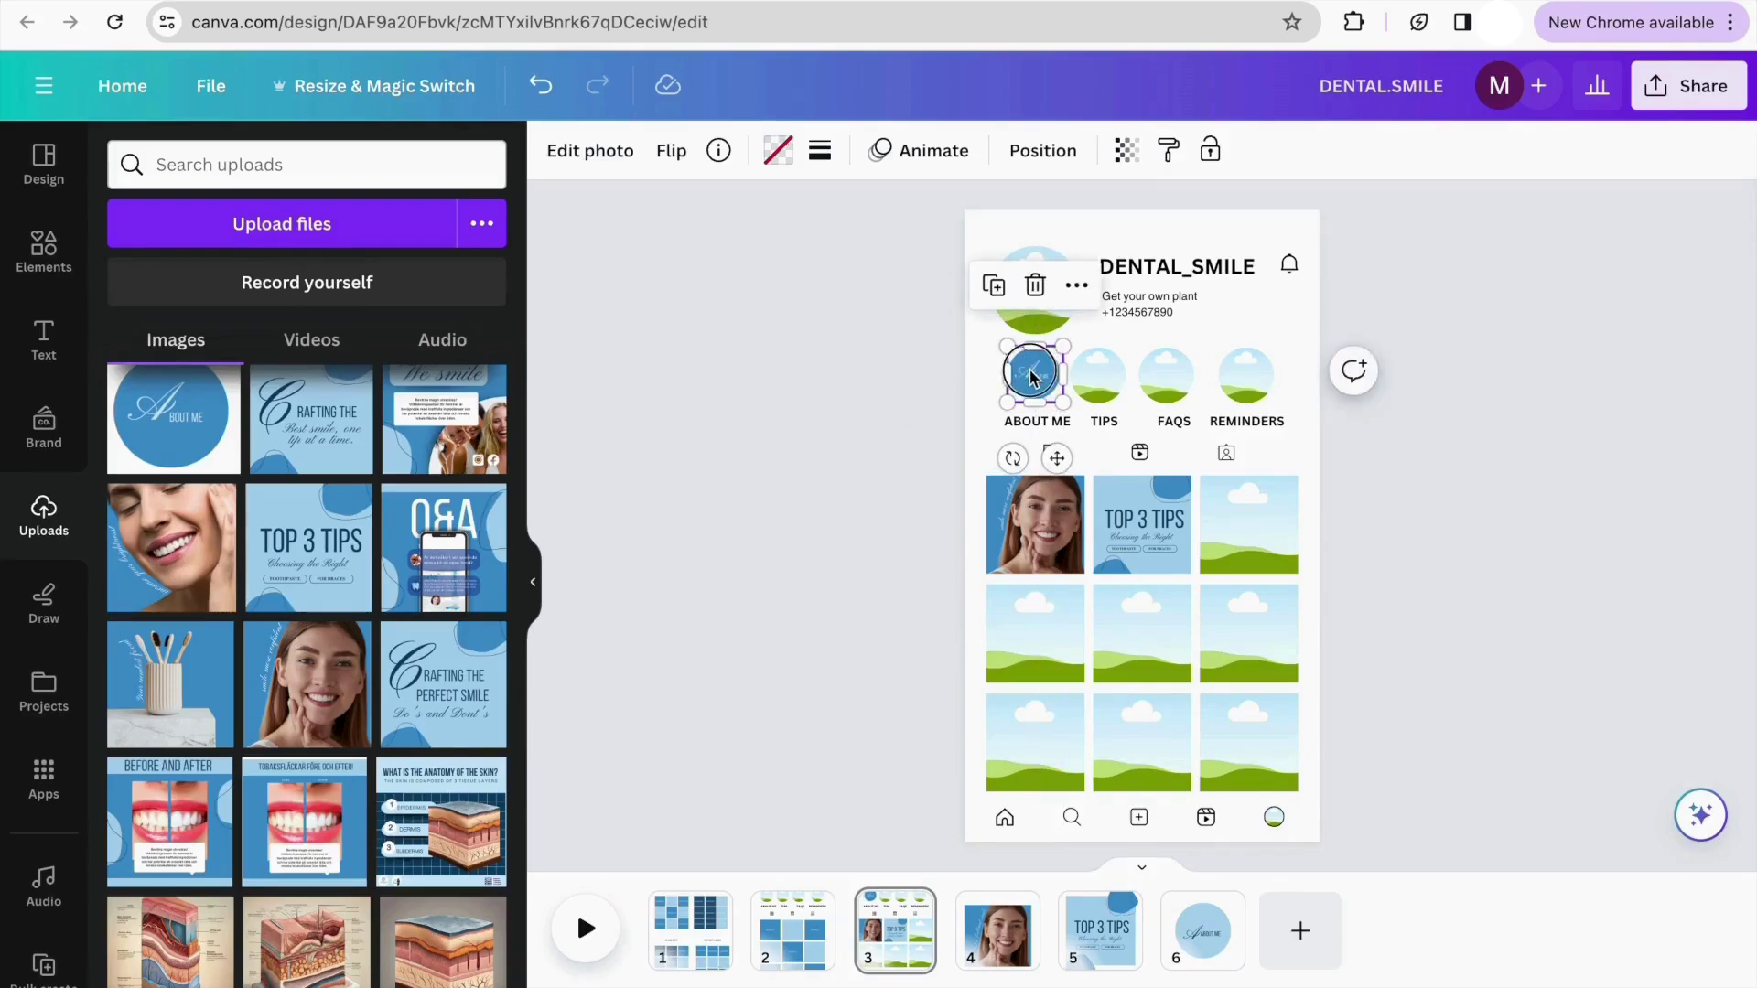
{"action": "double_click", "coordinate": [1031, 376]}
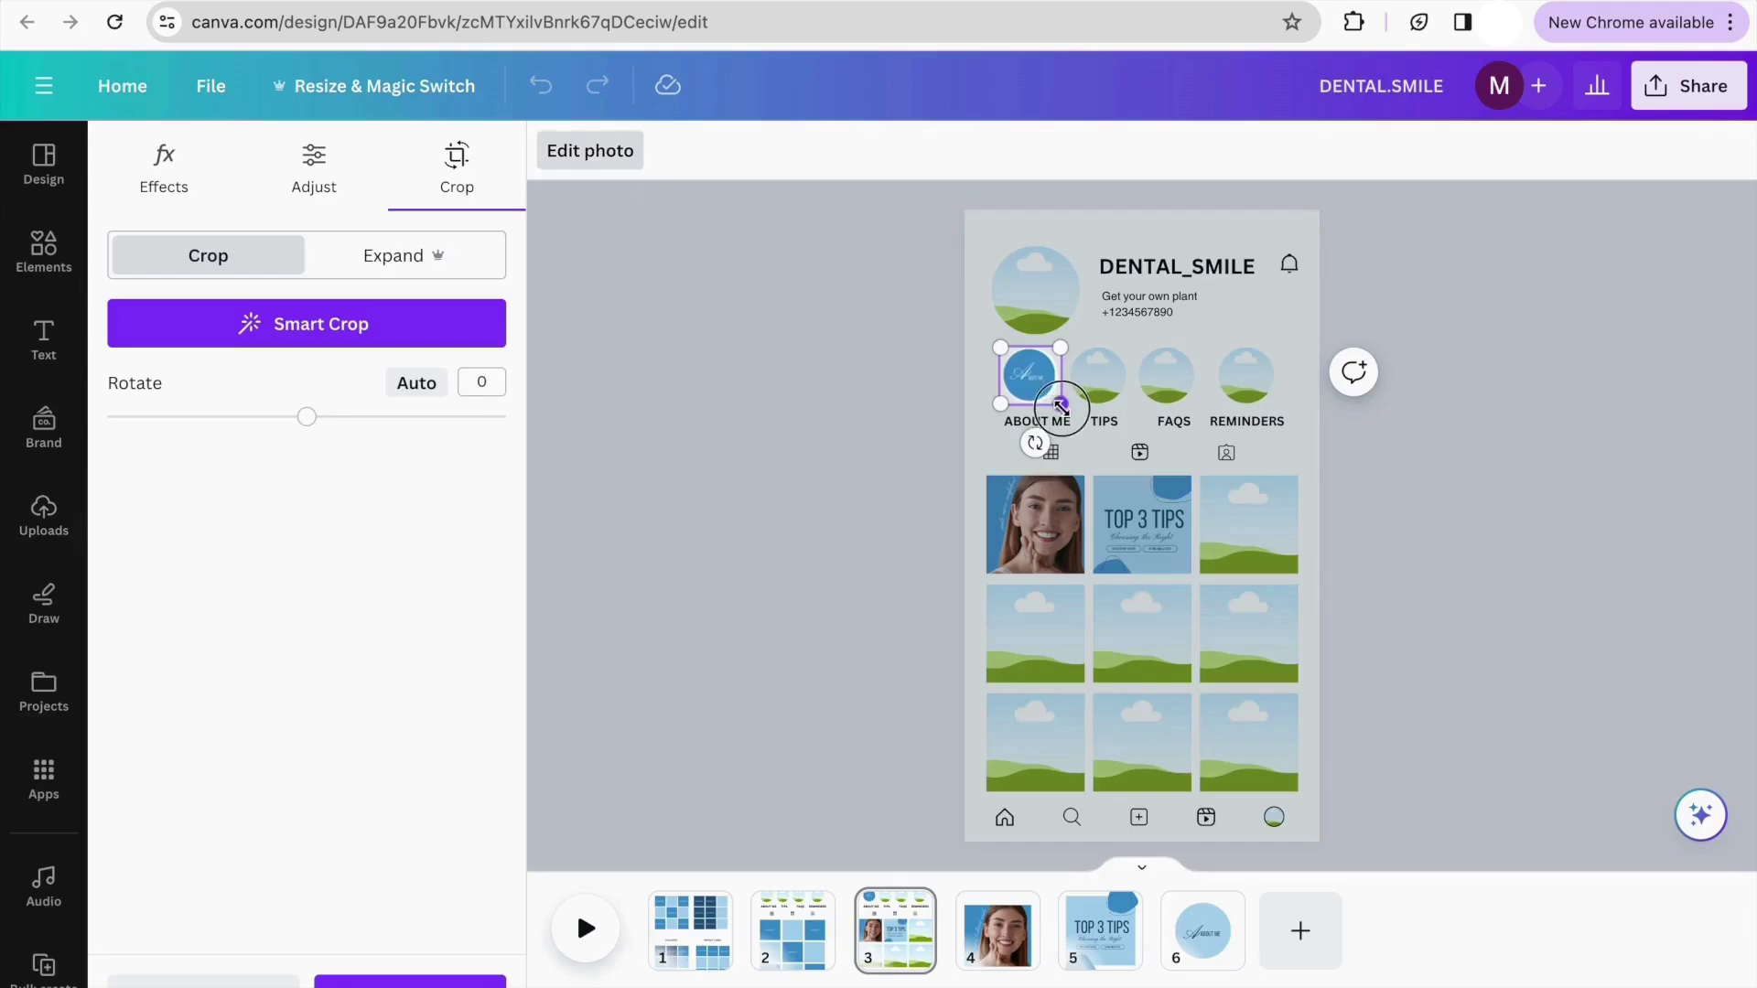
{"action": "left_click_drag", "start_coordinate": [1061, 407], "coordinate": [1063, 405]}
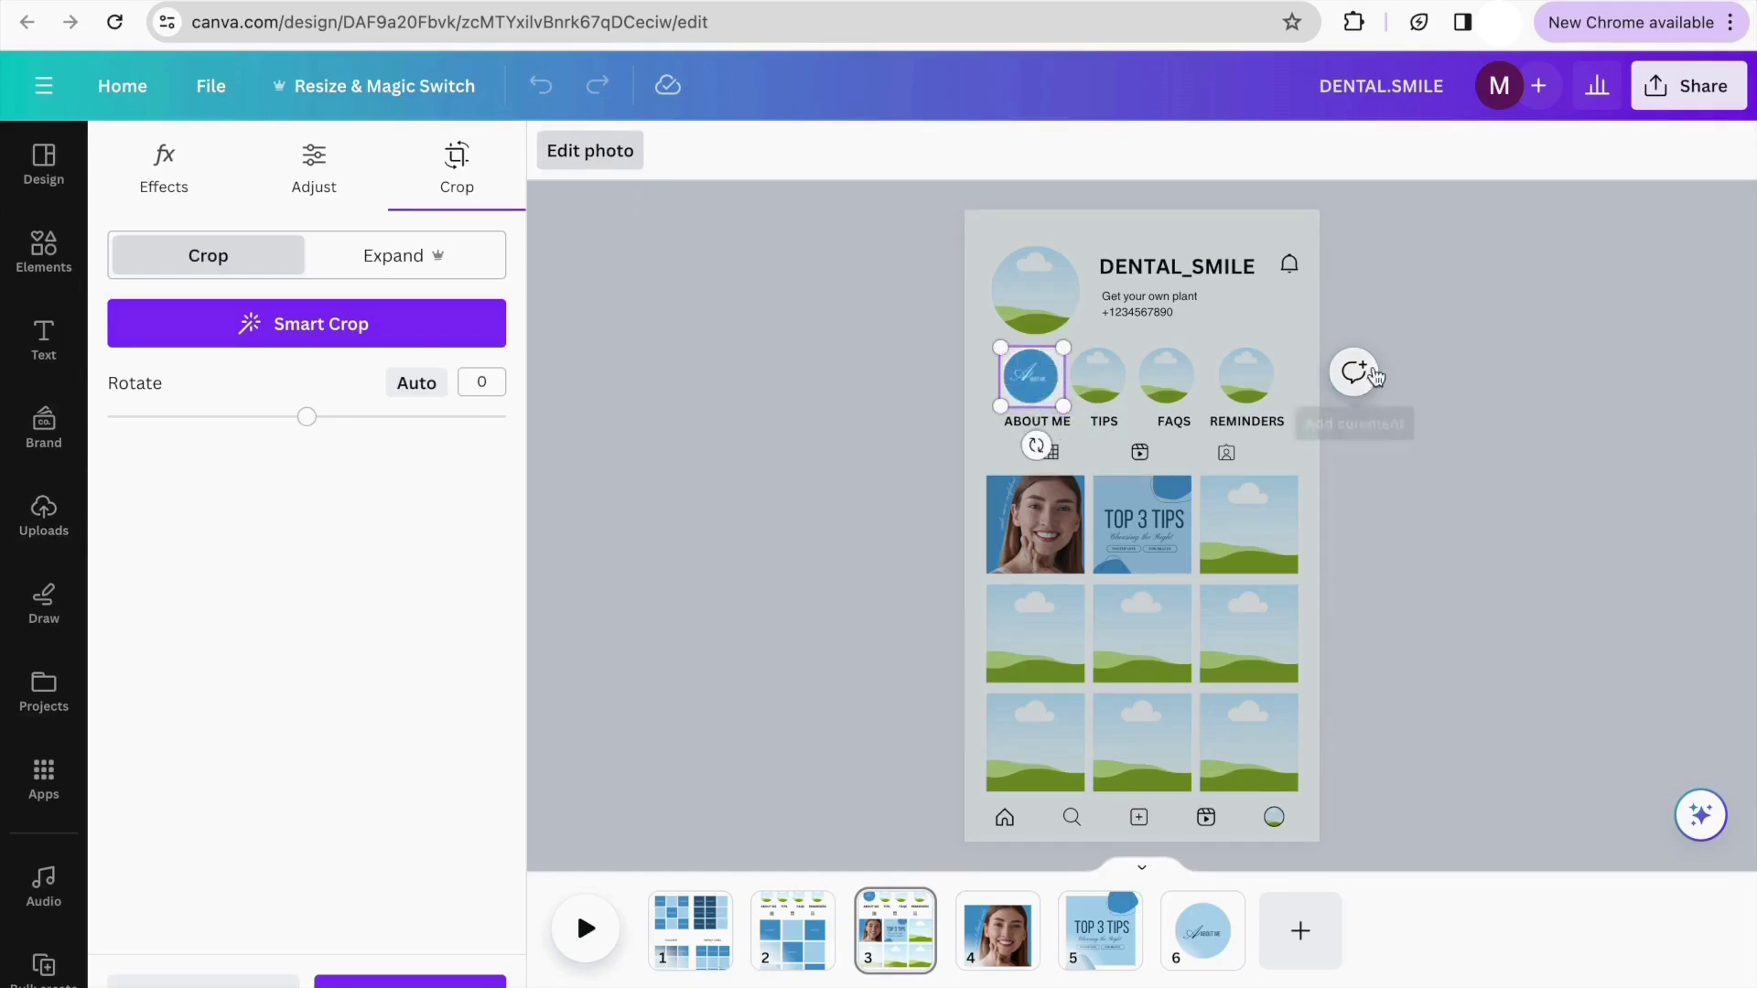
{"action": "left_click", "coordinate": [1366, 286]}
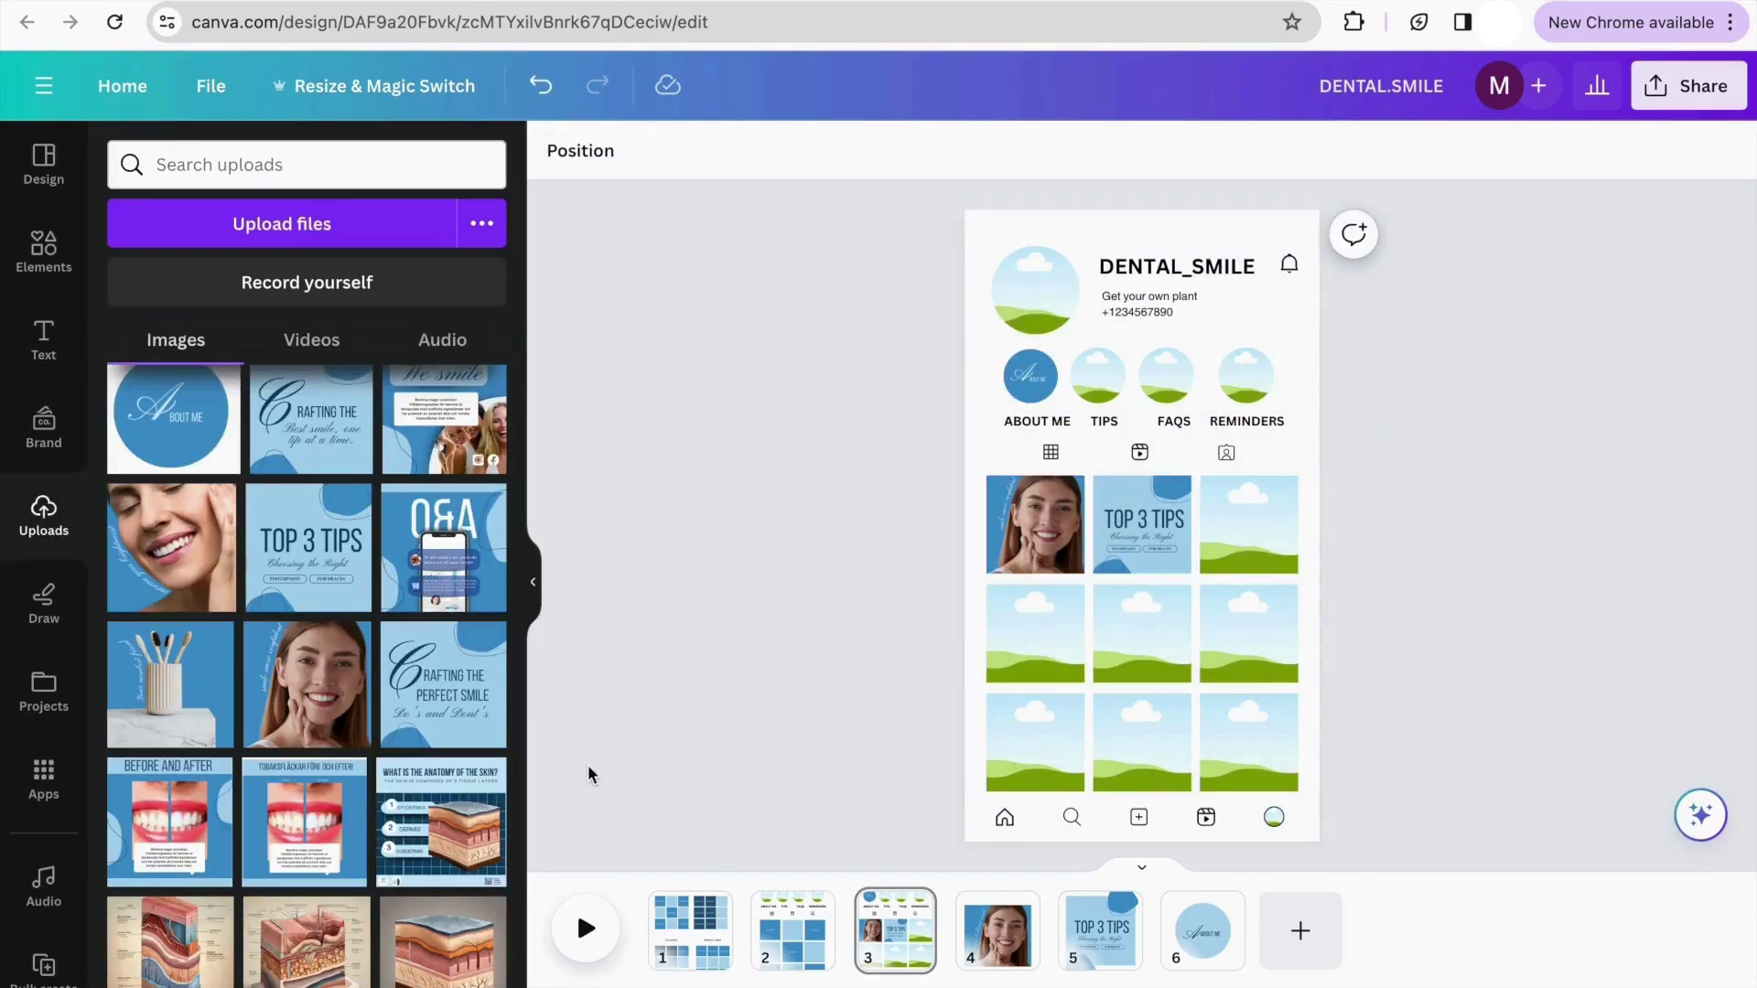
Place the uploaded BEFORE AND AFTER teeth image in the third frame of the grid's first row
{"action": "scroll", "coordinate": [389, 673], "scroll_direction": "up", "scroll_amount": 3}
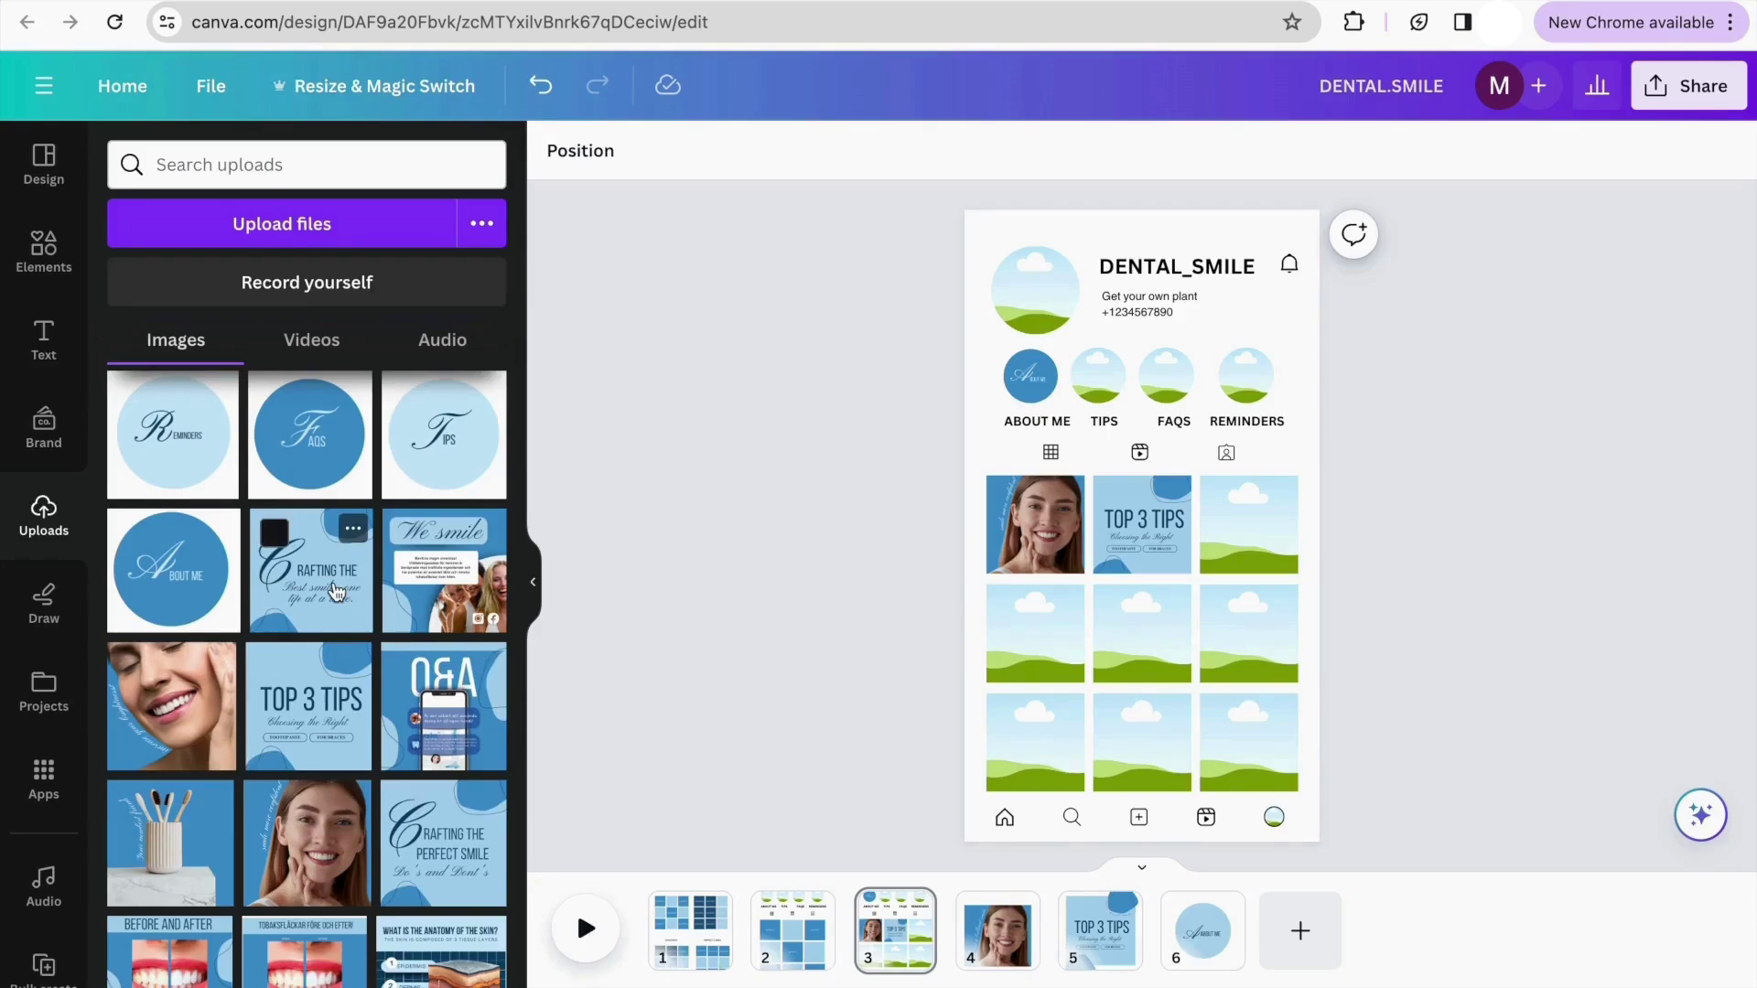
{"action": "mouse_move", "coordinate": [215, 710]}
{"action": "left_mouse_down"}
{"action": "mouse_move", "coordinate": [894, 659]}
{"action": "mouse_move", "coordinate": [338, 806]}
{"action": "mouse_move", "coordinate": [235, 732]}
{"action": "left_mouse_up"}
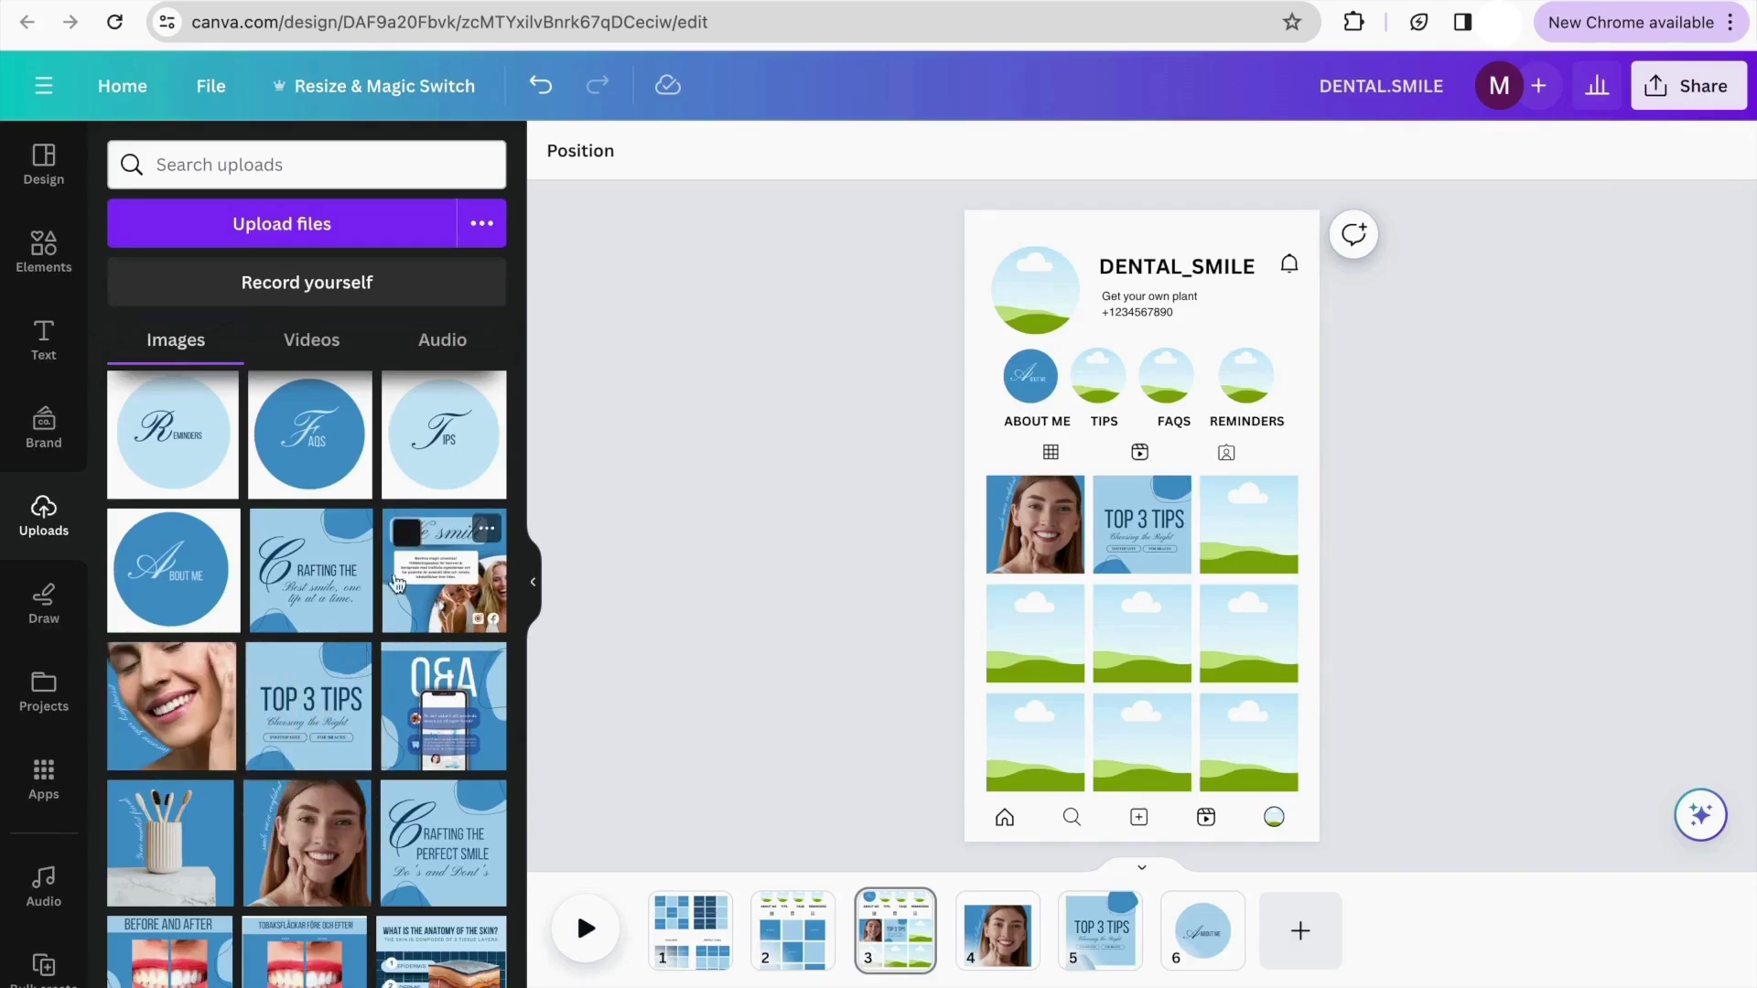
{"action": "scroll", "coordinate": [311, 870], "scroll_direction": "down", "scroll_amount": 1}
{"action": "left_click_drag", "start_coordinate": [183, 893], "coordinate": [1250, 517]}
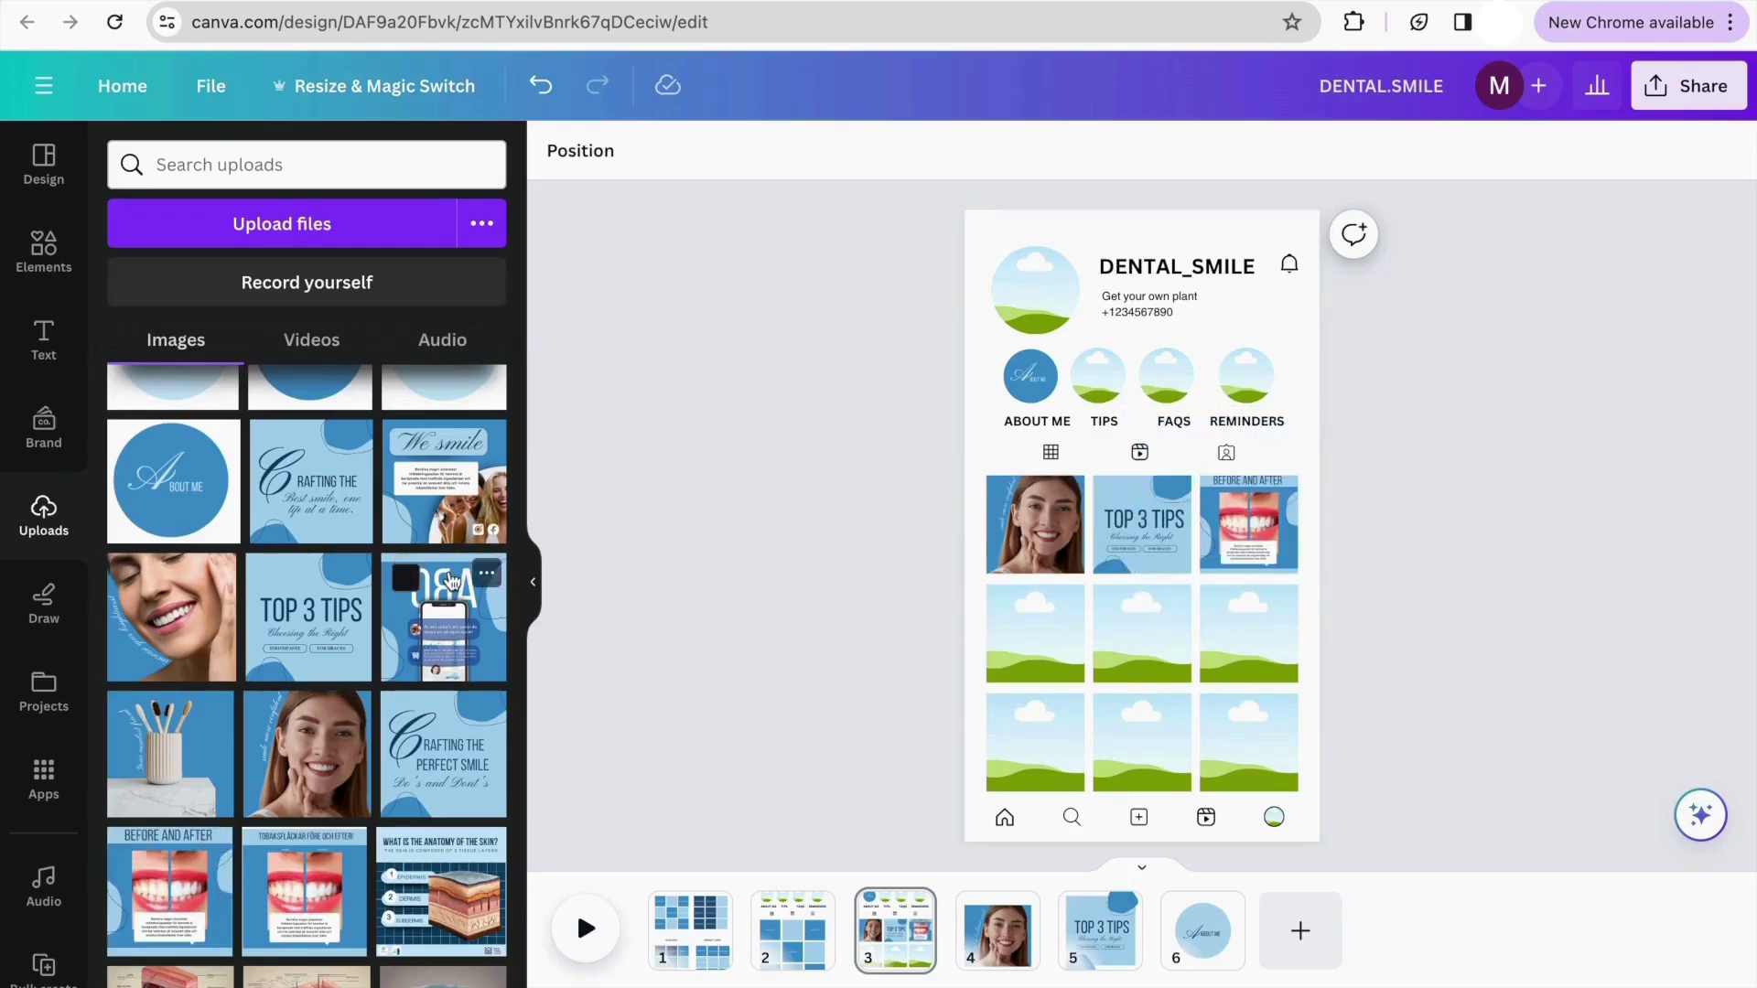
Fill the grid's second row with the Q&A, toothbrush holder and "Crafting the best smile" images, in that order
{"action": "scroll", "coordinate": [432, 615], "scroll_direction": "up", "scroll_amount": 1}
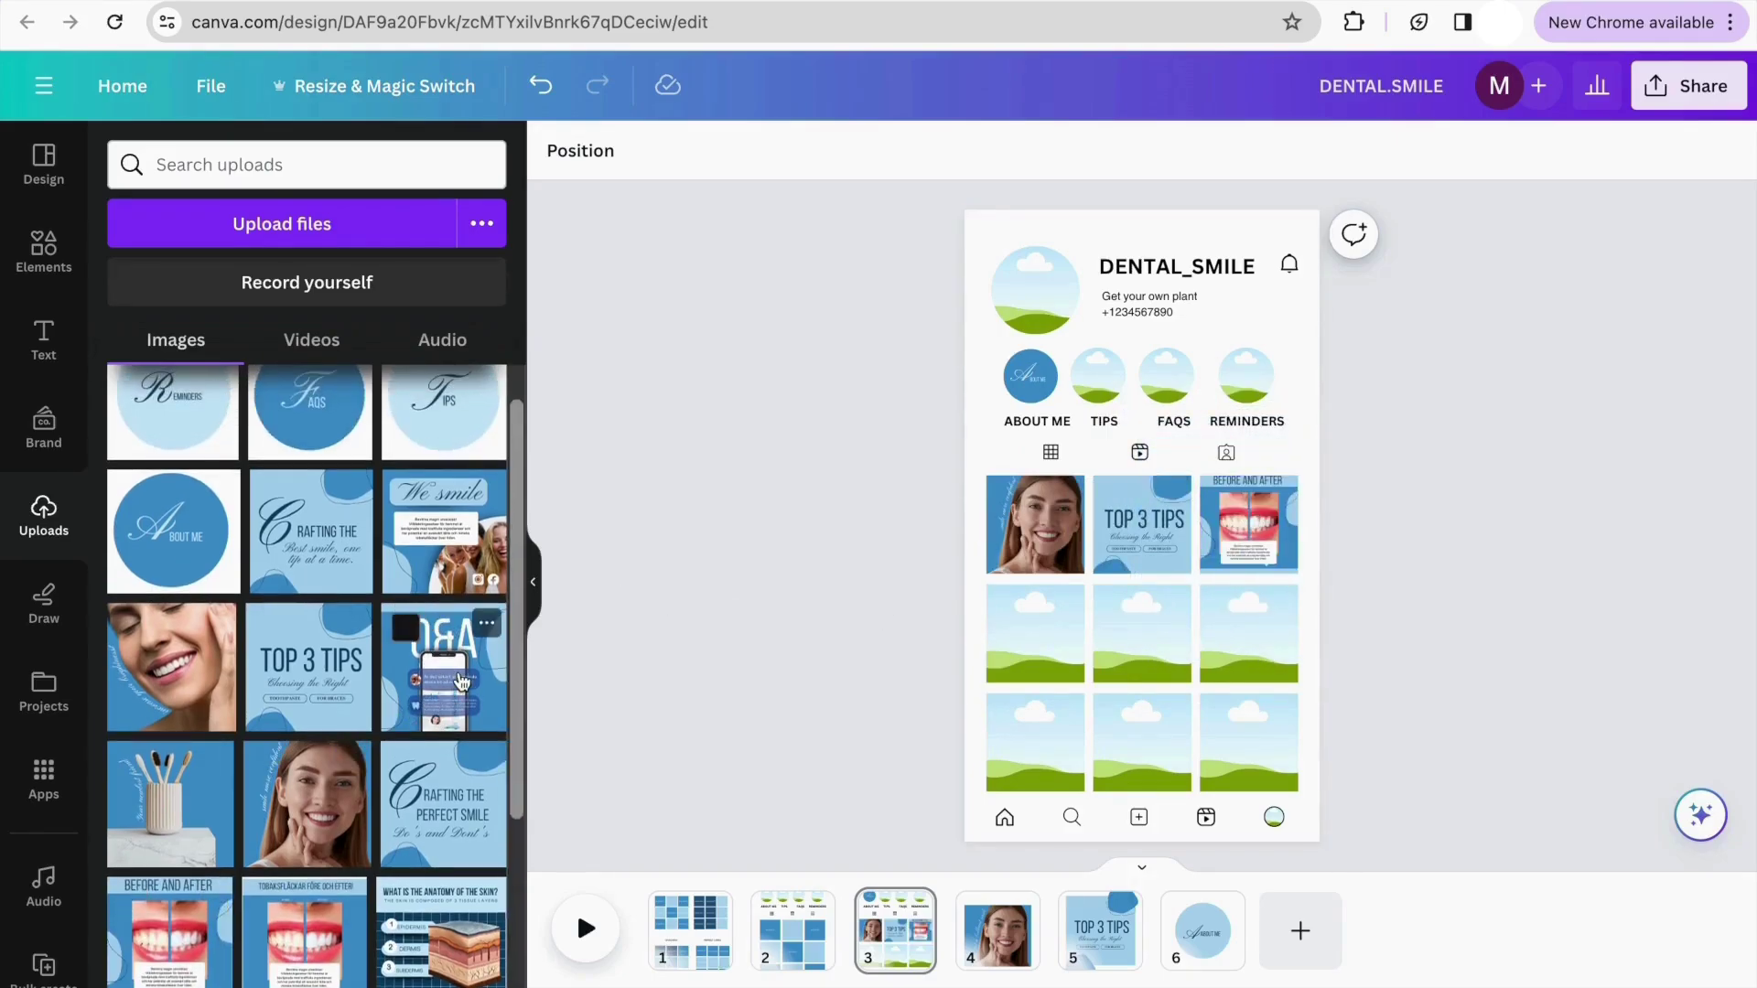
{"action": "left_click_drag", "start_coordinate": [460, 682], "coordinate": [1035, 633]}
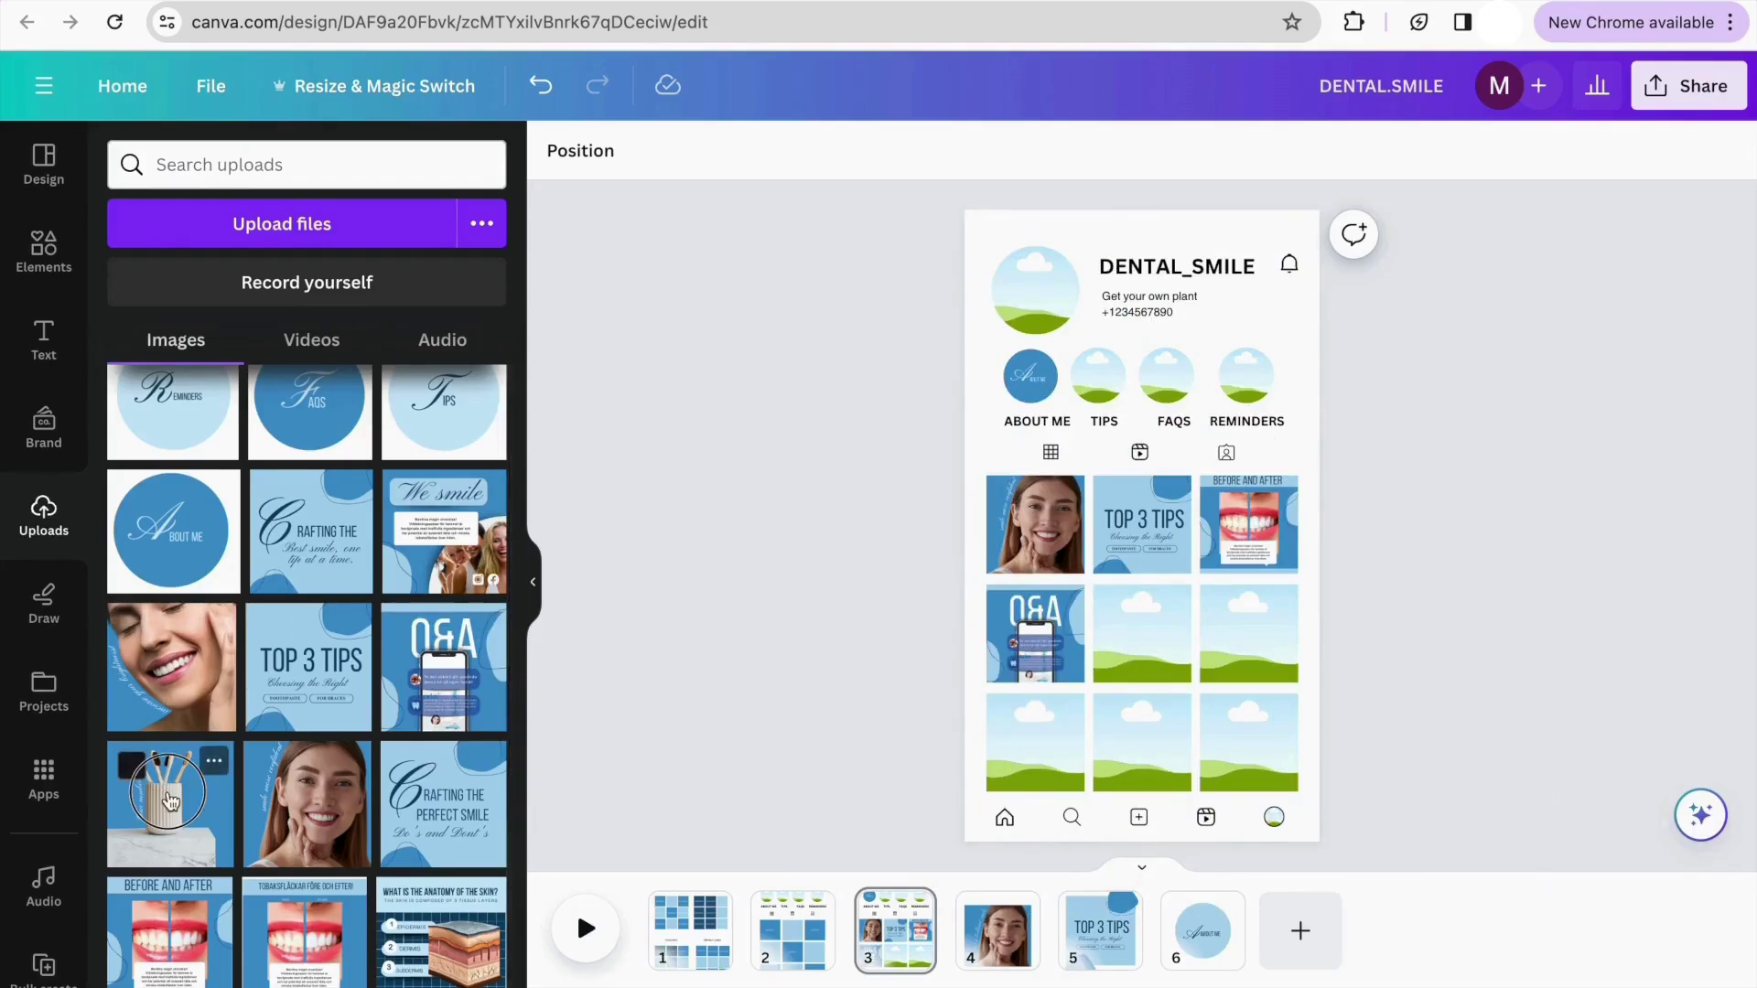
{"action": "left_click_drag", "start_coordinate": [169, 801], "coordinate": [1121, 644]}
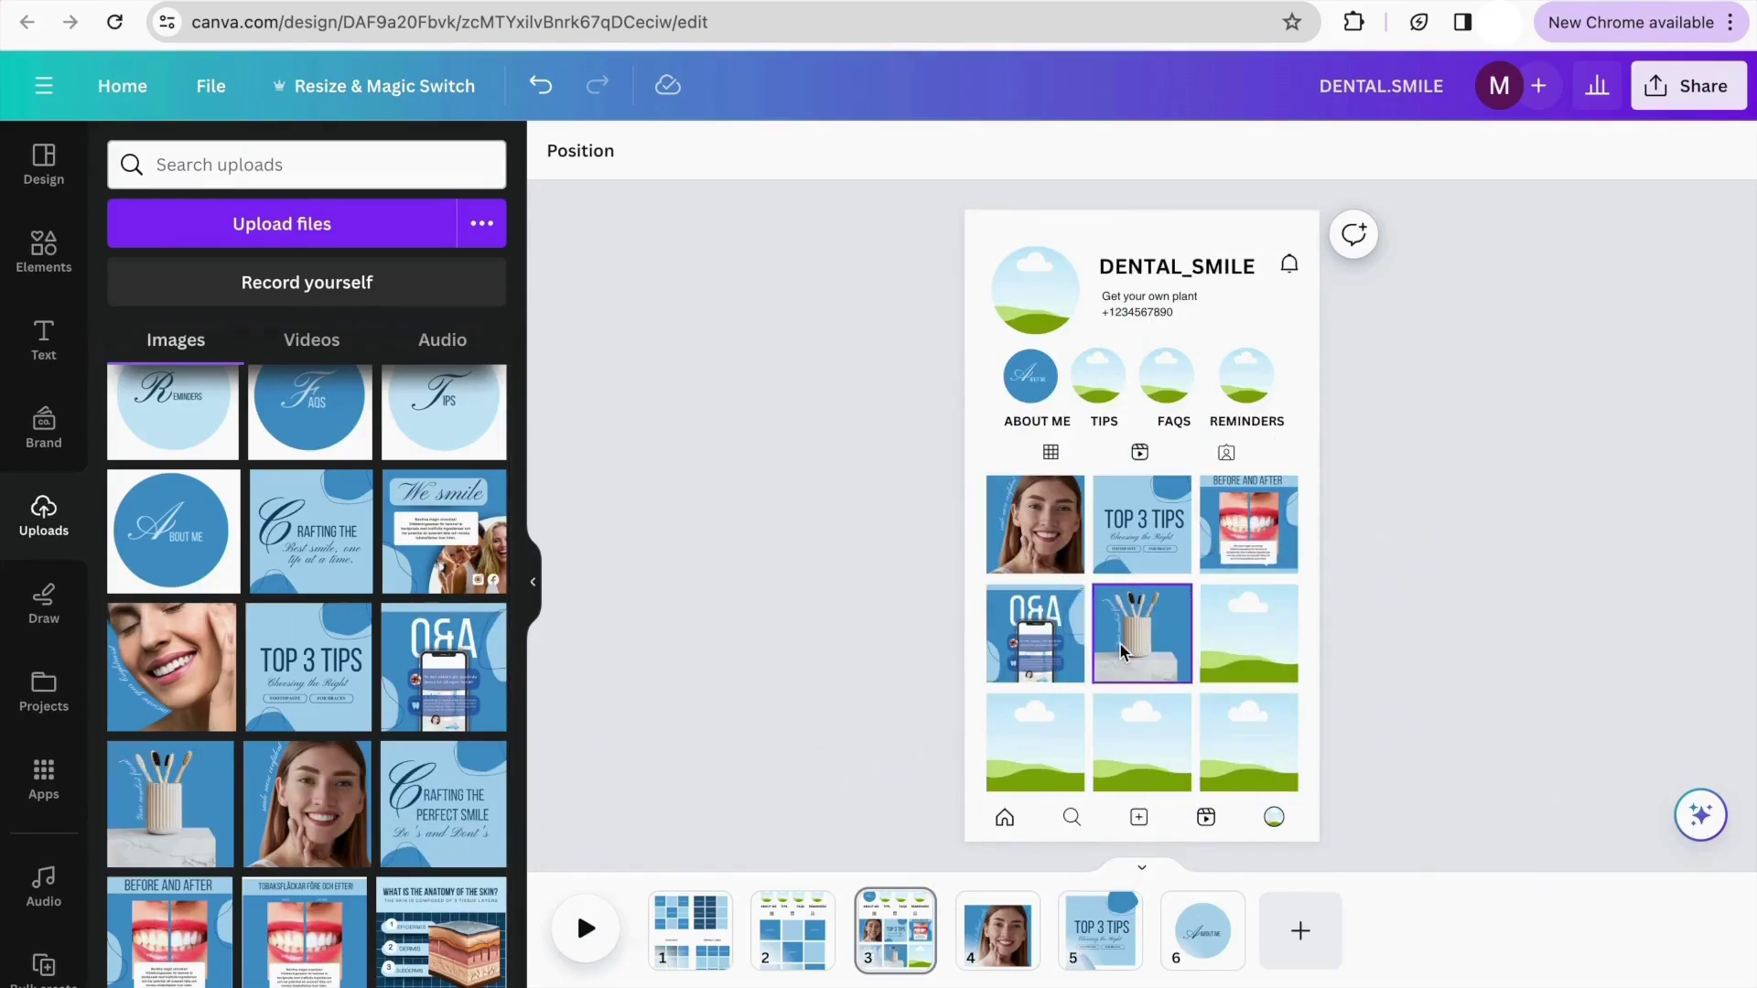
{"action": "left_click_drag", "start_coordinate": [293, 521], "coordinate": [1235, 637]}
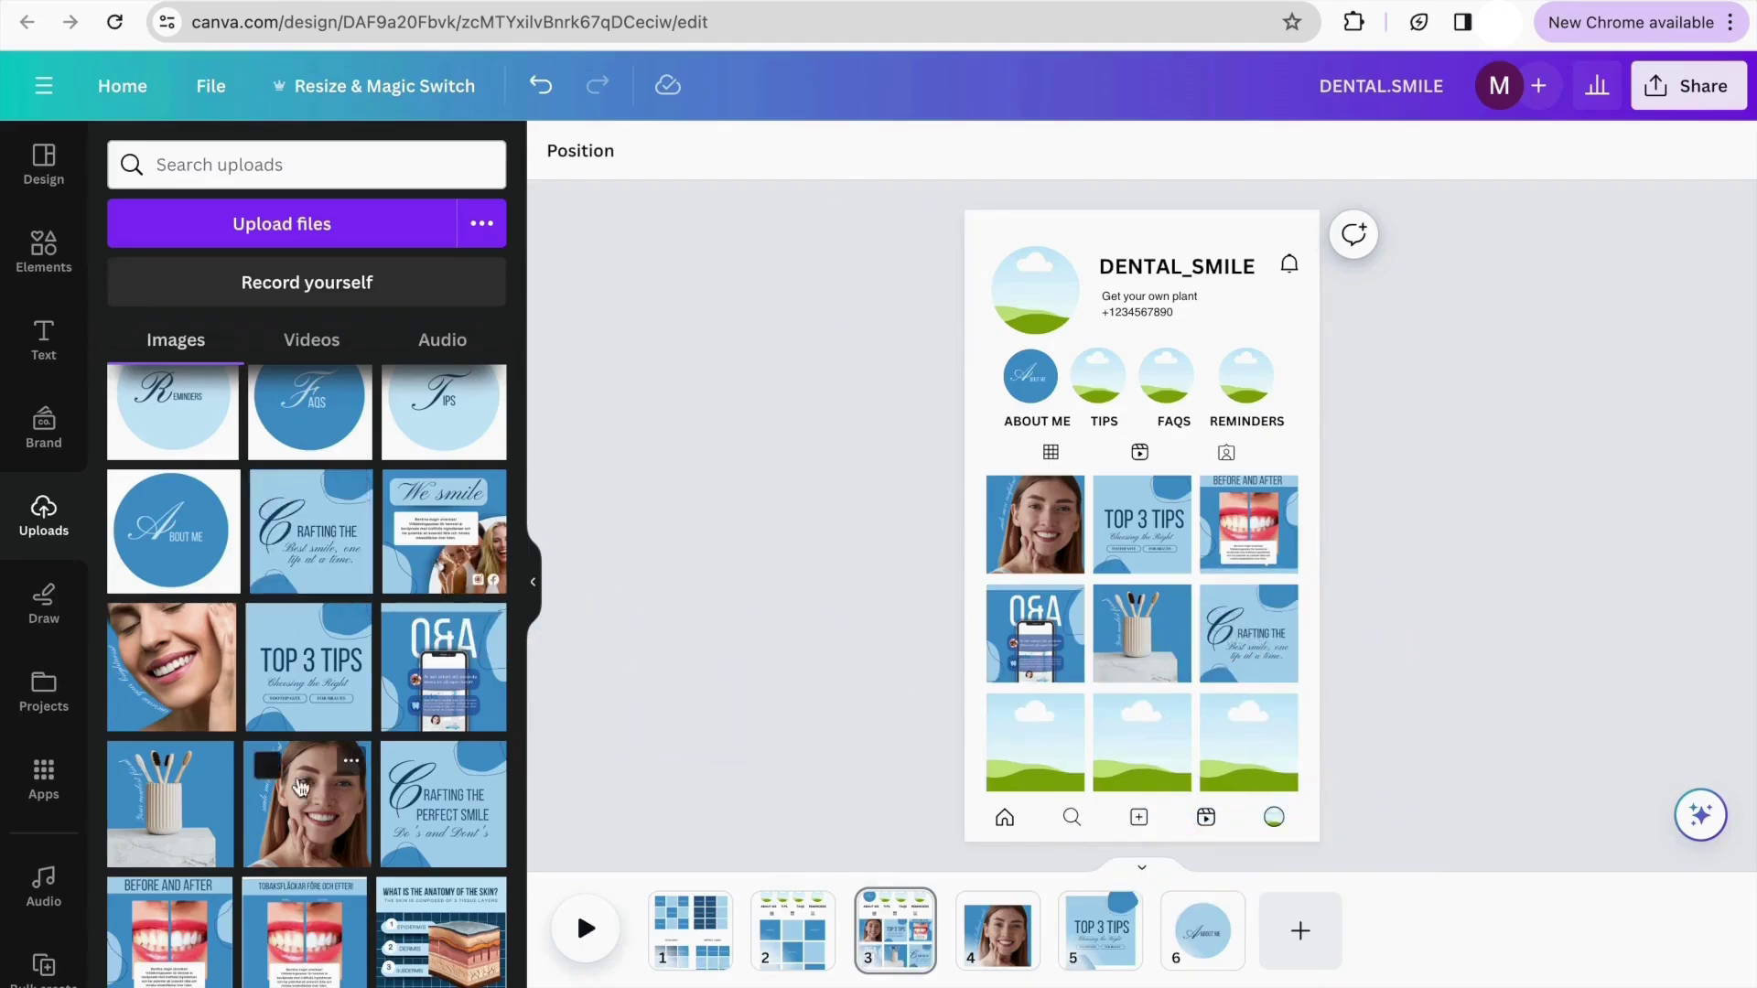
Place the "We smile" image in the third row's last frame and "Crafting the perfect smile" in its middle frame
{"action": "left_click_drag", "start_coordinate": [407, 494], "coordinate": [1240, 743]}
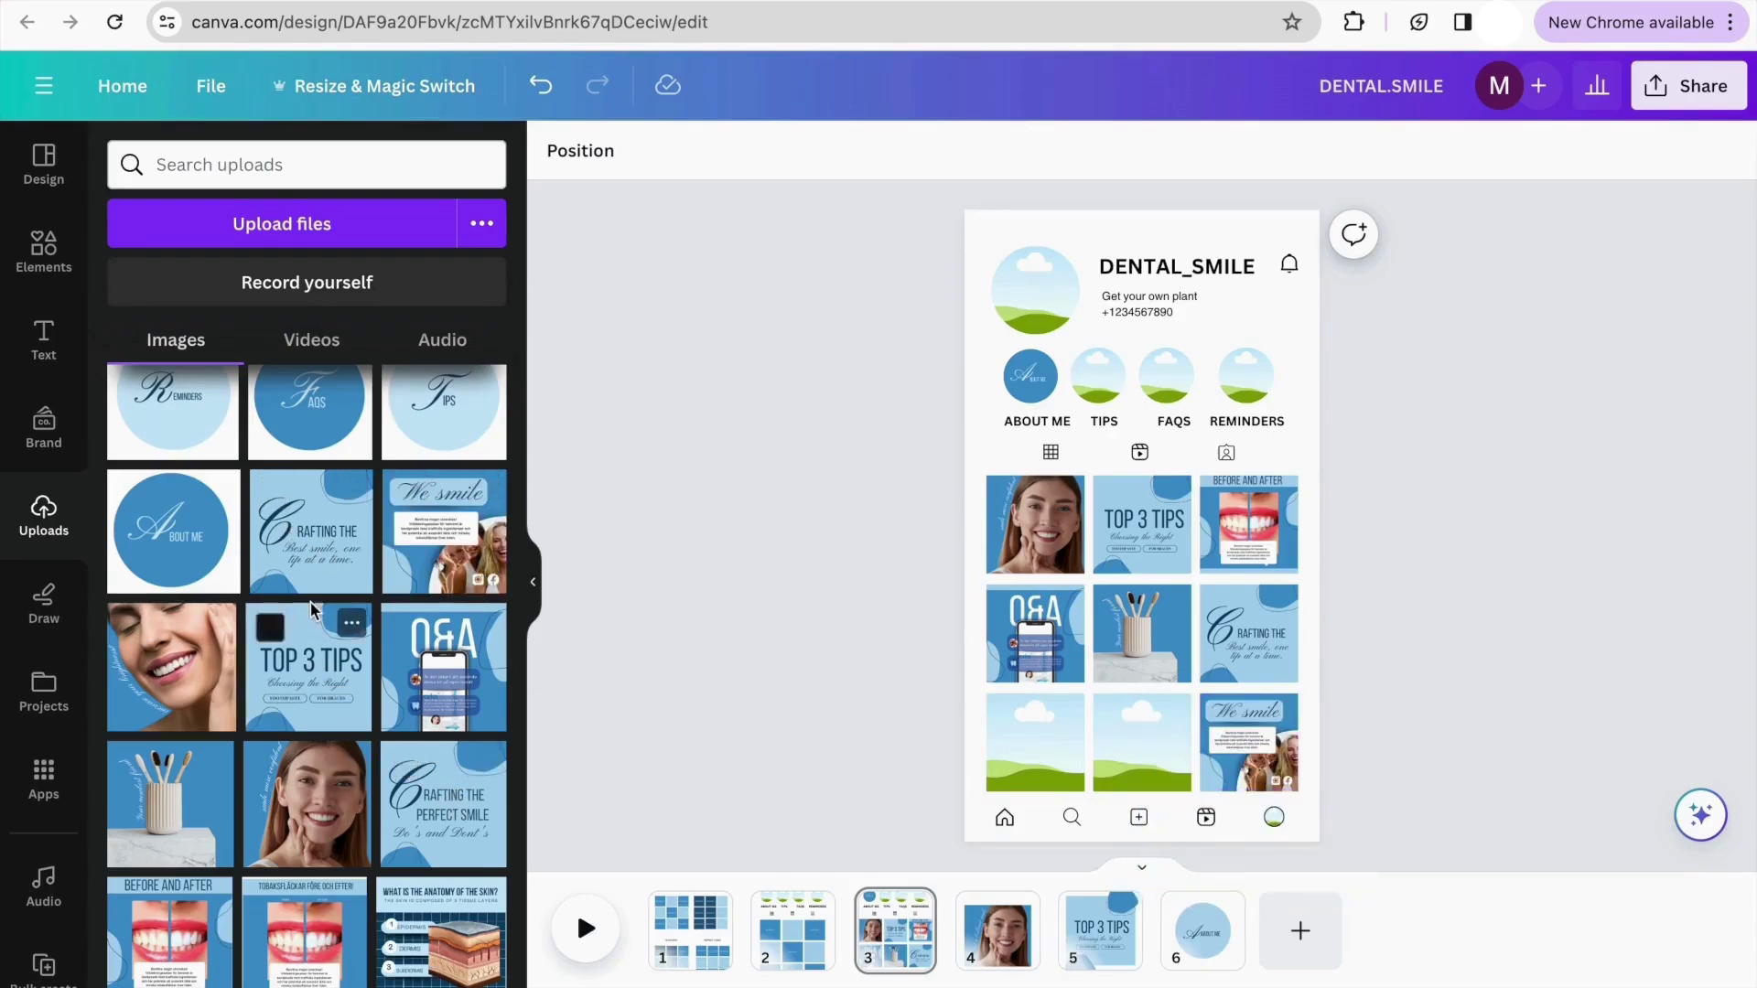
{"action": "left_click_drag", "start_coordinate": [417, 787], "coordinate": [1162, 741]}
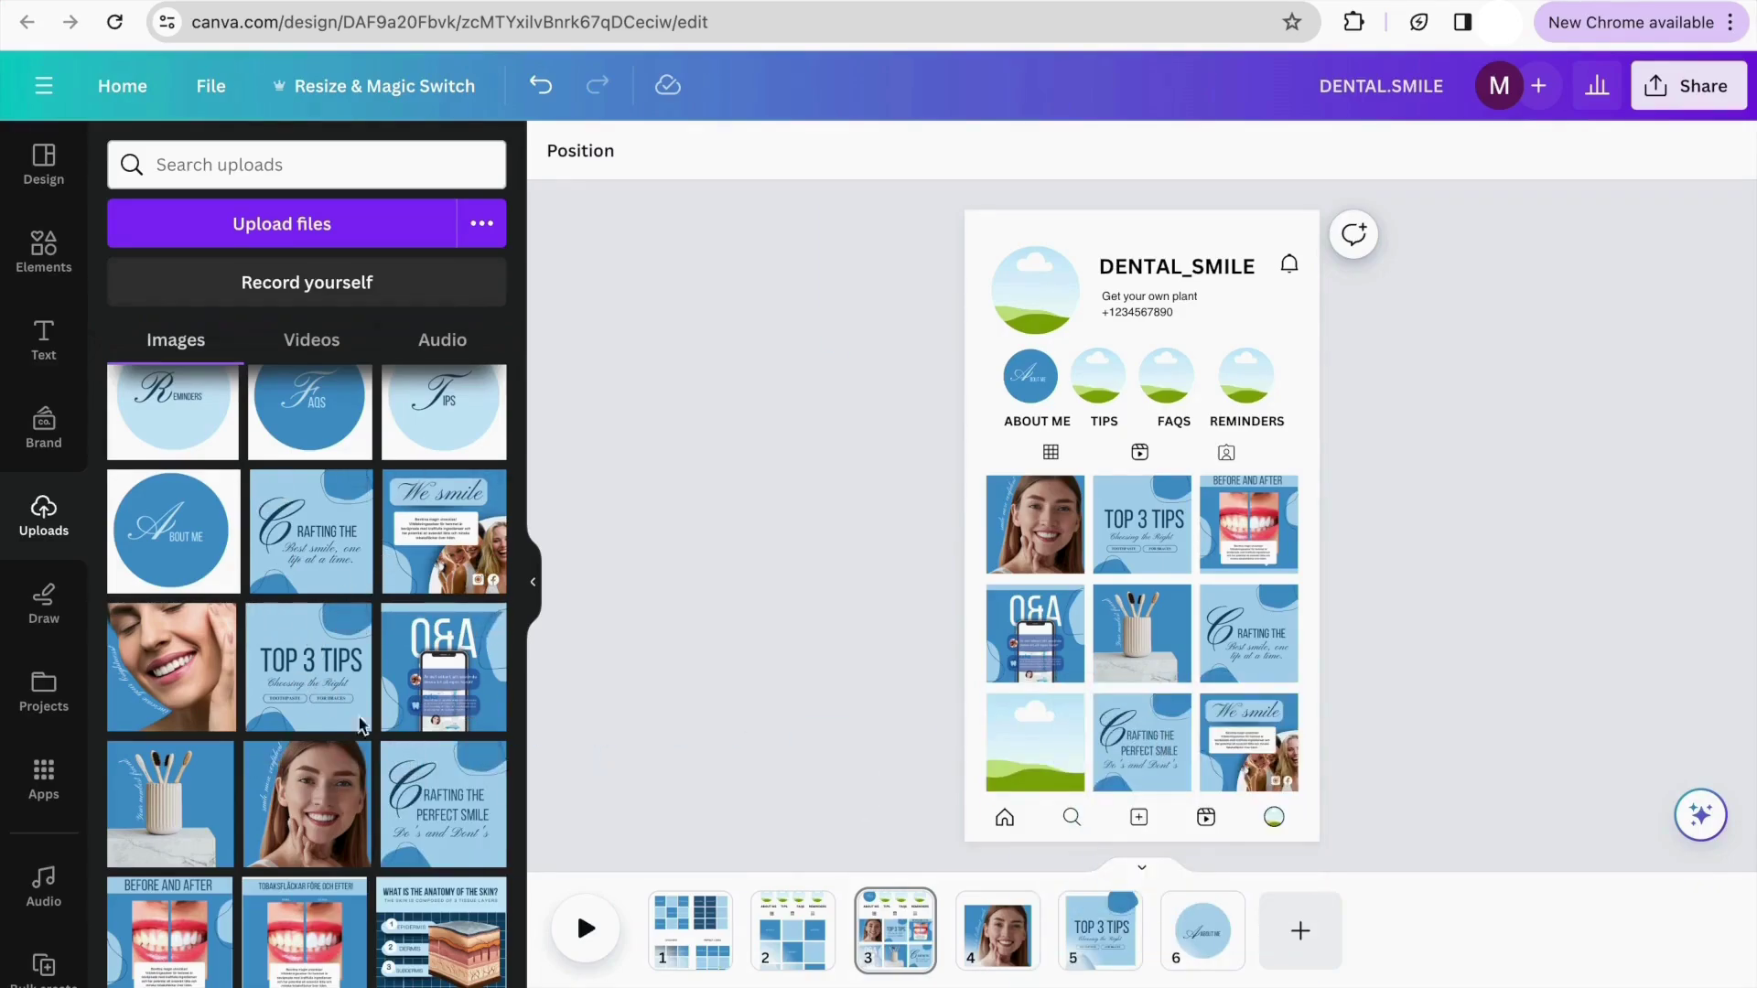
Place the close-up smile image in the grid's third row, first frame, and the TIPS cover in the TIPS highlight frame
{"action": "scroll", "coordinate": [357, 778], "scroll_direction": "down", "scroll_amount": 1}
{"action": "left_click_drag", "start_coordinate": [138, 646], "coordinate": [1007, 762]}
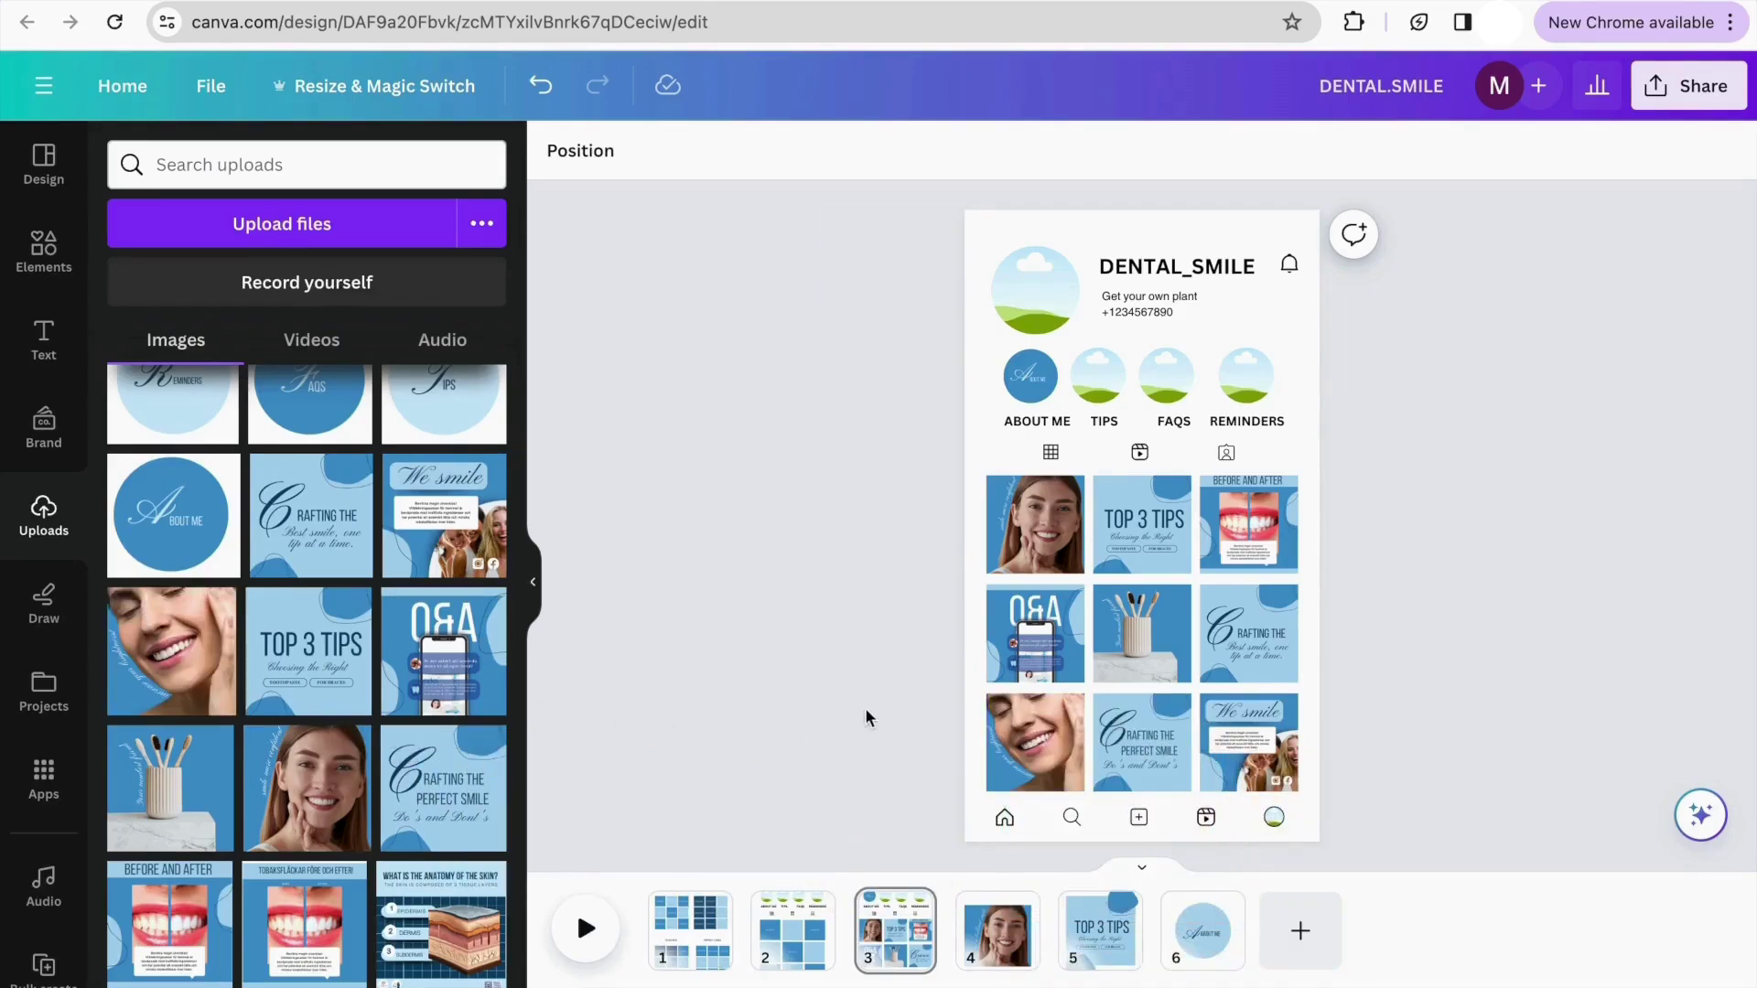
{"action": "scroll", "coordinate": [444, 439], "scroll_direction": "up", "scroll_amount": 2}
{"action": "left_click_drag", "start_coordinate": [444, 444], "coordinate": [1089, 385]}
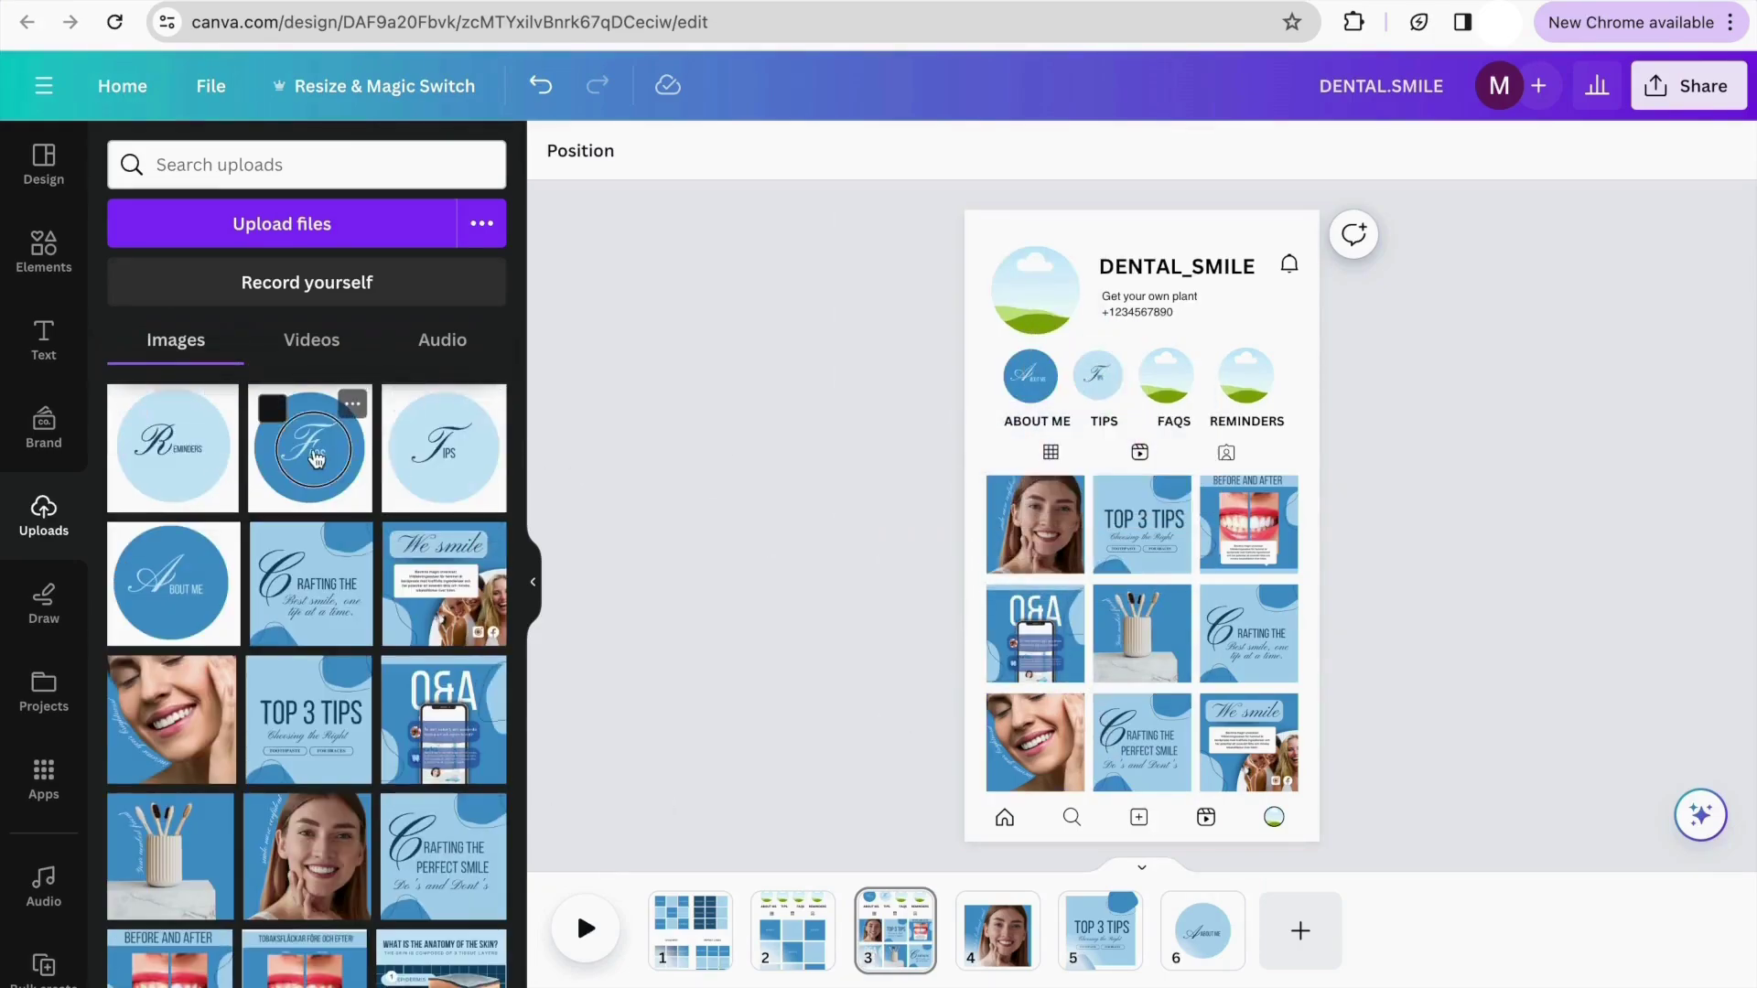
Place the FAQS cover in its highlight frame and enlarge it within the frame so the blue circle fills it
{"action": "left_click_drag", "start_coordinate": [310, 448], "coordinate": [1164, 389]}
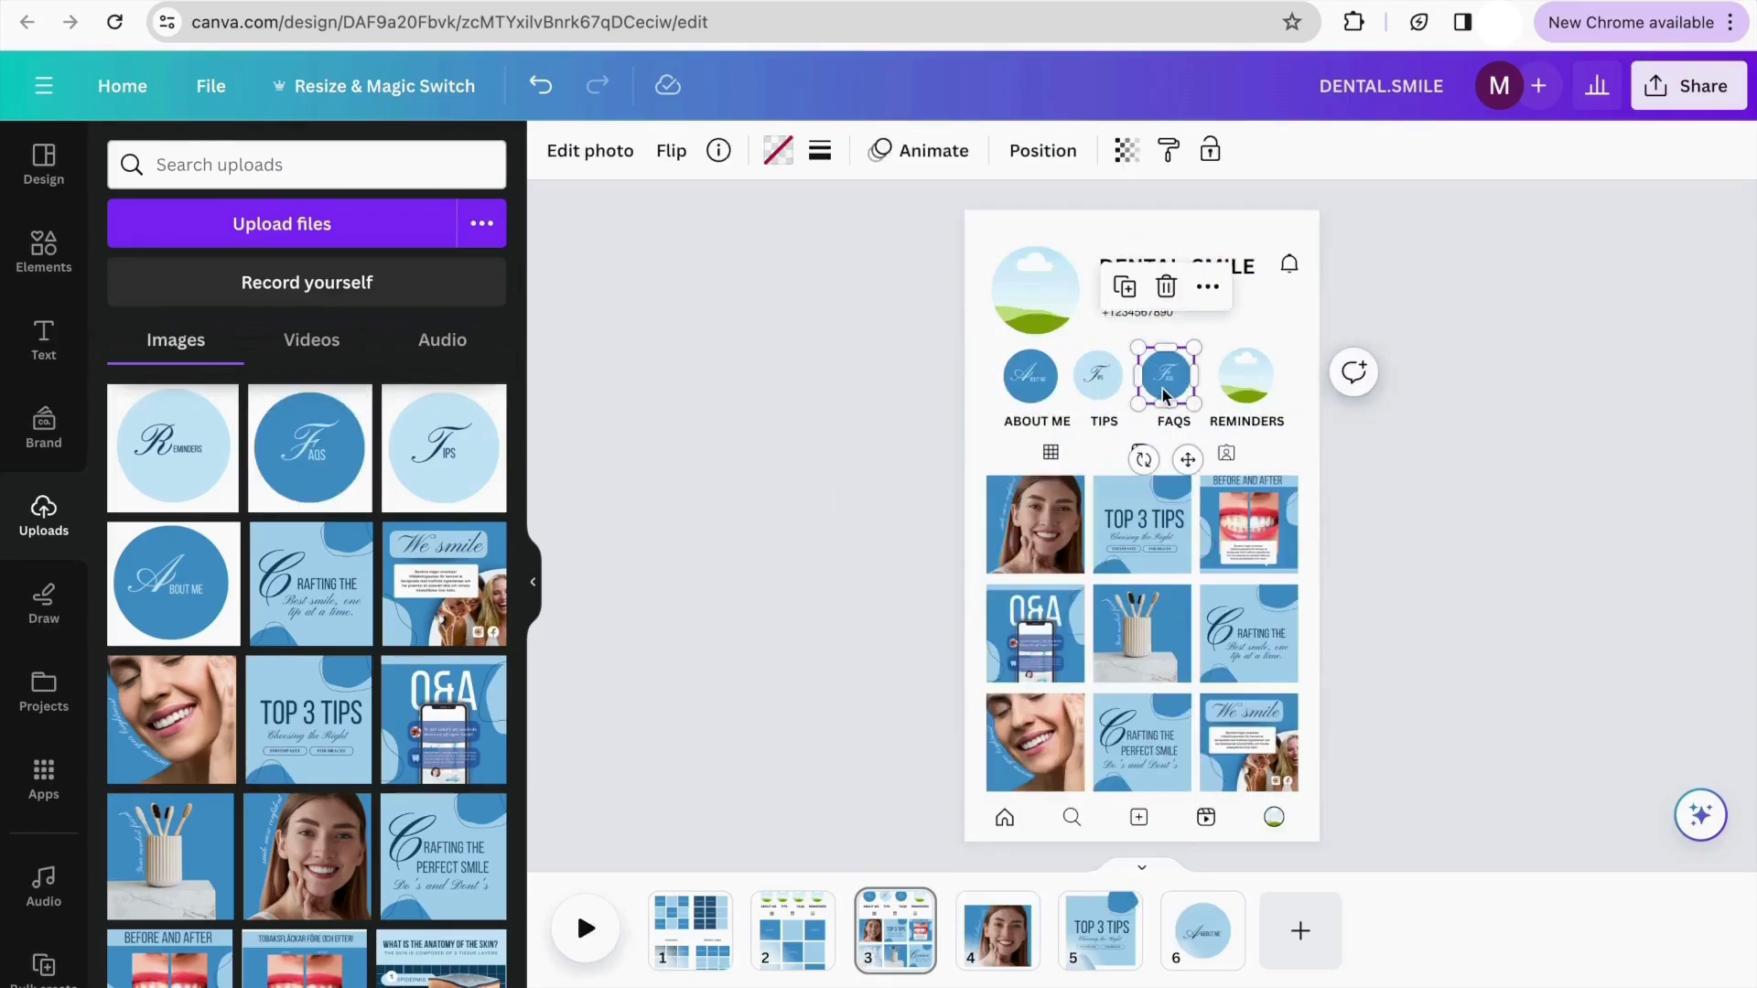
{"action": "double_click", "coordinate": [1158, 387]}
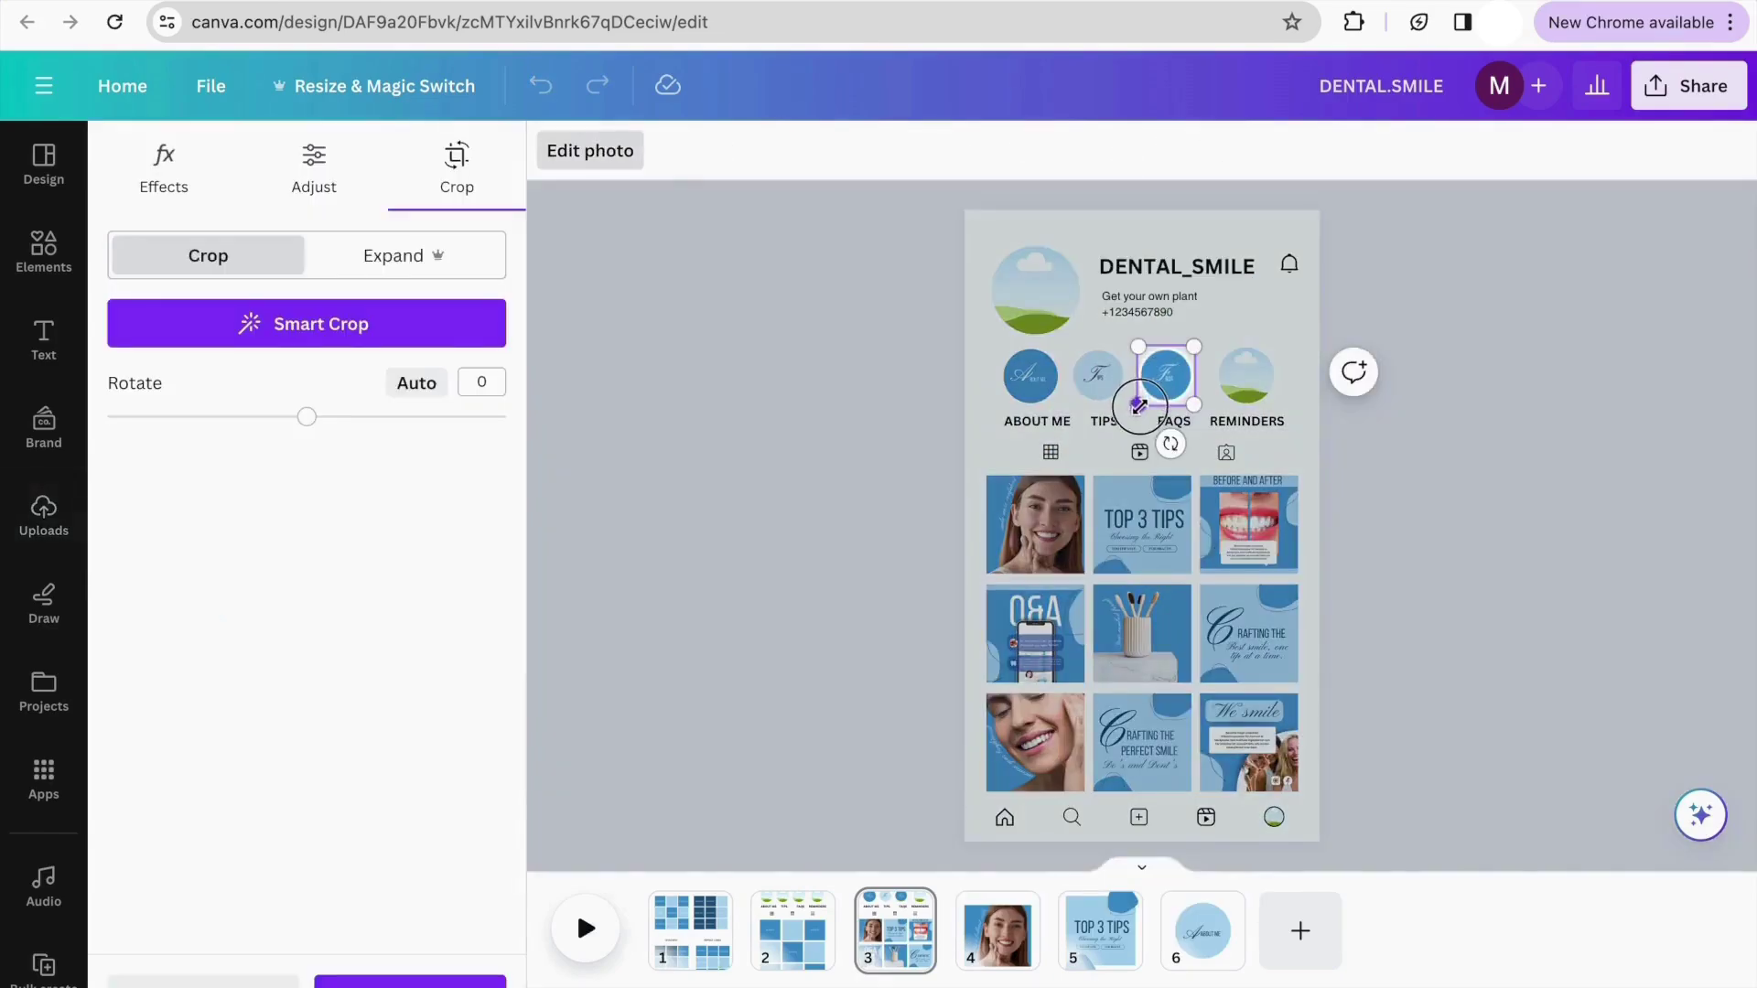
{"action": "left_click_drag", "start_coordinate": [1139, 405], "coordinate": [1161, 386]}
{"action": "left_click", "coordinate": [1524, 216]}
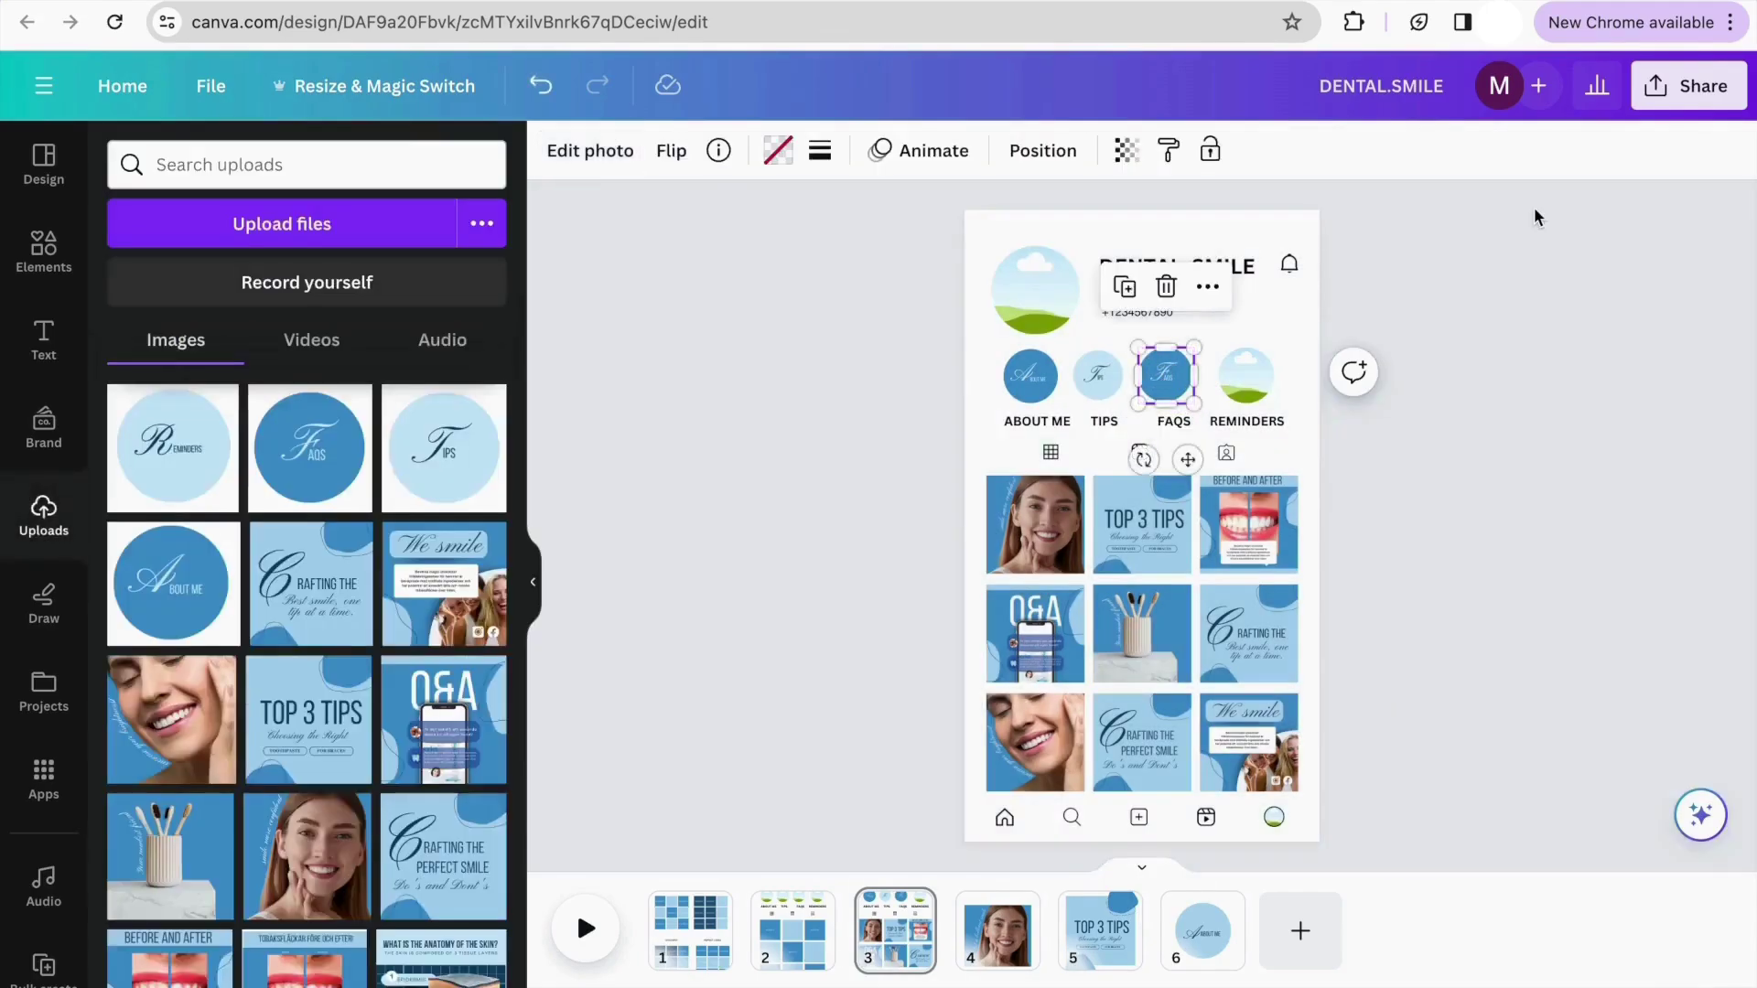
Place the REMINDERS cover in its highlight frame and the close-up smile image in the round profile picture frame
{"action": "left_click", "coordinate": [829, 497]}
{"action": "left_click_drag", "start_coordinate": [183, 453], "coordinate": [1256, 385]}
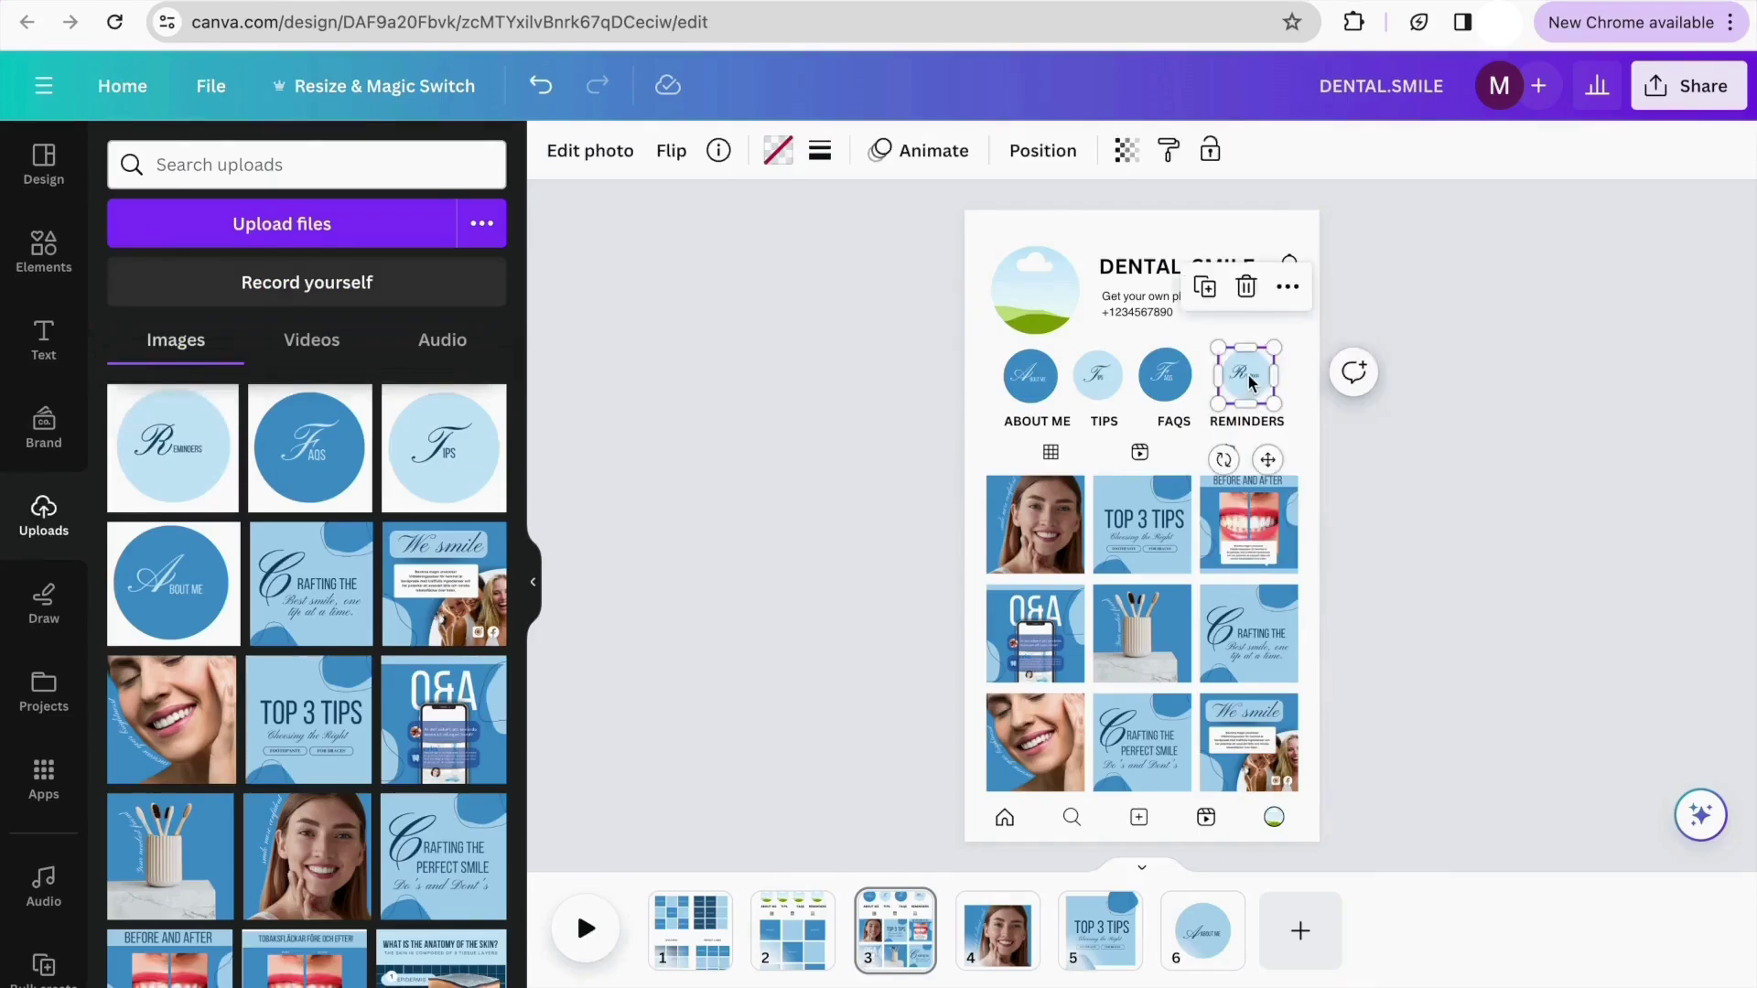
{"action": "left_click", "coordinate": [1393, 305]}
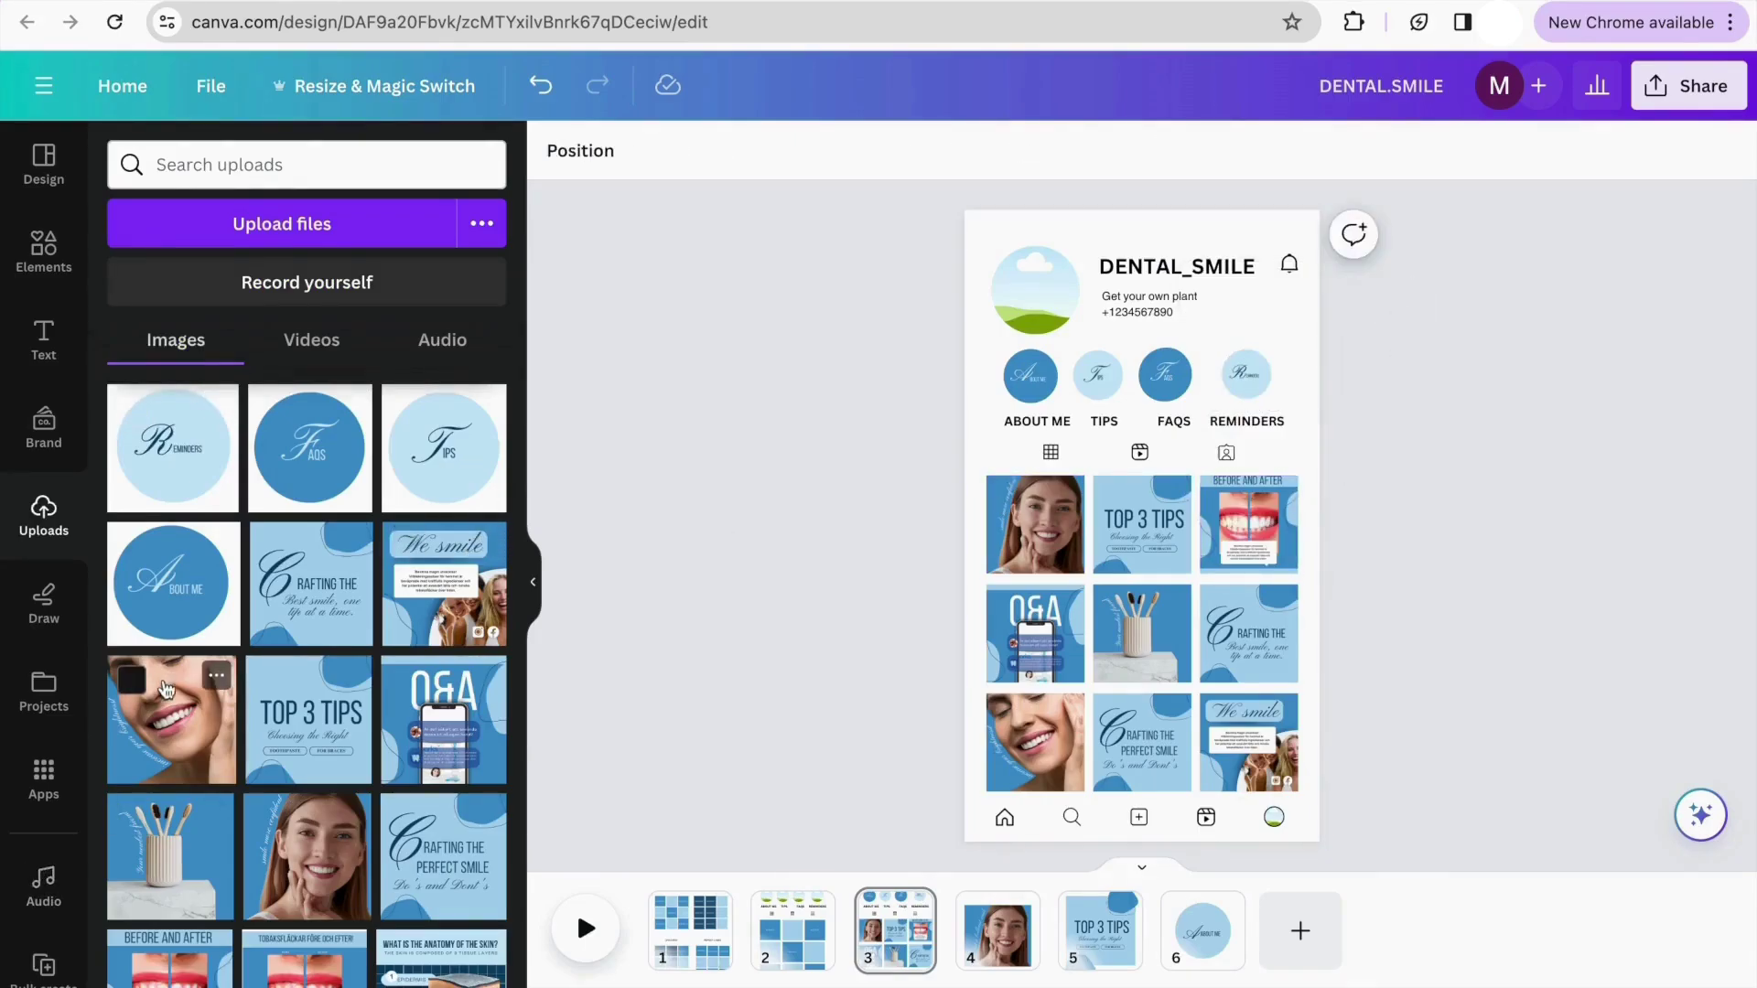
{"action": "left_click_drag", "start_coordinate": [217, 675], "coordinate": [1035, 290]}
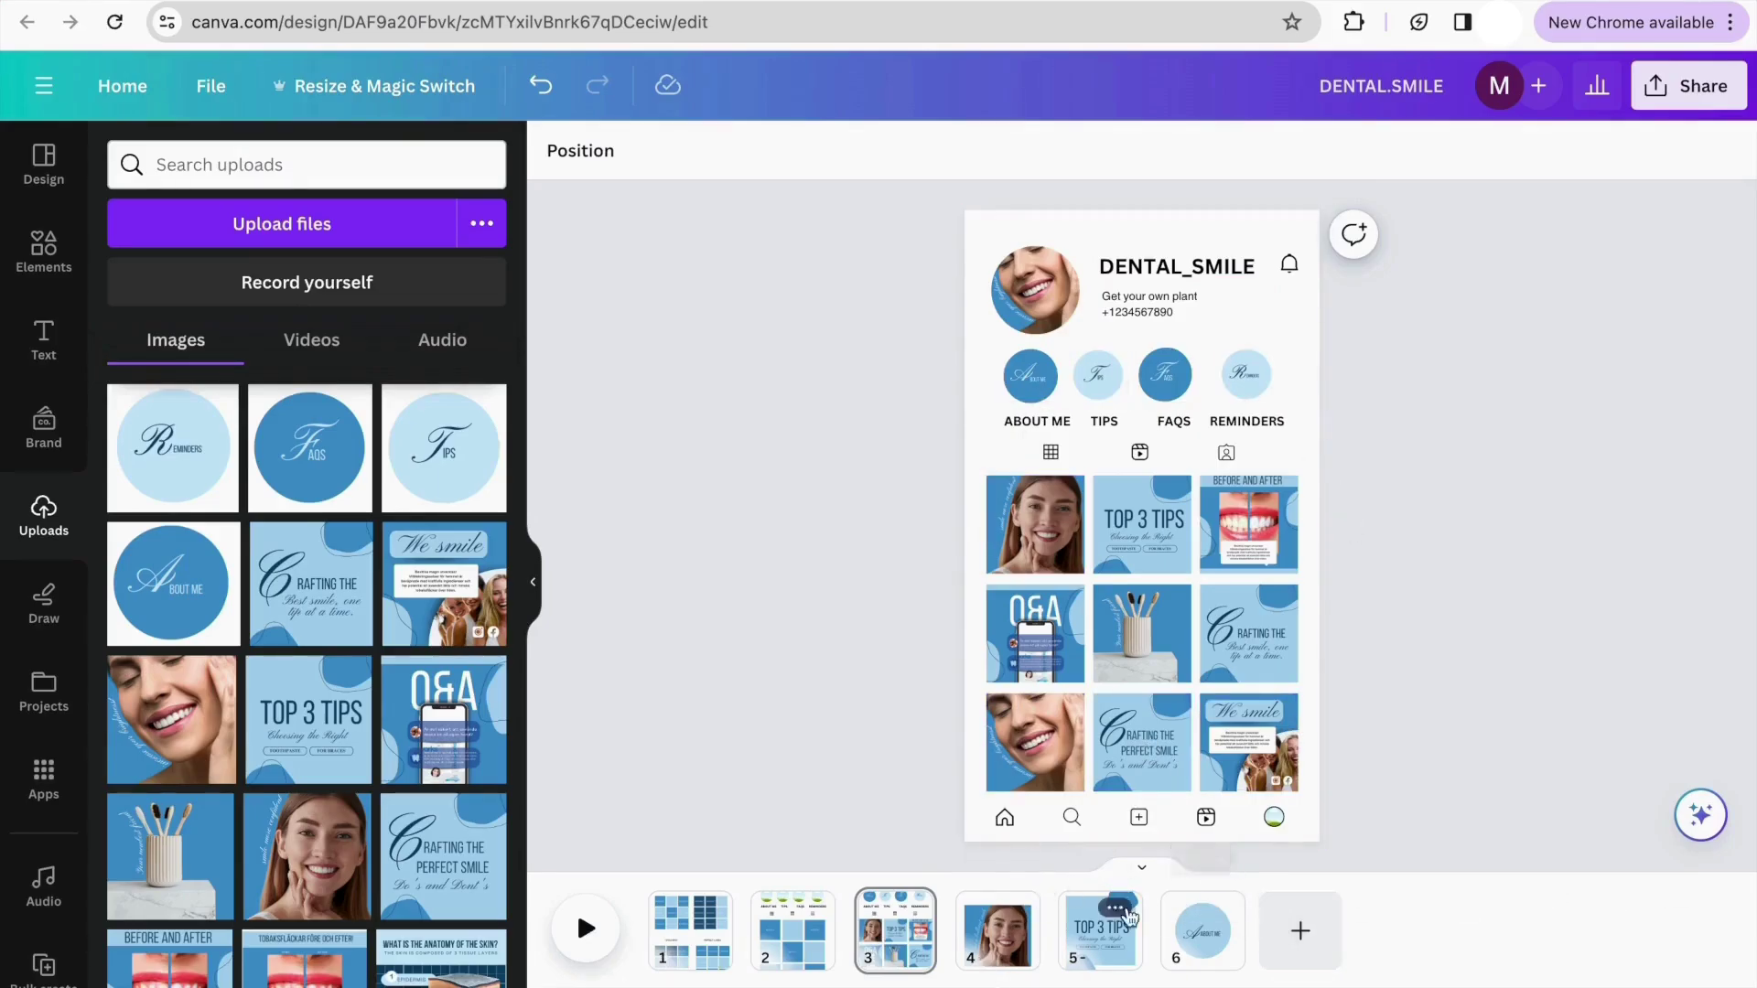
Show the "Get a brilliant smile" page, then create a blank Instagram Post (Square) design from the Canva home page
{"action": "left_click", "coordinate": [990, 944]}
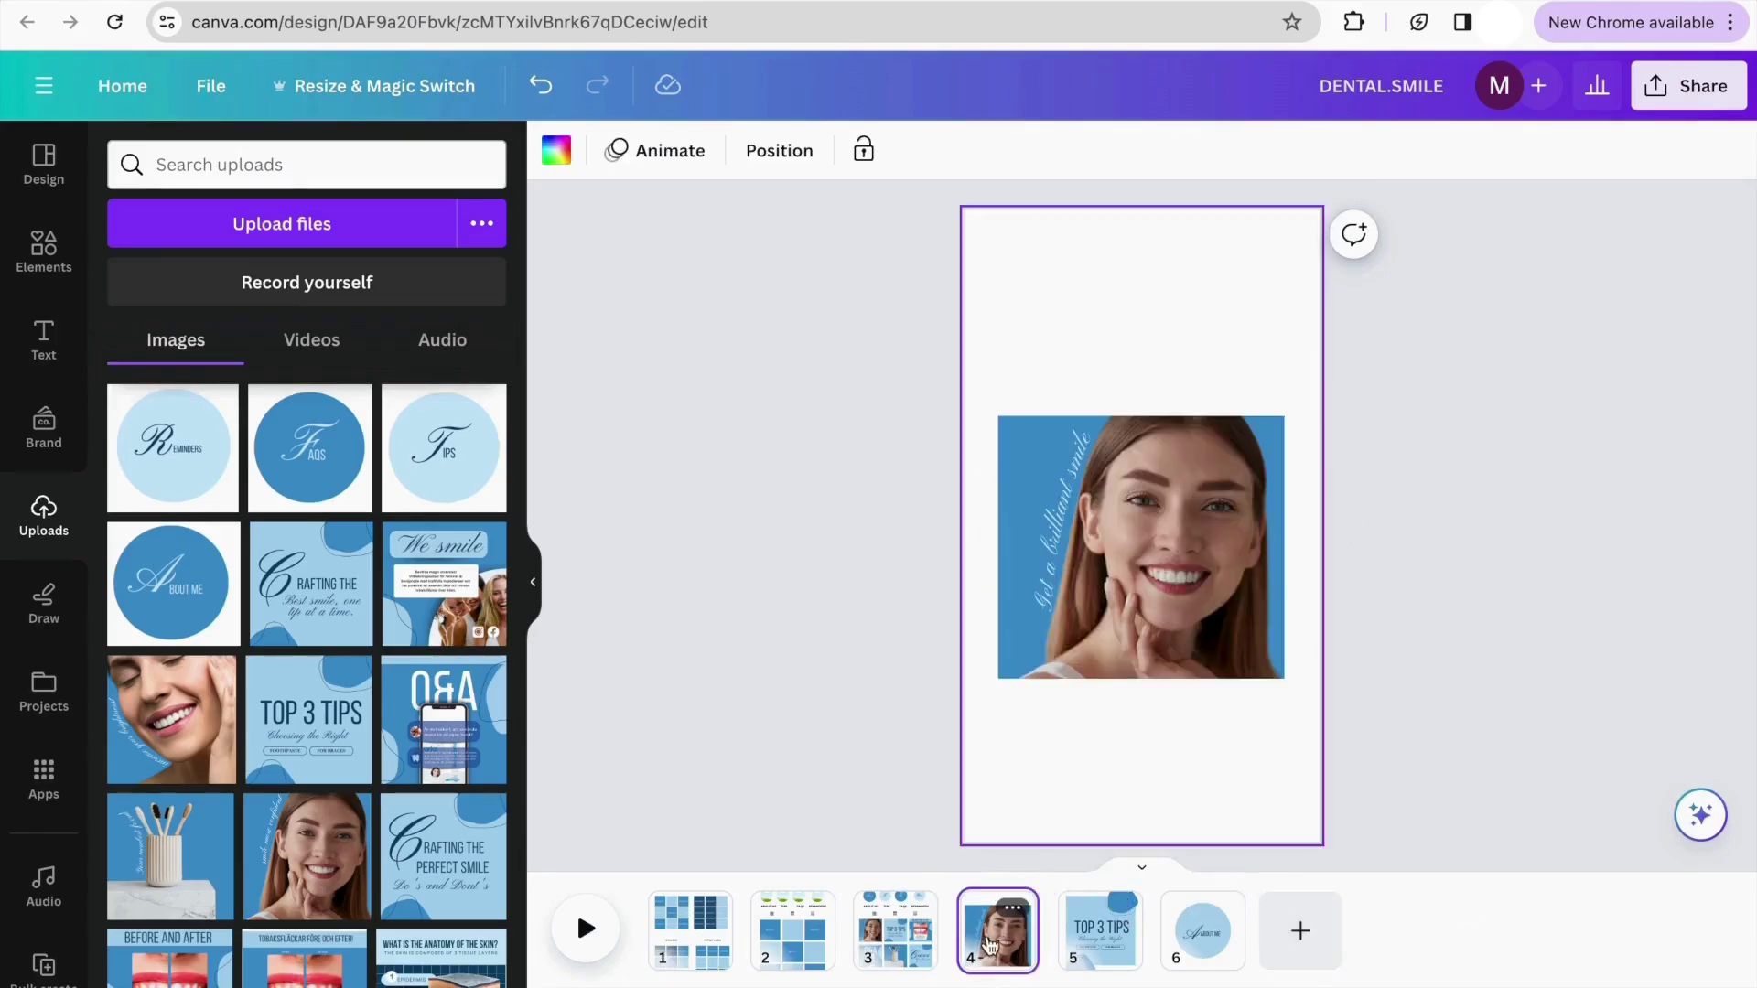
{"action": "left_click", "coordinate": [722, 695]}
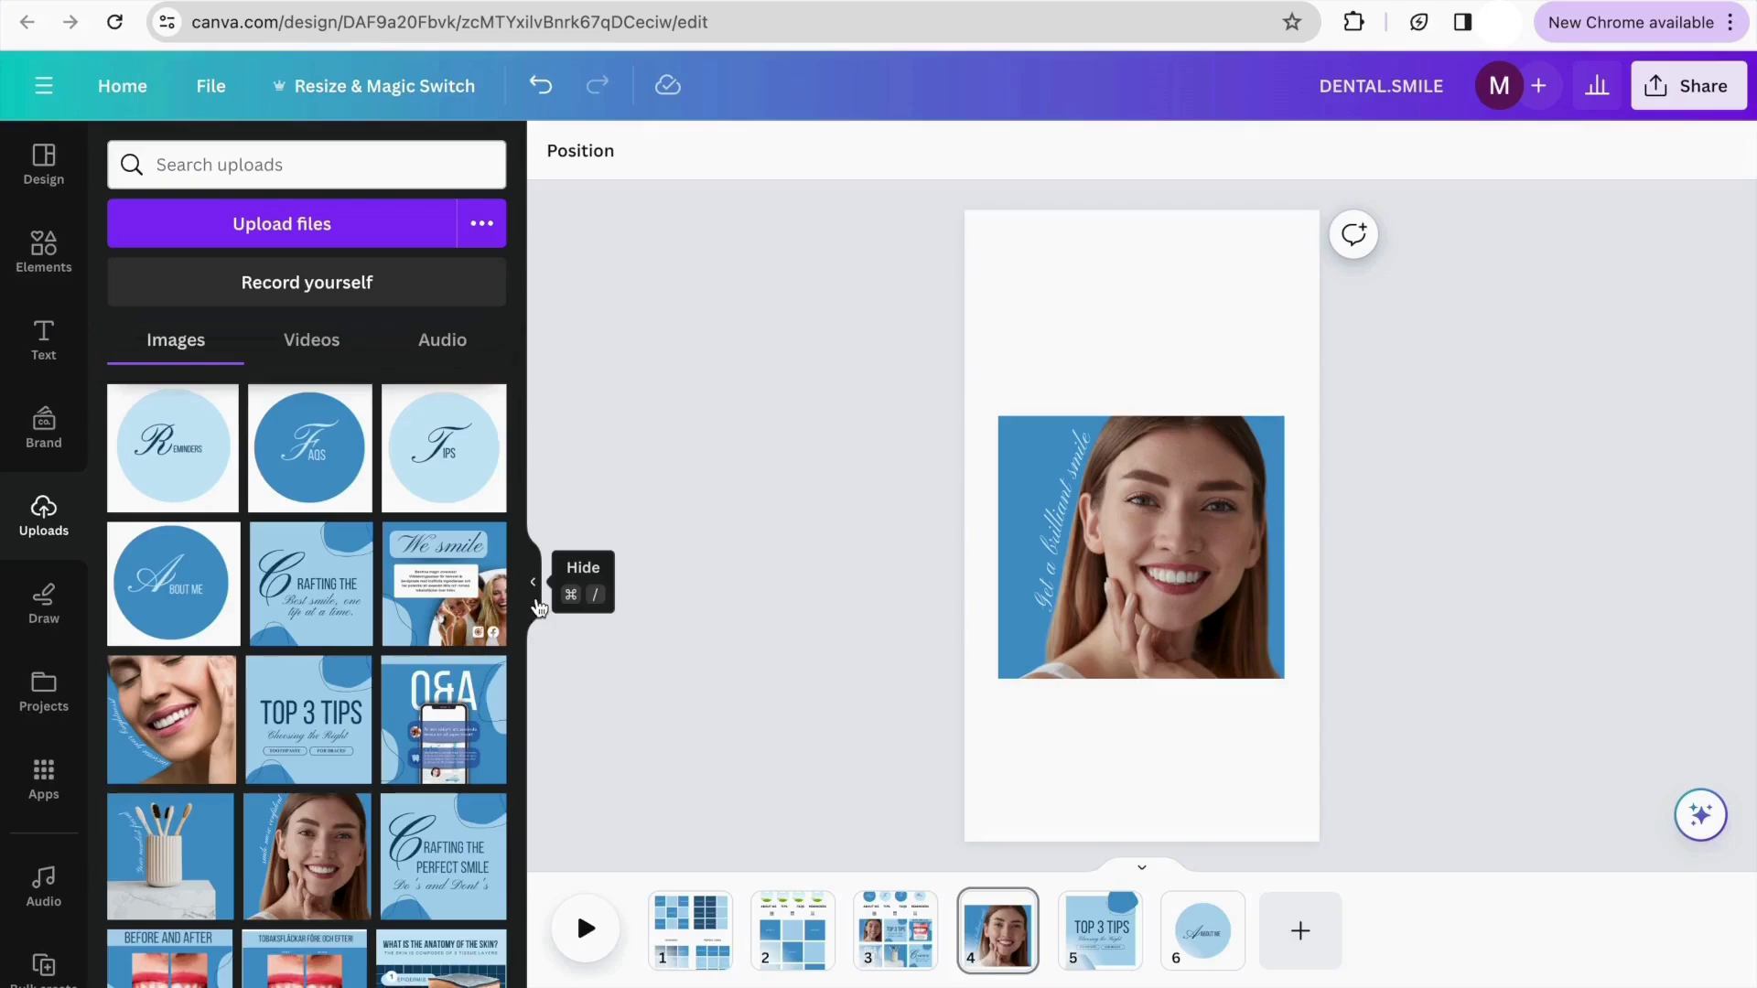
{"action": "left_click", "coordinate": [108, 8]}
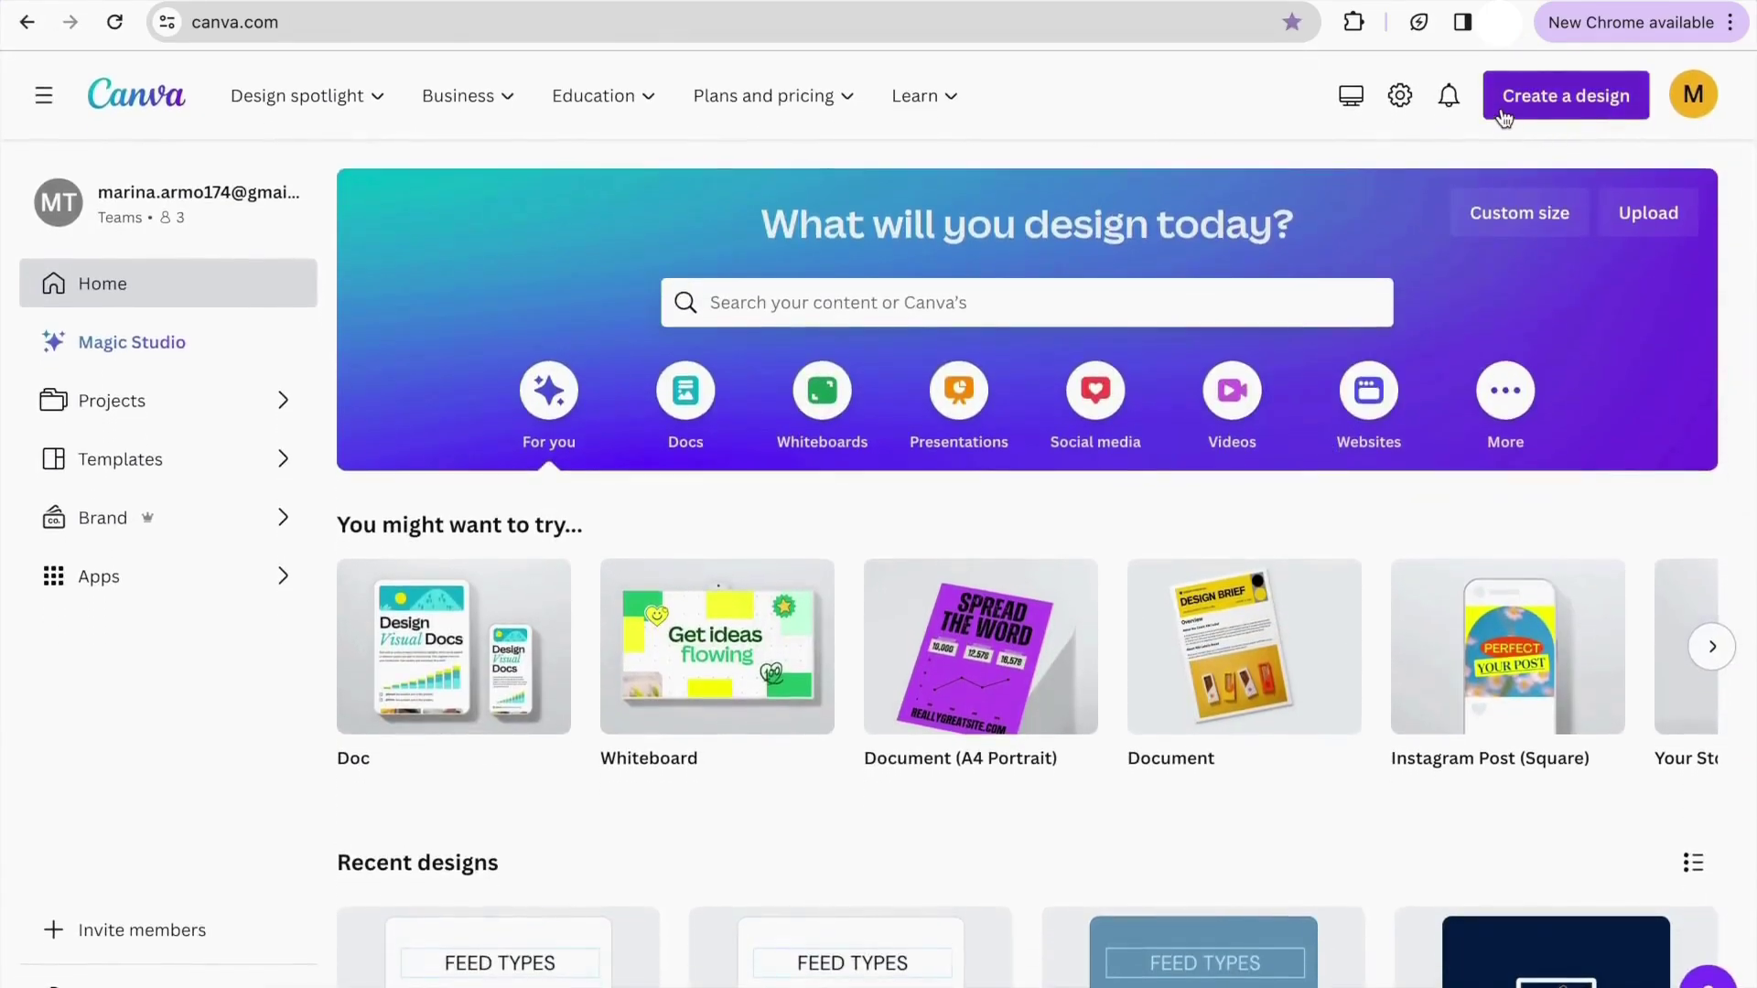
{"action": "left_click", "coordinate": [1504, 101]}
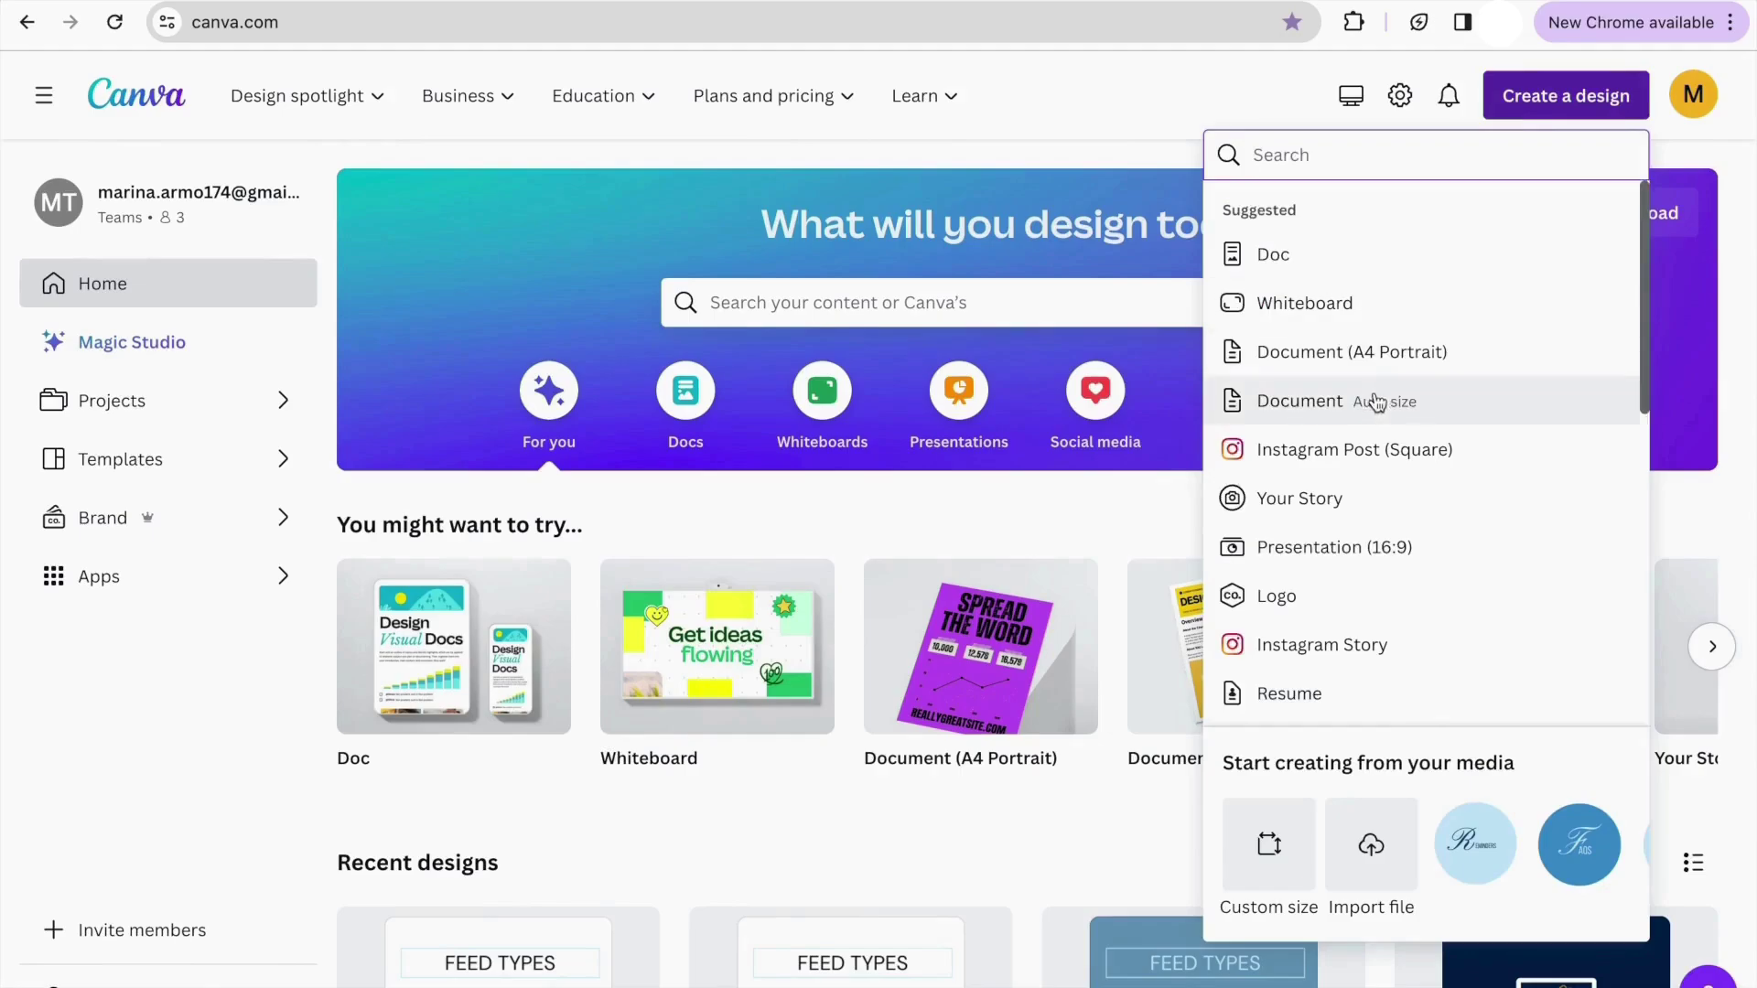
{"action": "left_click", "coordinate": [1375, 451]}
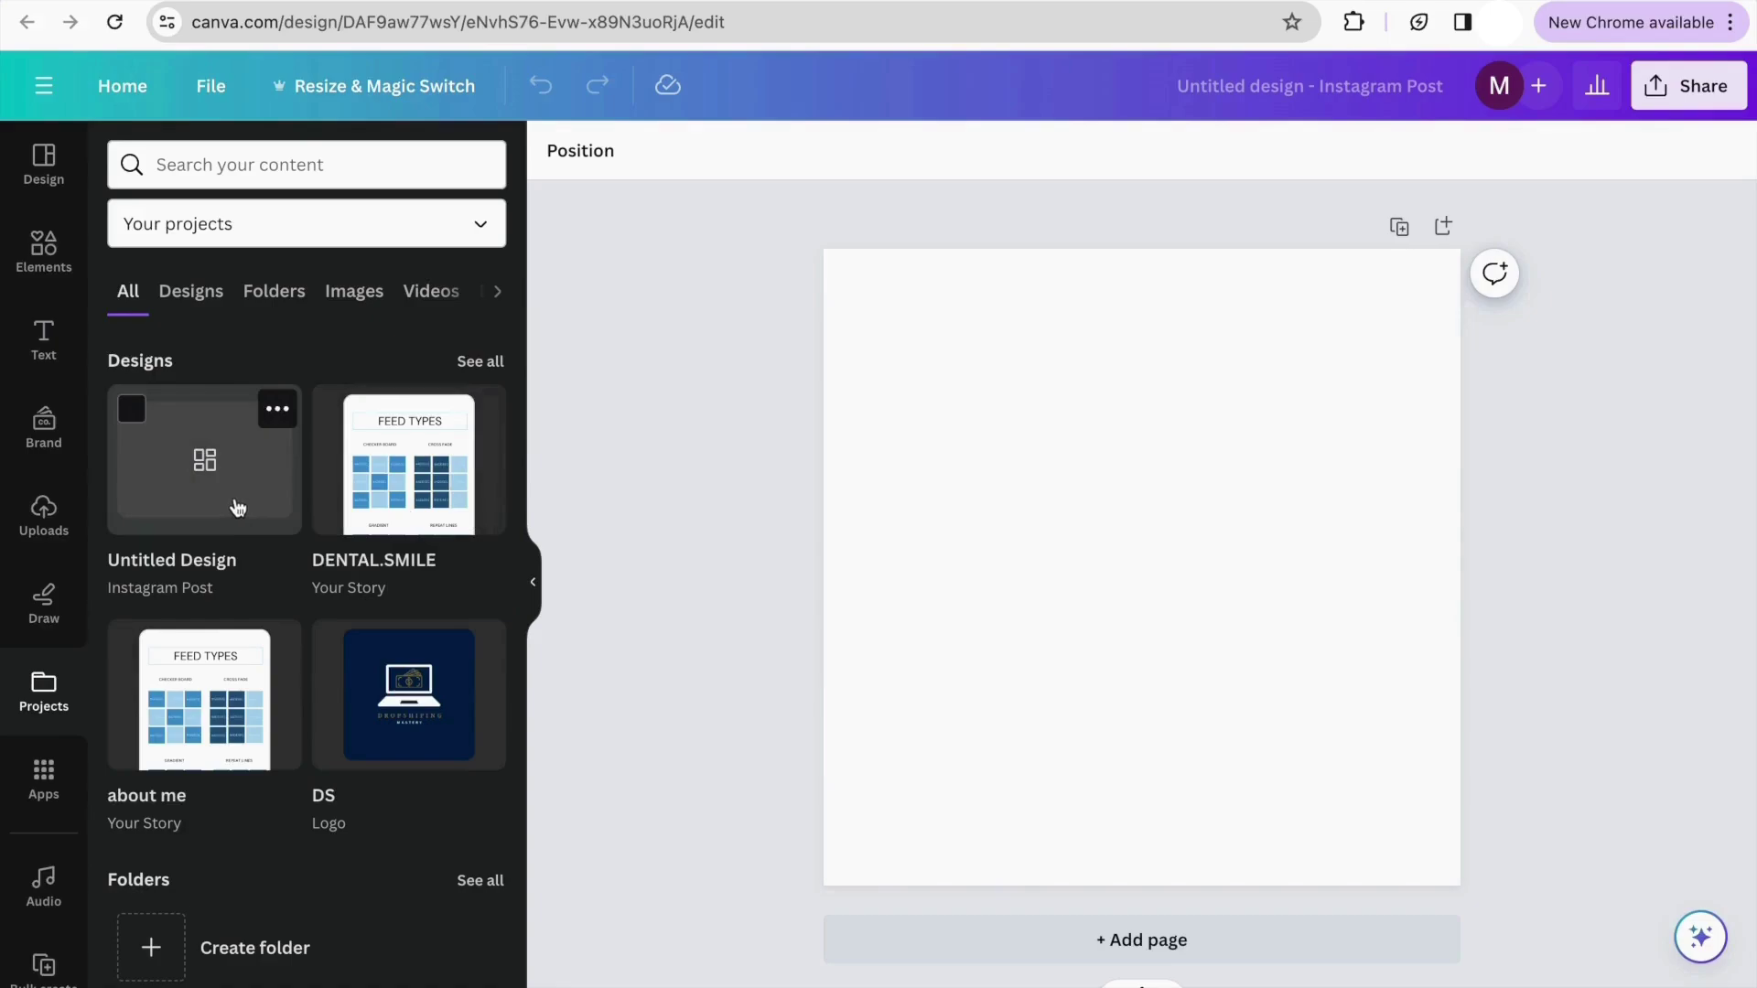
Add the "Get a brilliant smile" page from the DENTAL.SMILE project to the blank square design
{"action": "left_click", "coordinate": [393, 476]}
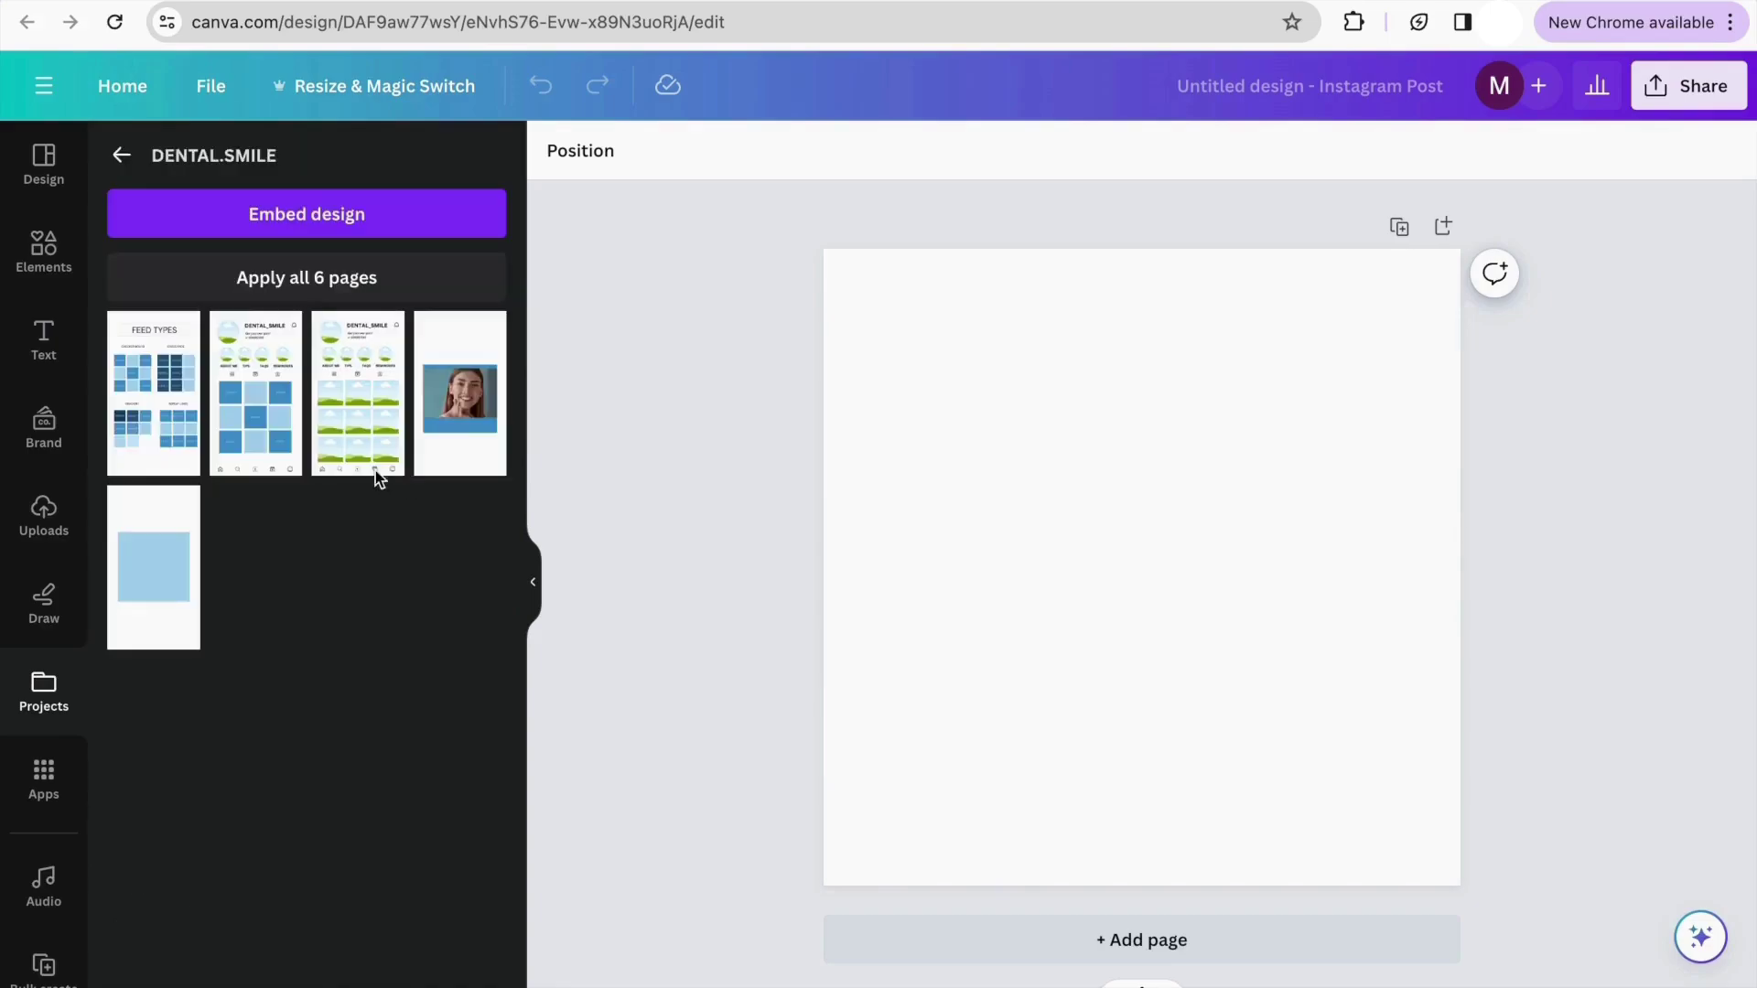
{"action": "left_click", "coordinate": [135, 224]}
{"action": "left_click", "coordinate": [534, 582]}
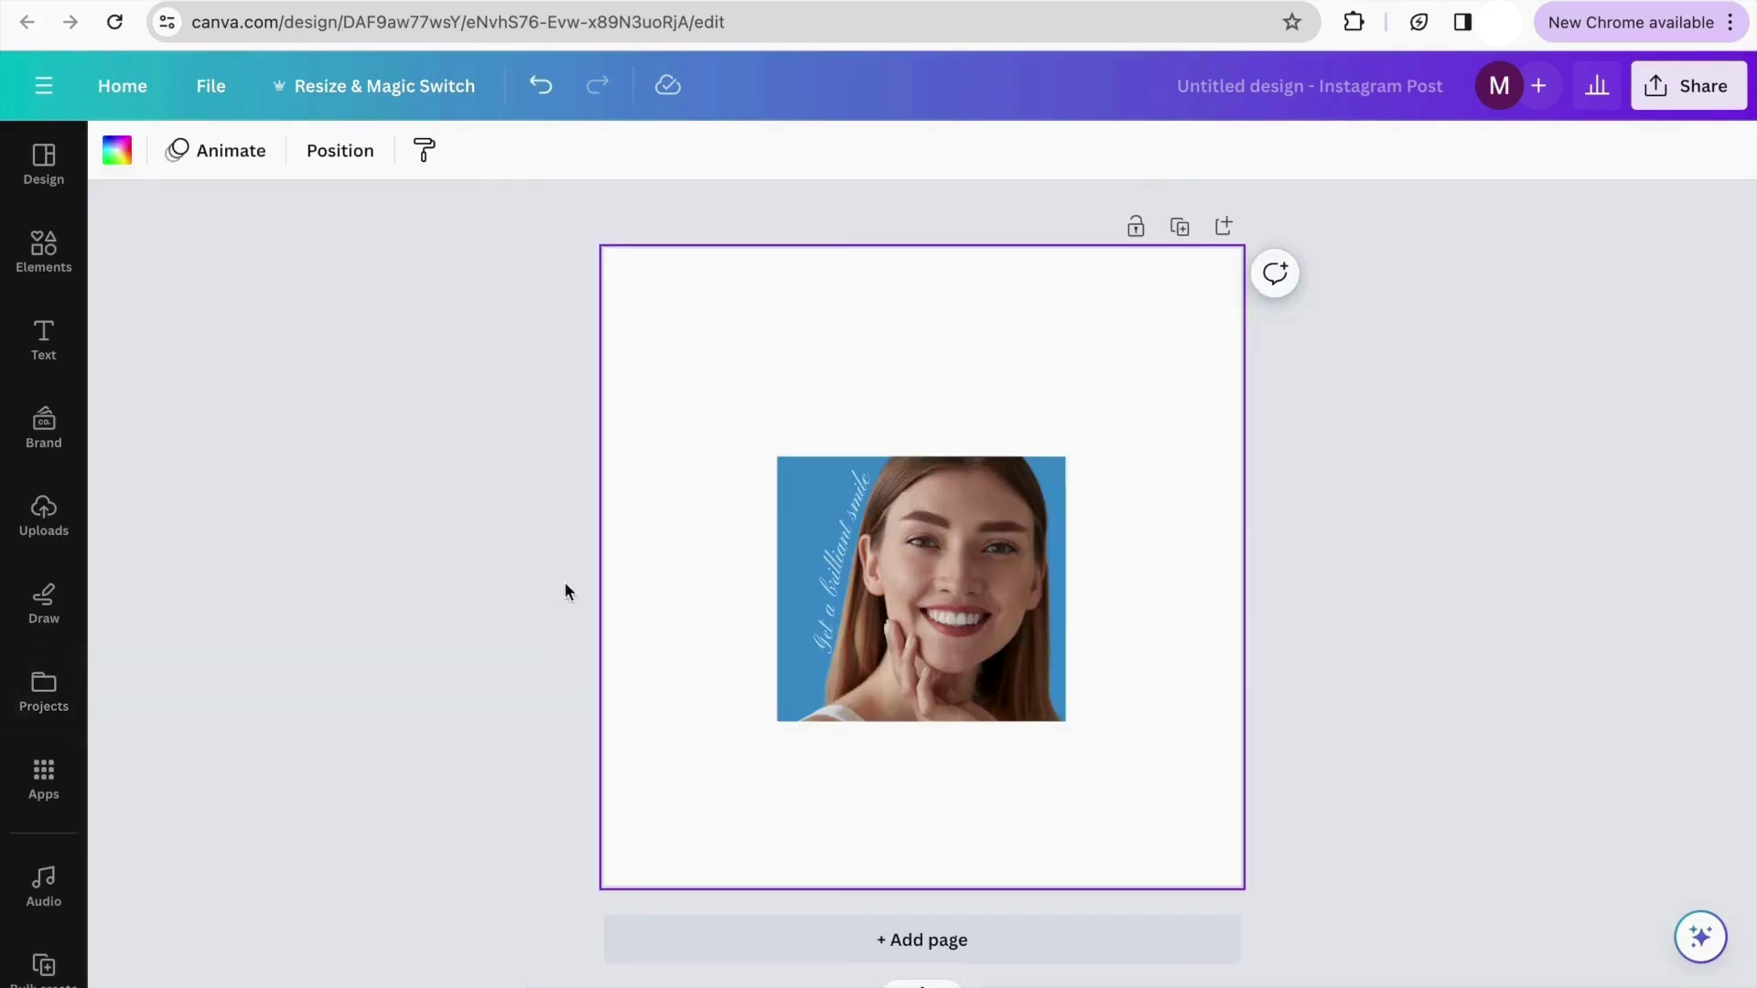
{"action": "left_click", "coordinate": [755, 551]}
{"action": "left_click", "coordinate": [20, 686]}
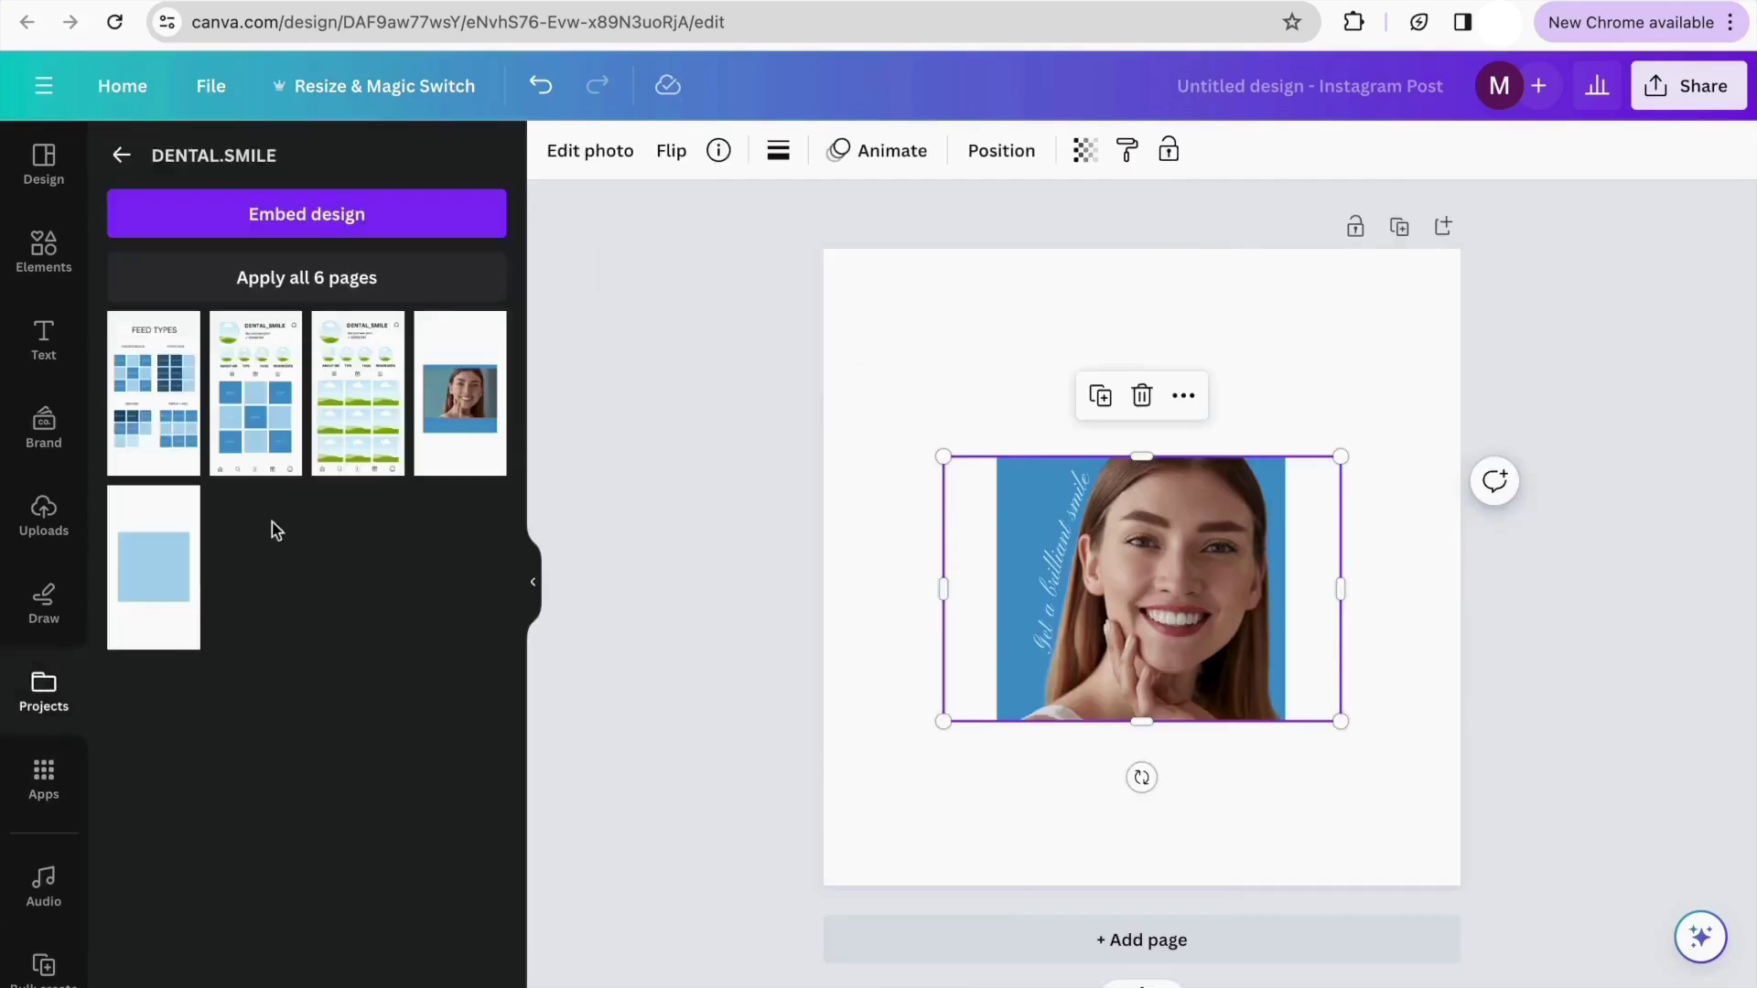
{"action": "key", "text": "Escape"}
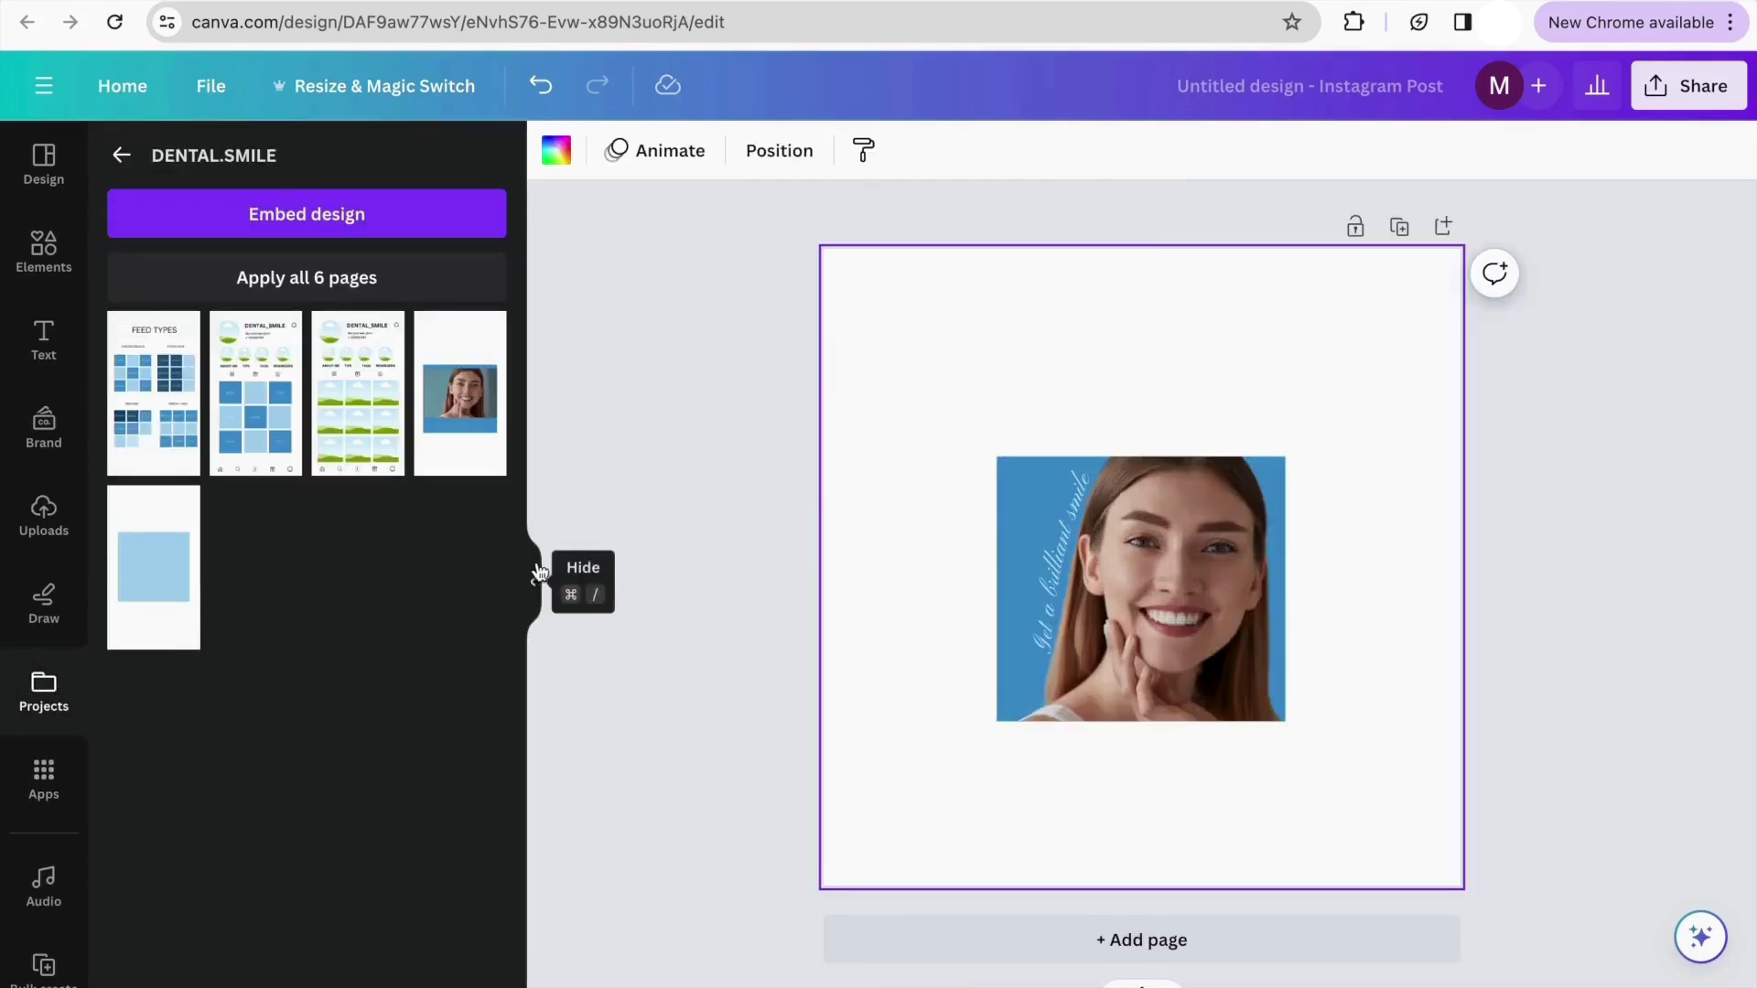
{"action": "left_click", "coordinate": [533, 582]}
Move the photo, text and blue background together to the page corner and scale them to about 1,617 × 1,080, filling the square page
{"action": "key", "text": "ctrl+z"}
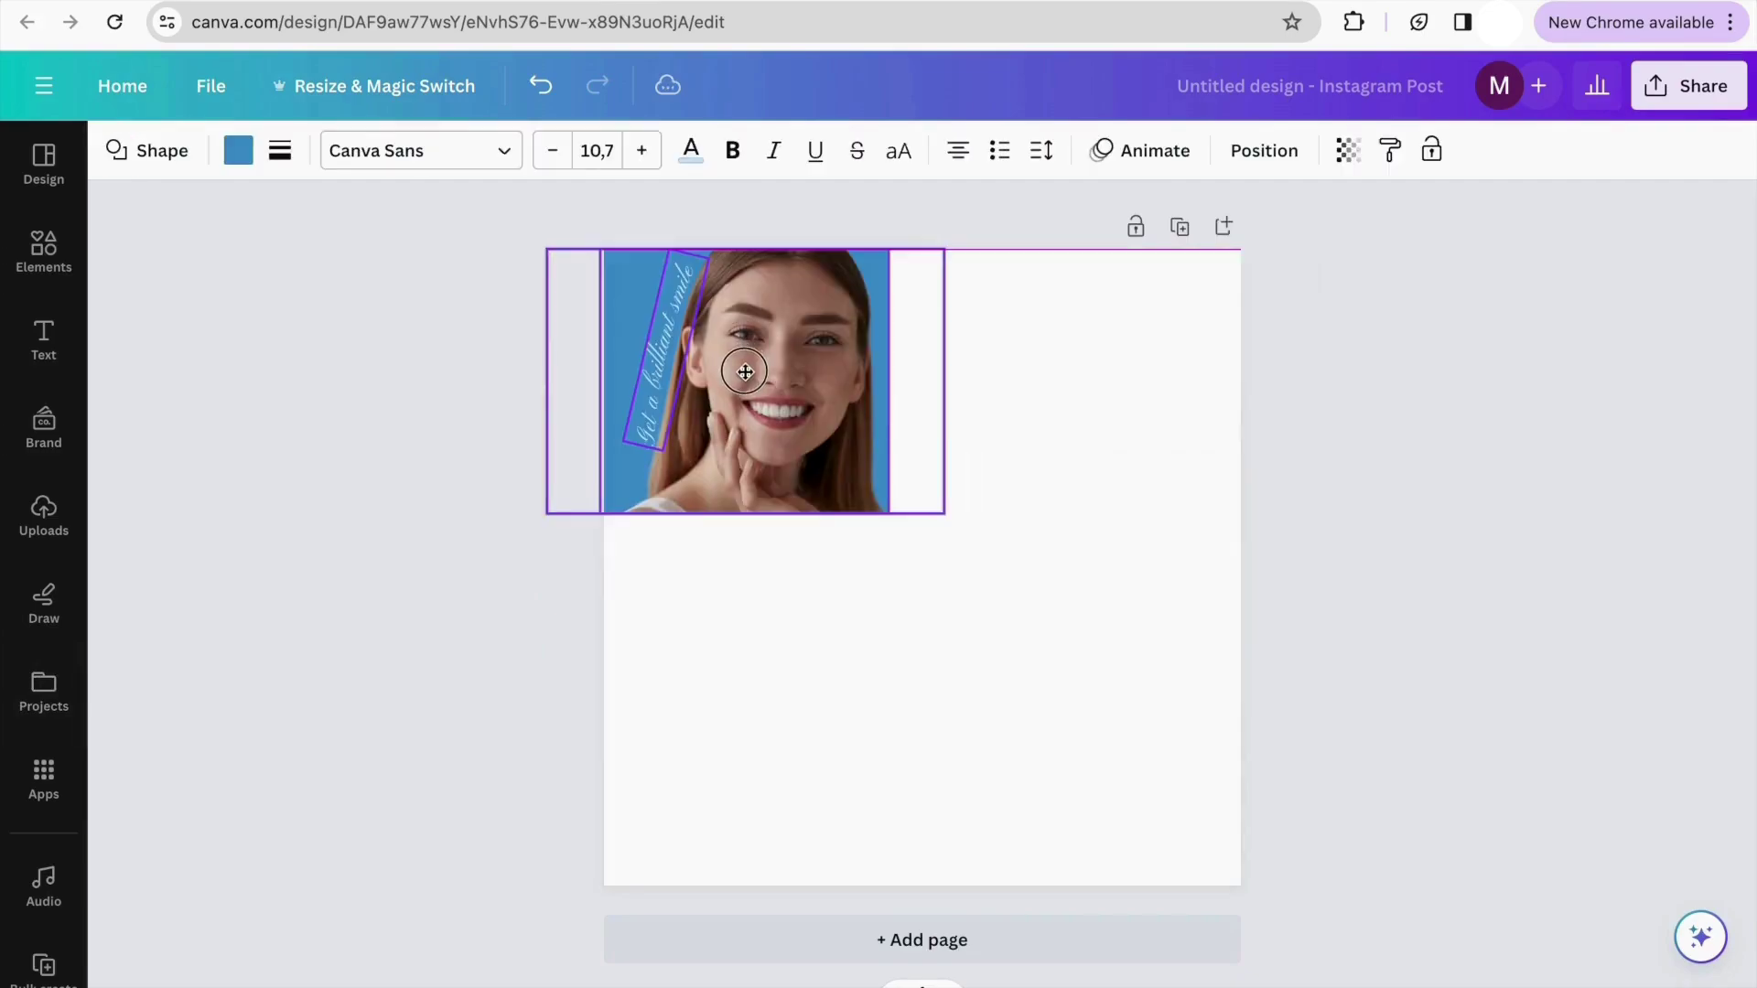
{"action": "left_click_drag", "start_coordinate": [939, 511], "coordinate": [1399, 825]}
{"action": "left_click_drag", "start_coordinate": [1034, 621], "coordinate": [972, 618]}
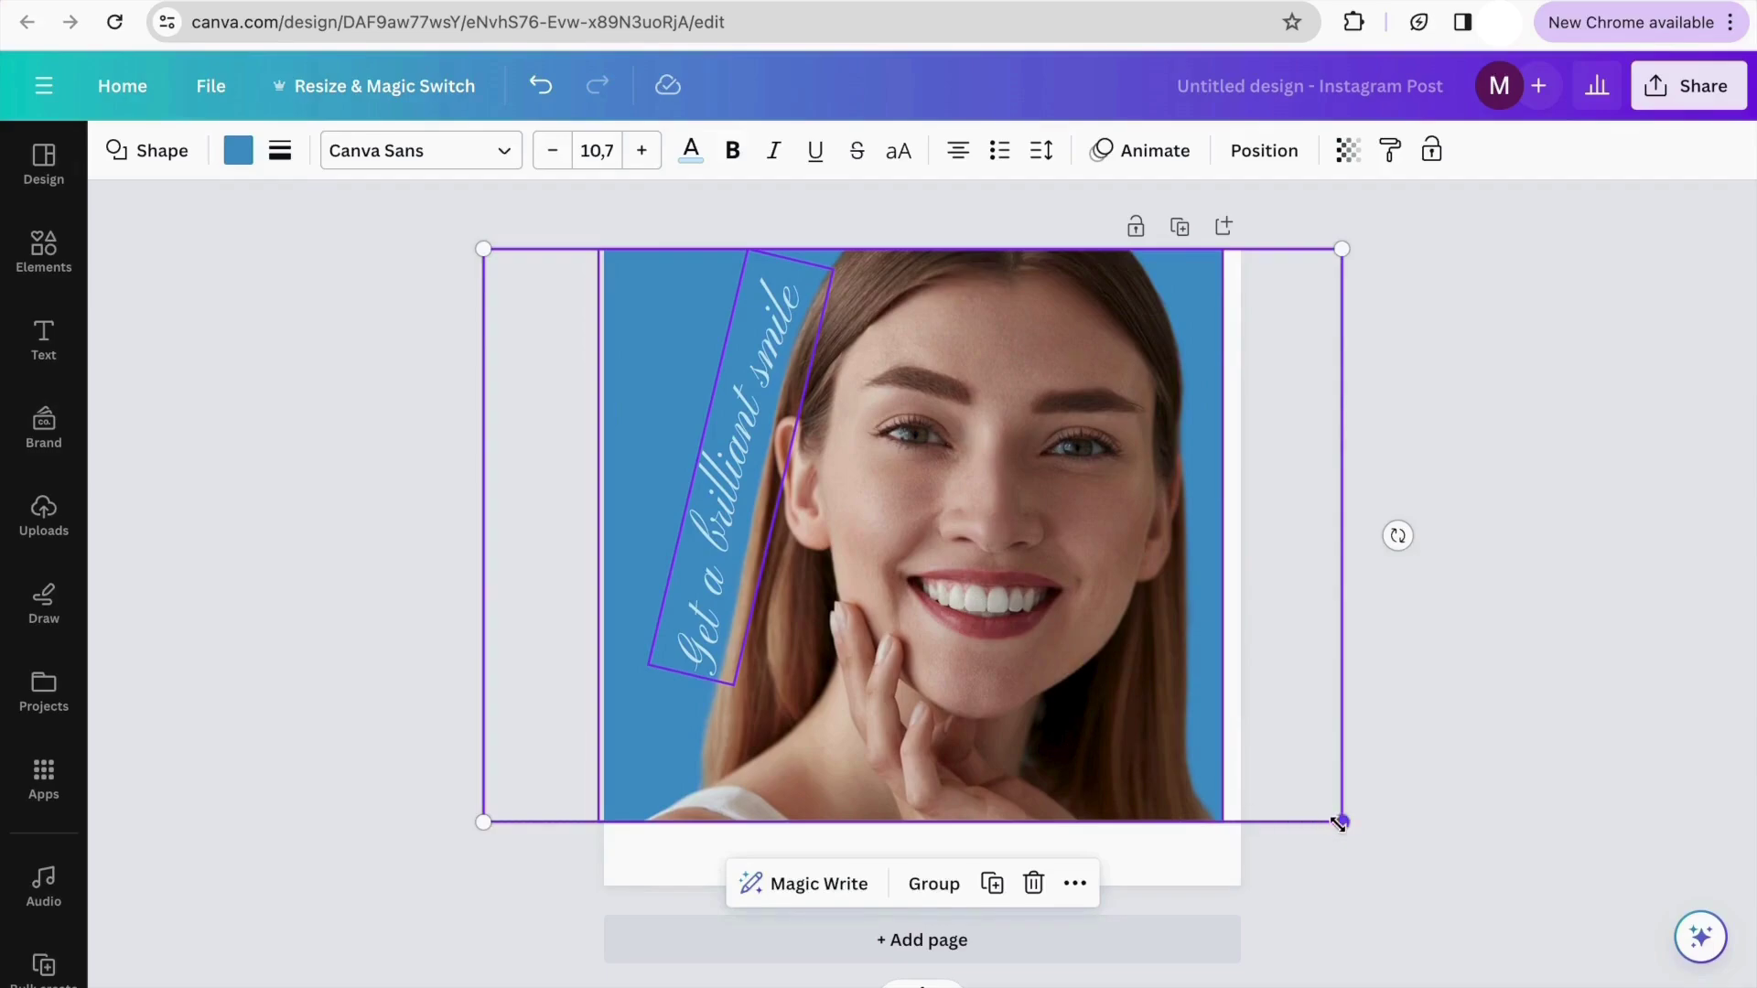
{"action": "left_click_drag", "start_coordinate": [1344, 823], "coordinate": [1424, 889]}
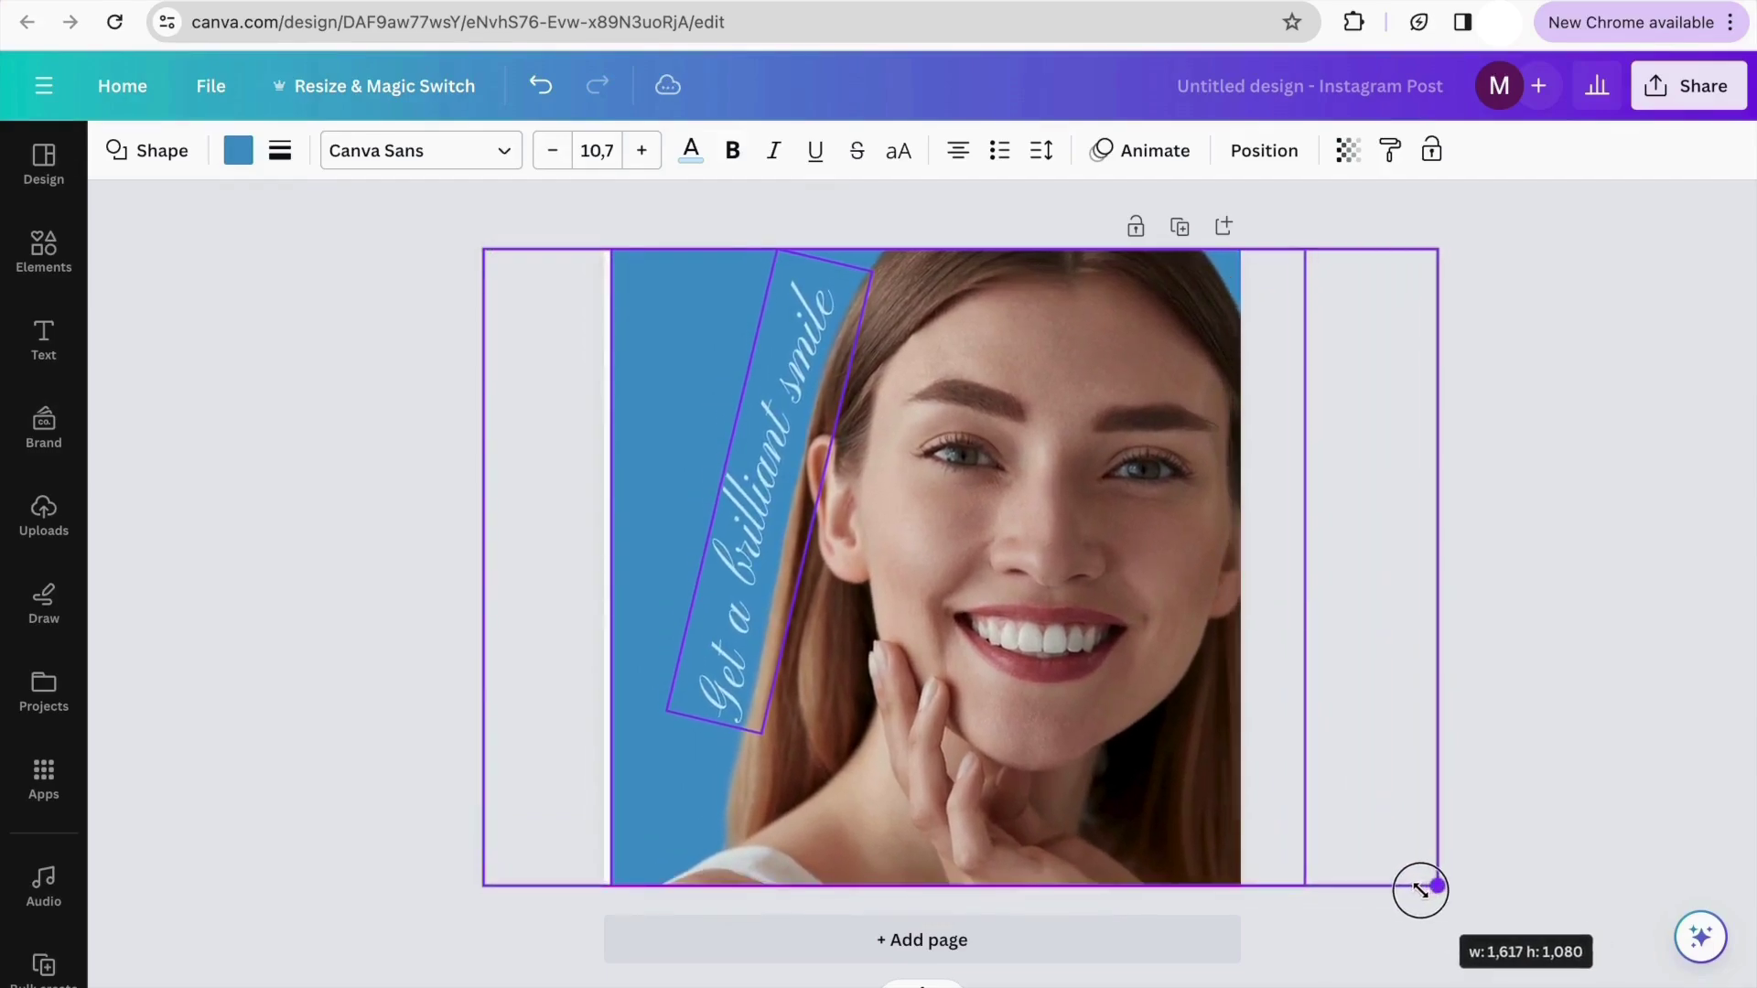
{"action": "left_click_drag", "start_coordinate": [1181, 795], "coordinate": [1169, 794]}
{"action": "left_click", "coordinate": [1508, 467]}
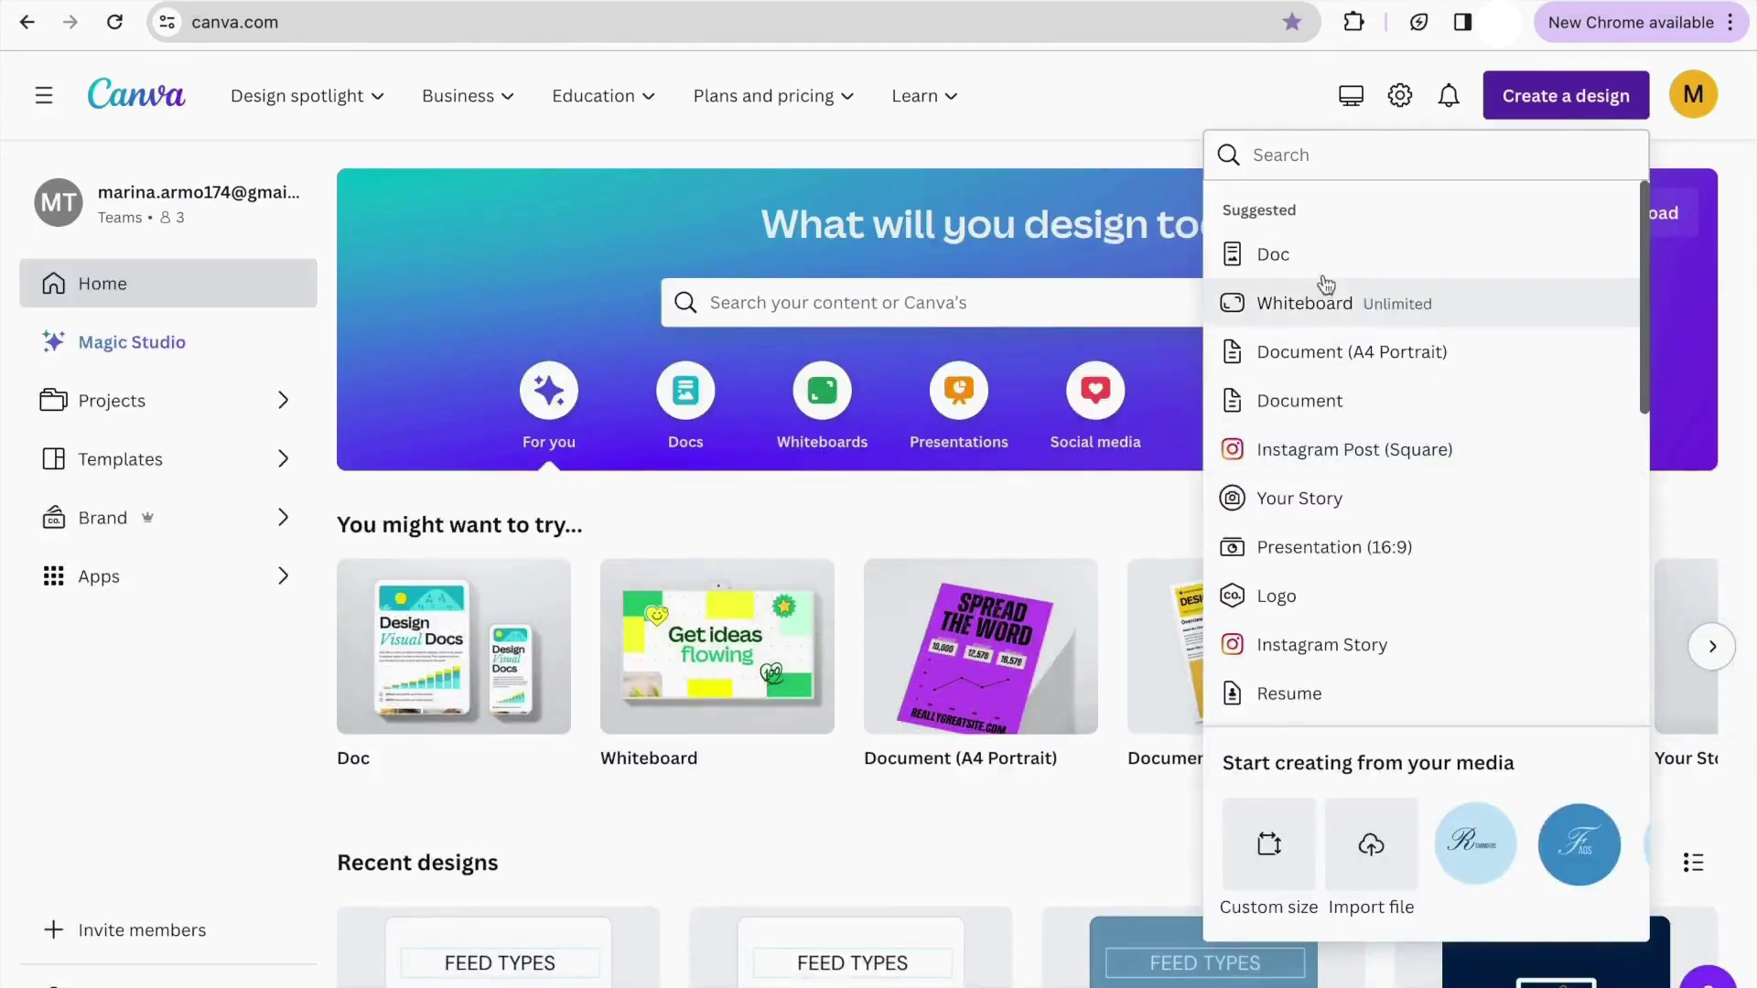
Search the design types for "reel" and create a new Instagram Reel design
{"action": "left_click", "coordinate": [1312, 173]}
{"action": "type", "text": "reel"}
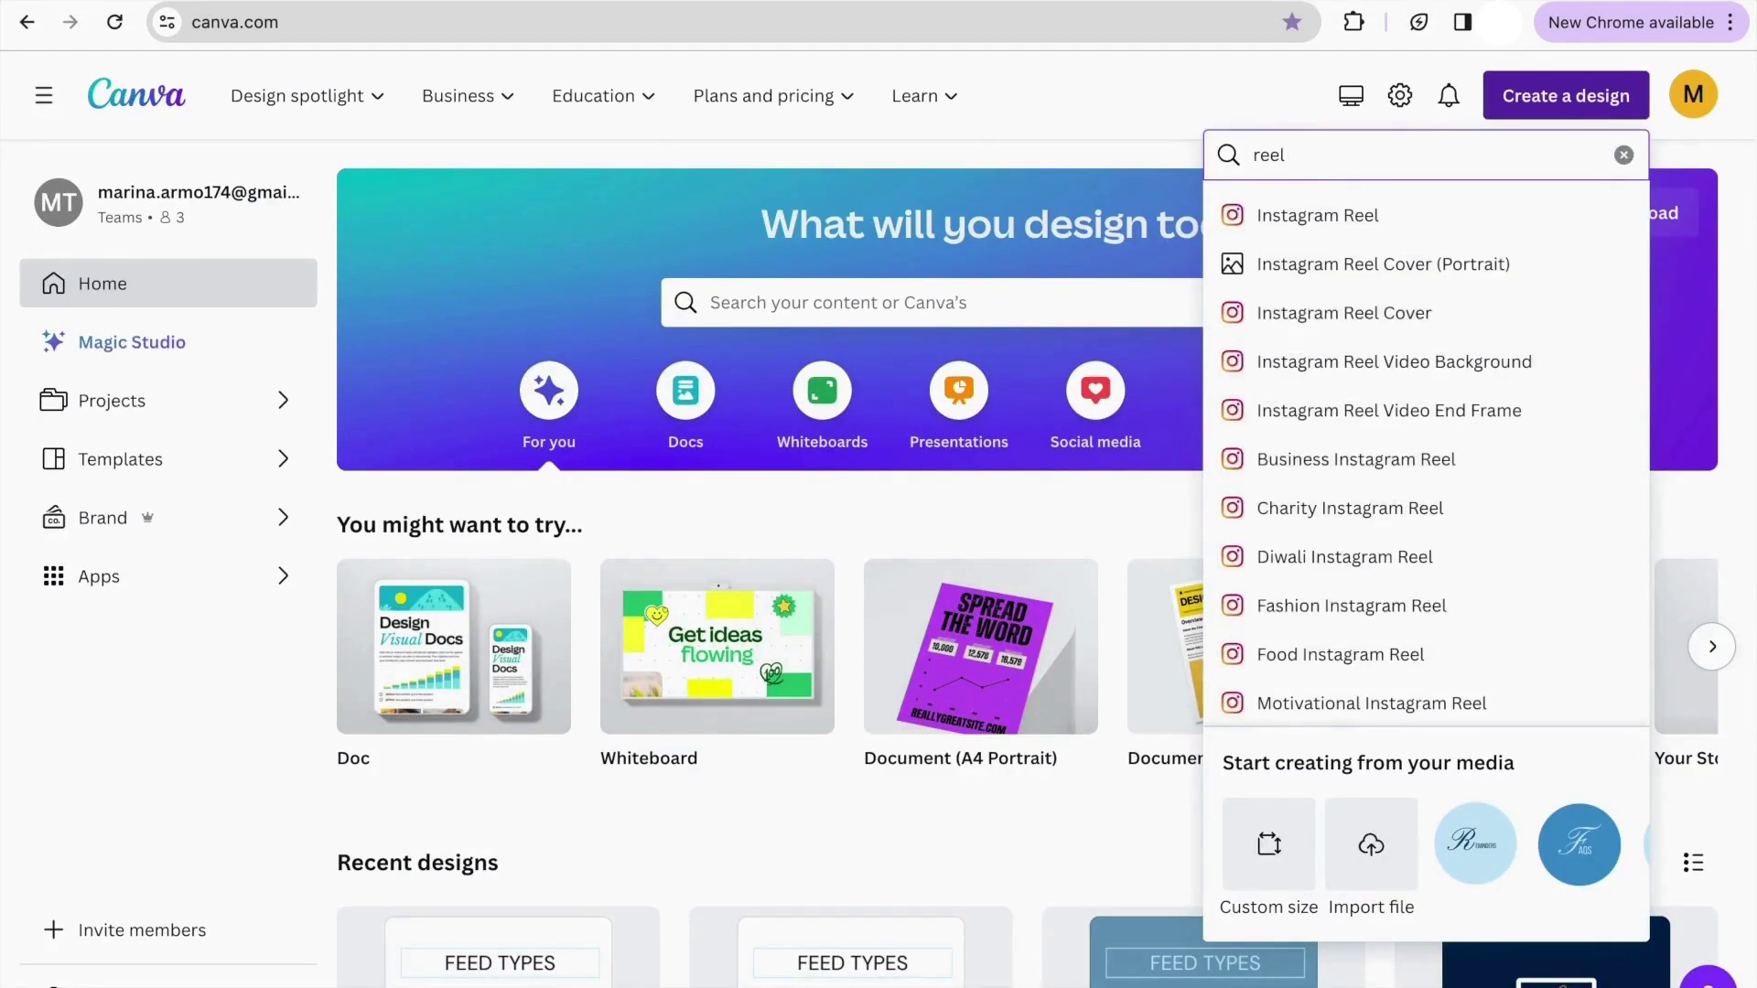
{"action": "left_click", "coordinate": [1411, 233]}
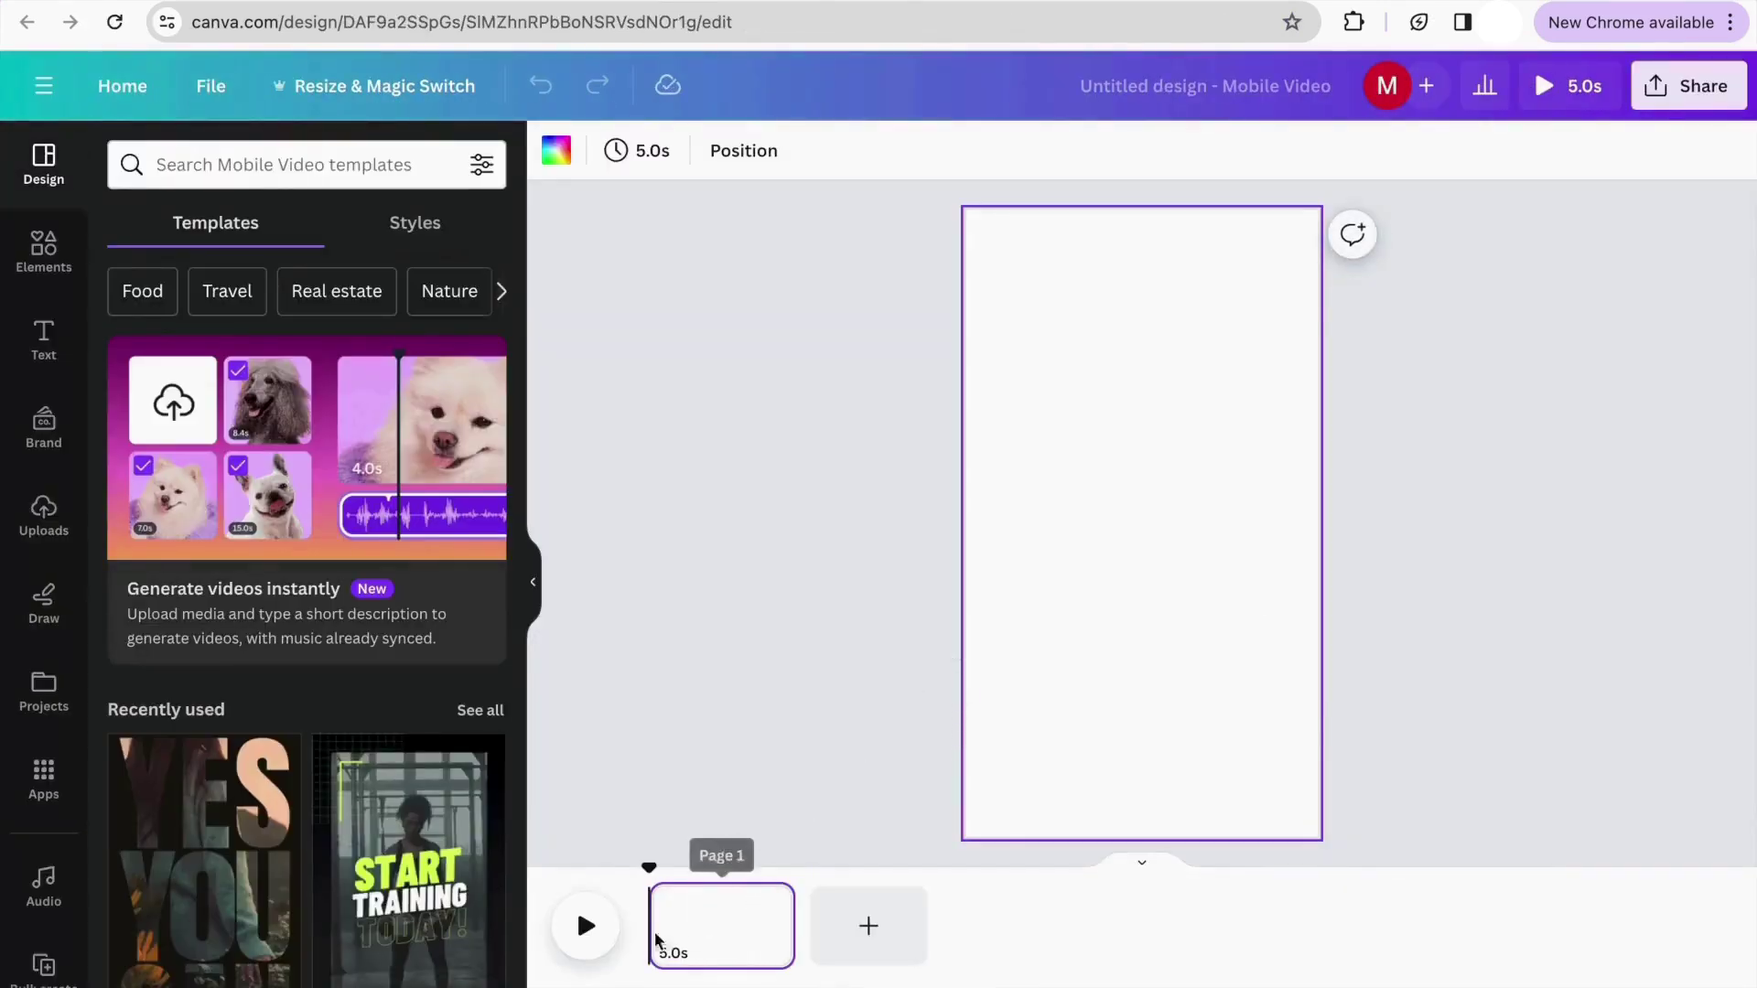
Add the TOP 3 TIPS page from the DENTAL.SMILE project to the blank reel page
{"action": "left_click", "coordinate": [43, 700]}
{"action": "left_click", "coordinate": [393, 508]}
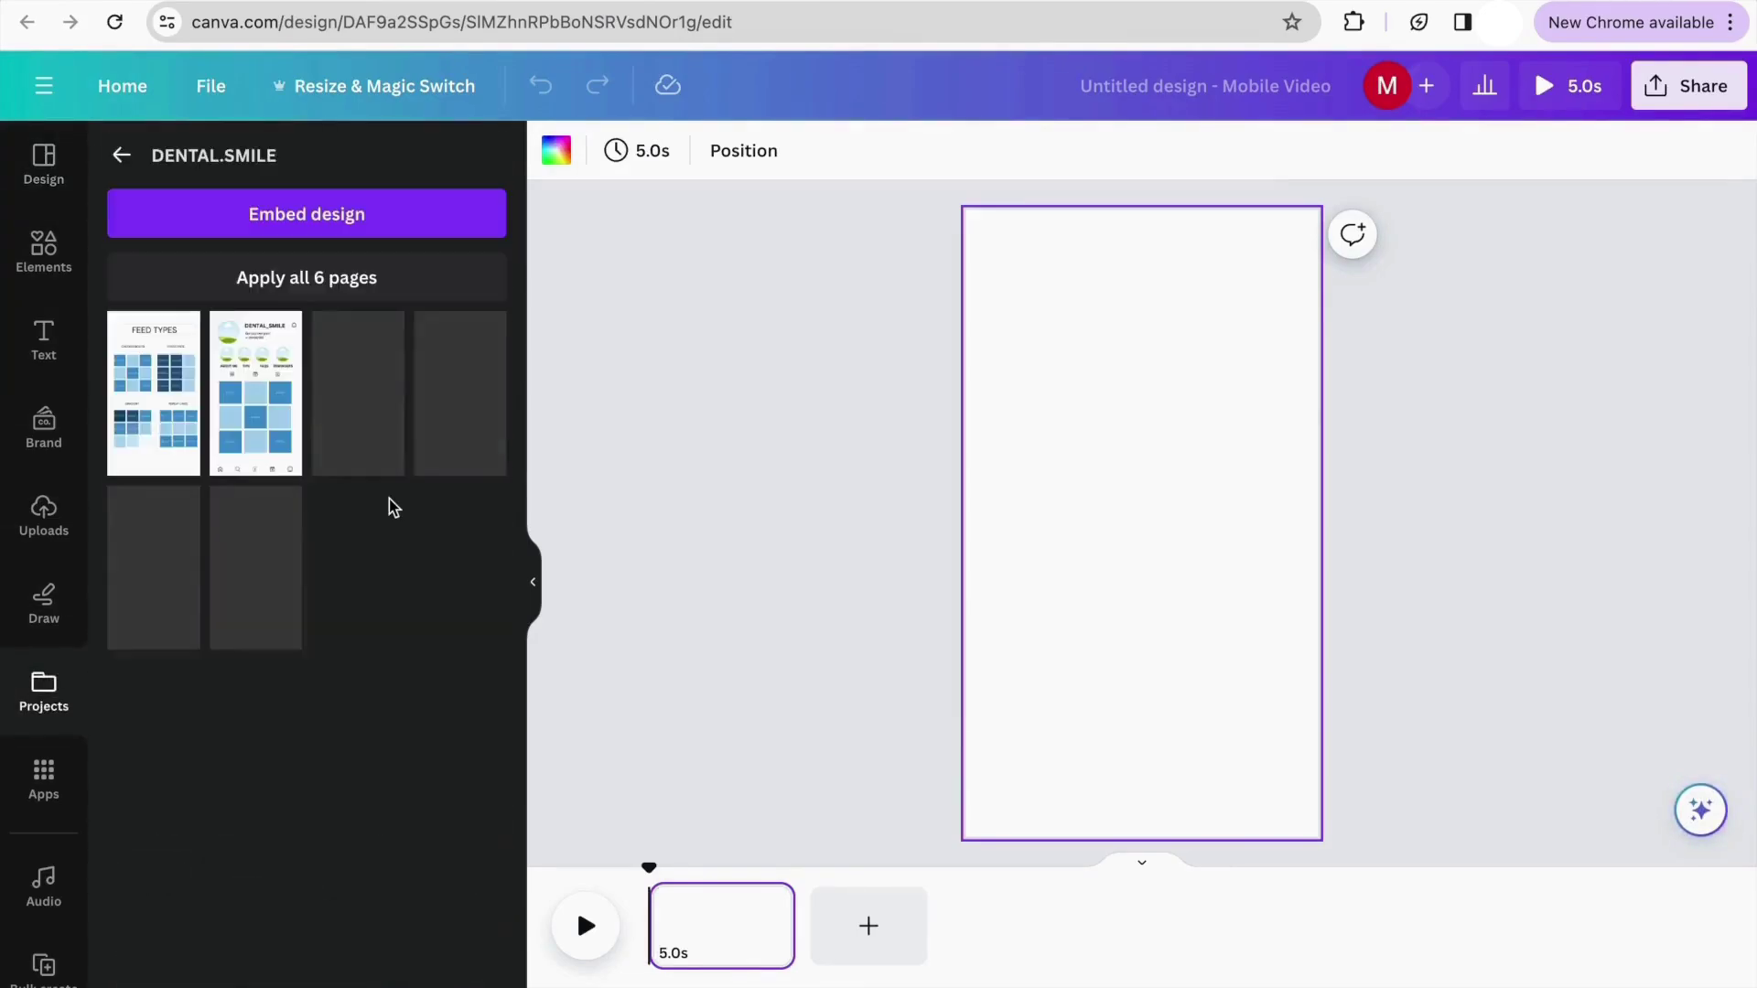
{"action": "left_click", "coordinate": [164, 610]}
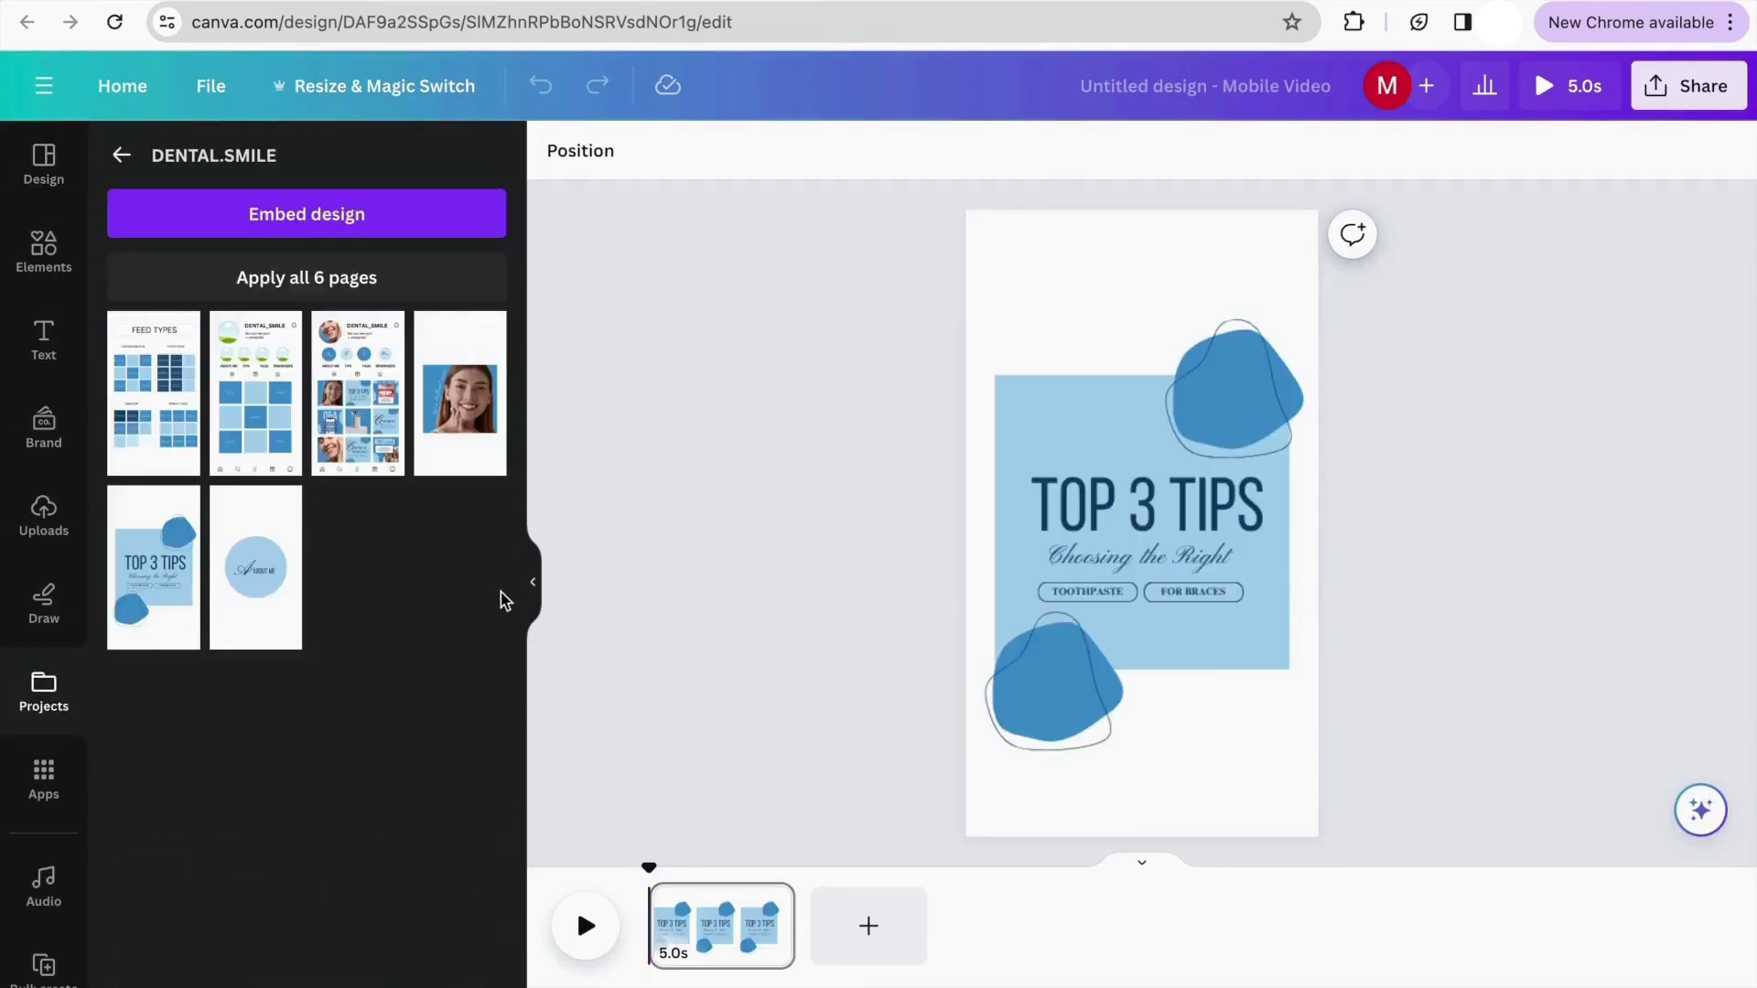
{"action": "left_click", "coordinate": [532, 588]}
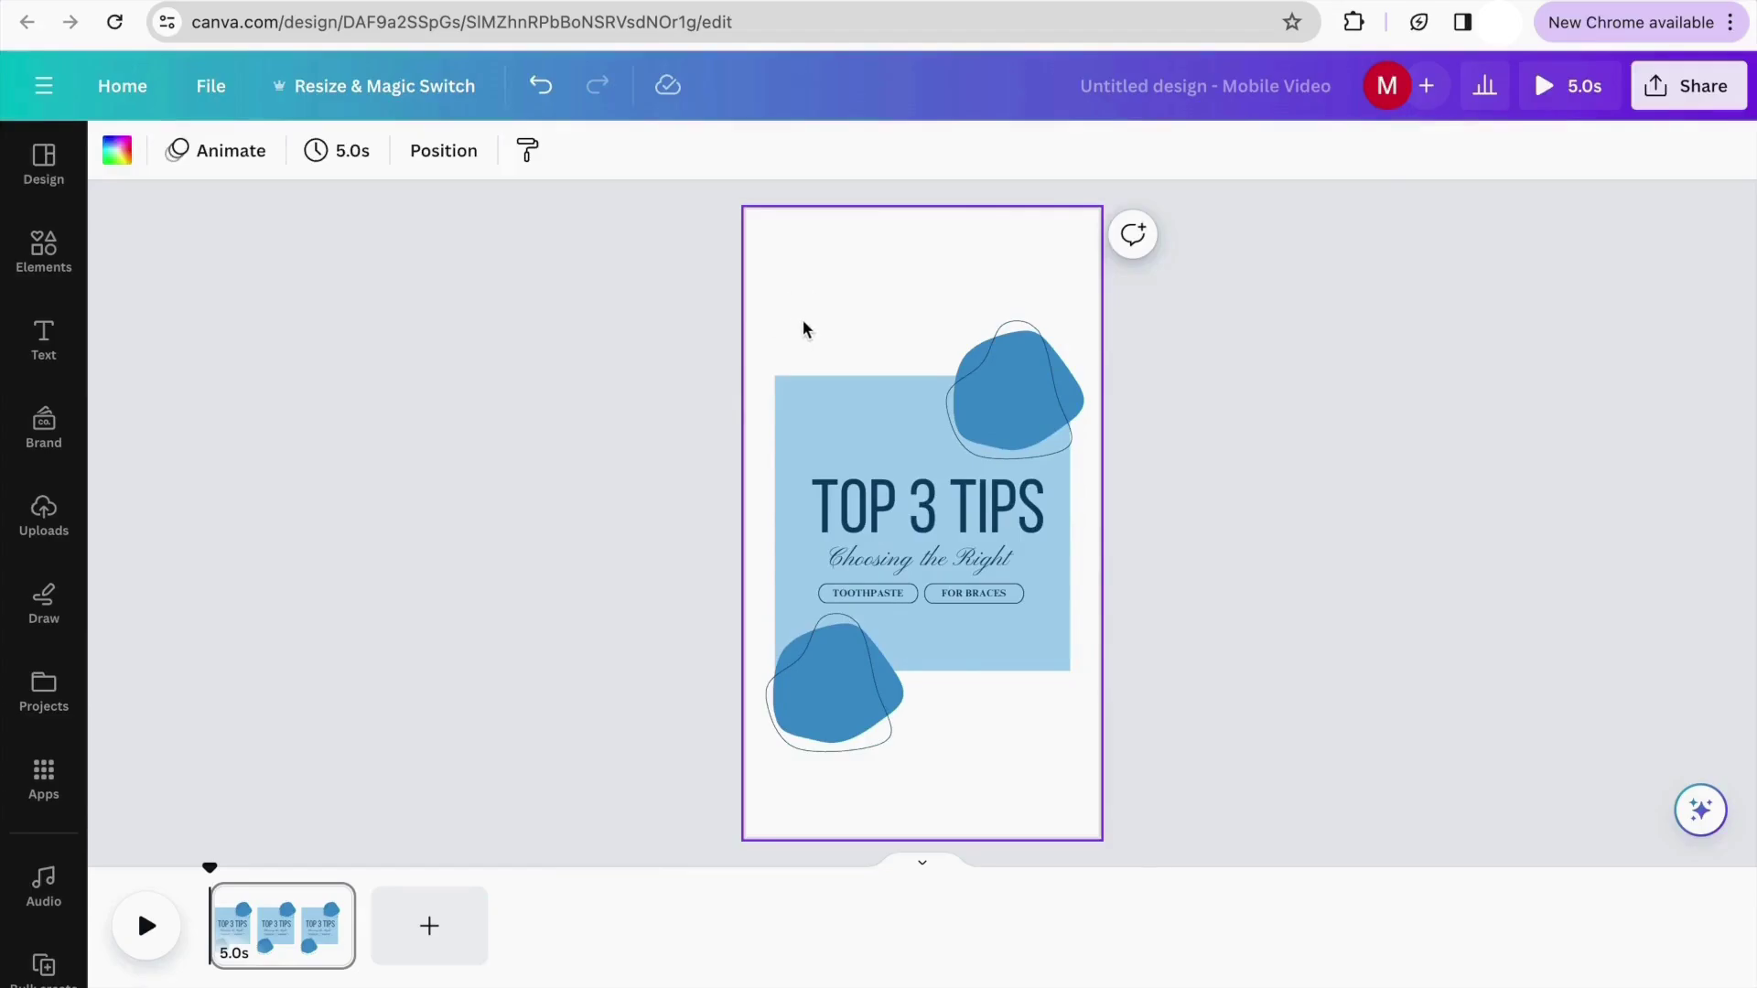
Set the reel's background to light blue #ADD6F2 sampled from the square, and unlock and delete that square
{"action": "left_click", "coordinate": [116, 150]}
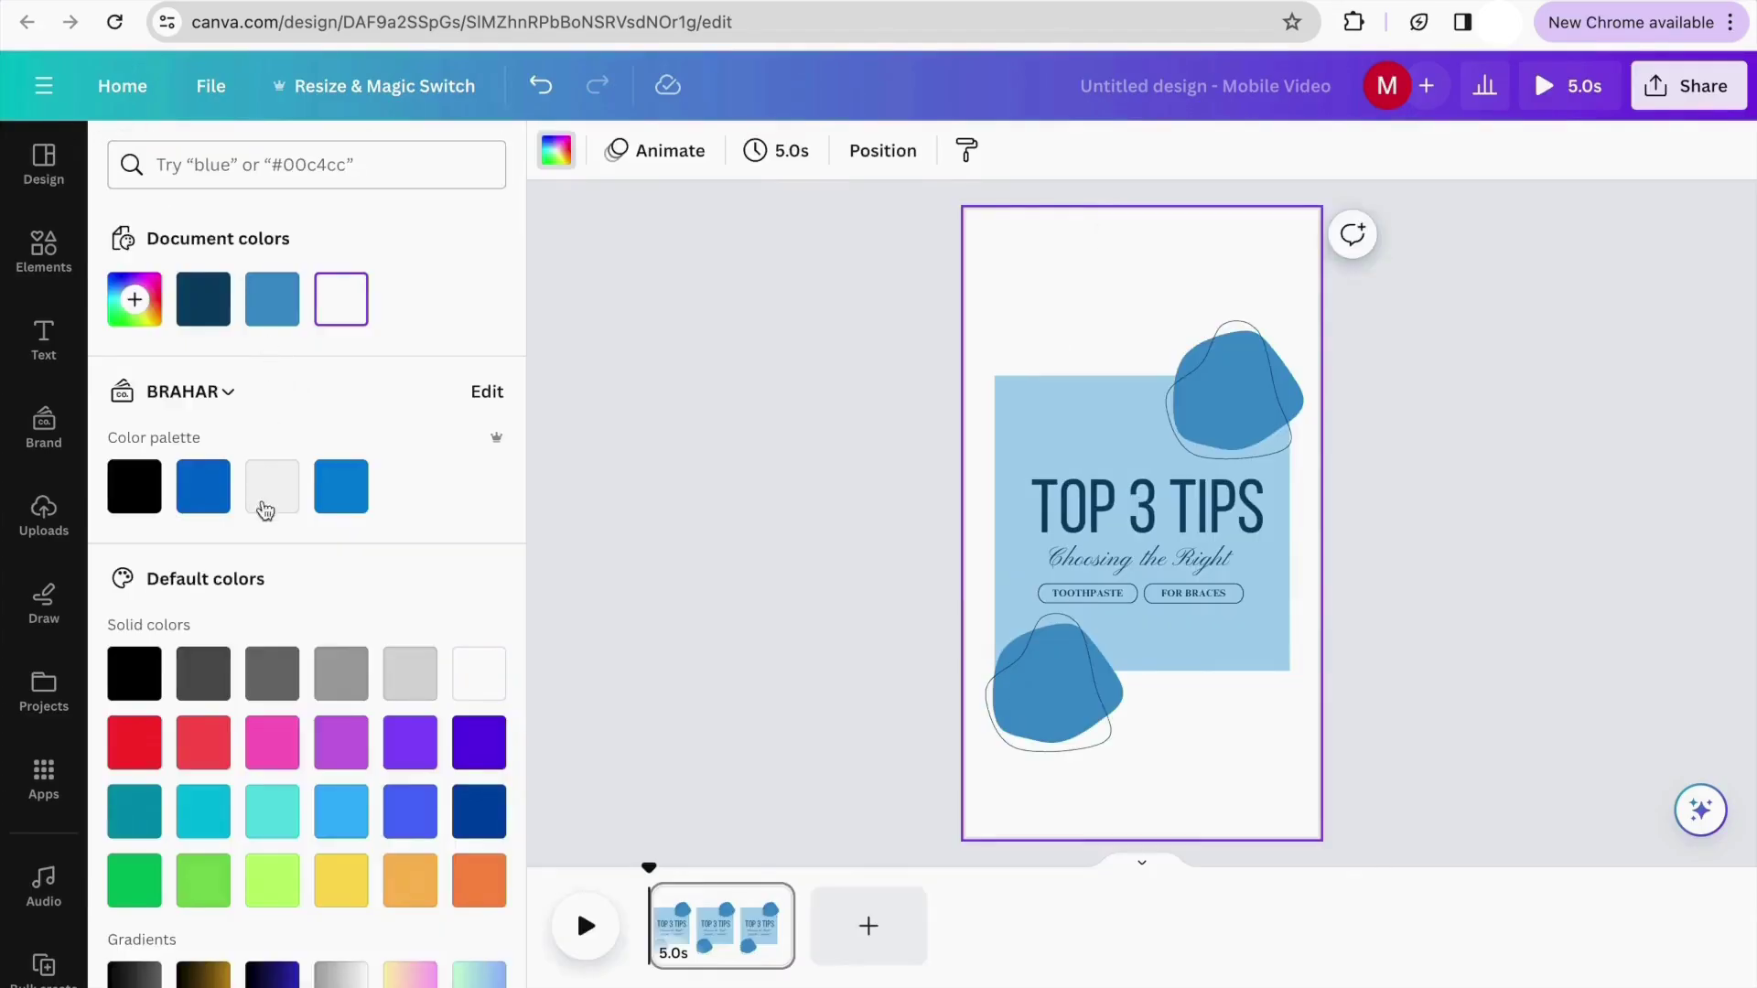
{"action": "left_click", "coordinate": [289, 322]}
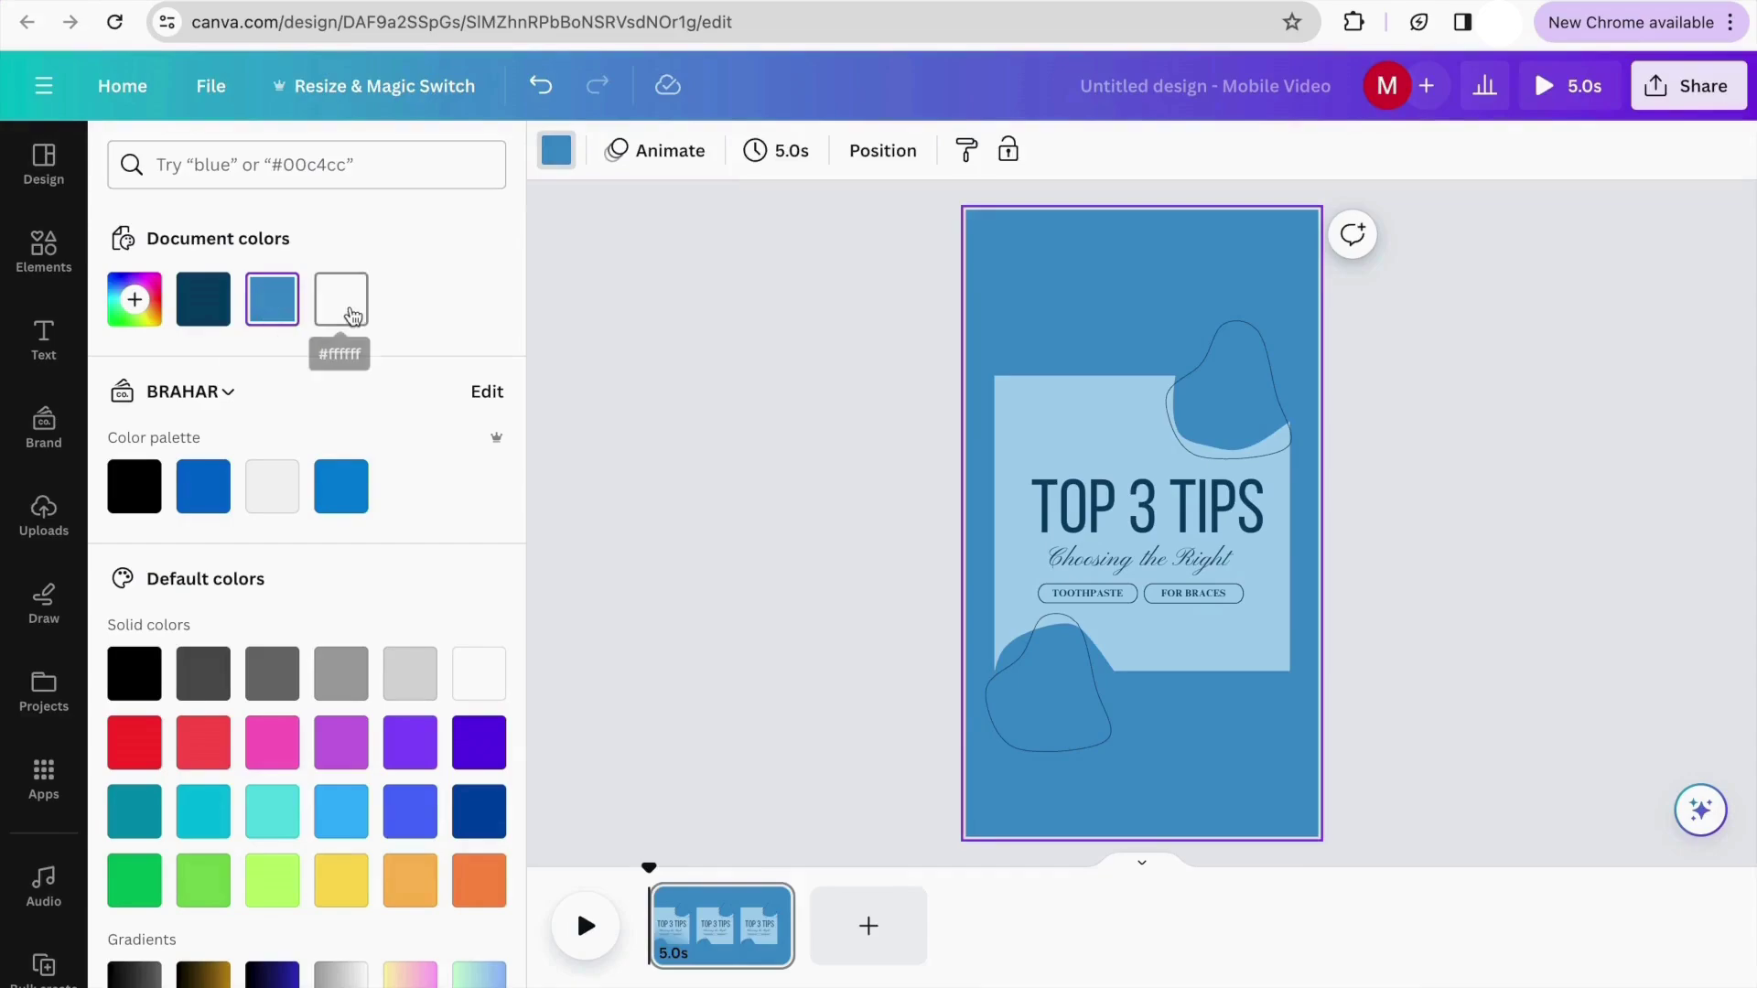
{"action": "left_click", "coordinate": [134, 299]}
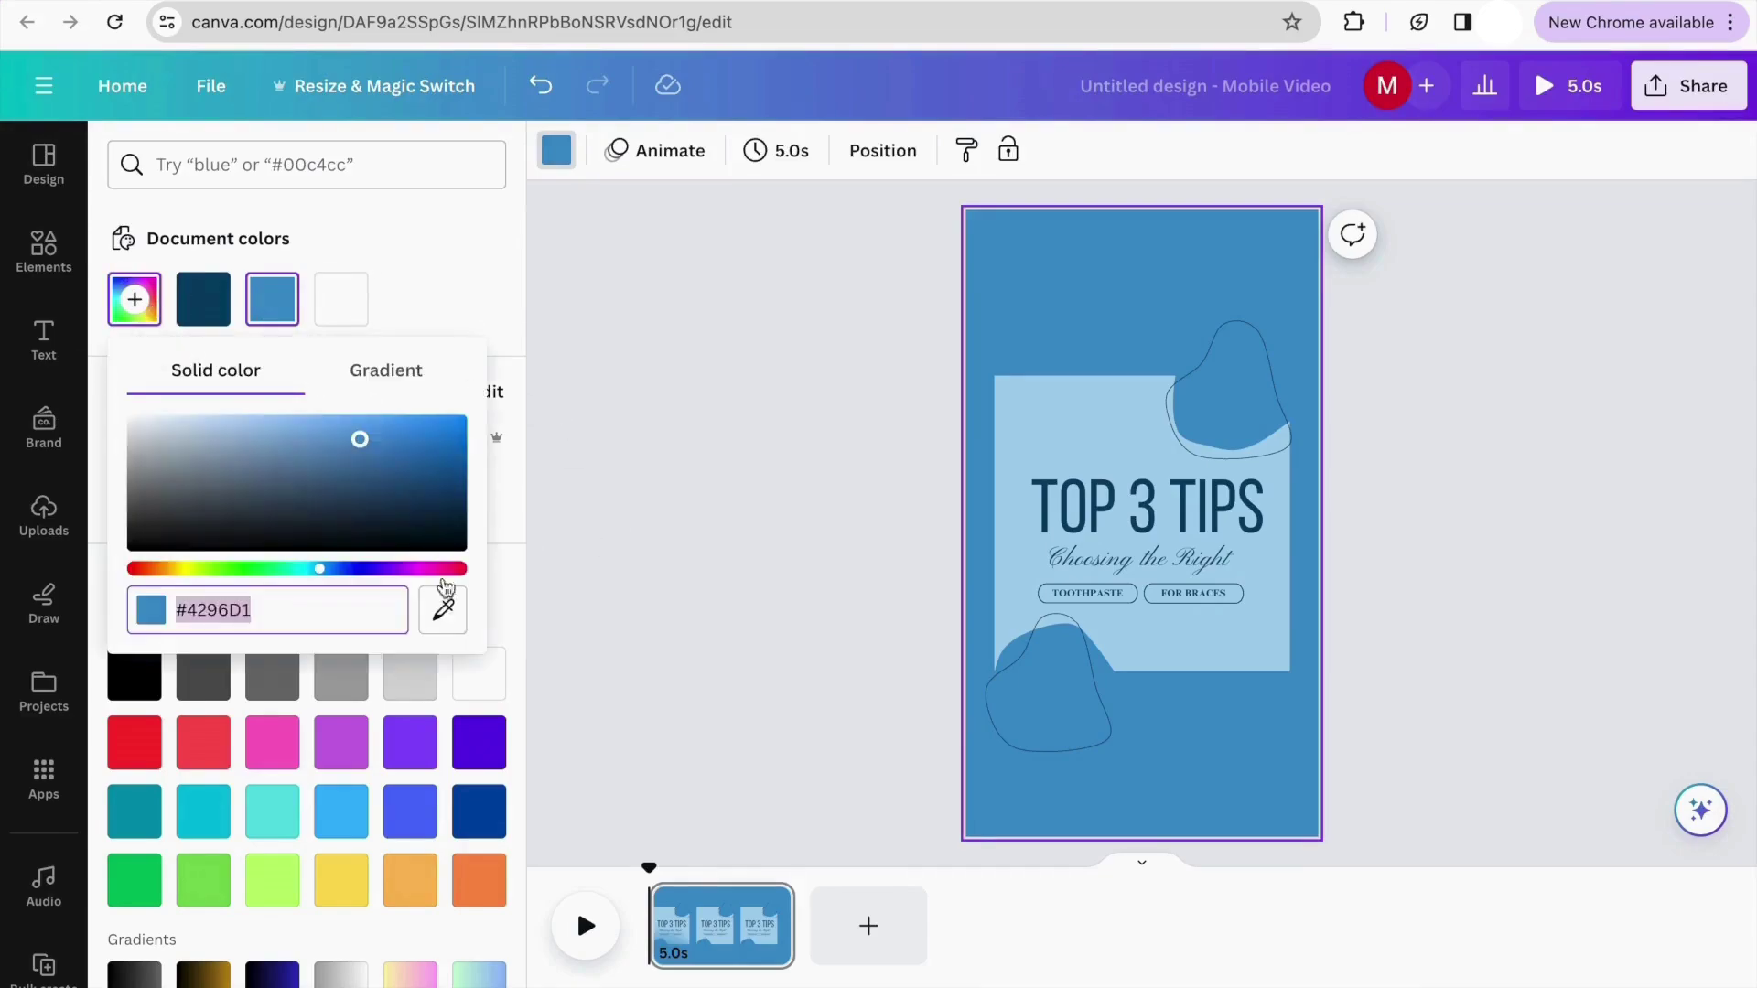
{"action": "left_click", "coordinate": [443, 610]}
{"action": "key", "text": "ctrl+z"}
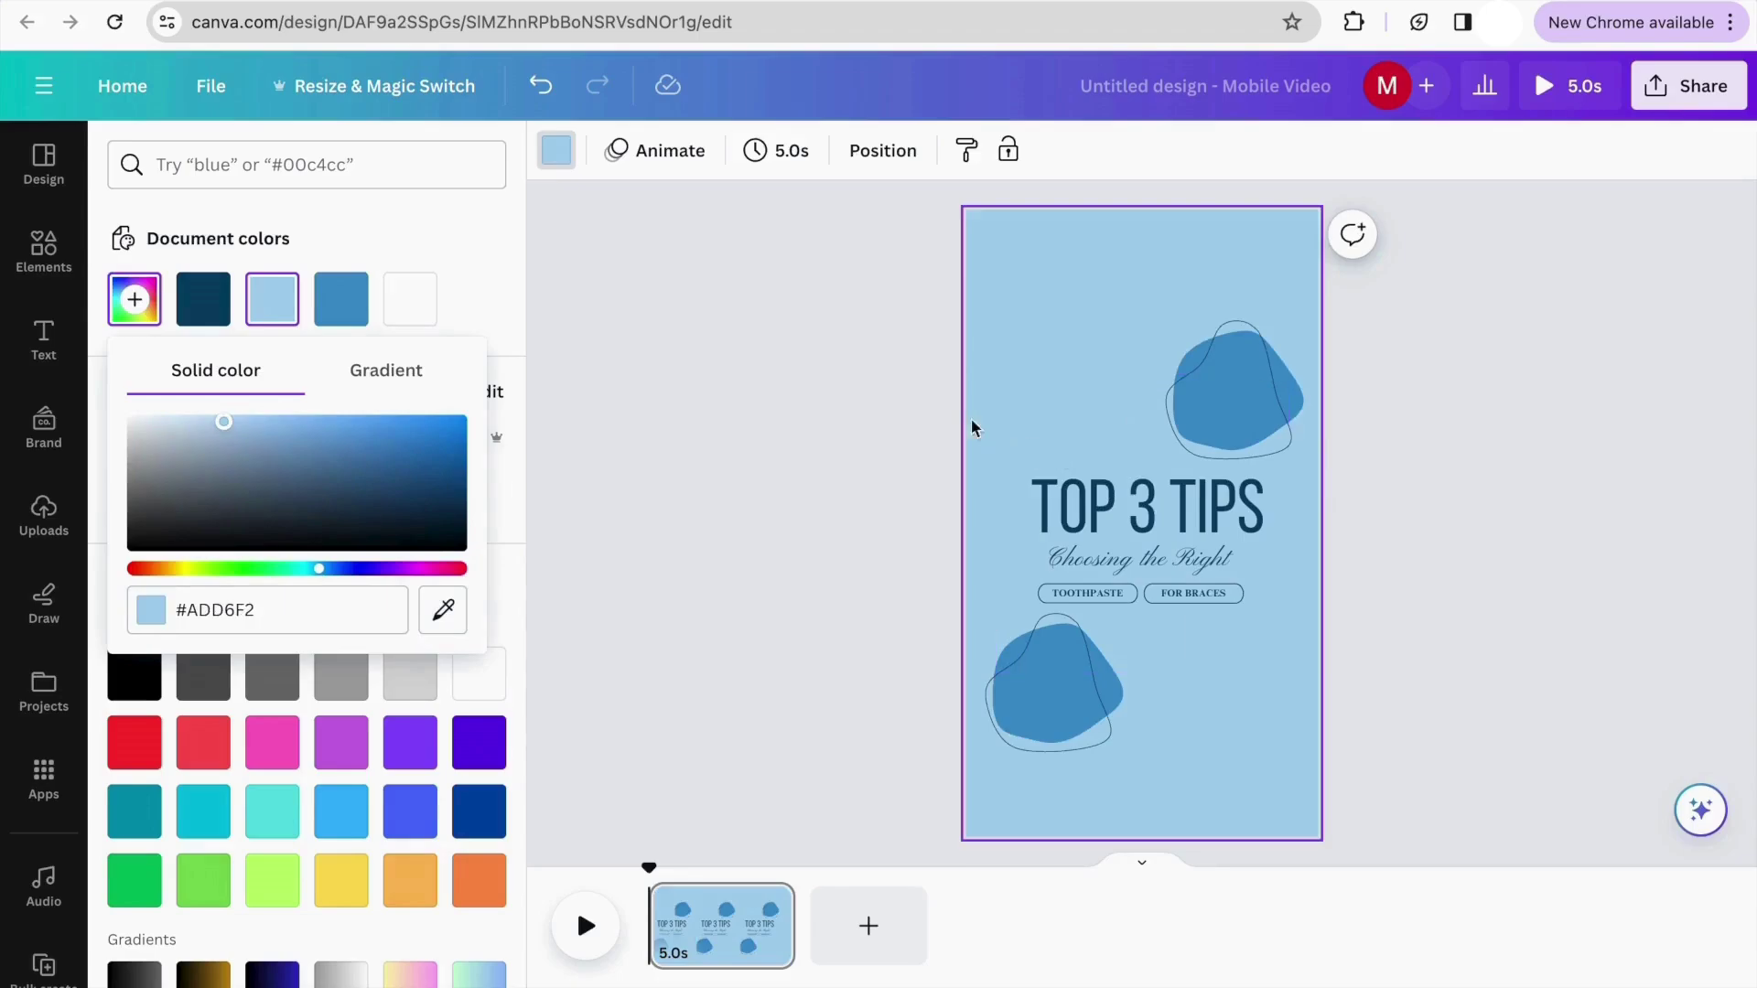
{"action": "left_click", "coordinate": [1043, 459]}
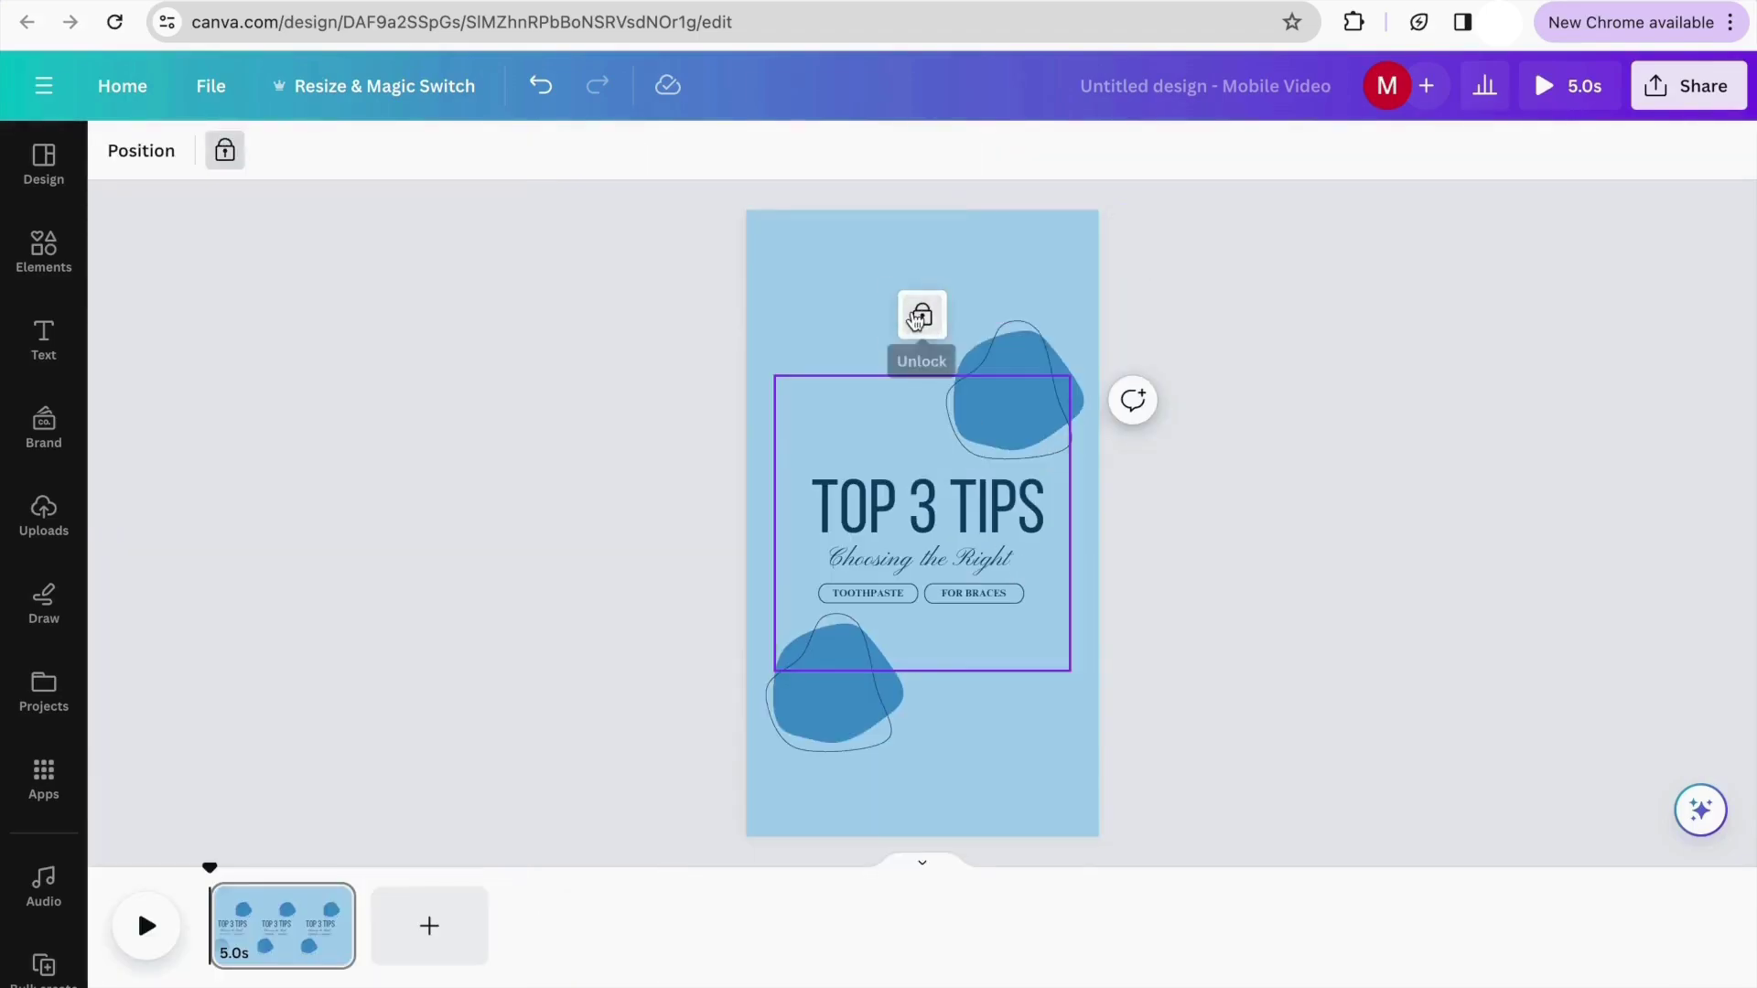
{"action": "left_click", "coordinate": [910, 319]}
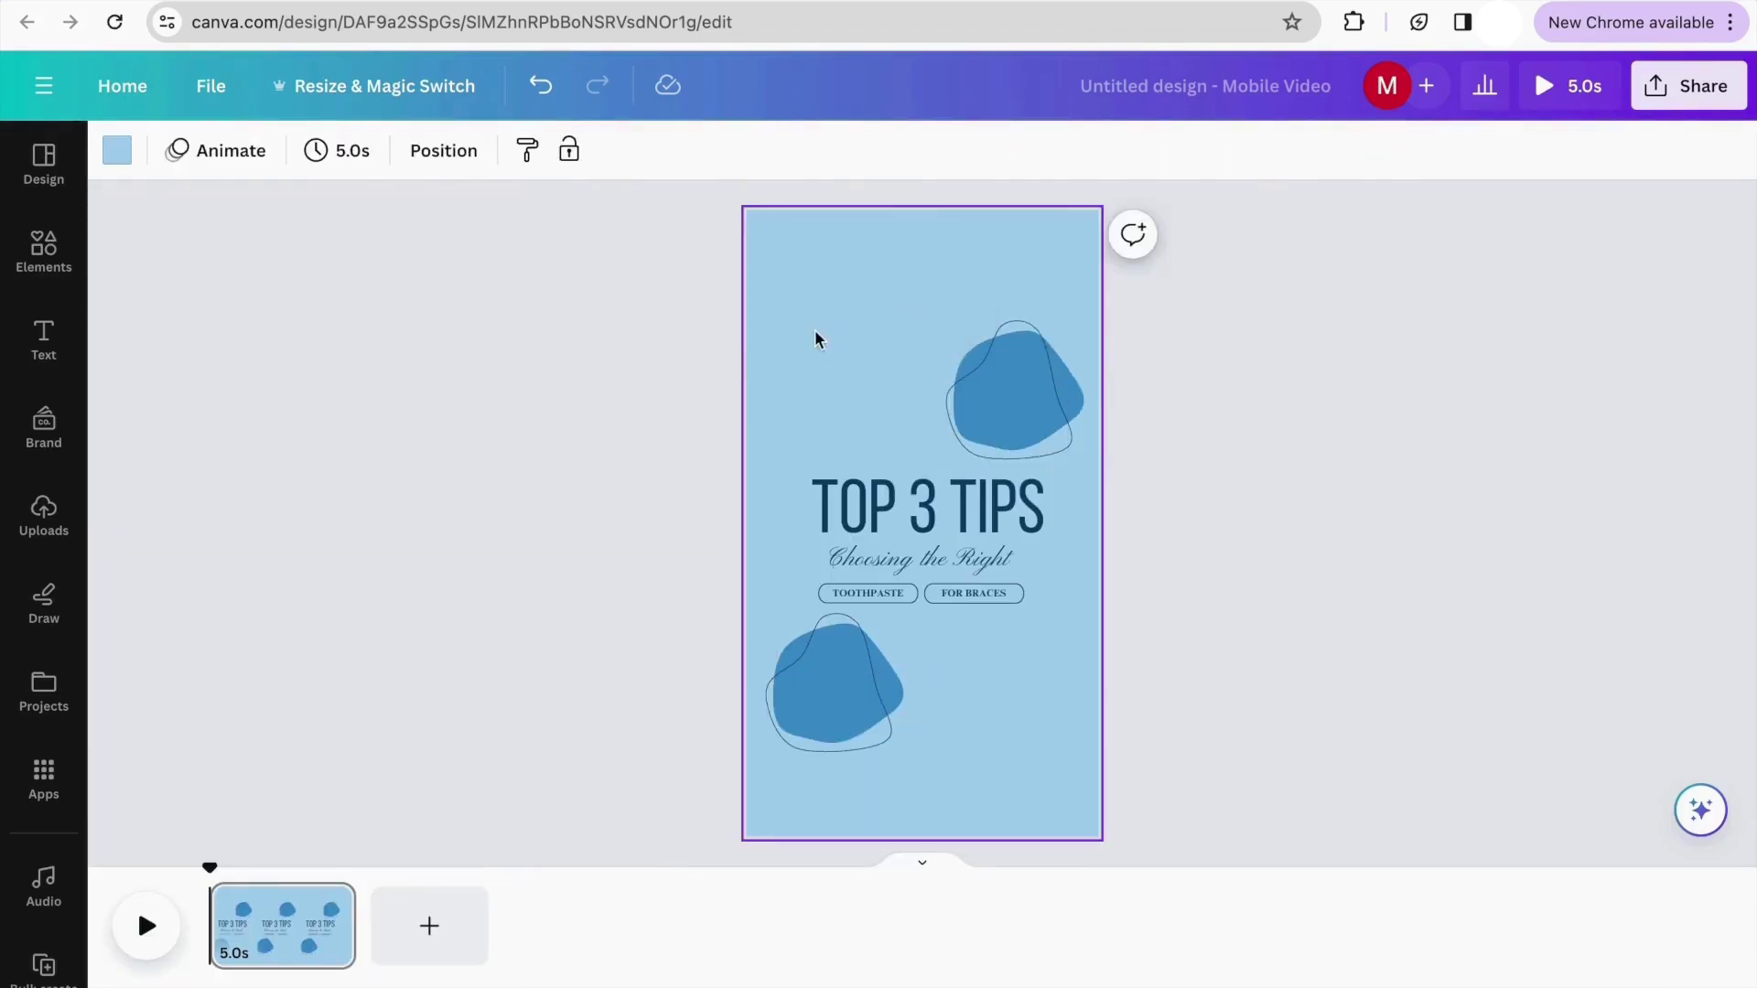
Enlarge the TOP 3 TIPS texts and both blob shapes together and centre them on the reel page
{"action": "left_click_drag", "start_coordinate": [720, 323], "coordinate": [1076, 762]}
{"action": "left_click_drag", "start_coordinate": [1085, 320], "coordinate": [1177, 189]}
{"action": "left_click_drag", "start_coordinate": [1025, 471], "coordinate": [982, 531]}
{"action": "left_click_drag", "start_coordinate": [981, 464], "coordinate": [998, 467]}
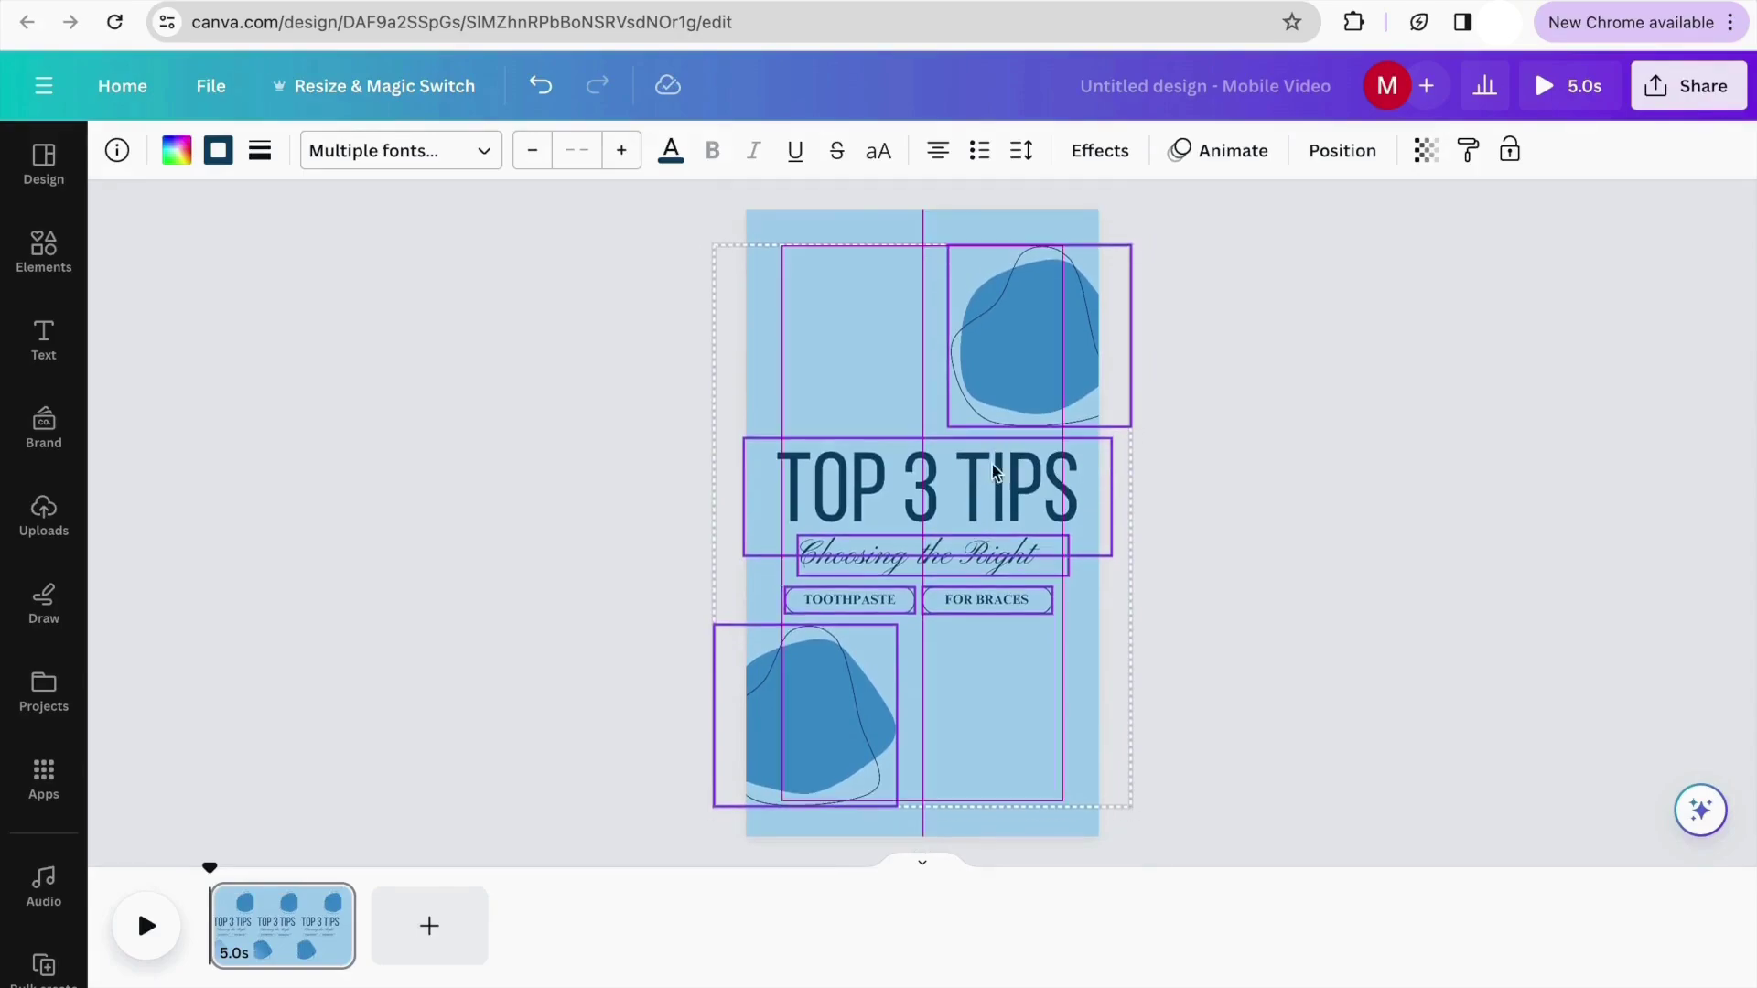
{"action": "left_click", "coordinate": [1134, 456]}
Move the upper blob shape further off the page's right edge and the lower one further off its left edge
{"action": "left_click_drag", "start_coordinate": [1037, 333], "coordinate": [1060, 328]}
{"action": "left_click_drag", "start_coordinate": [820, 710], "coordinate": [797, 710]}
{"action": "left_click_drag", "start_coordinate": [1007, 375], "coordinate": [1027, 341]}
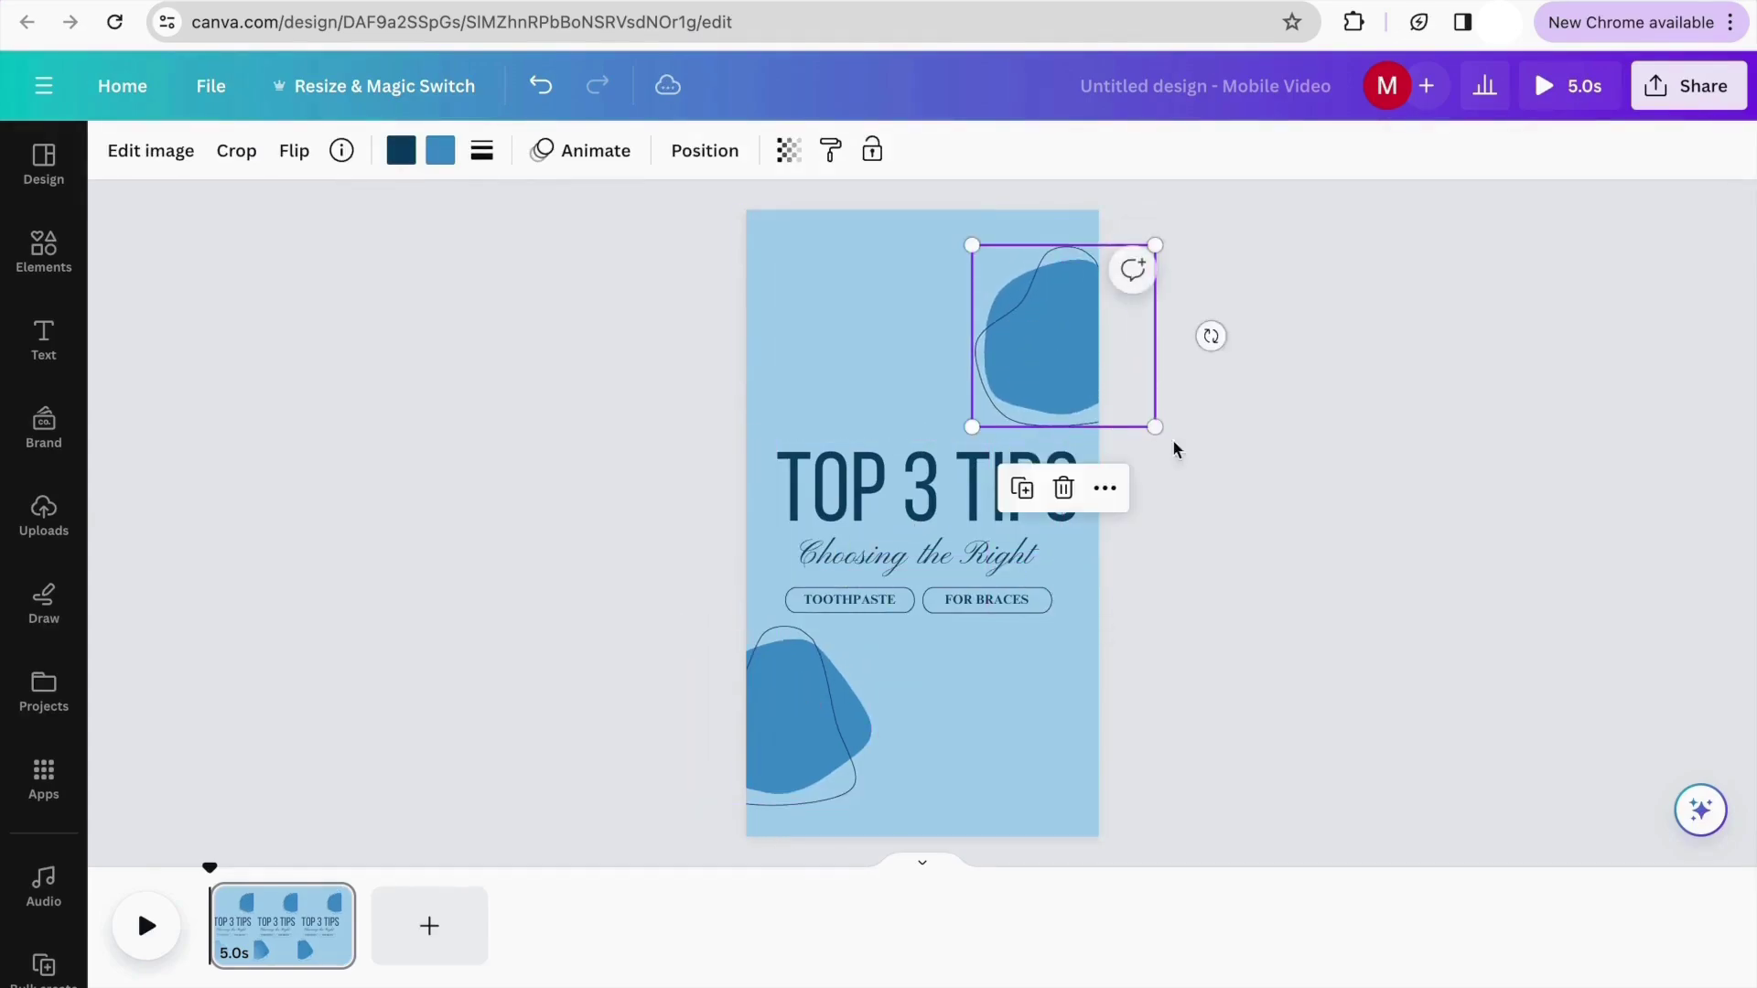
{"action": "left_click", "coordinate": [1195, 459]}
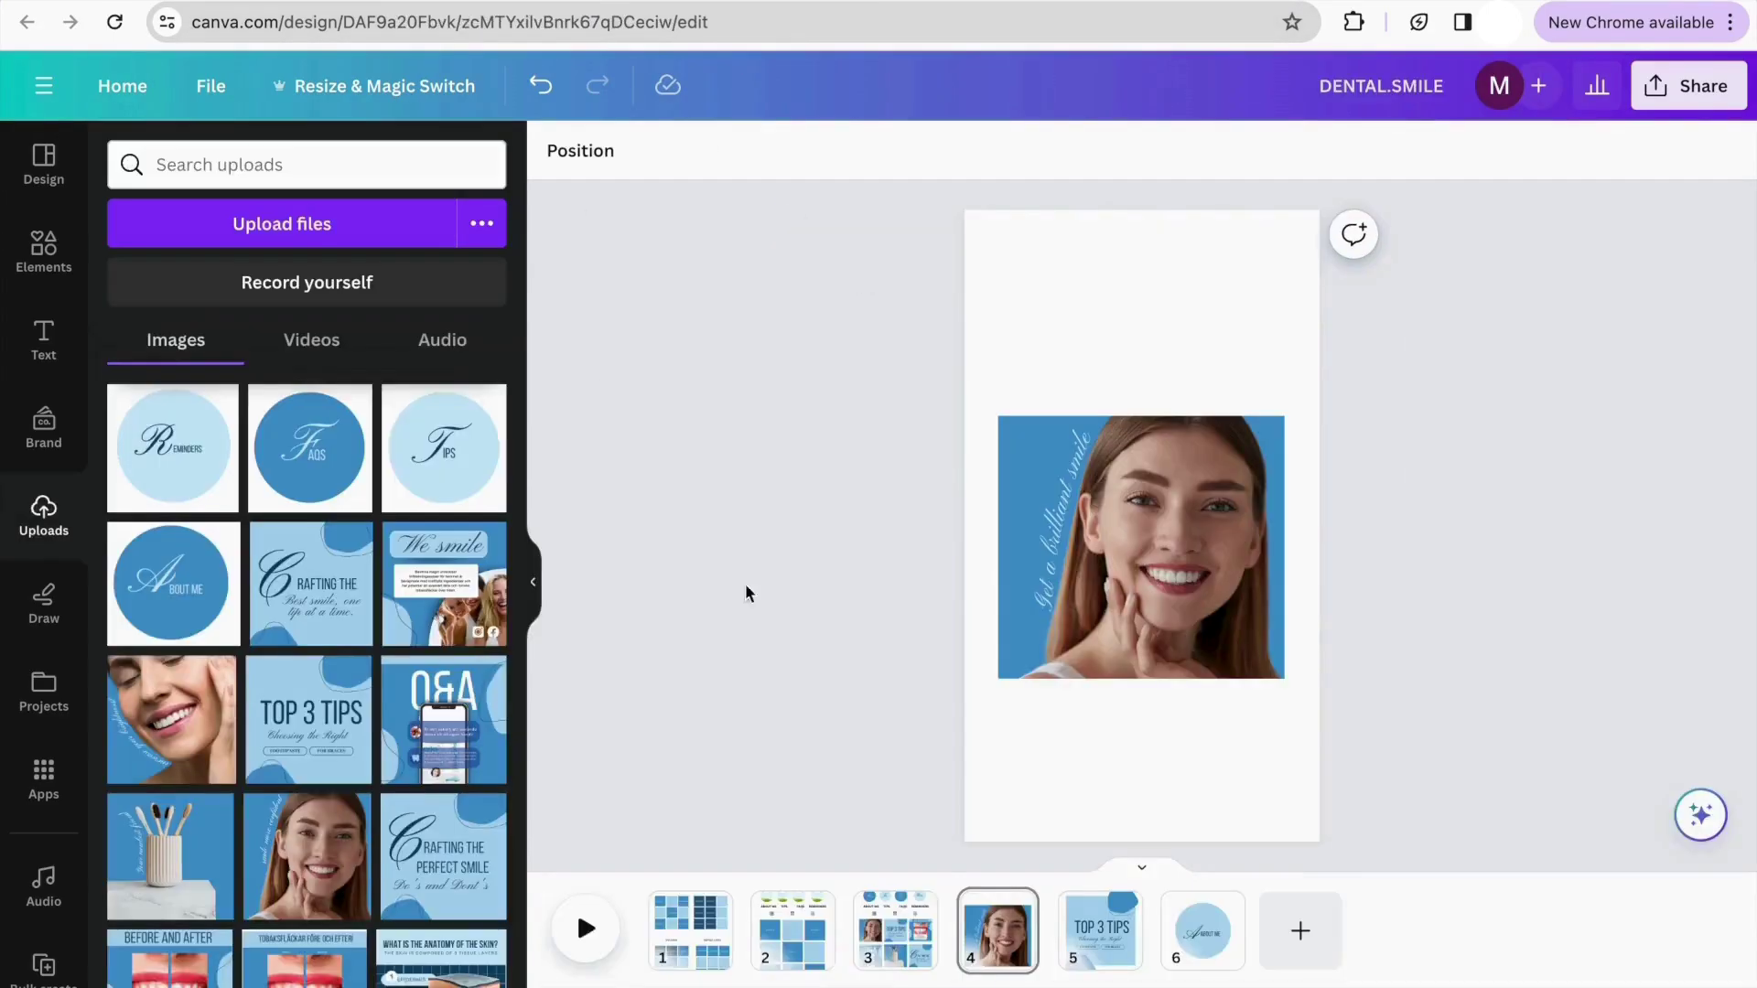
Shift the upper blob shape slightly lower along the right edge of the TOP 3 TIPS reel page
{"action": "left_click", "coordinate": [895, 929]}
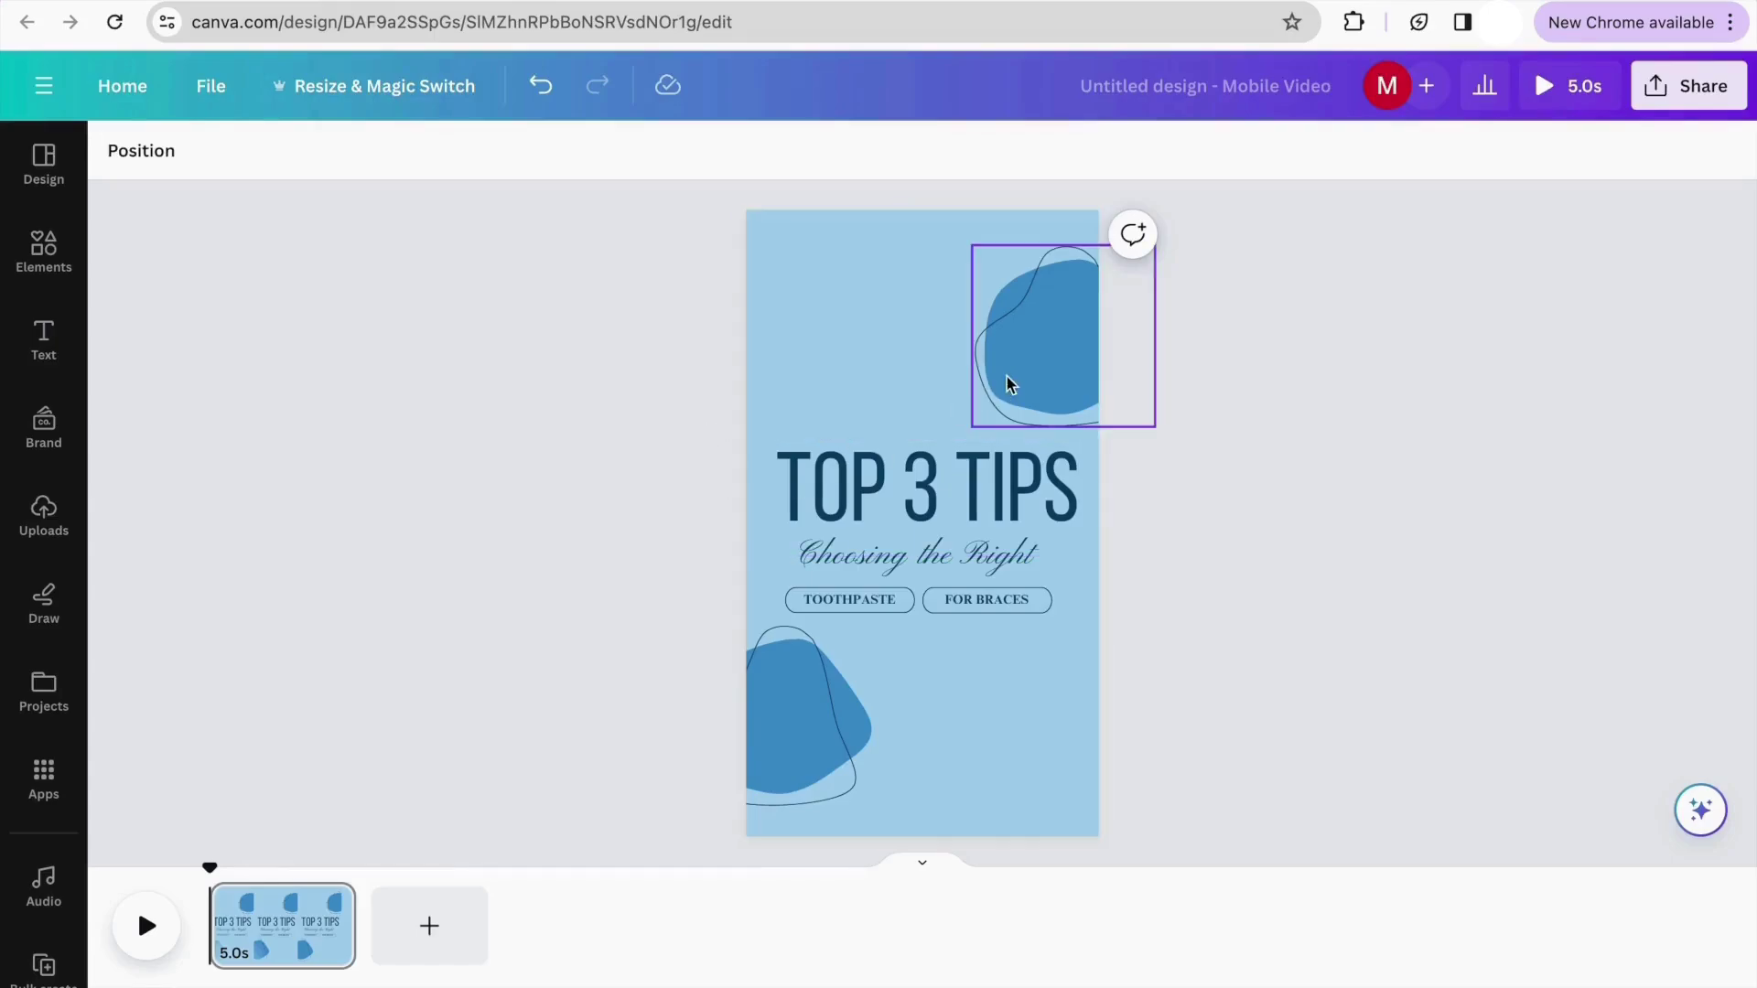
{"action": "left_click_drag", "start_coordinate": [1033, 370], "coordinate": [1029, 381]}
{"action": "left_click", "coordinate": [1242, 426]}
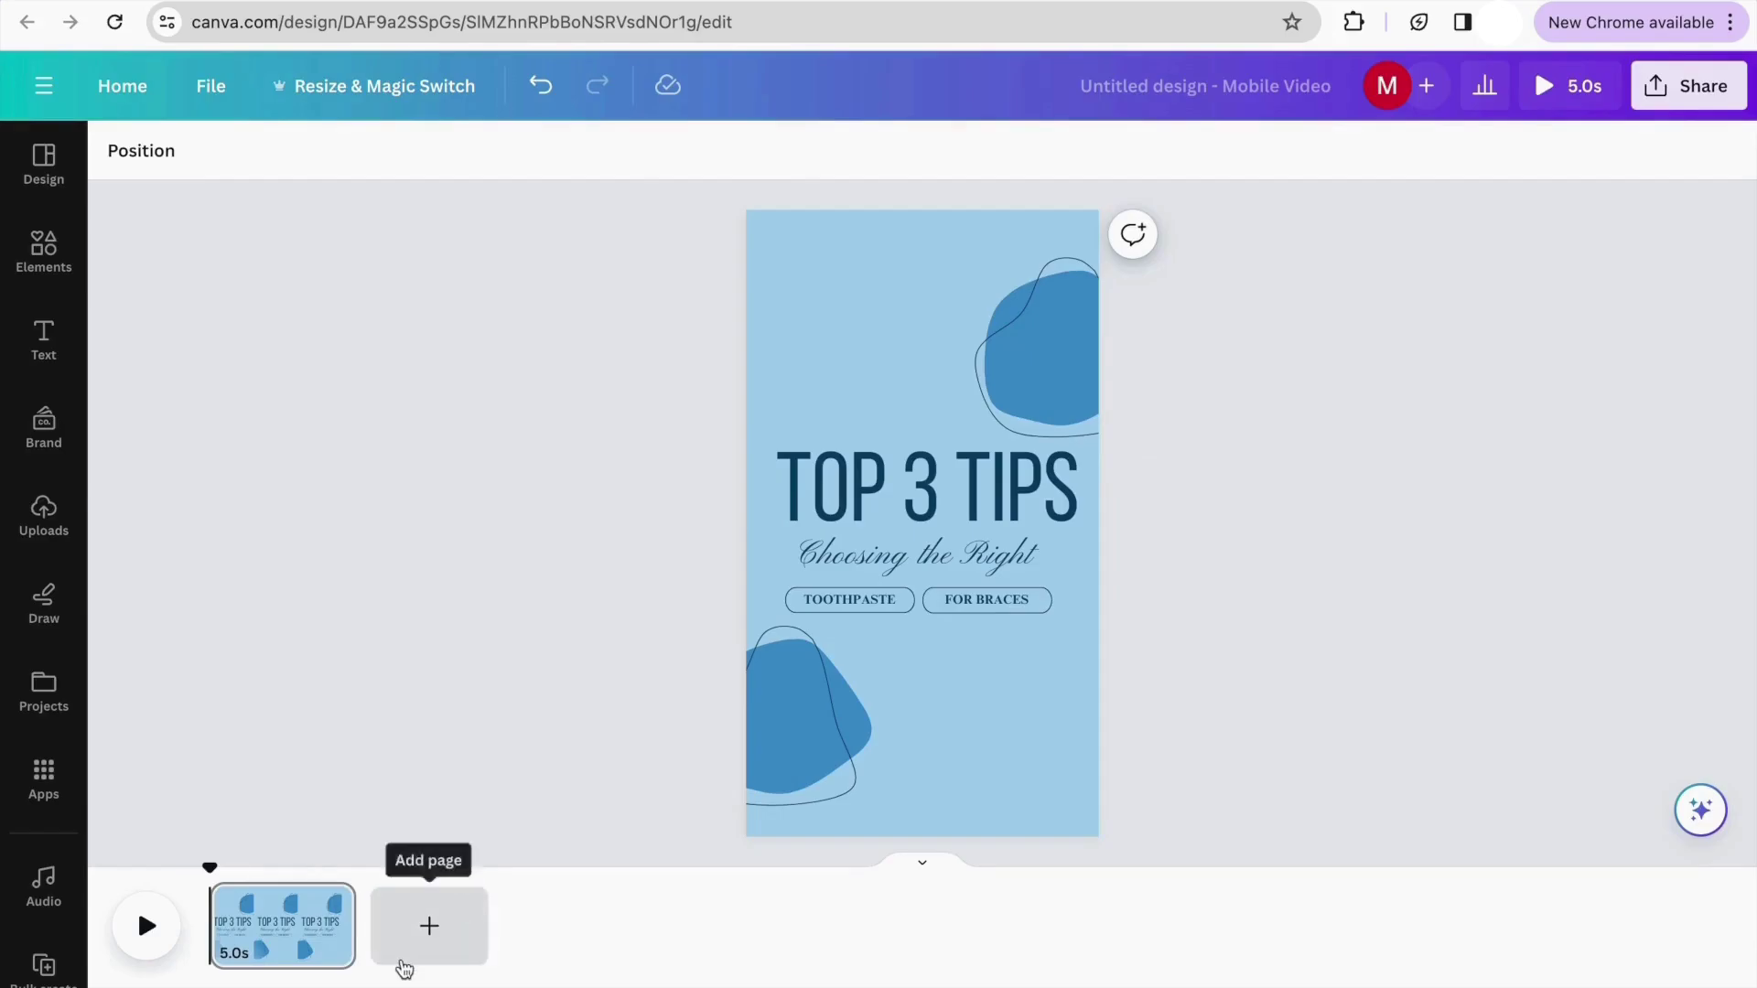
Add a second reel page and apply the first page of the blue Health & Wellness Promo Instagram Reel template to it
{"action": "left_click", "coordinate": [402, 961]}
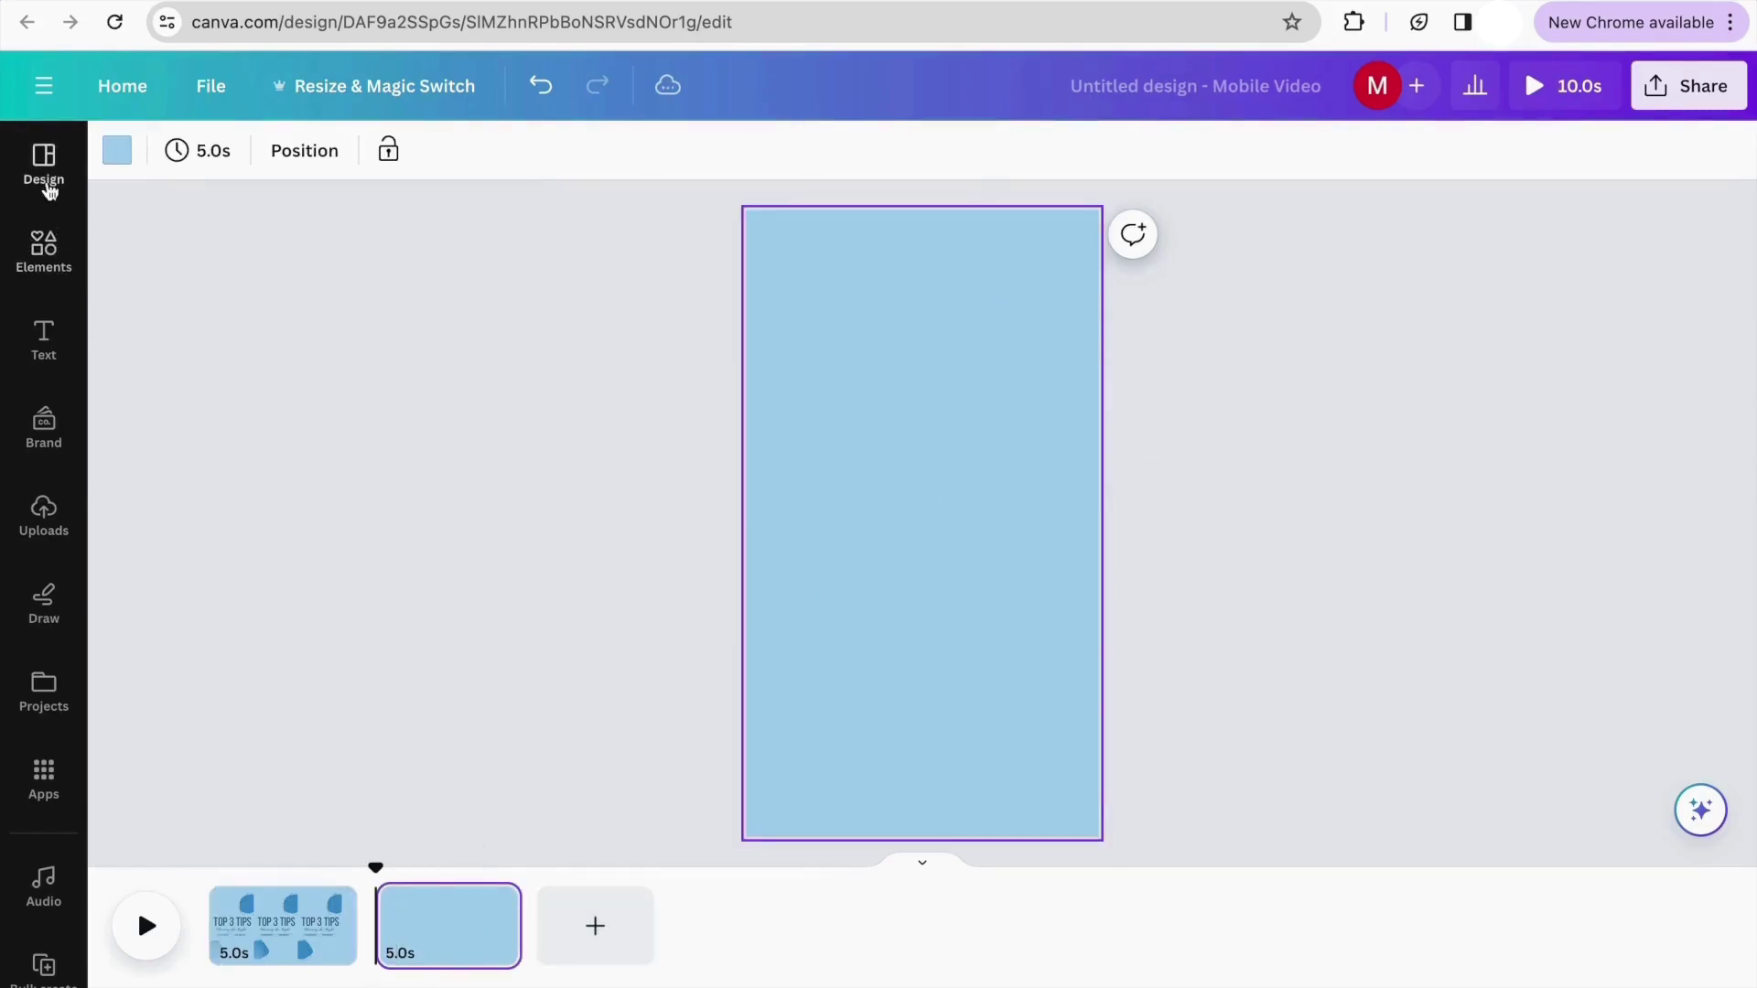
{"action": "left_click", "coordinate": [43, 163]}
{"action": "scroll", "coordinate": [275, 549], "scroll_direction": "down", "scroll_amount": 8}
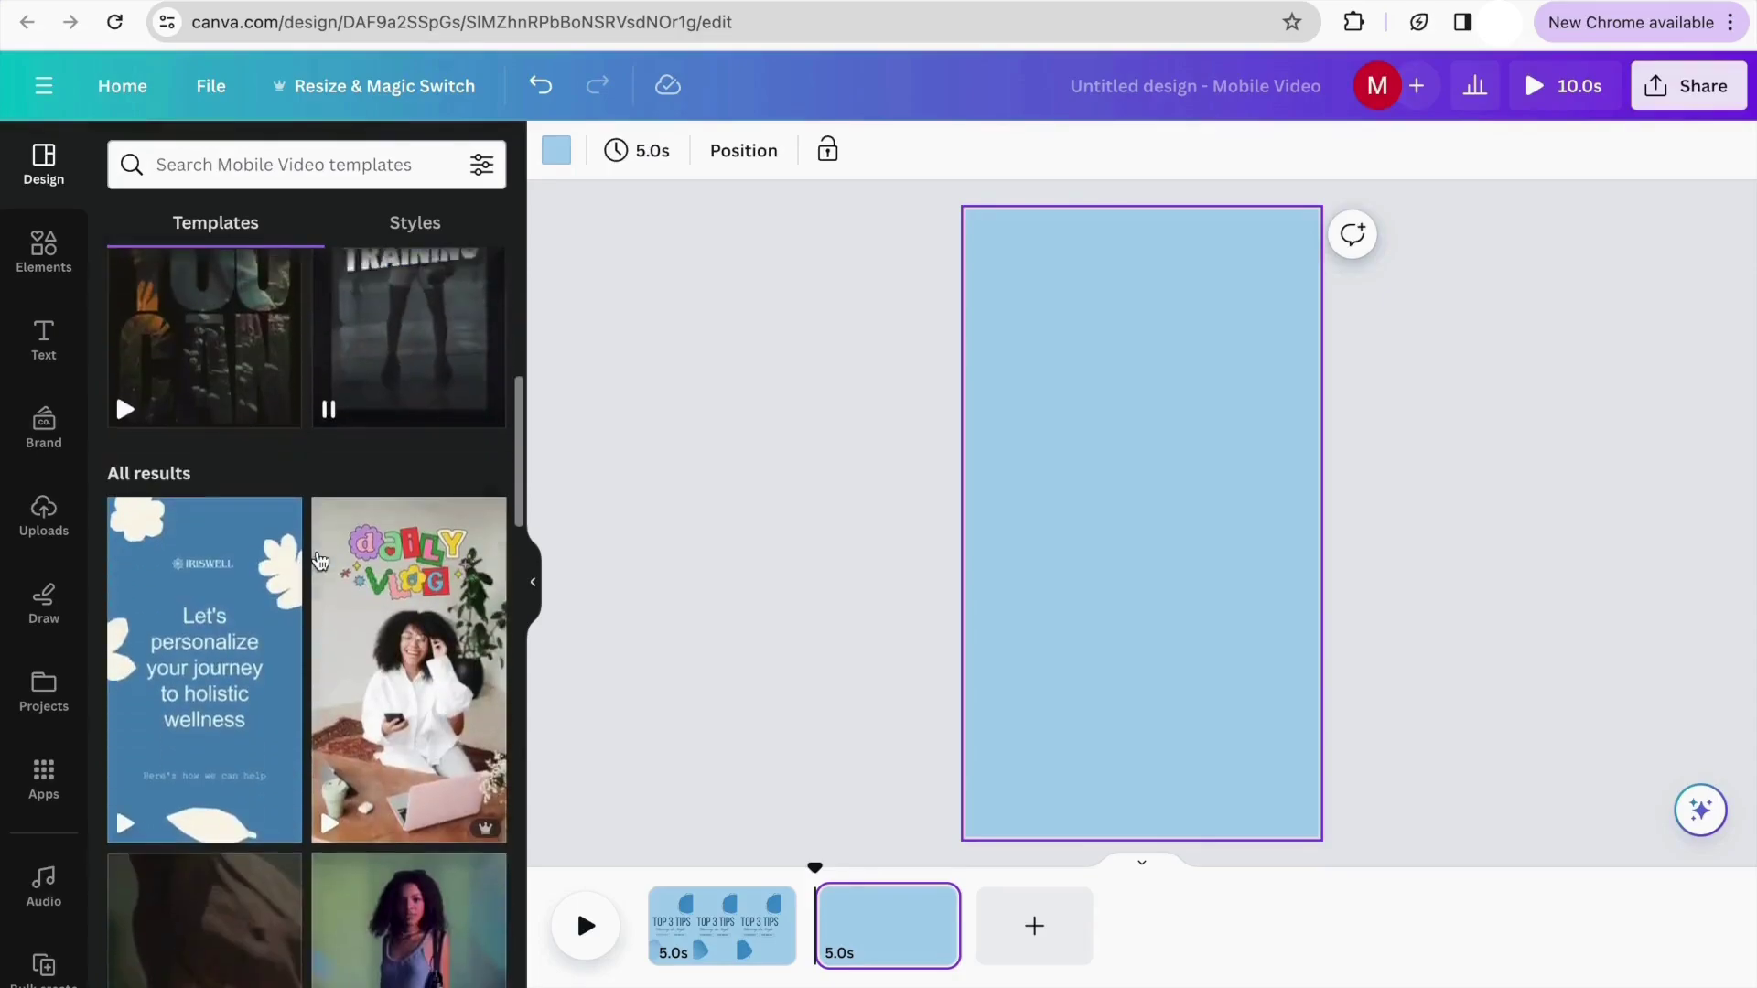
{"action": "left_click", "coordinate": [247, 638]}
{"action": "left_click", "coordinate": [244, 537]}
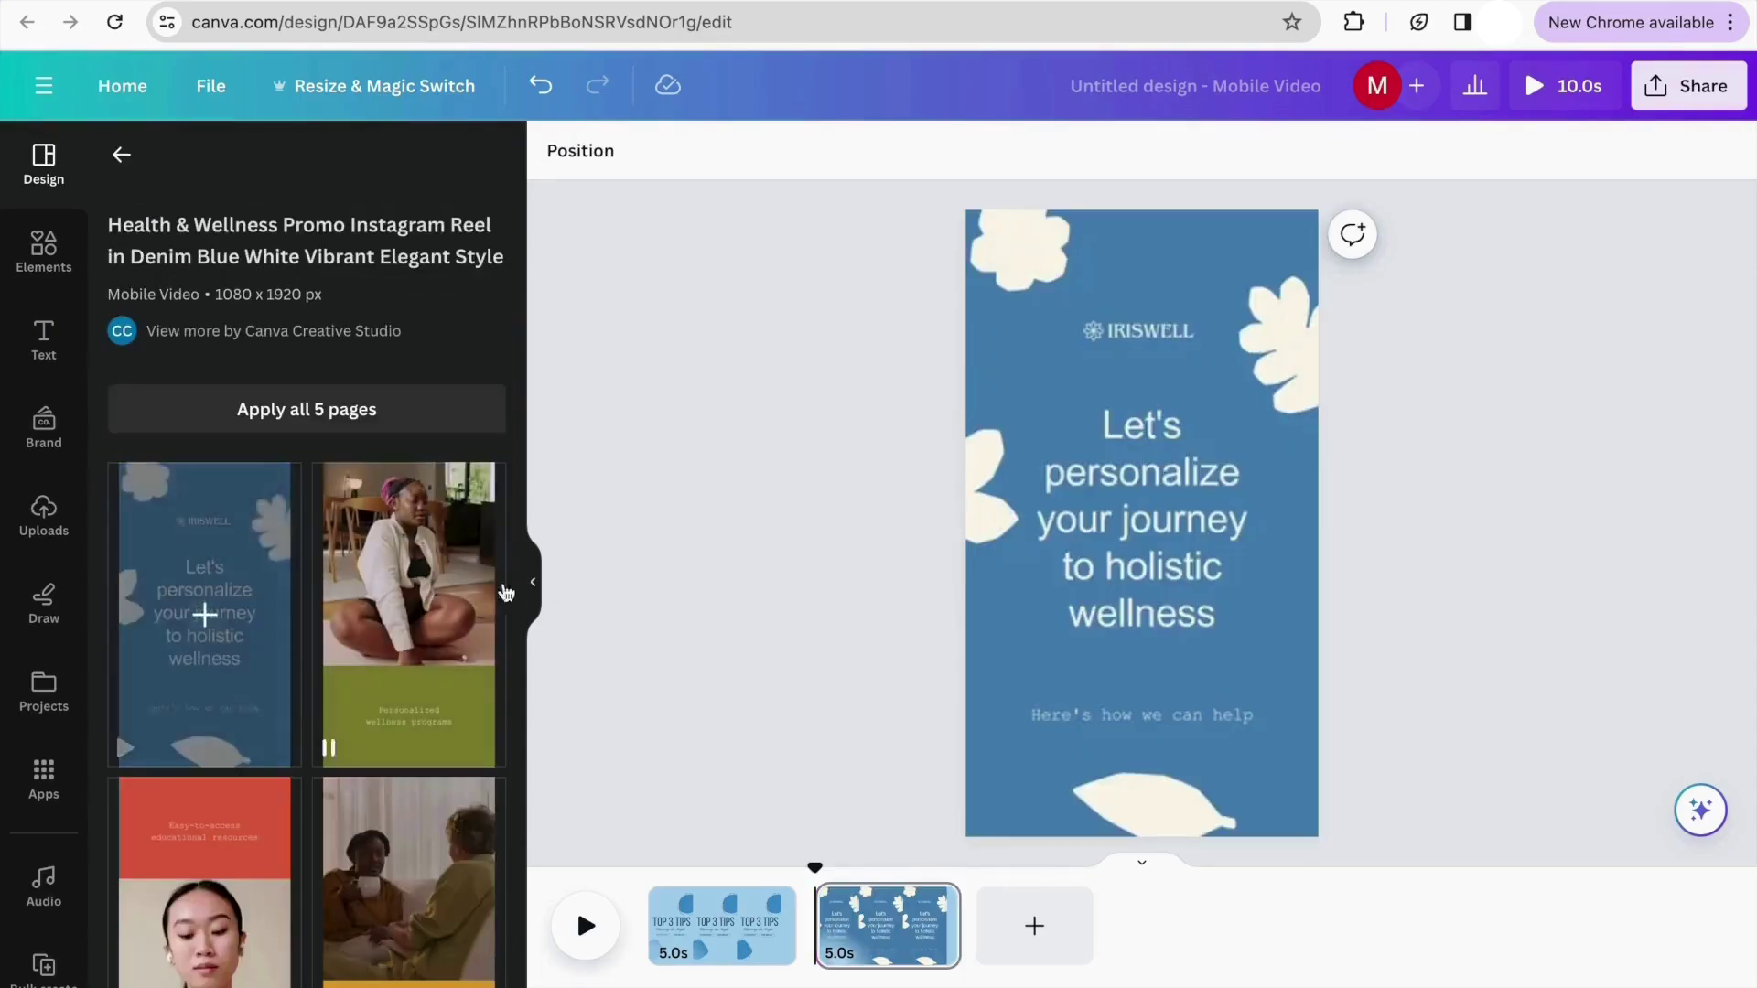
{"action": "left_click", "coordinate": [539, 574]}
Shorten the TOP 3 TIPS page to about 3.1 s and play the reel
{"action": "left_click", "coordinate": [275, 920]}
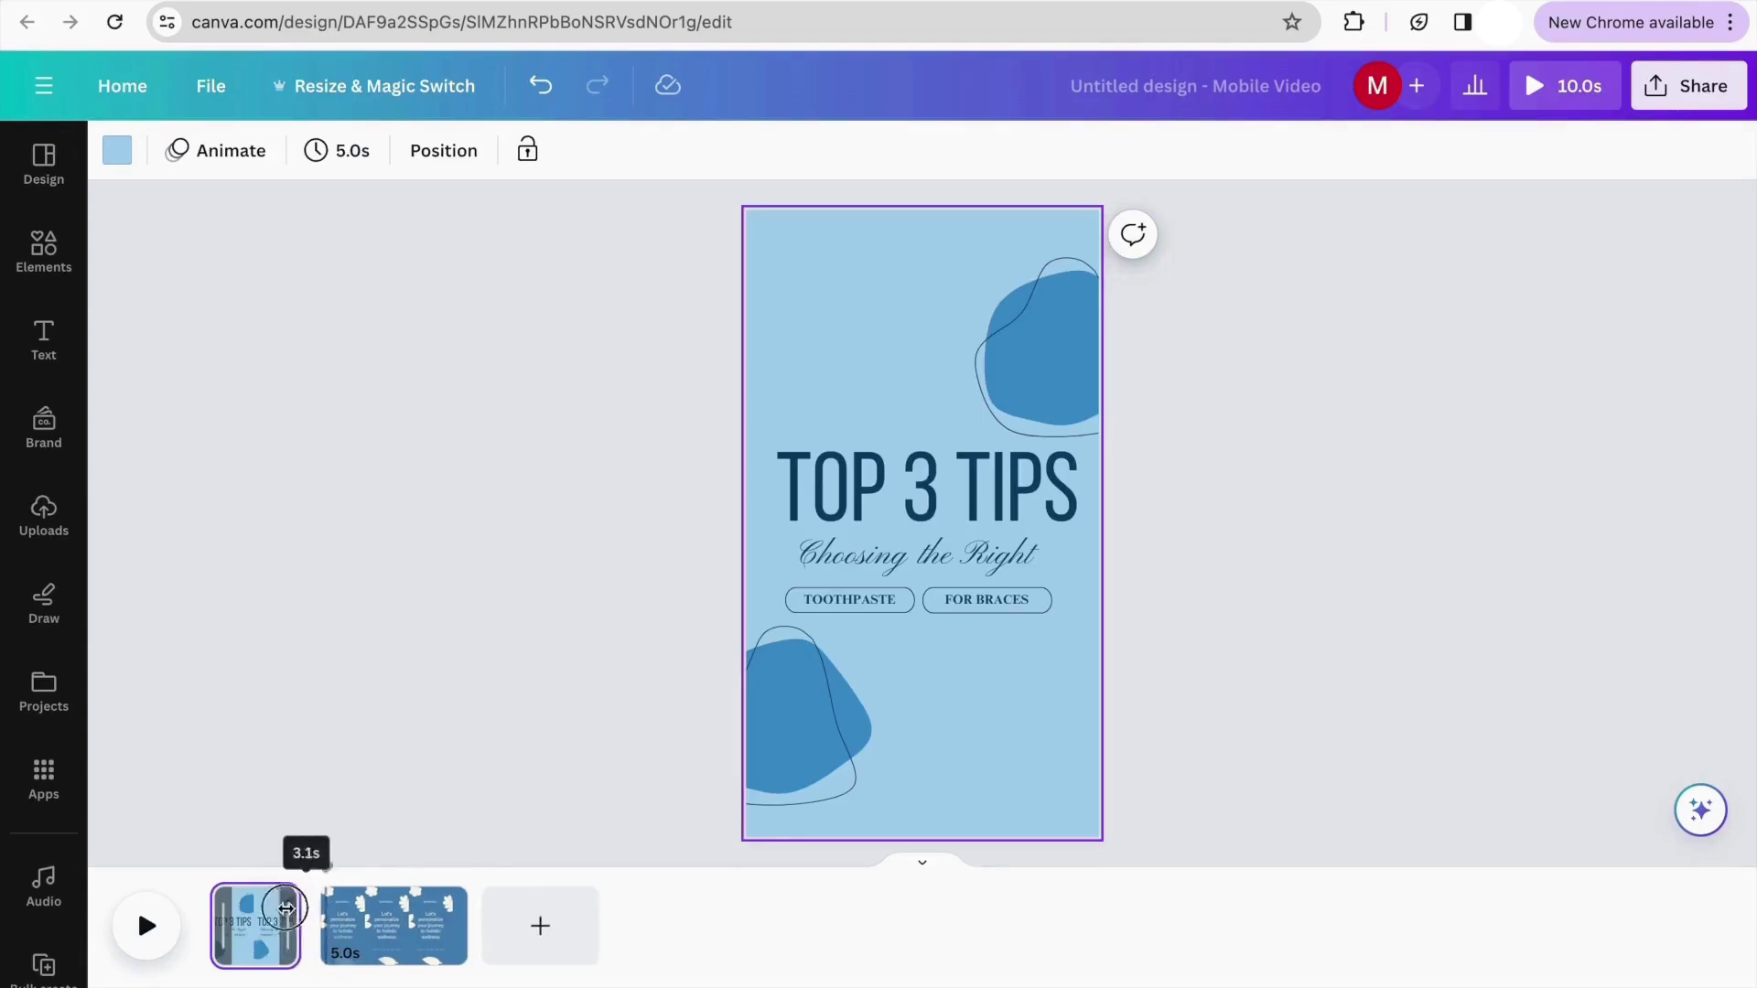
{"action": "left_click", "coordinate": [160, 917]}
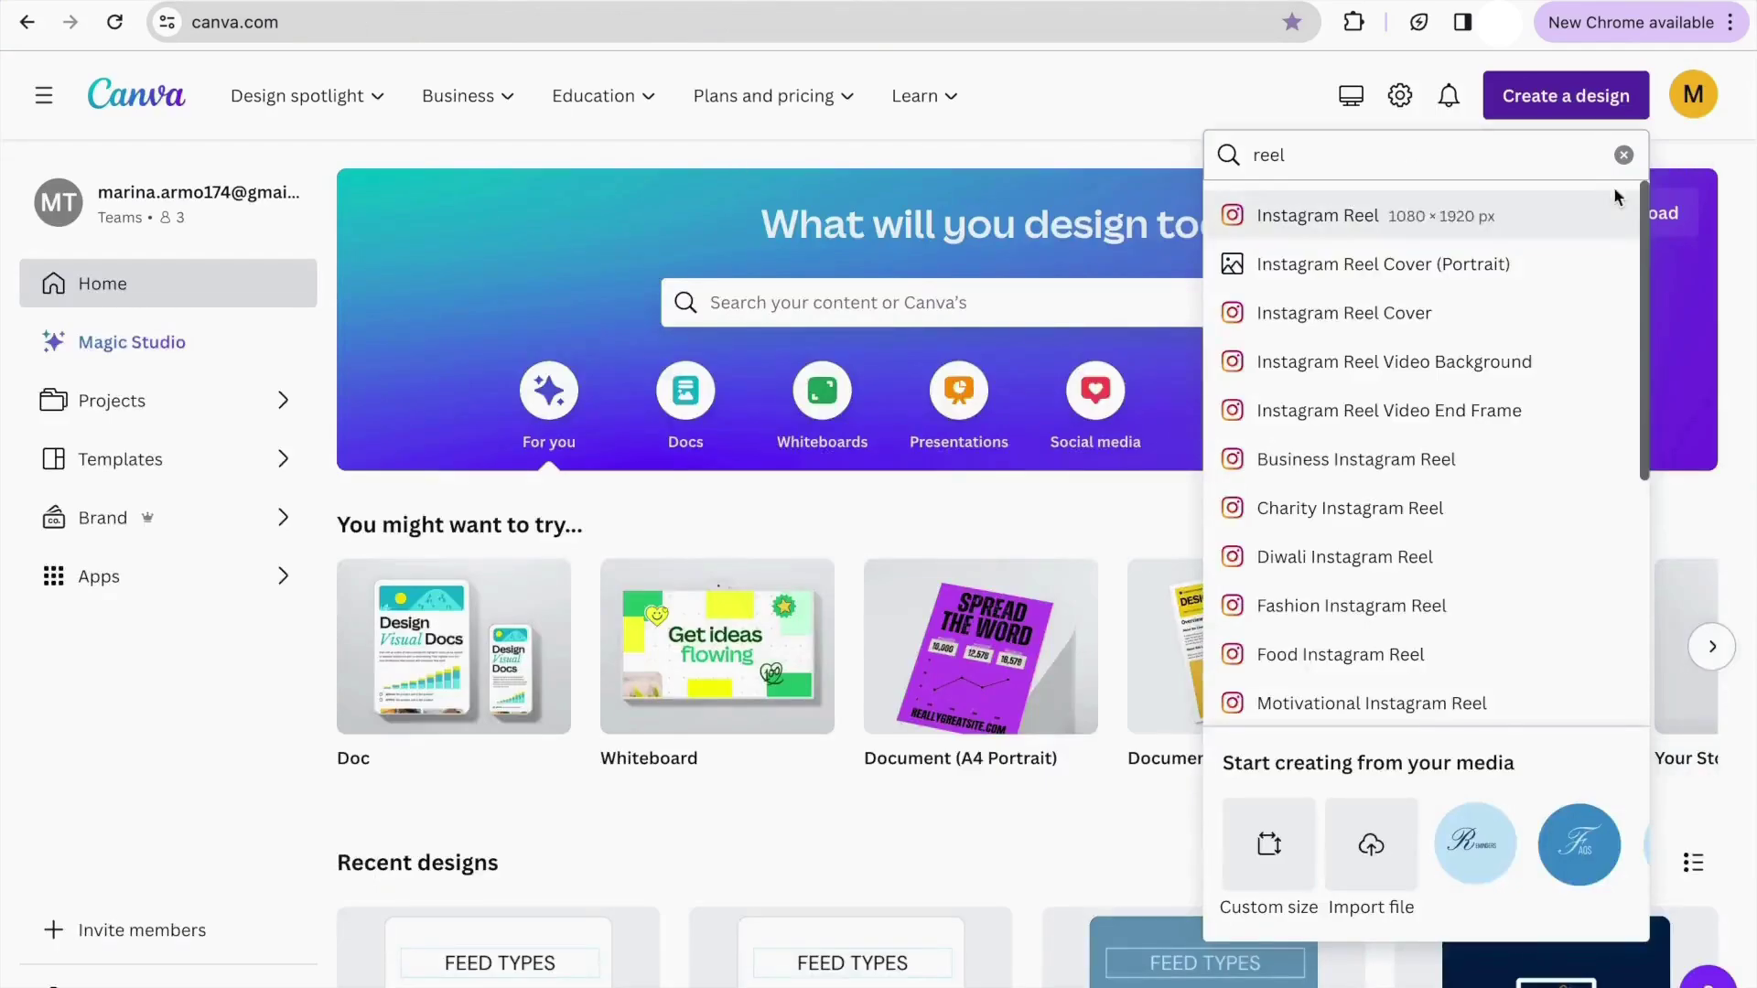
Create a new Logo design and add the ABOUT ME circle page from the DENTAL.SMILE project to it
{"action": "left_click", "coordinate": [1621, 153]}
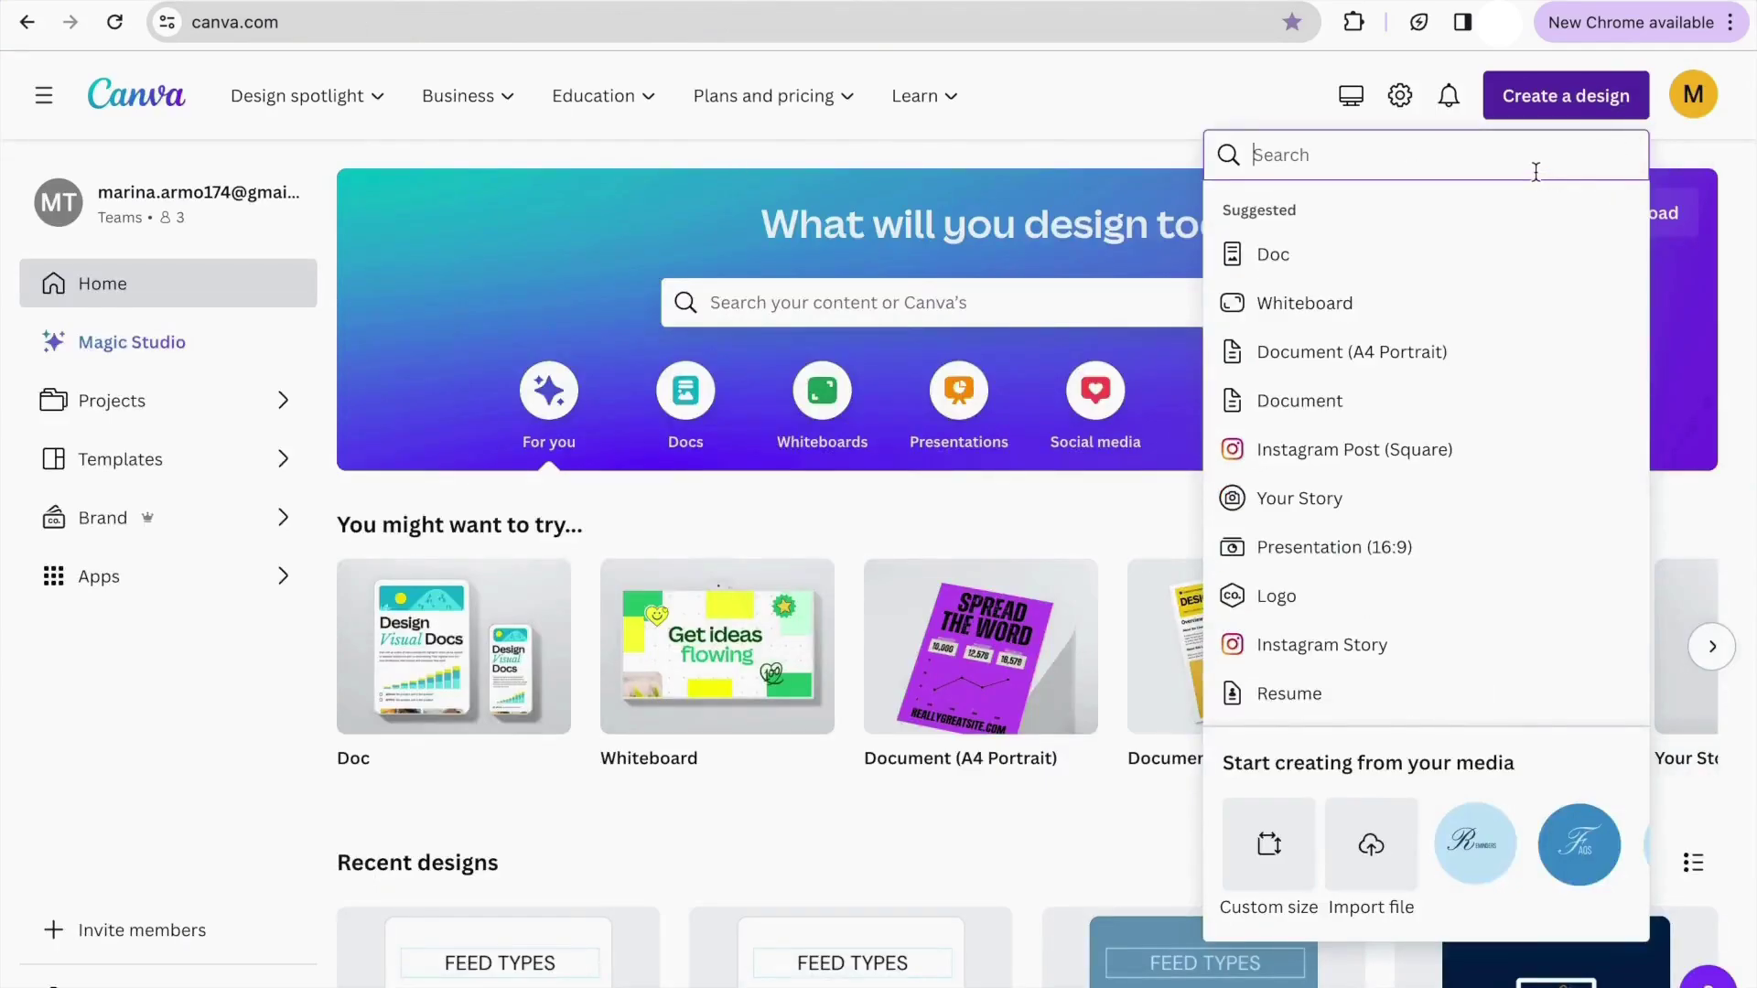
{"action": "left_click", "coordinate": [1337, 547]}
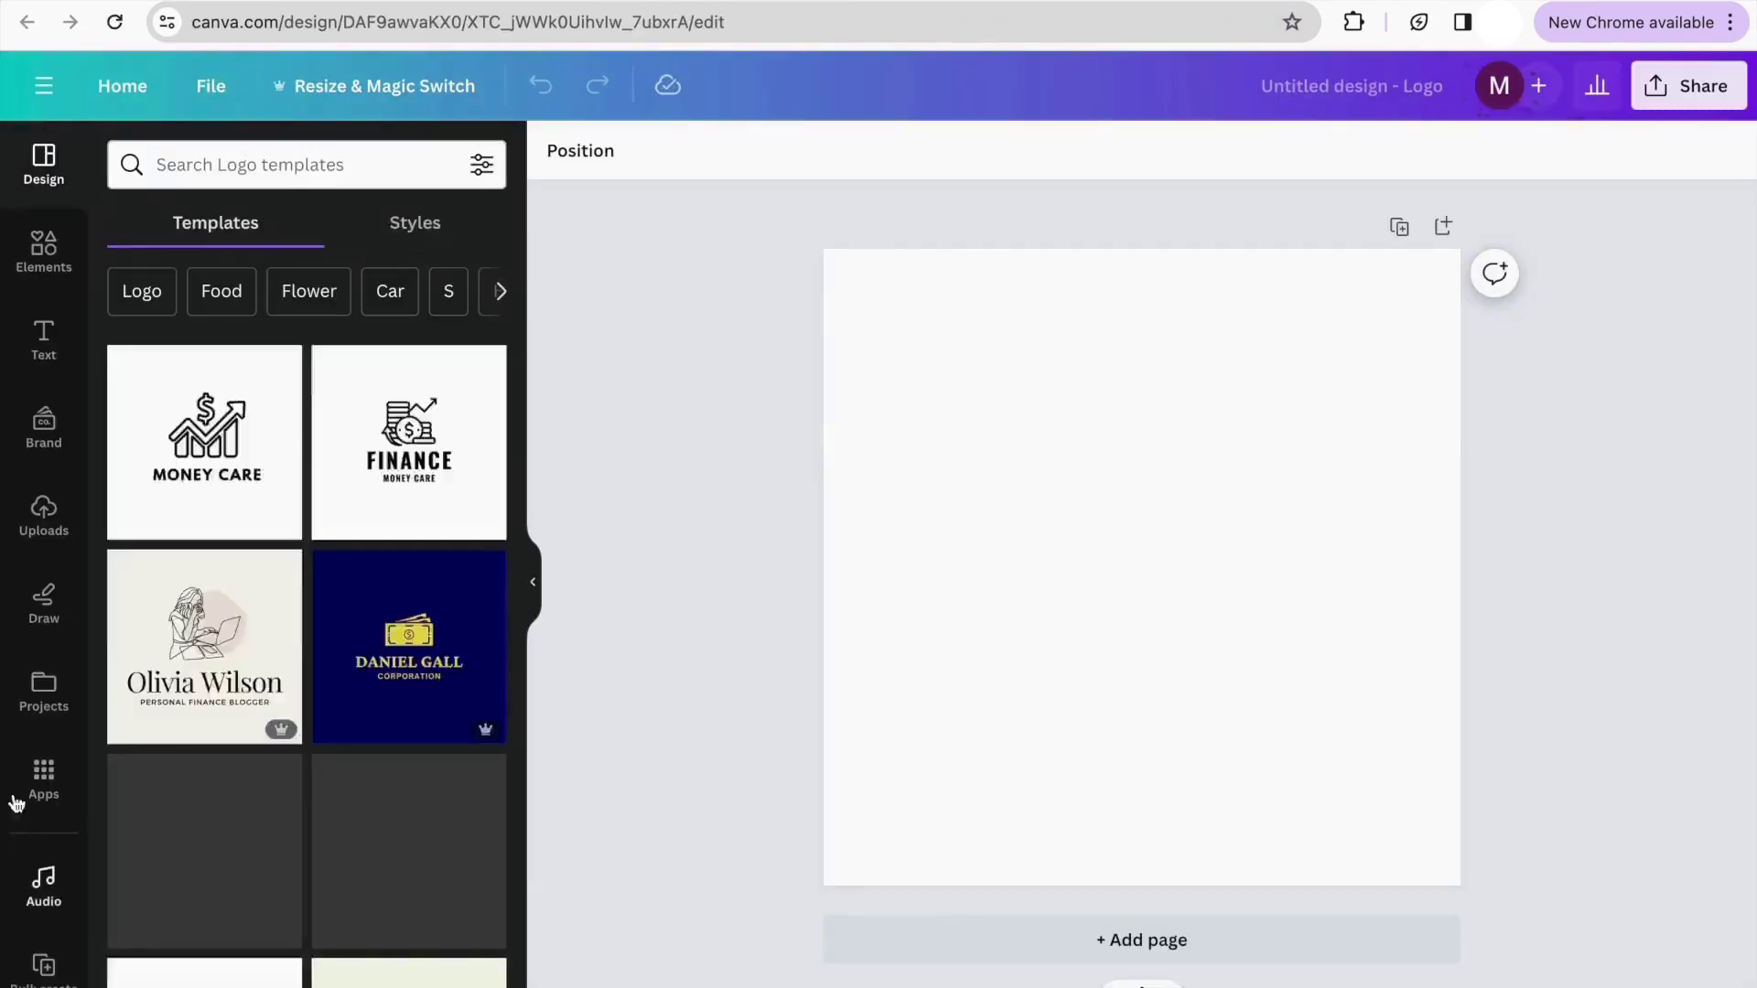
{"action": "left_click", "coordinate": [44, 688]}
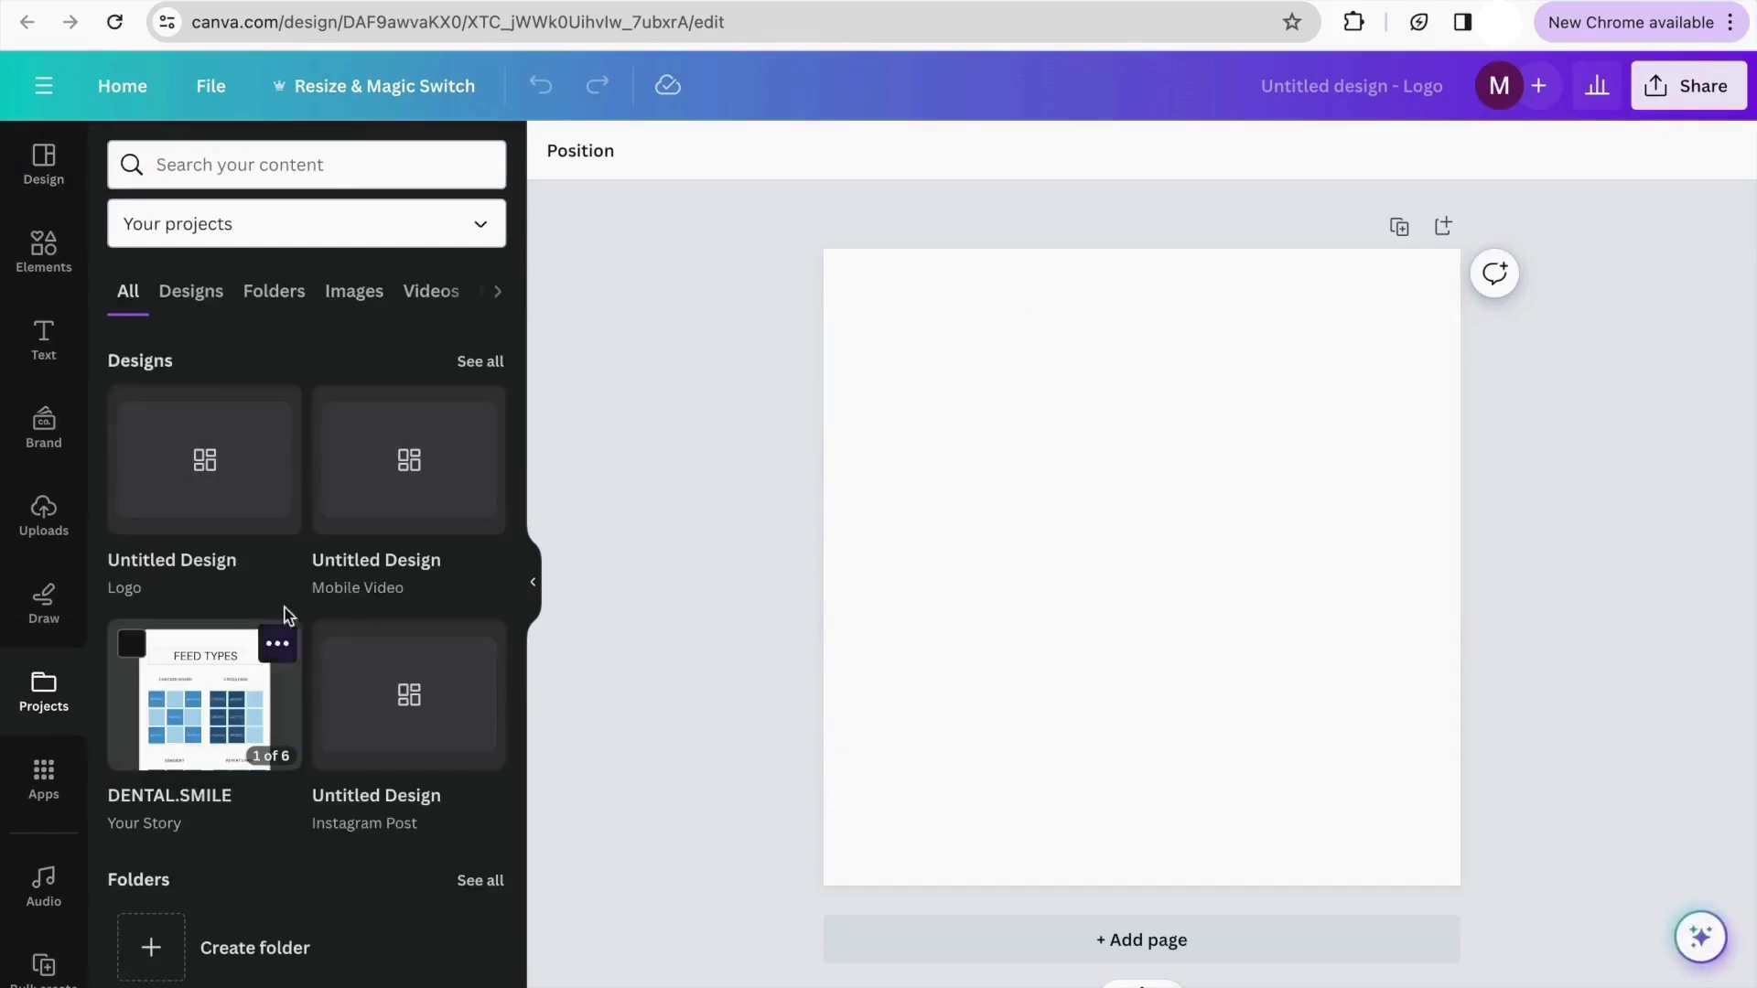
{"action": "left_click", "coordinate": [221, 692]}
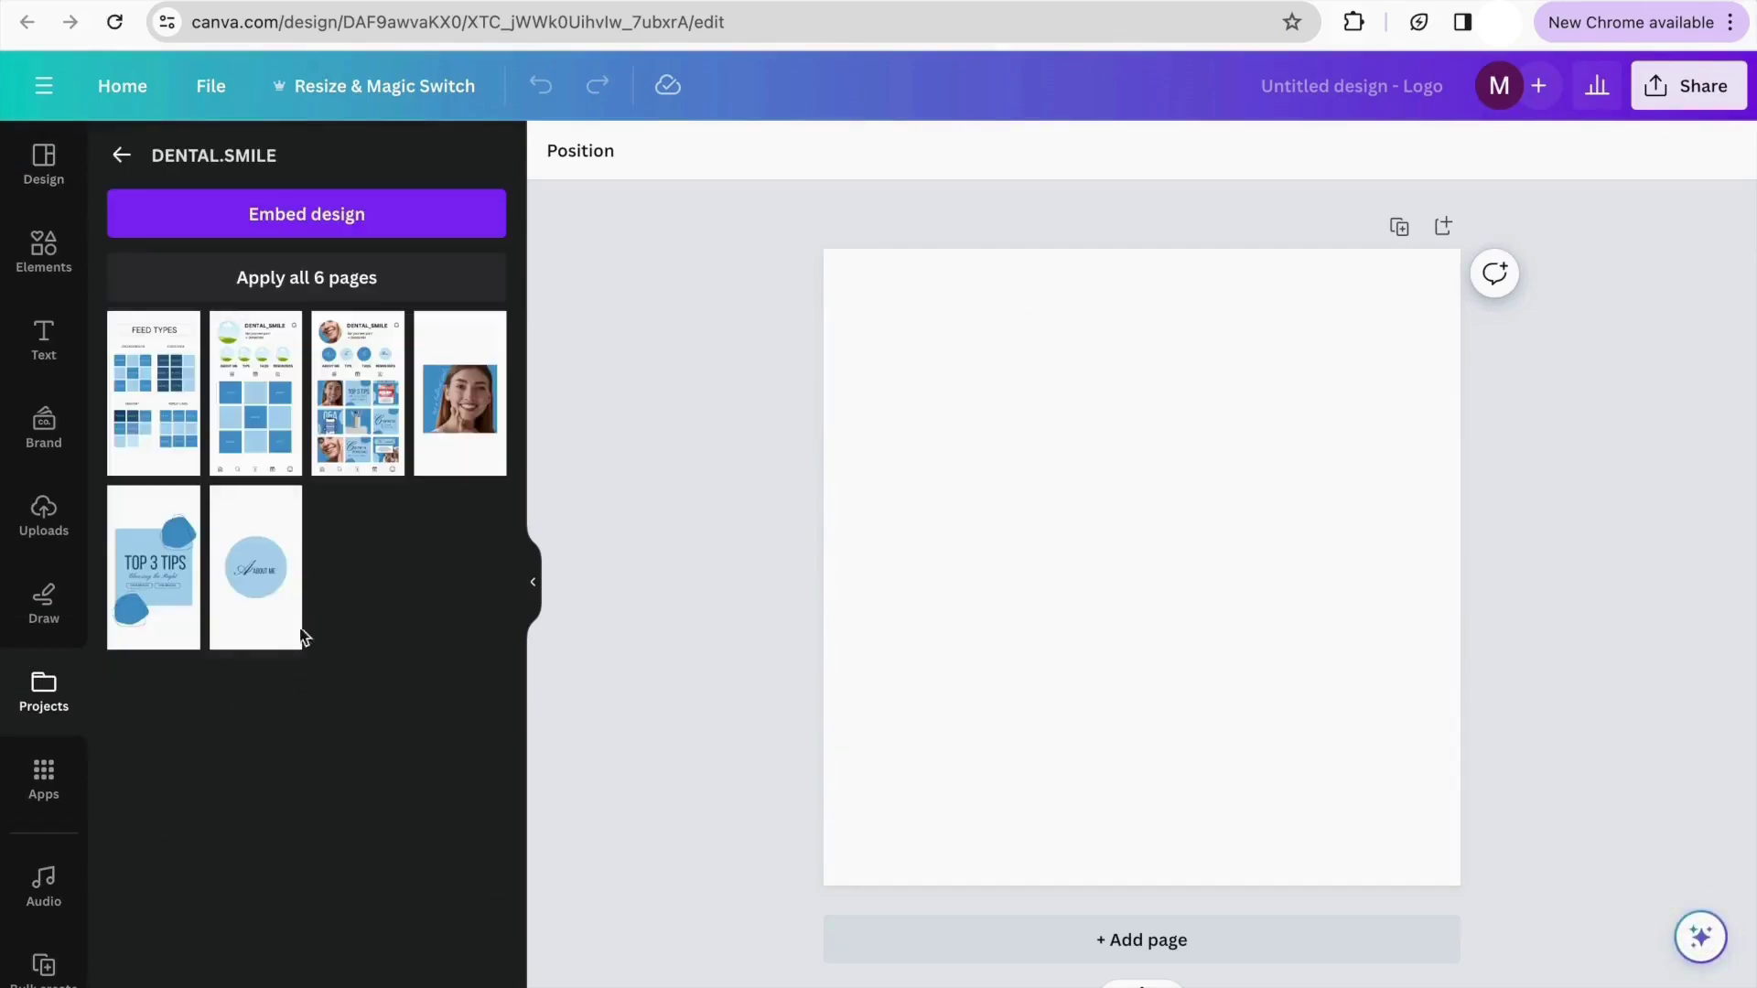
{"action": "left_click", "coordinate": [300, 632]}
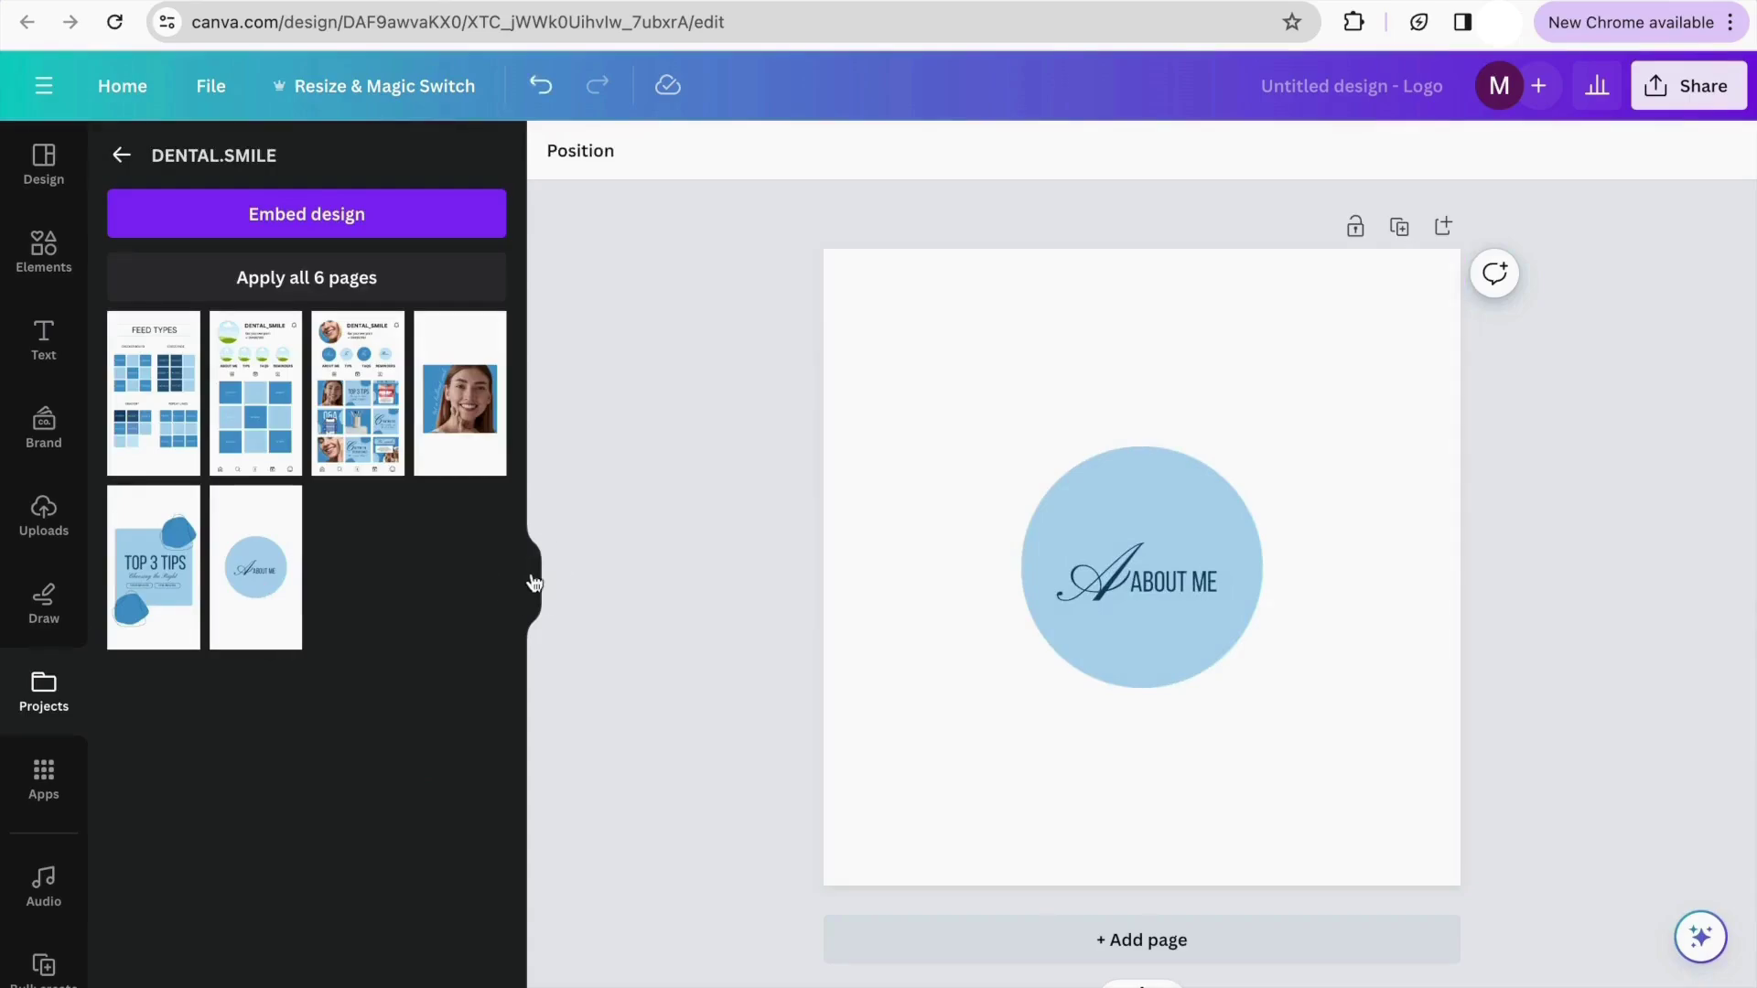
{"action": "left_click", "coordinate": [534, 583]}
Select the large letter A and the ABOUT ME text together and adjust their placement inside the light blue circle
{"action": "left_click_drag", "start_coordinate": [666, 436], "coordinate": [1012, 673]}
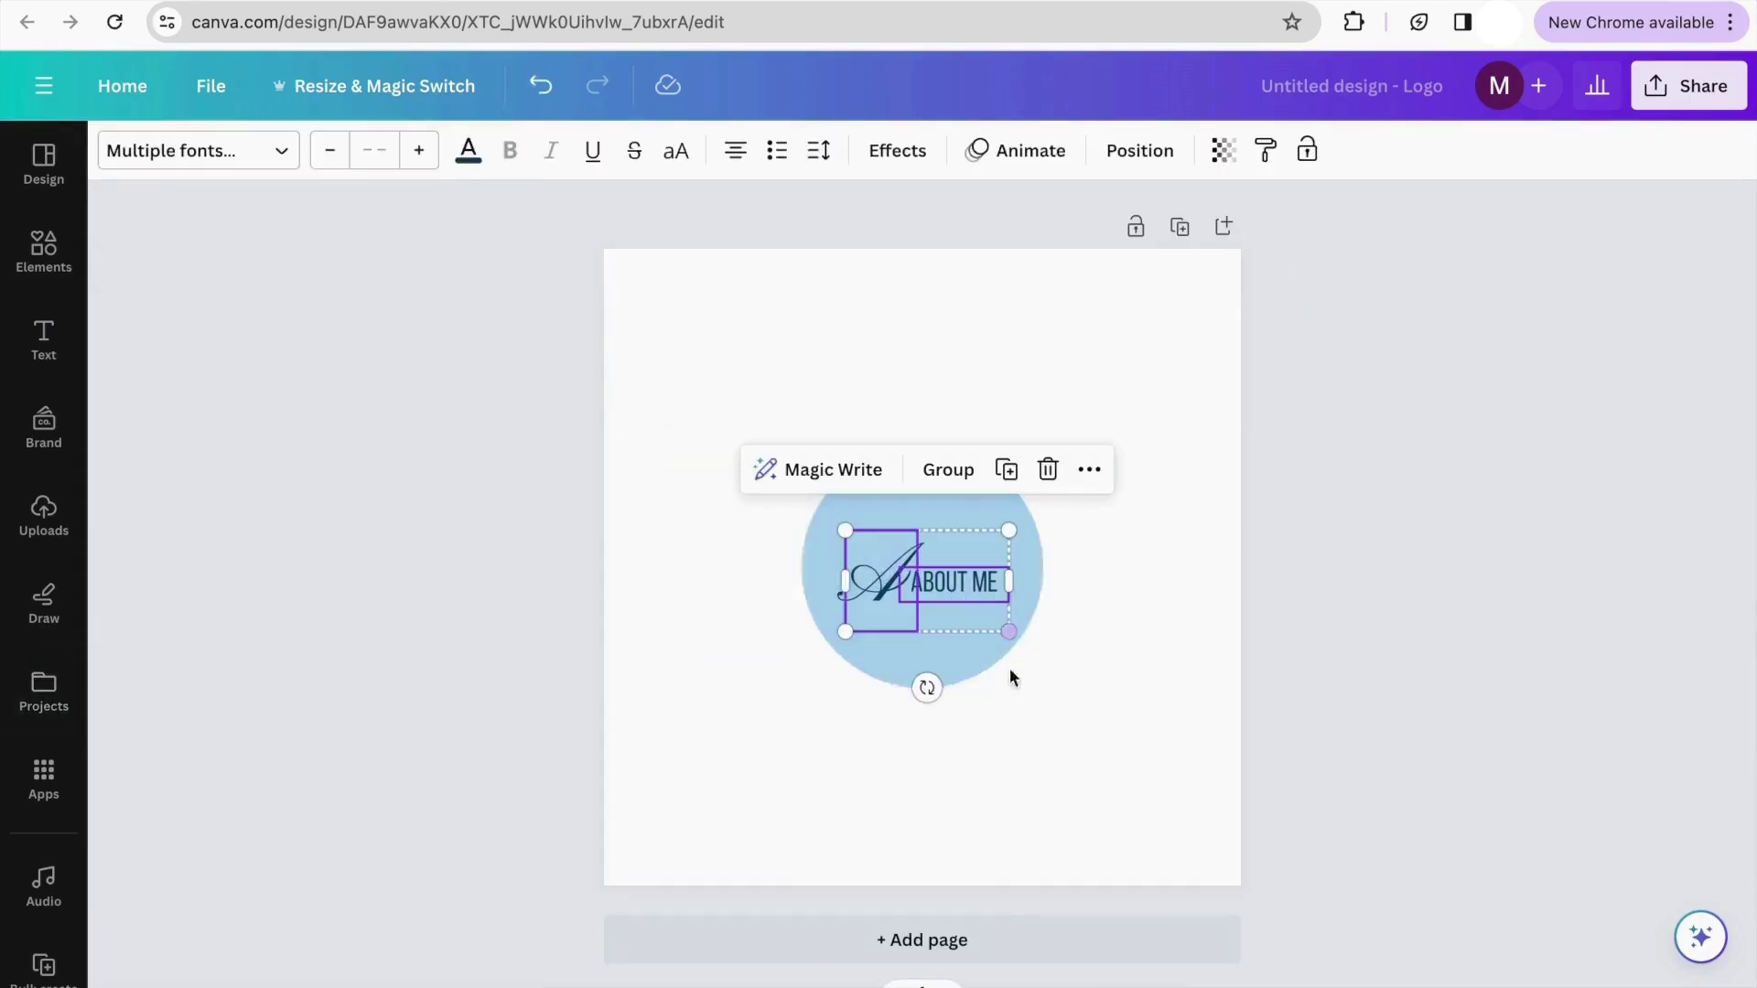
{"action": "left_click", "coordinate": [926, 608]}
{"action": "left_click_drag", "start_coordinate": [692, 474], "coordinate": [1007, 610]}
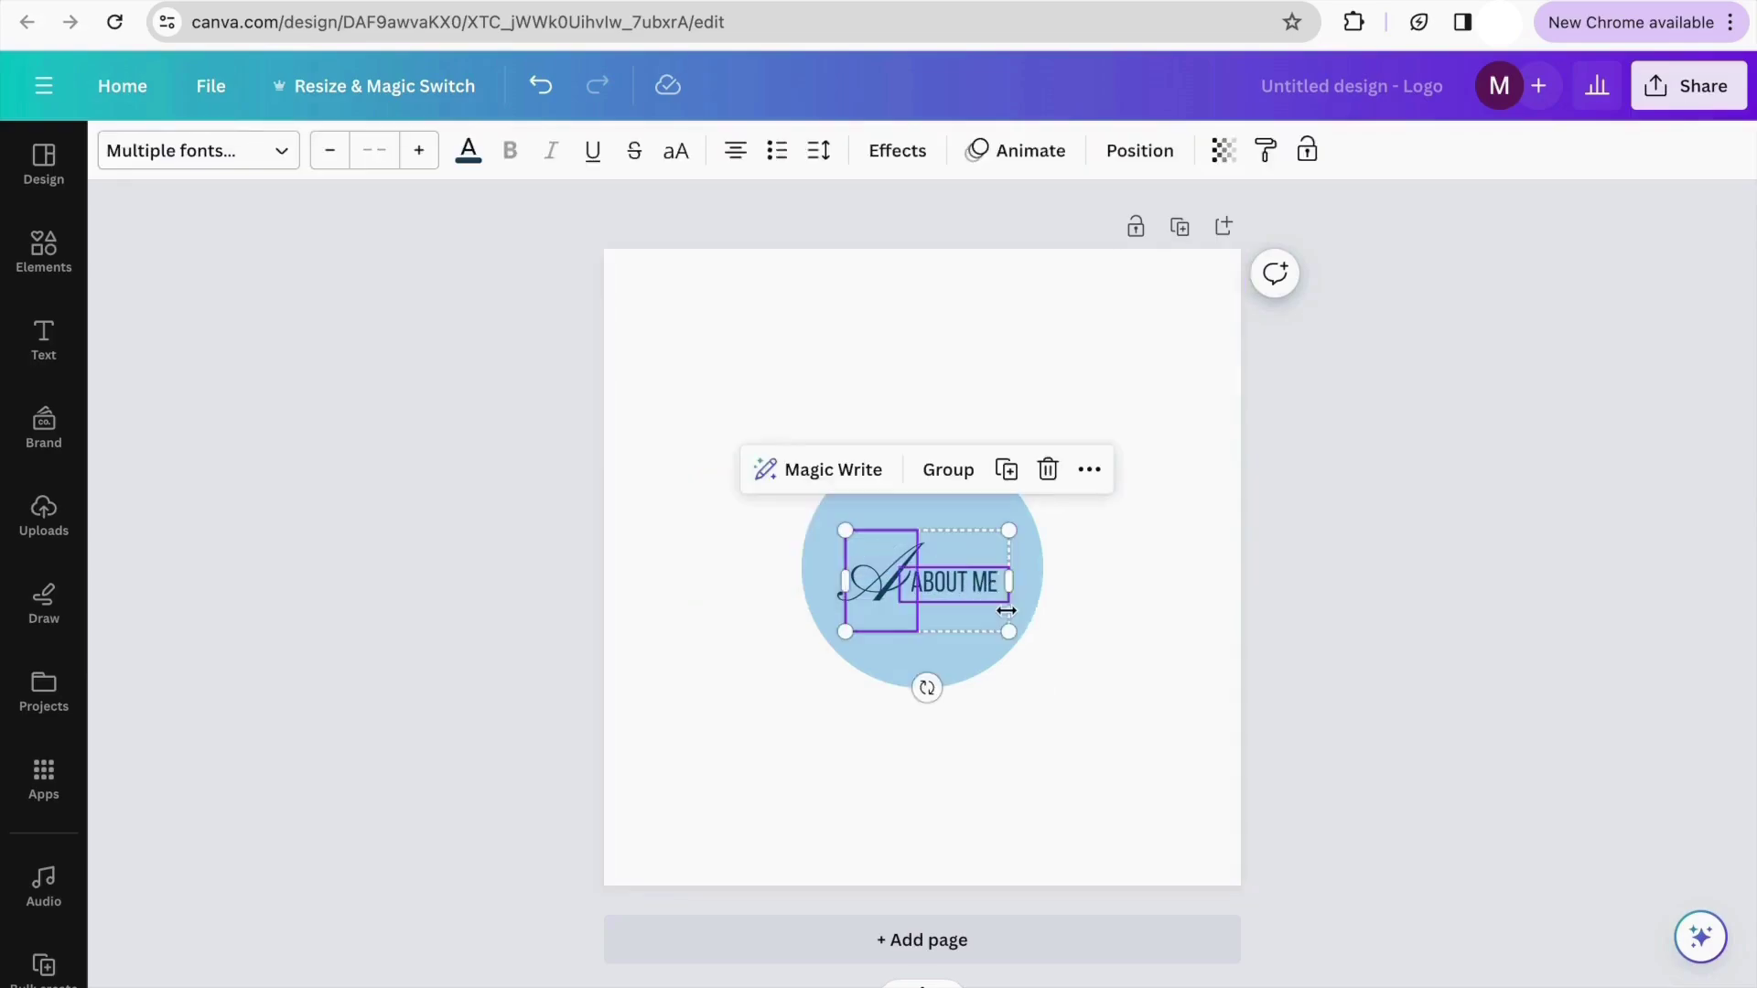
{"action": "mouse_move", "coordinate": [989, 542]}
{"action": "left_mouse_down"}
{"action": "mouse_move", "coordinate": [1001, 498]}
{"action": "mouse_move", "coordinate": [996, 522]}
{"action": "left_mouse_up"}
{"action": "left_click", "coordinate": [1361, 526]}
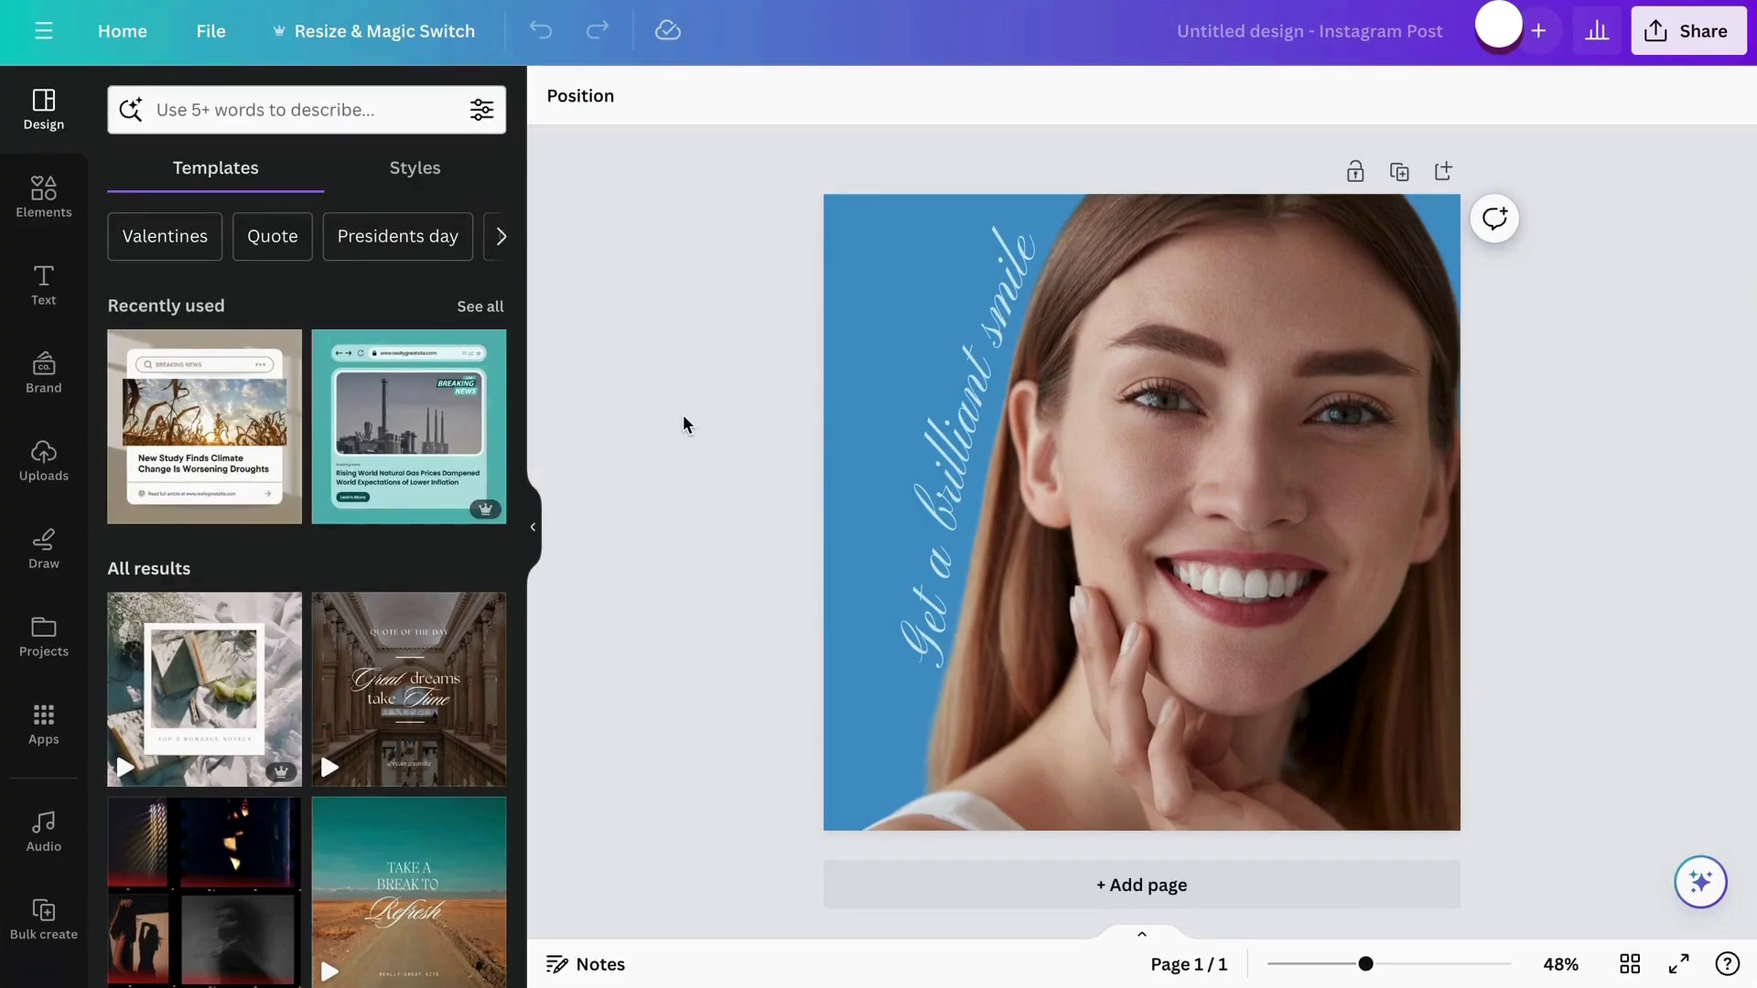
Start scheduling the "Get a brilliant smile" Instagram post and set its publishing date to March 8, 2024
{"action": "left_click", "coordinate": [1696, 32]}
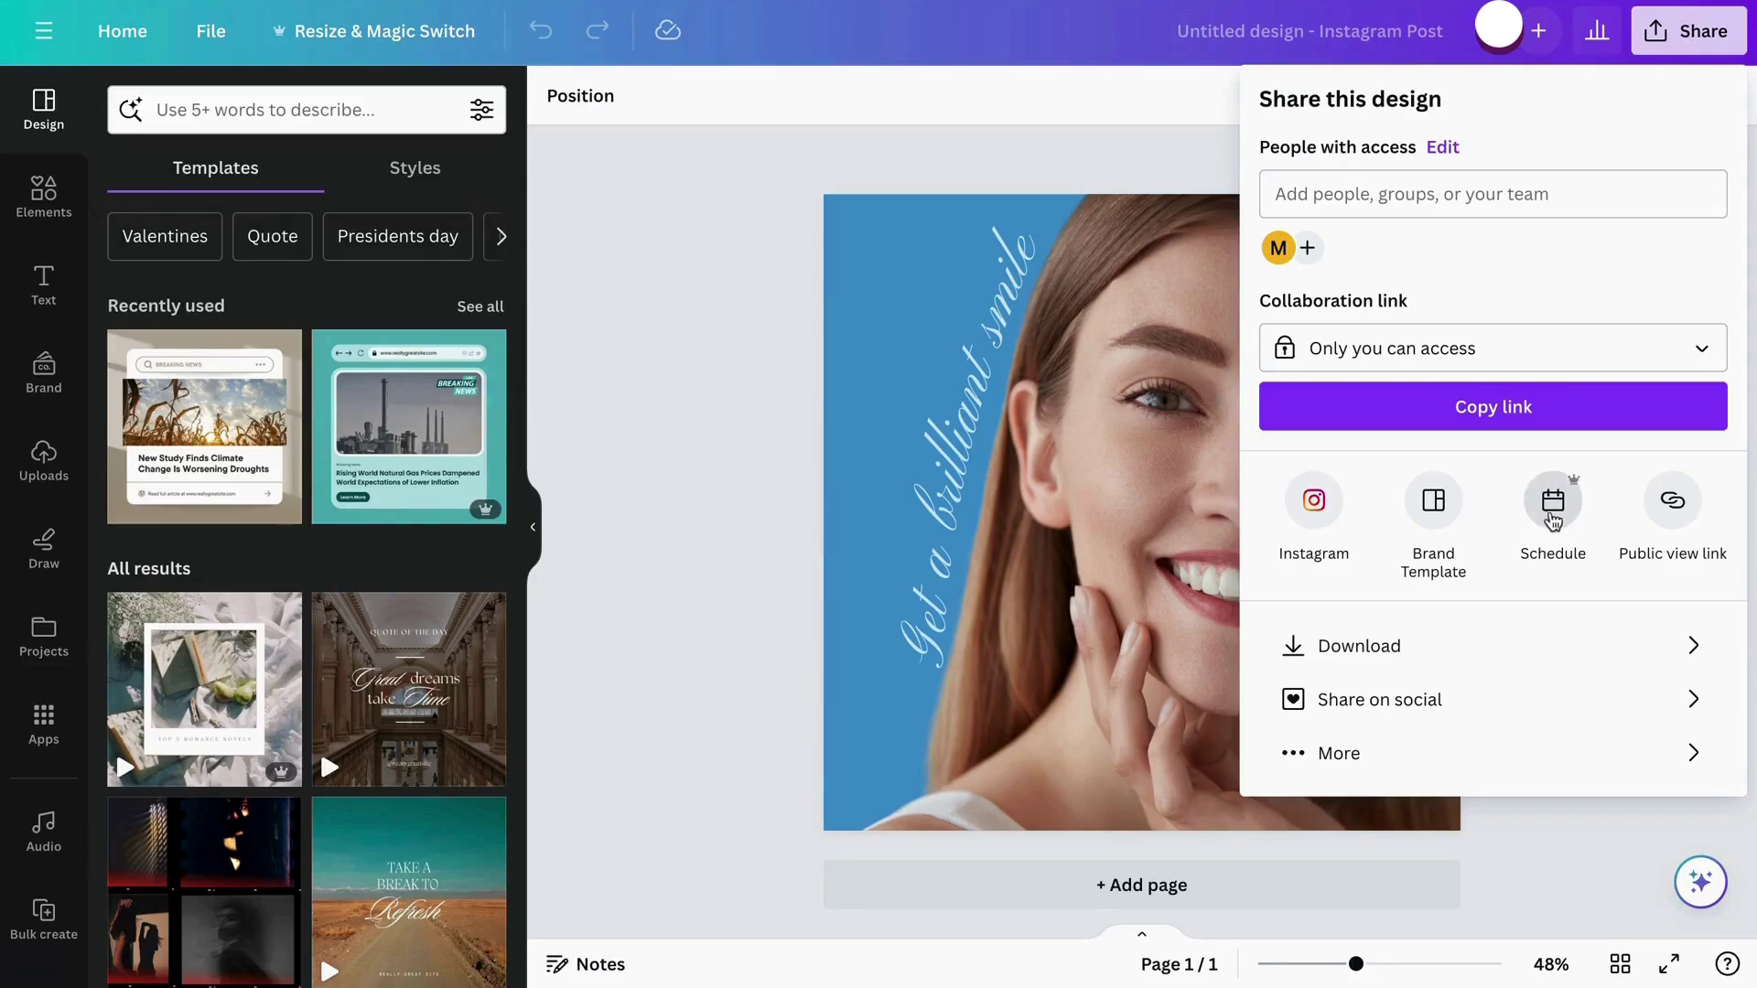
{"action": "left_click", "coordinate": [1554, 504]}
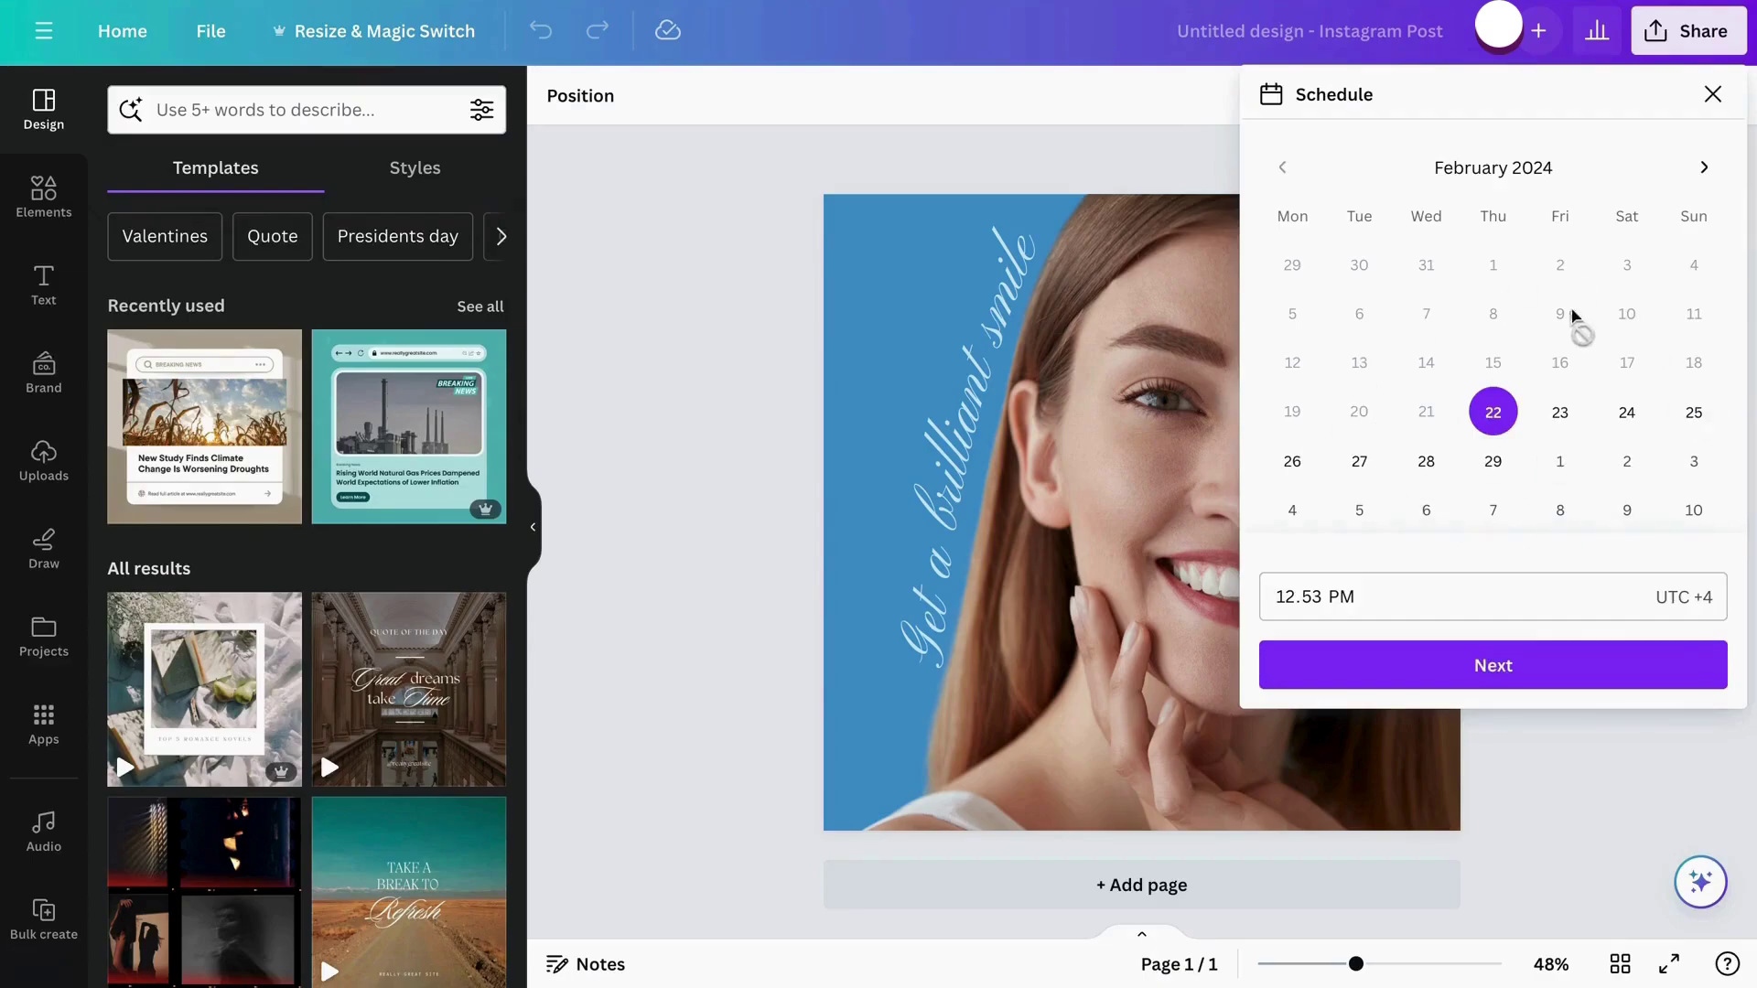
{"action": "left_click", "coordinate": [1702, 167]}
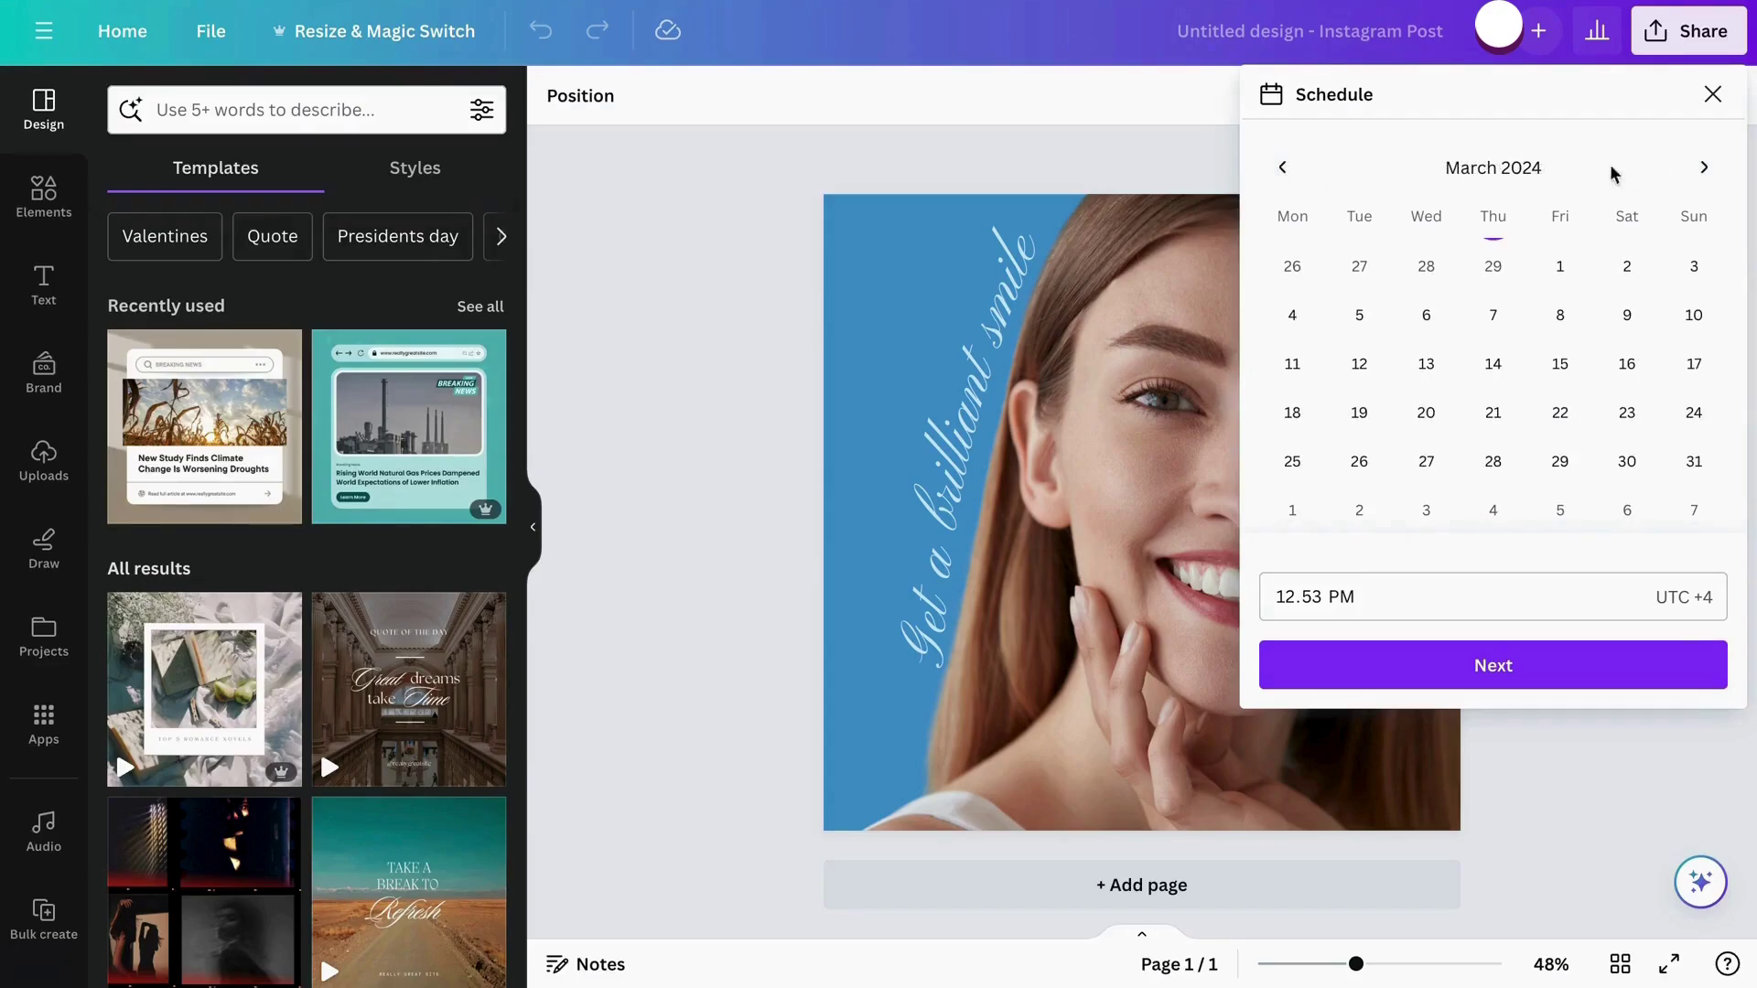
{"action": "left_click", "coordinate": [1282, 167]}
{"action": "left_click", "coordinate": [1704, 167]}
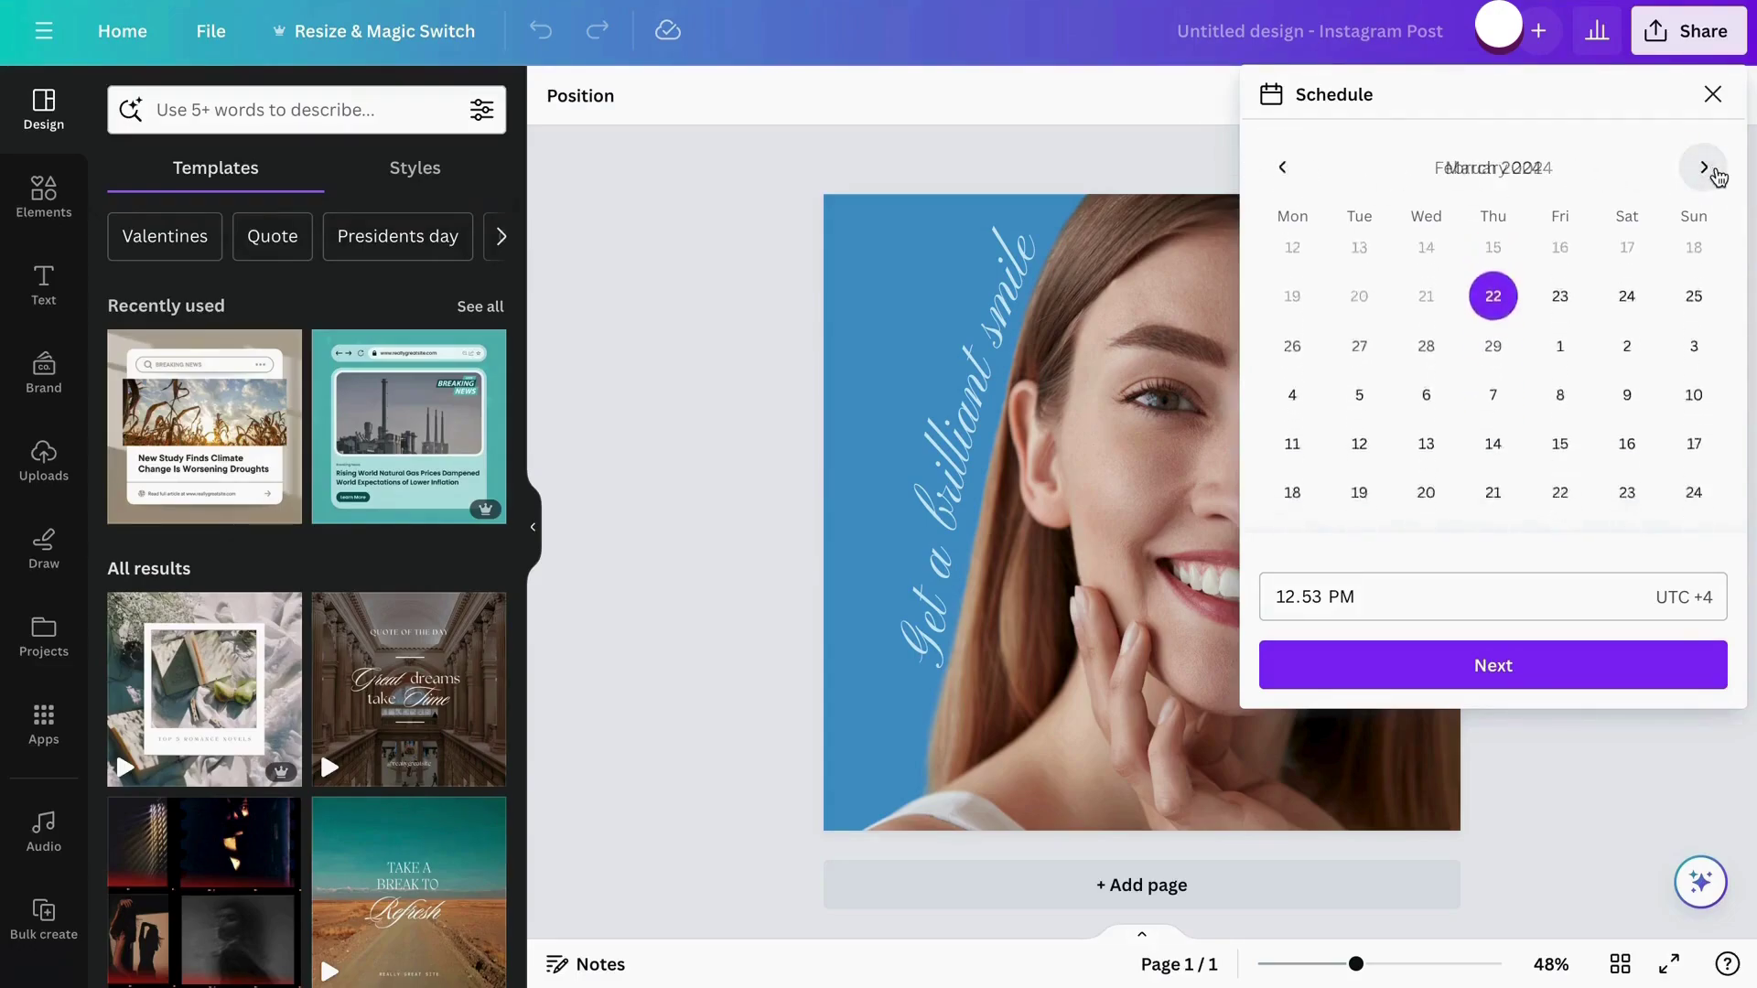
{"action": "left_click", "coordinate": [1704, 168]}
{"action": "left_click", "coordinate": [1282, 167]}
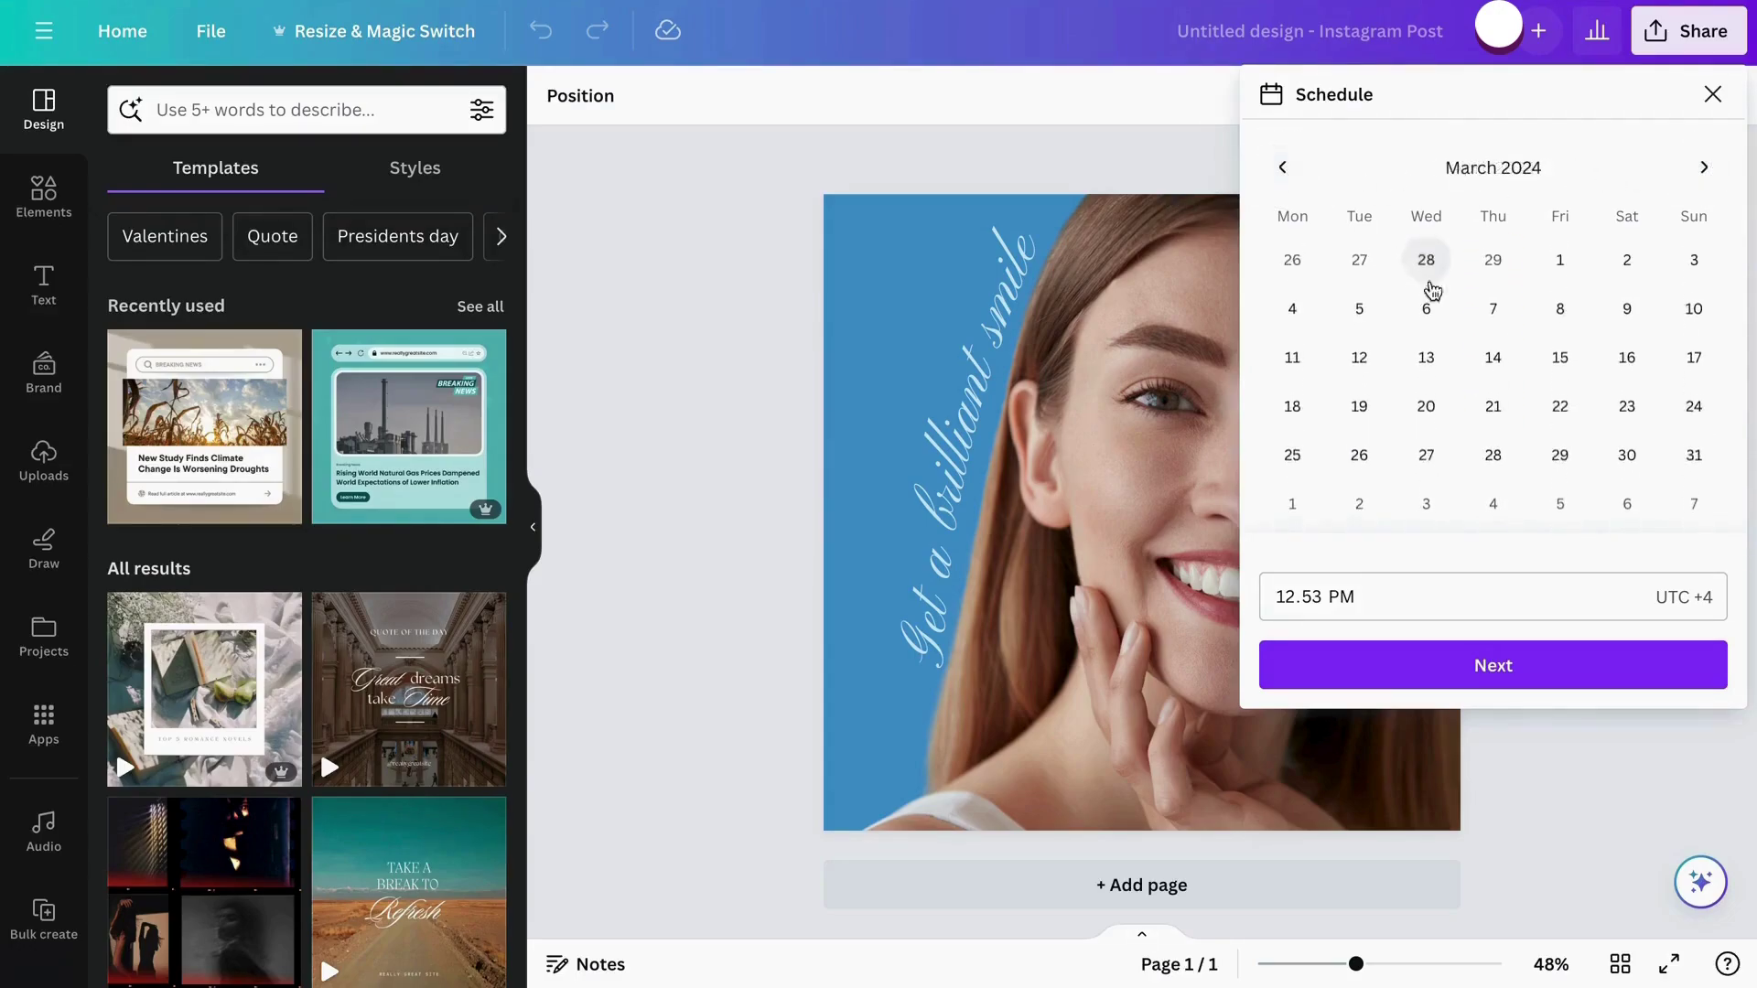
{"action": "left_click", "coordinate": [1282, 168]}
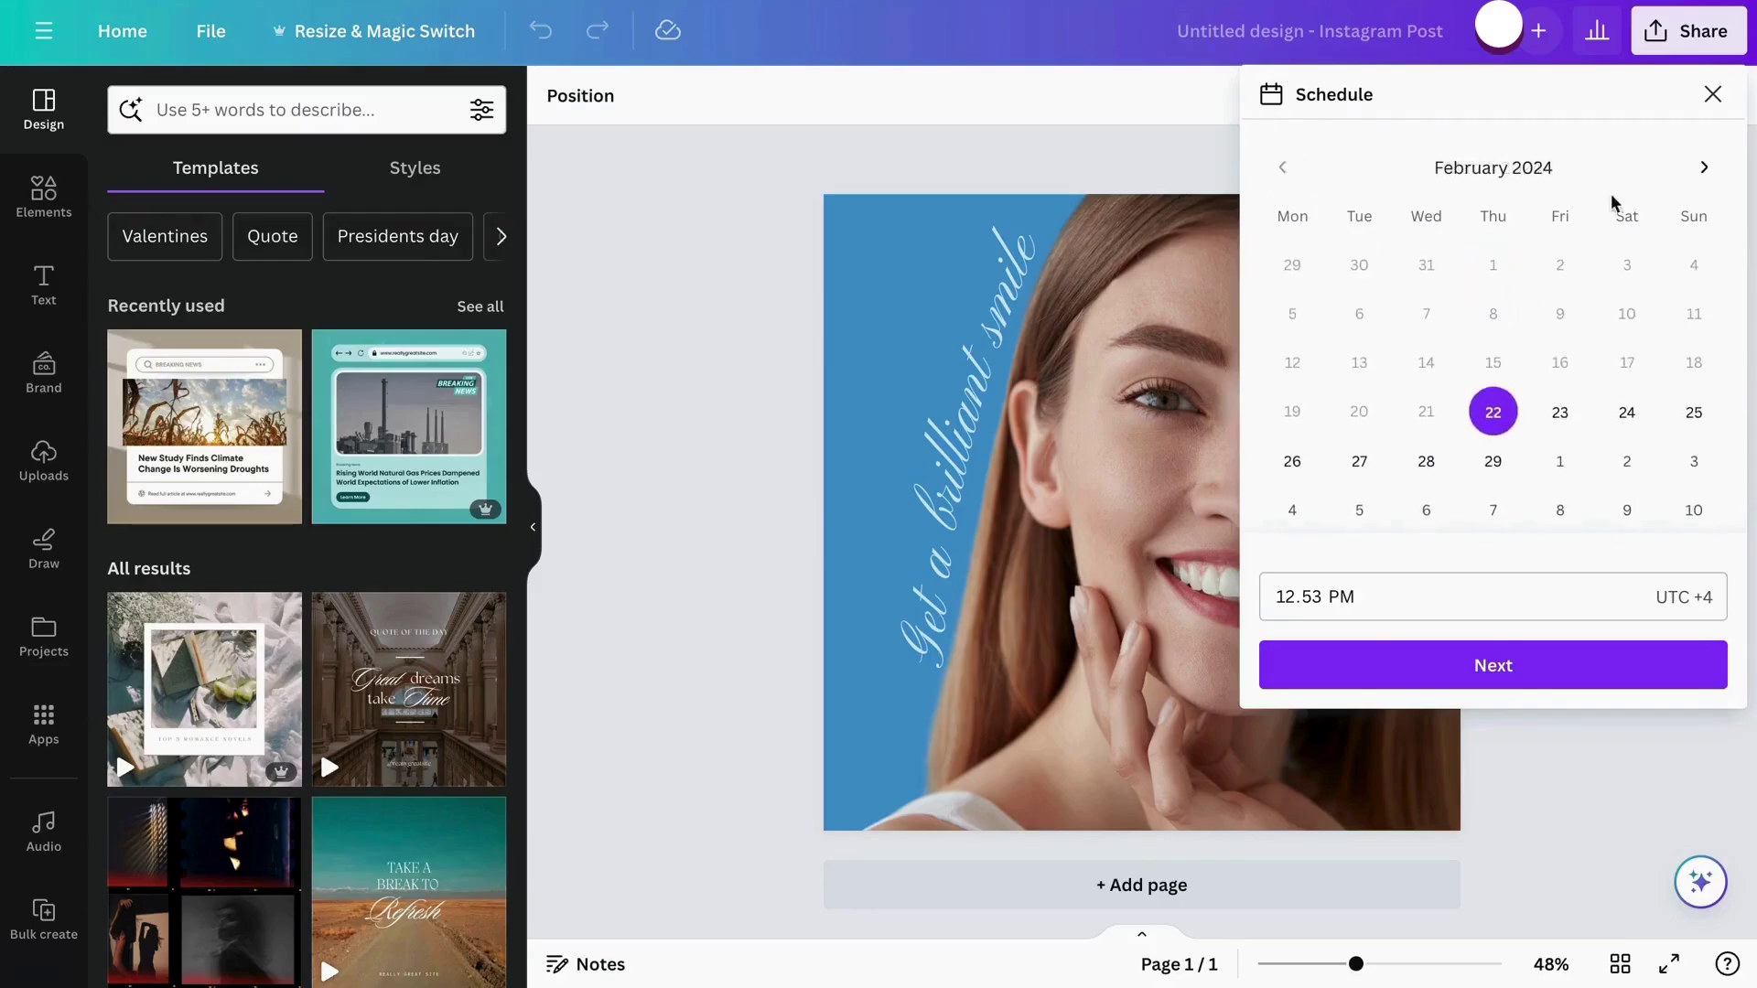
{"action": "left_click", "coordinate": [1704, 167]}
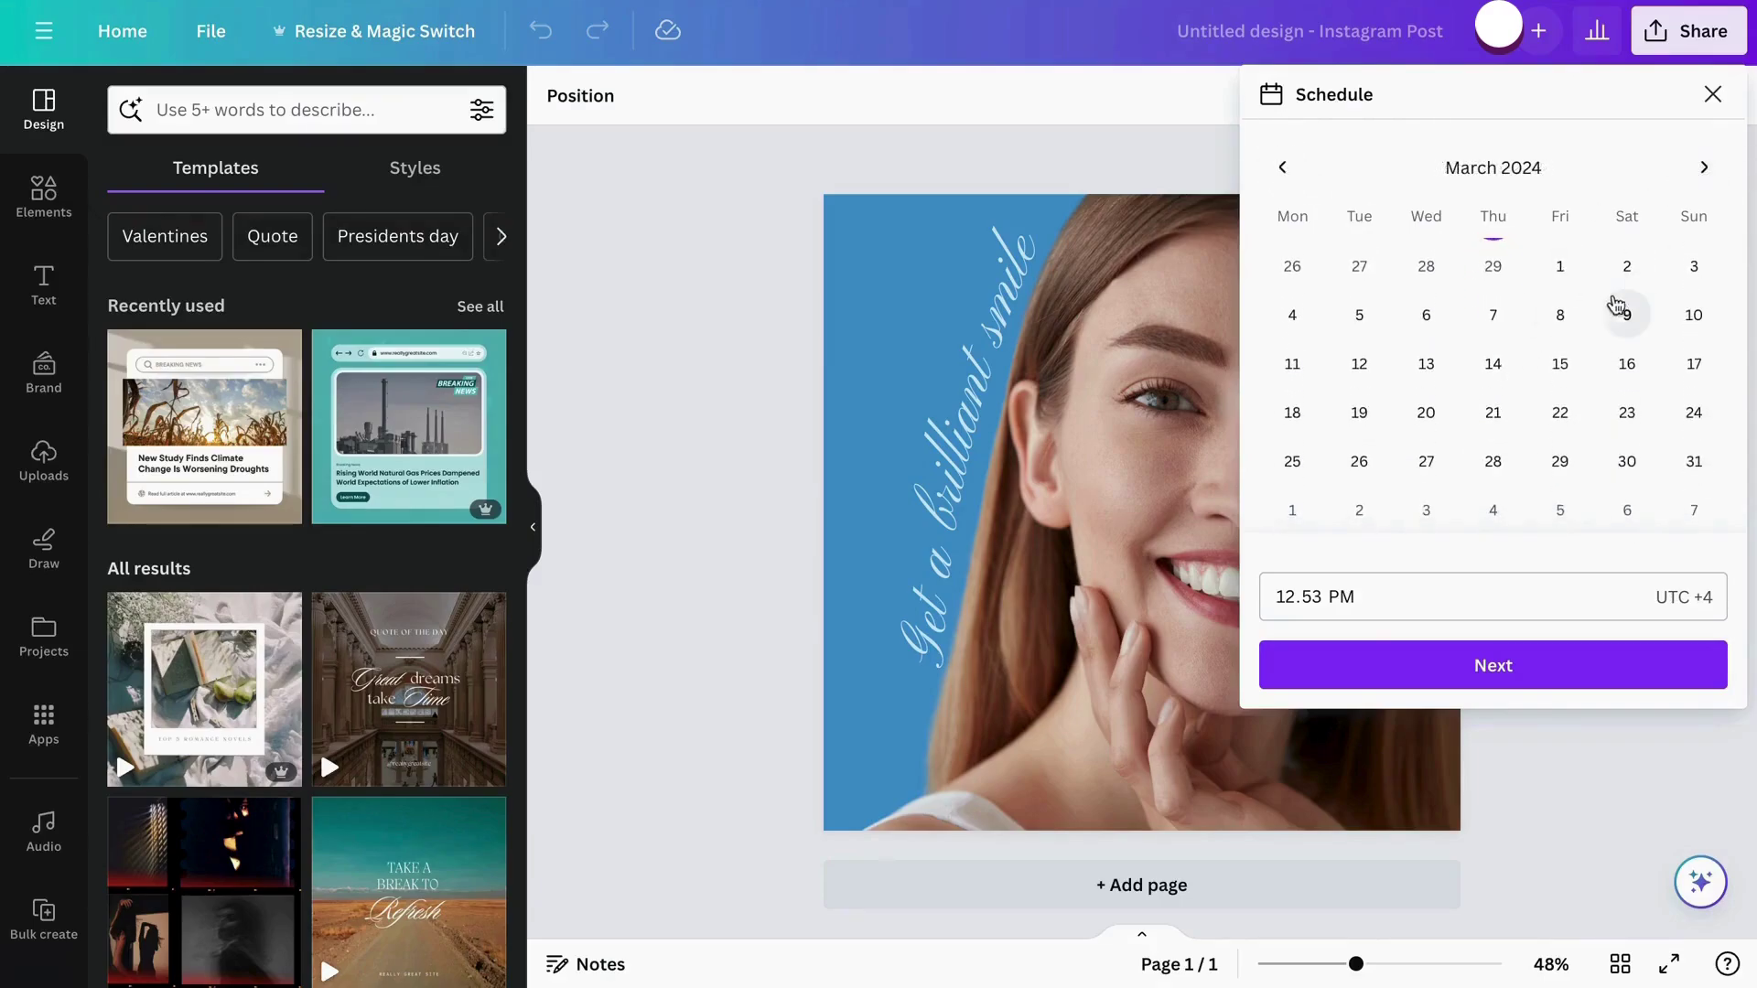
{"action": "left_click", "coordinate": [1562, 322]}
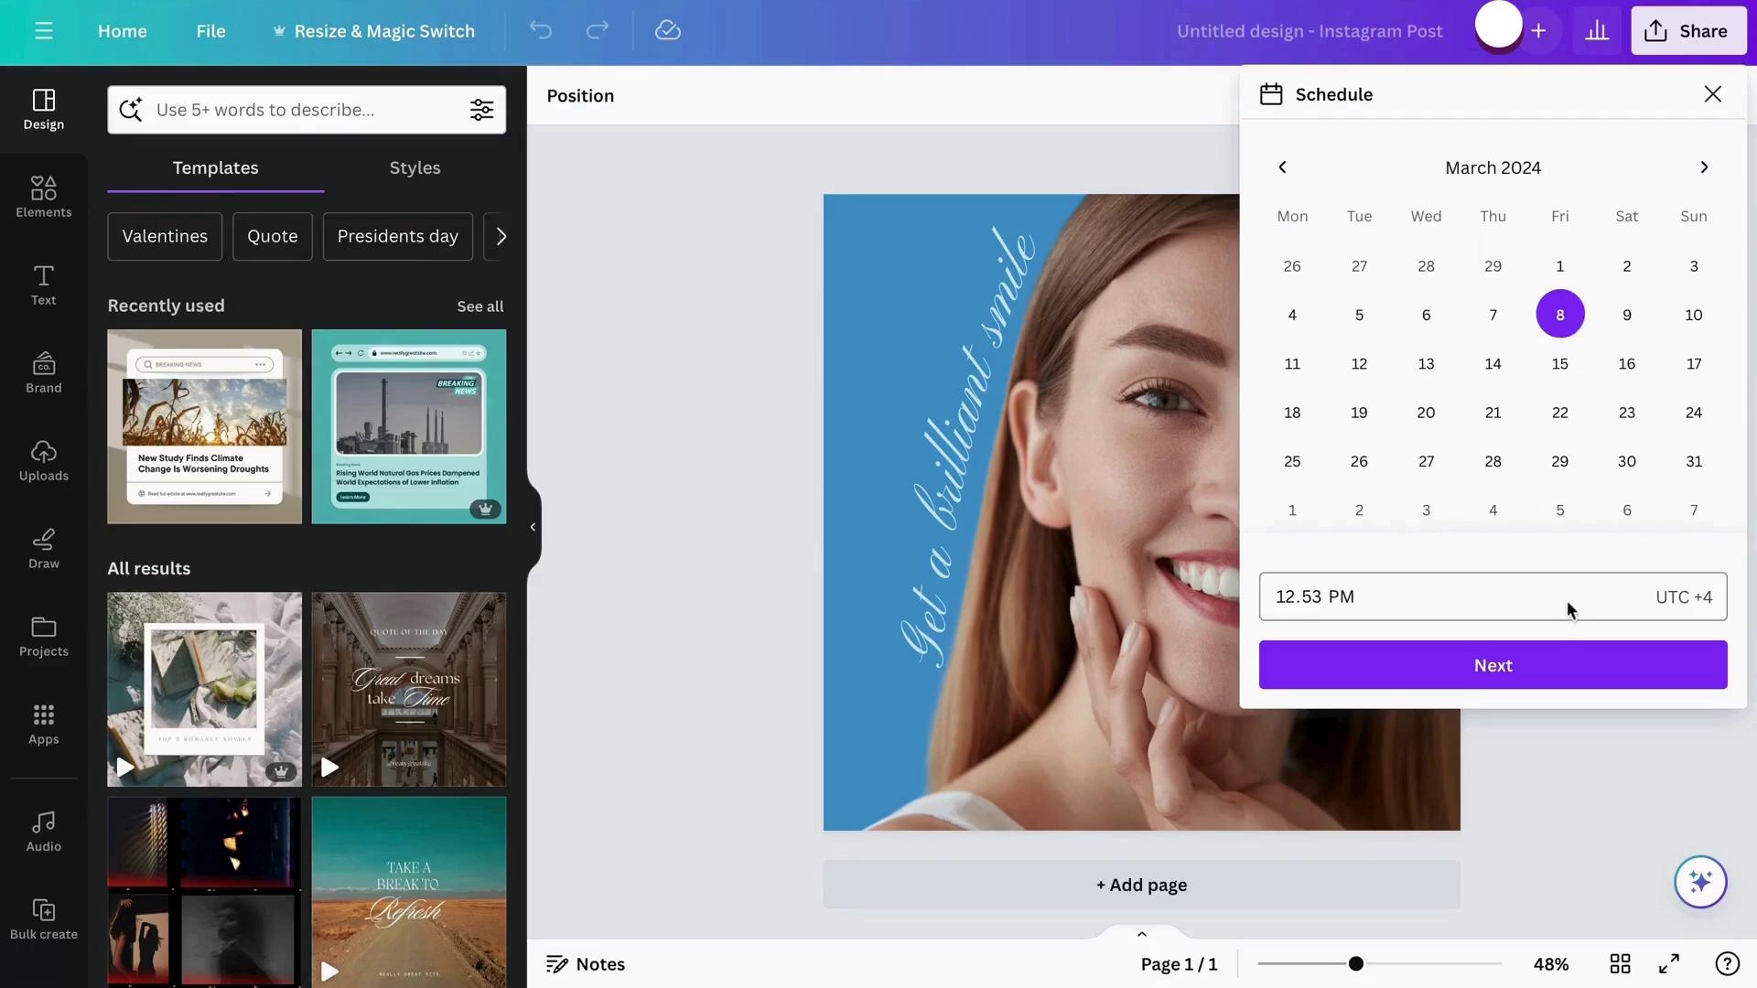
Set the publishing time to 06:30 PM and continue to the post details
{"action": "left_click", "coordinate": [1507, 595]}
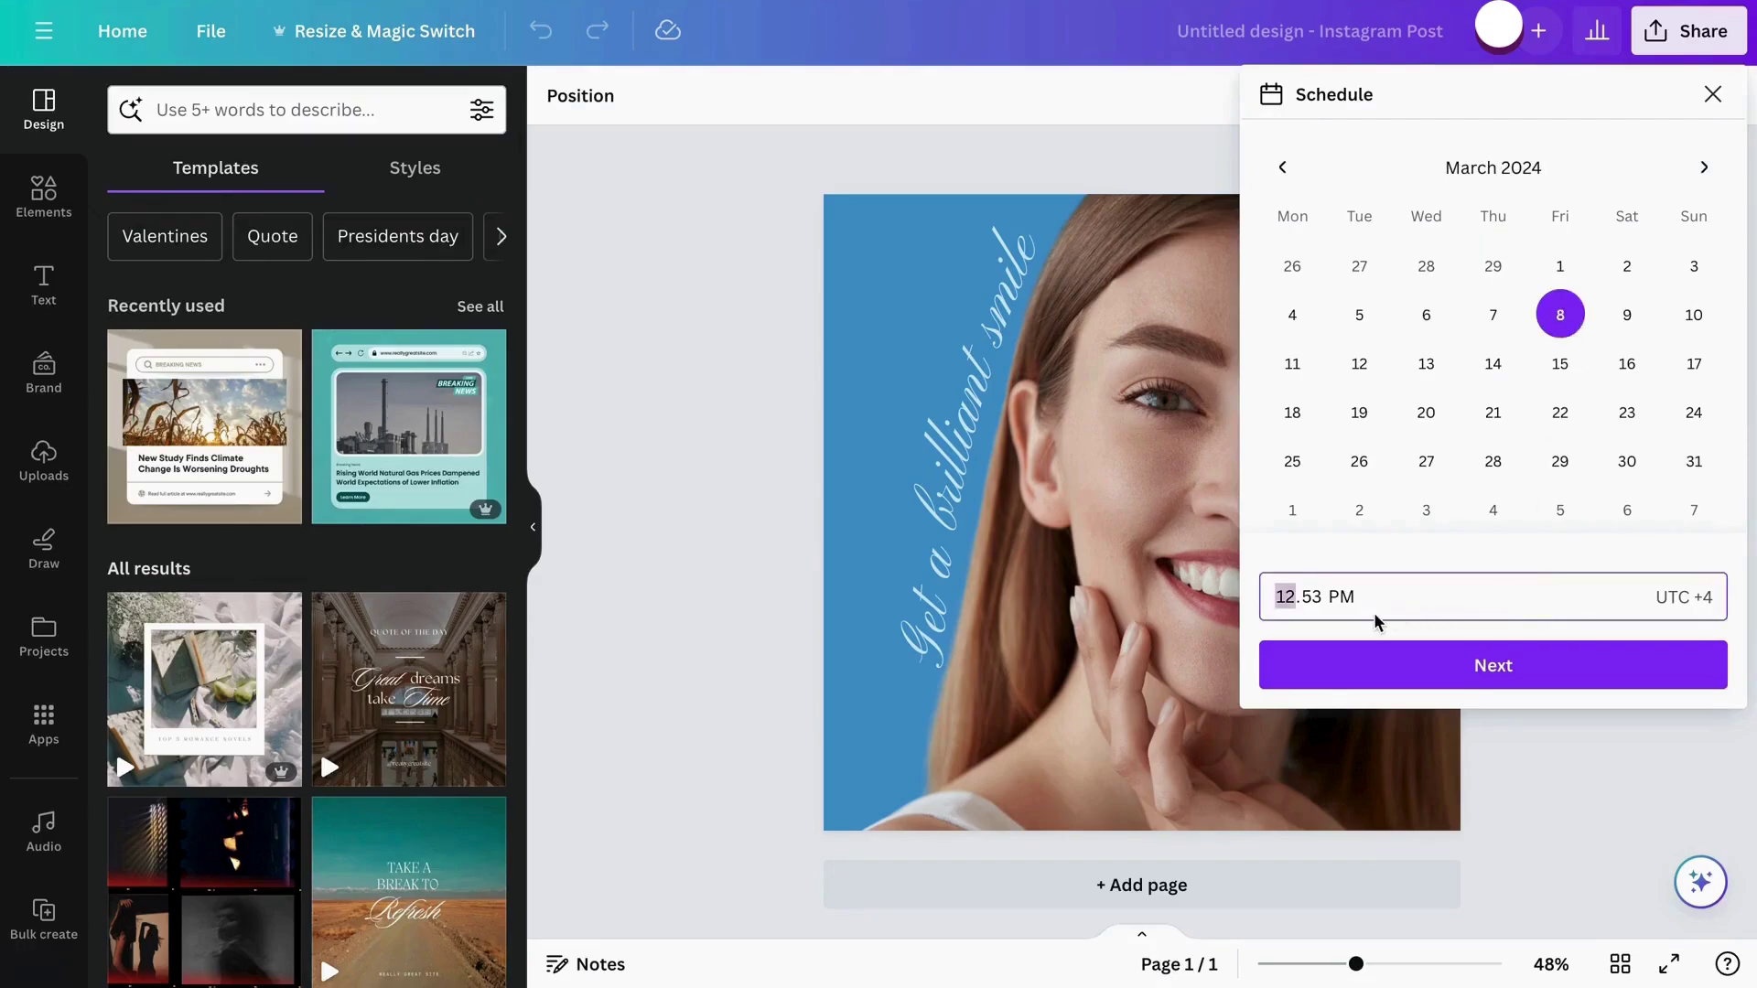
{"action": "key", "text": "Down"}
{"action": "key", "text": "Down"}
{"action": "key", "text": "Down"}
{"action": "key", "text": "Down"}
{"action": "key", "text": "Down"}
{"action": "key", "text": "Down"}
{"action": "key", "text": "Right"}
{"action": "key", "text": "Down"}
{"action": "key", "text": "Down"}
{"action": "key", "text": "Down"}
{"action": "key", "text": "Down"}
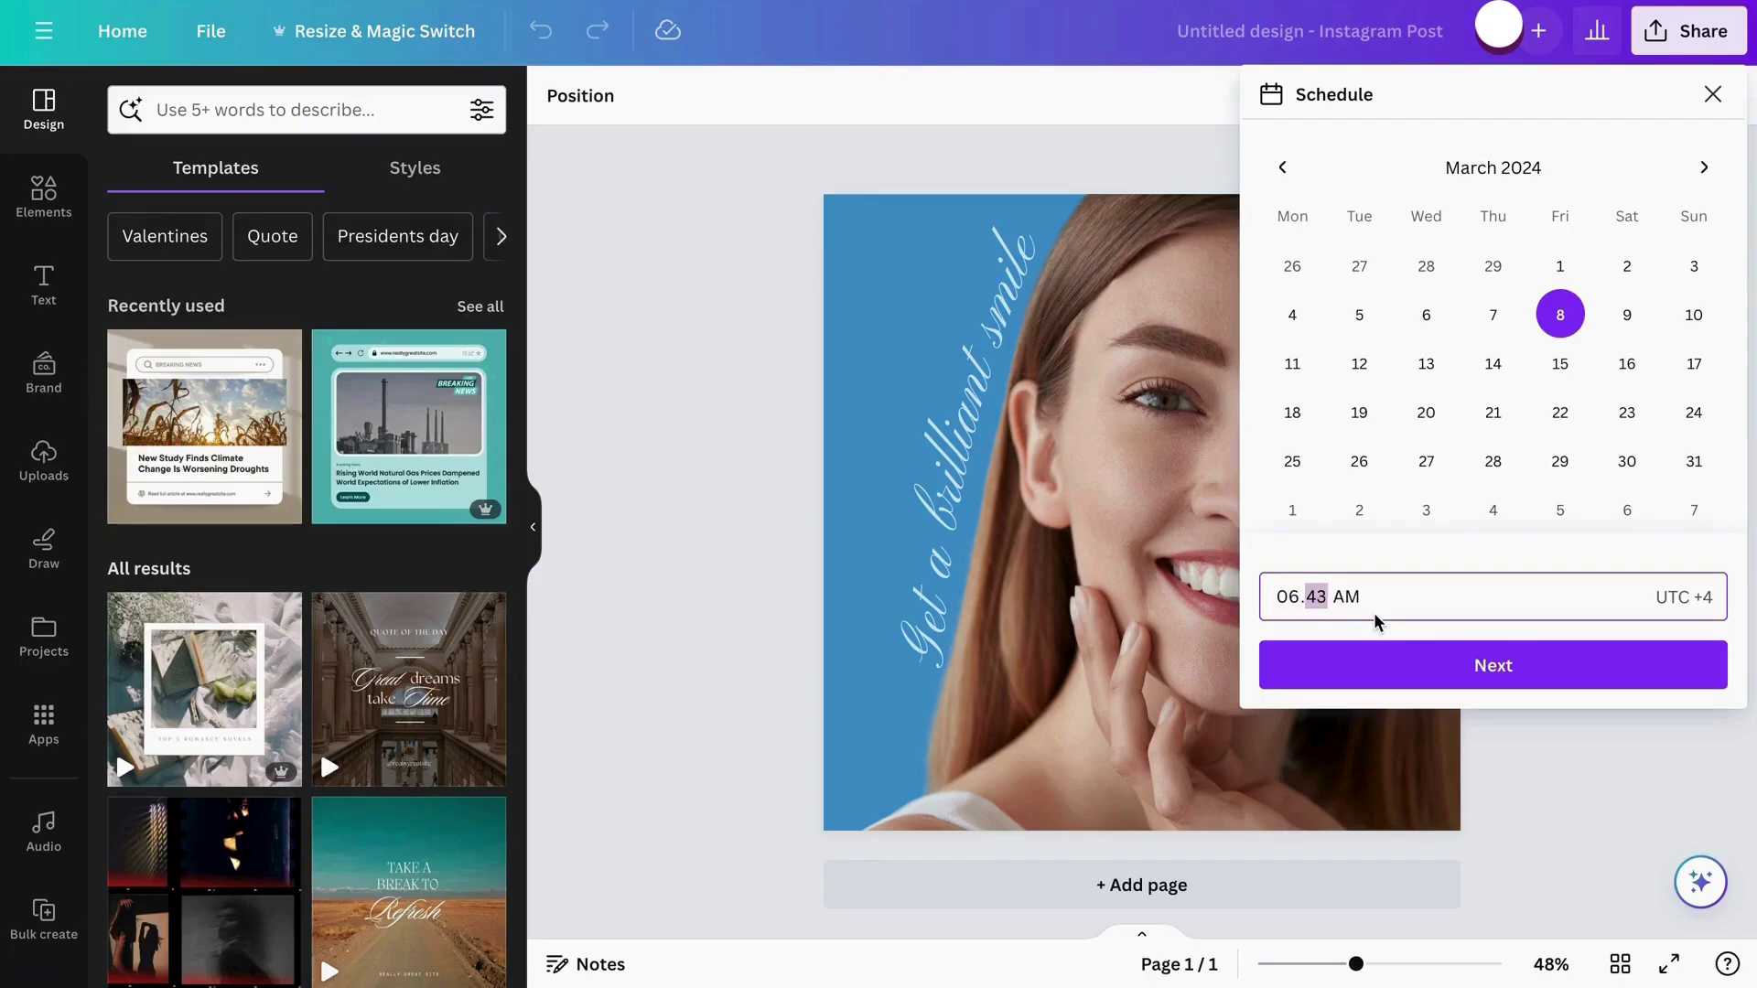
{"action": "key", "text": "Down"}
{"action": "key", "text": "Down"}
{"action": "key", "text": "Down"}
{"action": "key", "text": "Down"}
{"action": "left_click", "coordinate": [1355, 595]}
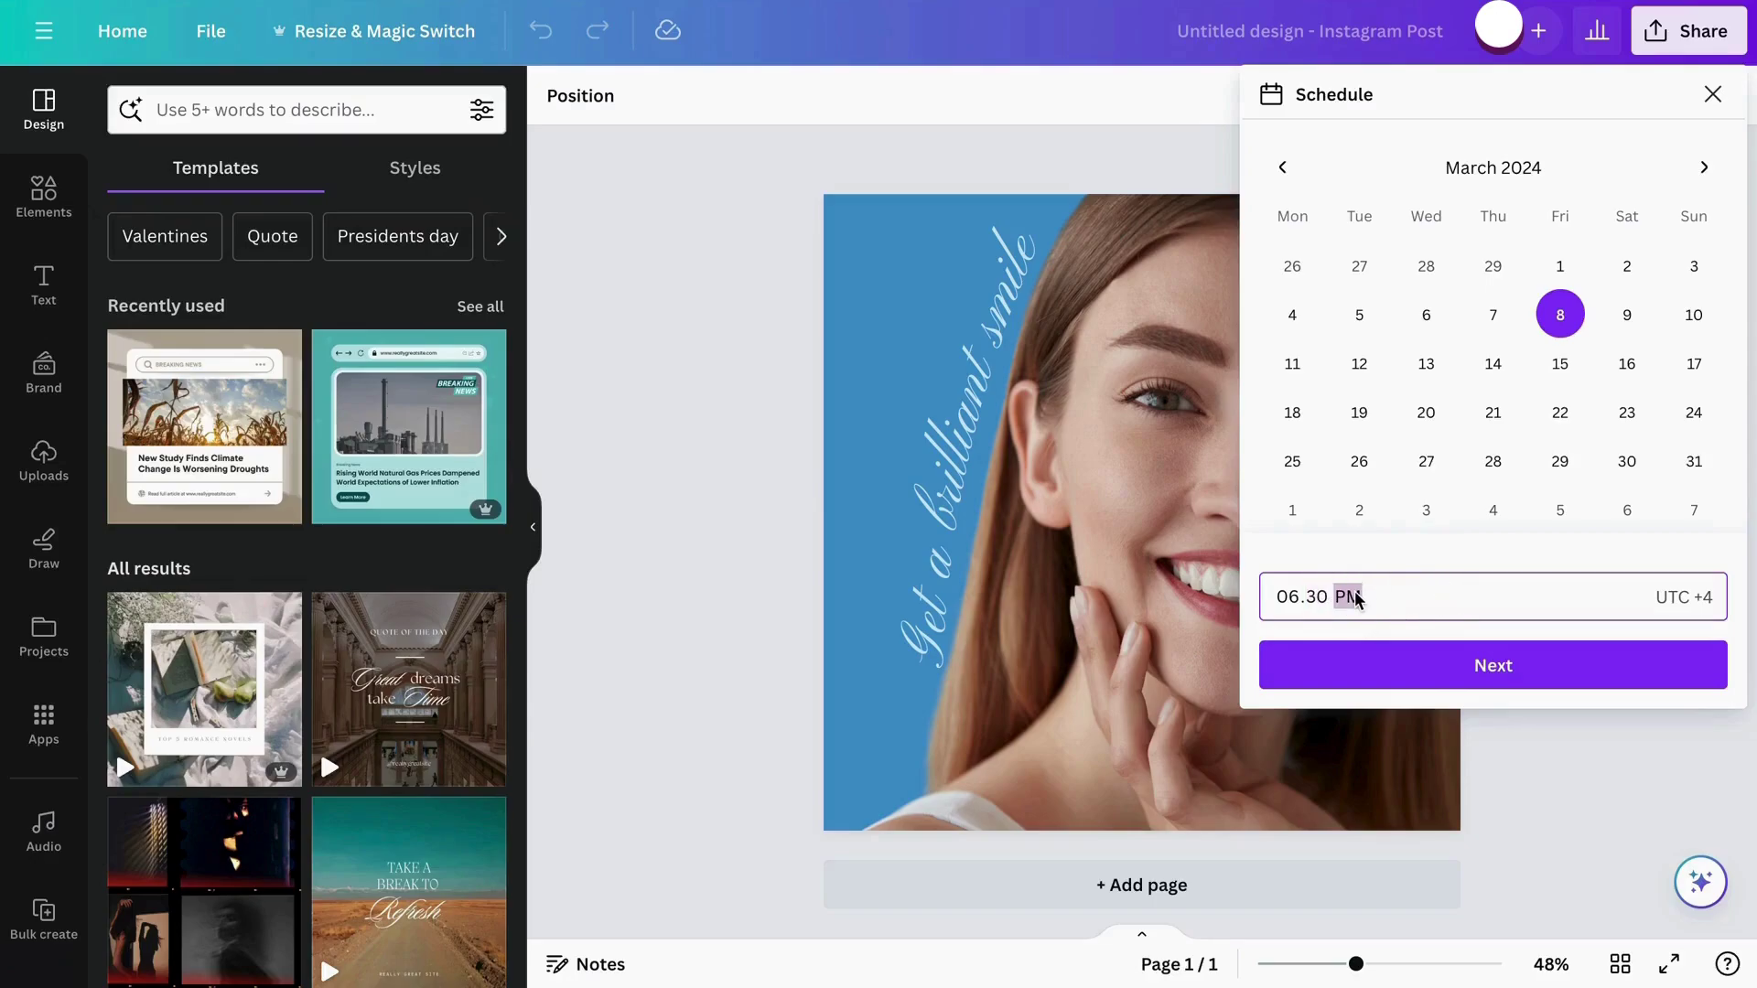
{"action": "left_click", "coordinate": [1433, 677]}
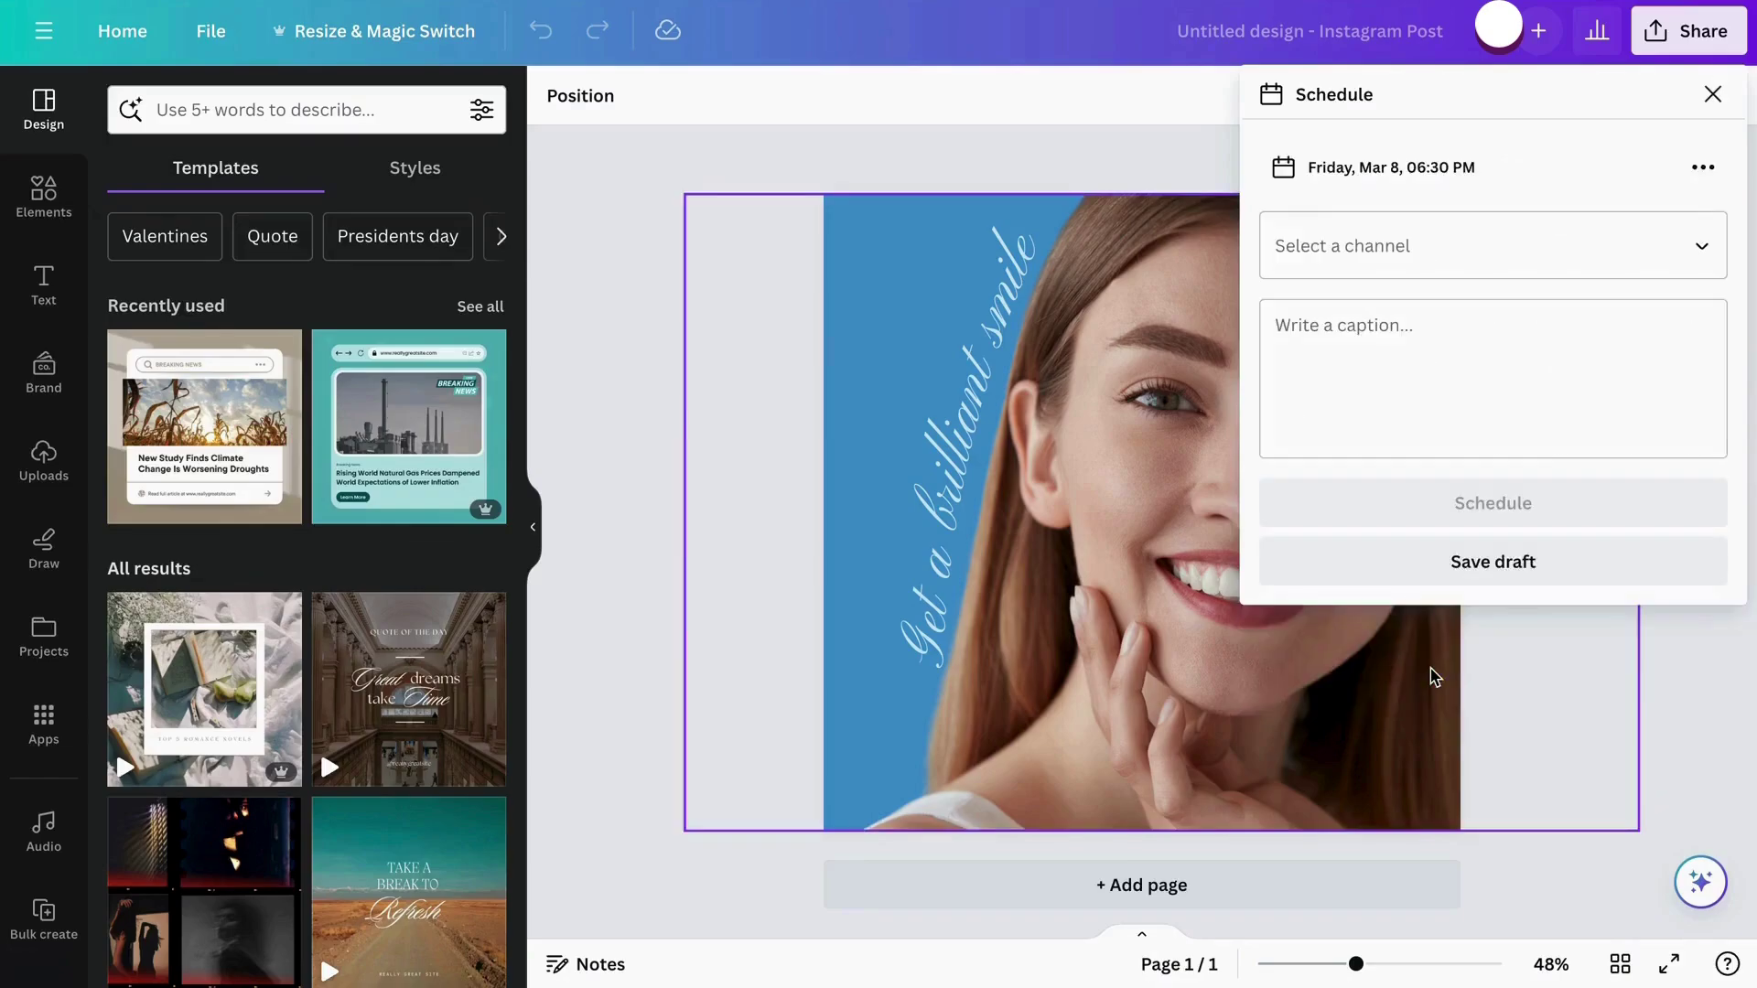
Review the channel types available for connection and choose the more.shoponline Instagram account for the scheduled post
{"action": "left_click", "coordinate": [1386, 338]}
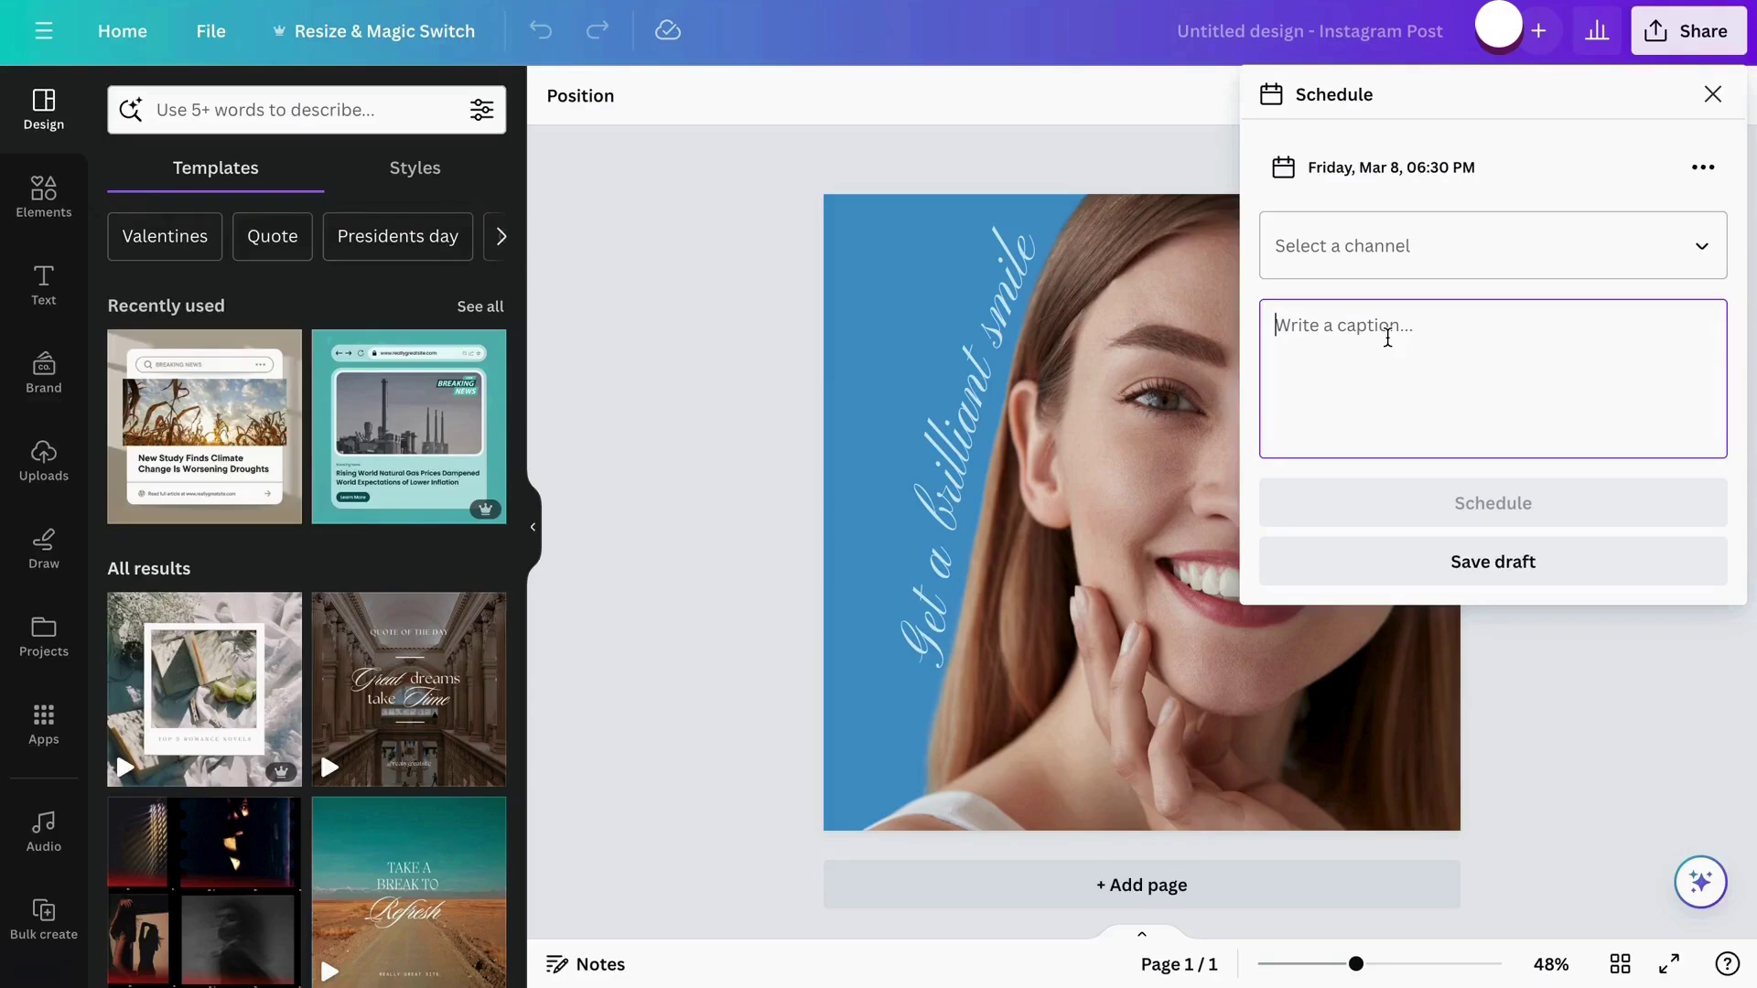
{"action": "left_click", "coordinate": [1671, 252]}
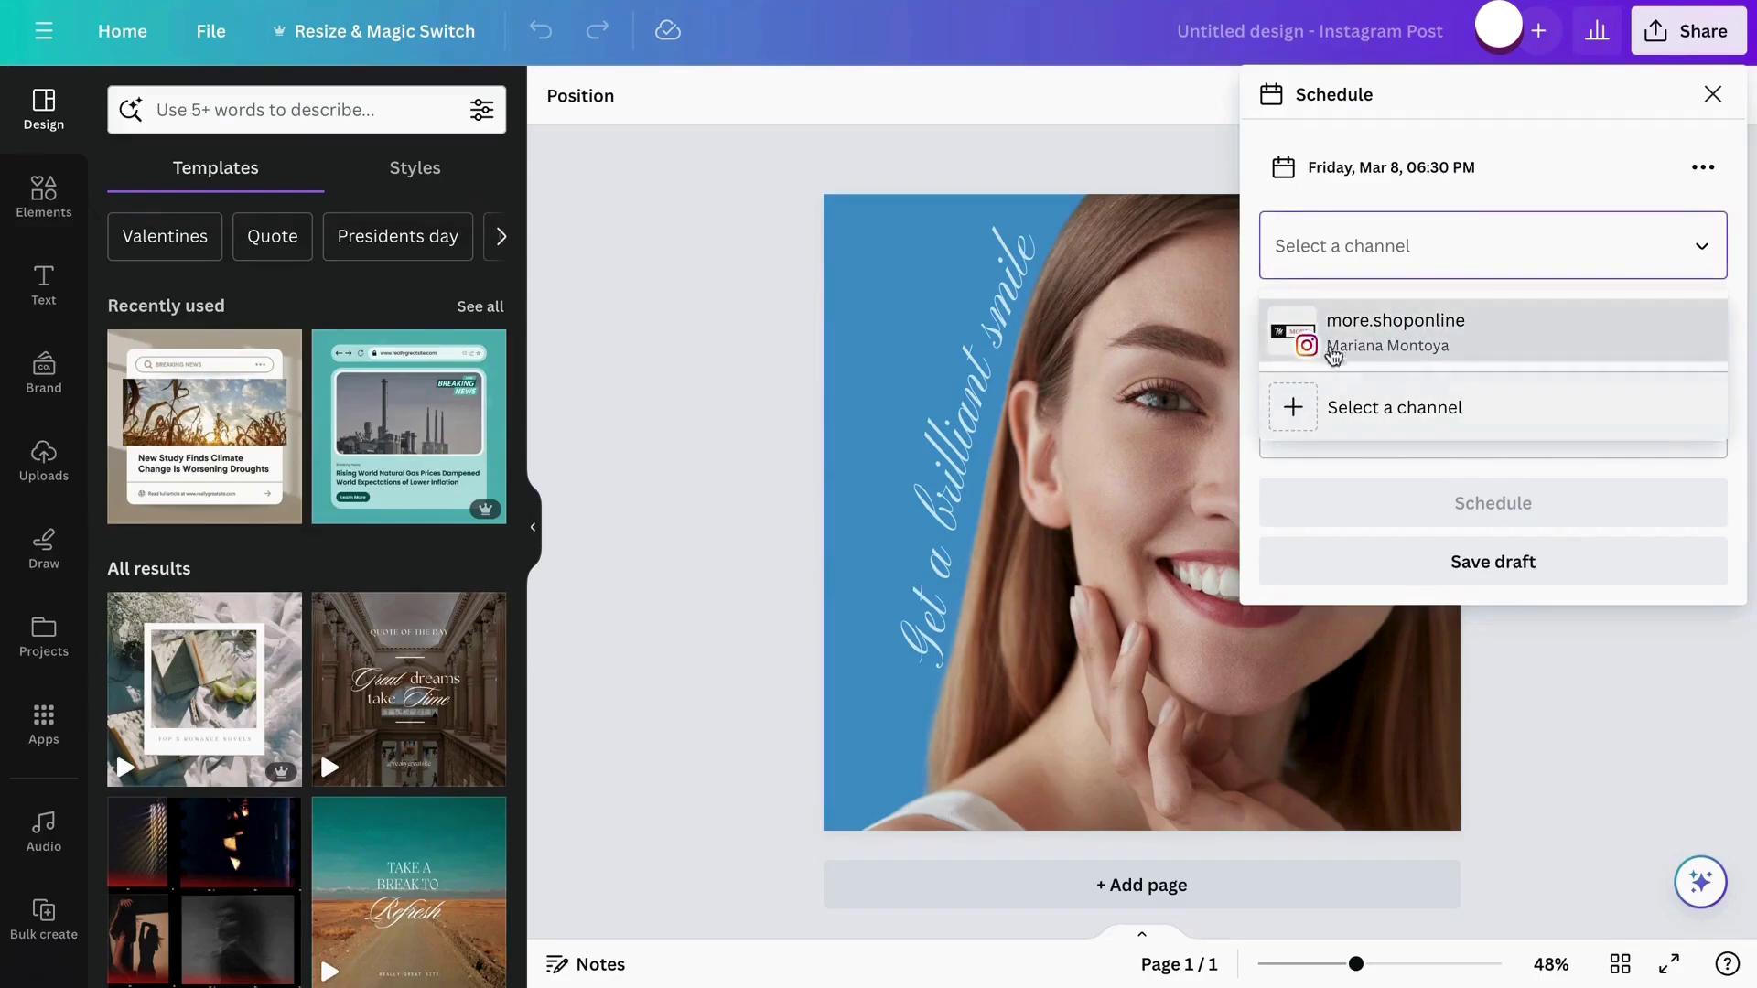
{"action": "left_click", "coordinate": [1299, 405]}
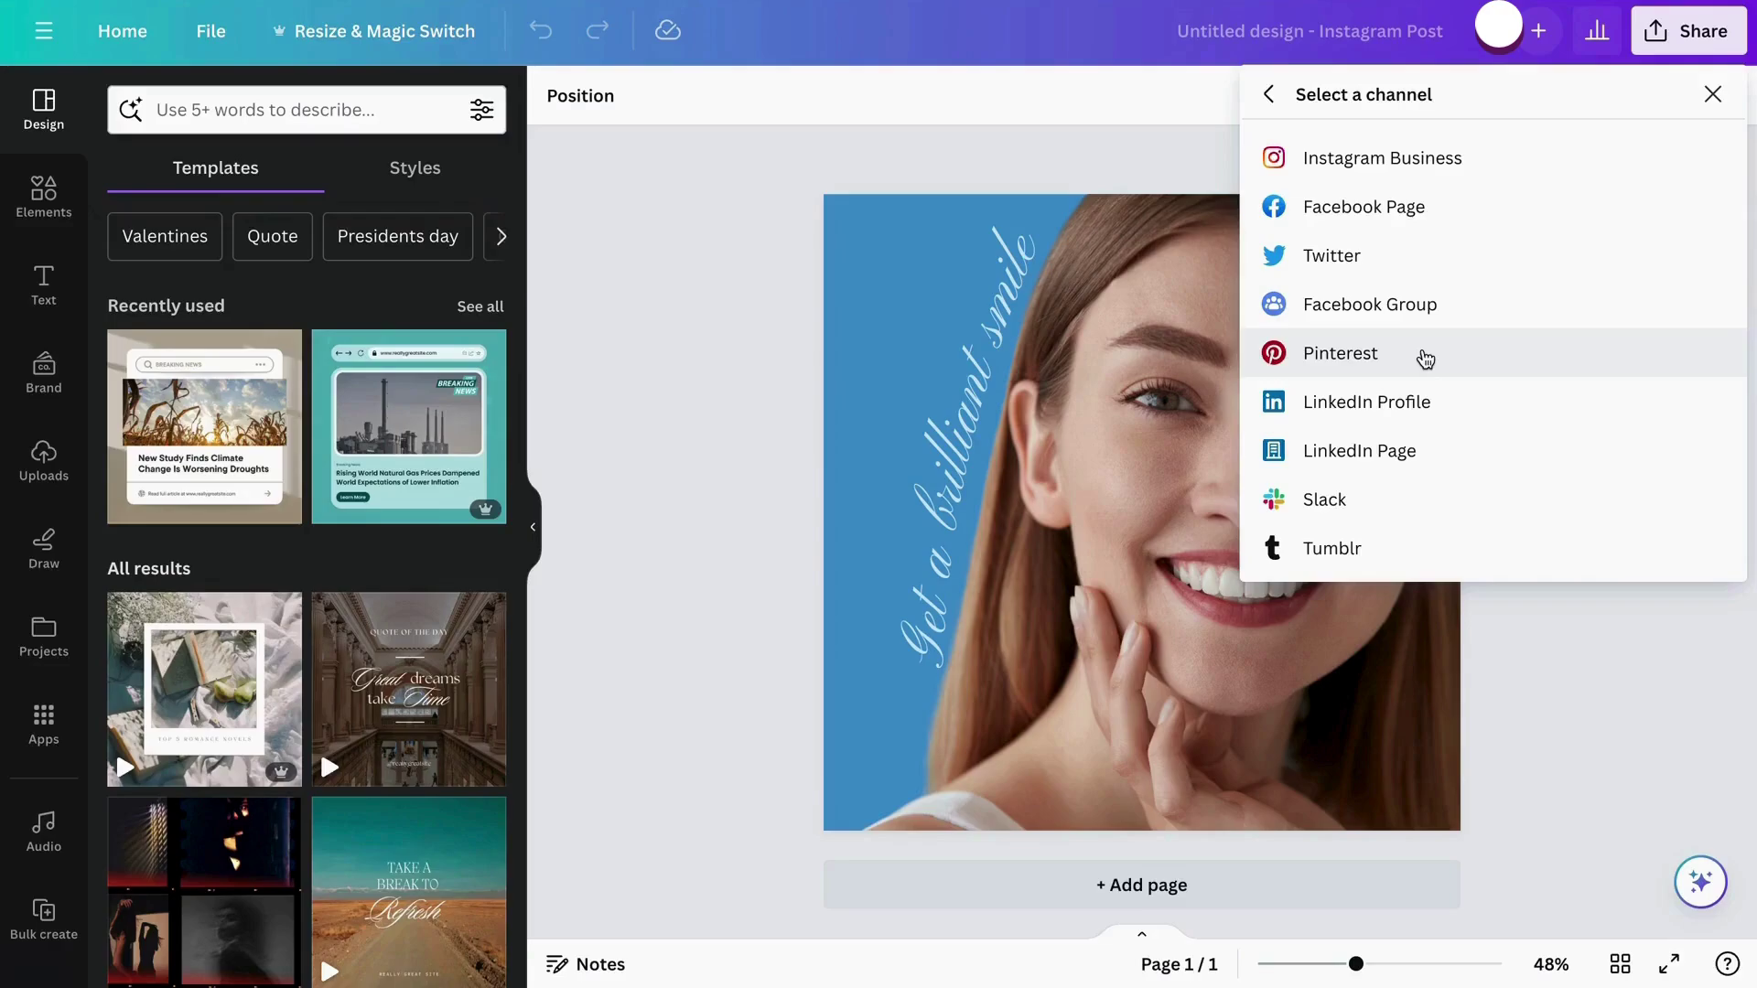
{"action": "left_click", "coordinate": [1270, 97]}
{"action": "left_click", "coordinate": [1494, 257]}
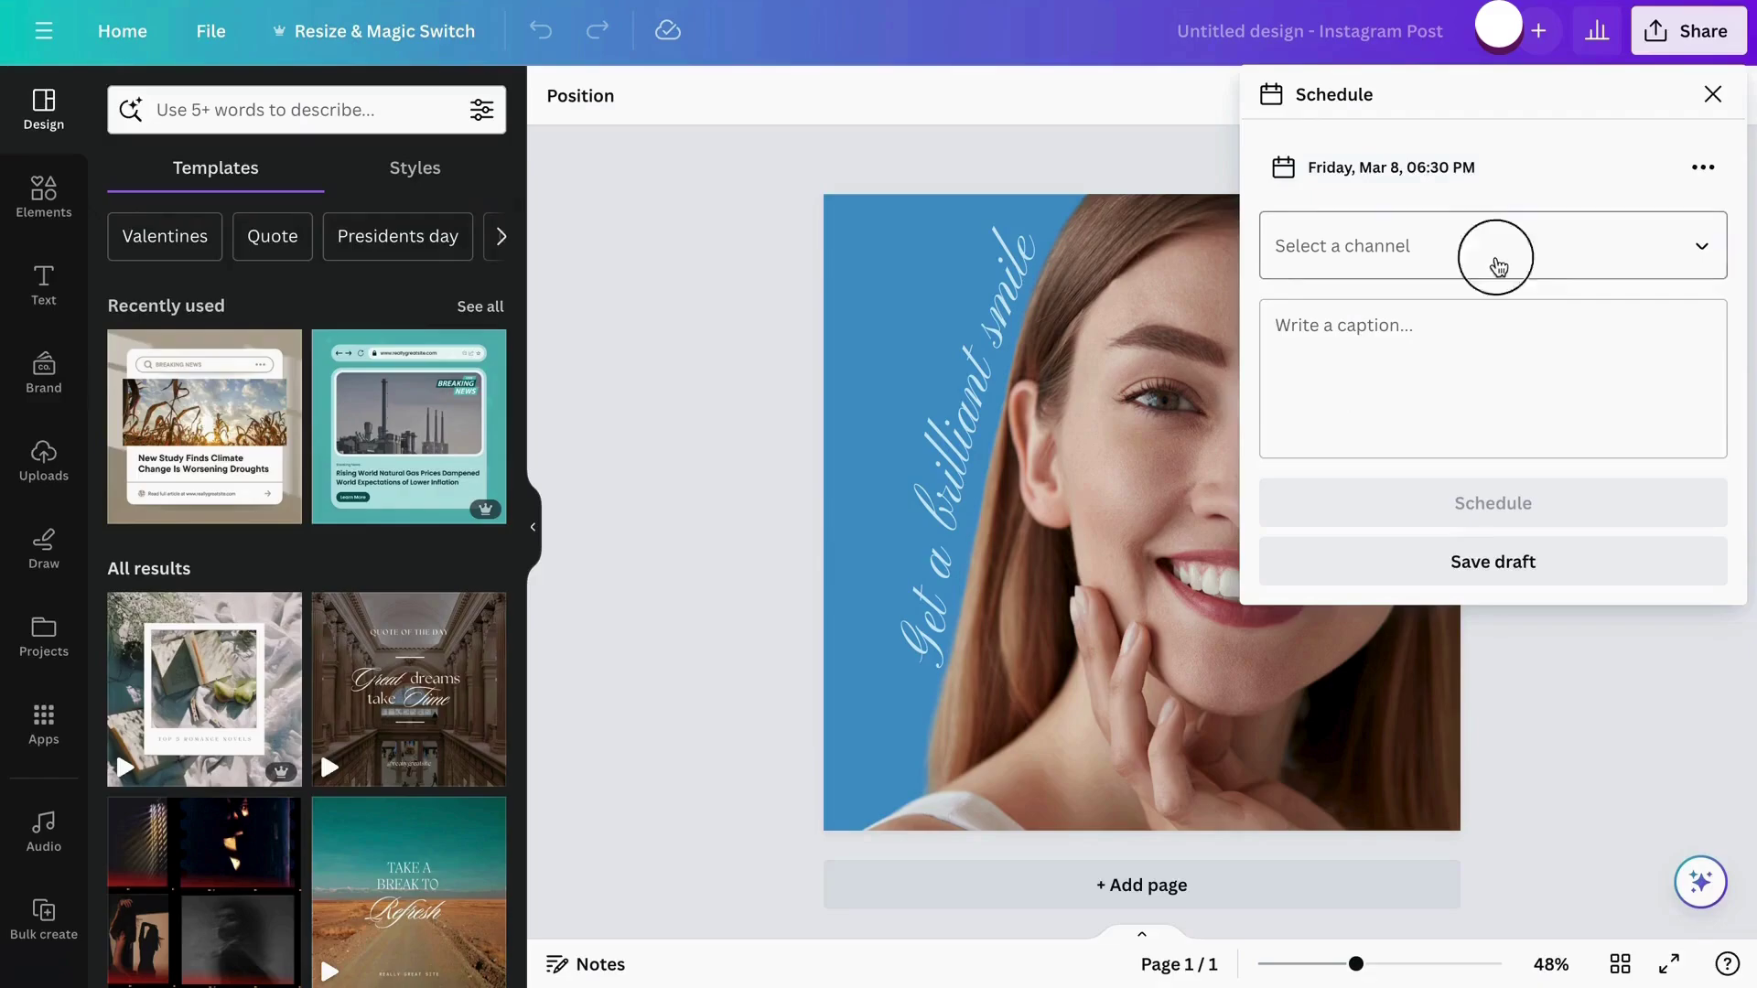
{"action": "left_click", "coordinate": [1439, 360]}
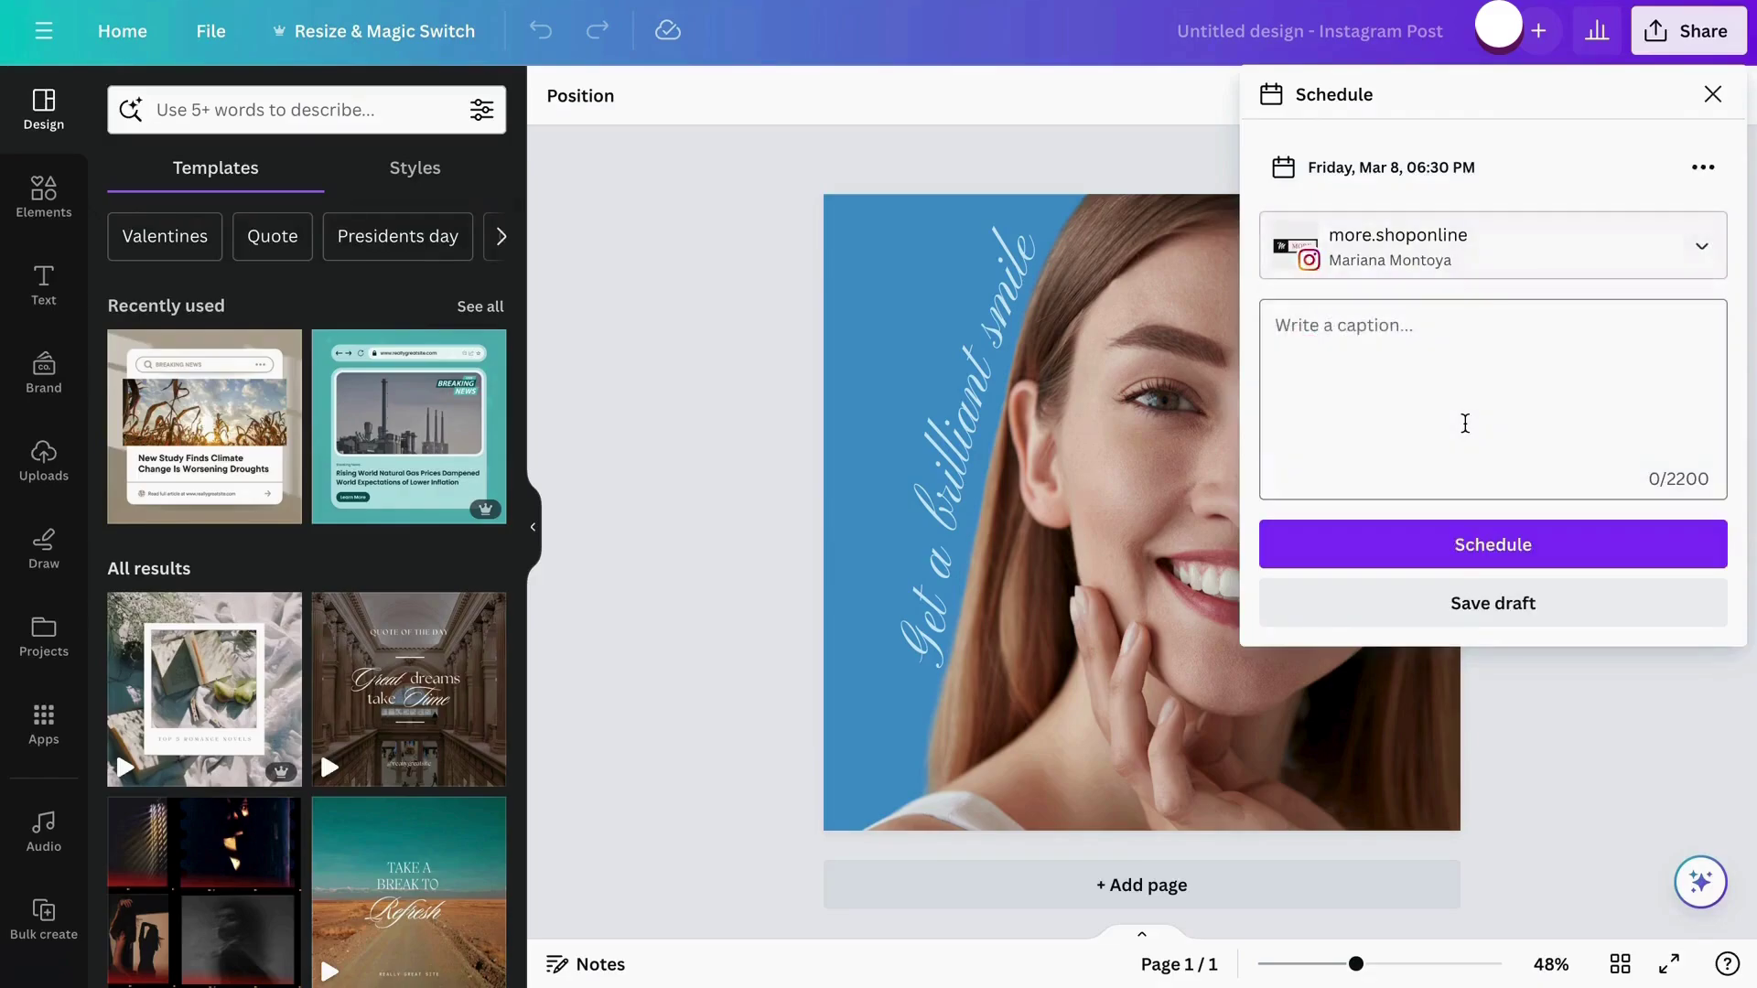
Add the caption "Get a brilliant smile" and schedule the post
{"action": "left_click", "coordinate": [1393, 337]}
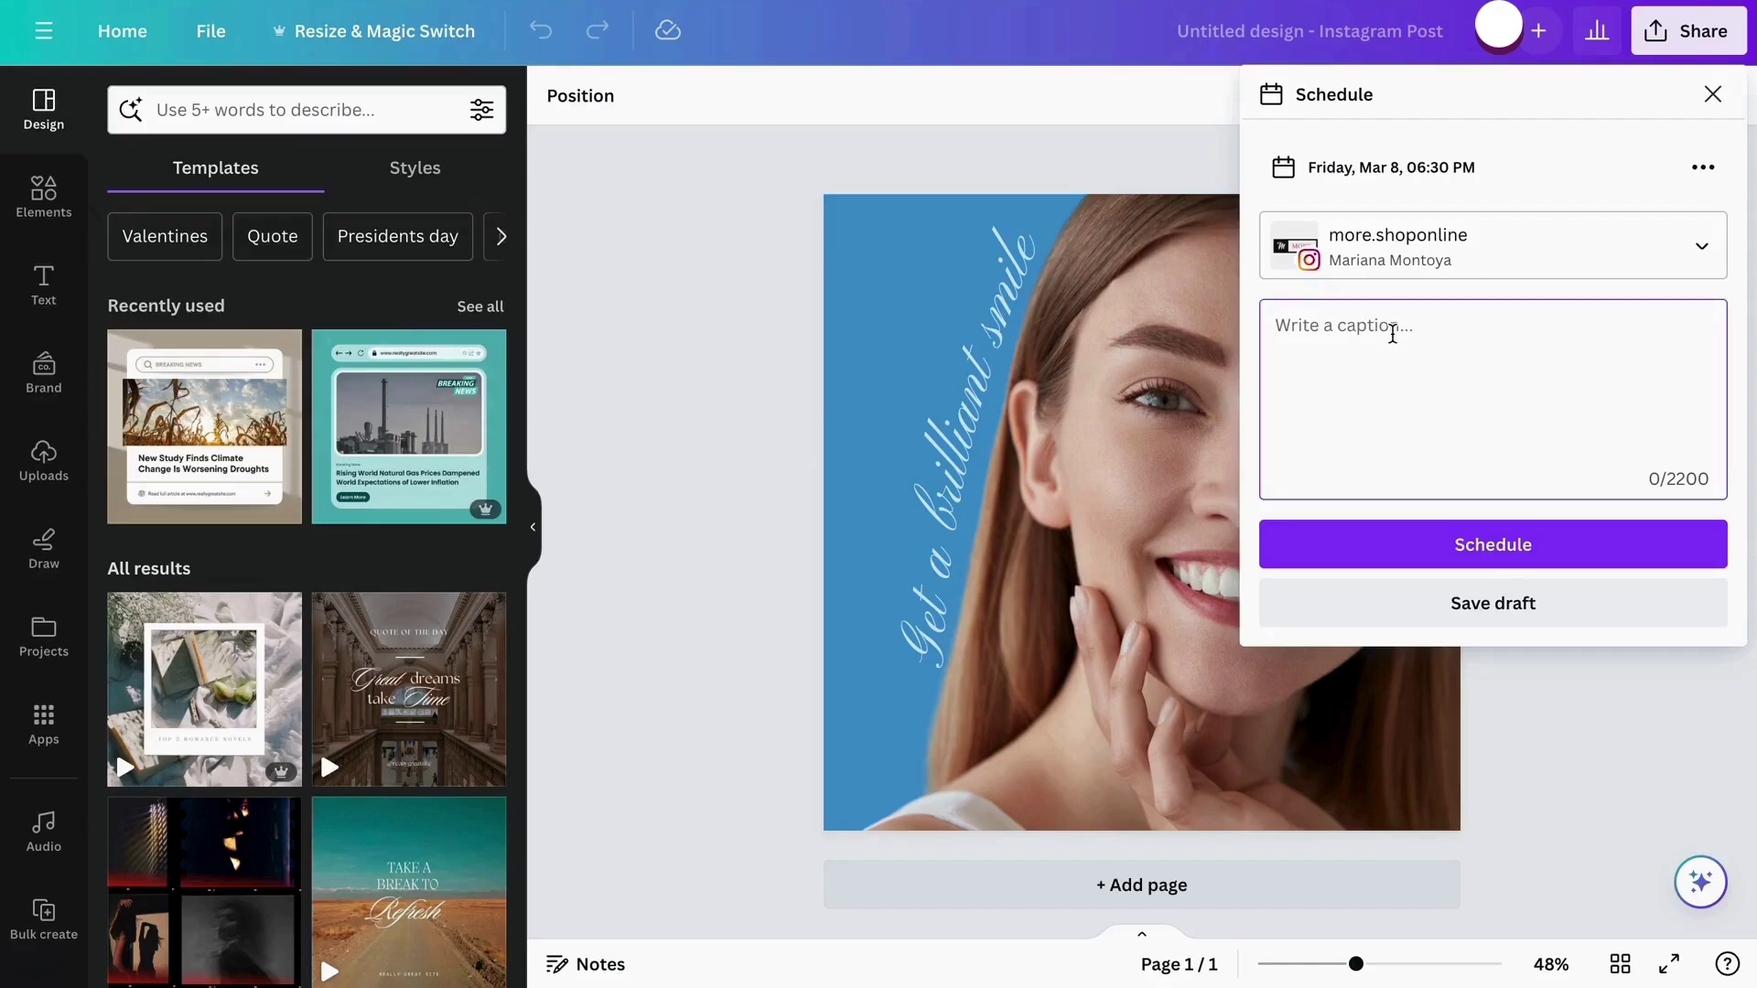
{"action": "type", "text": "Get a brilliant smile"}
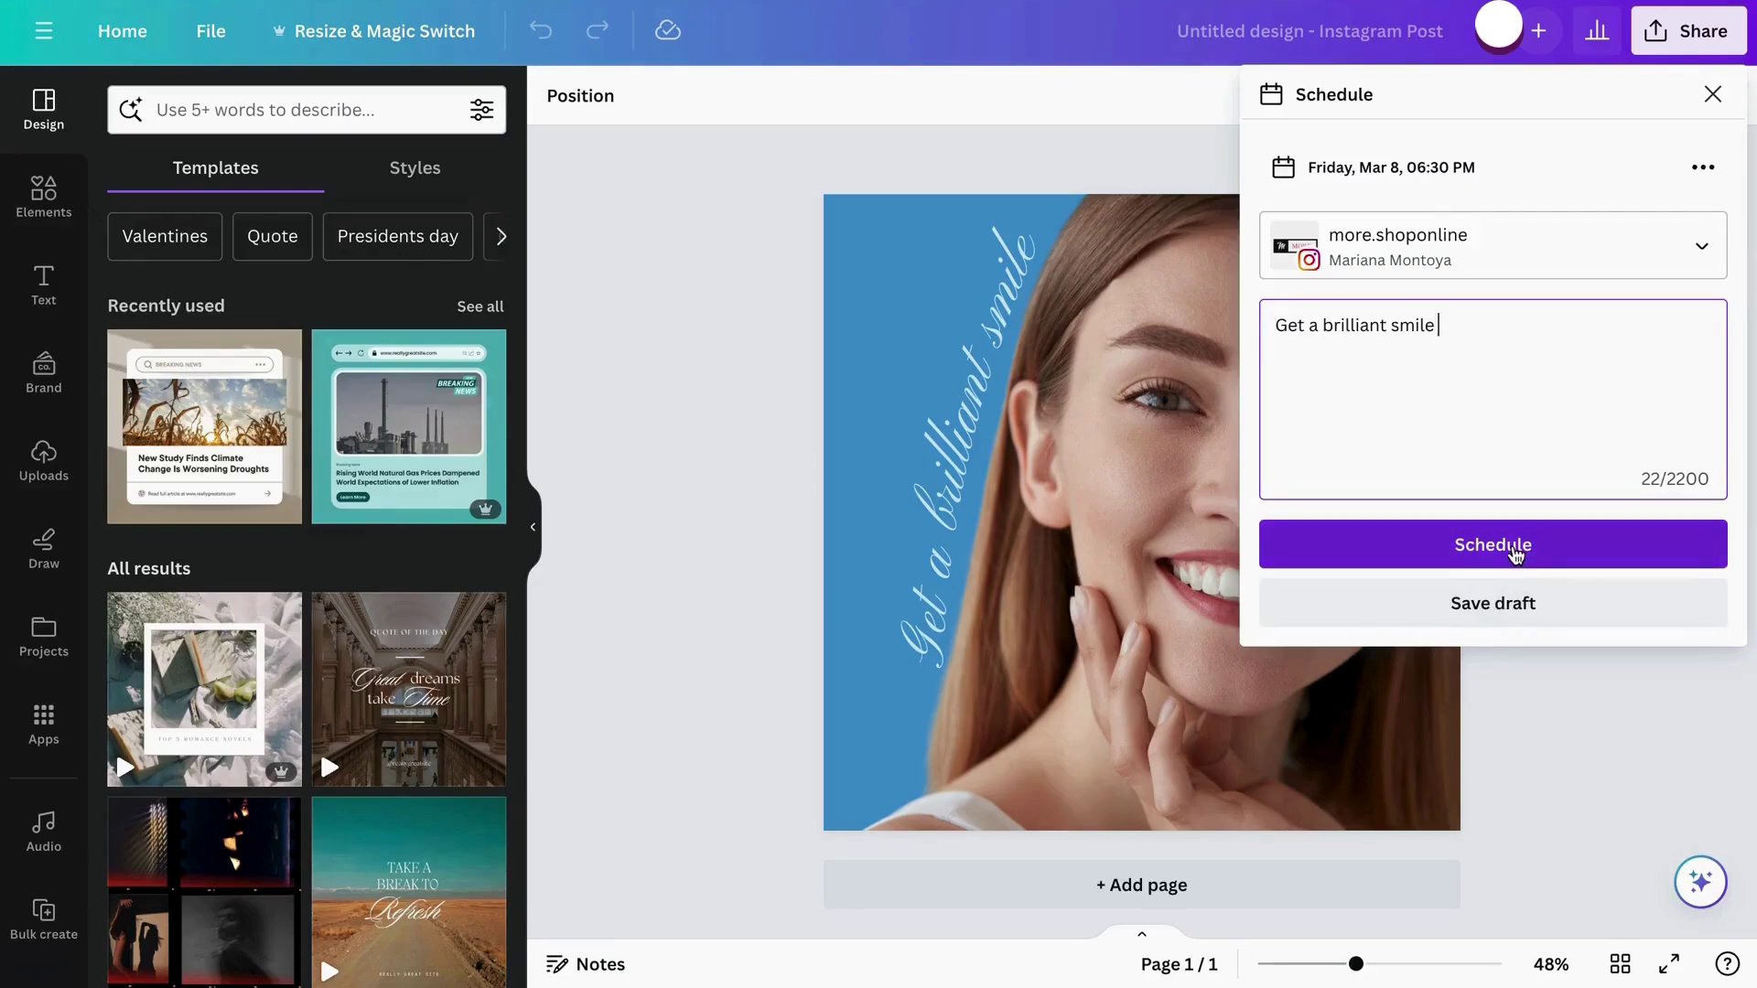
{"action": "left_click", "coordinate": [1516, 552]}
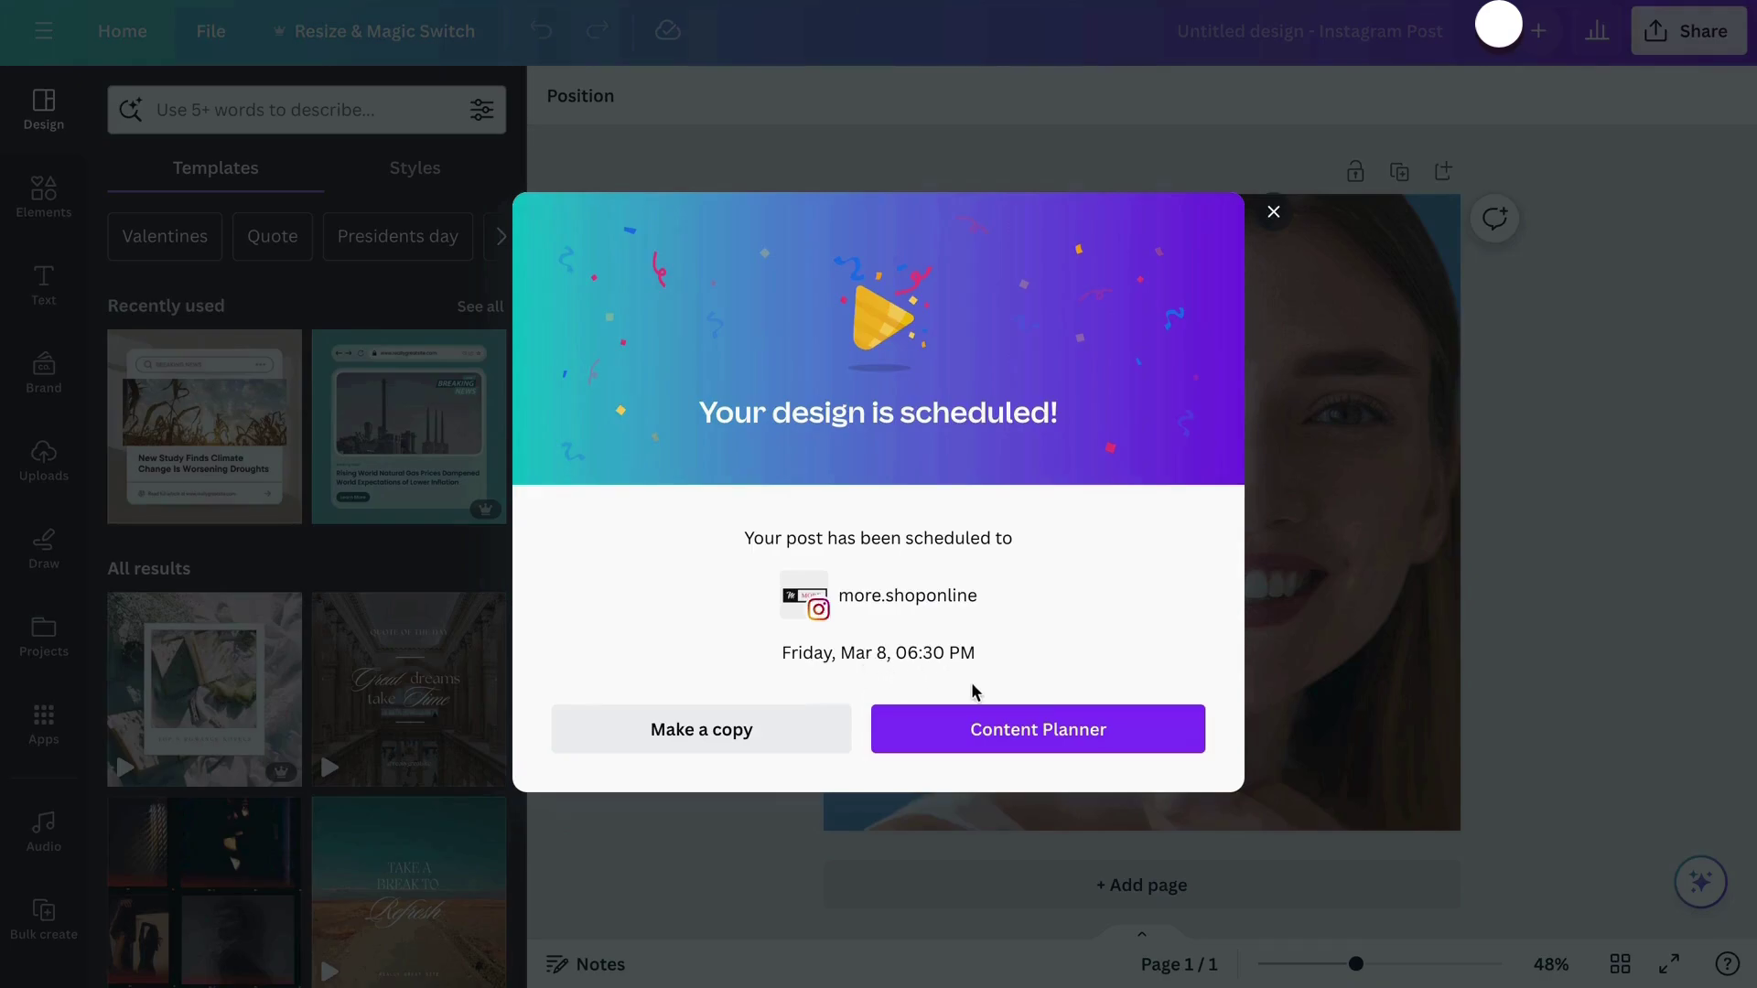
Open the scheduled post in the Content Planner, review and close its details, and look over the March 2024 calendar
{"action": "left_click", "coordinate": [1013, 727]}
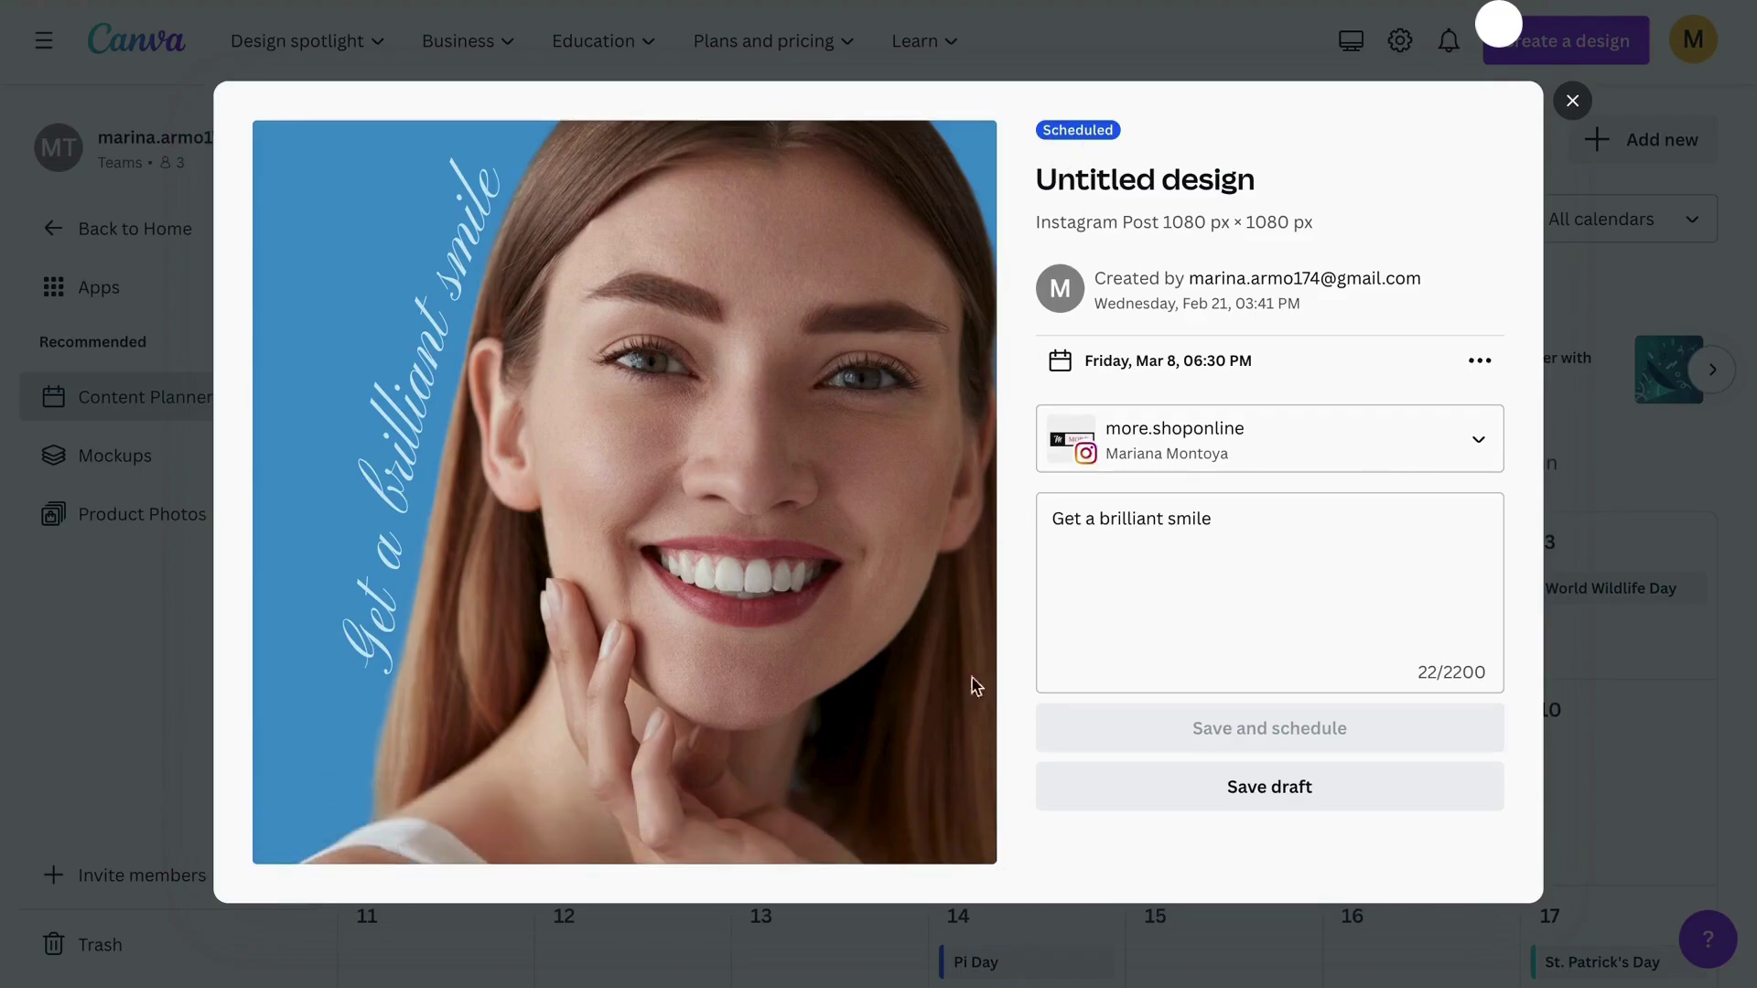
{"action": "left_click", "coordinate": [1161, 590]}
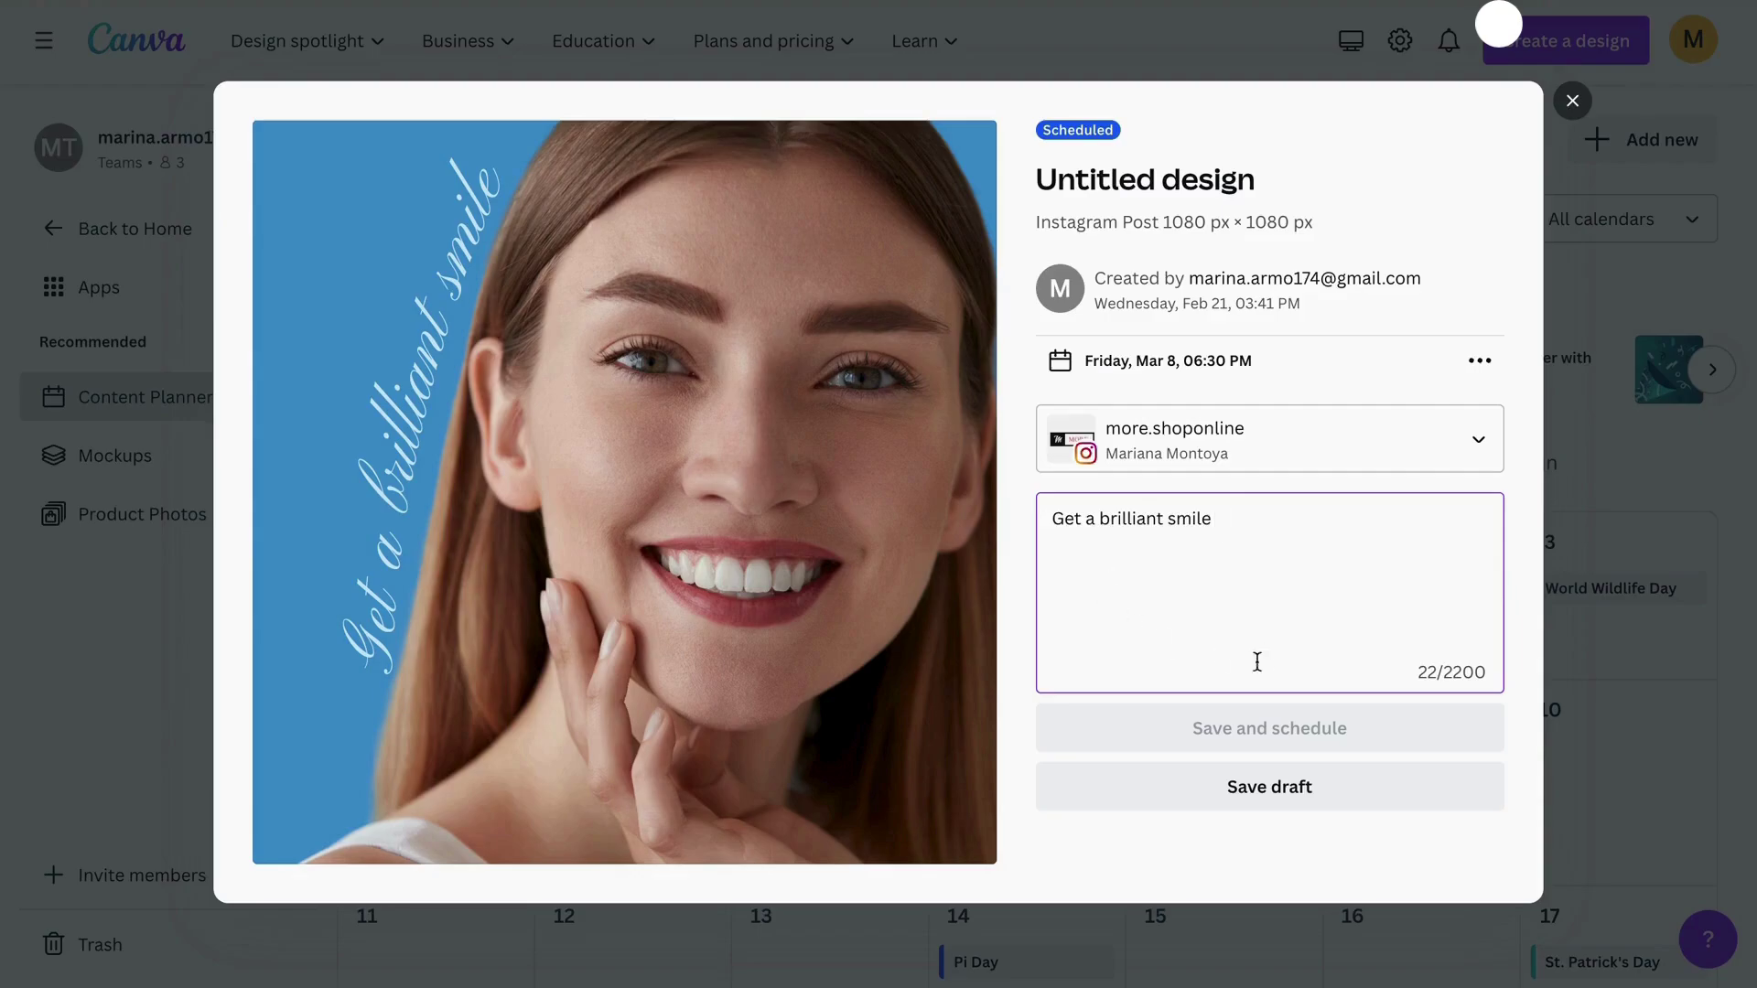
{"action": "left_click", "coordinate": [871, 522]}
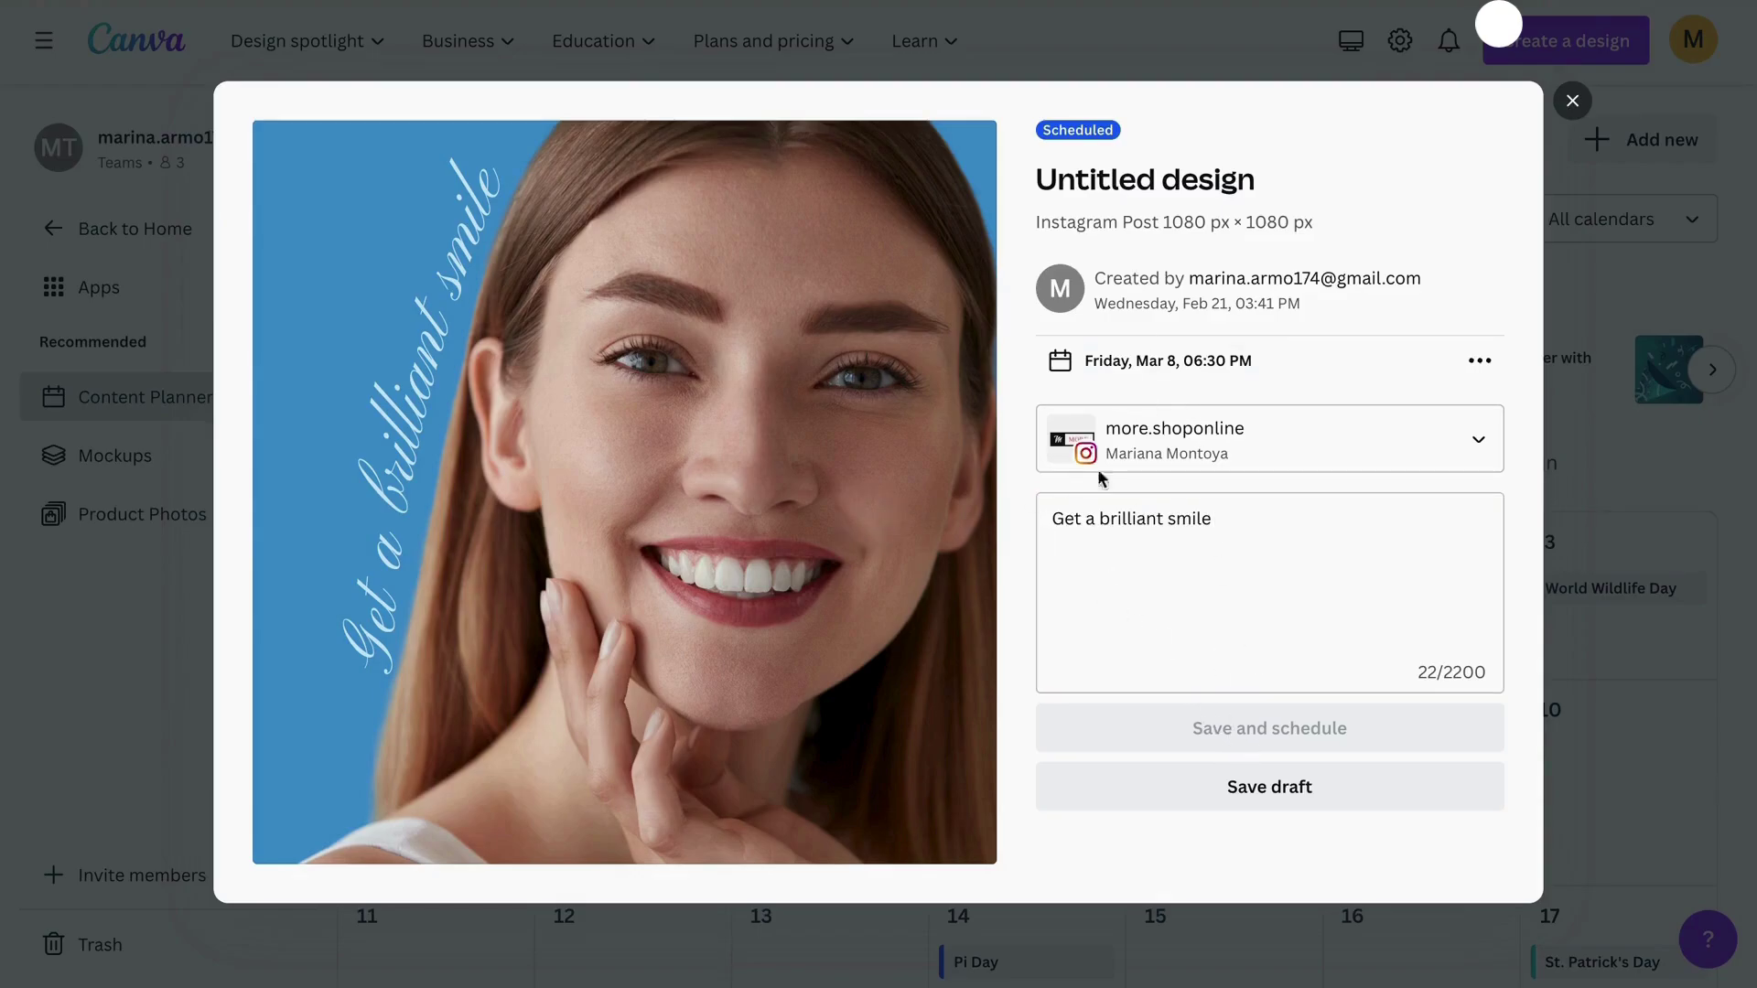
{"action": "left_click", "coordinate": [1573, 100]}
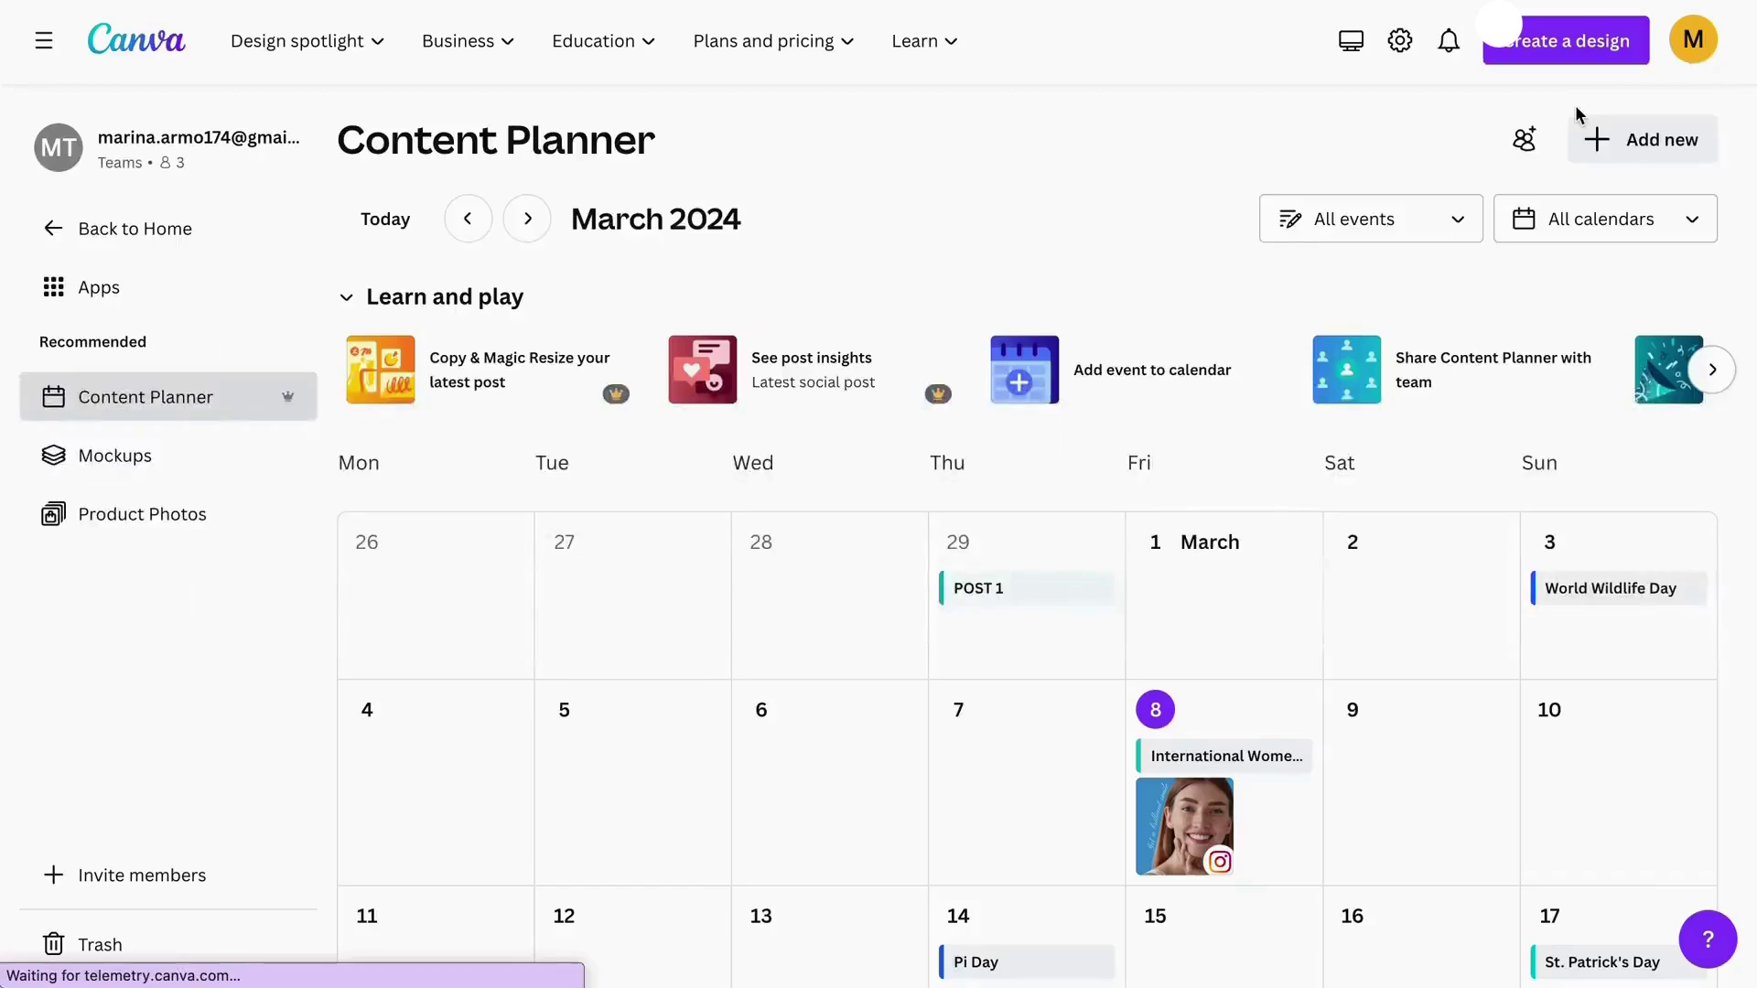
{"action": "scroll", "coordinate": [1140, 633], "scroll_direction": "down", "scroll_amount": 4}
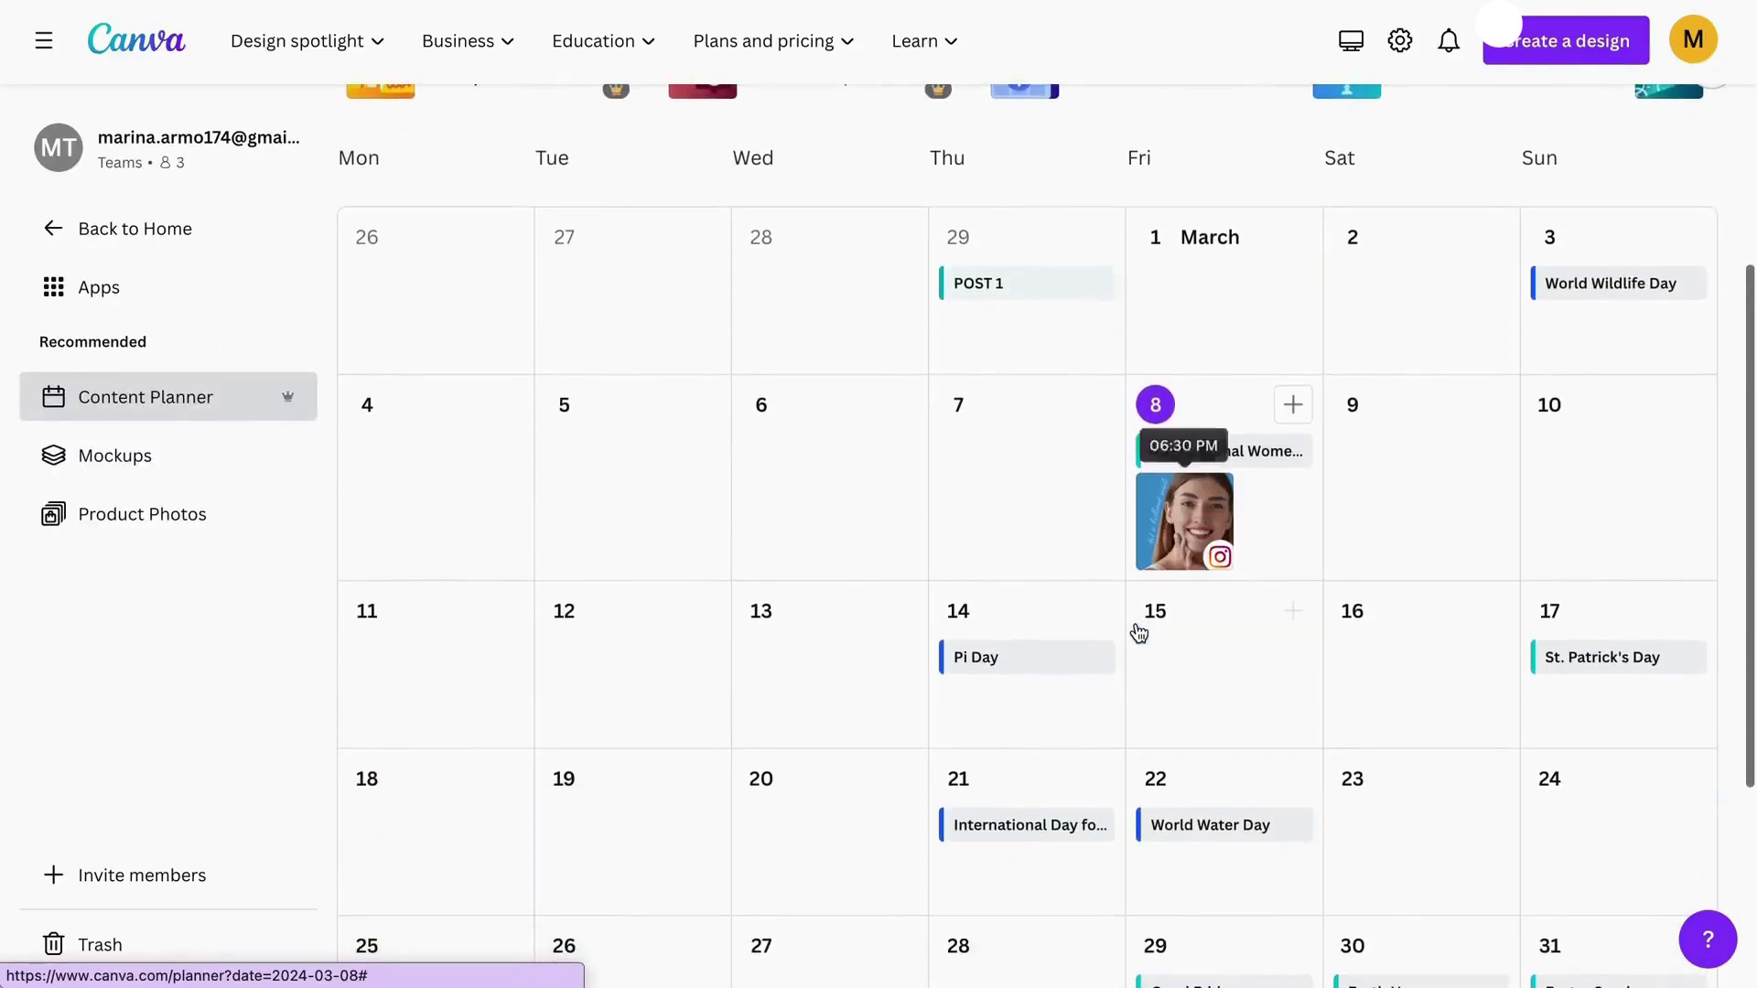
{"action": "scroll", "coordinate": [1007, 508], "scroll_direction": "down", "scroll_amount": 1}
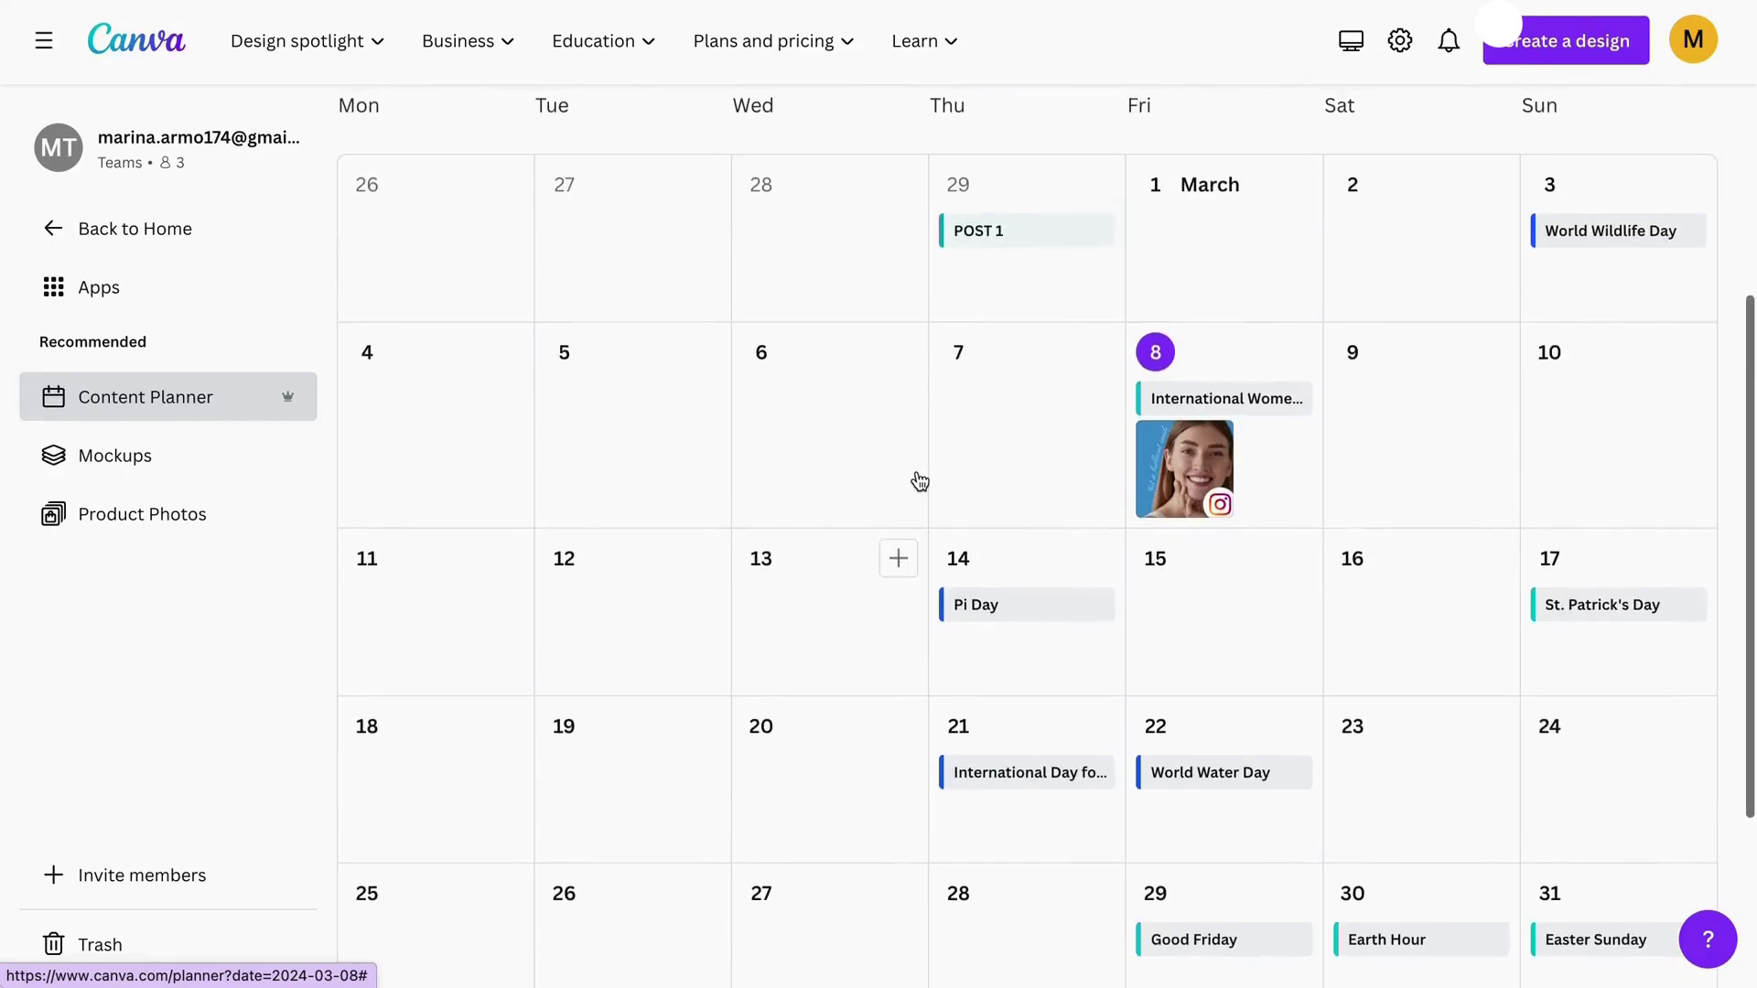
{"action": "scroll", "coordinate": [920, 482], "scroll_direction": "down", "scroll_amount": 2}
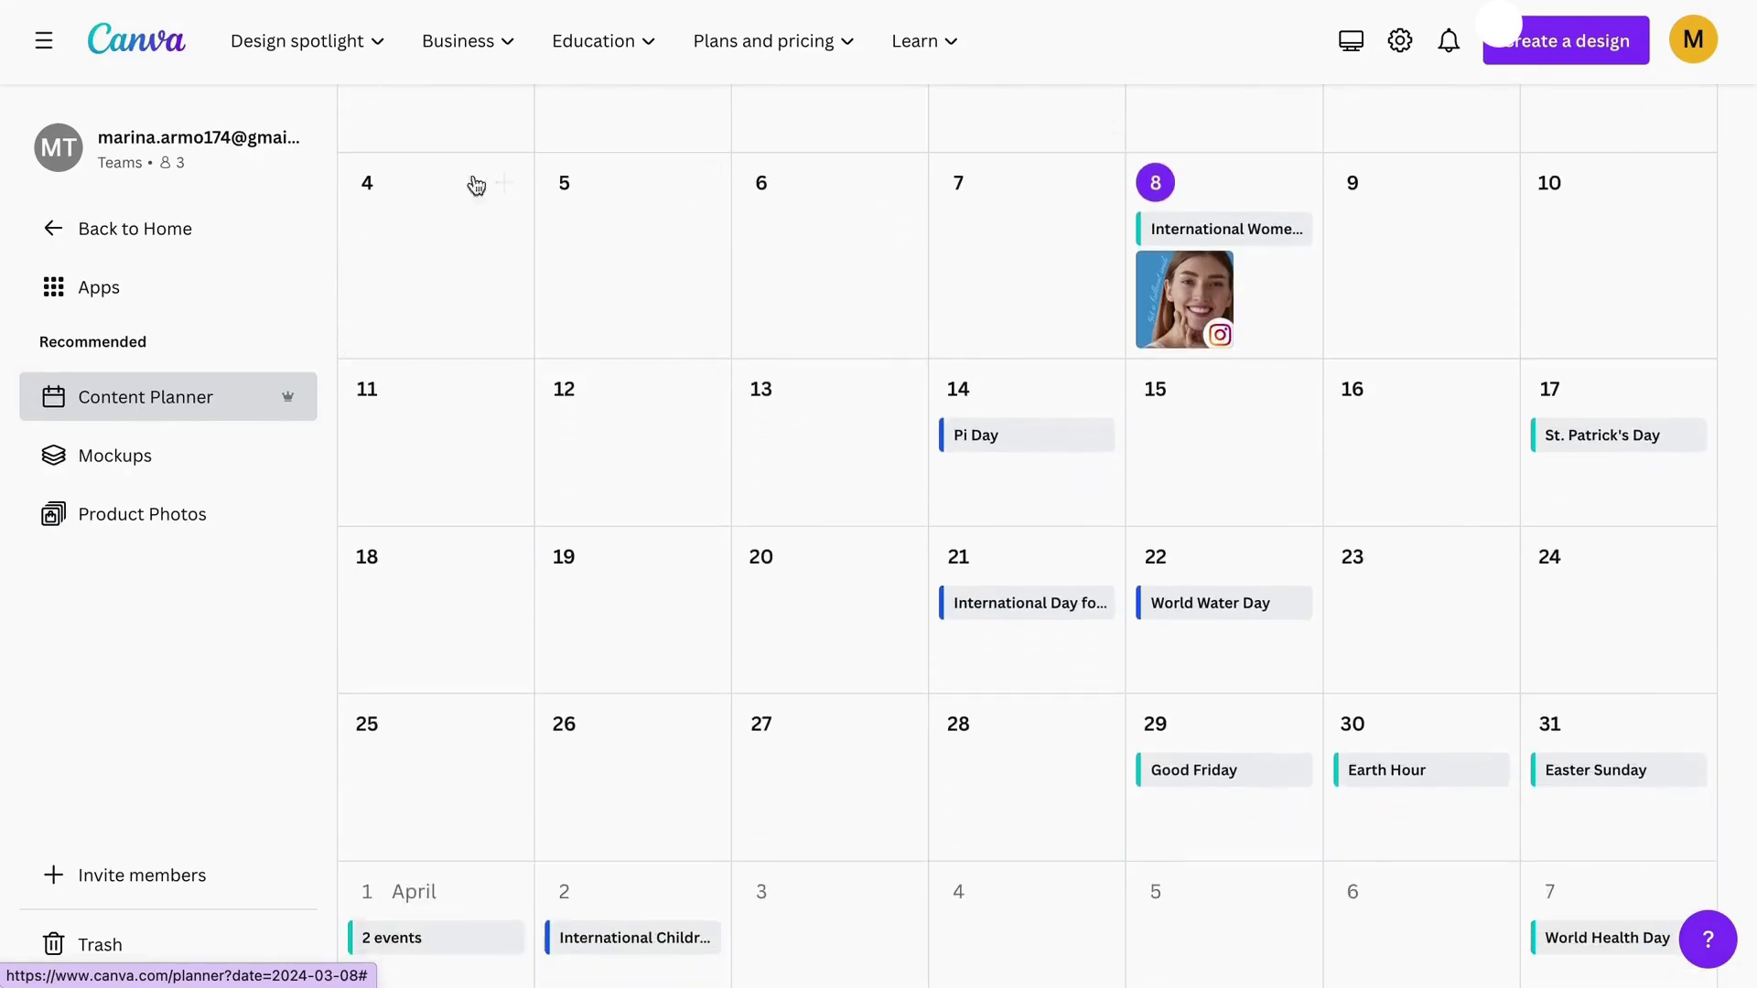
Return to the home page, reopen the Content Planner through Apps, and examine the March 2024 schedule
{"action": "left_click", "coordinate": [135, 229]}
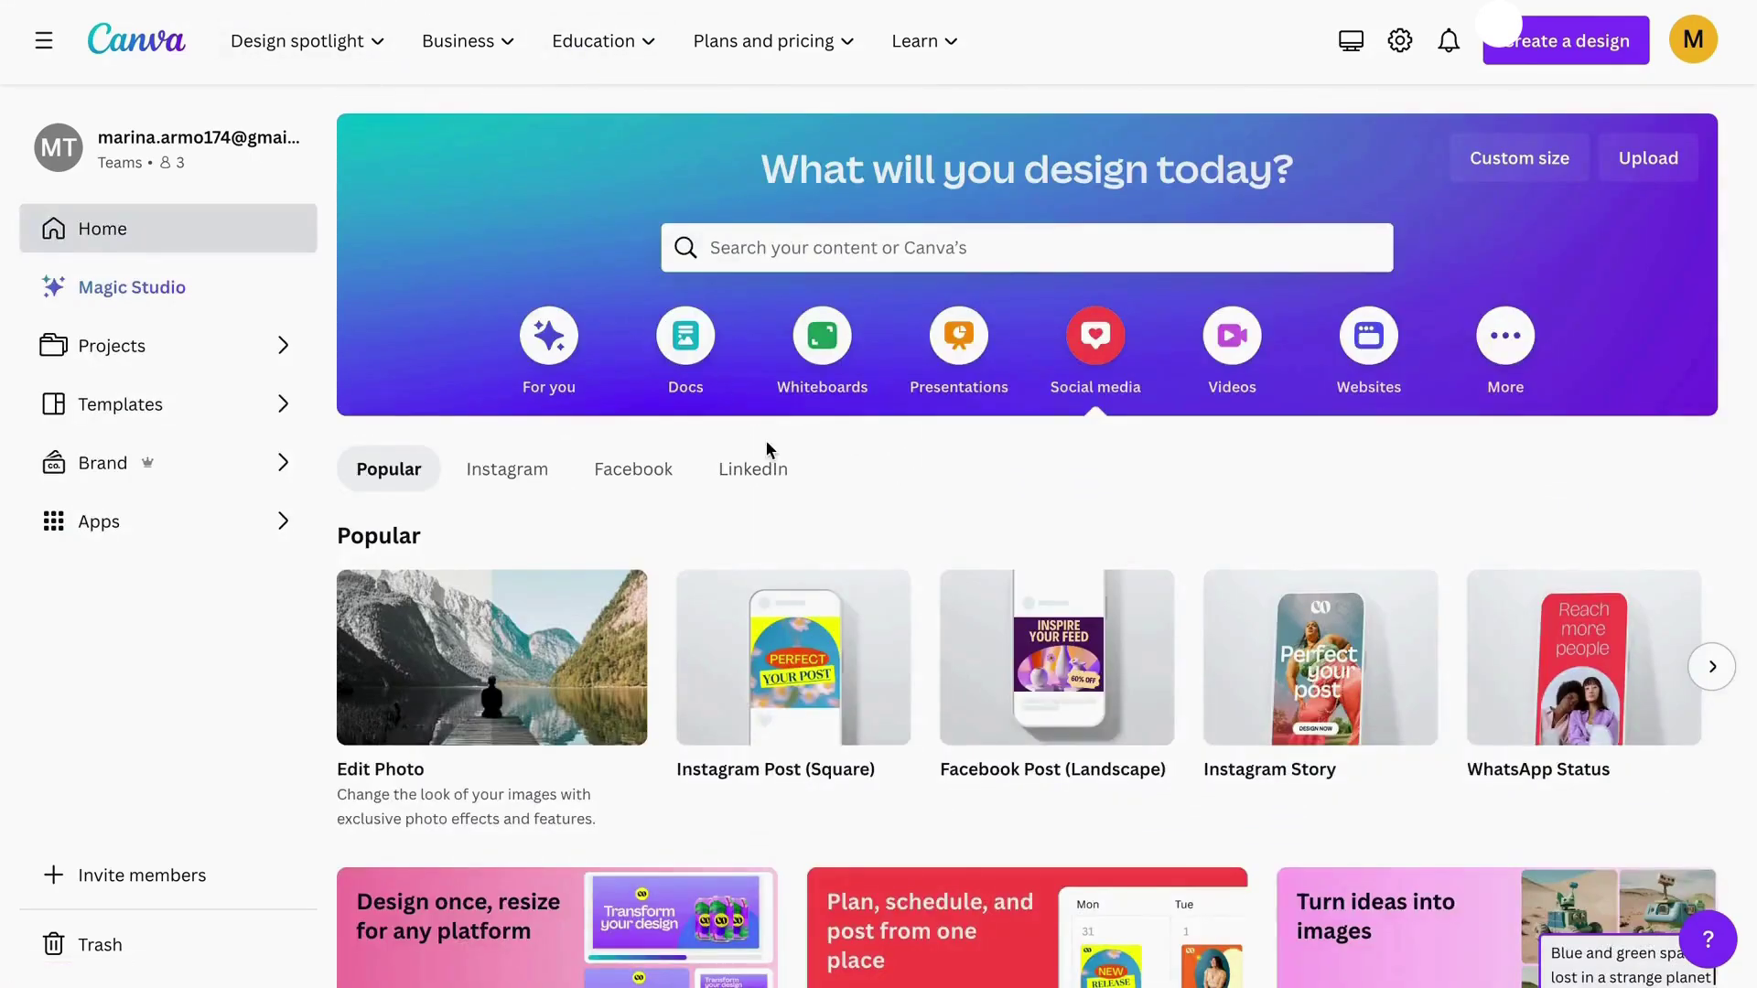
{"action": "scroll", "coordinate": [766, 441], "scroll_direction": "down", "scroll_amount": 1}
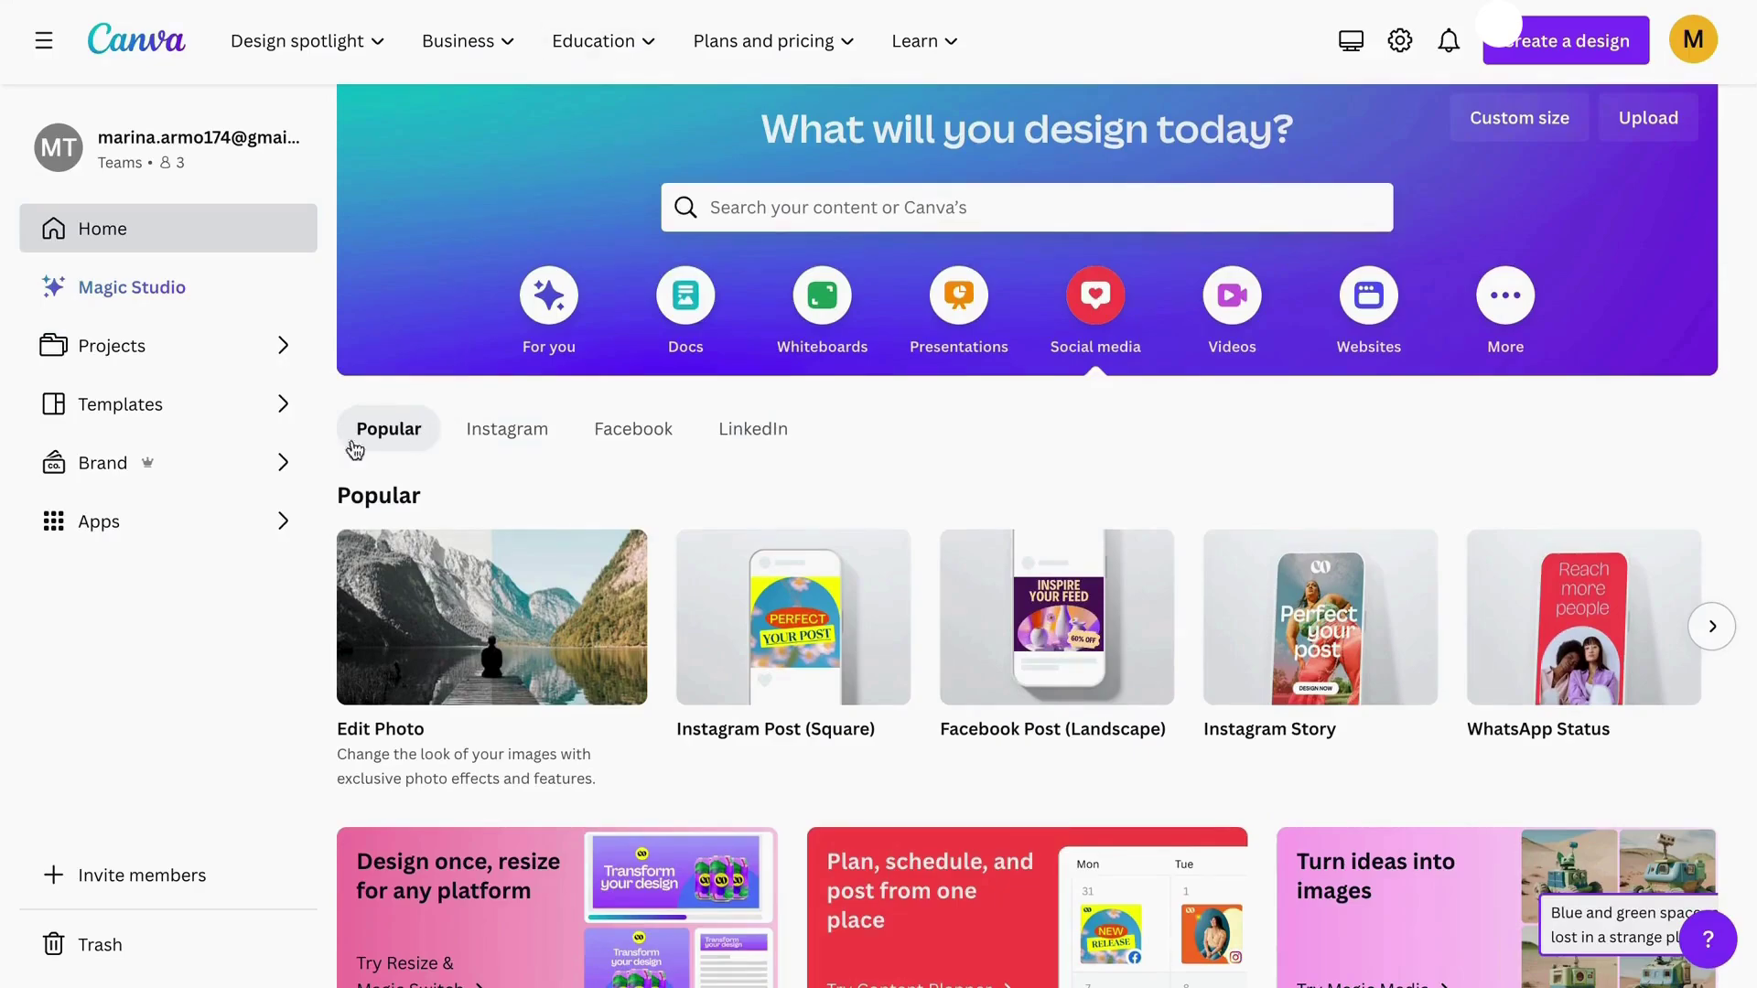
{"action": "left_click", "coordinate": [222, 538]}
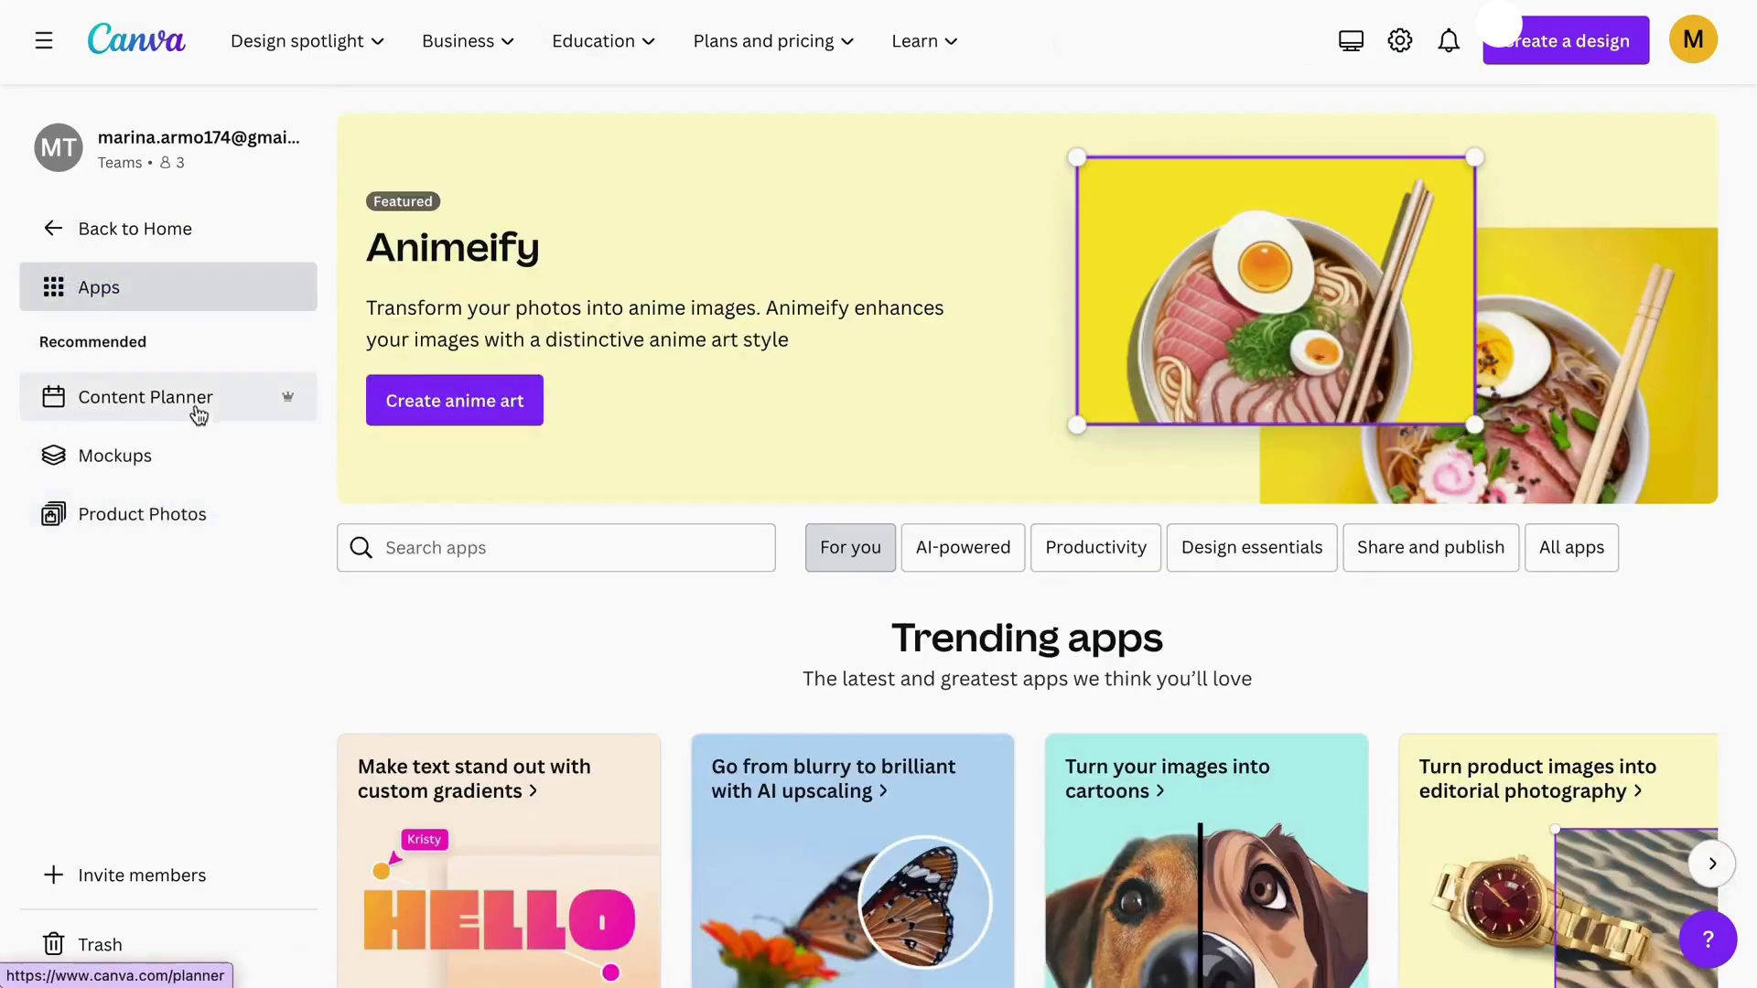
{"action": "left_click", "coordinate": [193, 409]}
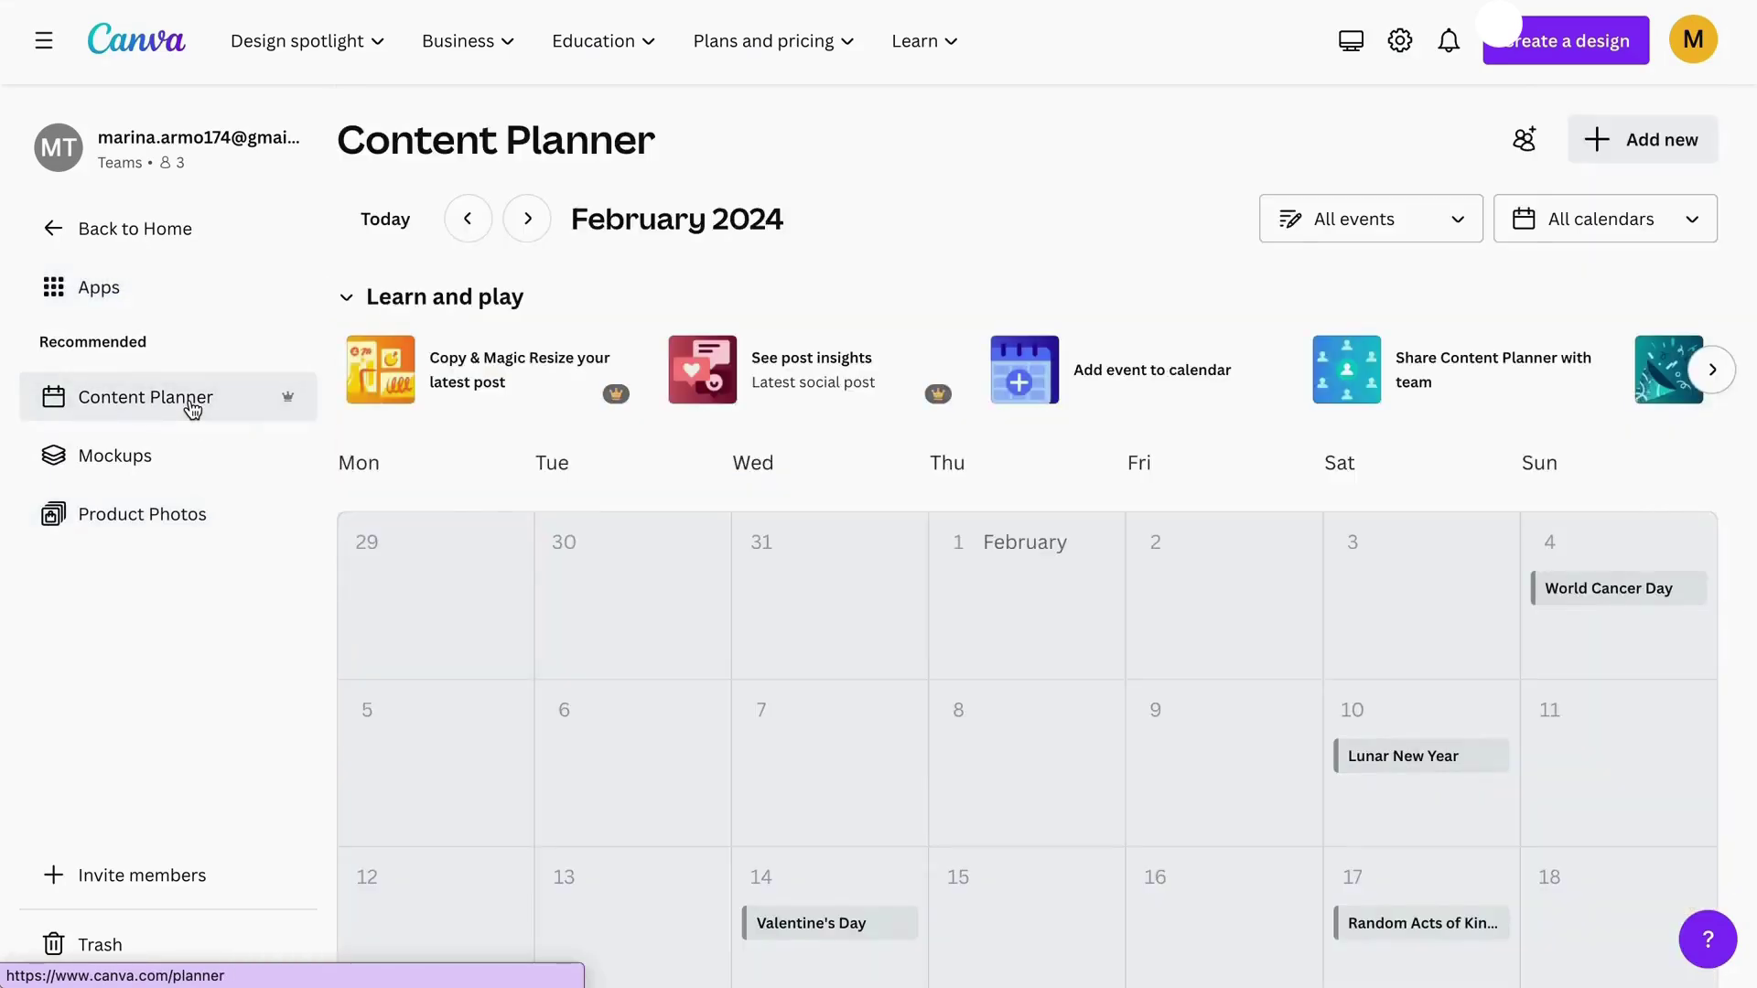
{"action": "left_click", "coordinate": [527, 221]}
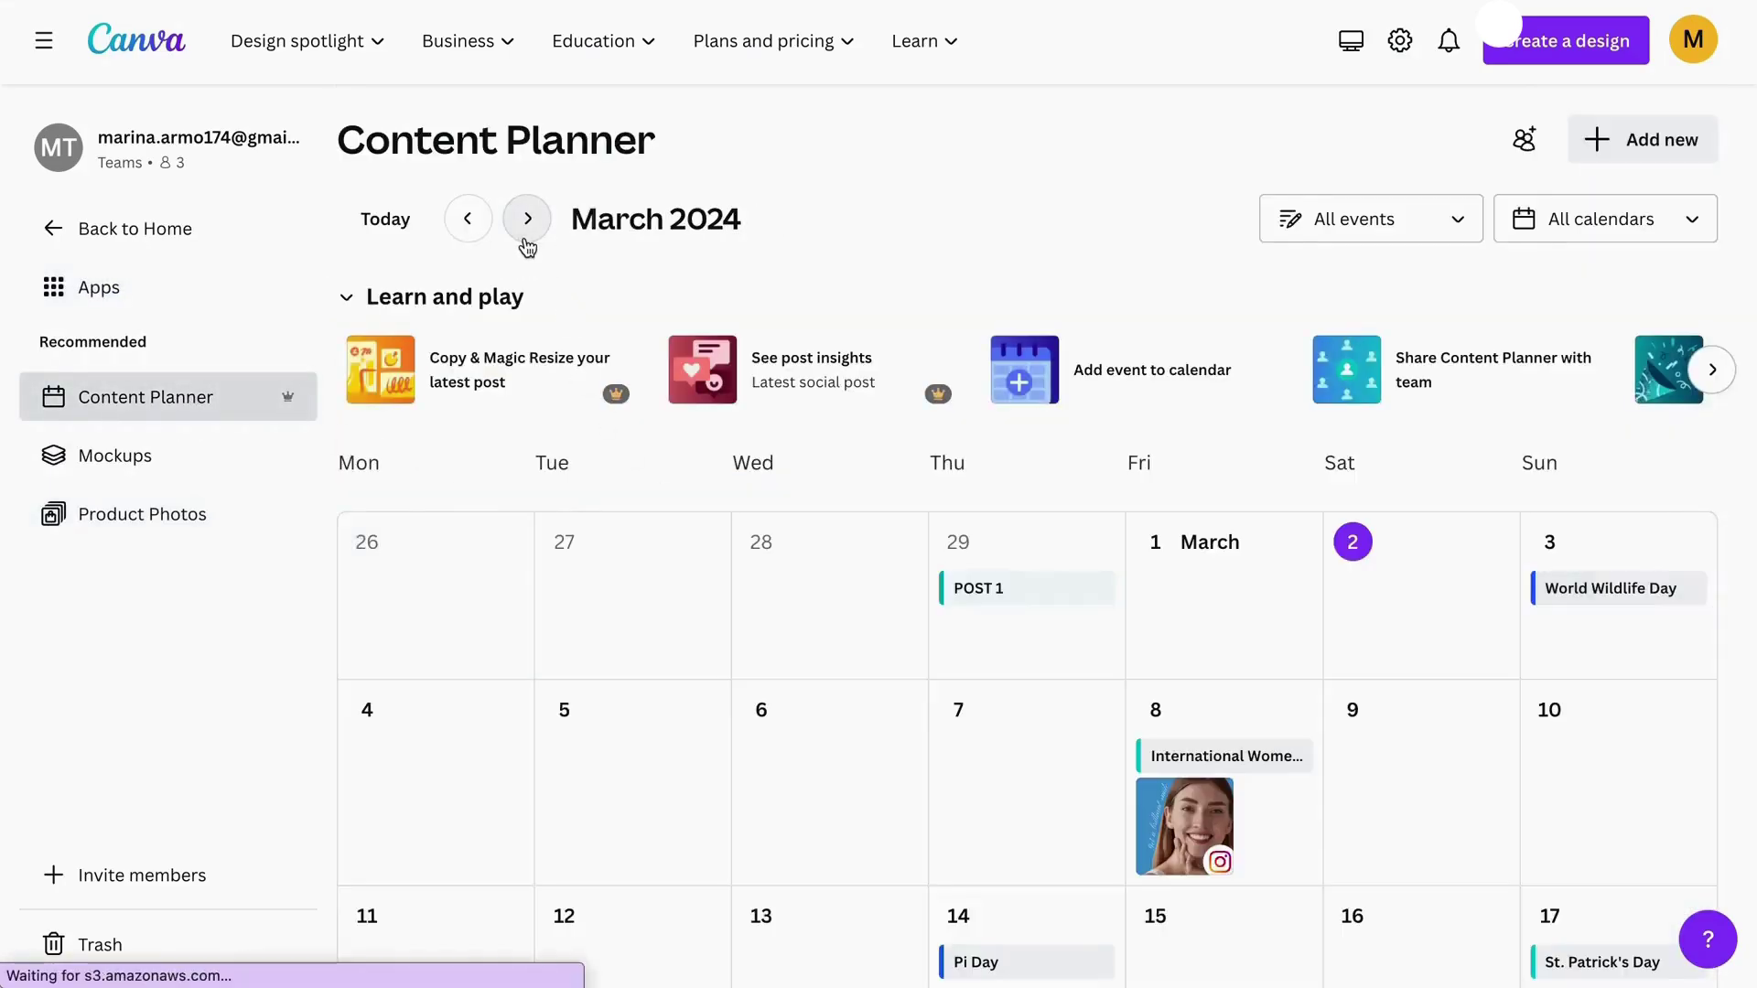
{"action": "scroll", "coordinate": [645, 232], "scroll_direction": "down", "scroll_amount": 1}
{"action": "scroll", "coordinate": [645, 234], "scroll_direction": "down", "scroll_amount": 5}
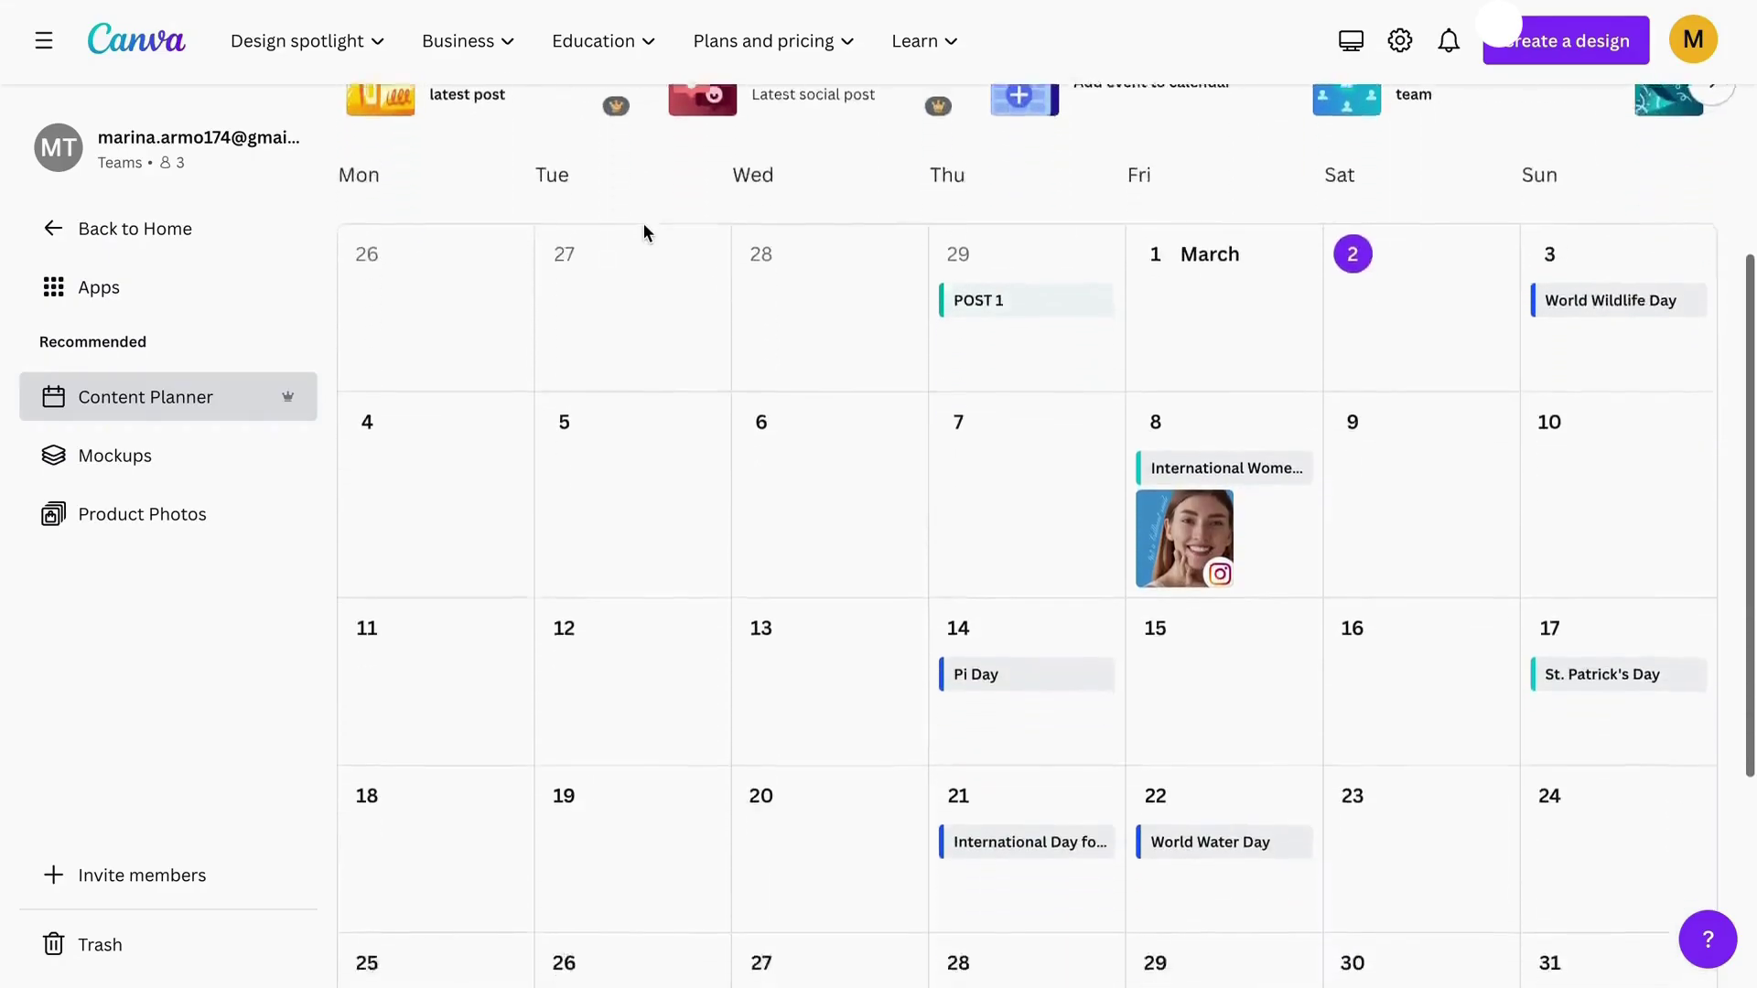